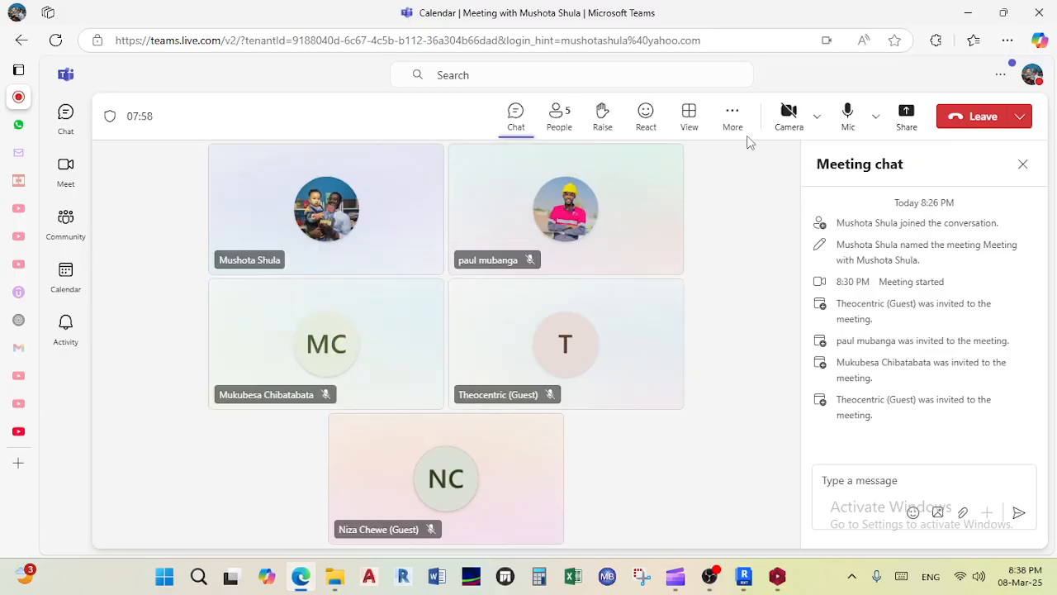
Step: Share the entire screen with the meeting participants
left_click(903, 117)
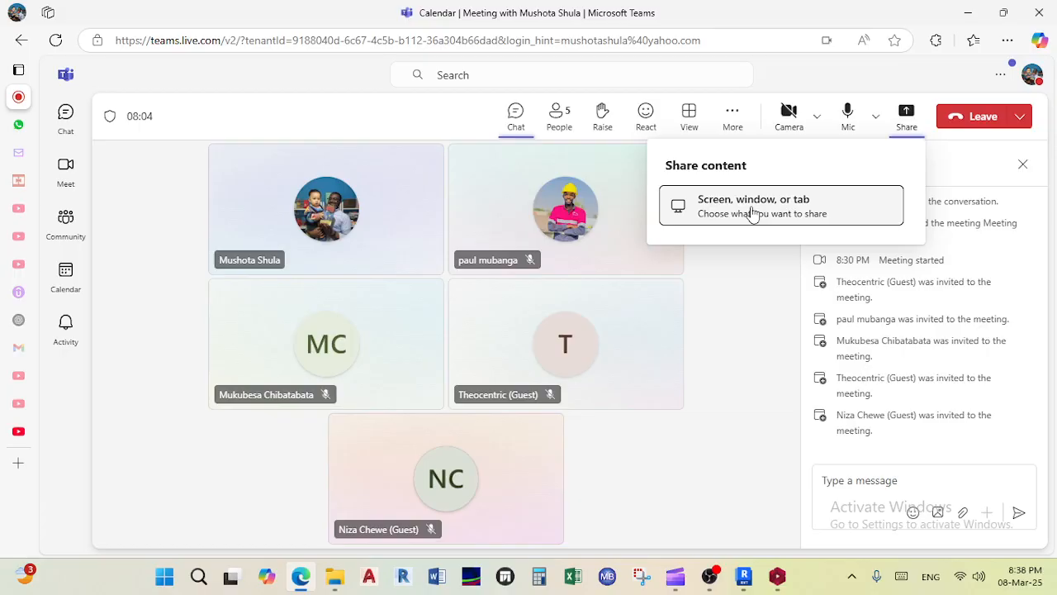
left_click(752, 210)
left_click(694, 117)
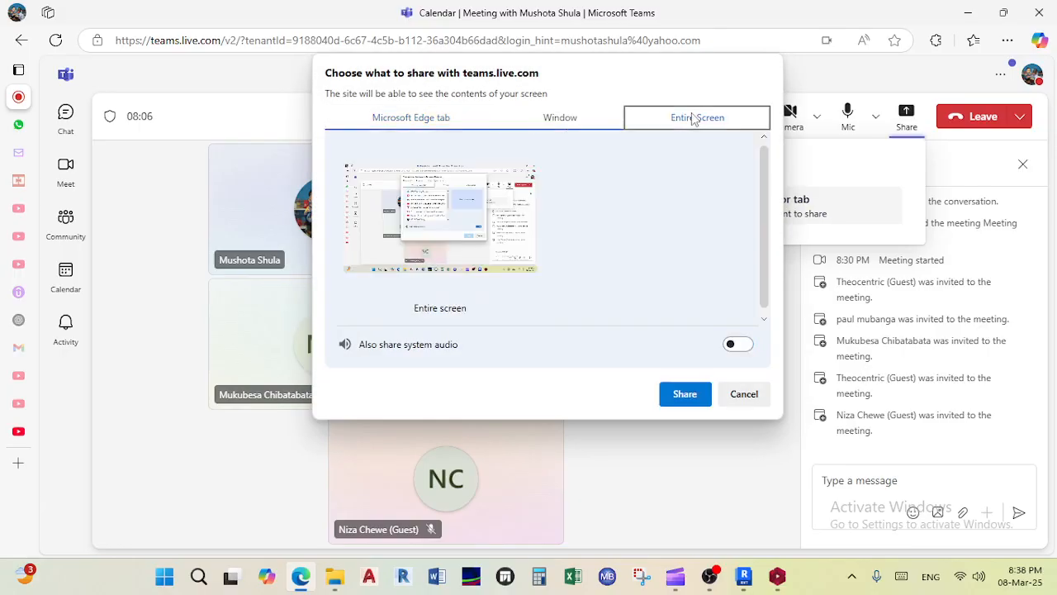
left_click(499, 206)
left_click(686, 395)
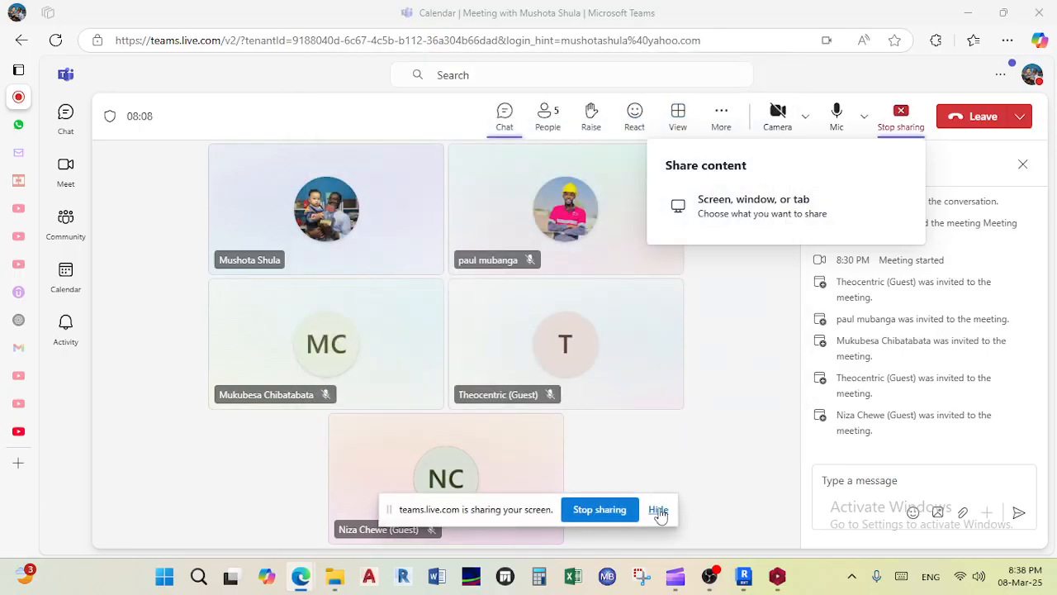
Step: Switch to File Explorer and browse to the 03. Teaching Material folder by way of 02. Foundation and Partition Walling
mouse_move(330, 569)
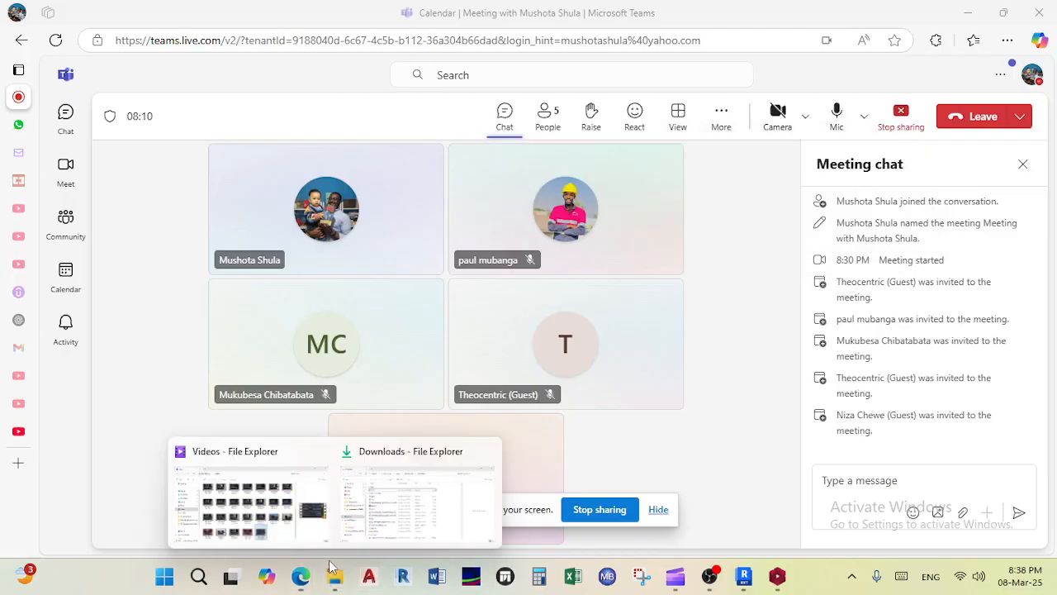
left_click(361, 535)
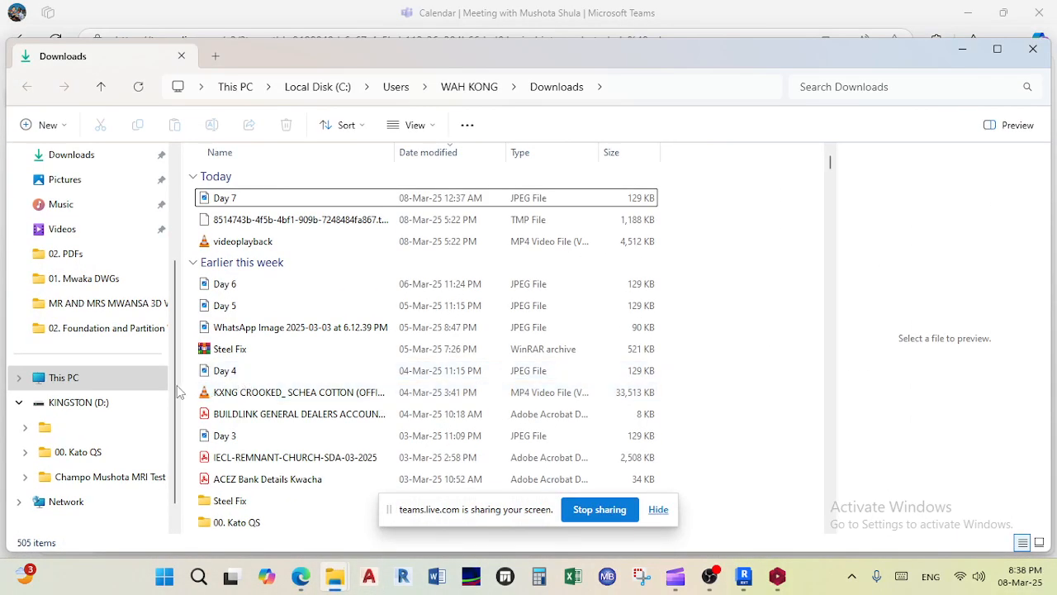
scroll(97, 425, "down", 1)
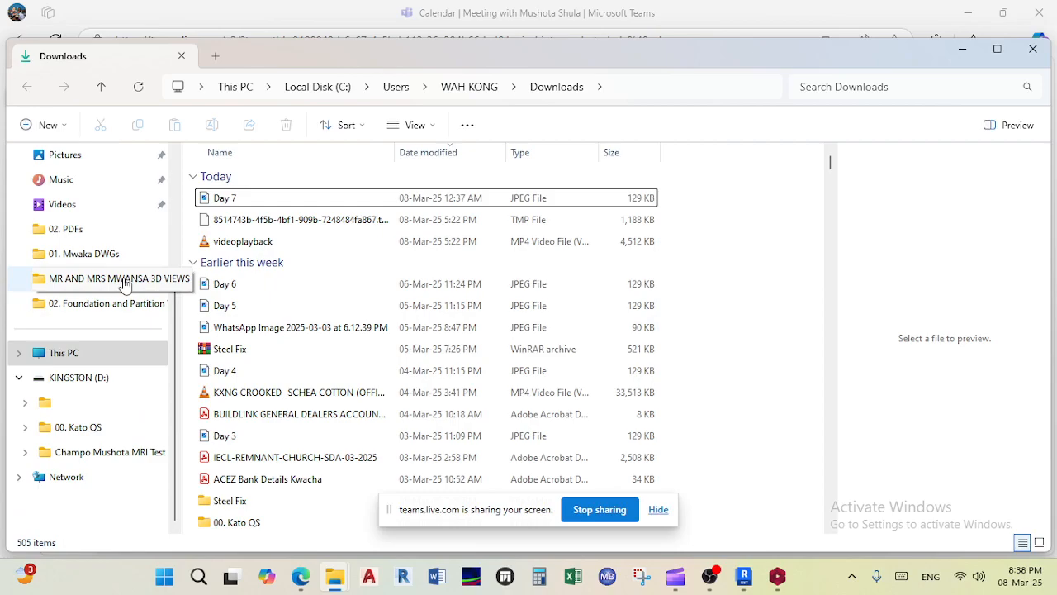
left_click(103, 254)
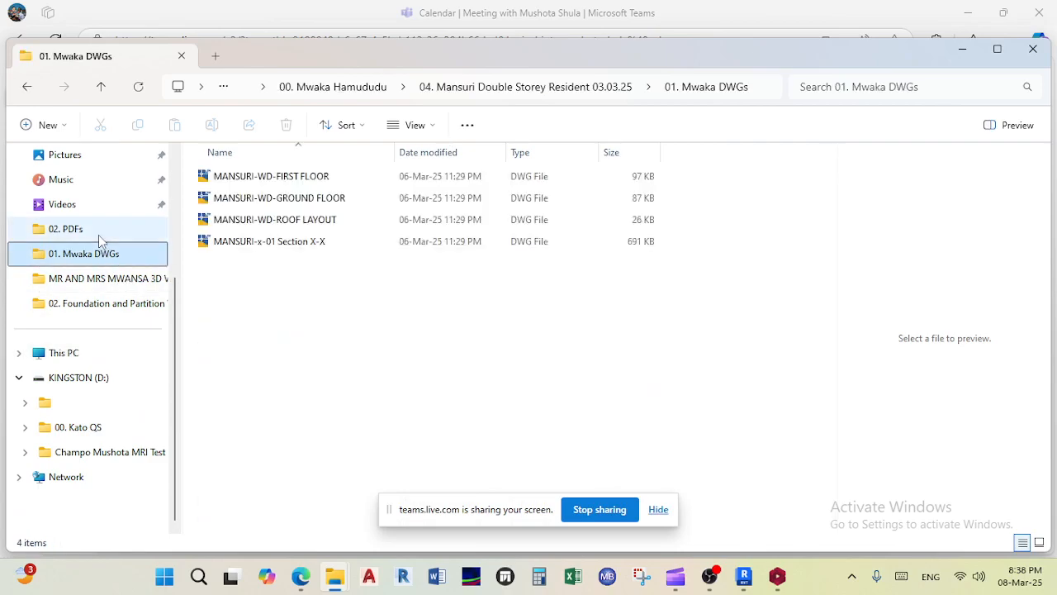
left_click(97, 234)
left_click(76, 303)
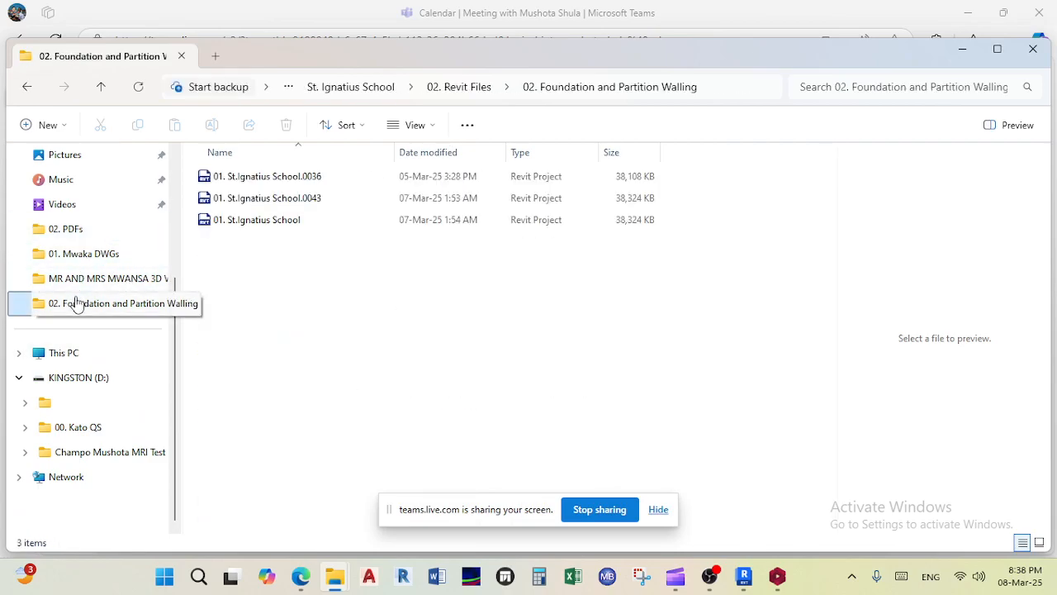
left_click(339, 88)
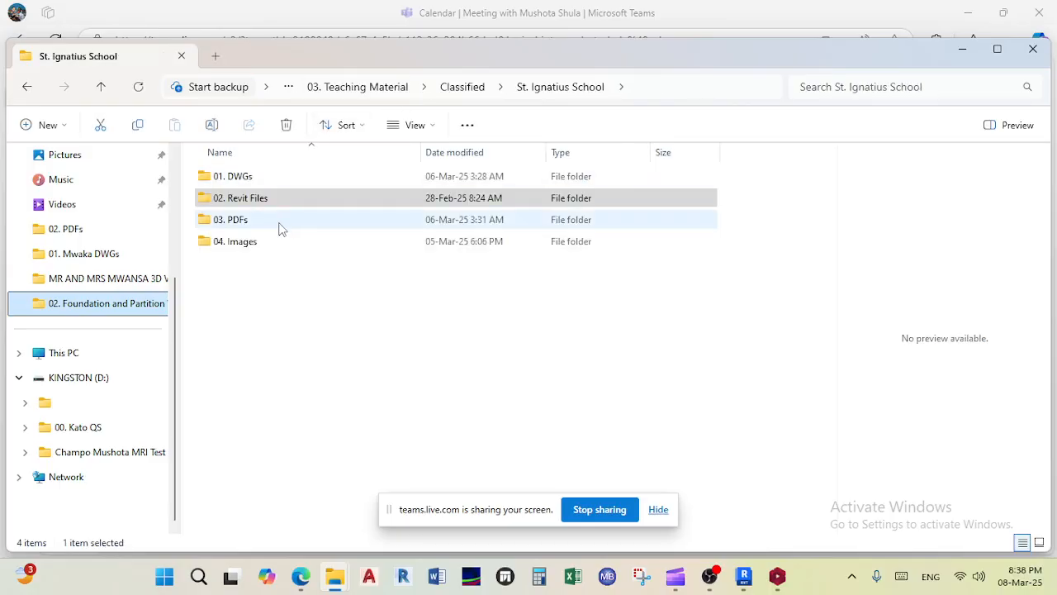
left_click(351, 88)
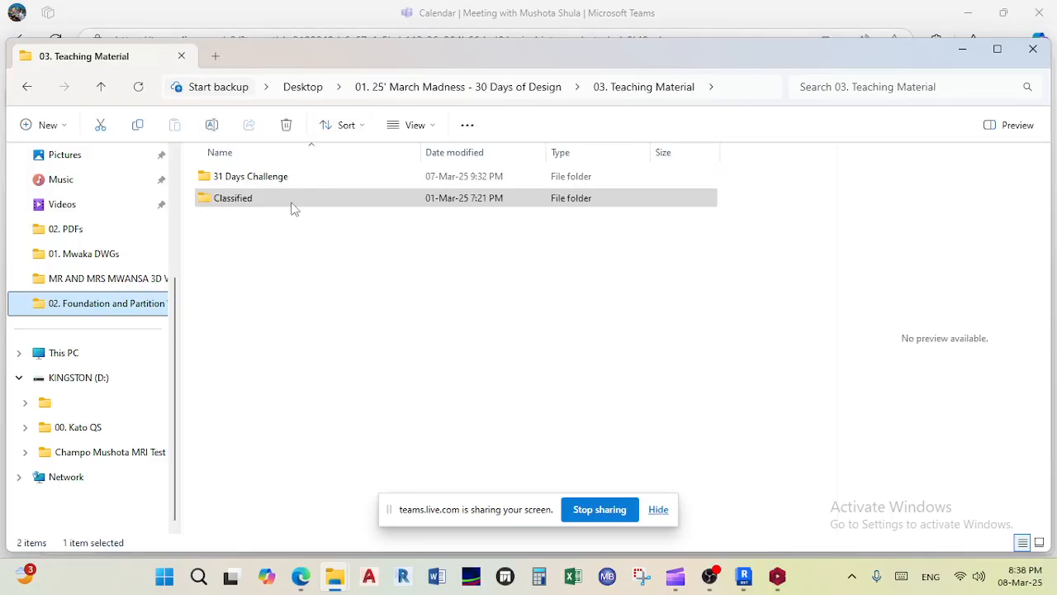
Step: View the Foundation Bases PDF from the PDFs folder of 31 Days Challenge with the screen-sharing notice hidden, and close the viewer
double_click(307, 178)
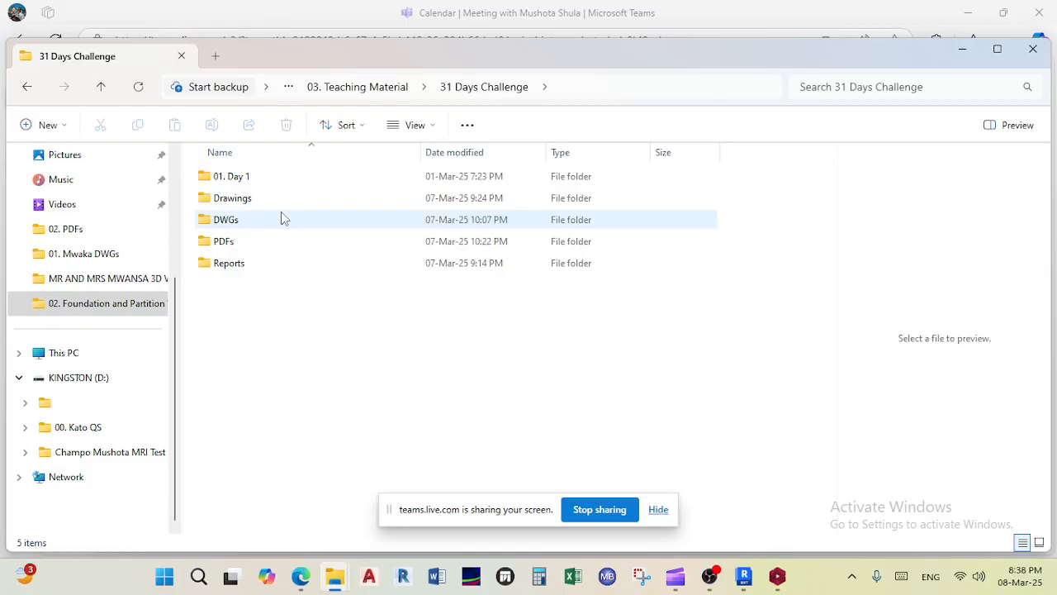
double_click(265, 240)
left_click(338, 180)
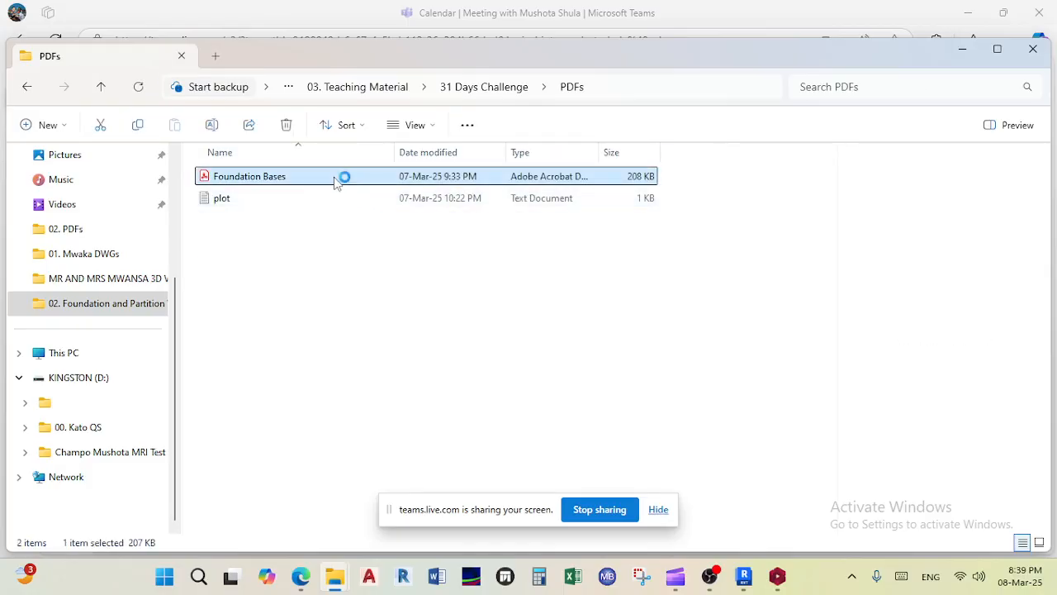
double_click(335, 180)
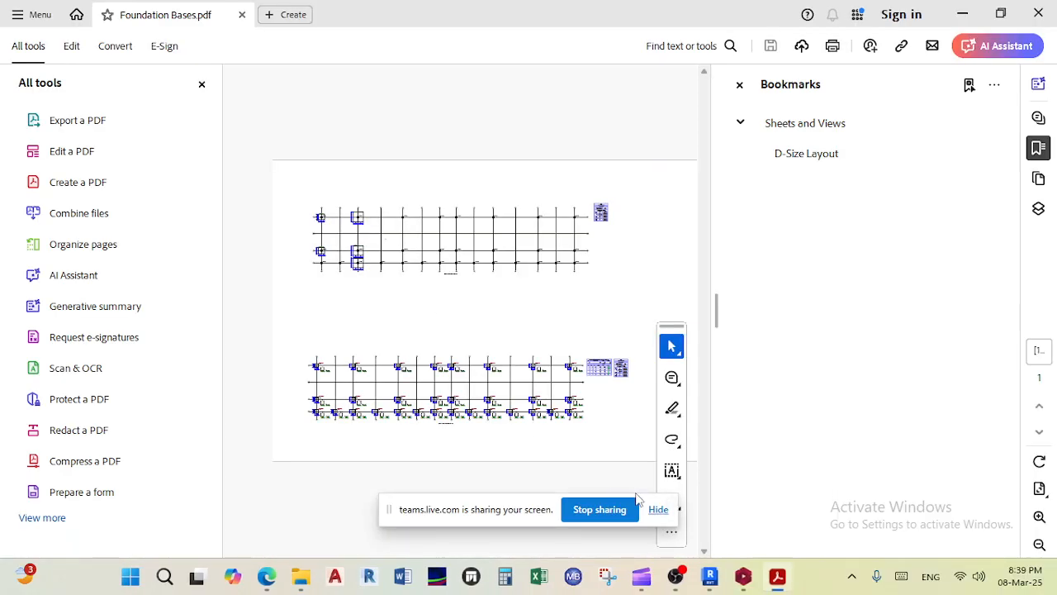
left_click(658, 509)
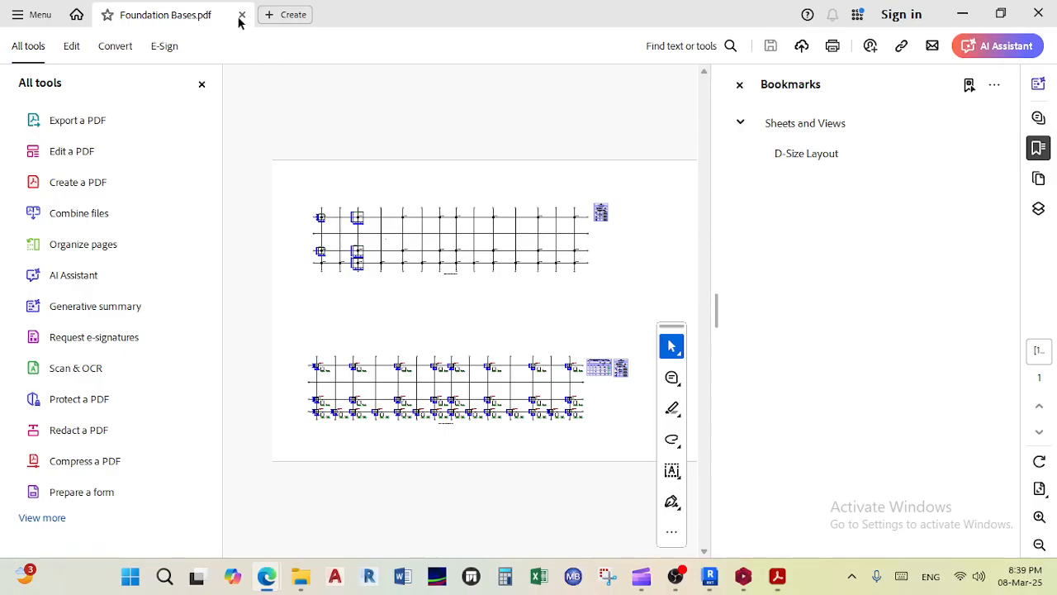
left_click(1039, 17)
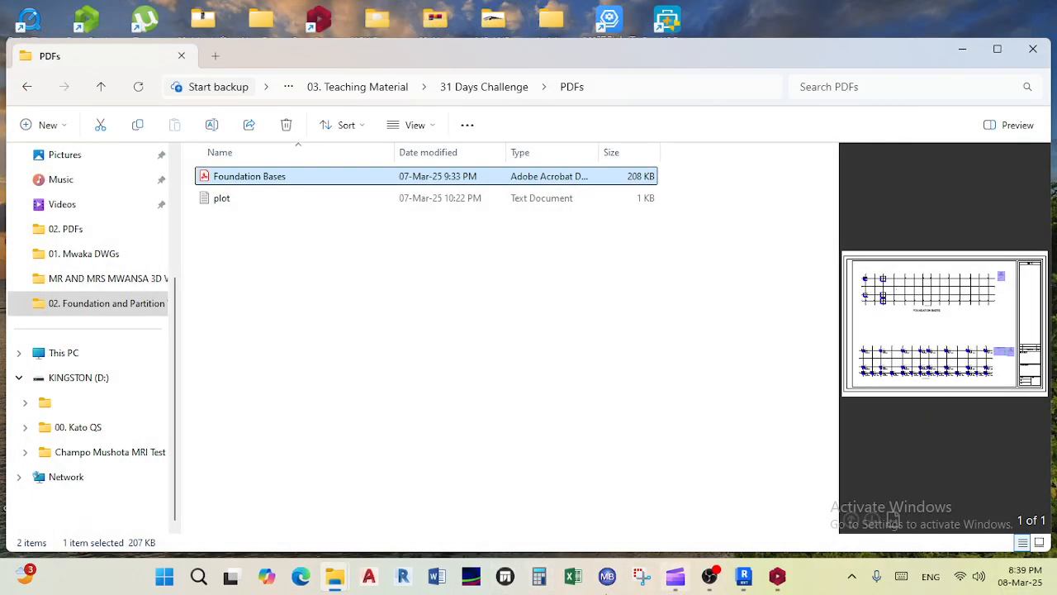
Step: Switch to the Teams page in Edge and try to rejoin the meeting from its chat with computer audio
left_click(301, 575)
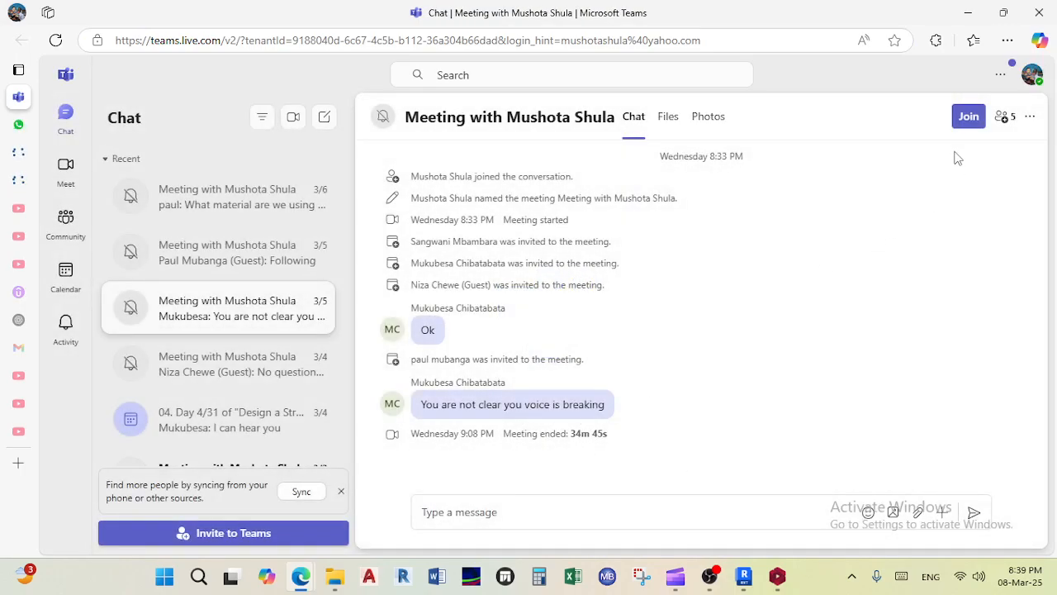
left_click(965, 116)
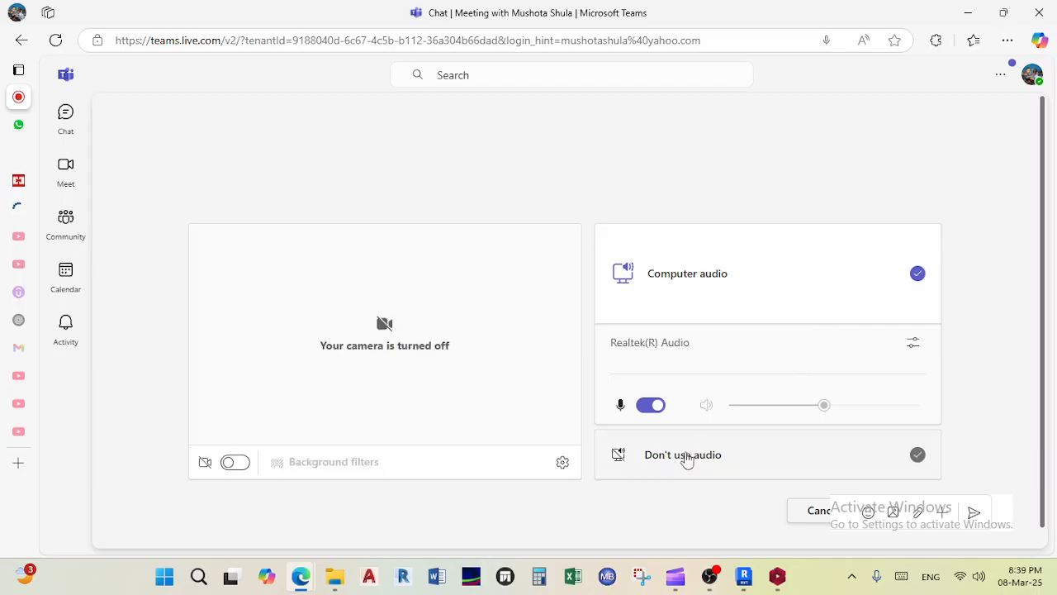
mouse_move(20, 241)
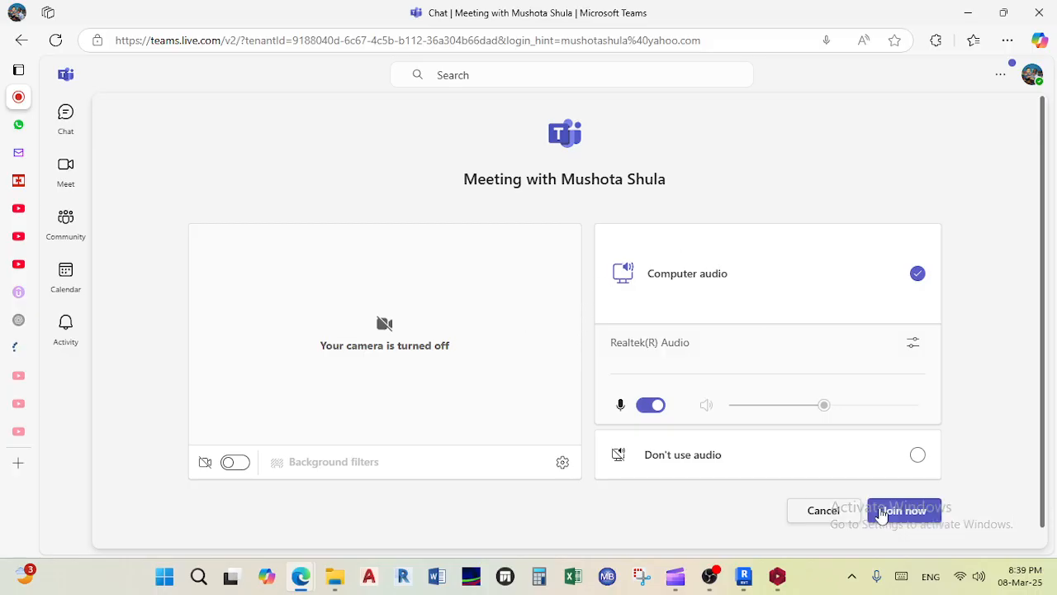
left_click(899, 515)
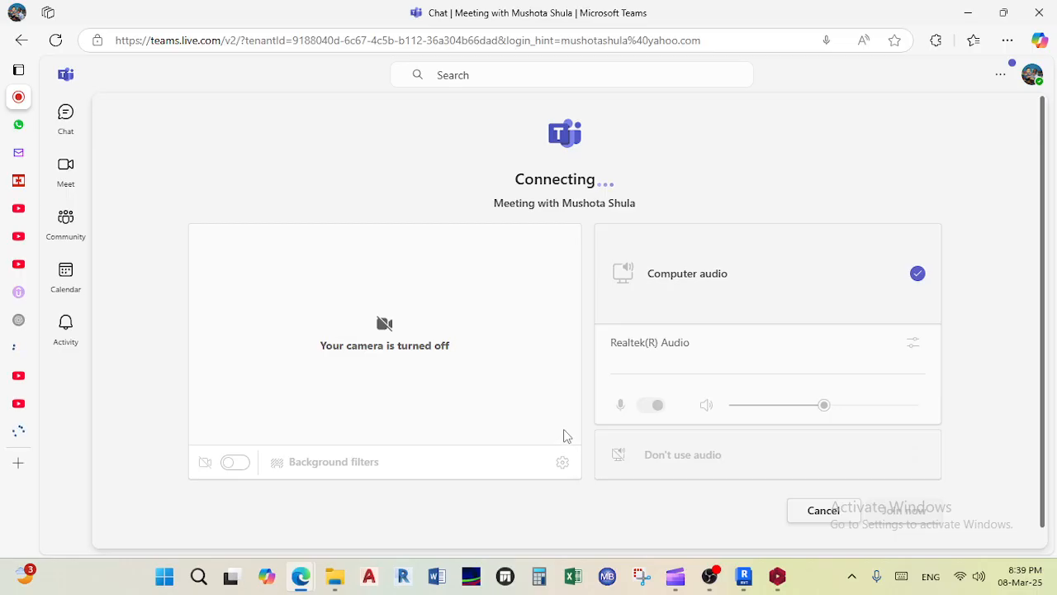
Step: Start a new instant meeting from the Teams calendar
left_click(69, 280)
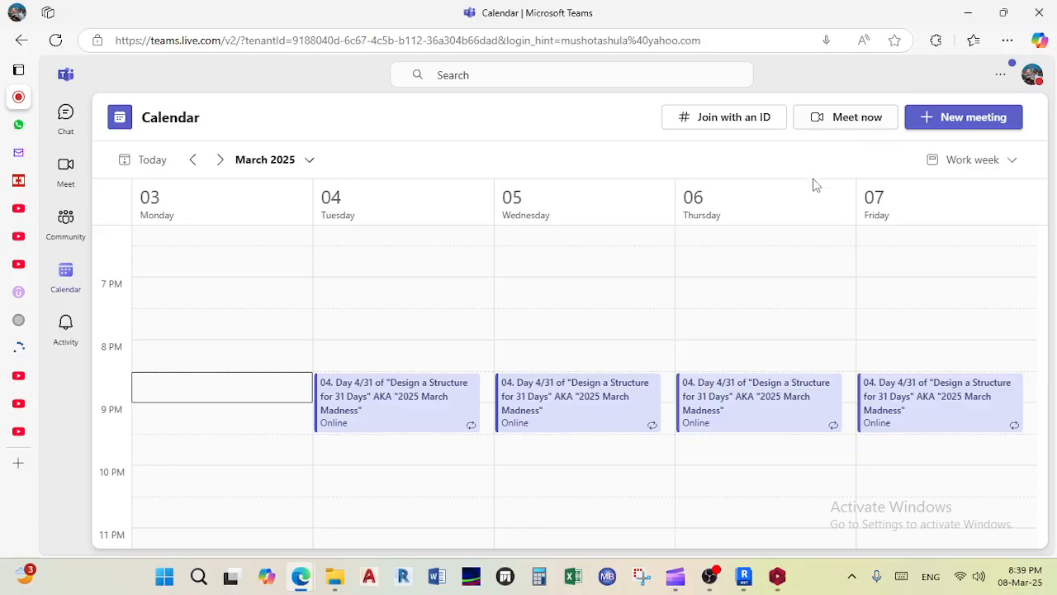
left_click(853, 126)
left_click(872, 243)
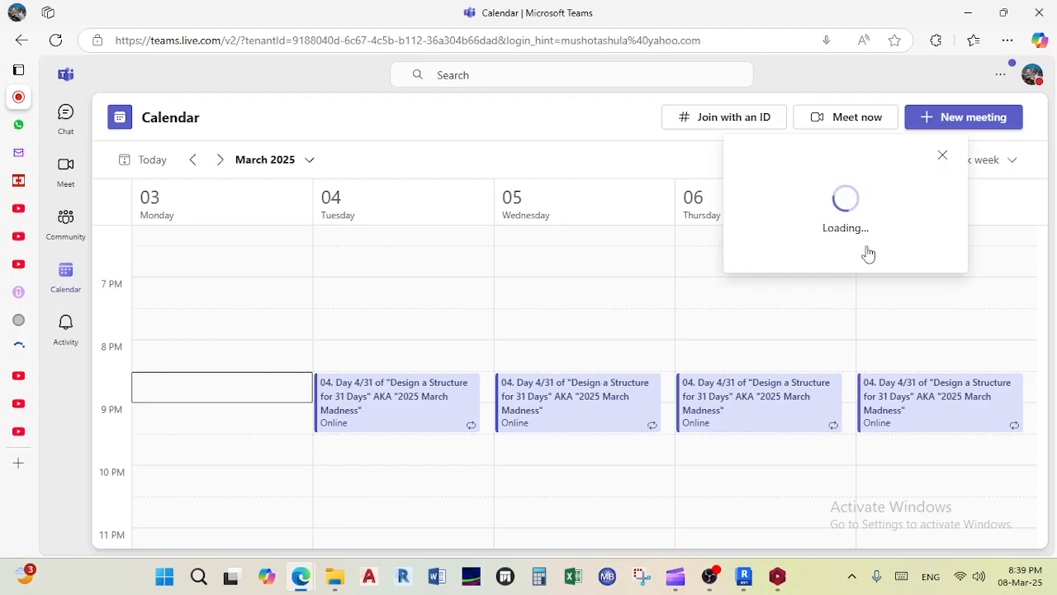
left_click(859, 264)
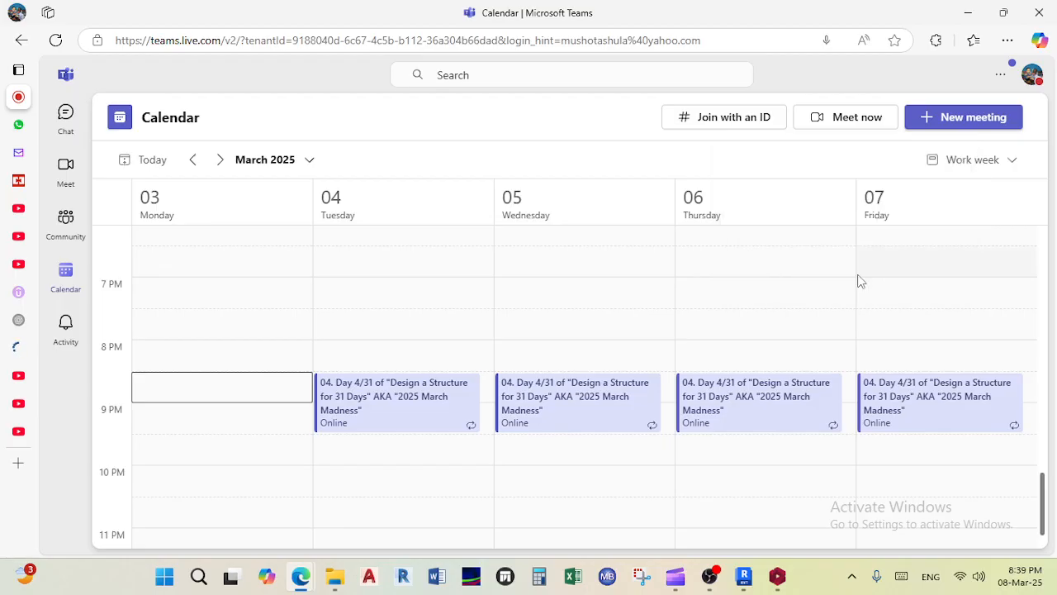
Step: Switch to WhatsApp and send "Apologies guys. I accidentally closed the window." to the '25 March Madness (Autodesk & Prota Structure) group
left_click(18, 125)
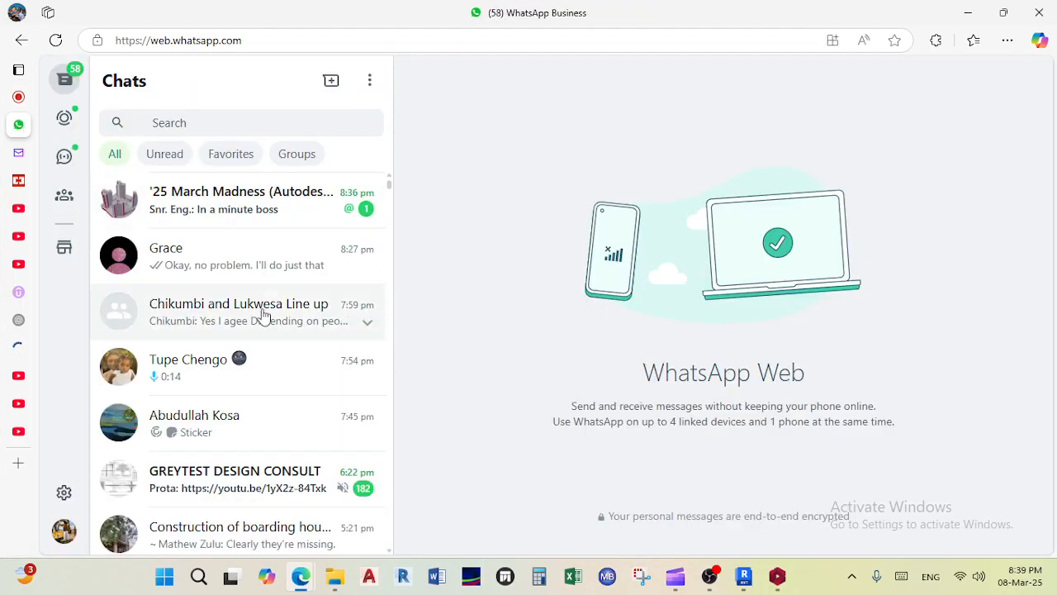
left_click(262, 208)
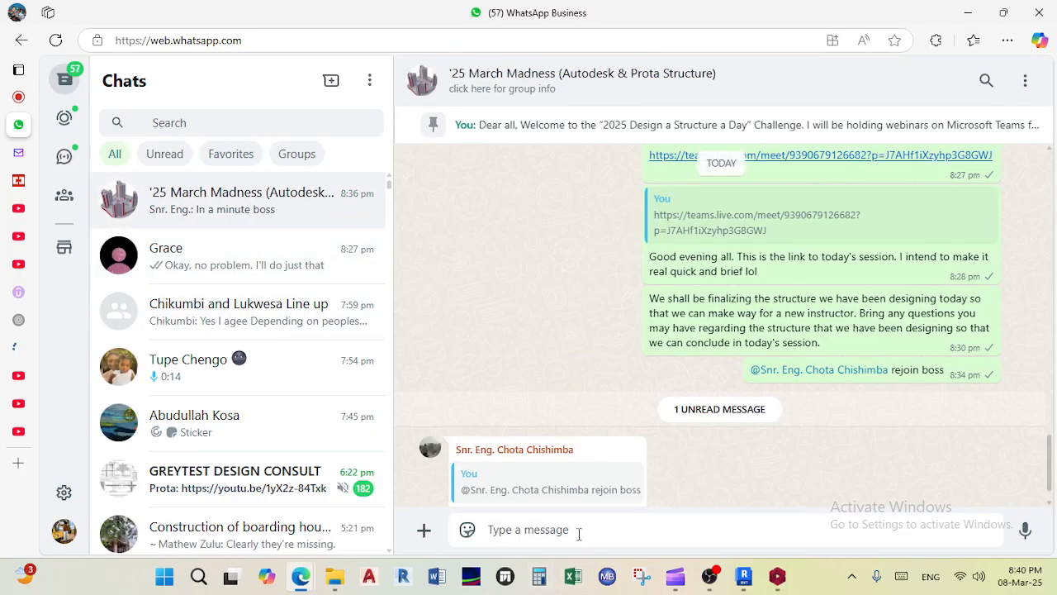
type("Apologies guys. I acc")
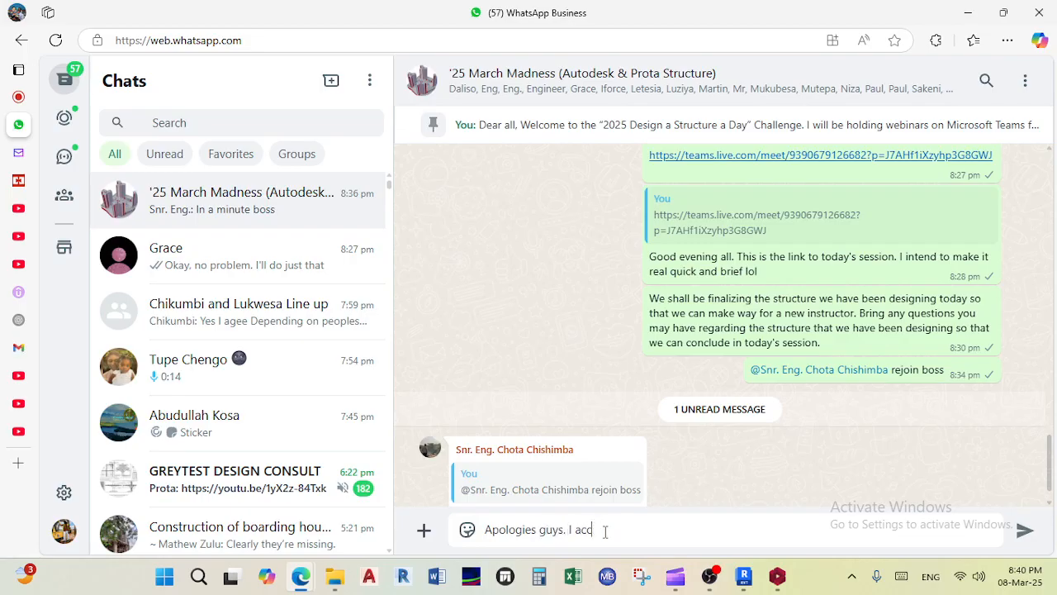
type("ntally closed the window.")
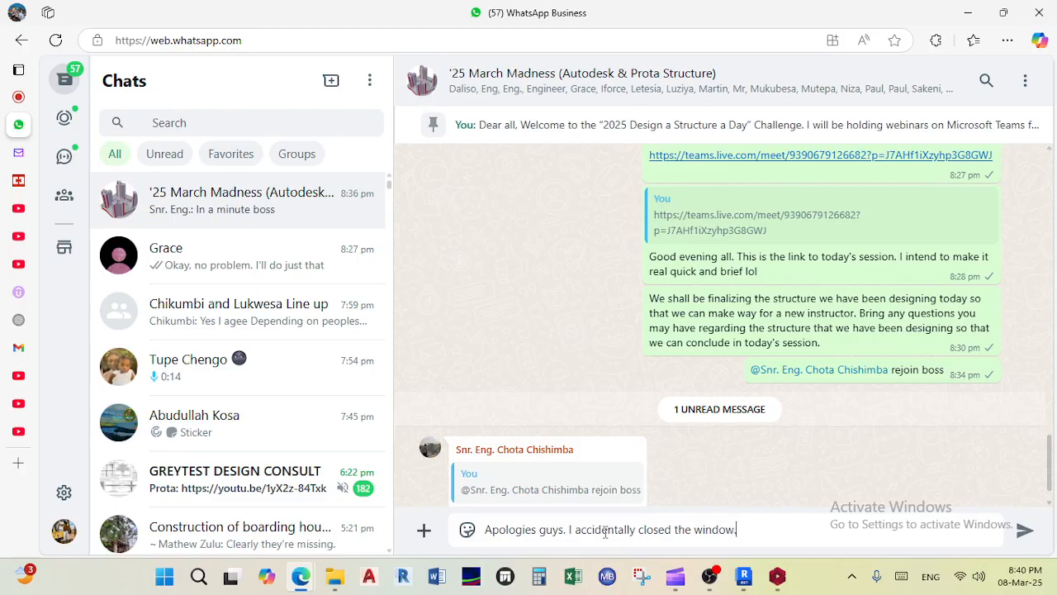
key("Return")
Step: Send the group the message "Here's the new link:" followed by the copied Teams meeting link
type("Here's the new link:")
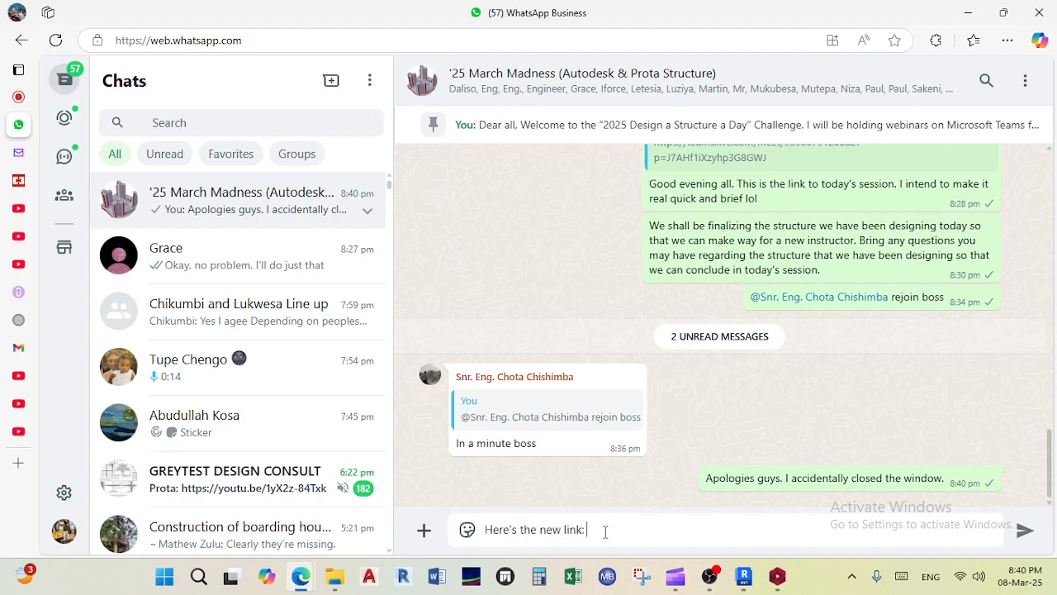
key("ctrl+v")
key("Return")
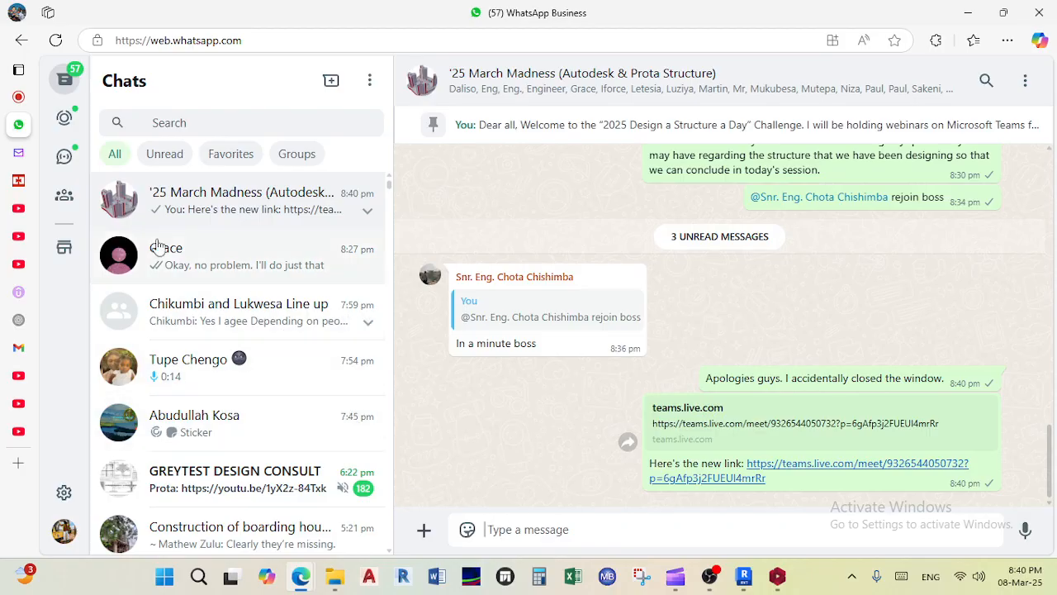
Step: Return to the Teams meeting and dismiss the invitation dialog and the camera notice
left_click(33, 96)
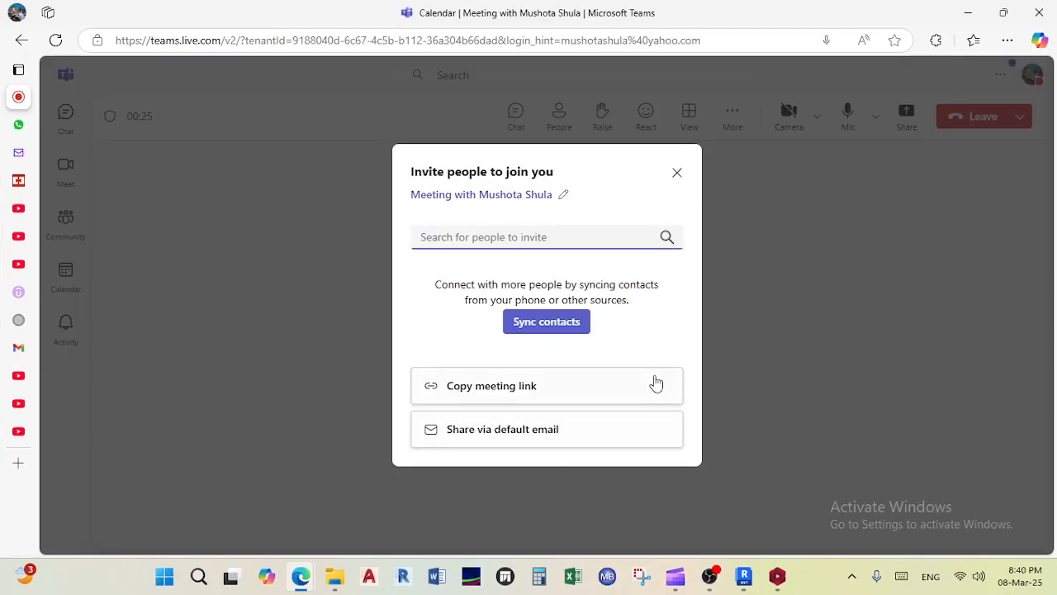
left_click(676, 175)
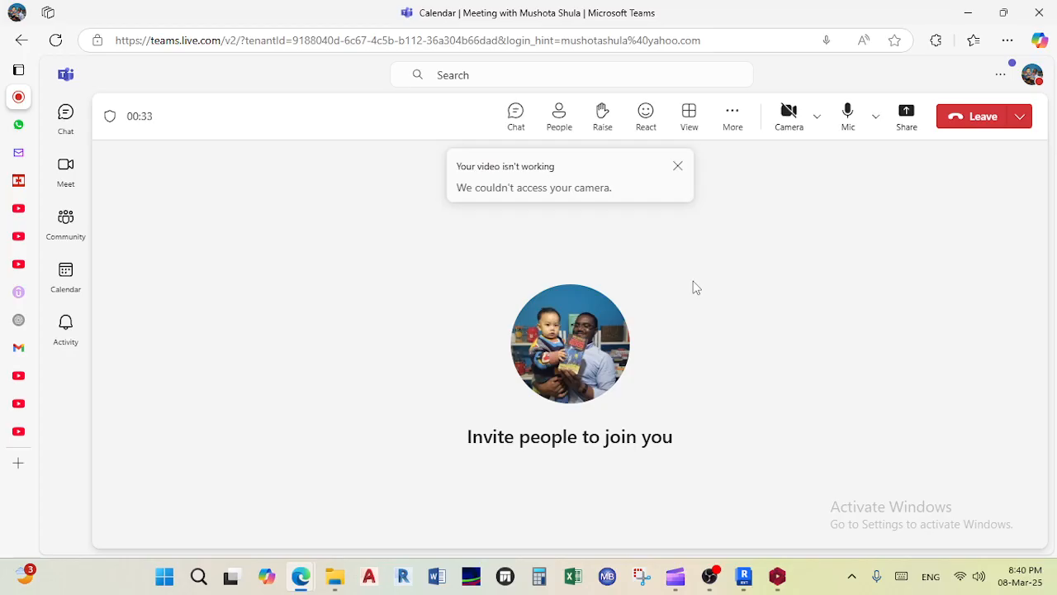
left_click(678, 167)
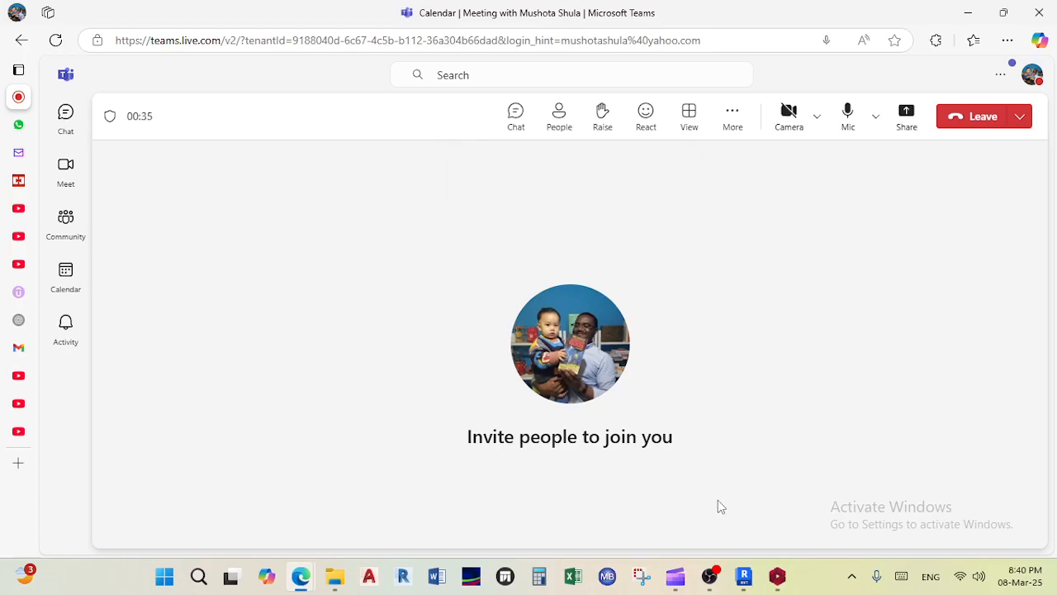
Step: Switch to File Explorer and go back to the 31 Days Challenge folder inside 03. Teaching Material
mouse_move(354, 559)
left_click(382, 539)
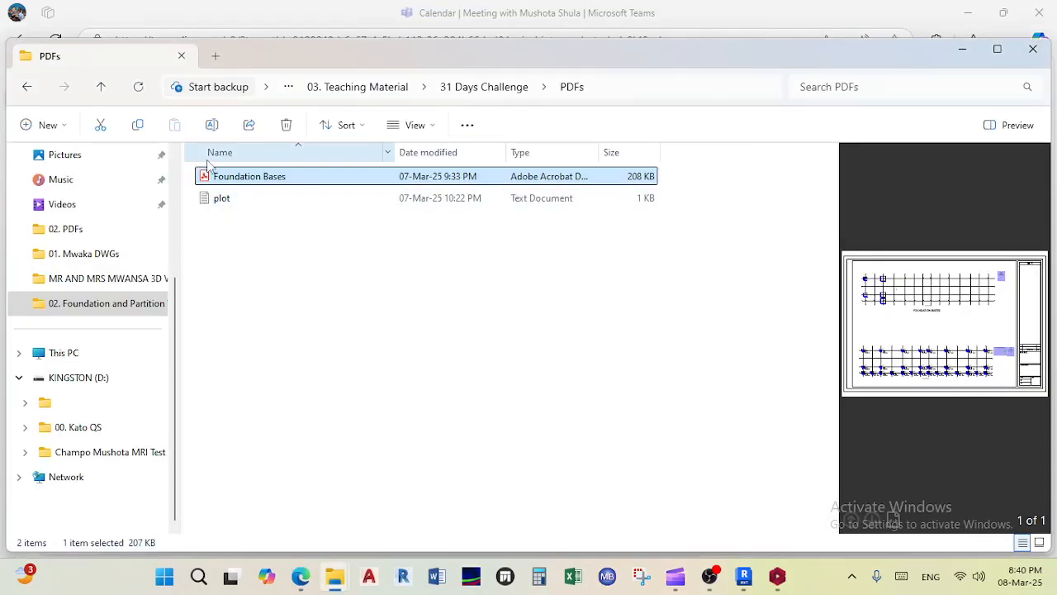
left_click(366, 87)
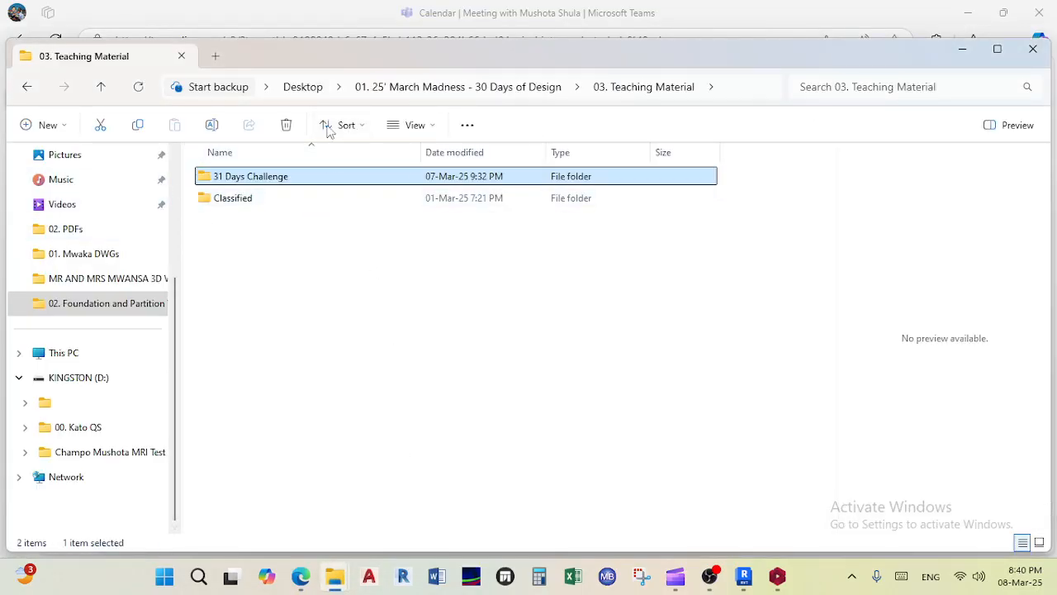
double_click(296, 180)
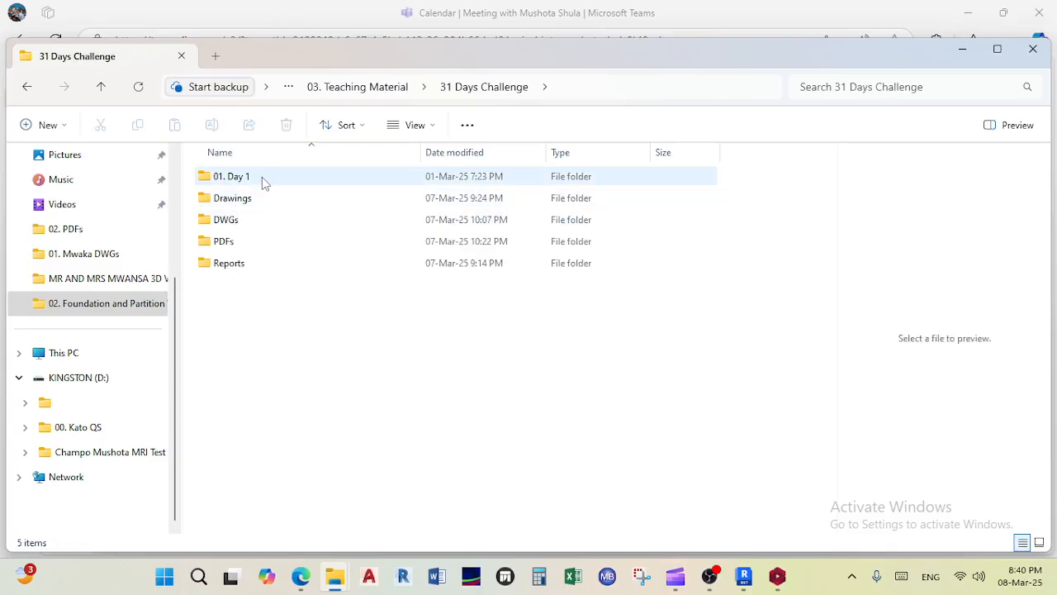
mouse_move(293, 579)
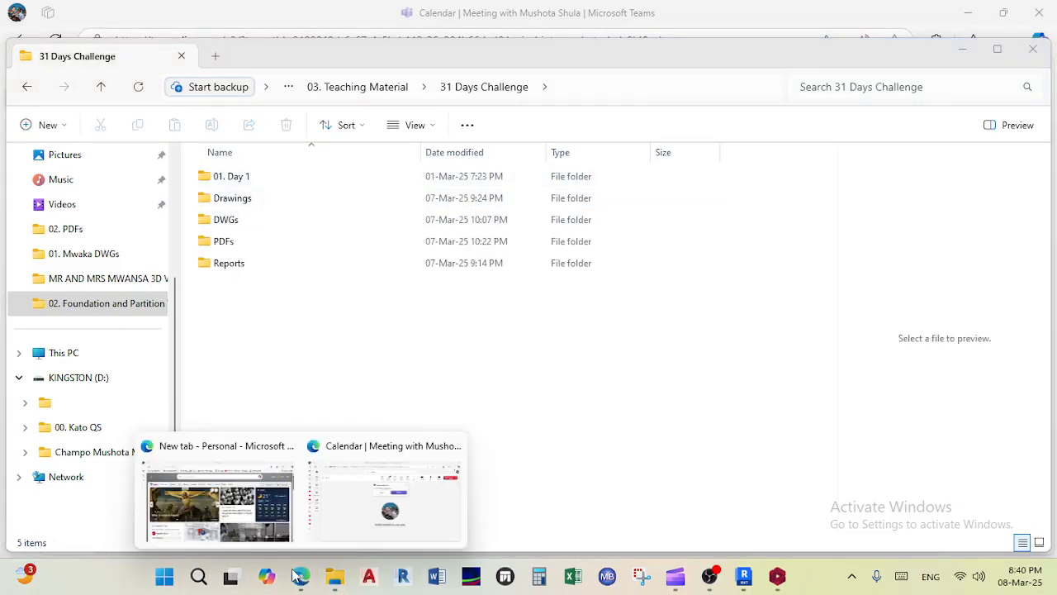
Step: Switch to the Teams meeting, admit the participants waiting in the lobby and dismiss the group meeting time-limit notice
left_click(347, 512)
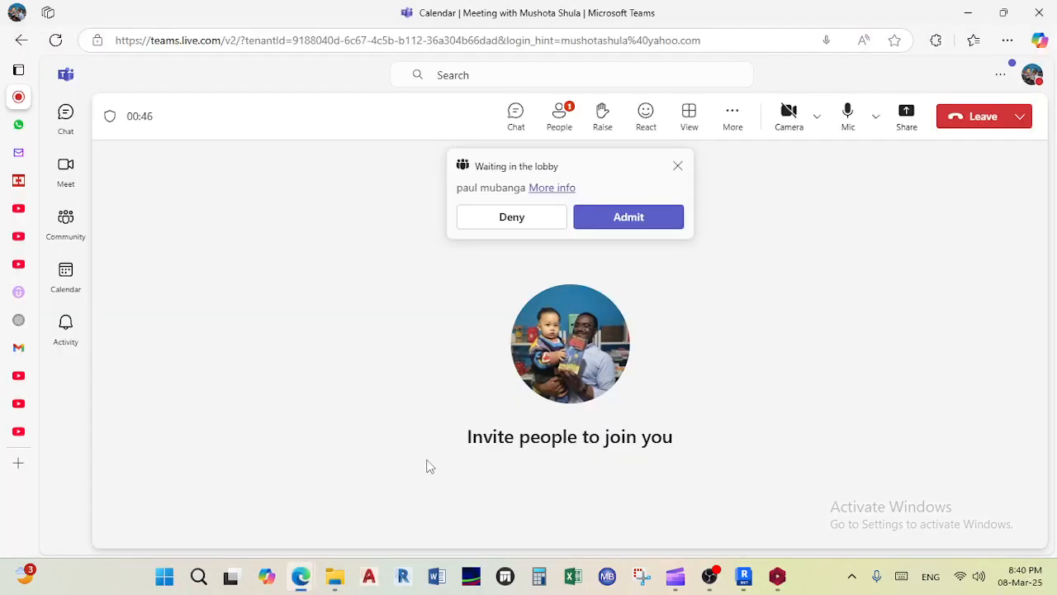
left_click(632, 220)
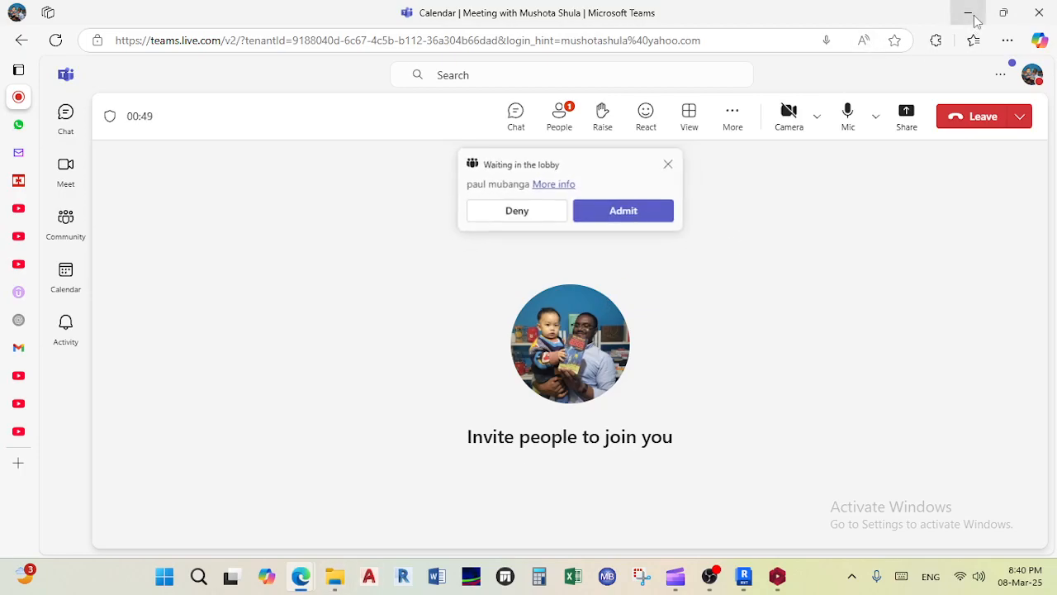
left_click(968, 12)
mouse_move(318, 581)
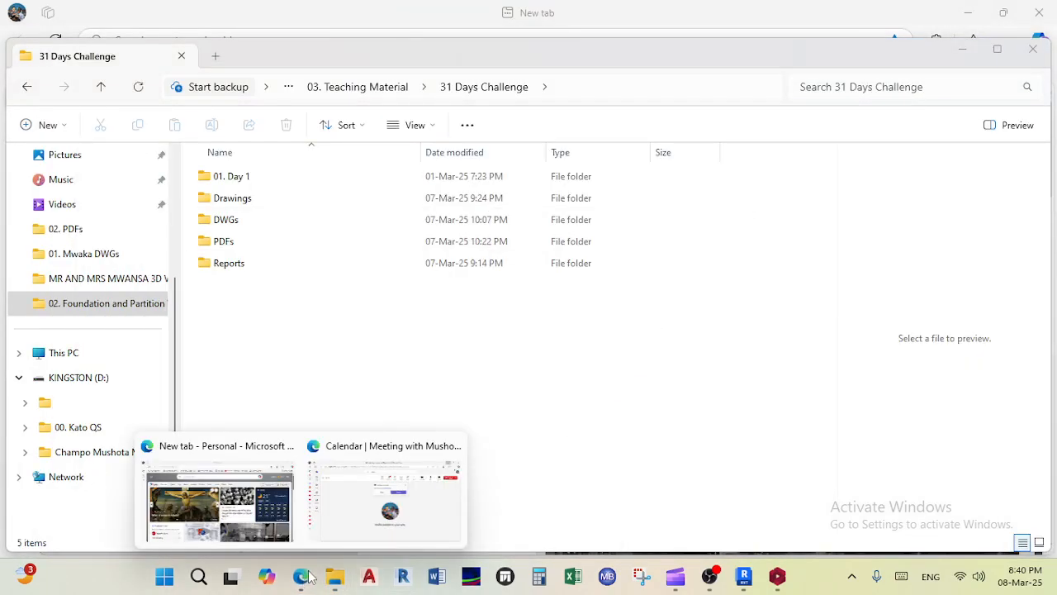
left_click(342, 531)
left_click(621, 217)
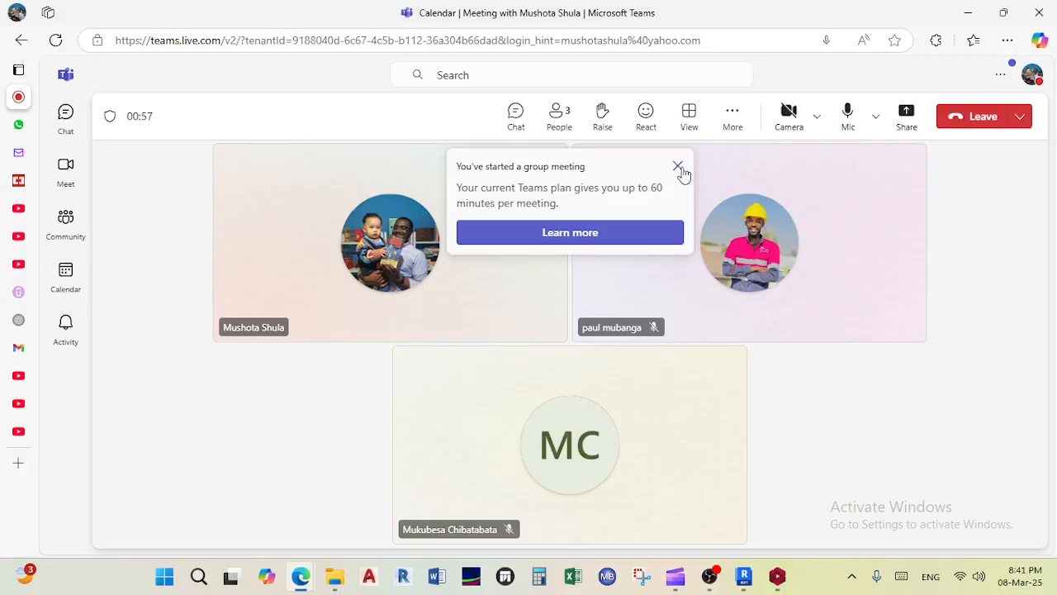
left_click(678, 166)
left_click(968, 13)
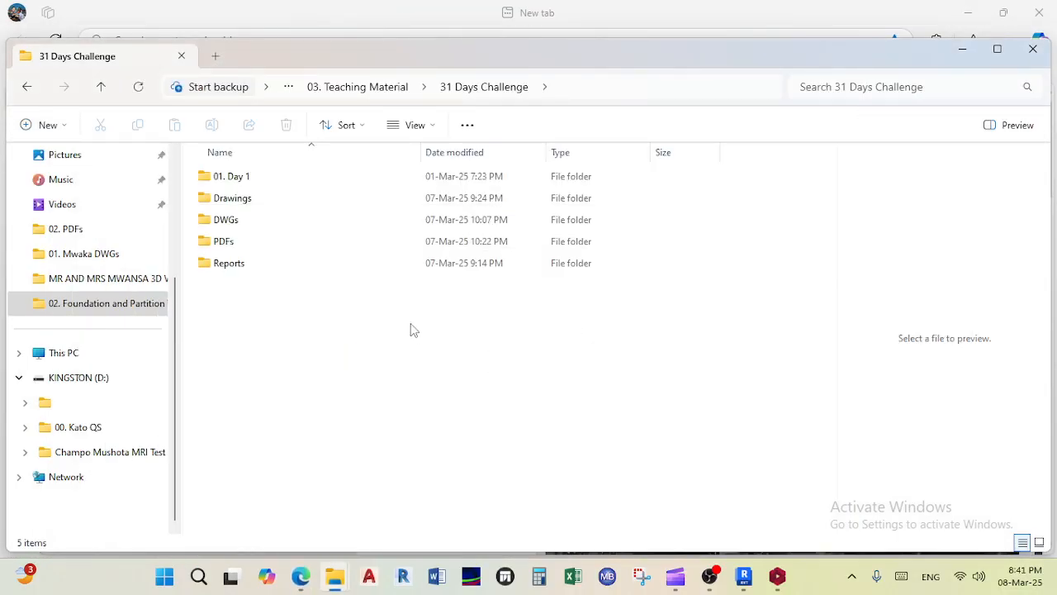
Step: Return to File Explorer, check the PDFs folder and open the 01. Day 1 folder inside 31 Days Challenge
double_click(259, 242)
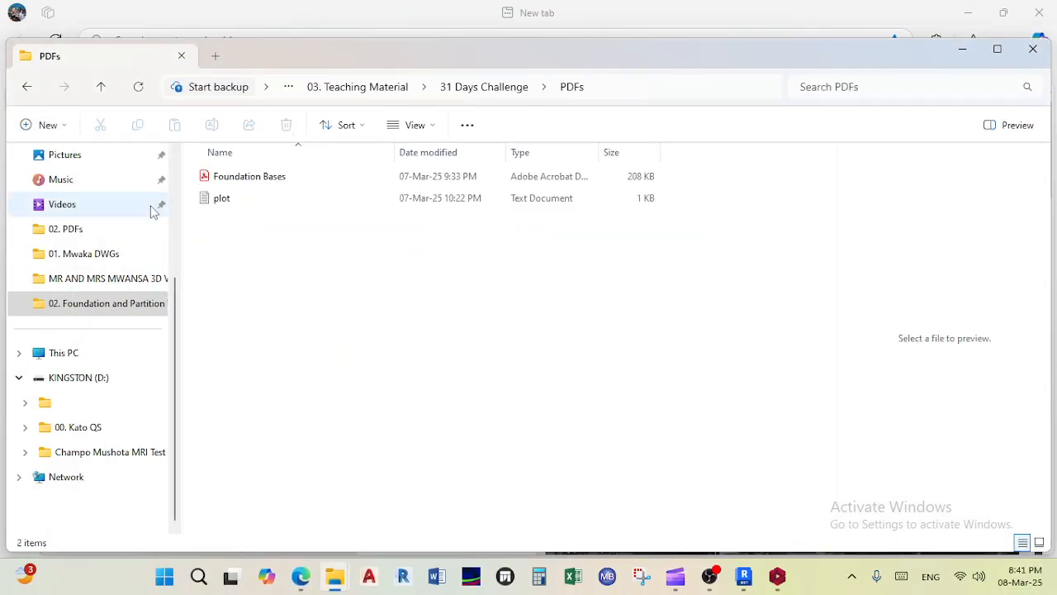
left_click(28, 86)
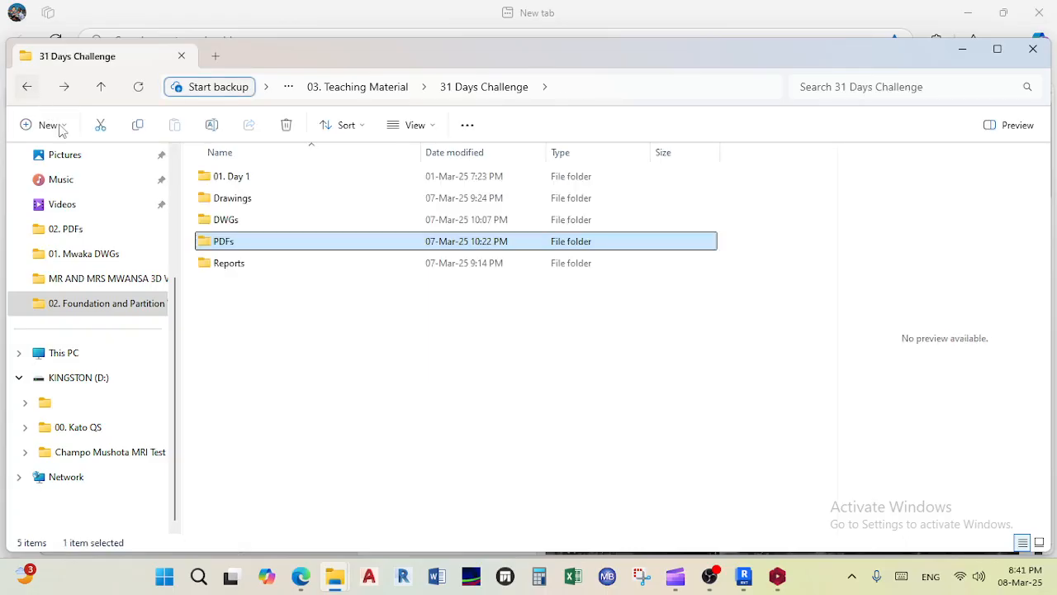
double_click(275, 180)
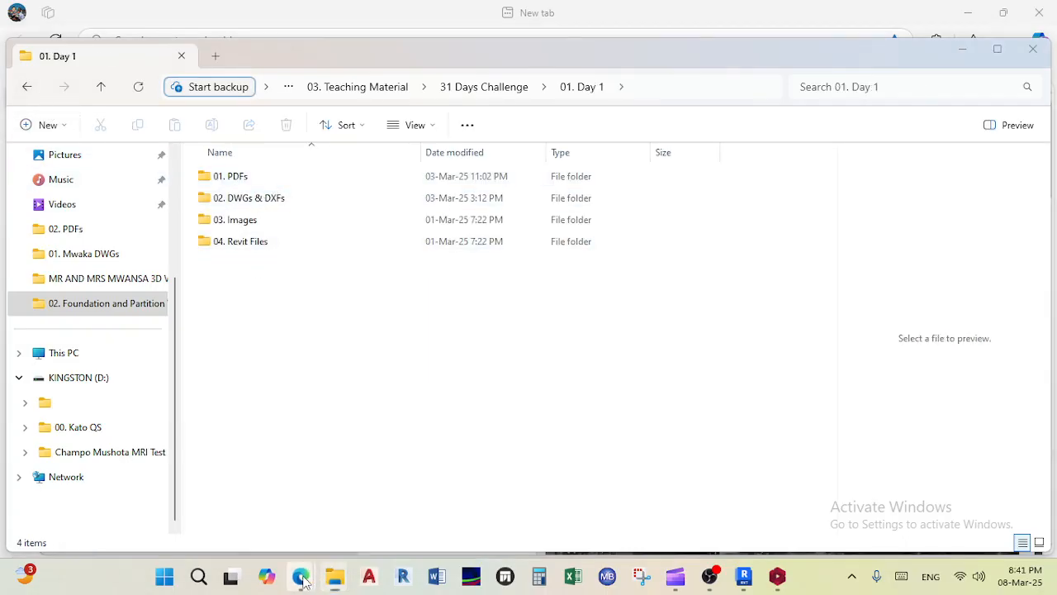
Step: Switch back to the Teams meeting and admit the guest waiting in the lobby
mouse_move(303, 580)
left_click(405, 462)
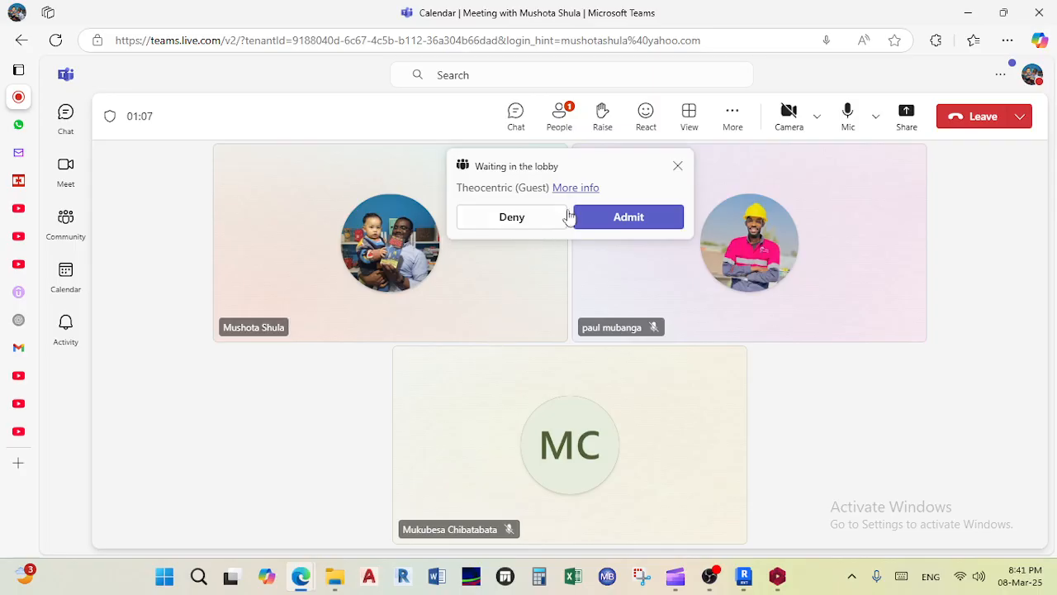
left_click(620, 222)
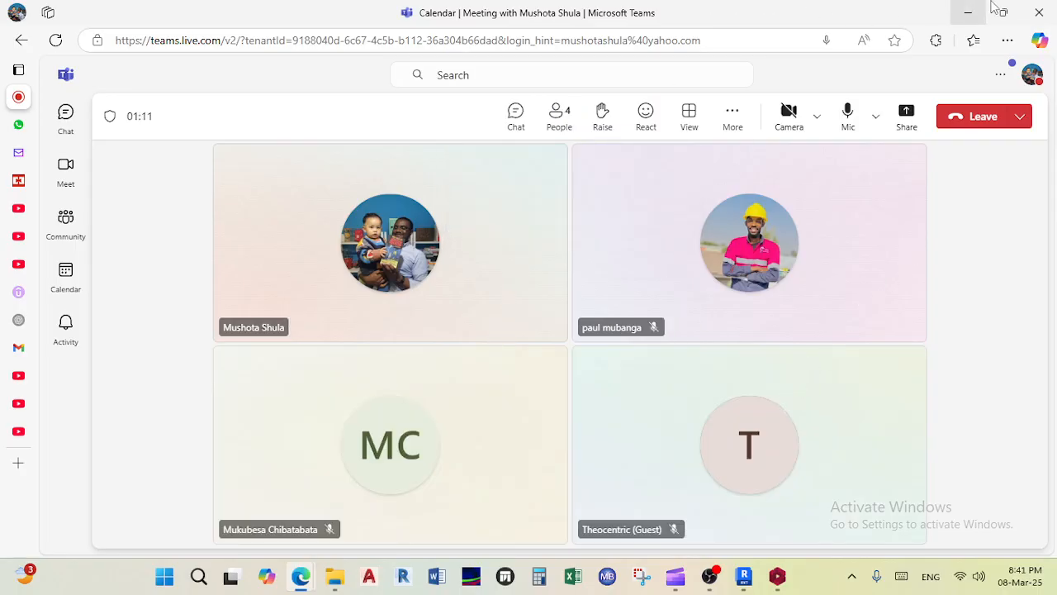
left_click(968, 12)
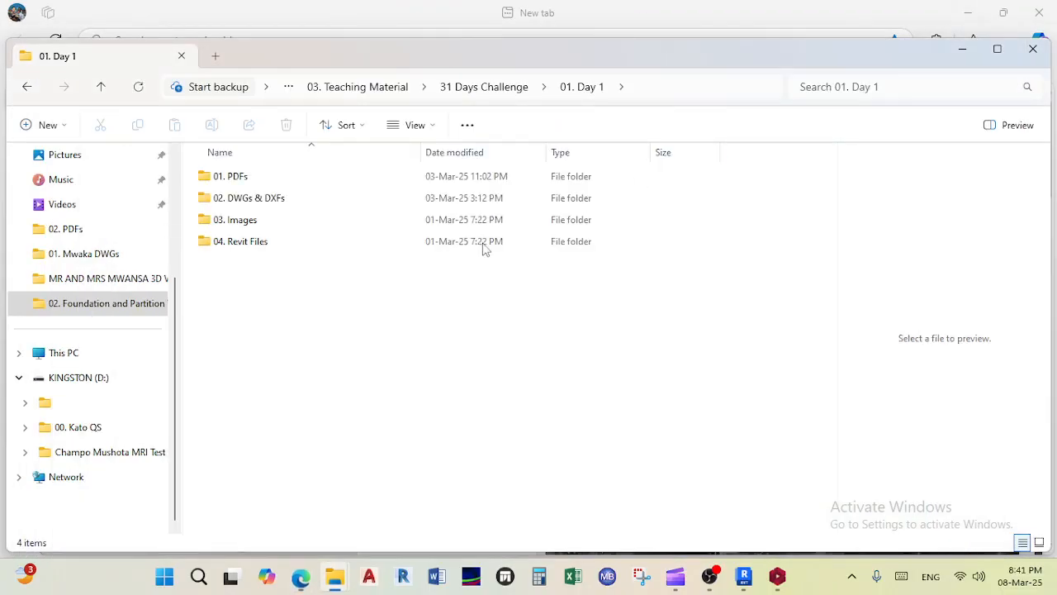
Step: In File Explorer, open 01. Sample 1.pdf from the 01. PDFs folder and hide the All tools pane in Acrobat
double_click(274, 178)
double_click(283, 200)
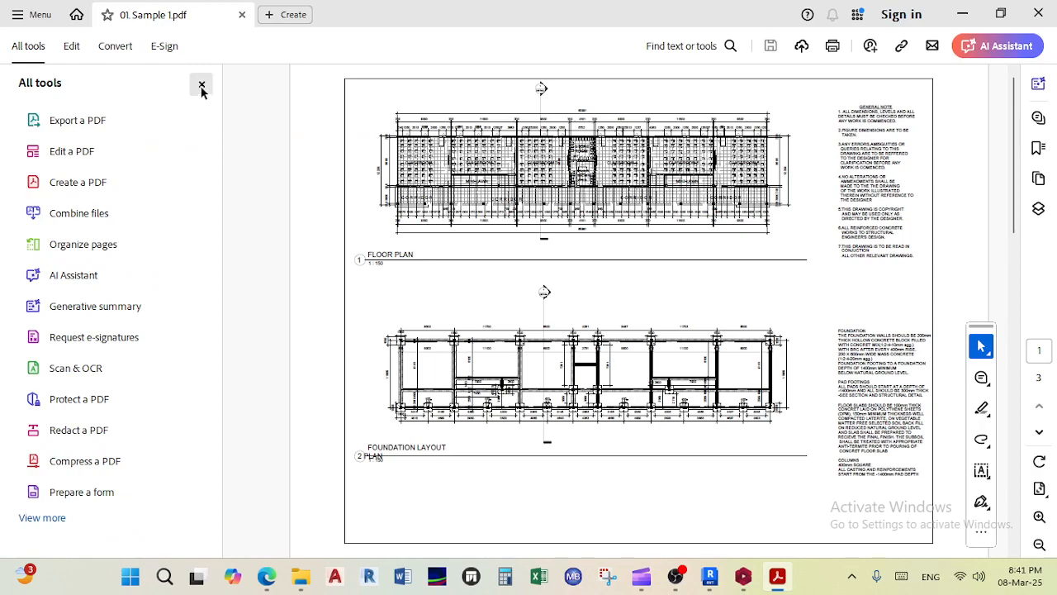
left_click(202, 86)
Step: Activate the Hand tool, dismiss the offer to reopen closed PDFs and enlarge the floor plan to 50%
right_click(625, 366)
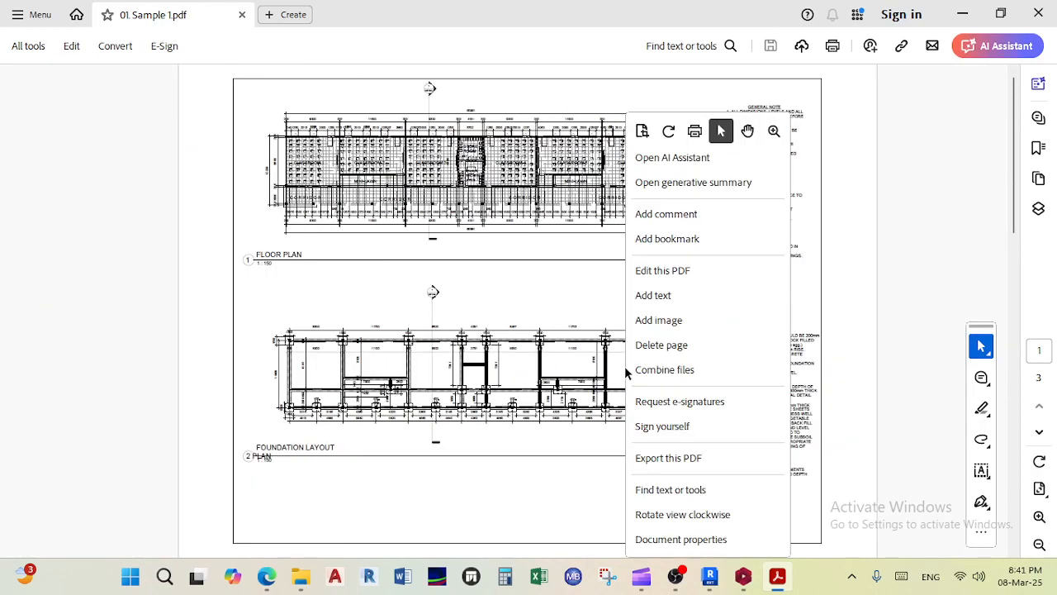
left_click(748, 131)
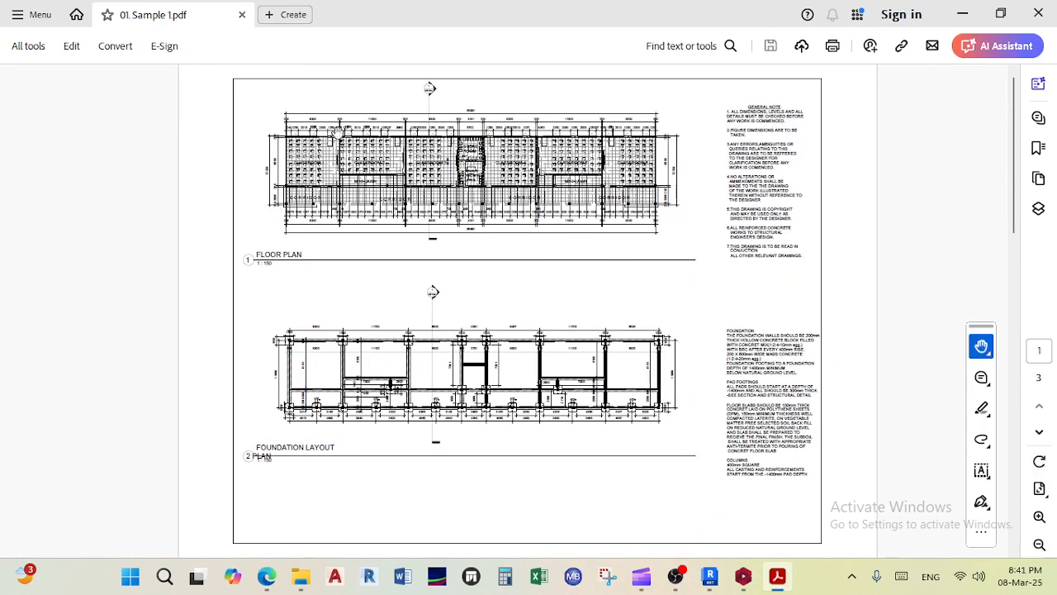
scroll(272, 182, "up", 2, "ctrl")
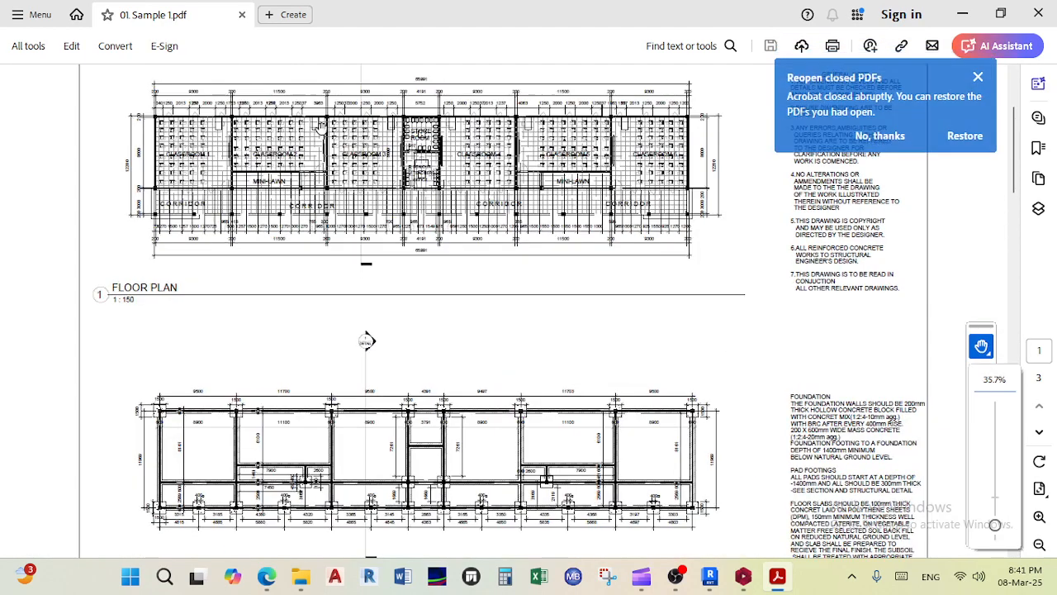
left_click(977, 85)
scroll(206, 136, "up", 1, "ctrl")
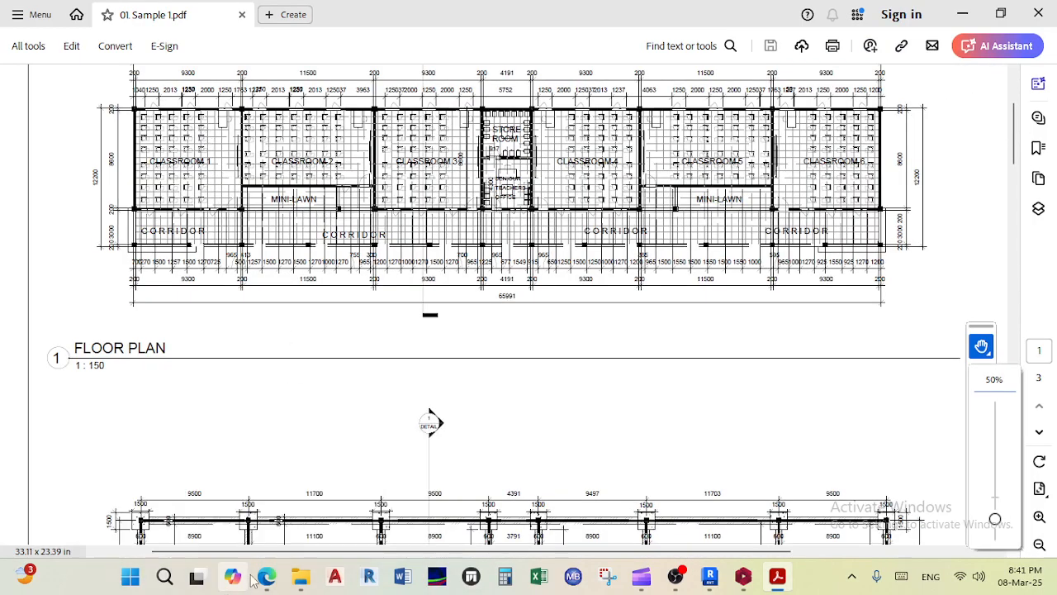
Step: Return to the Teams meeting and let the newly arrived guest in from the lobby
mouse_move(266, 576)
left_click(299, 502)
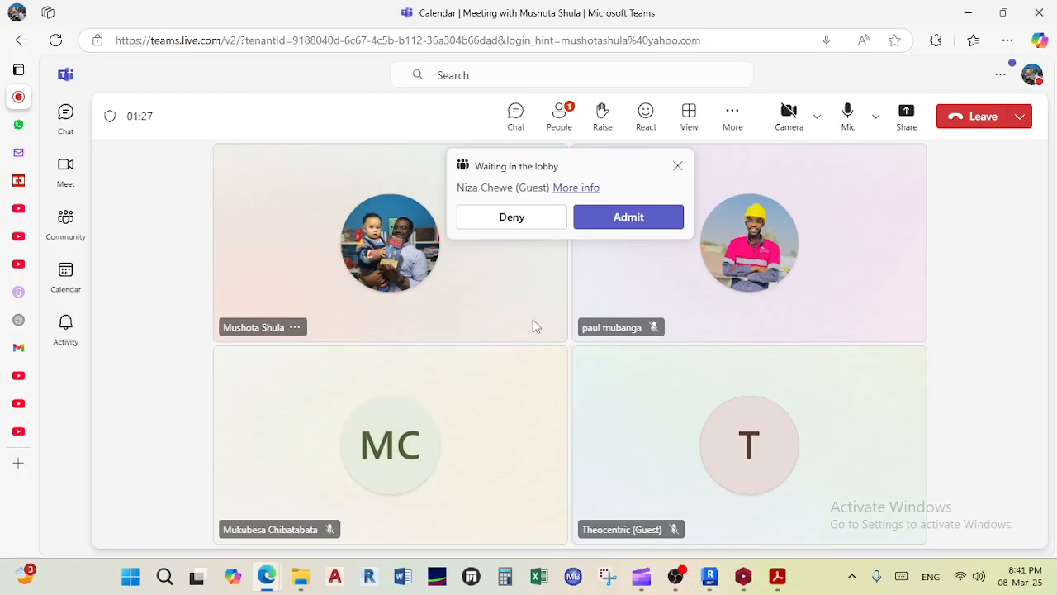
left_click(625, 217)
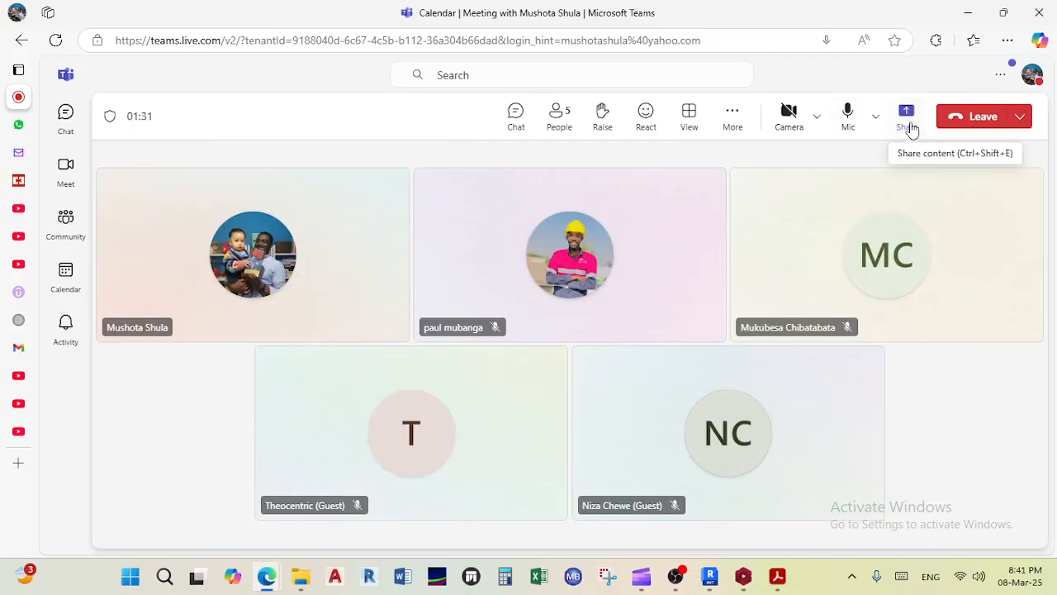
Step: Share the entire screen with the meeting without system audio and hide the screen-sharing notification
left_click(909, 124)
left_click(790, 201)
left_click(690, 122)
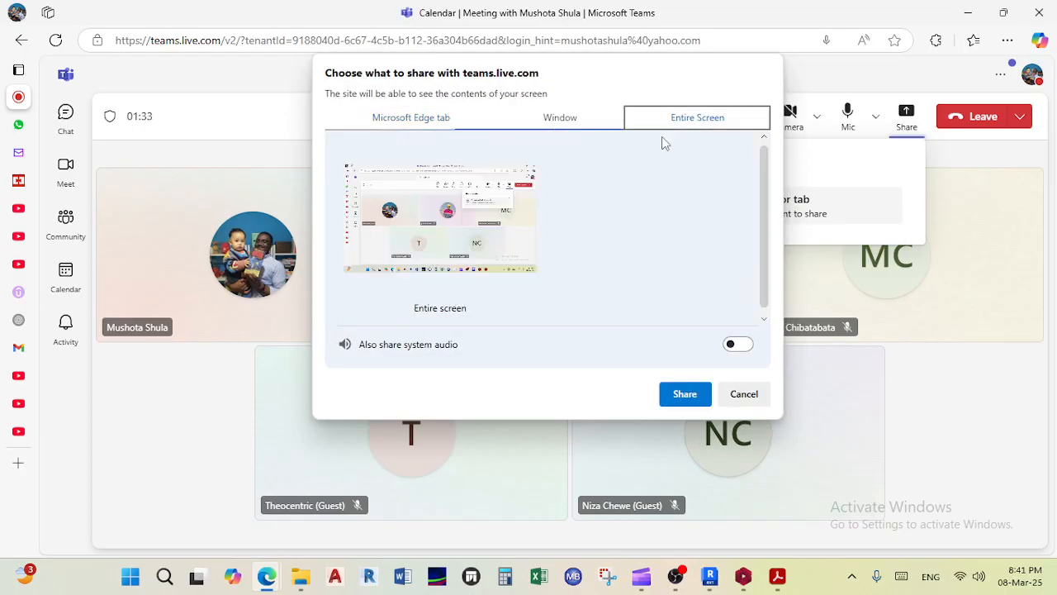
left_click(678, 394)
mouse_move(687, 399)
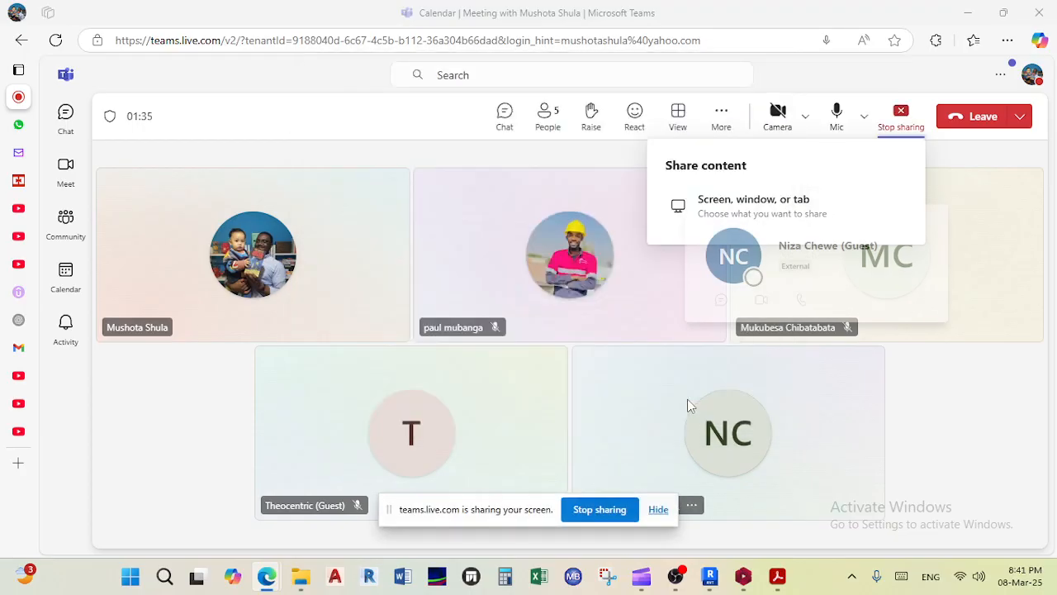
left_click(660, 510)
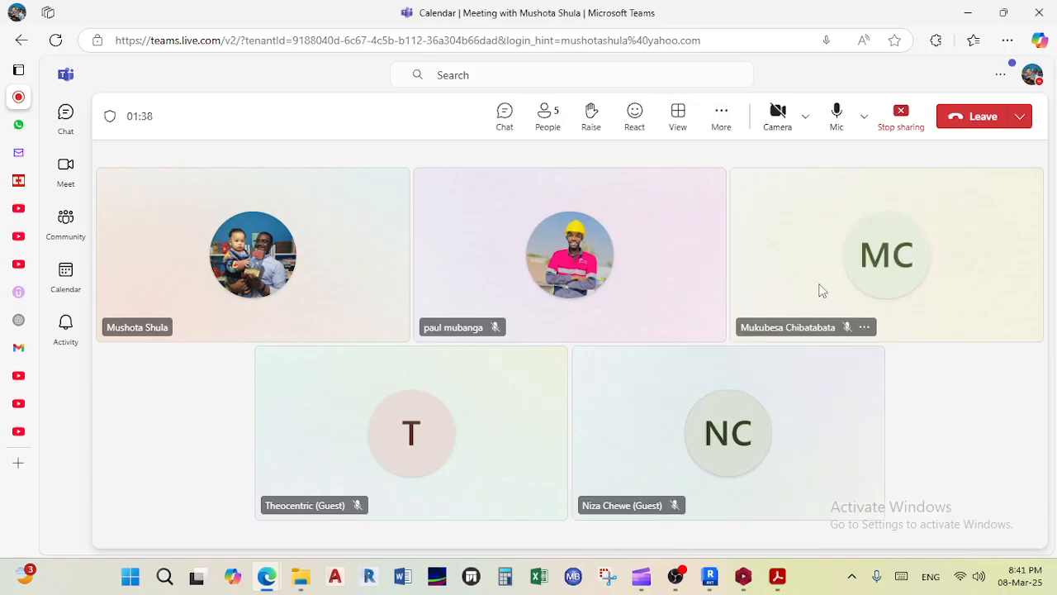
Step: Switch to 01. Sample 1.pdf in Acrobat and examine the floor plan's six classrooms, central rooms and overall length dimension
left_click(968, 12)
scroll(206, 383, "up", 3)
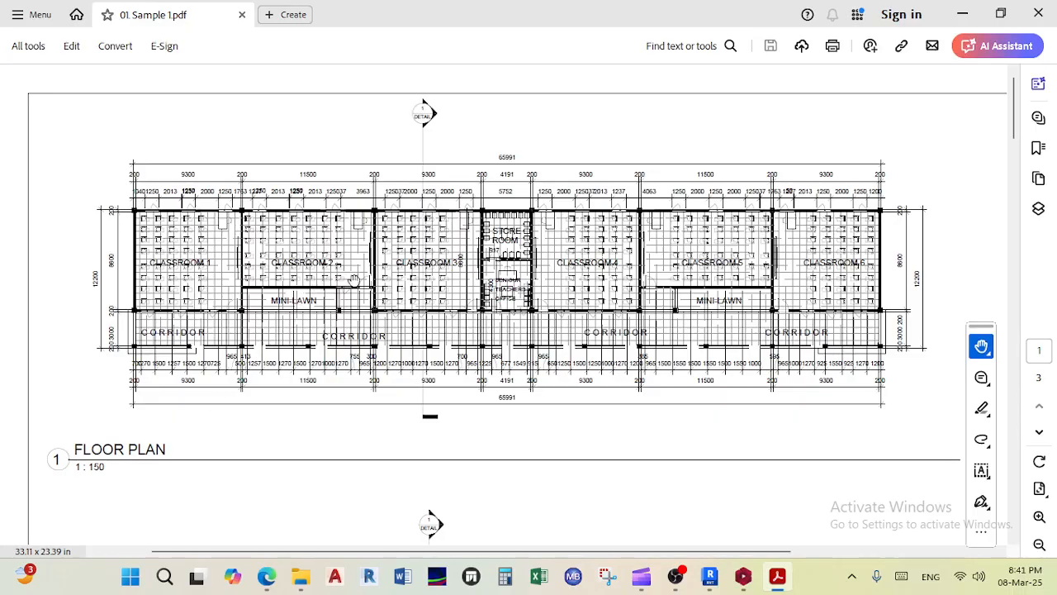
scroll(248, 260, "up", 1, "ctrl")
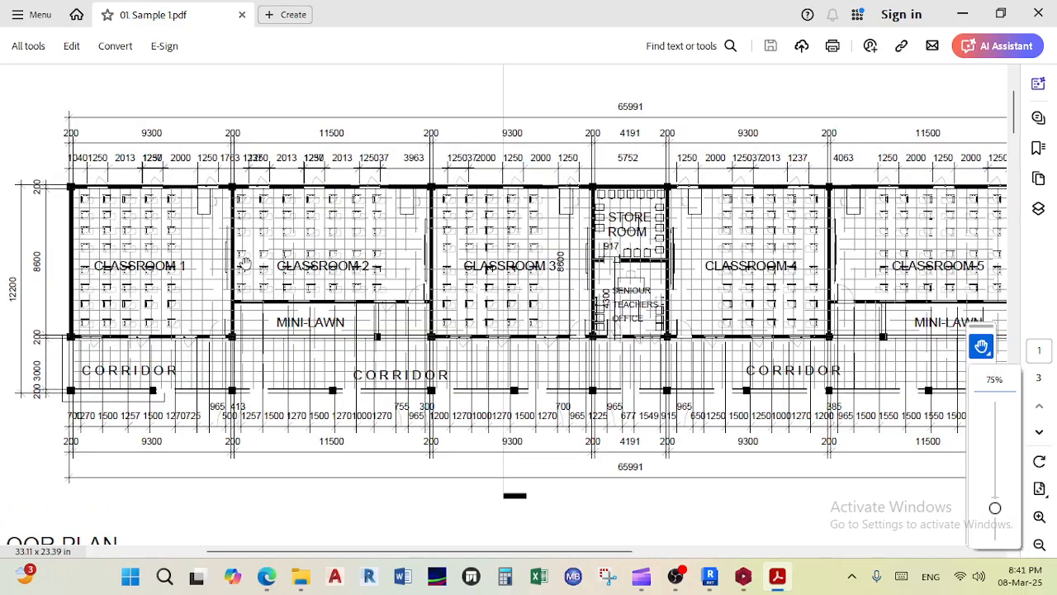
scroll(242, 269, "down", 1, "ctrl")
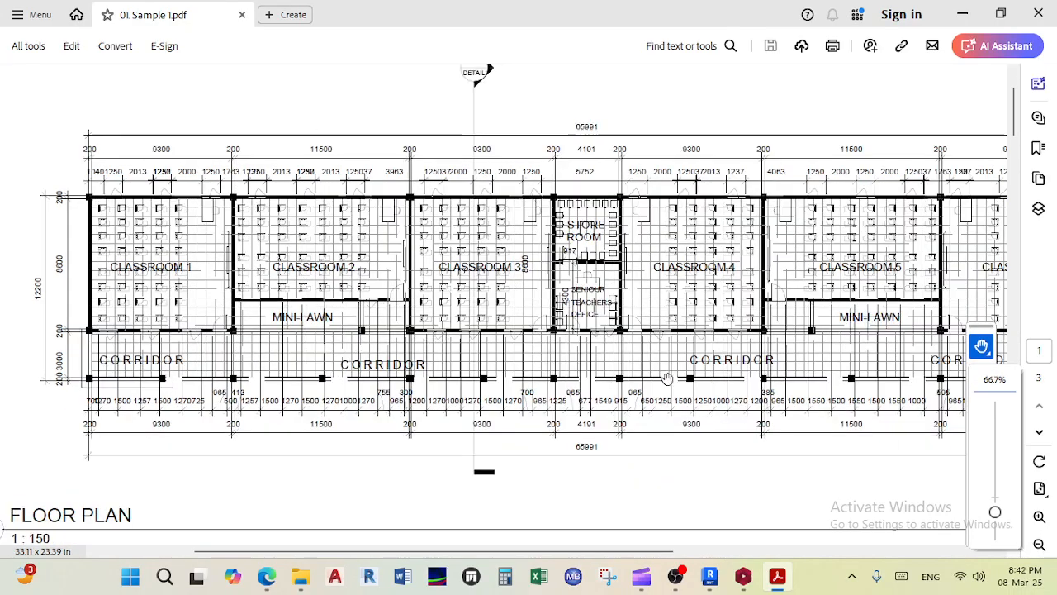
left_click_drag(859, 277, 684, 324)
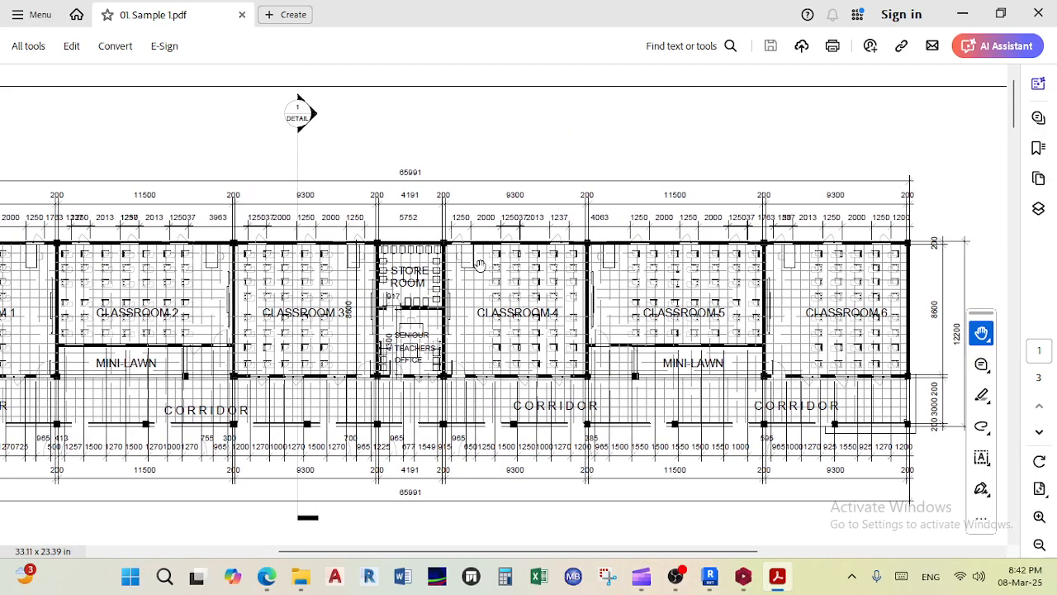
scroll(452, 273, "down", 2, "ctrl")
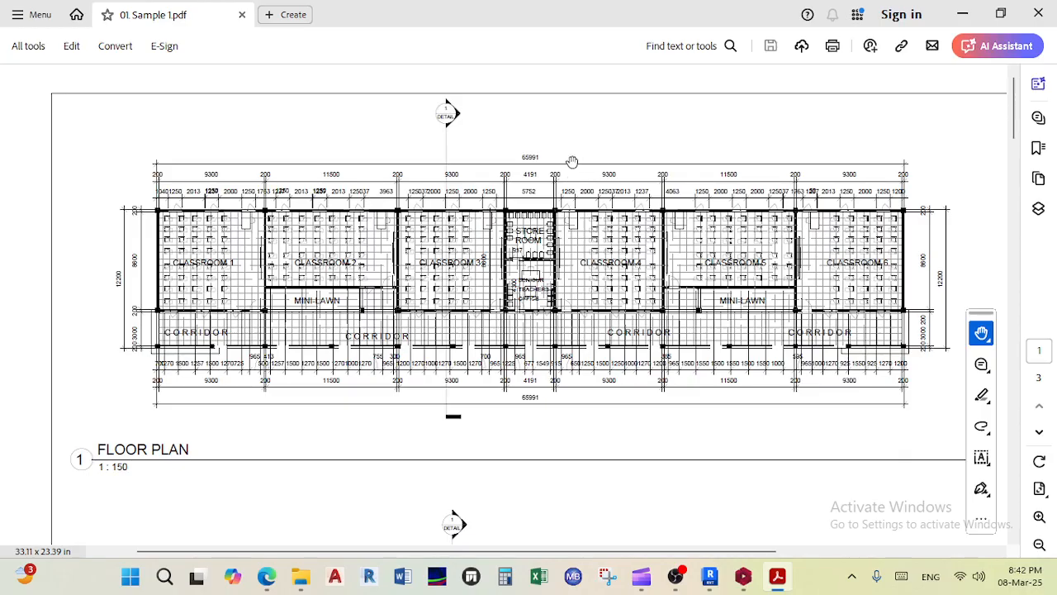
scroll(526, 150, "up", 2, "ctrl")
scroll(552, 174, "down", 1, "ctrl")
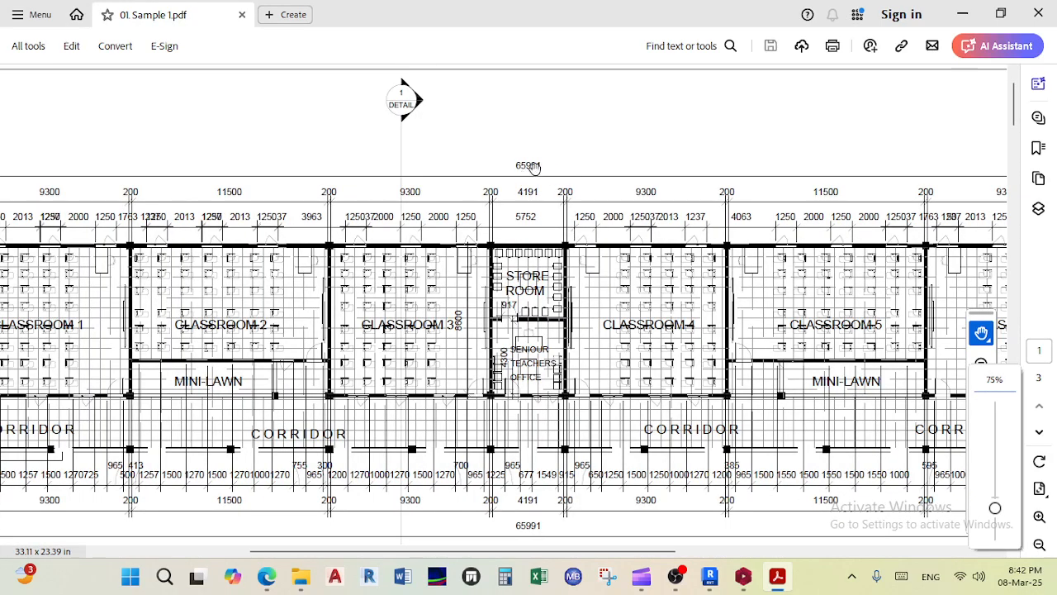
scroll(545, 165, "down", 2, "ctrl")
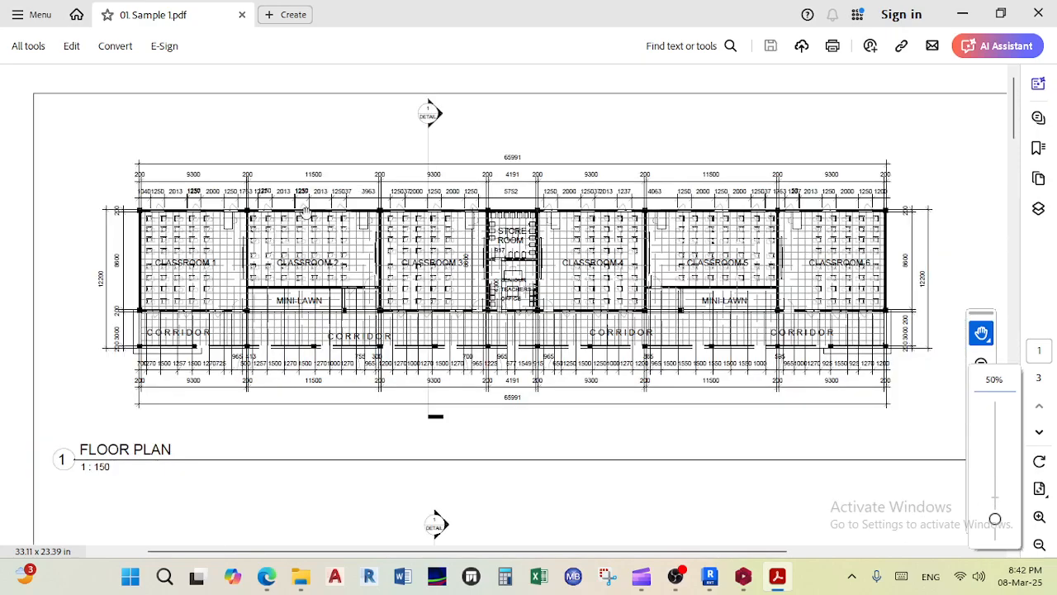
Step: Examine the widths and depths of Classrooms 1 to 3, the mini-lawn and corridor, and the building's overall length
scroll(81, 267, "up", 3, "ctrl")
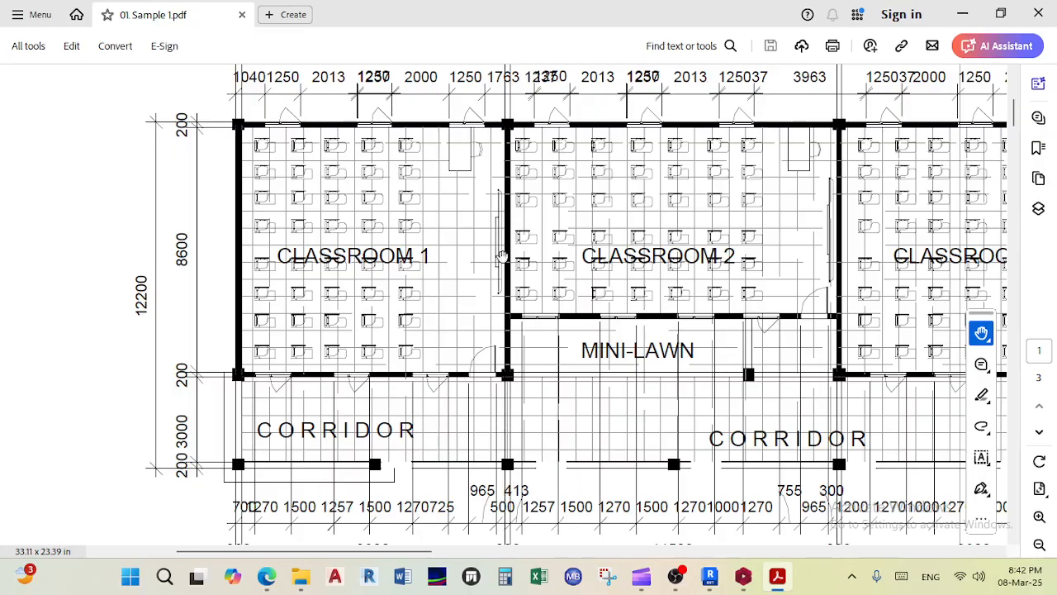
scroll(377, 320, "down", 1, "ctrl")
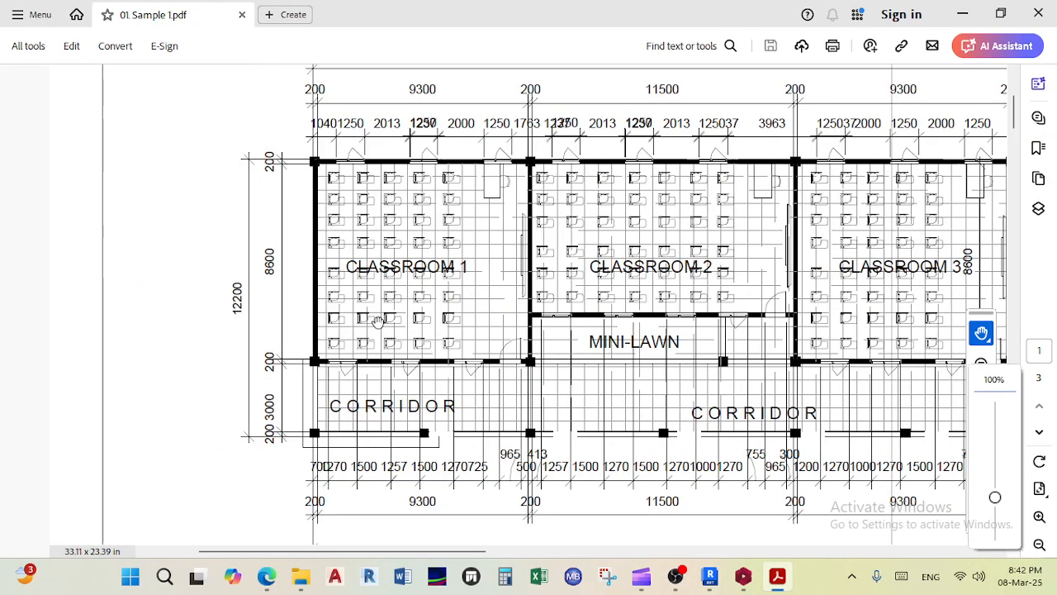
scroll(477, 251, "down", 1, "ctrl")
scroll(688, 165, "down", 1, "ctrl")
scroll(694, 155, "up", 2, "ctrl")
scroll(693, 178, "down", 1, "ctrl")
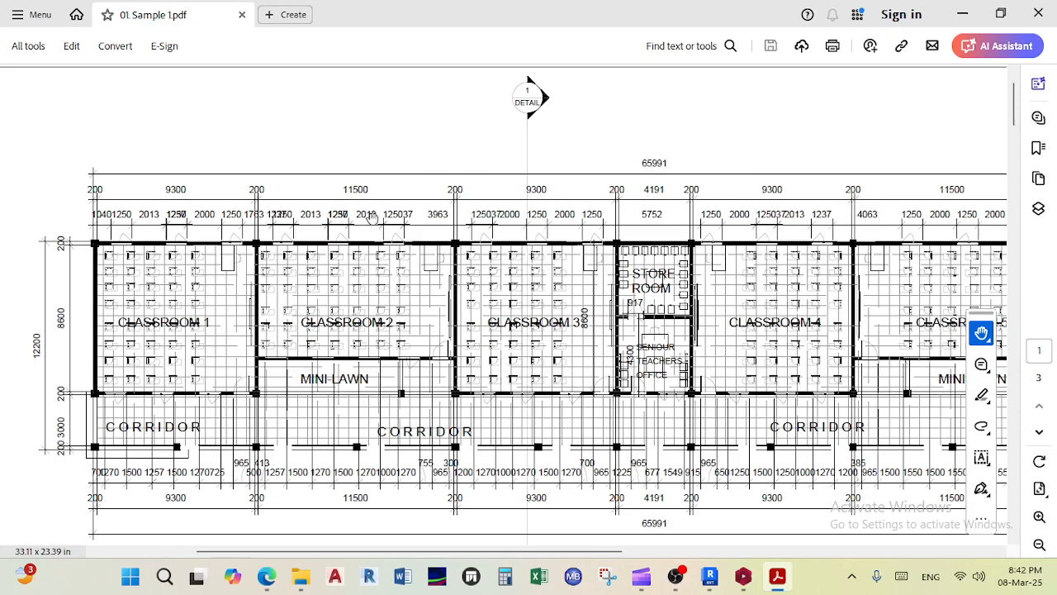
left_click_drag(392, 170, 493, 161)
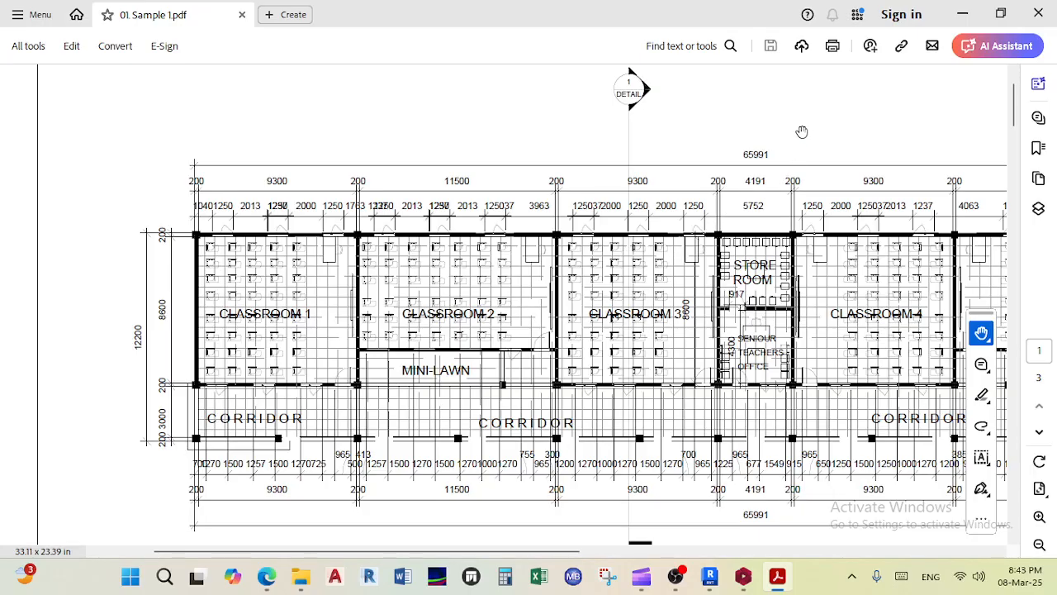
left_click_drag(718, 178, 622, 204)
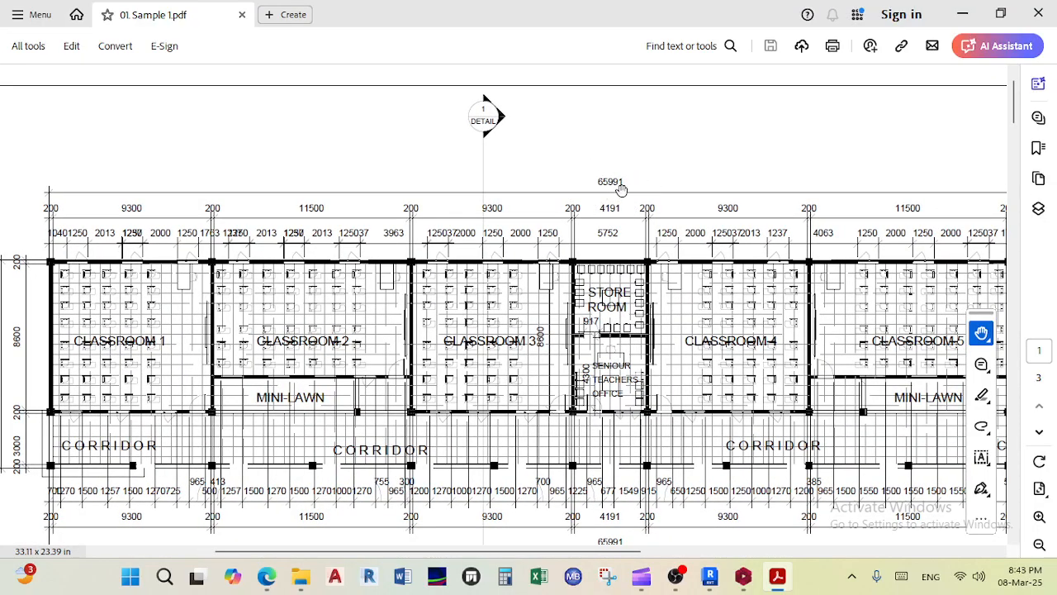
scroll(625, 208, "down", 2, "ctrl")
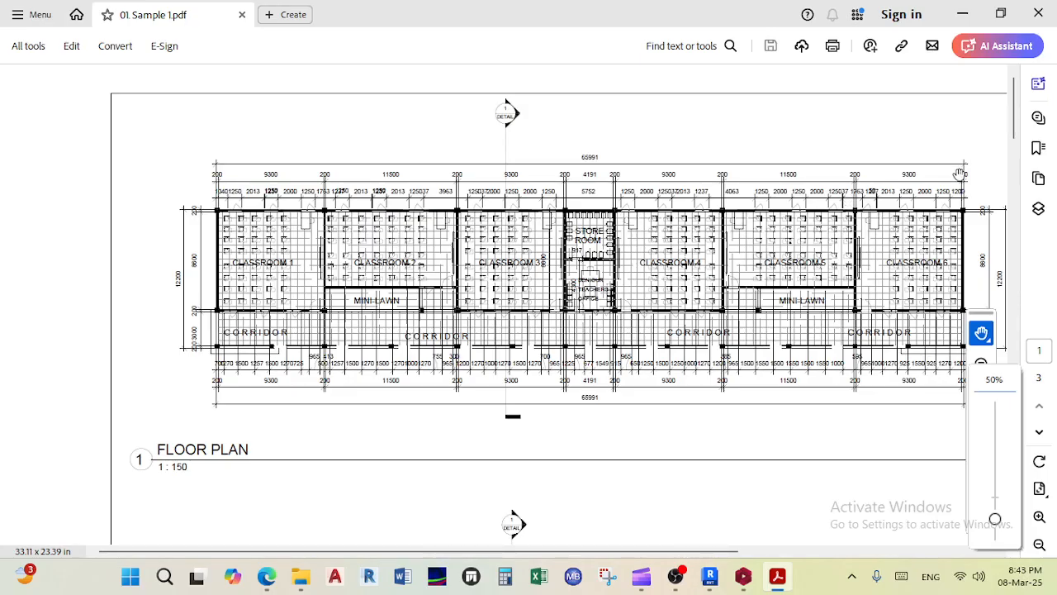
scroll(575, 173, "up", 2, "ctrl")
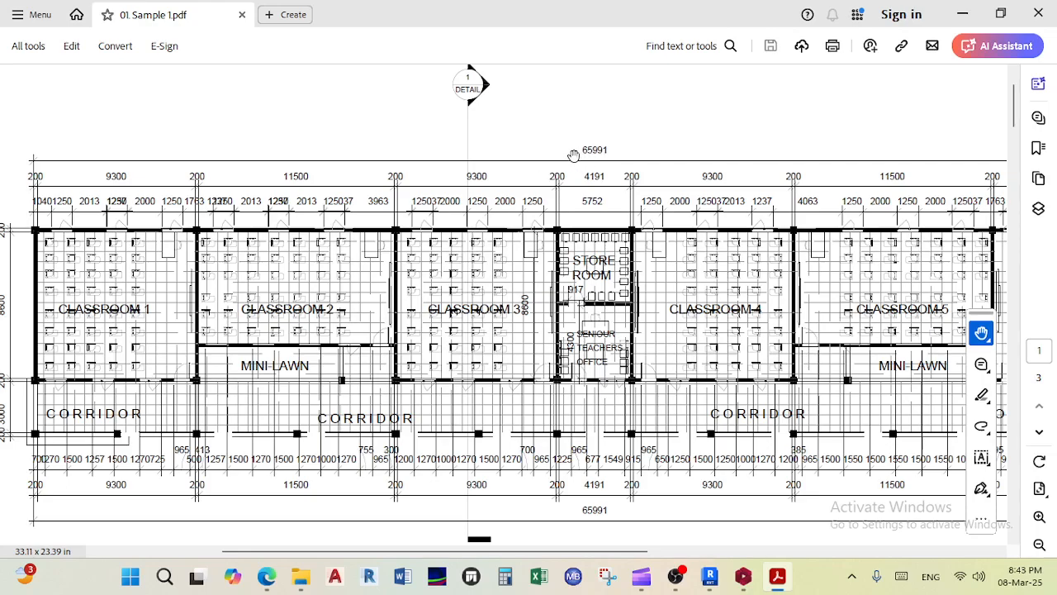
Step: Switch to Calculator and compute 66 × 12.2 × 0.12 from the building's length, width and slab depth
scroll(570, 177, "down", 1, "ctrl")
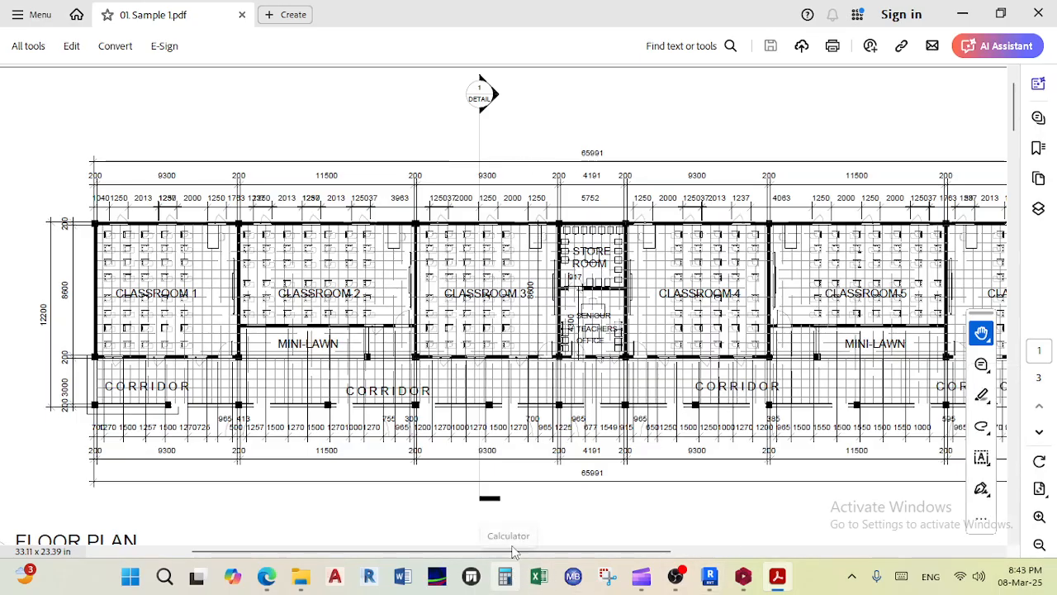
left_click(504, 576)
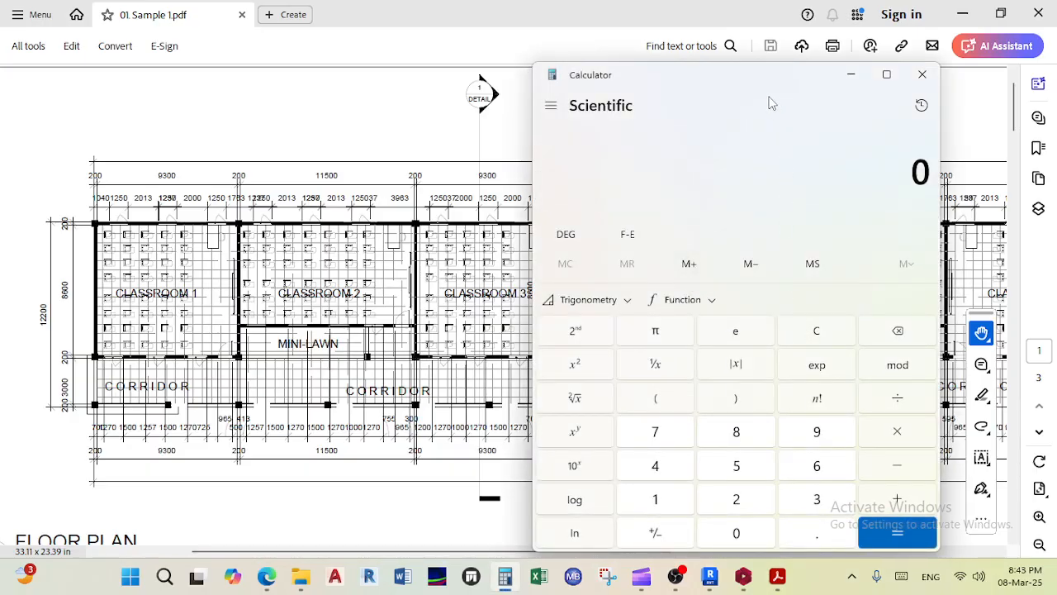
type("66")
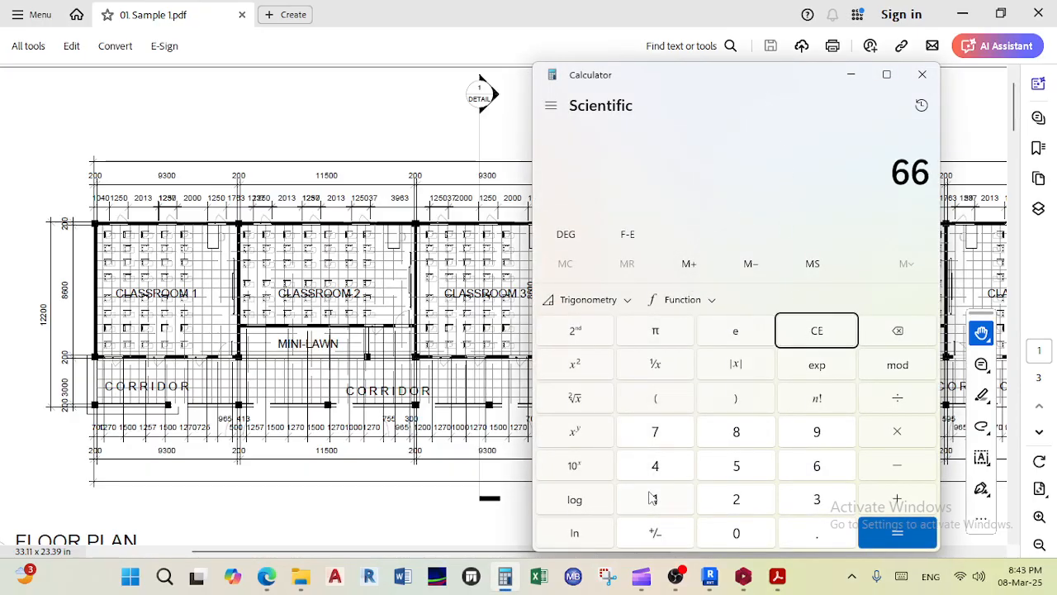
type("*")
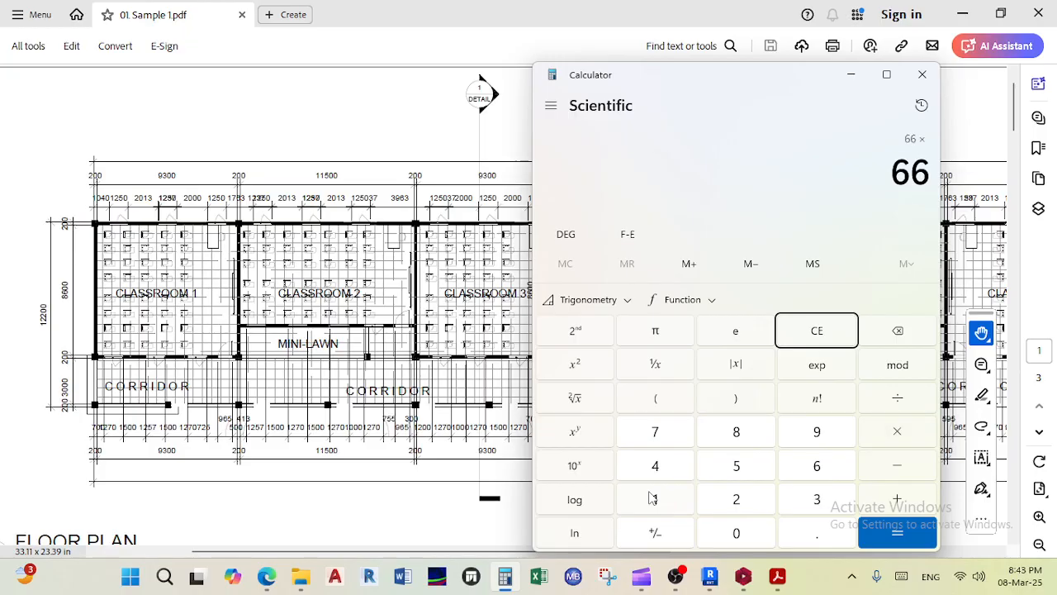
type("12.2")
key("Return")
type("0.12")
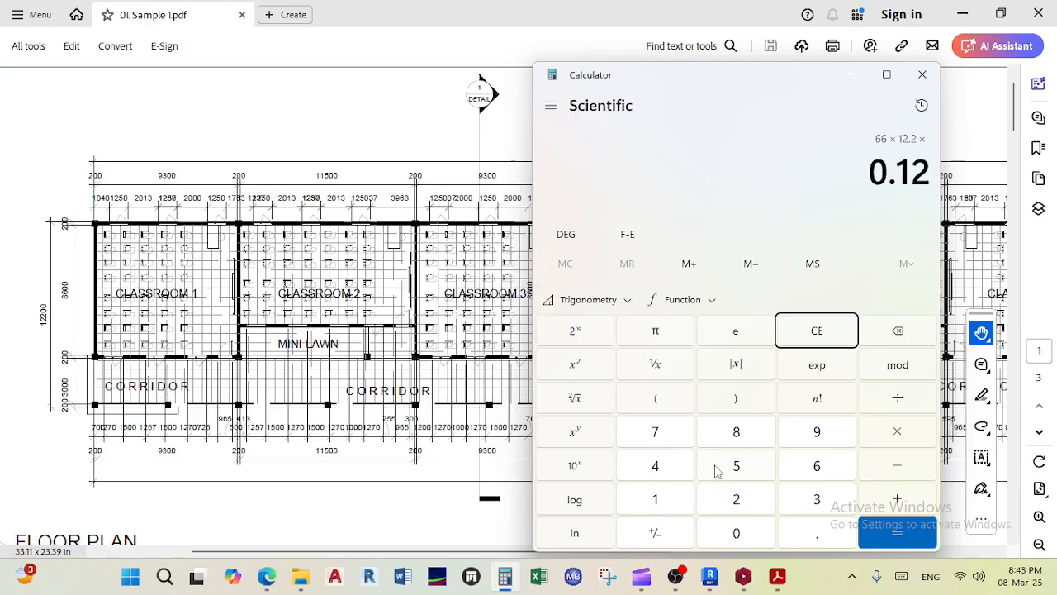
key("Return")
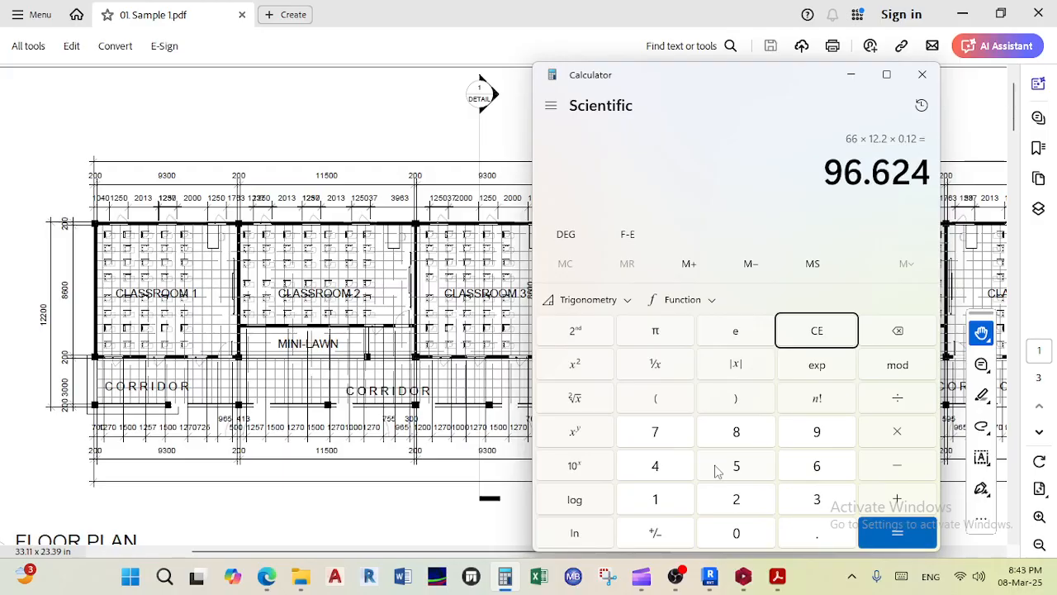
Step: Clear the previous calculation and compute 10 × 60
key("Escape")
type("100")
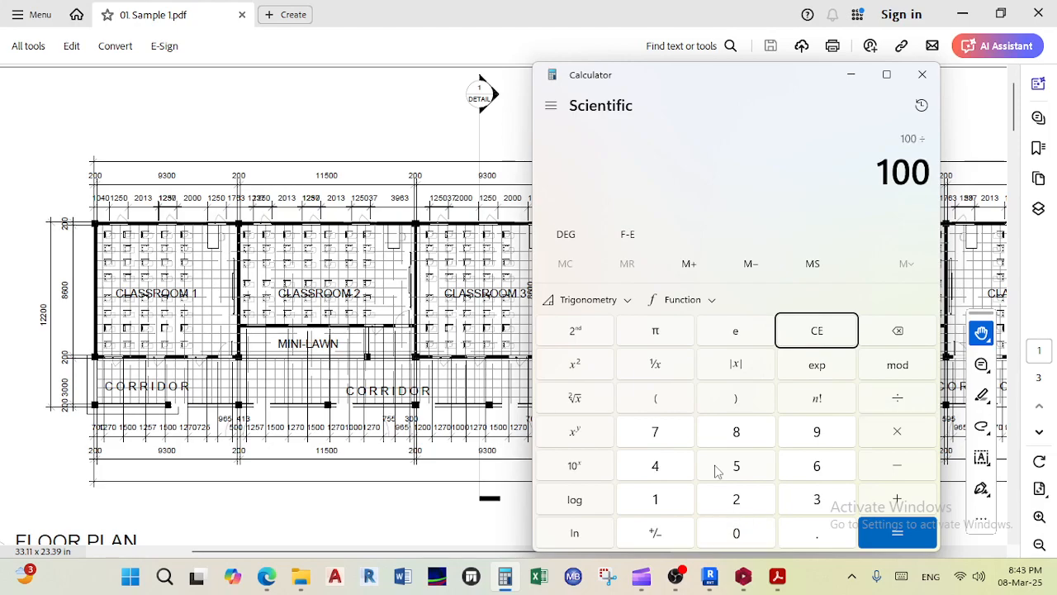
type("10")
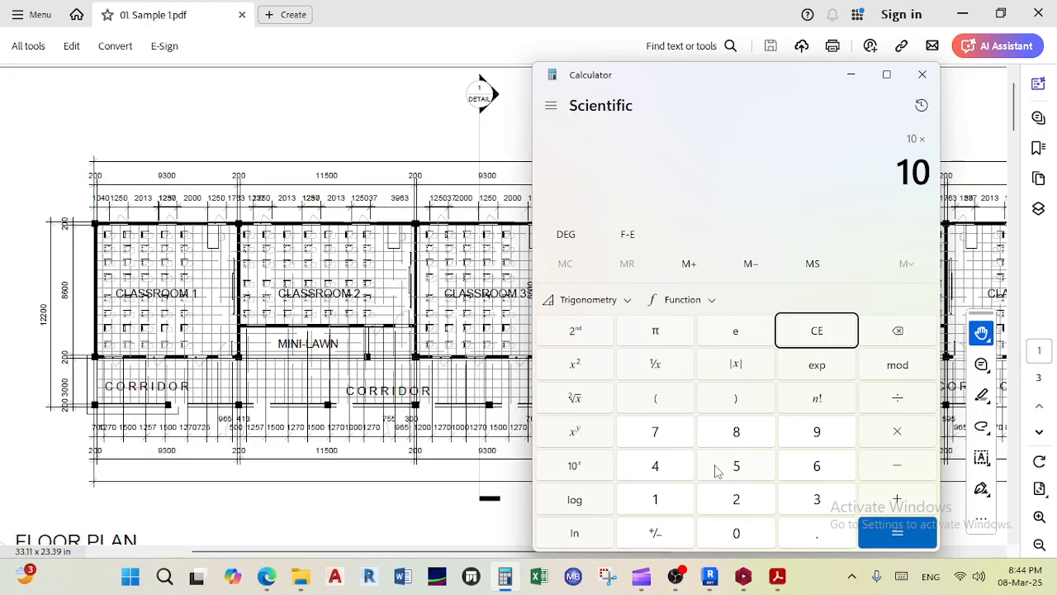
type("60")
key("Return")
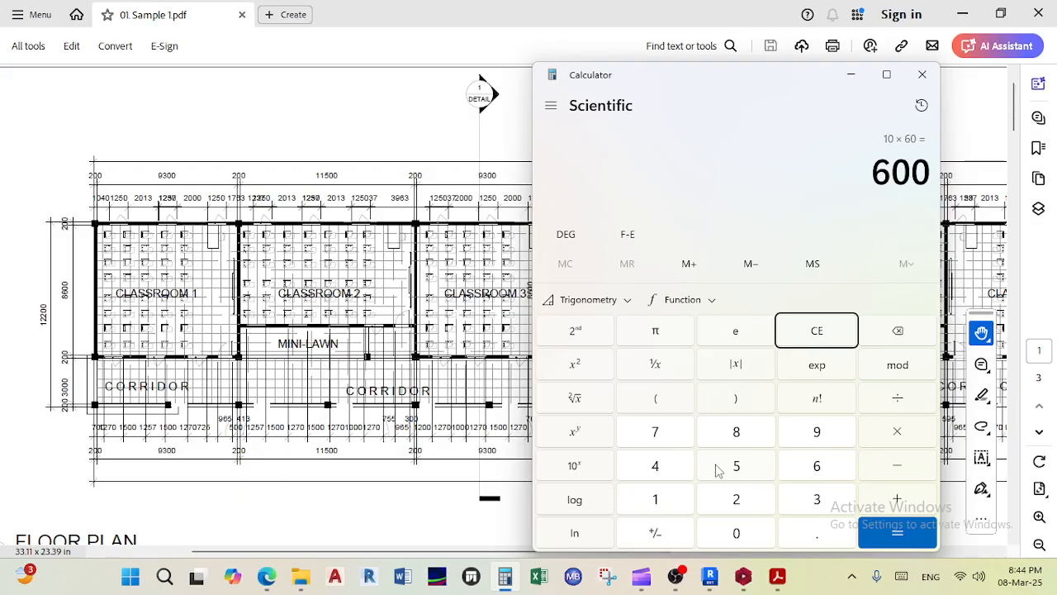
Step: Divide 600 by 60 and minimize the calculator to return to the floor plan
type("620")
key("BackSpace")
key("BackSpace")
type("0")
key("Return")
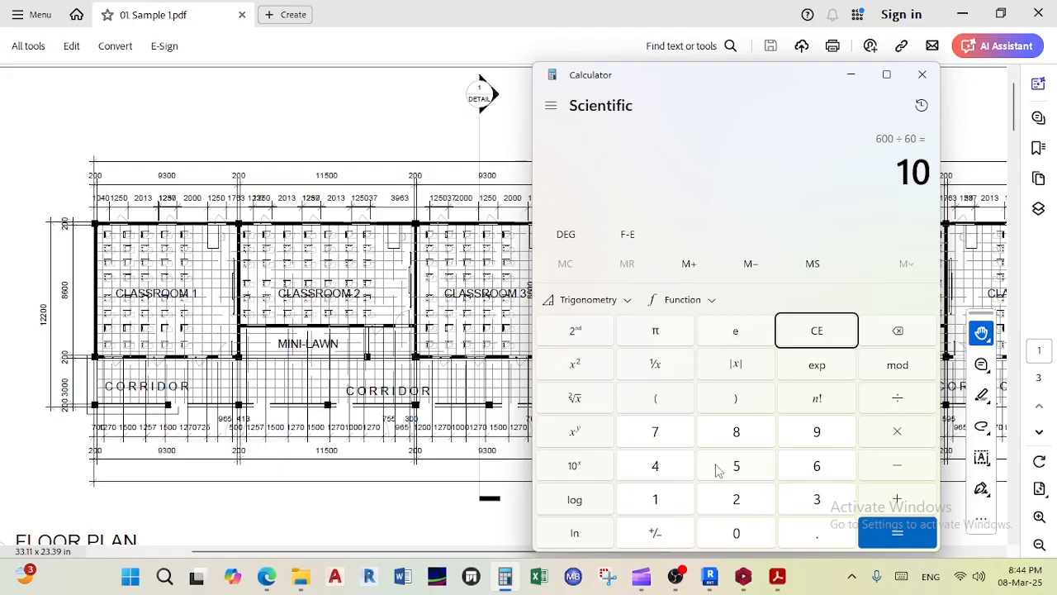
left_click(850, 75)
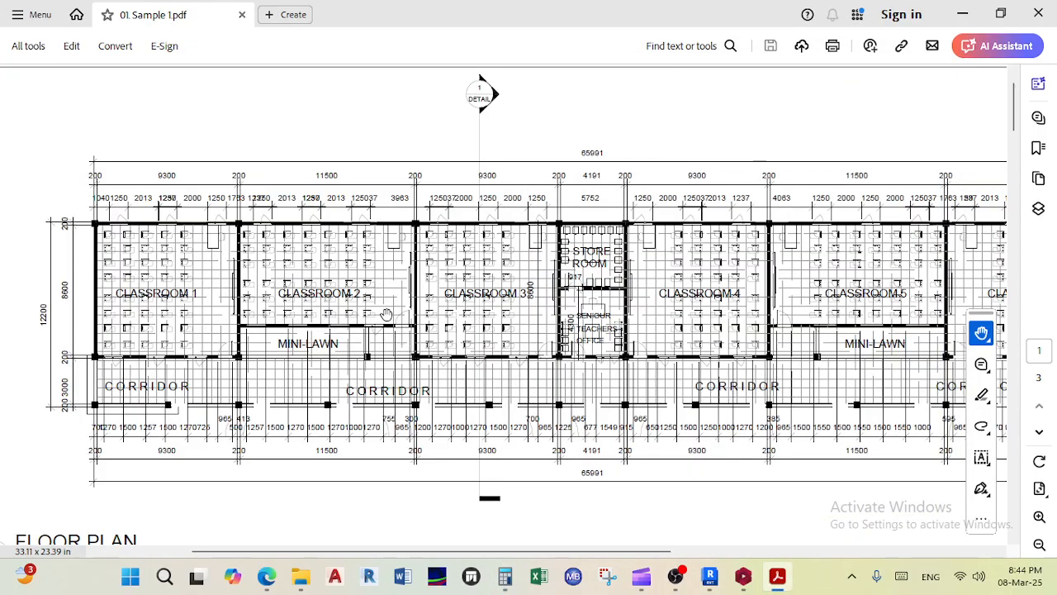
Step: Examine the whole floor plan from Classroom 1 to Classroom 6, including the central rooms, mini-lawns and corridor
left_click_drag(496, 289, 583, 230)
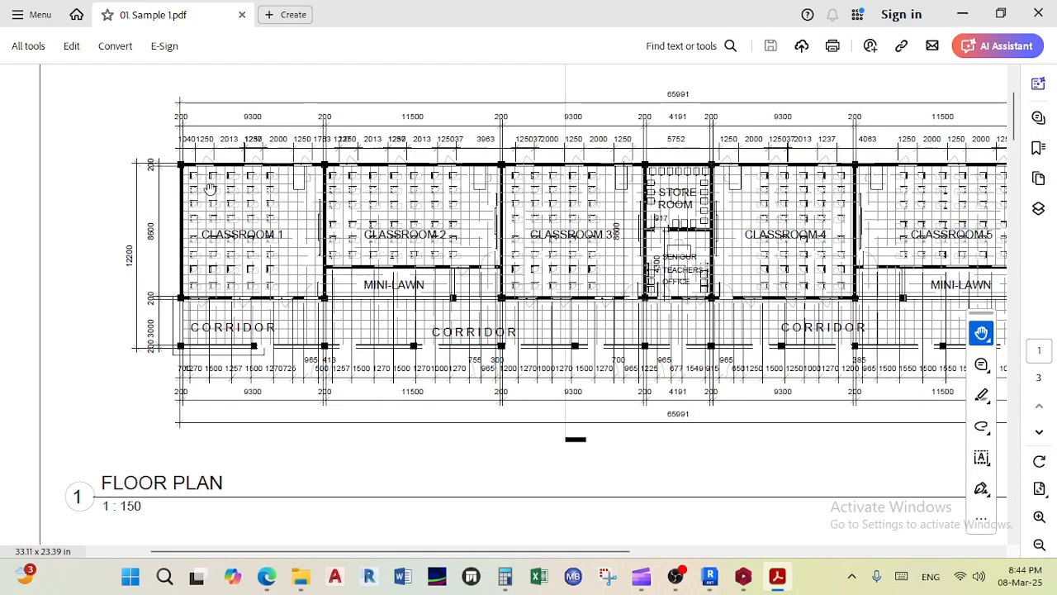
left_click_drag(674, 272, 549, 278)
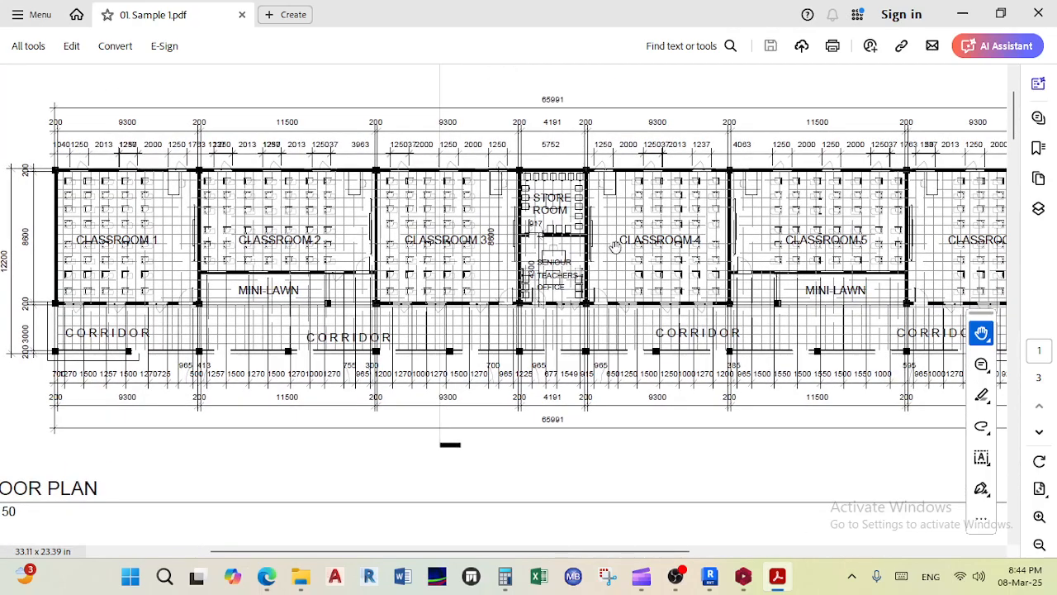
left_click_drag(615, 246, 664, 313)
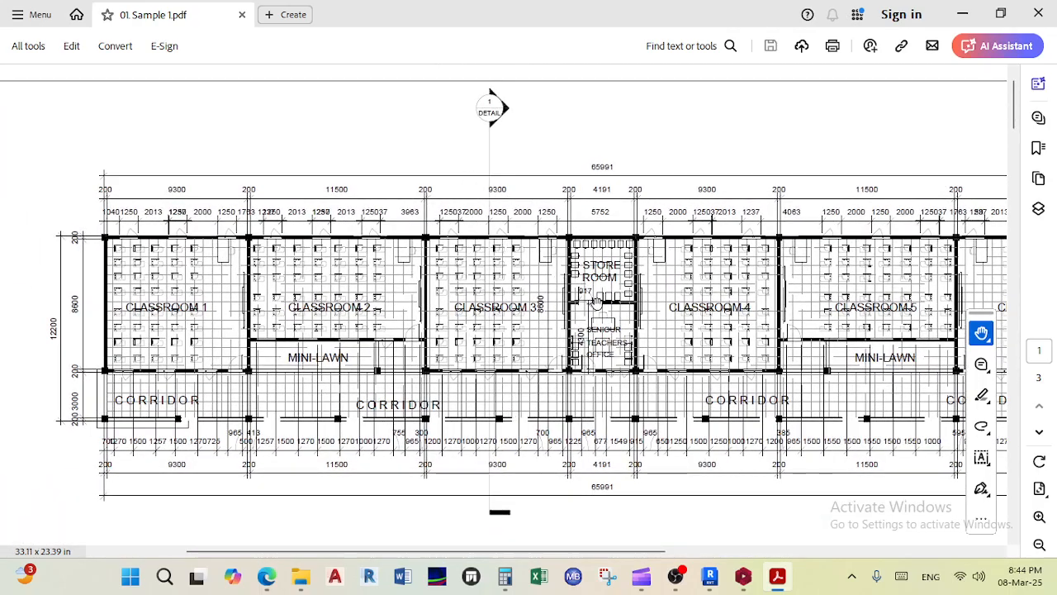
scroll(694, 311, "right", 5)
left_click_drag(747, 299, 716, 299)
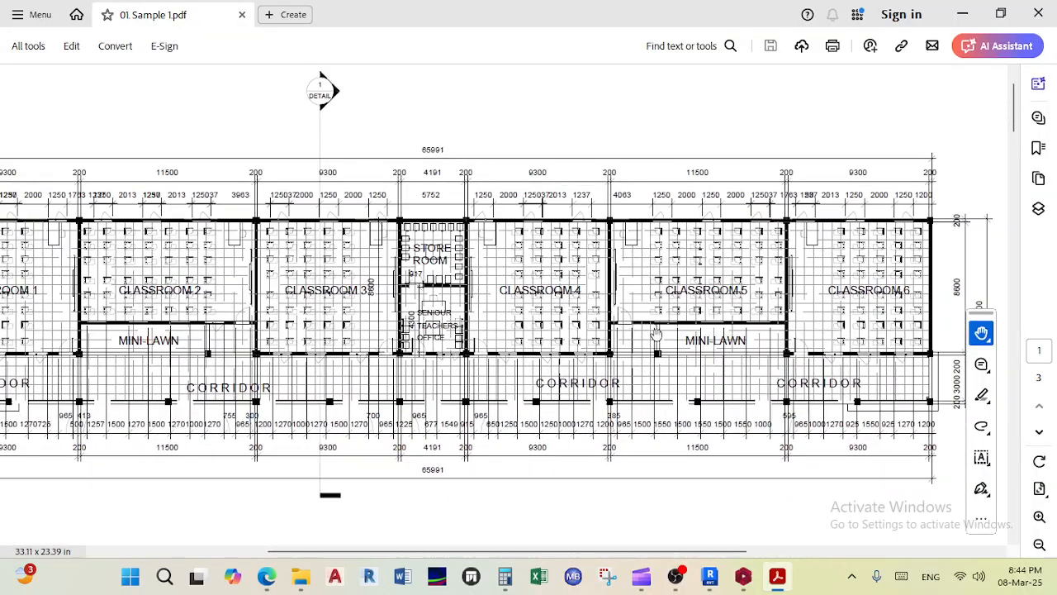
scroll(158, 273, "left", 6)
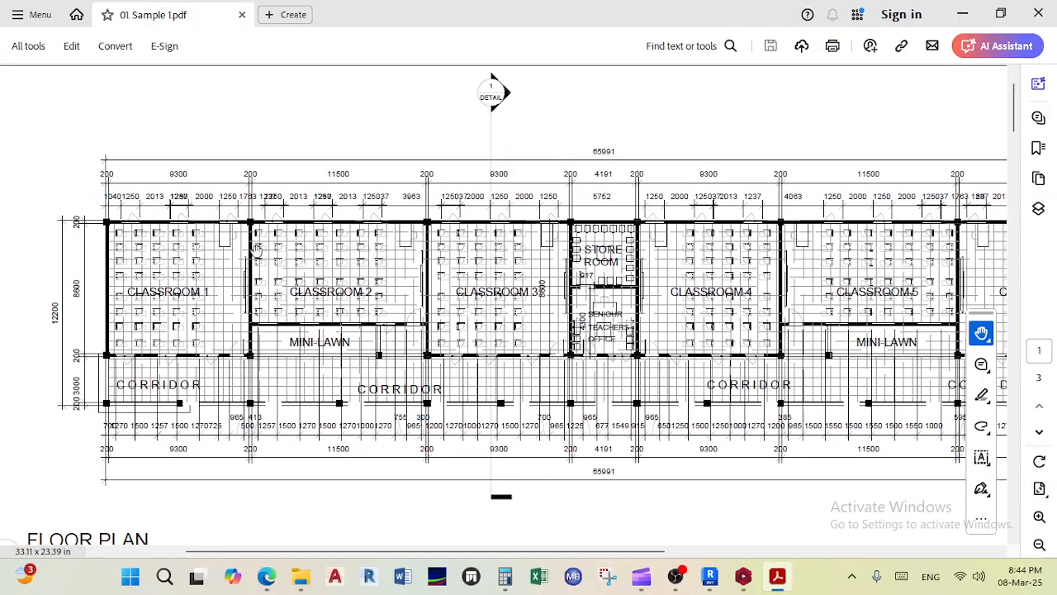
scroll(257, 251, "up", 1, "ctrl")
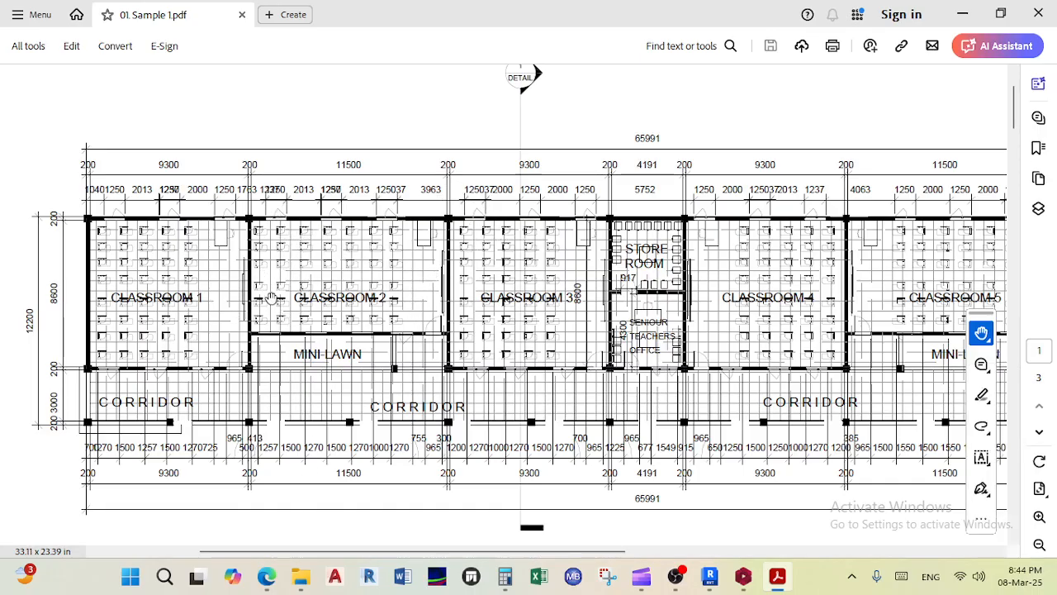
Step: Open the Office block-AJ DWG from the 03. 17.02.25 - Office Block - AJ folder inside Downloads' 00. Kato QS in AutoCAD
mouse_move(266, 581)
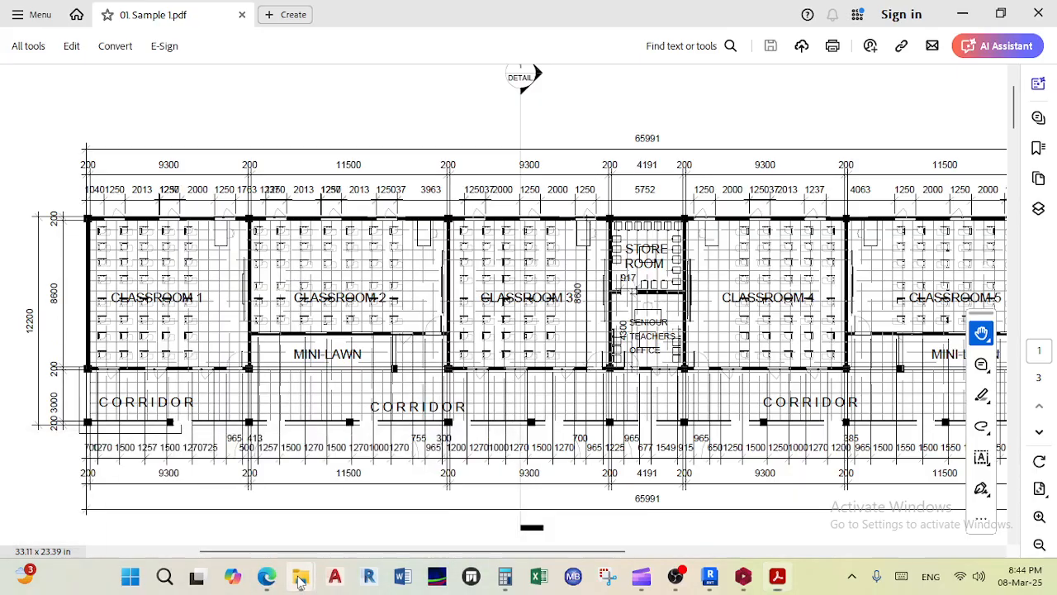
mouse_move(300, 575)
left_click(364, 510)
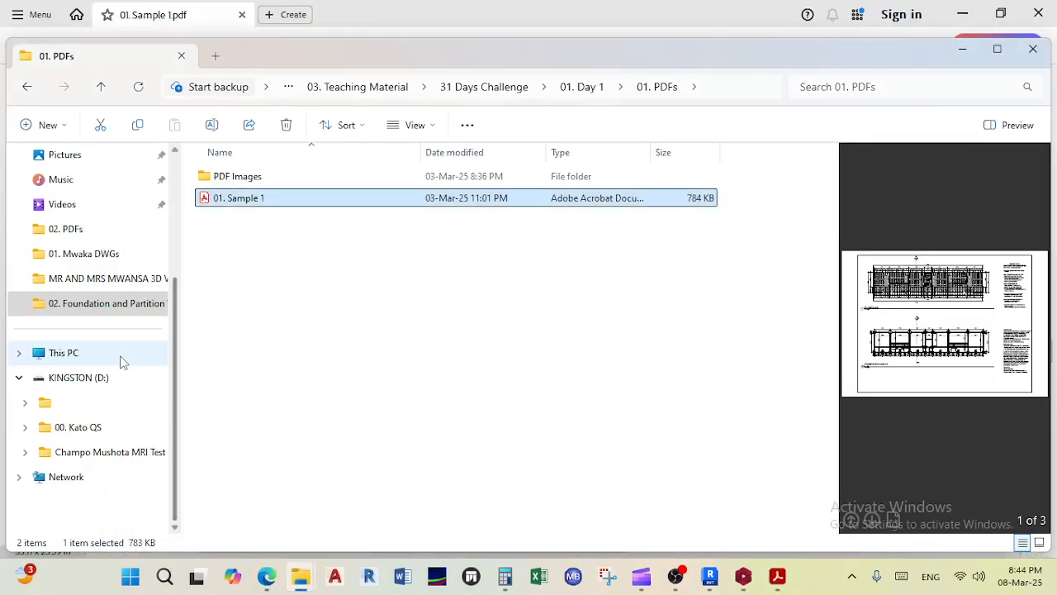
scroll(107, 326, "up", 3)
left_click(85, 308)
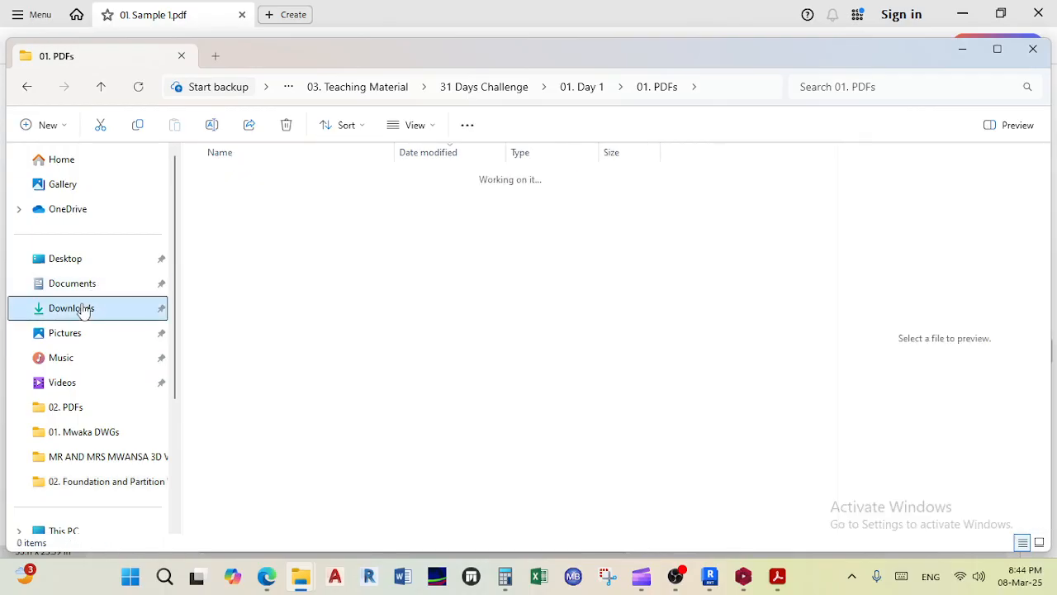
double_click(248, 498)
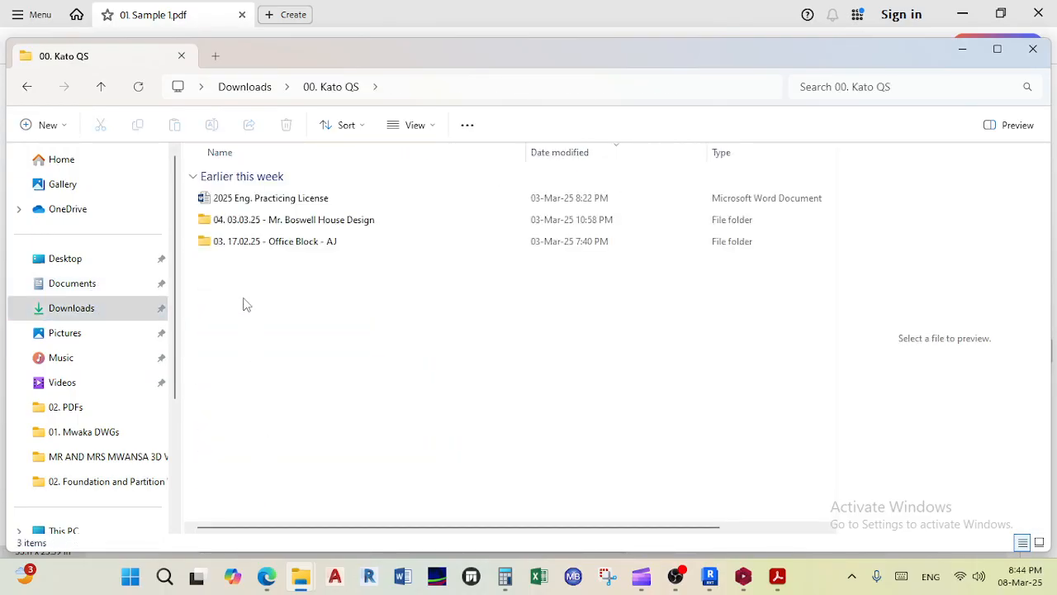
double_click(273, 246)
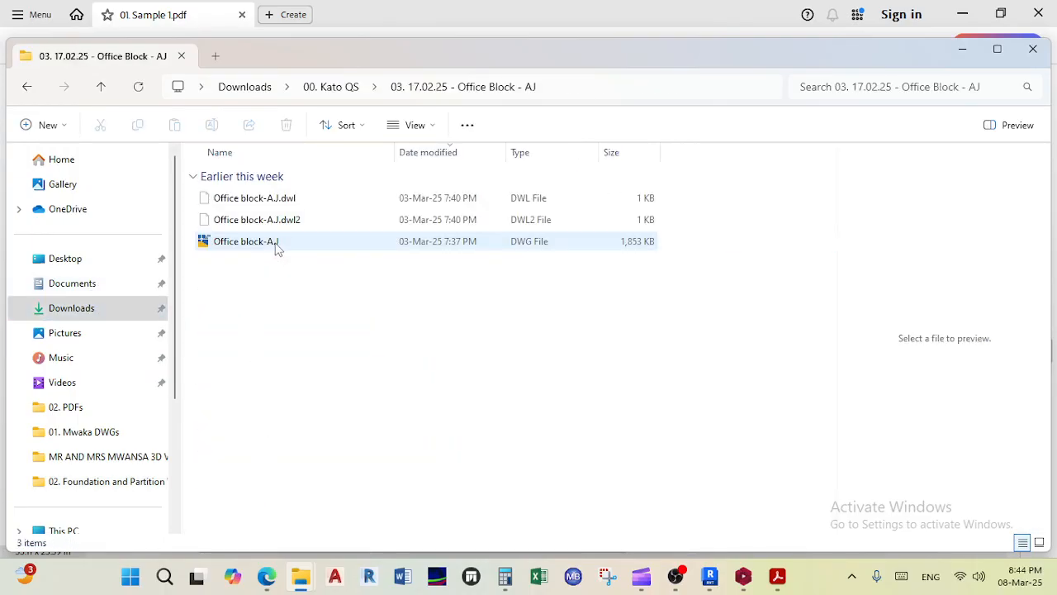
left_click(277, 243)
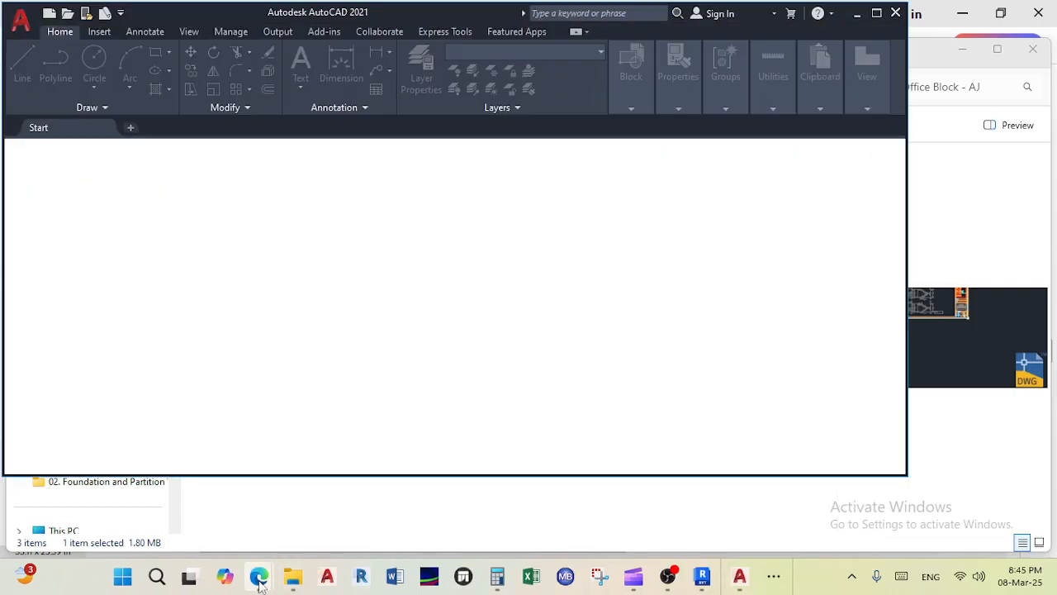
Step: Check the Teams meeting's participants, then return to the Office block-AJ drawing in AutoCAD and maximize its window
mouse_move(260, 582)
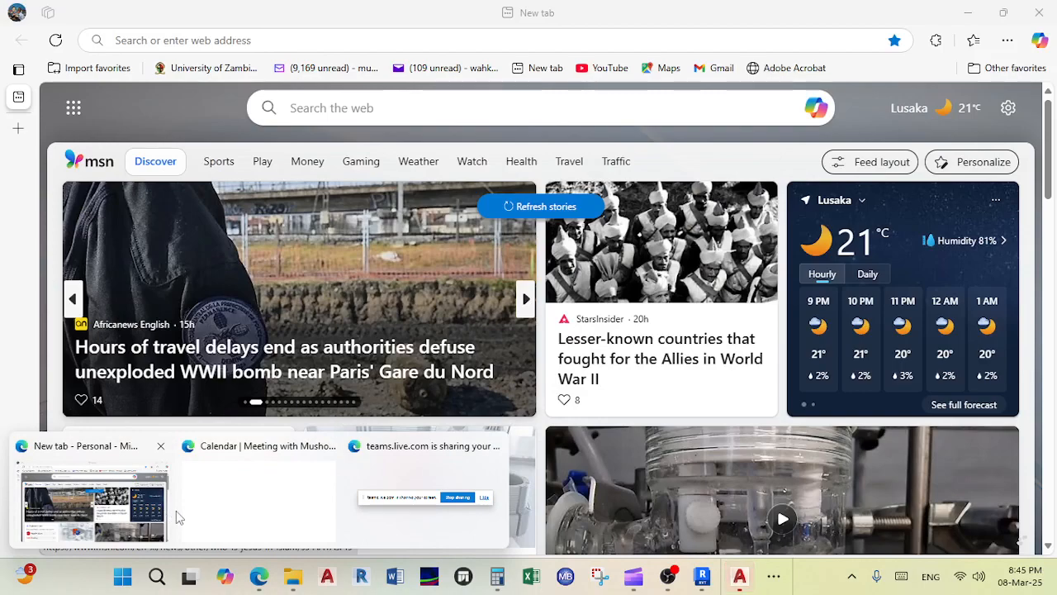
left_click(213, 516)
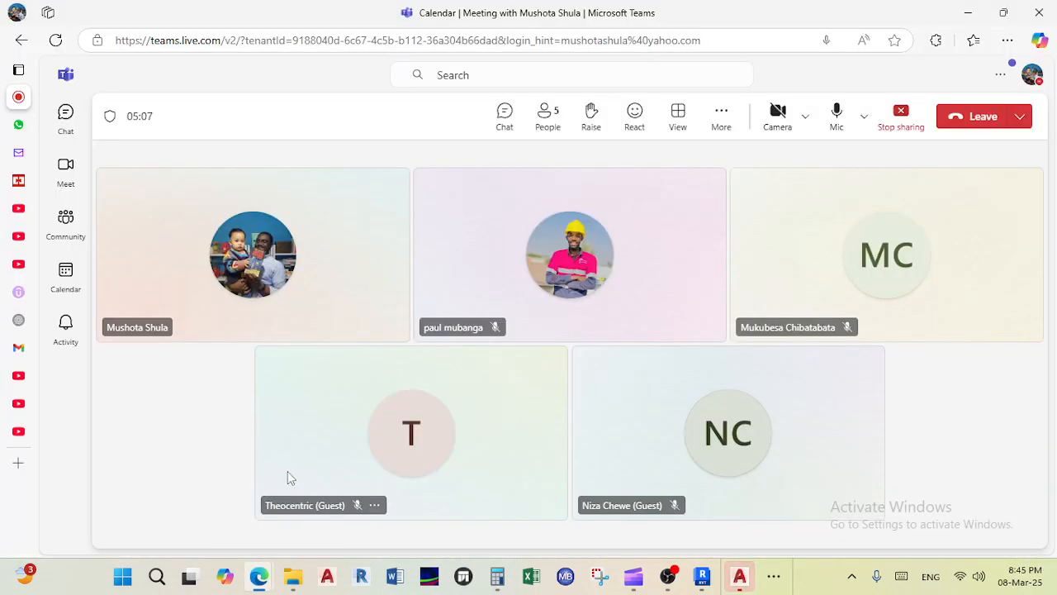
mouse_move(259, 577)
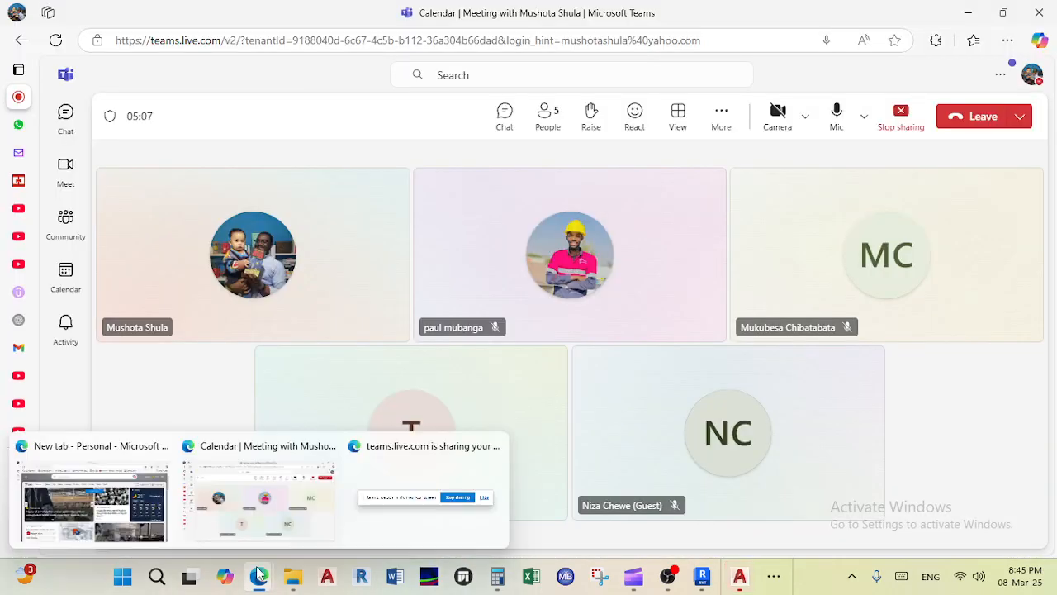
left_click(740, 576)
left_click(704, 165)
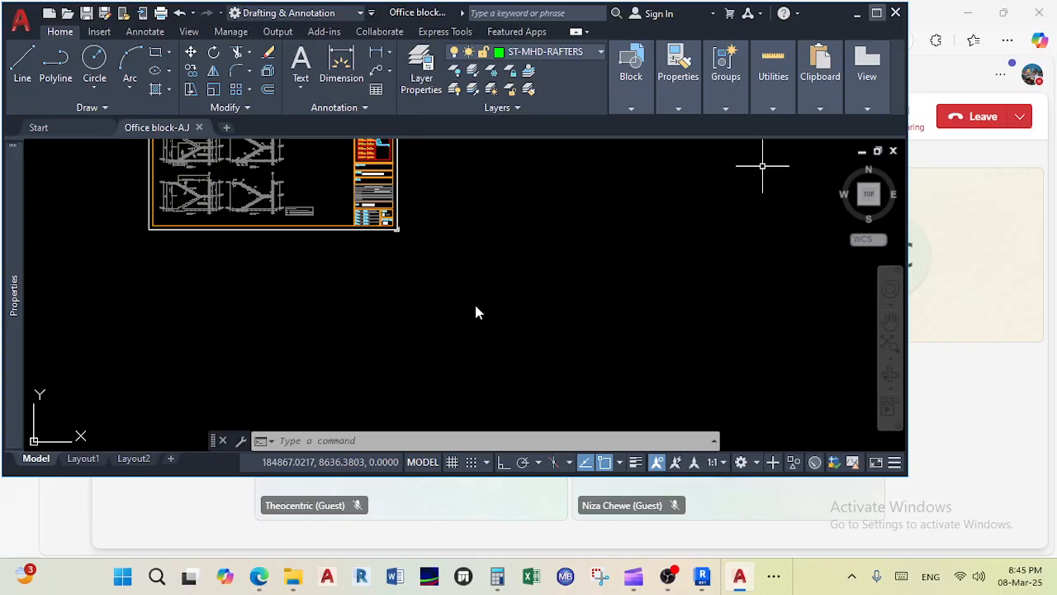
Step: Look through the Office block-AJ sheets for the Typical Section Through Construction Joints detail
scroll(504, 296, "down", 3)
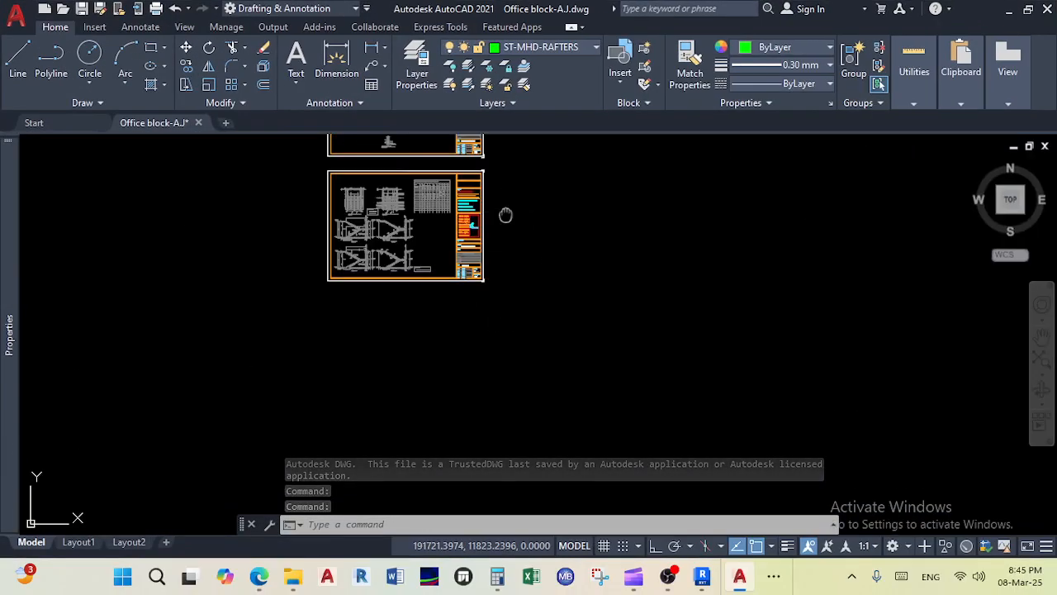
middle_click_drag(505, 215, 469, 395)
middle_click_drag(472, 266, 434, 449)
middle_click_drag(471, 244, 466, 411)
middle_click_drag(418, 223, 423, 385)
middle_click_drag(421, 244, 459, 383)
middle_click_drag(455, 198, 440, 380)
middle_click_drag(400, 145, 374, 364)
scroll(374, 349, "up", 8)
scroll(286, 306, "down", 6)
scroll(406, 275, "up", 9)
scroll(407, 275, "down", 5)
scroll(384, 350, "up", 5)
middle_click_drag(558, 312, 533, 391)
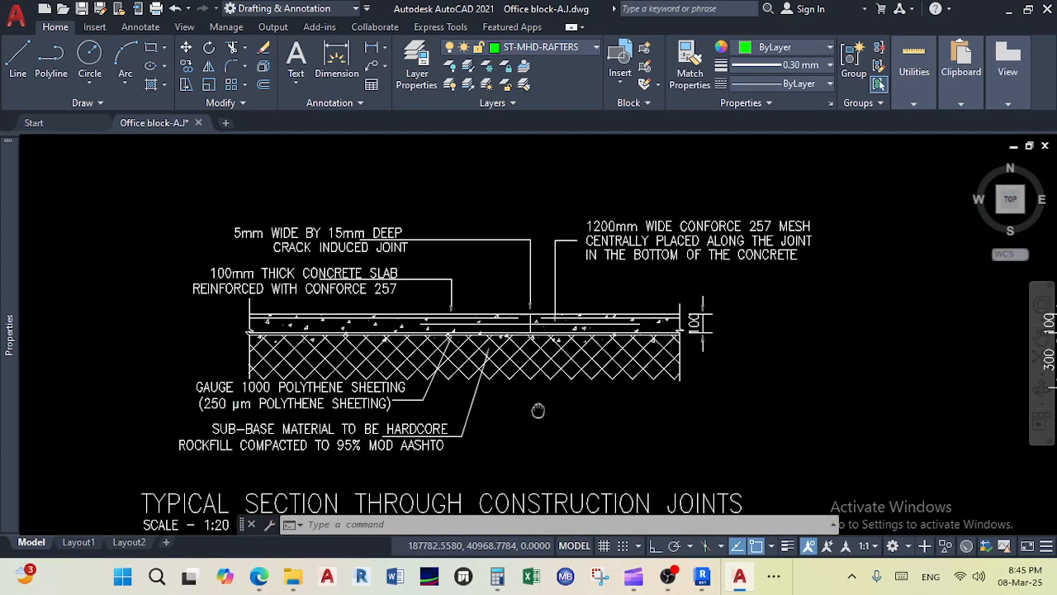
Step: Examine the crack induced joint, Conforce 257 mesh and 100 mm concrete slab in the construction joint section, leaving nothing selected
scroll(620, 274, "up", 2)
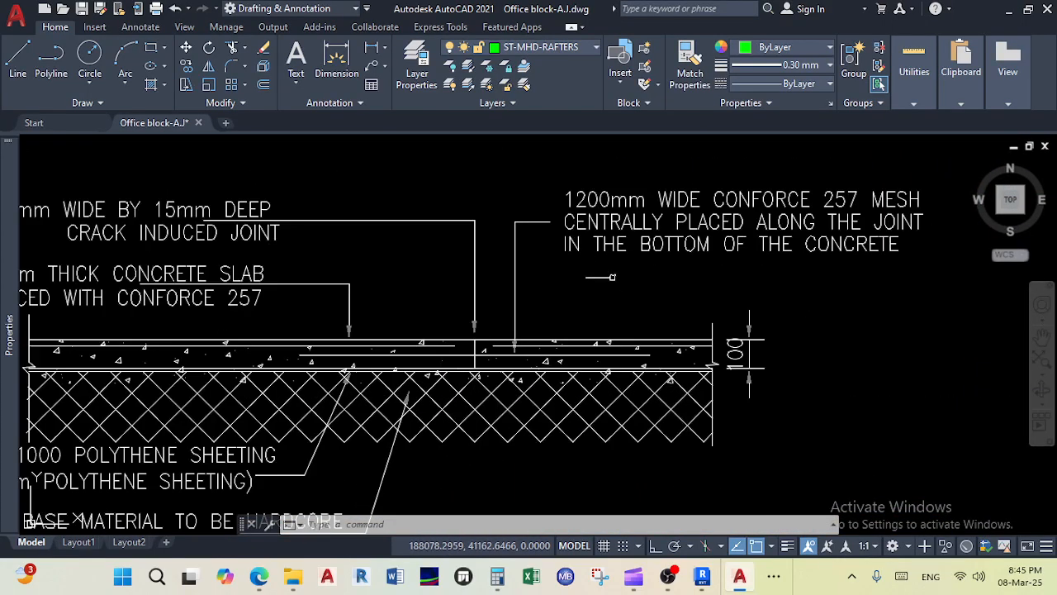
left_click_drag(484, 304, 636, 325)
scroll(624, 370, "up", 2)
scroll(629, 363, "up", 2)
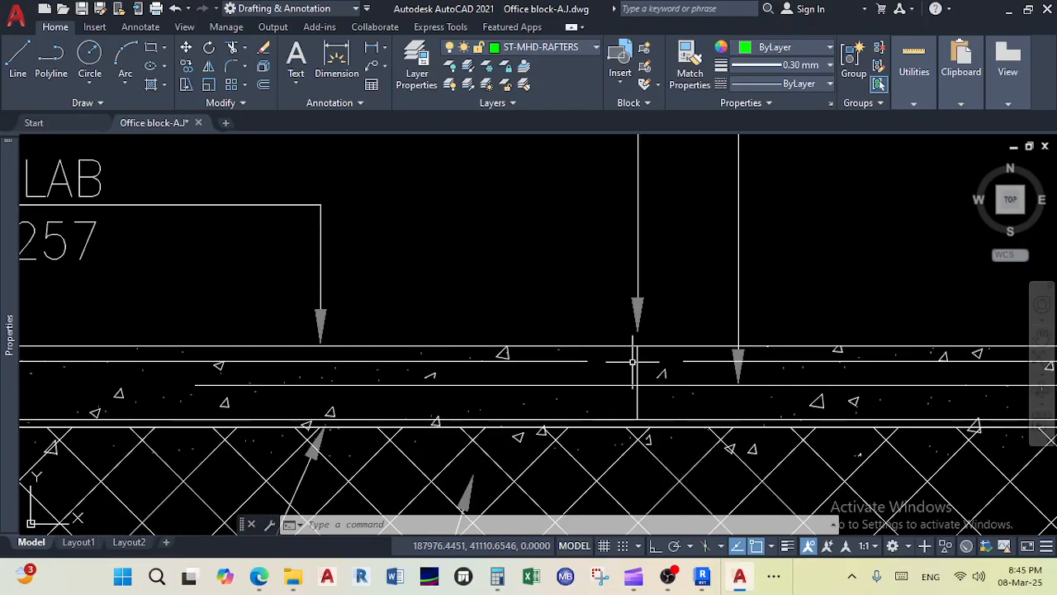
scroll(636, 395, "down", 4)
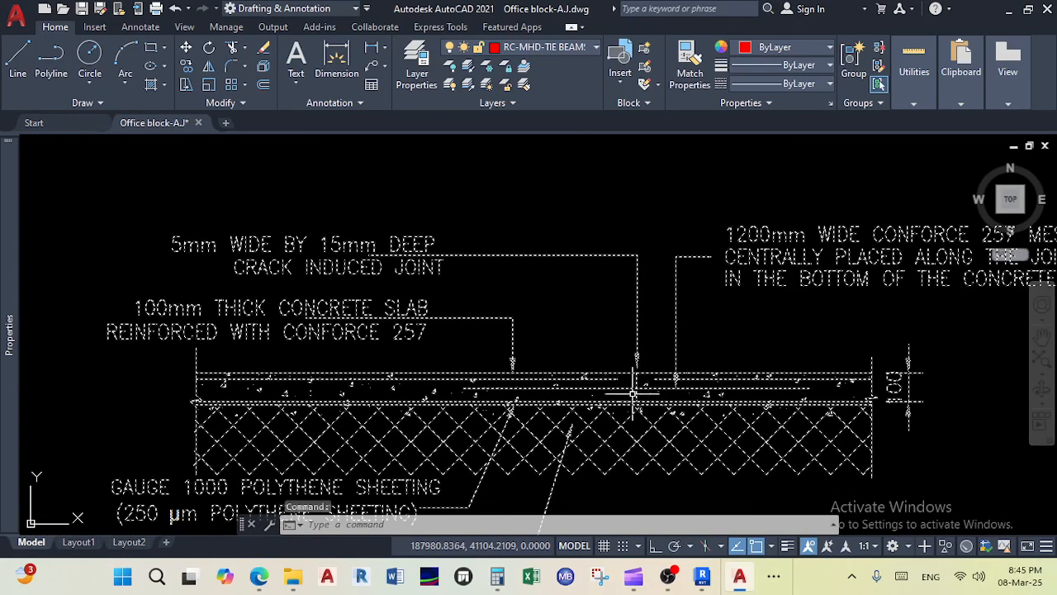
key("Escape")
key("Escape")
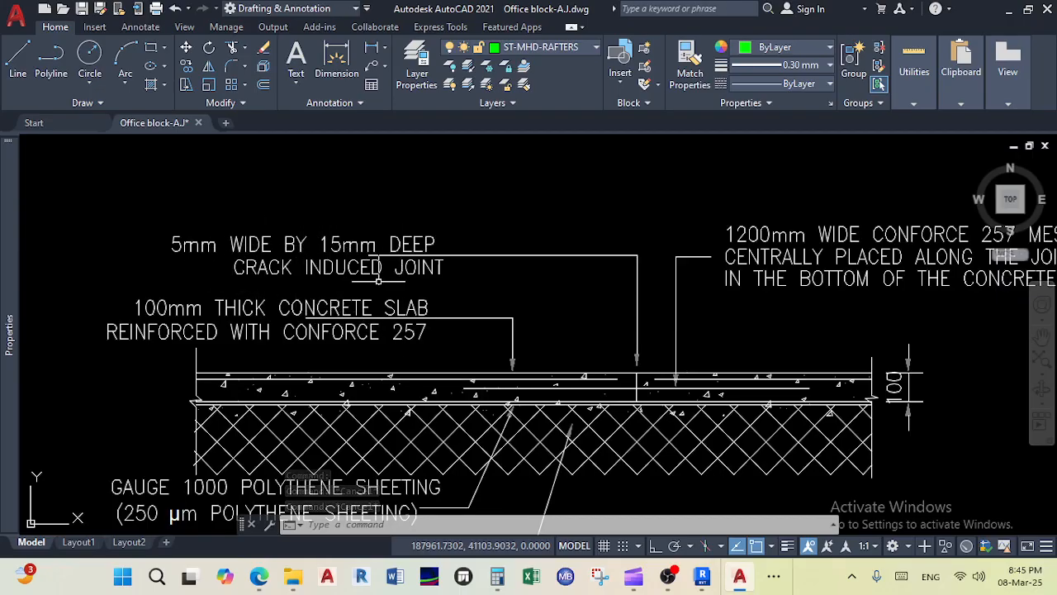
middle_click_drag(491, 309, 475, 288)
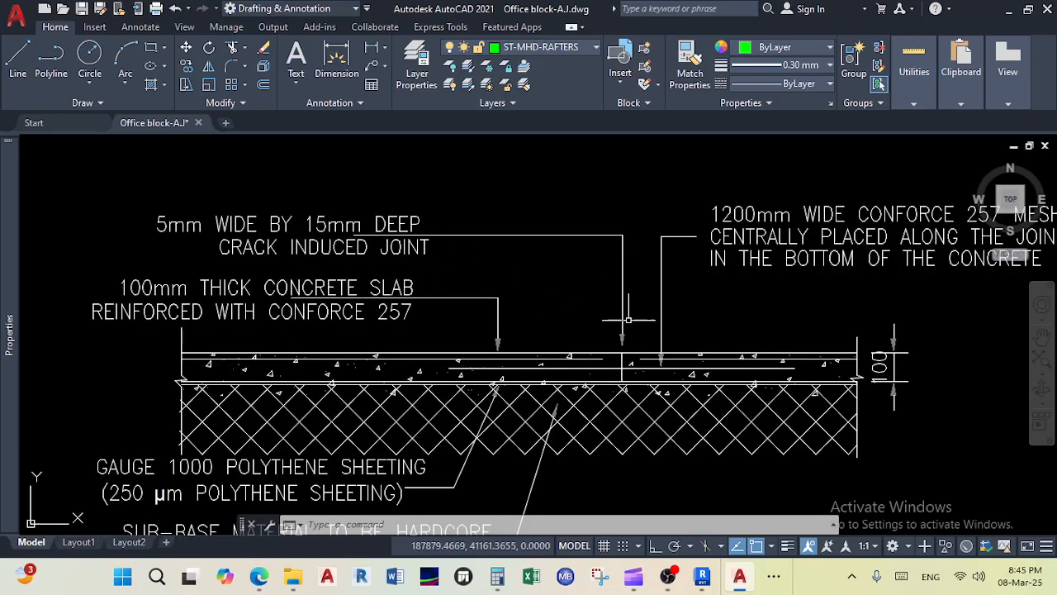
scroll(629, 317, "up", 4)
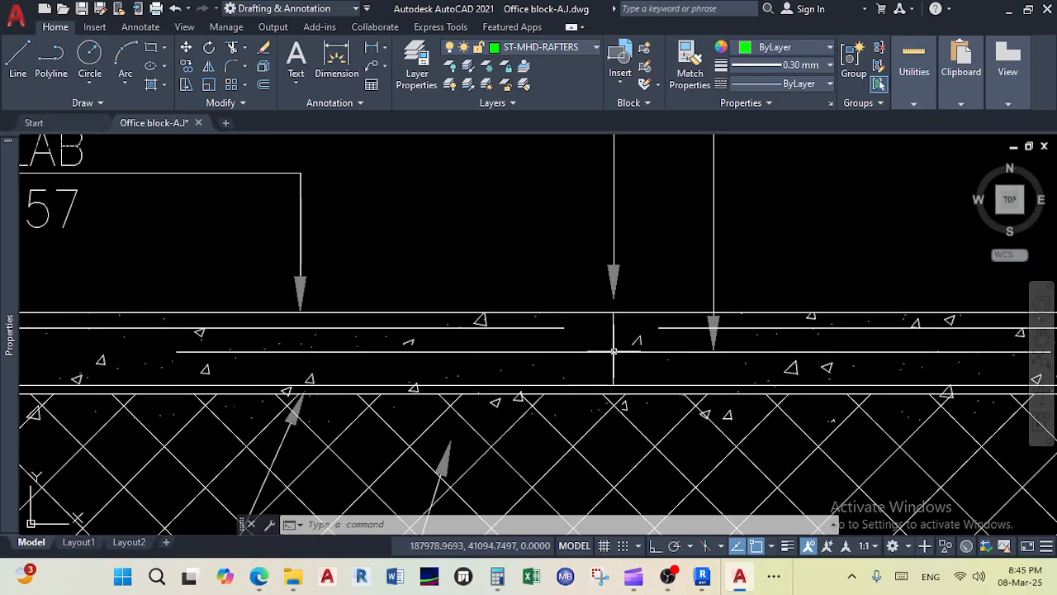
Step: Examine the crack induced joint in the construction joint section, including the slab, mesh, polythene sheeting and hardcore sub-base around it
scroll(613, 351, "down", 5)
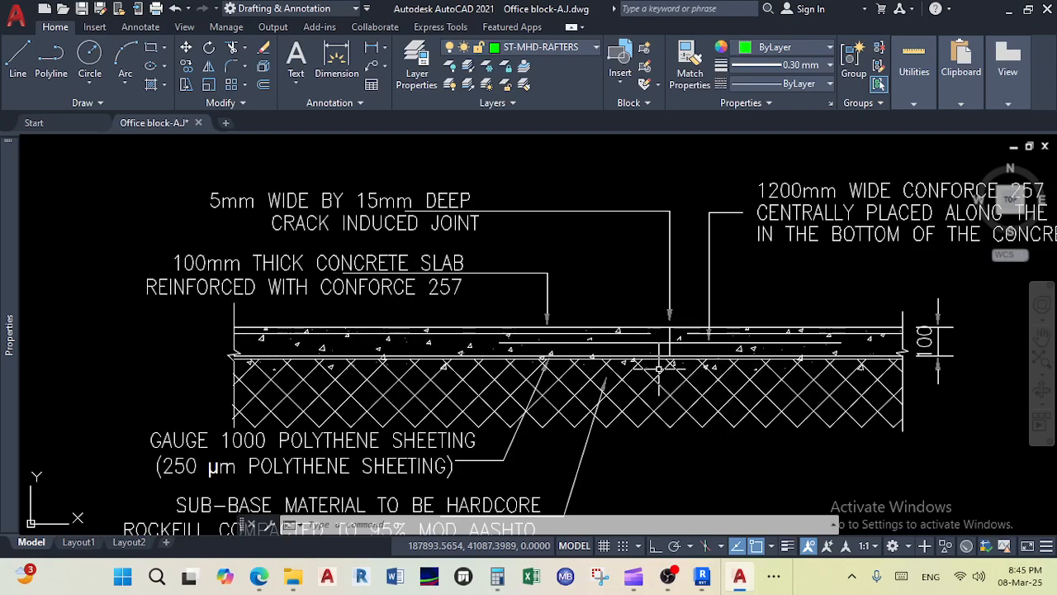
middle_click_drag(472, 406, 480, 362)
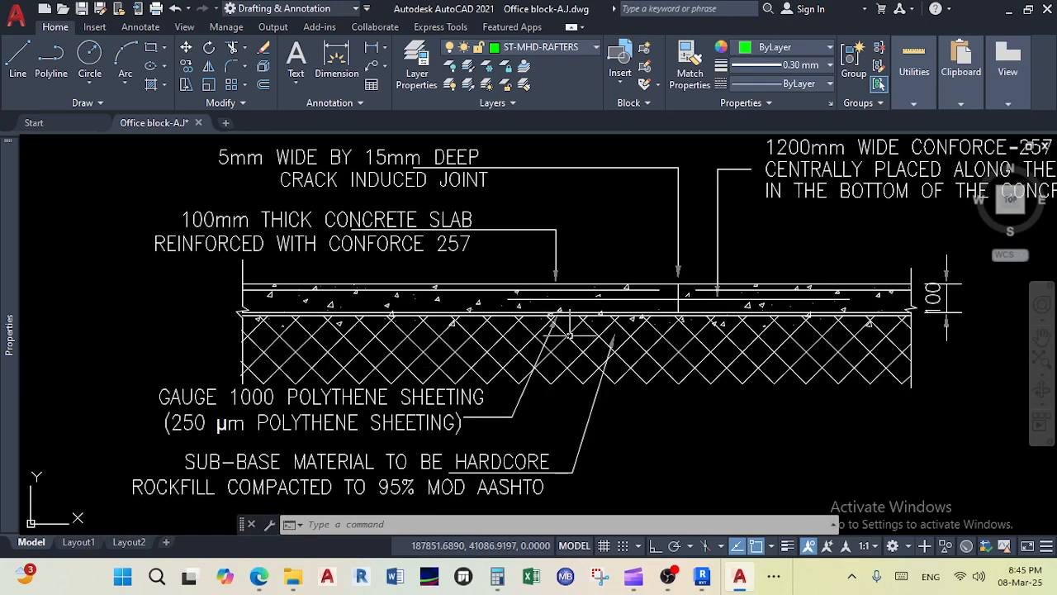
scroll(706, 273, "up", 5)
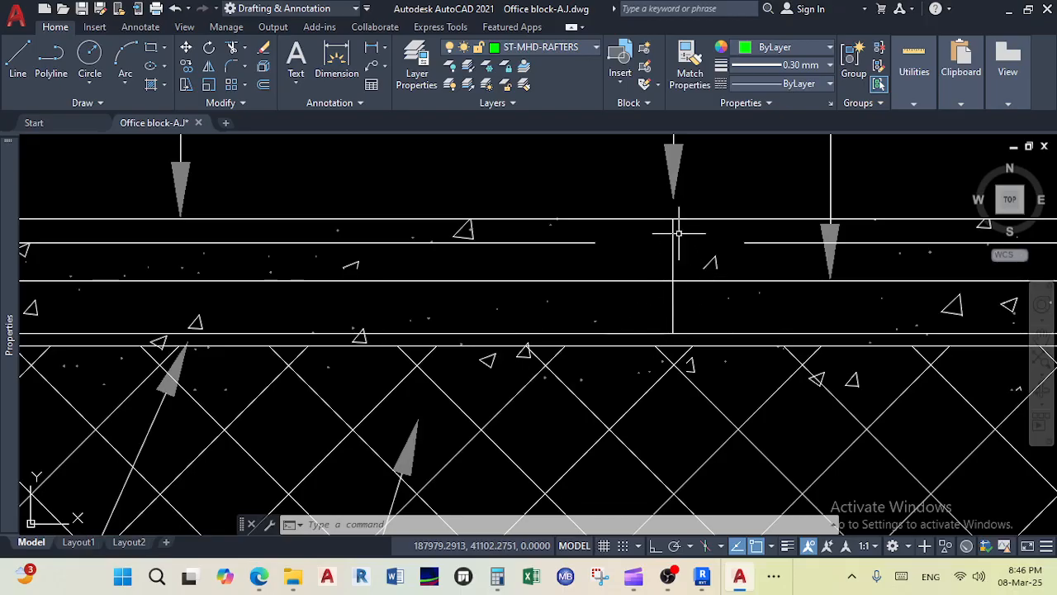
scroll(664, 351, "down", 2)
scroll(660, 330, "down", 5)
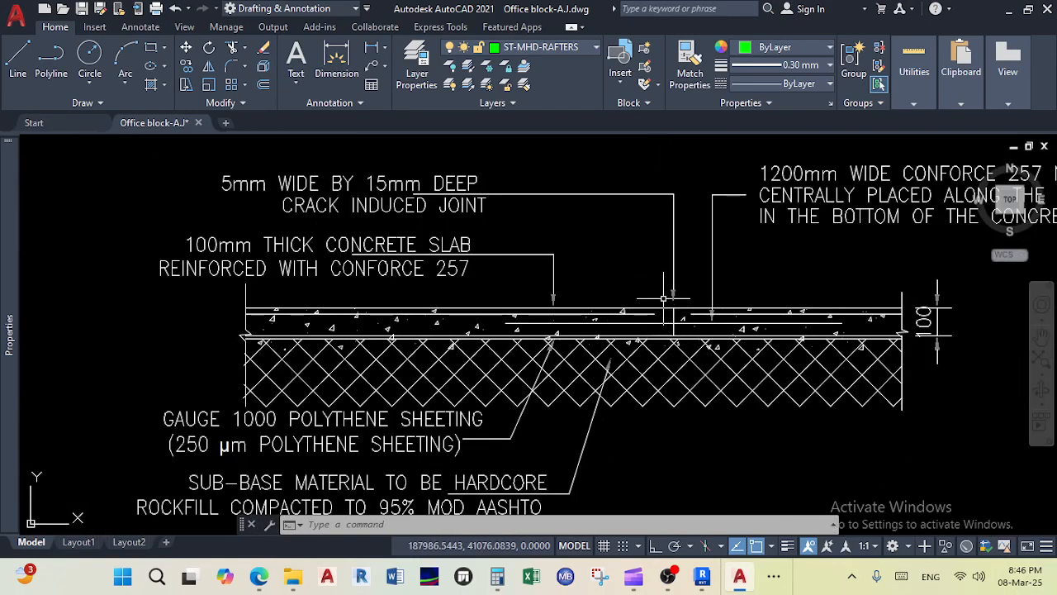
scroll(665, 341, "up", 2)
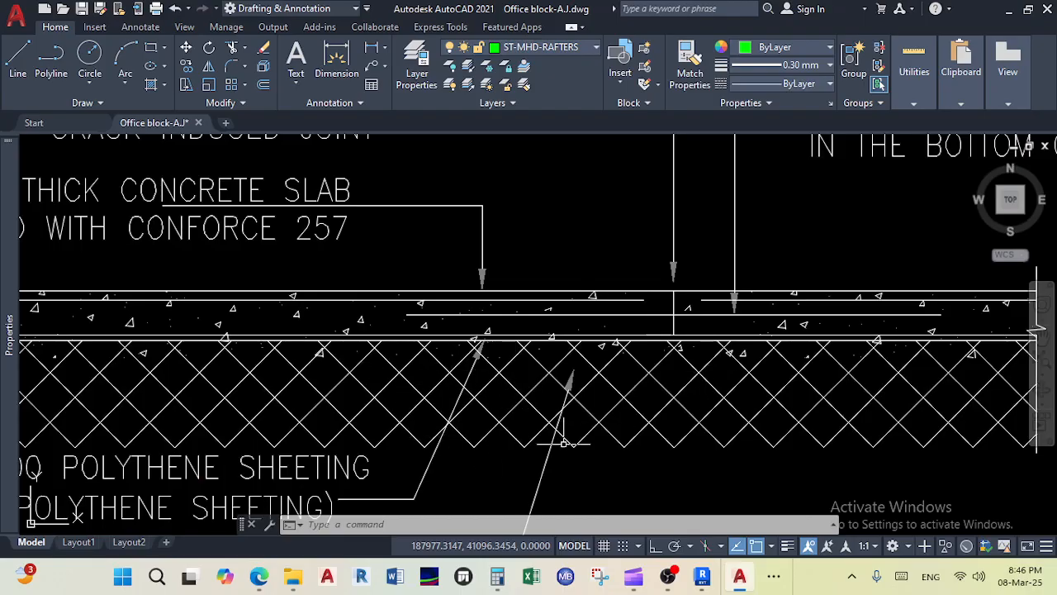
scroll(671, 339, "down", 3)
scroll(673, 341, "up", 4)
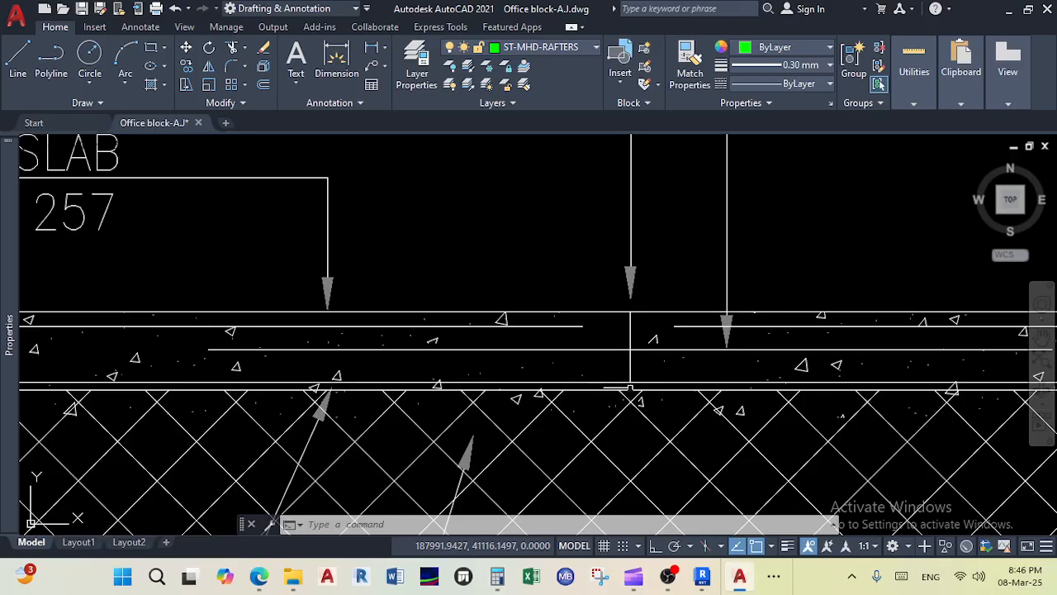
scroll(631, 364, "down", 3)
scroll(621, 372, "up", 1)
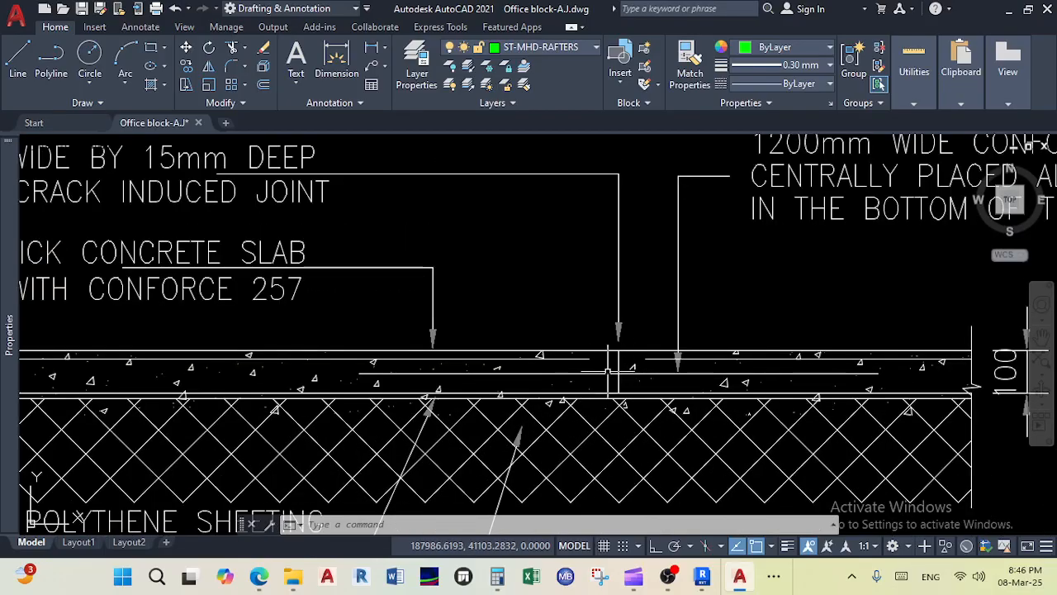
Step: View the construction joint section in context with the slab plan and the neighbouring Slab Thickening (Partition Walls) detail
scroll(609, 370, "down", 5)
scroll(646, 315, "down", 2)
middle_click_drag(647, 315, 612, 369)
middle_click_drag(688, 240, 663, 278)
scroll(657, 268, "up", 4)
middle_click_drag(640, 343, 662, 245)
scroll(692, 184, "down", 4)
scroll(621, 320, "up", 4)
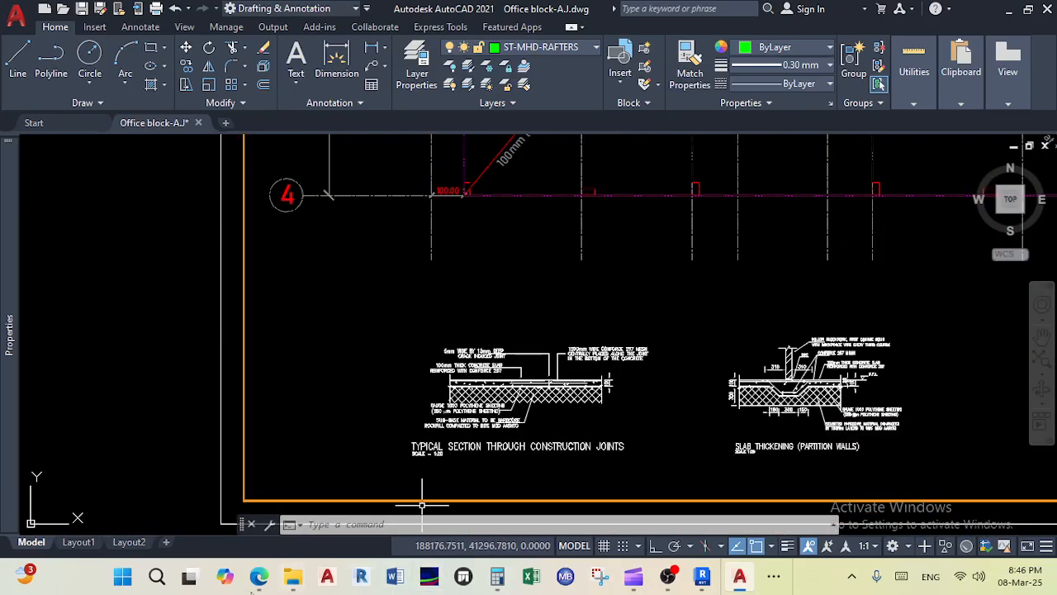
Step: Switch to the Edge browser and search the web in a new tab for "crack control joints in foundation slabs"
mouse_move(259, 579)
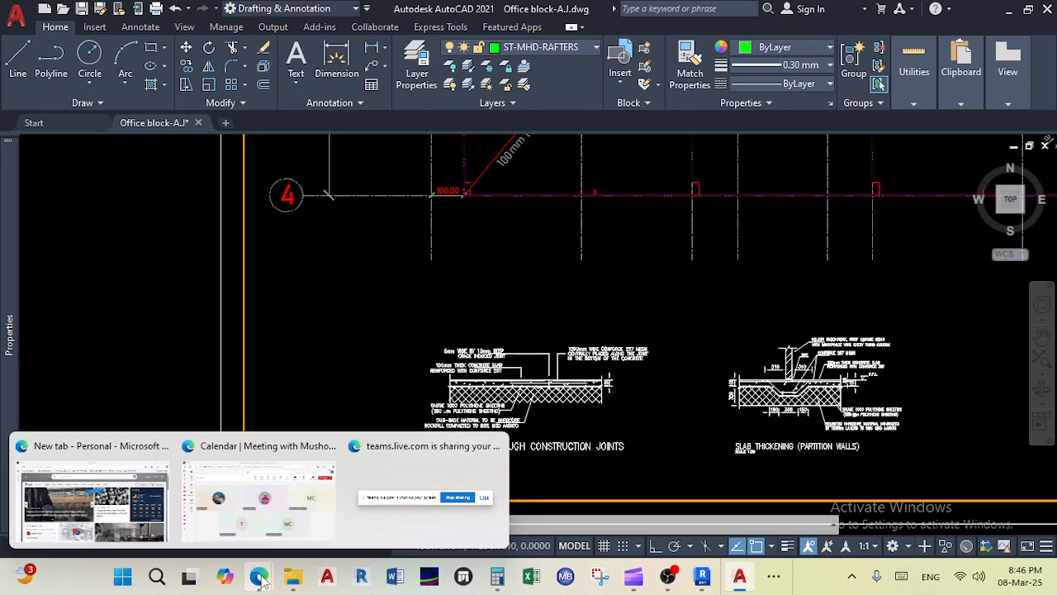
left_click(231, 537)
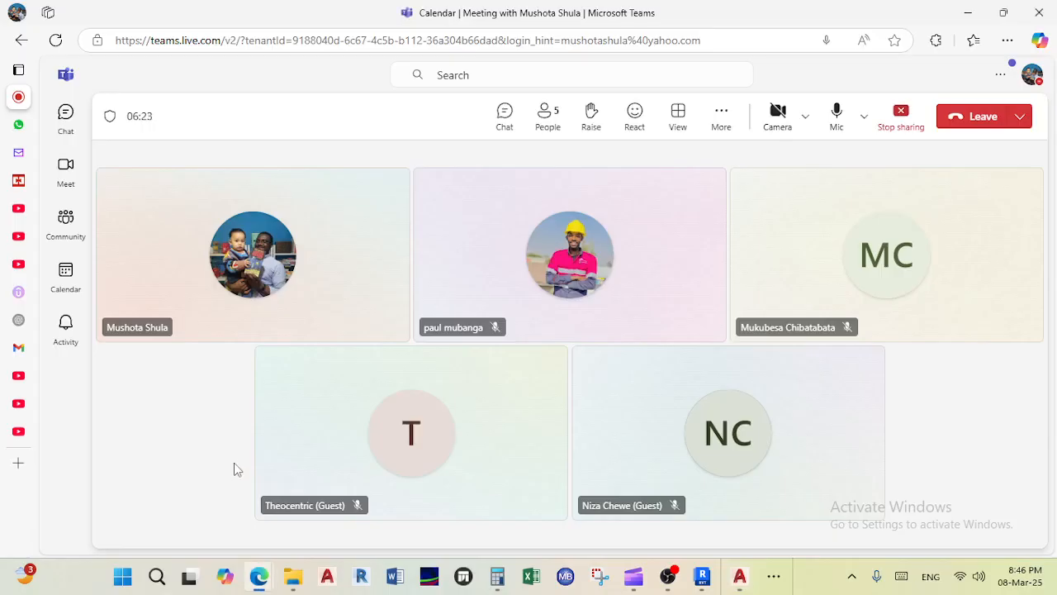
left_click(25, 463)
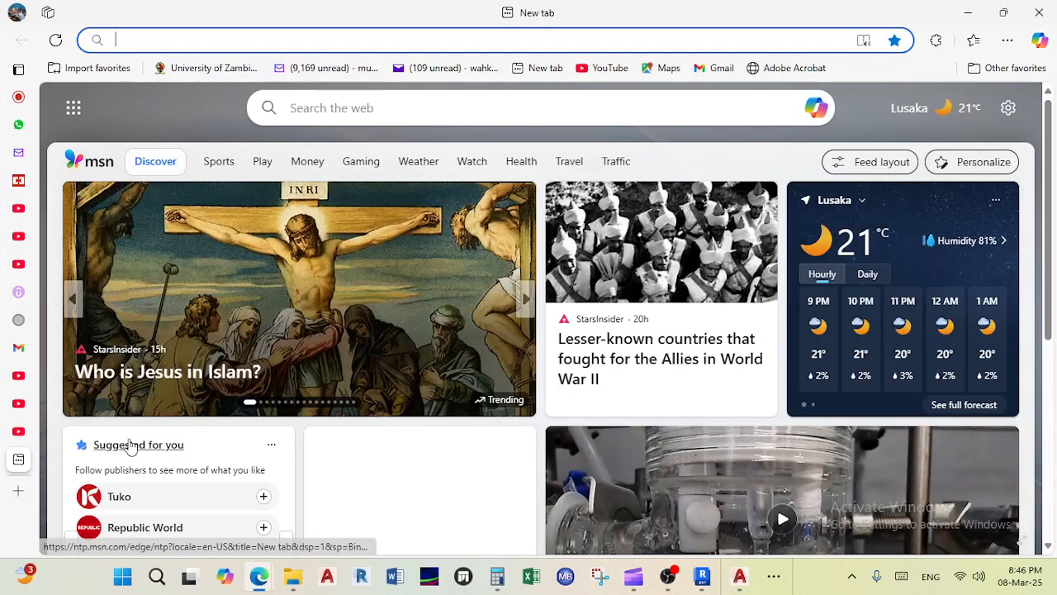
left_click(426, 42)
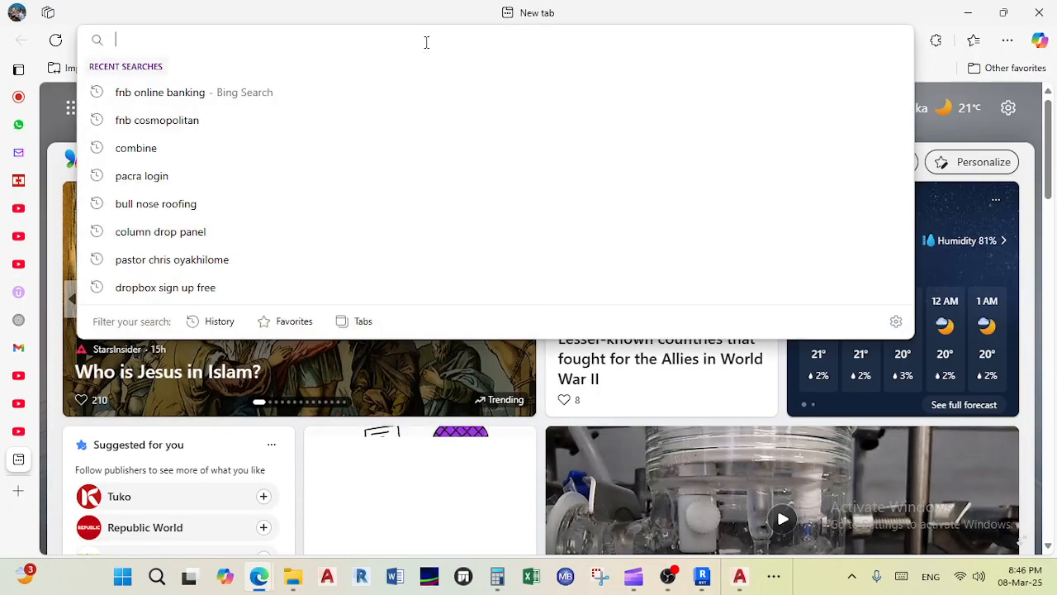
type("crack contro")
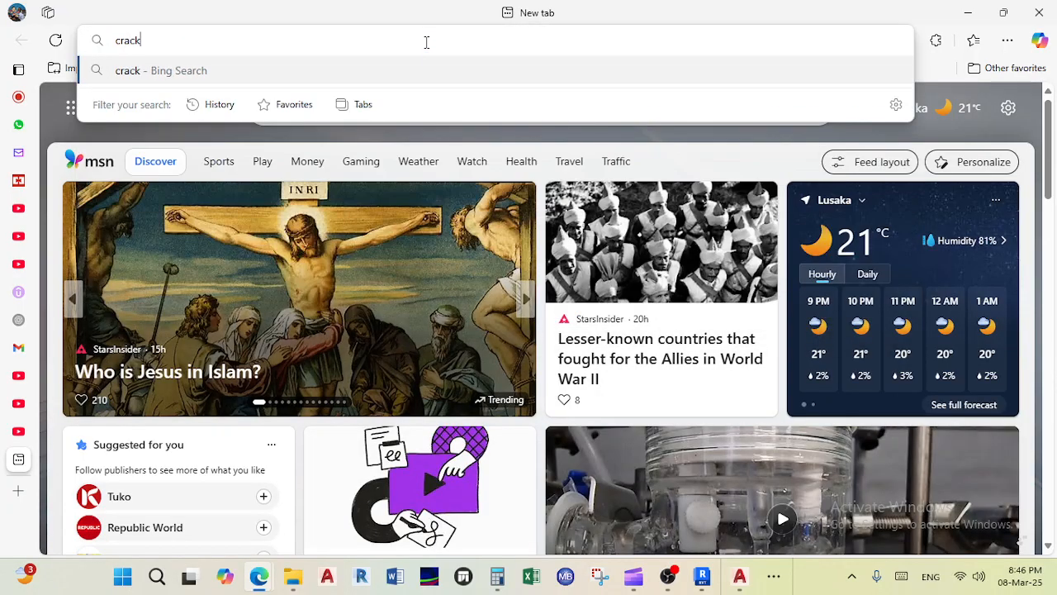
type("l jh")
type("oints ")
type("in foundation slabs")
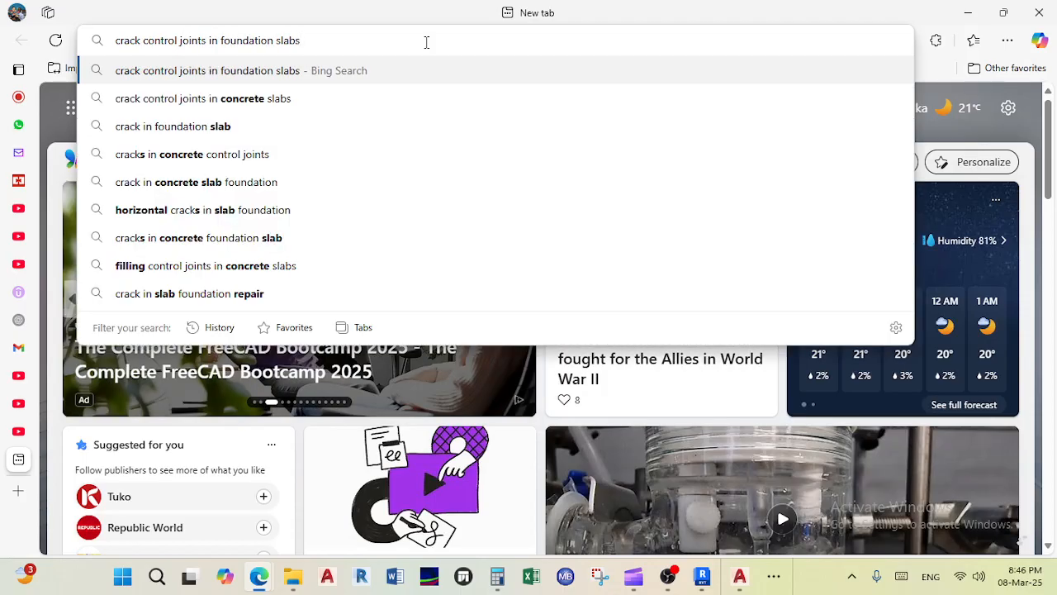
key("Return")
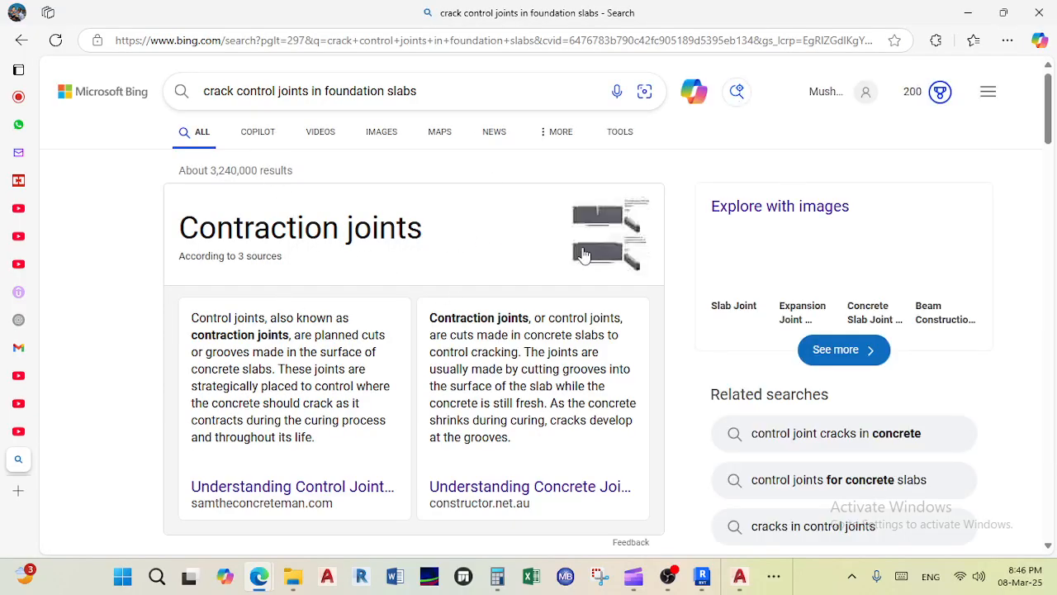
Step: Look through the image results for crack control joints and preview the InspectAPedia photo of a jointed floor slab, closing the preview when done
scroll(328, 312, "down", 3)
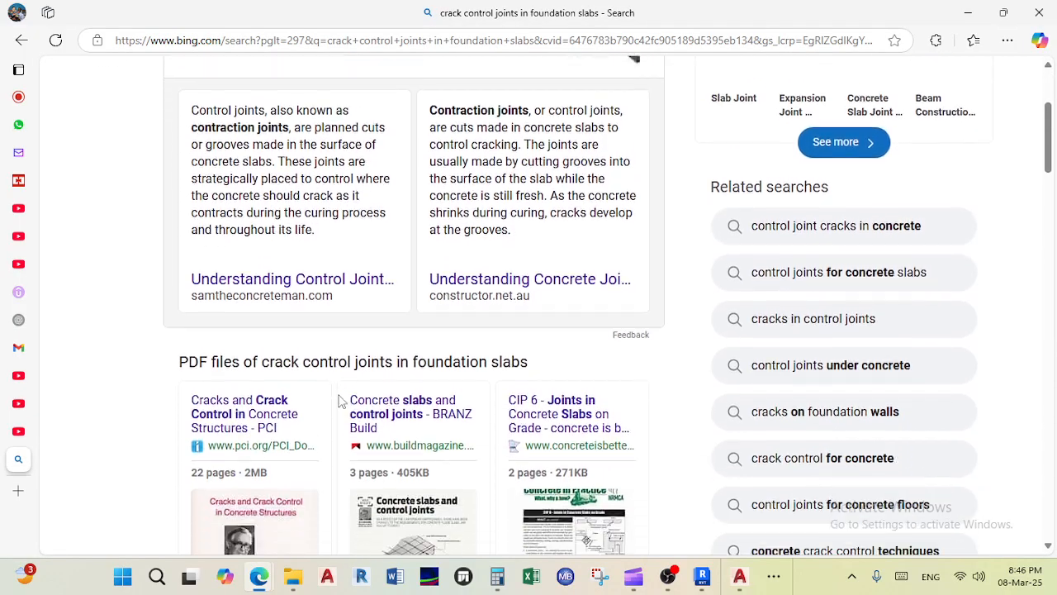
scroll(338, 364, "up", 3)
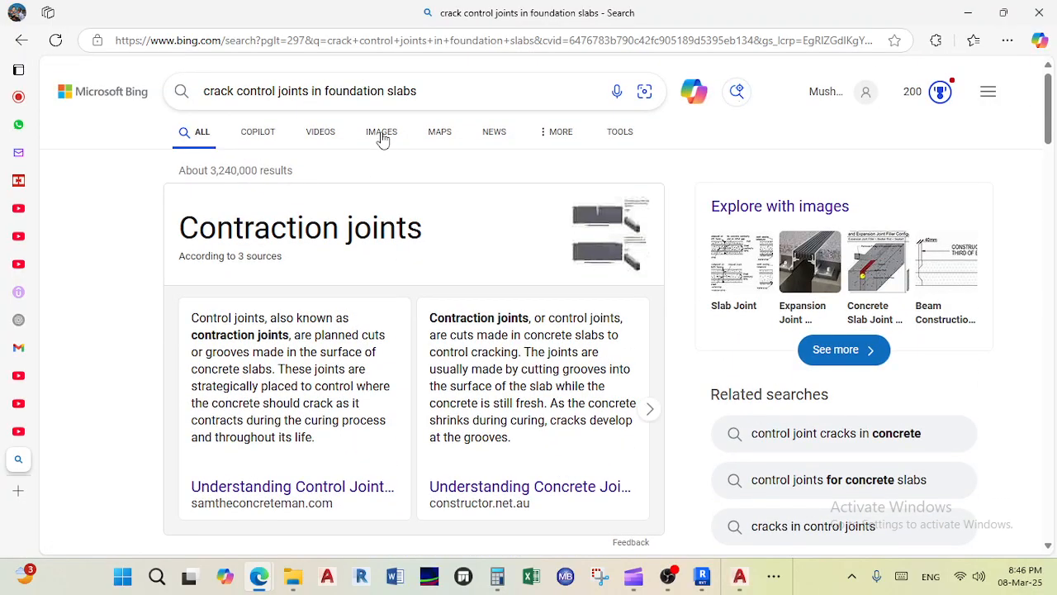
left_click(380, 132)
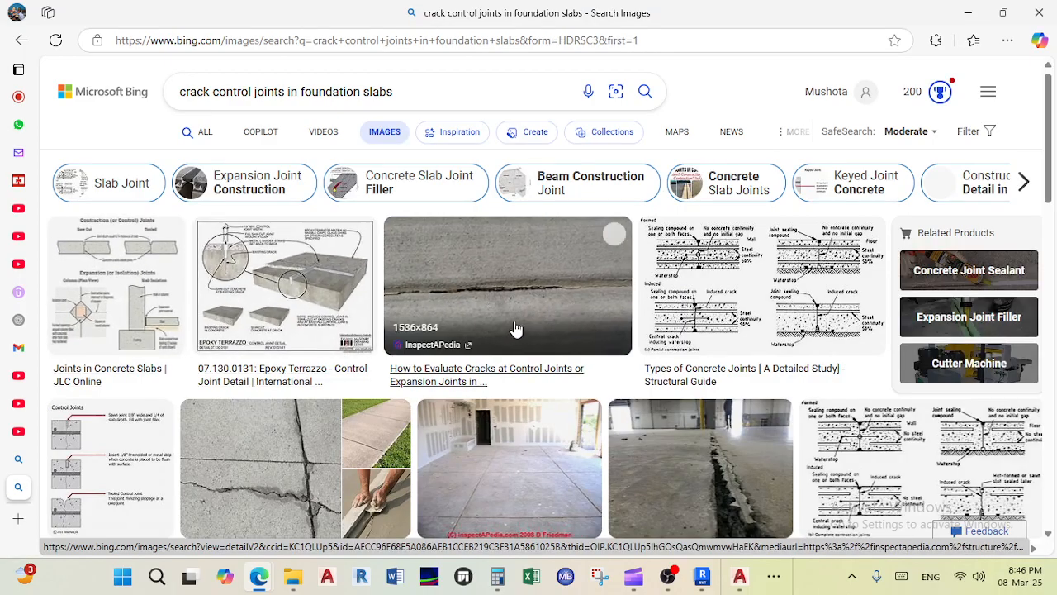
scroll(516, 329, "down", 1)
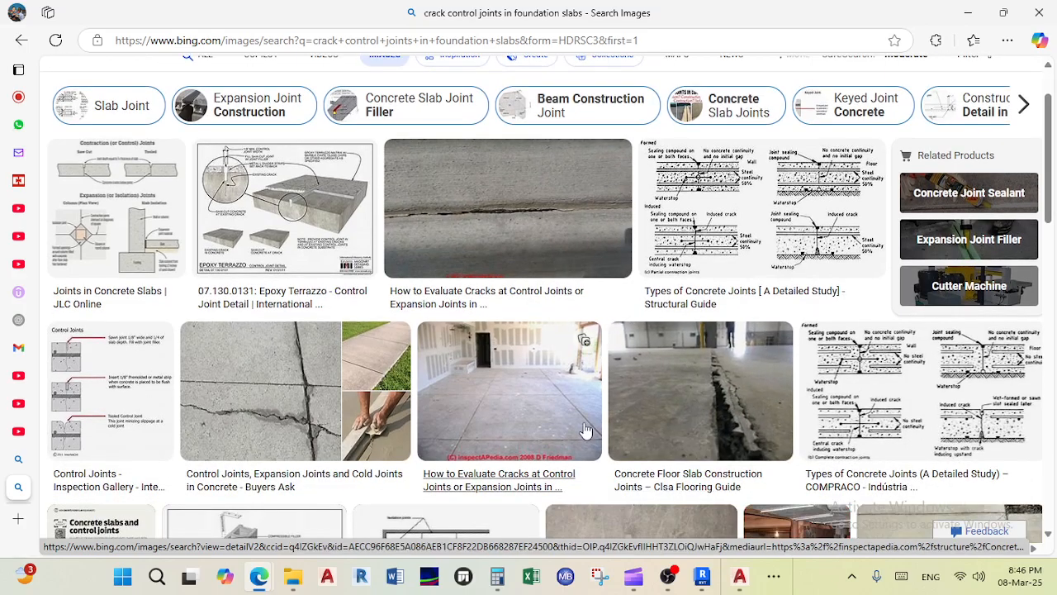
left_click(536, 413)
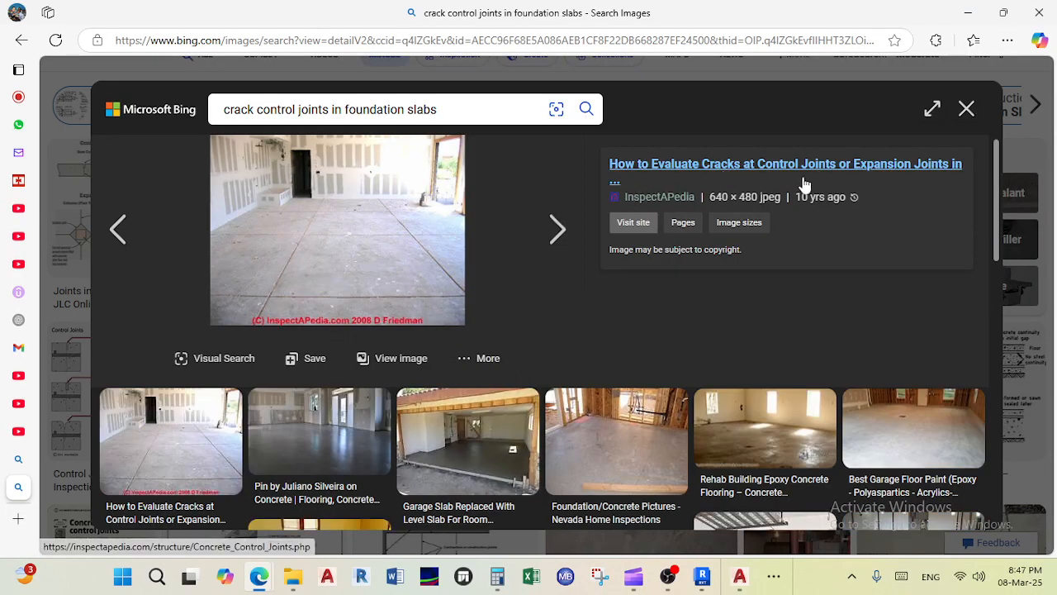
left_click(966, 109)
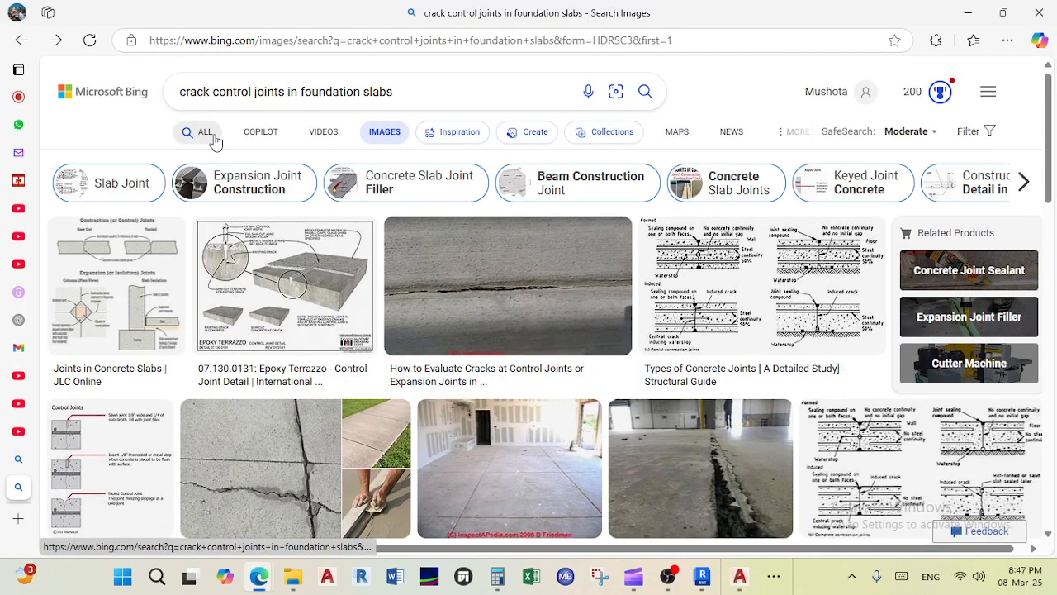
Step: Return to the general web results and search for "what are sawcut joints in construction?"
left_click(190, 134)
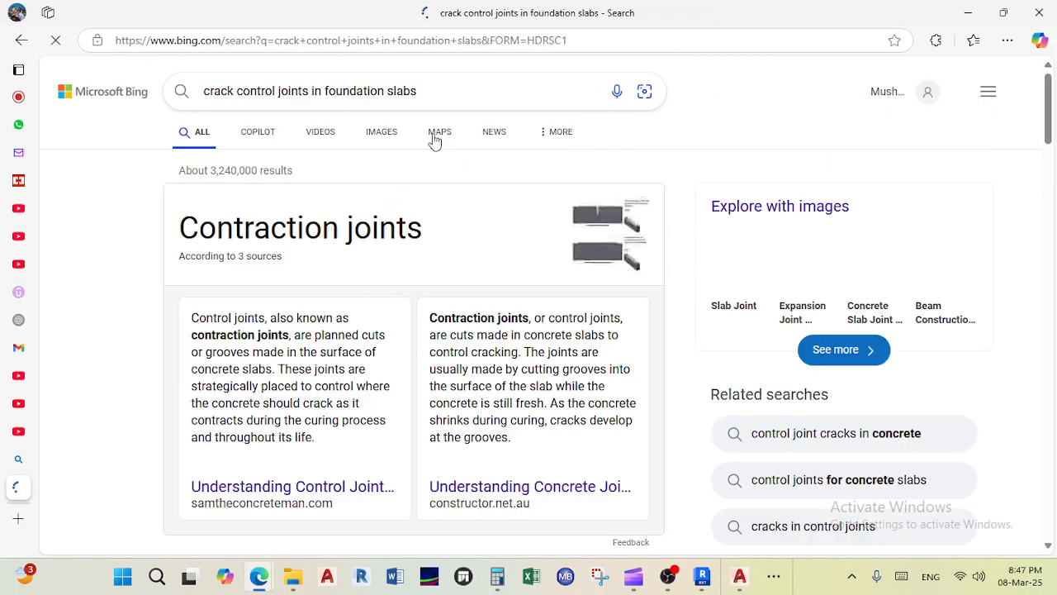
left_click(544, 103)
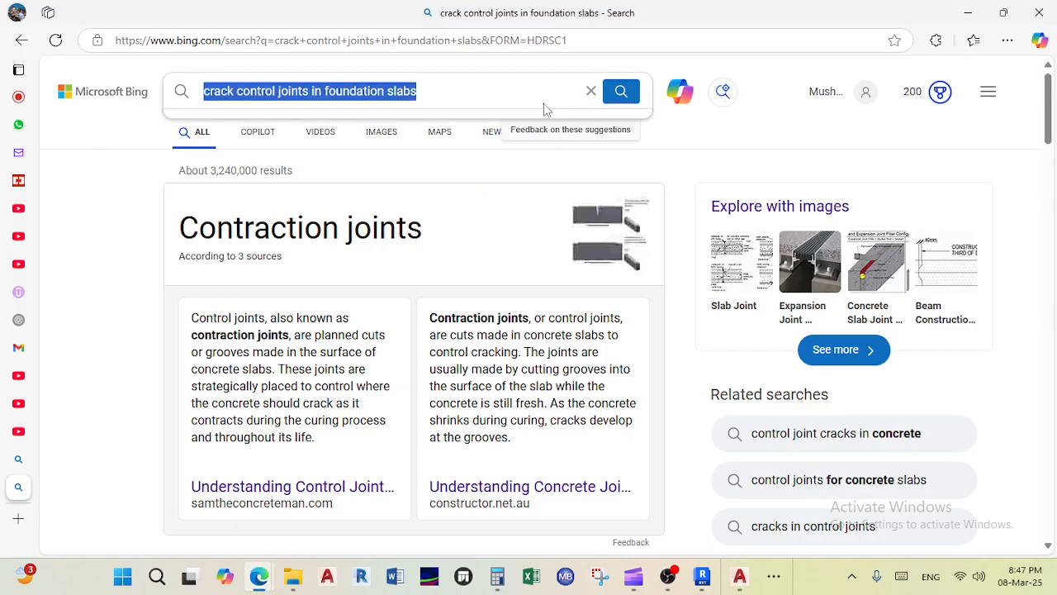
scroll(544, 103, "down", 1)
type("what are s")
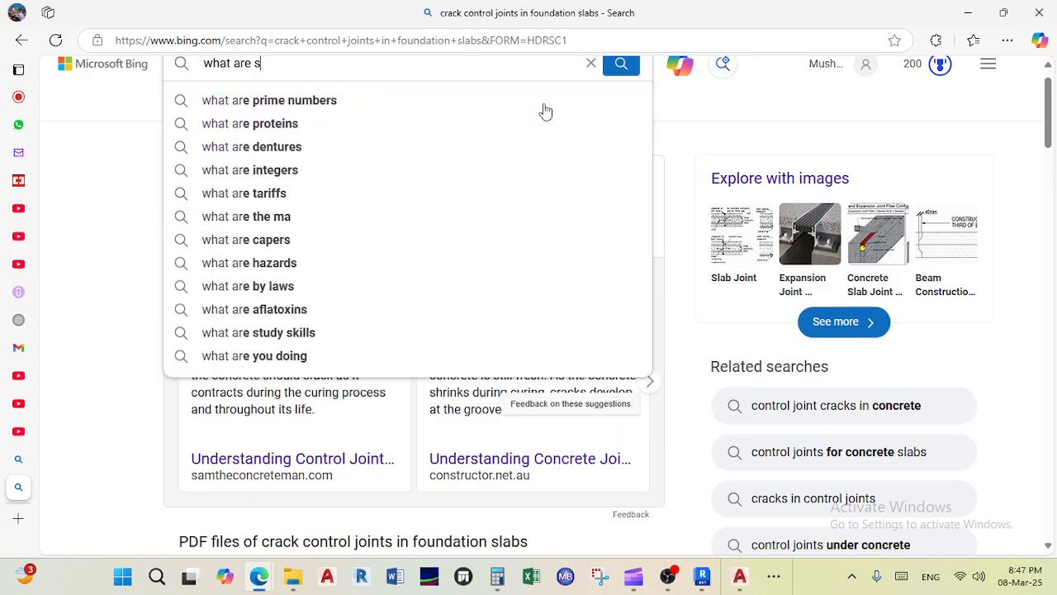
type("awcut joints in construction?")
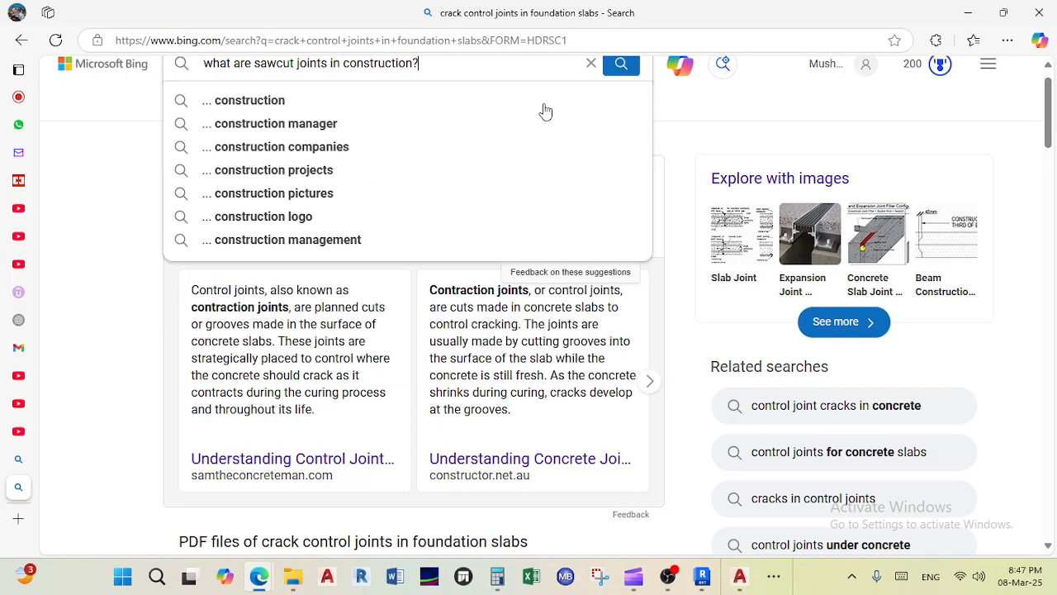
key("Return")
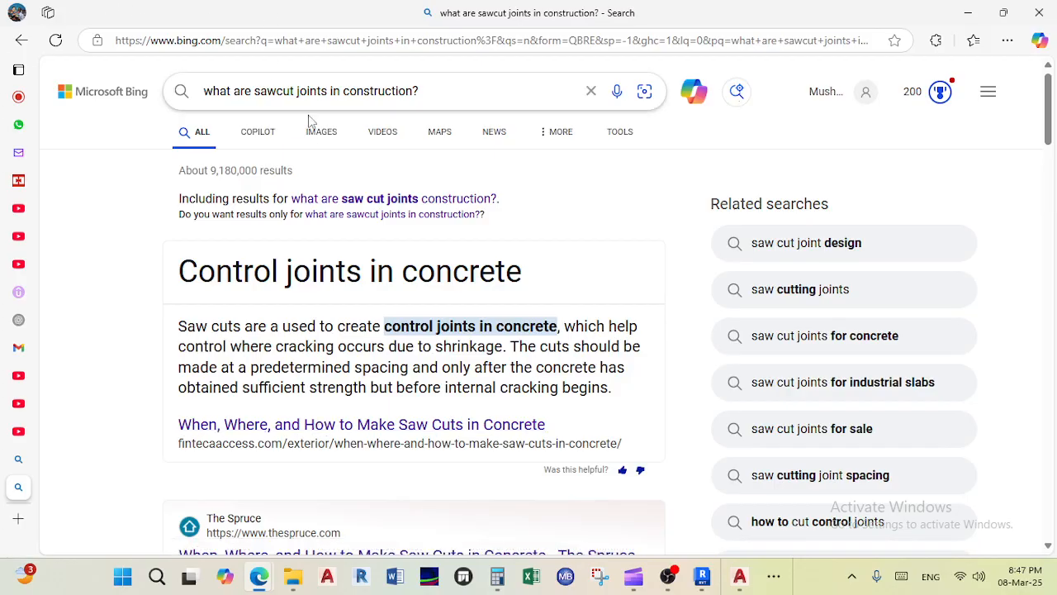
Step: Show the sawcut joint image results and preview the dowelled saw cut section from the Commercial Slabs-on-Ground article, then close the preview
left_click(321, 137)
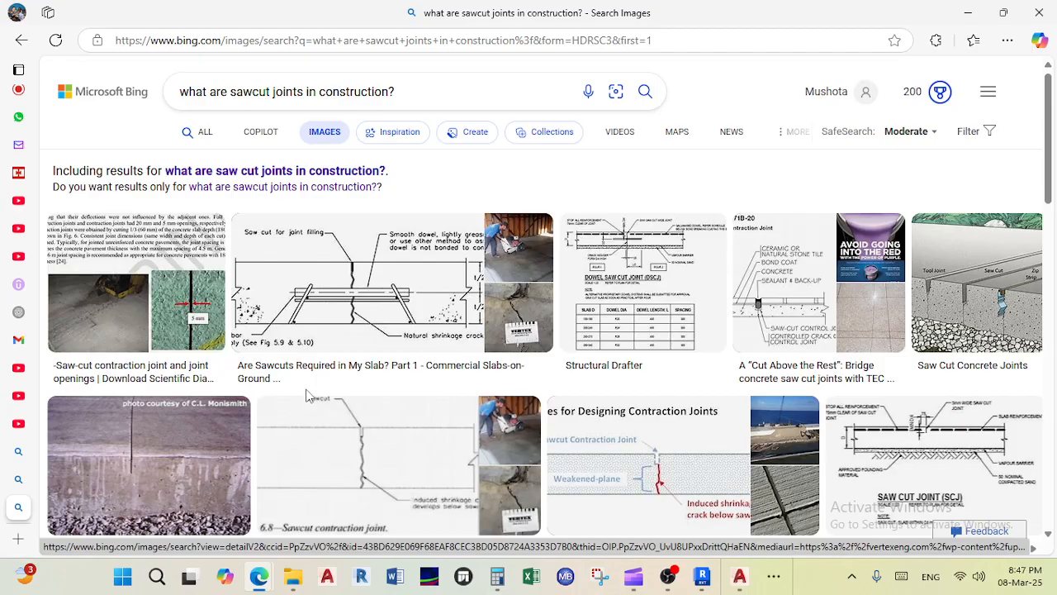
left_click(304, 276)
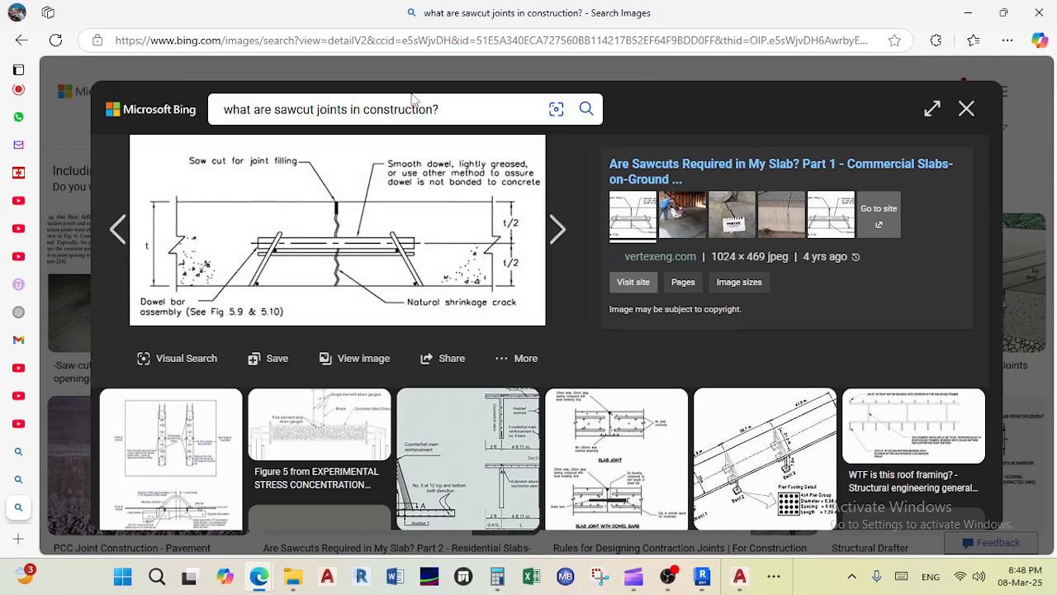
left_click(966, 109)
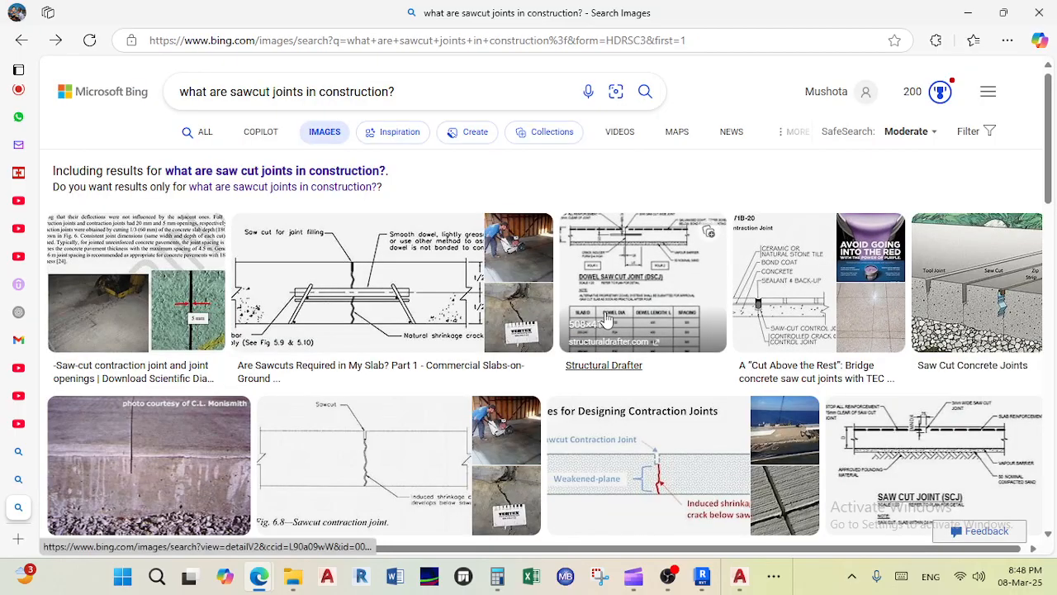
Step: Browse further sawcut joint images for cutting machines and induced crack sections, then return to the Office block-AJ drawing in AutoCAD
scroll(609, 341, "down", 3)
scroll(609, 341, "down", 2)
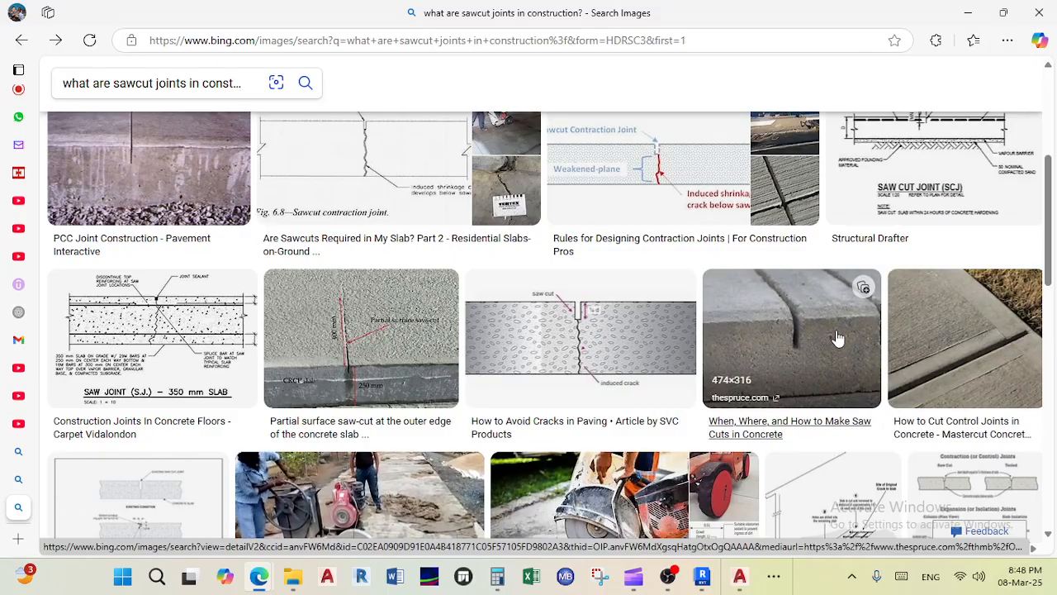
scroll(836, 339, "down", 2)
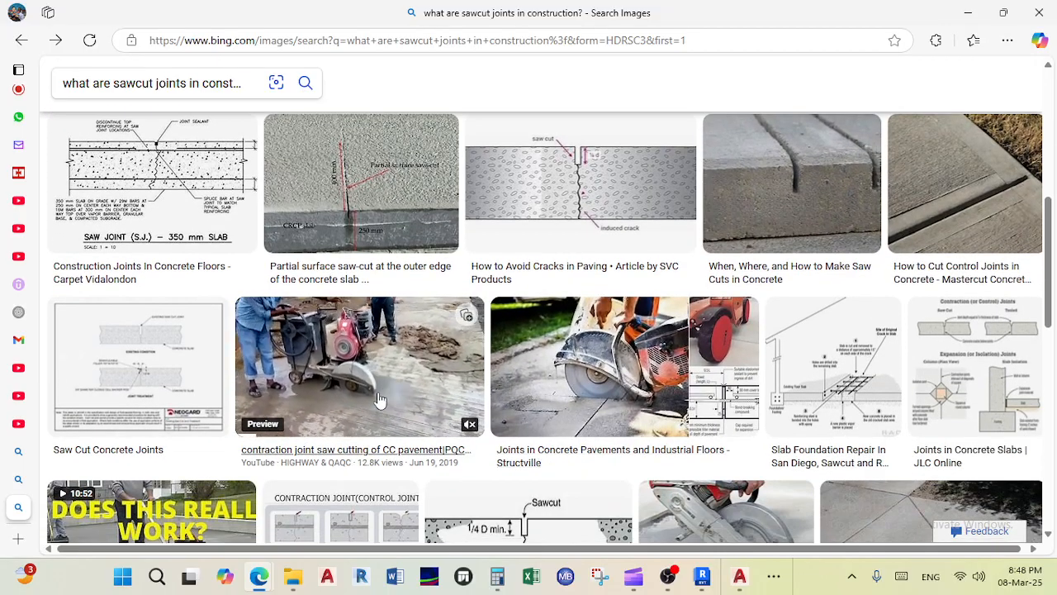
scroll(380, 371, "down", 3)
scroll(413, 351, "up", 1)
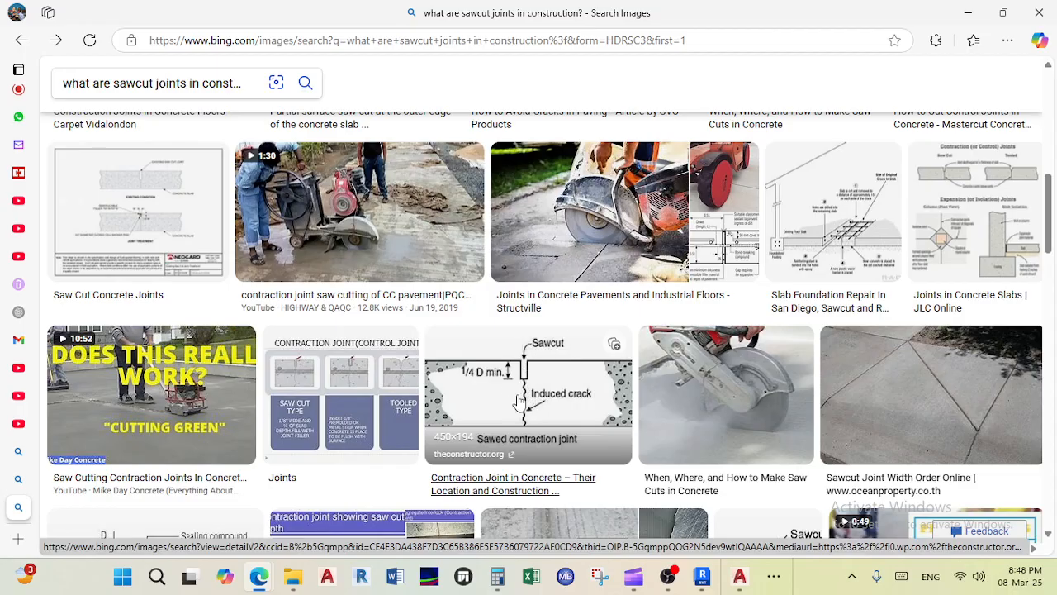
scroll(578, 365, "up", 4)
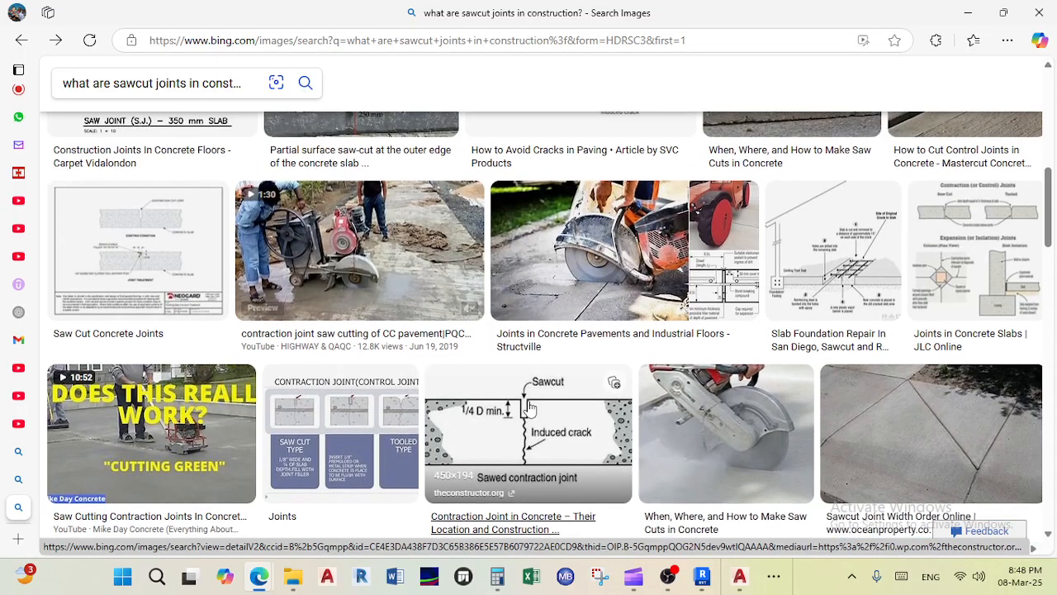
scroll(784, 355, "down", 6)
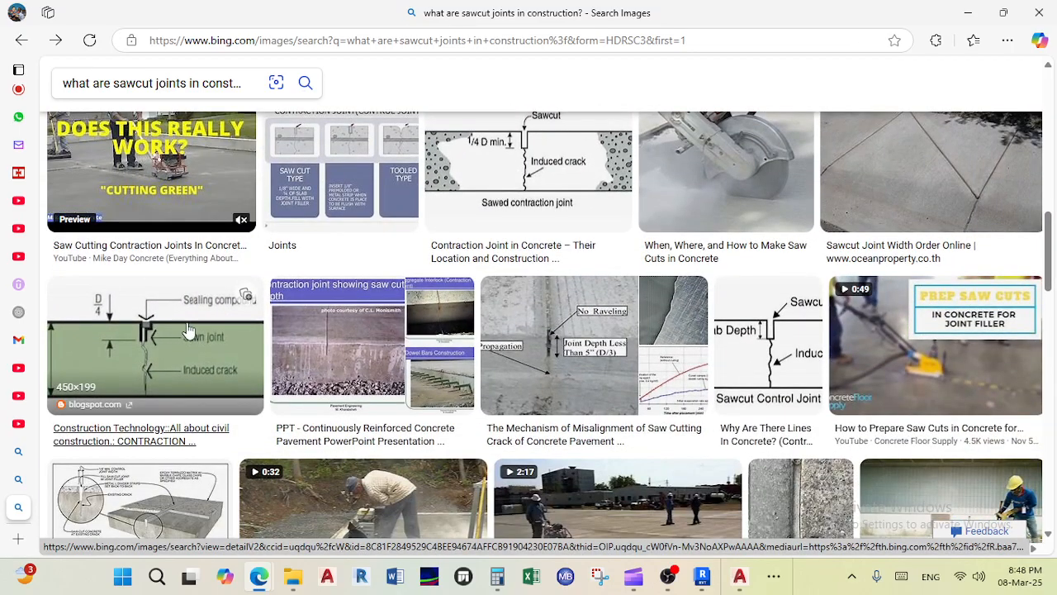
left_click(968, 12)
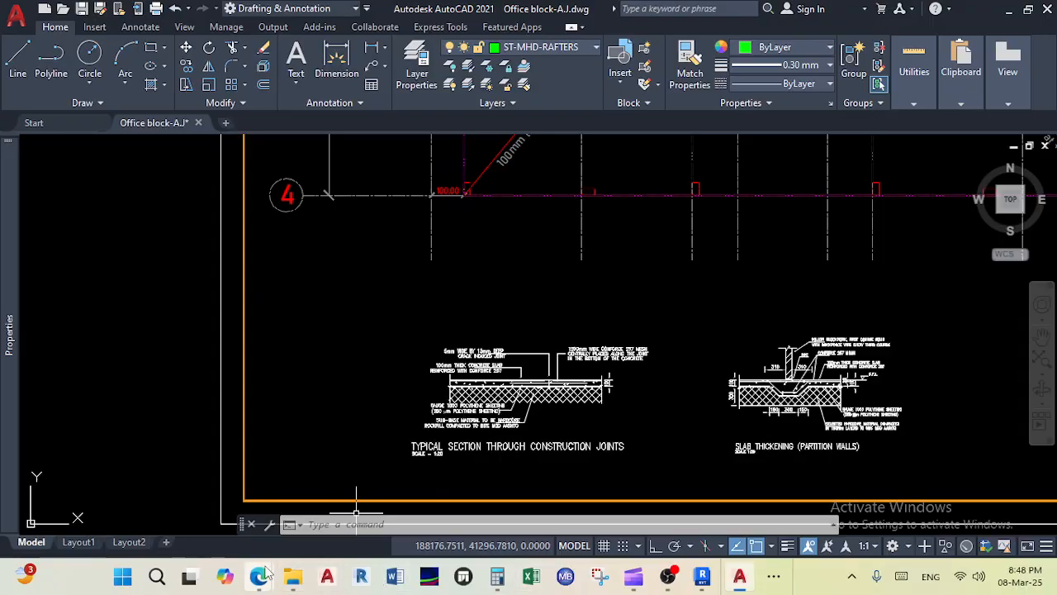
Step: Switch to Edge and bring up the ongoing Teams meeting to check on the participants
mouse_move(266, 570)
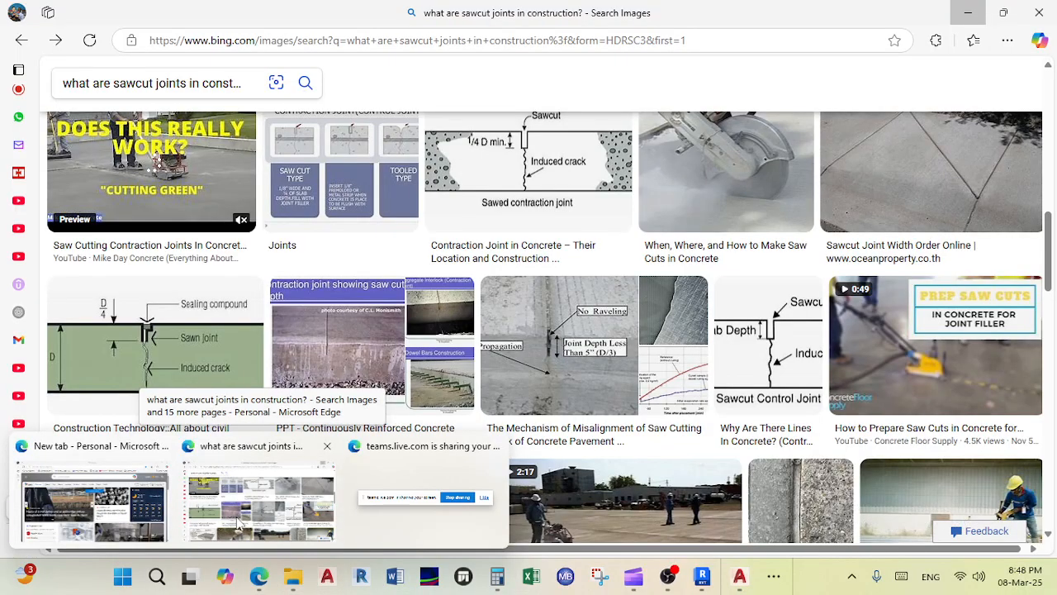
left_click(239, 522)
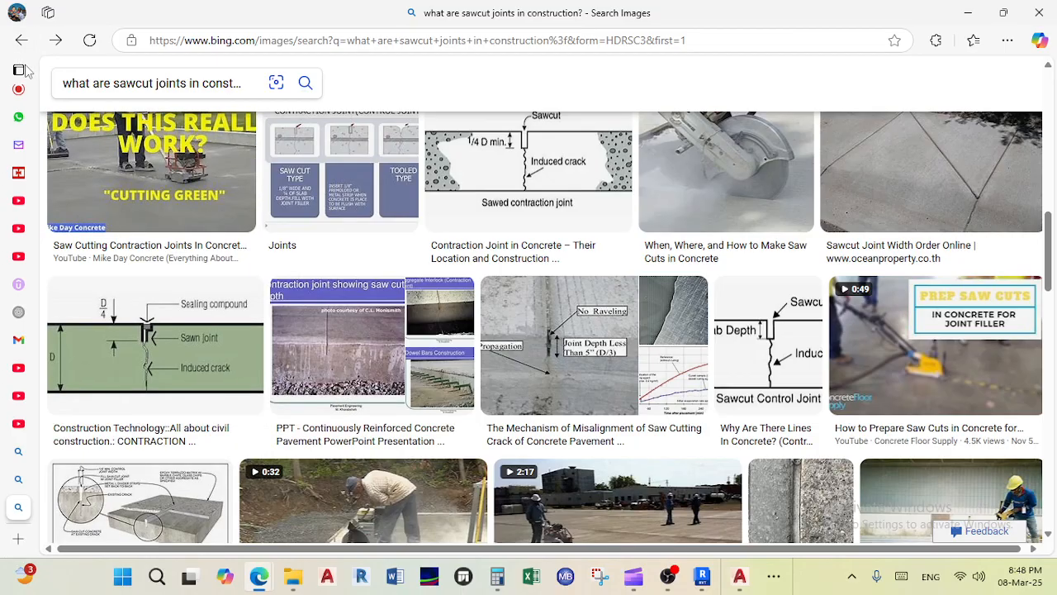
mouse_move(23, 93)
left_click(55, 93)
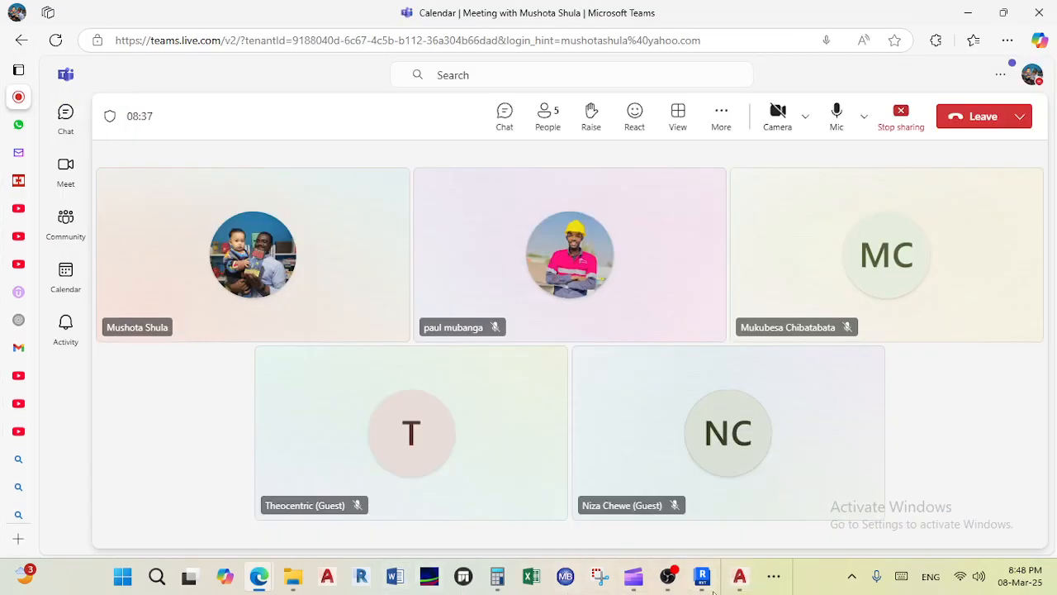
Step: Switch to 01. Sample 1.pdf in Acrobat, review the classroom floor plan, Section 1 and the elevations, and minimise it when done
left_click(774, 579)
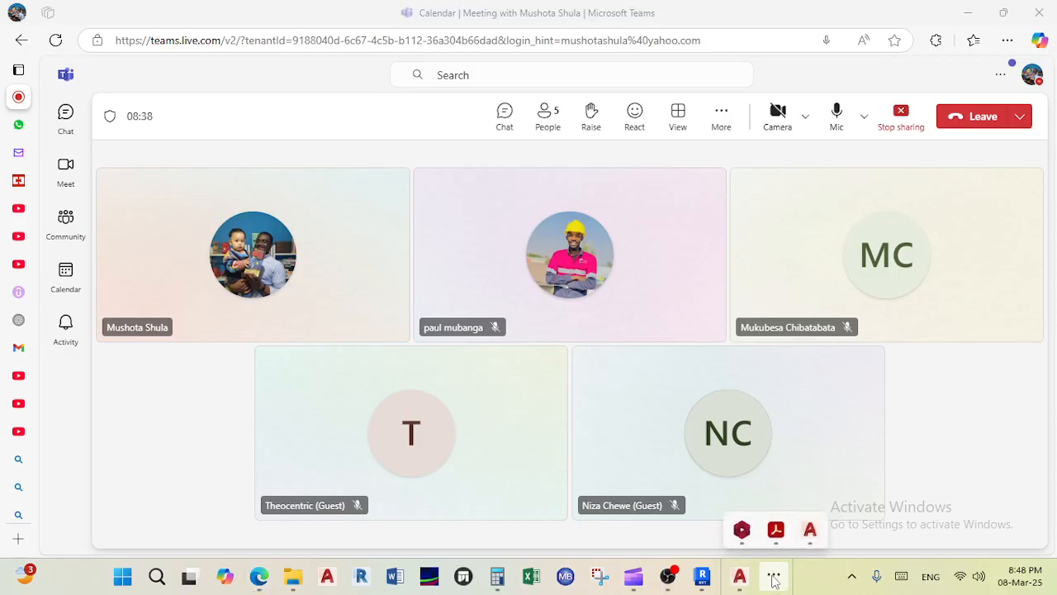
left_click(772, 531)
scroll(491, 322, "down", 10)
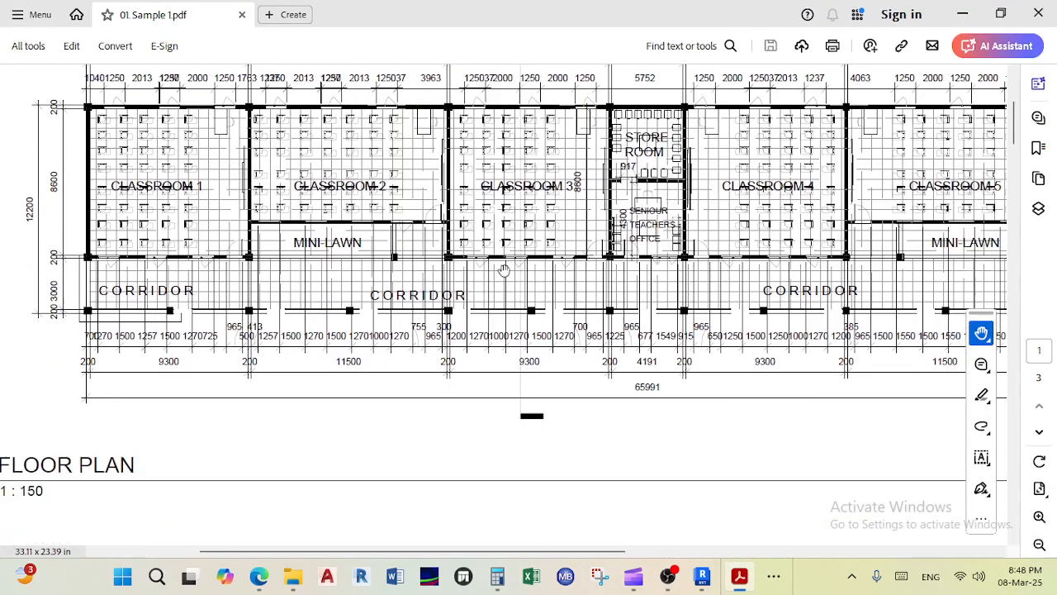
scroll(492, 330, "down", 5)
scroll(512, 335, "up", 1)
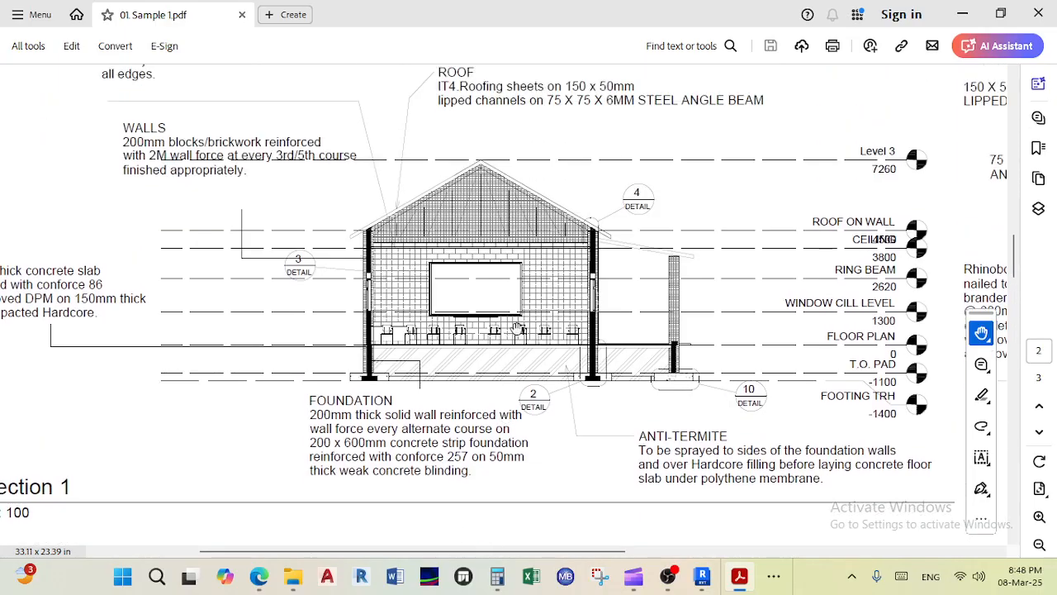
scroll(362, 265, "up", 1)
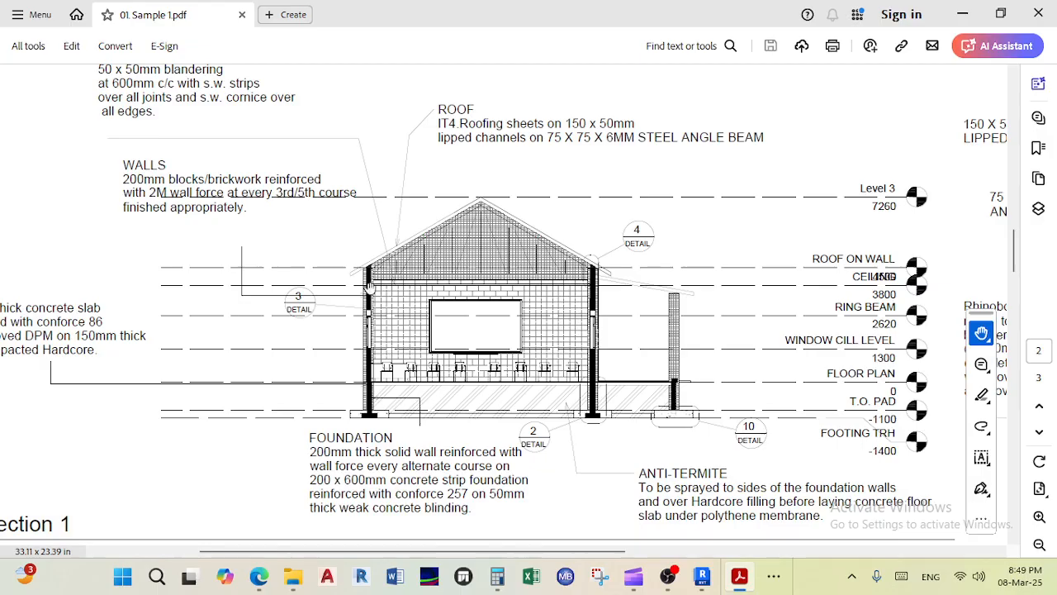
scroll(419, 249, "down", 1)
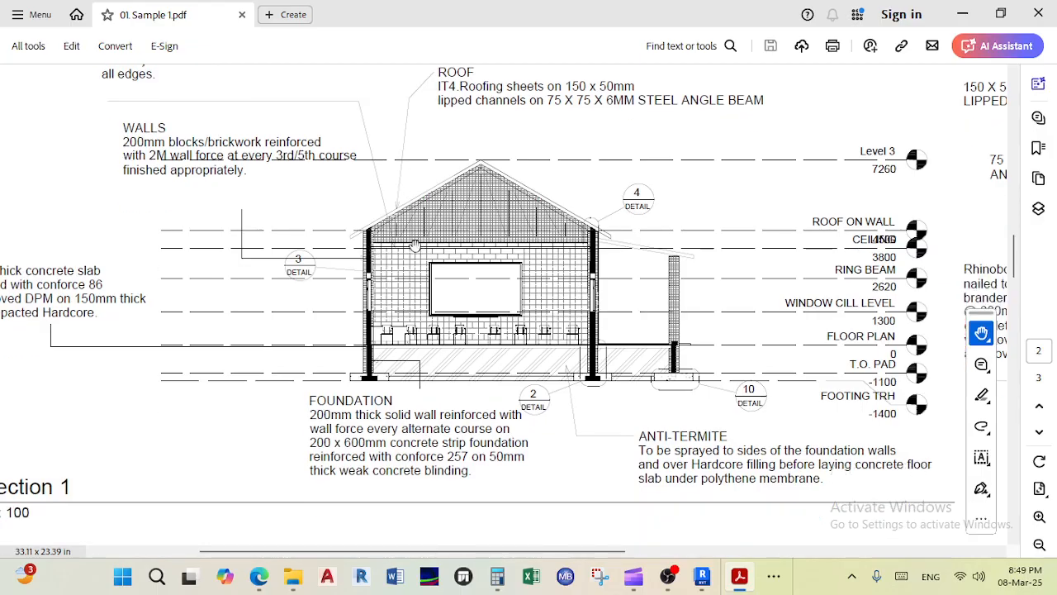
scroll(414, 245, "down", 17)
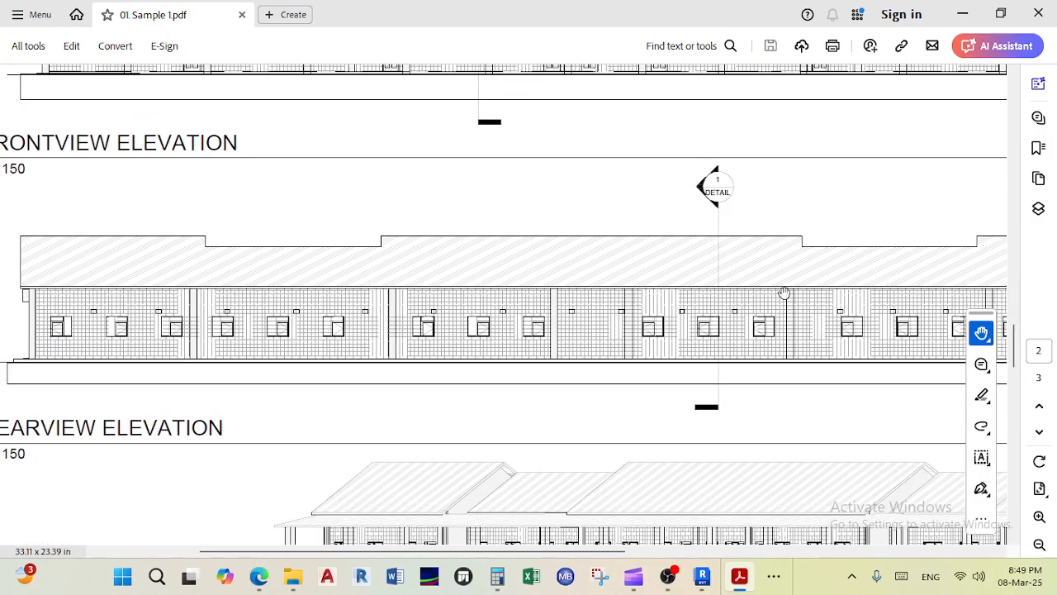
left_click(962, 14)
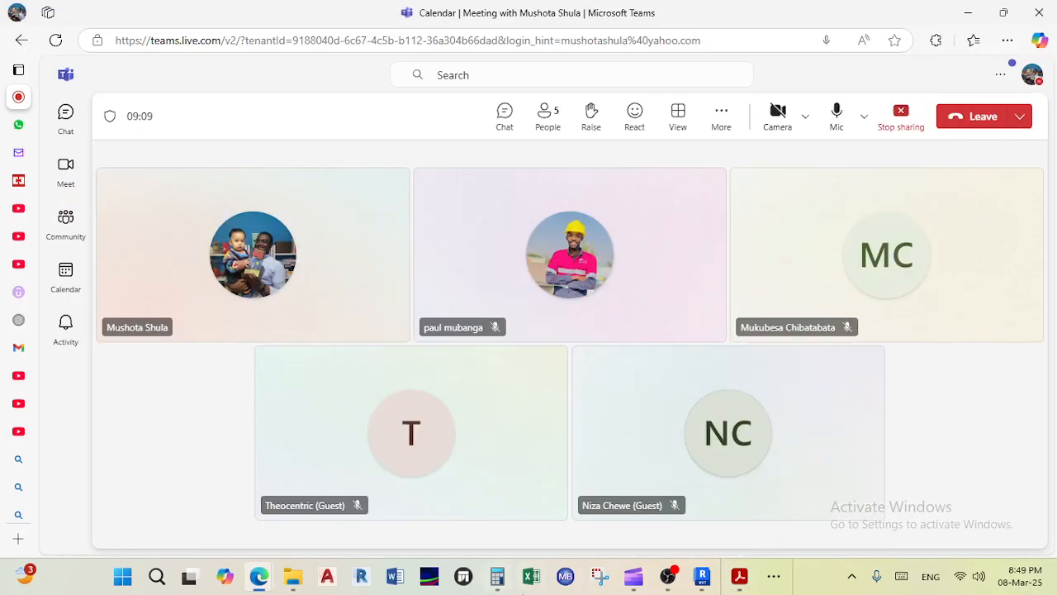
Step: Switch to the 31_Days_Day_1 project in ProtaStructure and change the Storey 2 plan to a 3D view
mouse_move(668, 576)
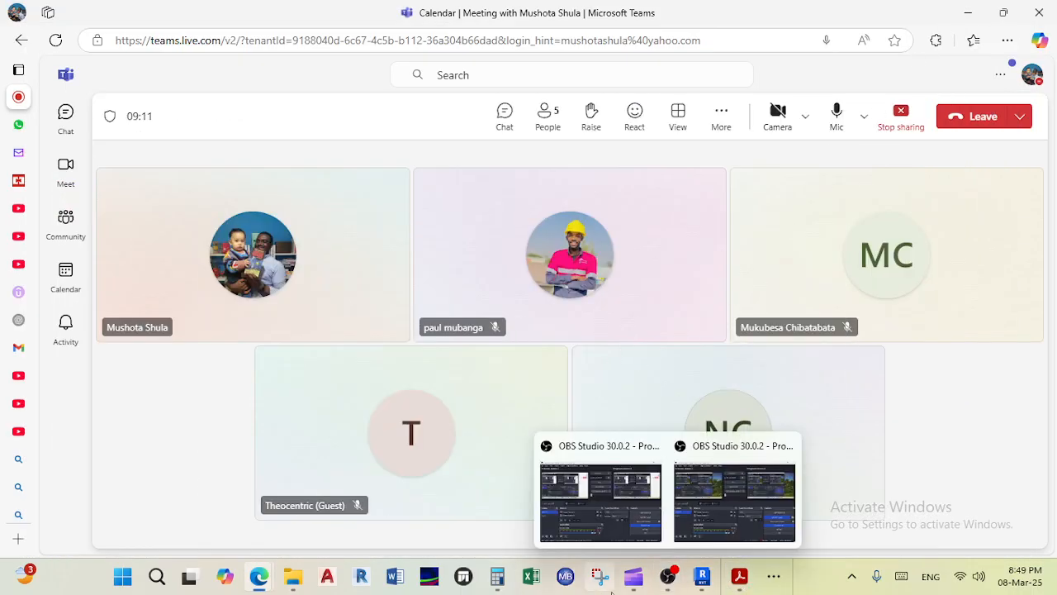
left_click(774, 575)
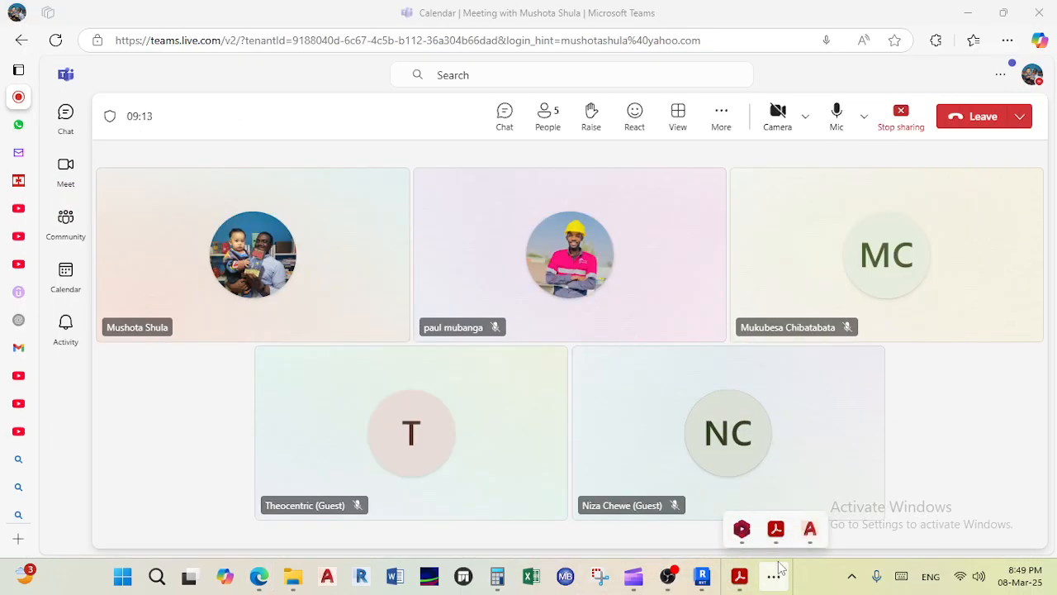
left_click(741, 530)
scroll(294, 238, "down", 5)
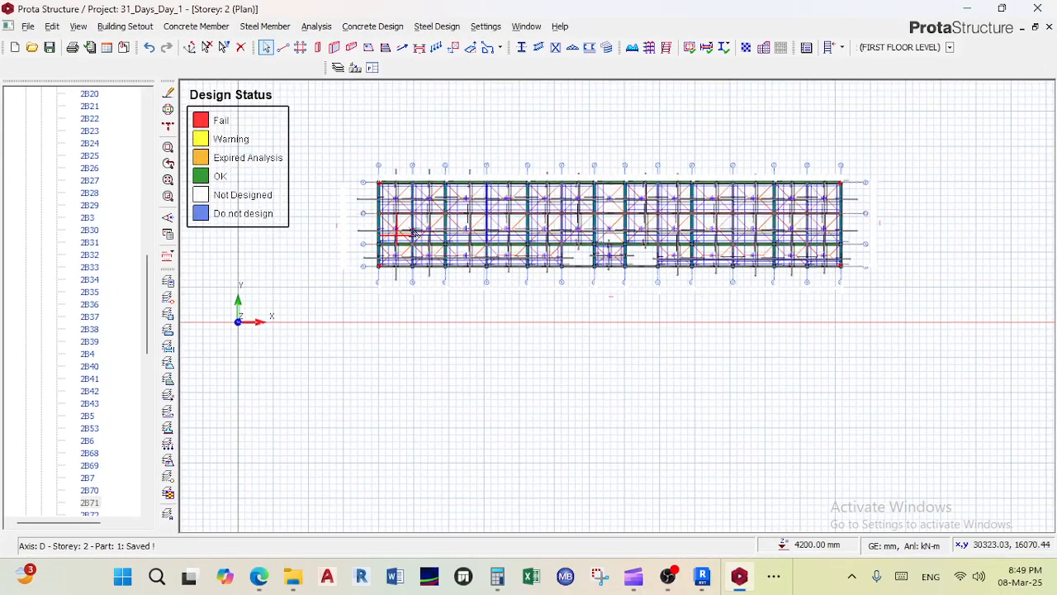
scroll(106, 174, "up", 15)
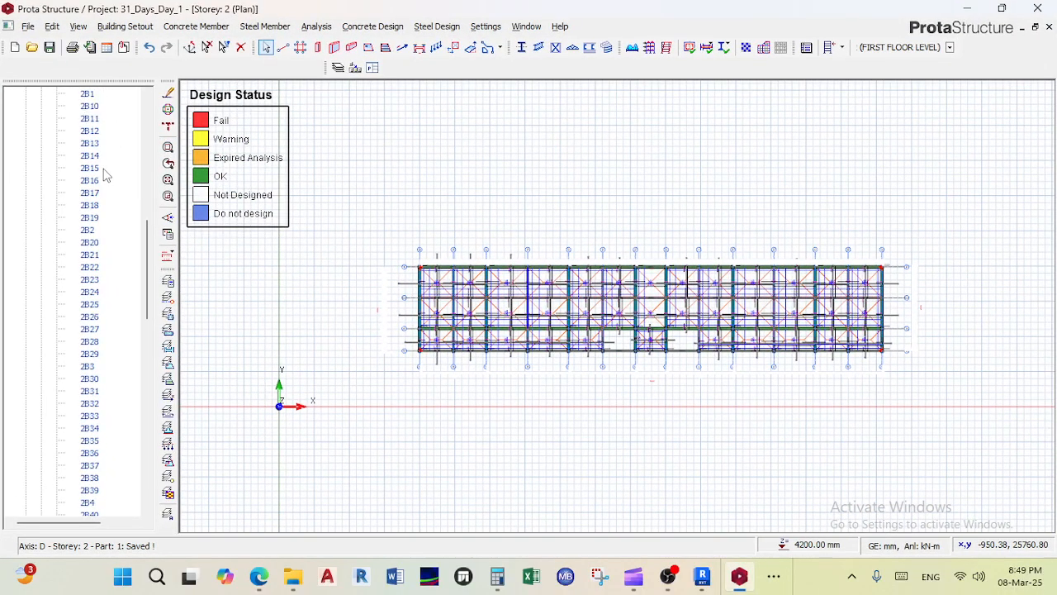
scroll(105, 174, "up", 3)
left_click(83, 131)
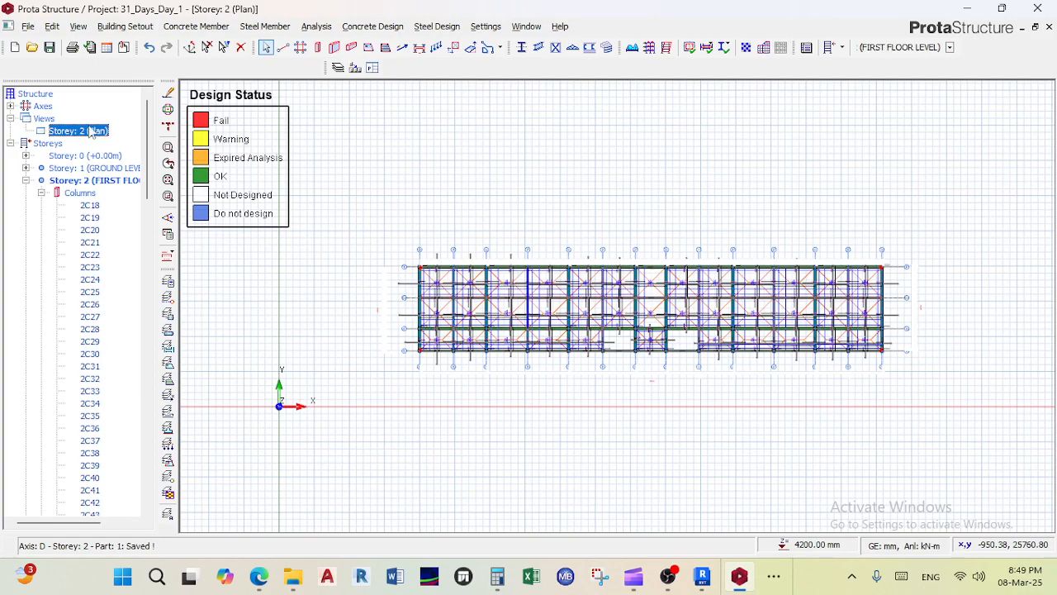
right_click(89, 131)
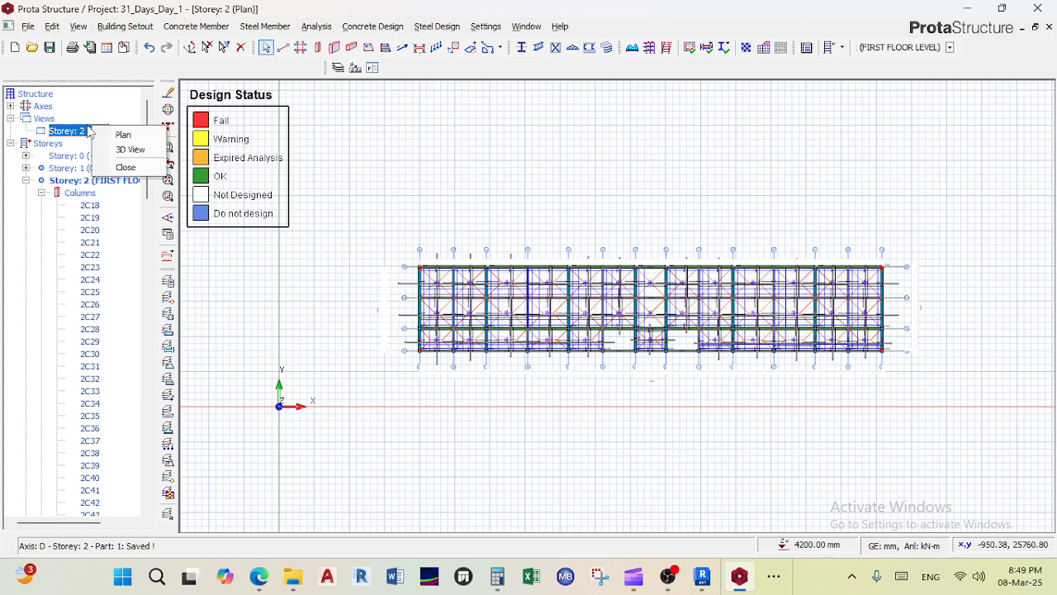
left_click(128, 149)
Step: Examine the frame, slabs and roof trusses of the 3D model from its gable end and save the project
middle_click_drag(550, 300, 670, 260)
right_click_drag(670, 260, 661, 246)
scroll(445, 283, "up", 3)
right_click_drag(441, 270, 444, 295)
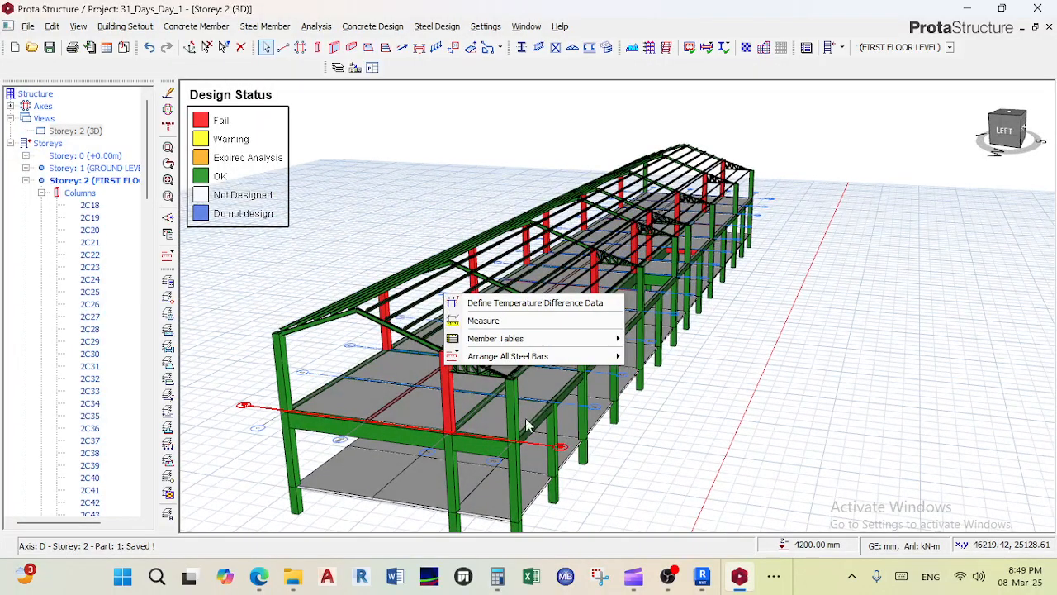
scroll(509, 425, "down", 3)
scroll(492, 275, "up", 8)
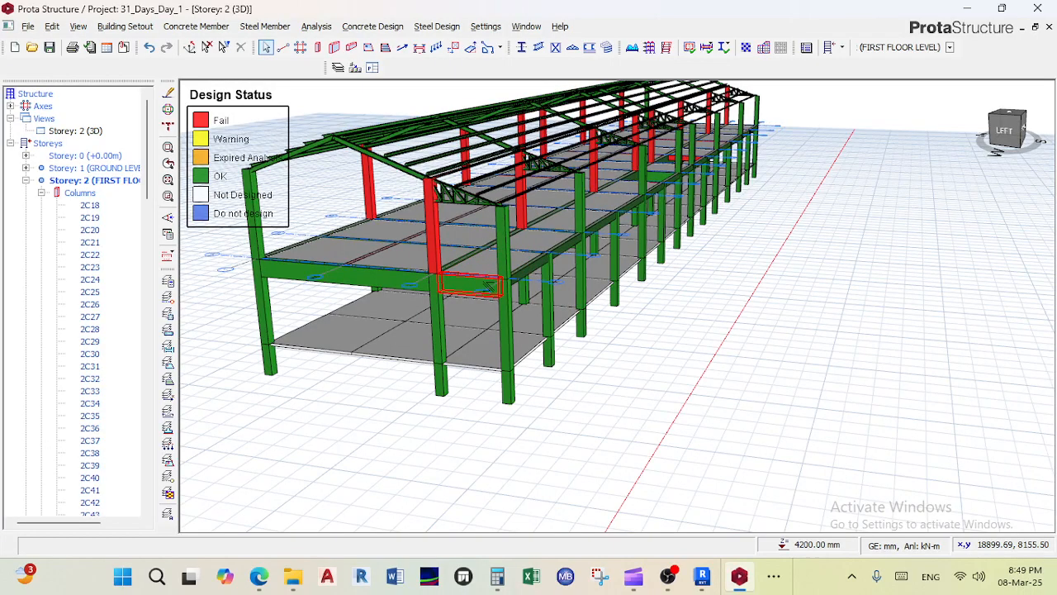
key("ctrl+s")
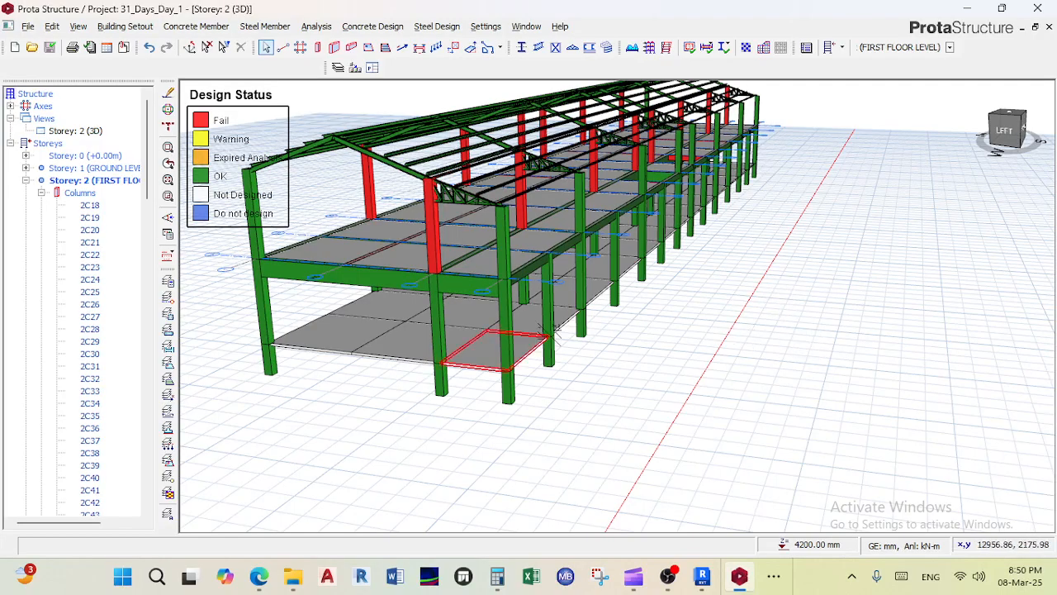
middle_click_drag(453, 245, 486, 320)
middle_click_drag(520, 287, 574, 297)
scroll(512, 322, "up", 2)
middle_click_drag(491, 324, 495, 240)
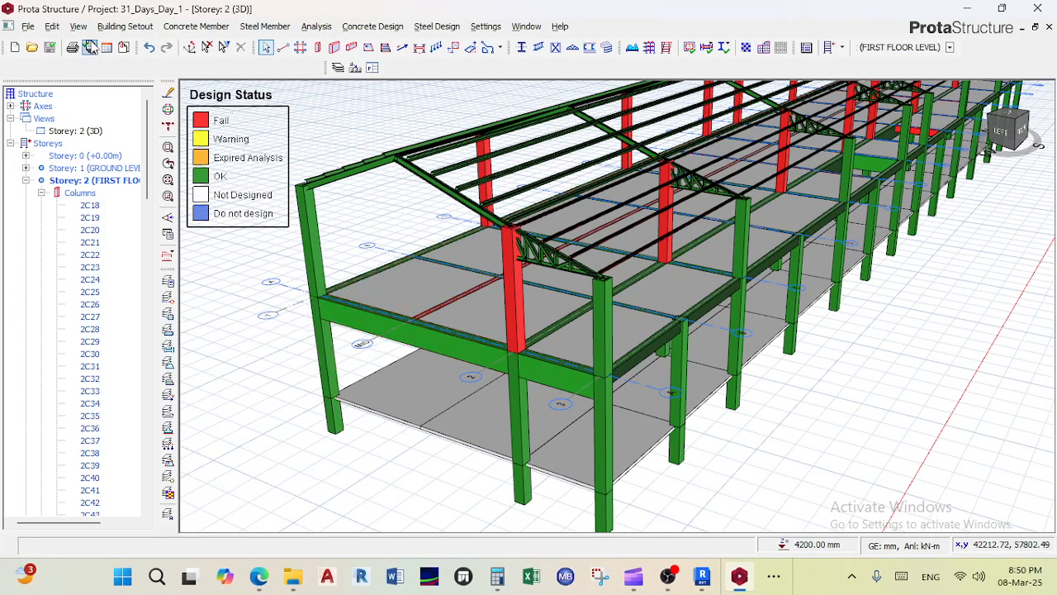
Step: Open the 31_Days_Day_1 project from the ProtaData2018 data folder, agreeing to re-load it
left_click(27, 26)
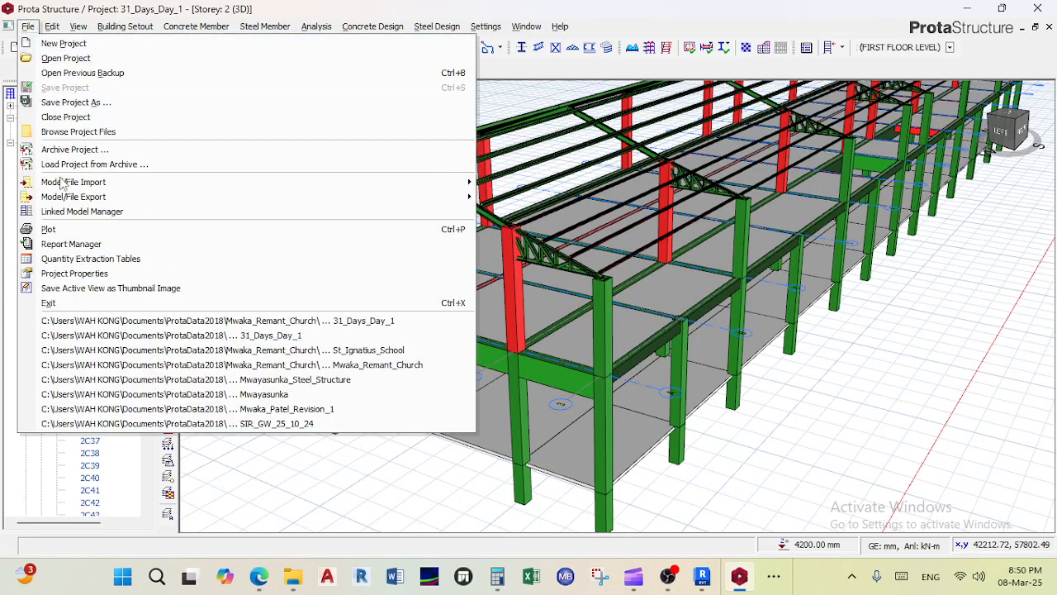
left_click(60, 59)
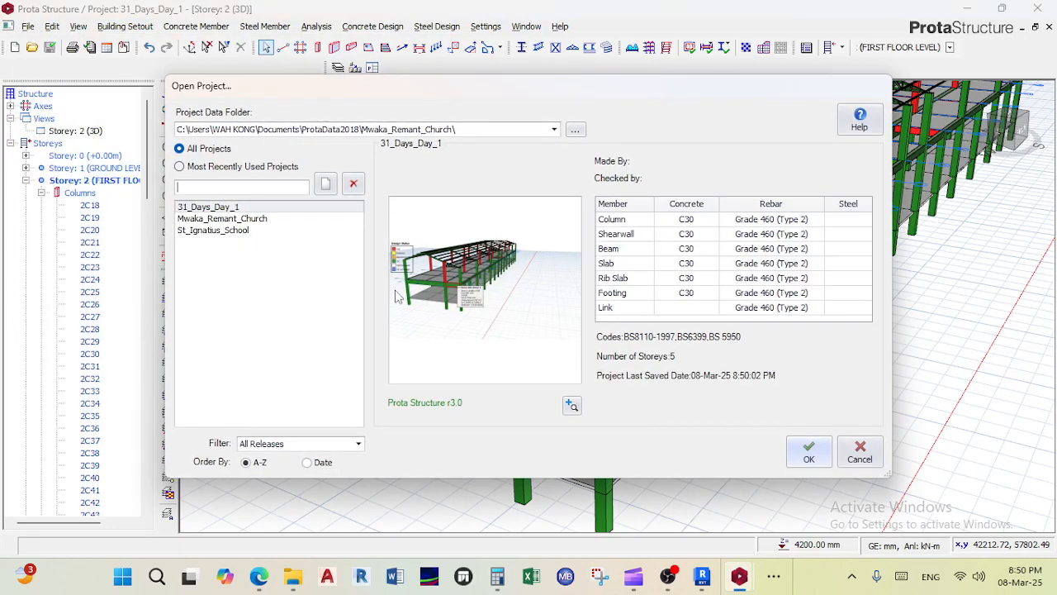
left_click(477, 124)
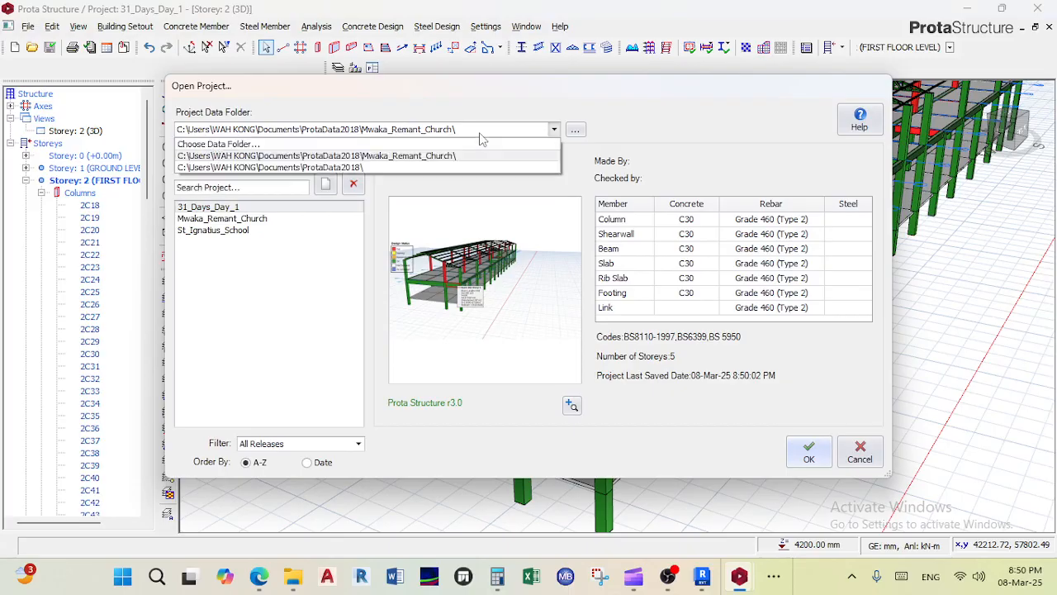
left_click(329, 171)
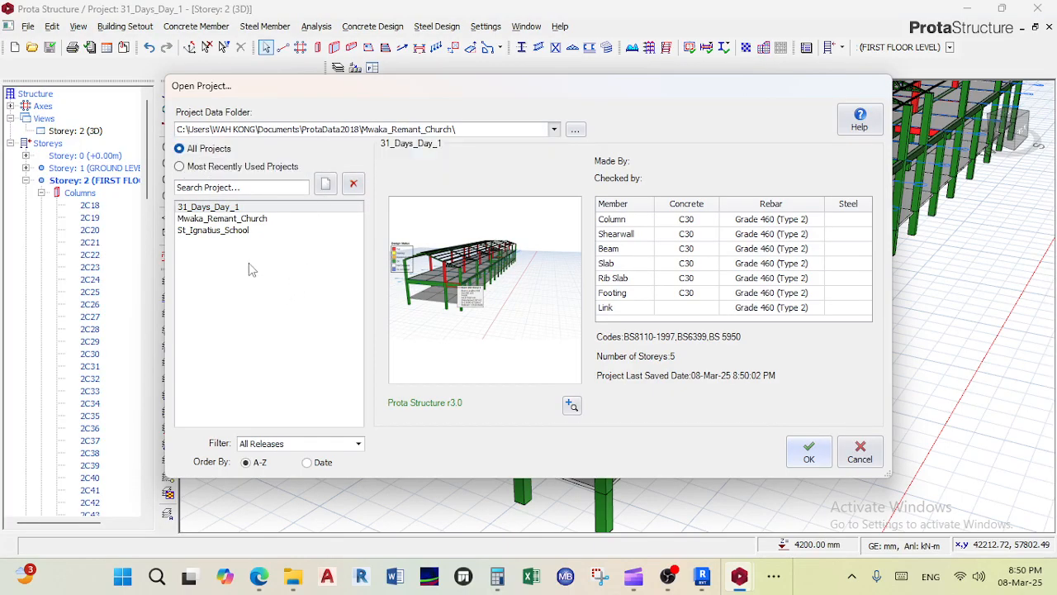
left_click(213, 231)
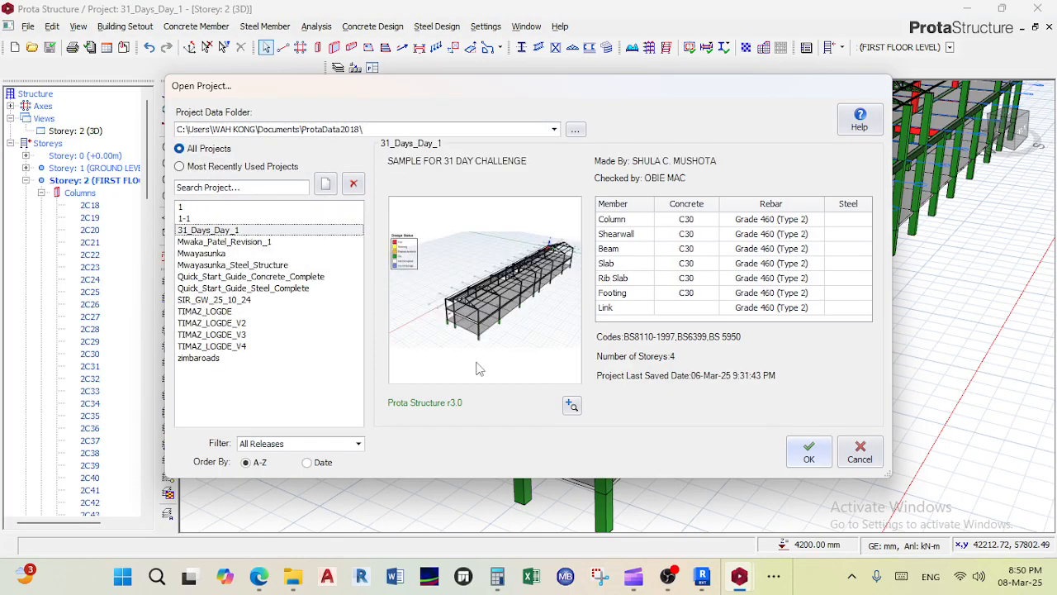
left_click(805, 452)
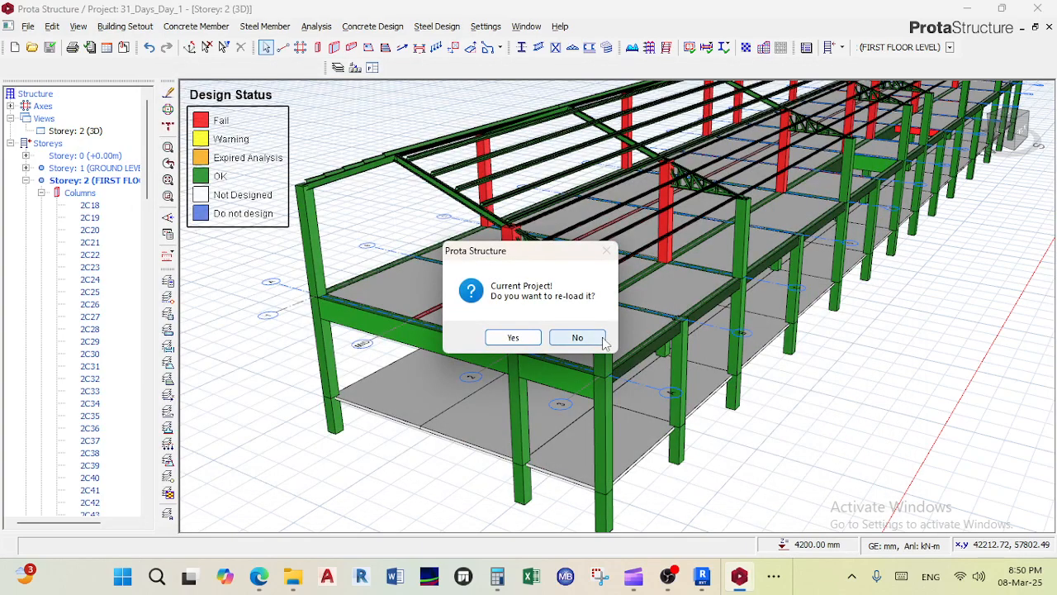
left_click(516, 338)
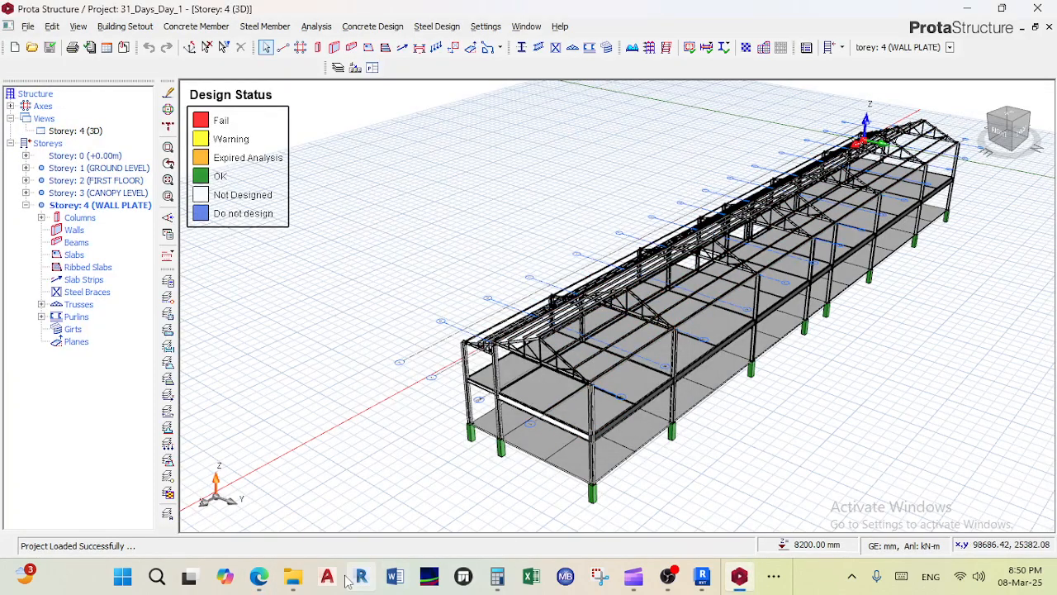
Step: Check the participants in the Teams meeting in Edge and return to the ProtaStructure model
mouse_move(258, 576)
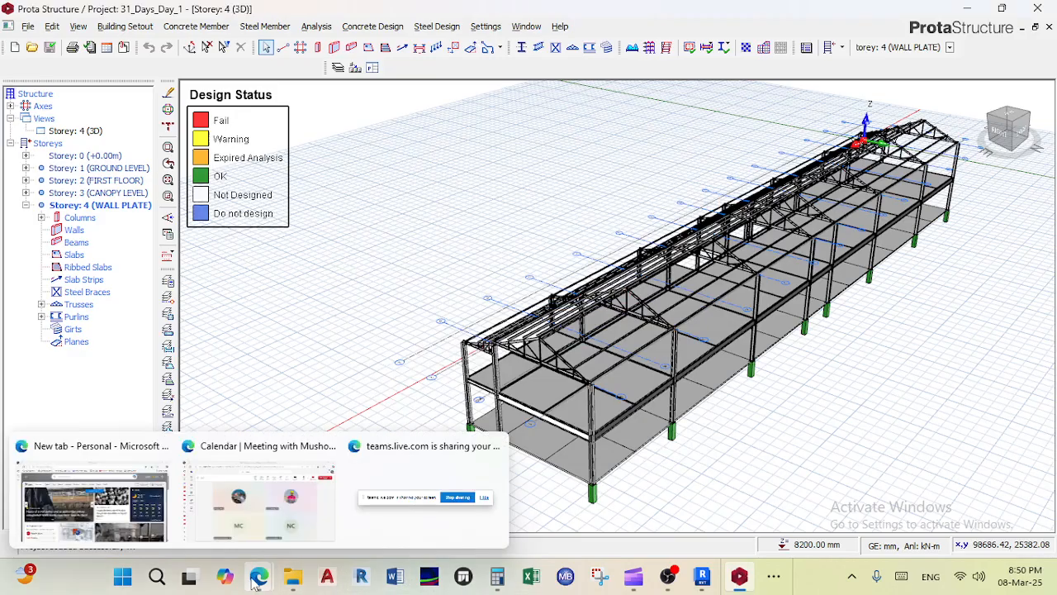
left_click(256, 525)
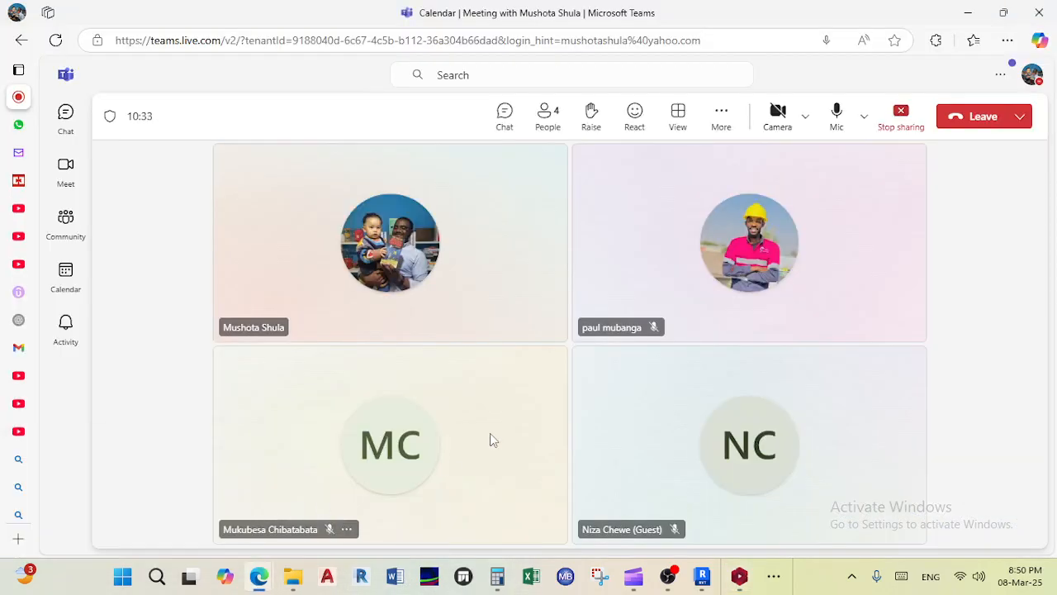
left_click(968, 13)
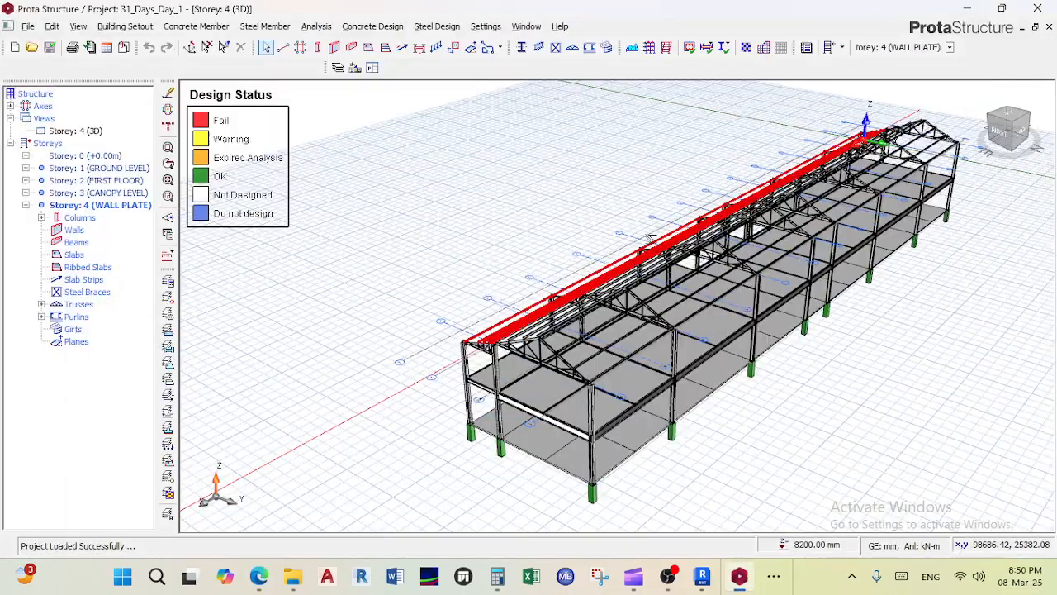
Step: Examine the loaded 3D building model along its length and at the gable end, covering trusses, floor slabs and foundation-level columns
scroll(654, 248, "down", 3)
middle_click_drag(653, 248, 639, 149)
scroll(643, 169, "up", 7)
middle_click_drag(634, 278, 867, 318)
scroll(775, 278, "down", 2)
middle_click_drag(774, 278, 833, 227)
scroll(836, 219, "down", 4)
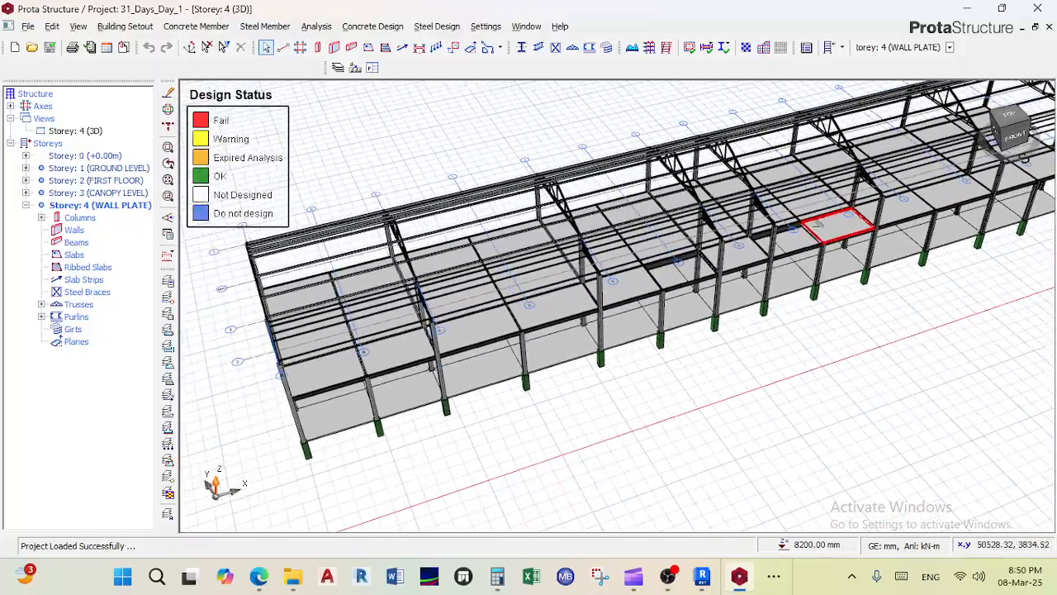
scroll(836, 219, "down", 2)
middle_click_drag(632, 281, 692, 234)
scroll(543, 247, "up", 5)
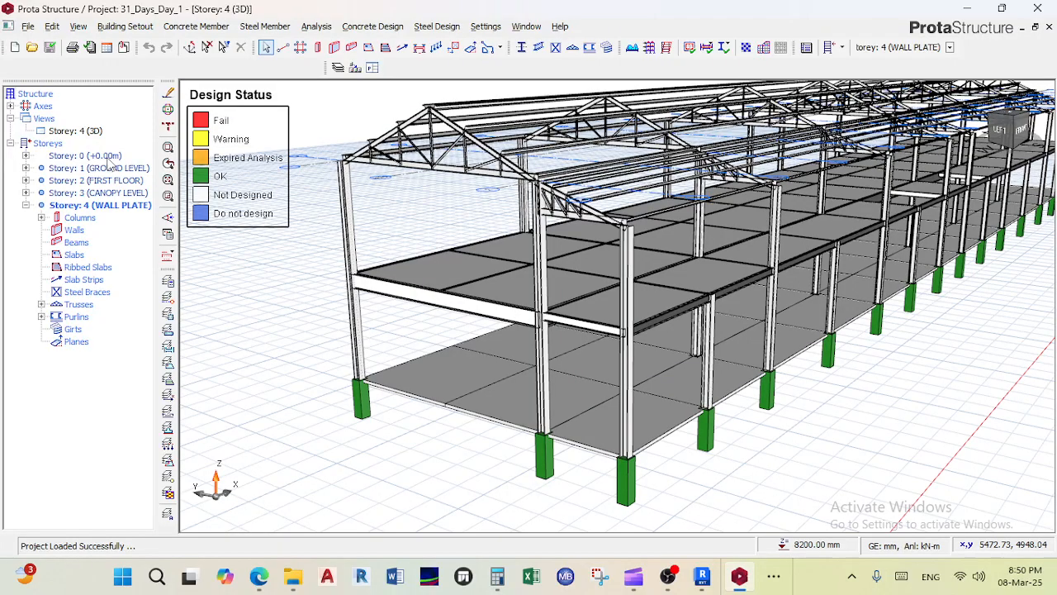
Step: Make Storey 1 (GROUND LEVEL) the active storey and display it in plan view, framing the grid around axes A to G
double_click(101, 181)
double_click(97, 168)
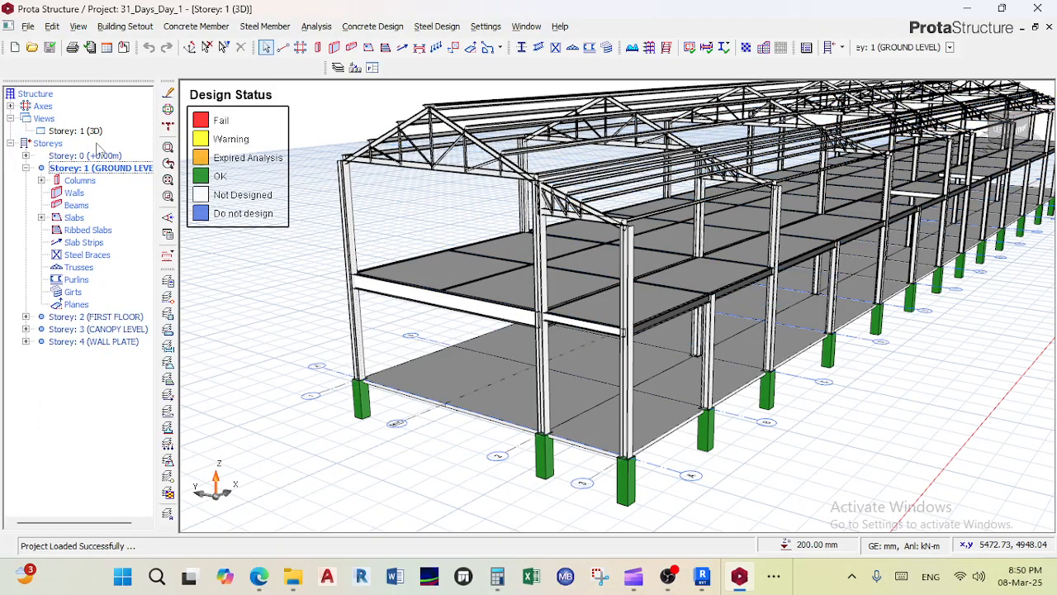
left_click(93, 132)
right_click(93, 135)
left_click(122, 144)
scroll(385, 139, "down", 5)
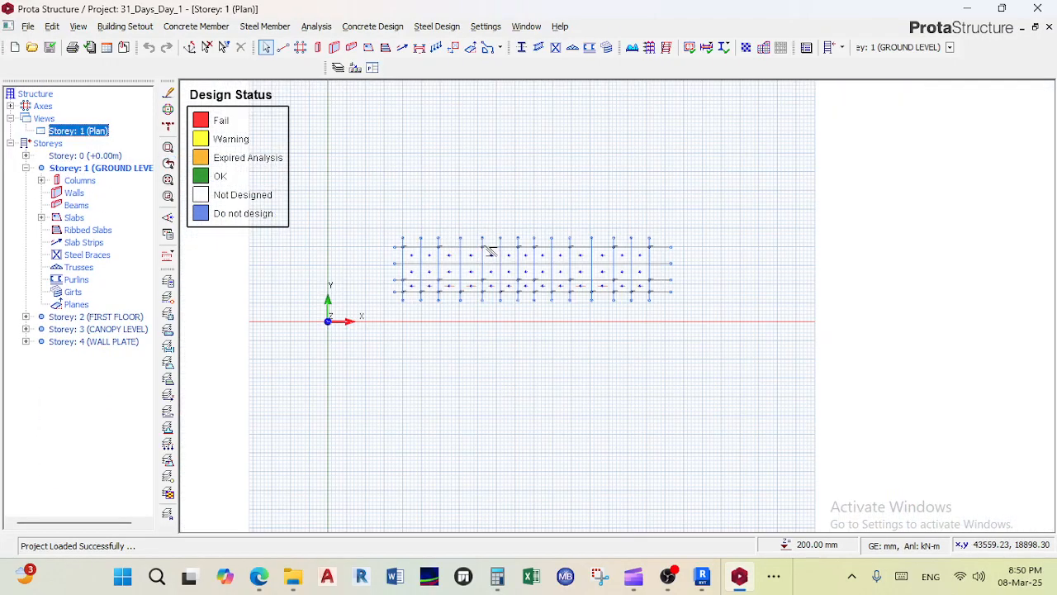
scroll(482, 164, "up", 6)
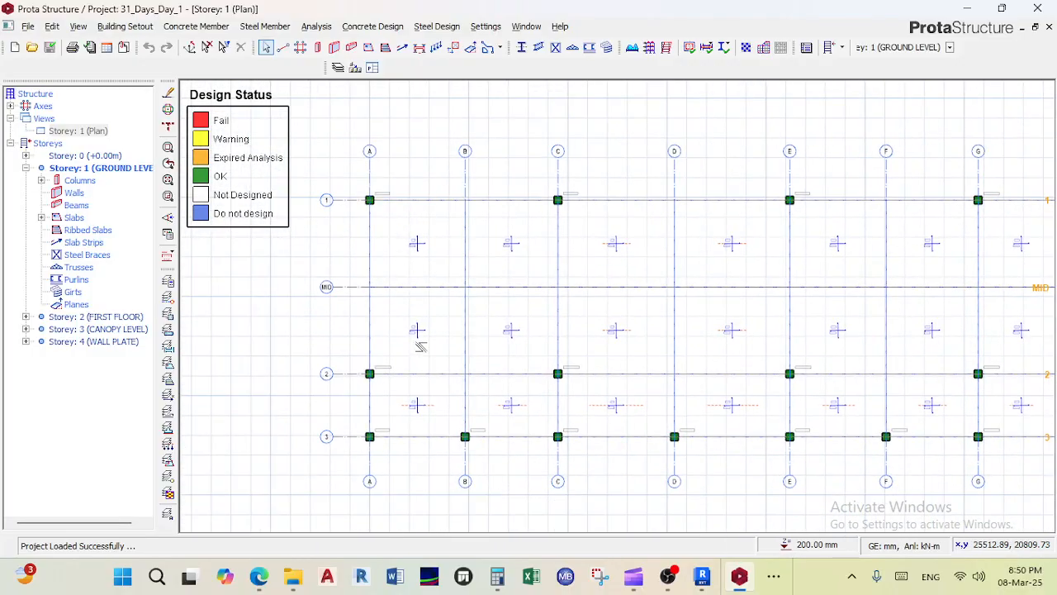
Step: Switch the Storey 1 view from plan to 3D and examine the whole building from its gable end, including the foundation-level columns
scroll(451, 248, "down", 1)
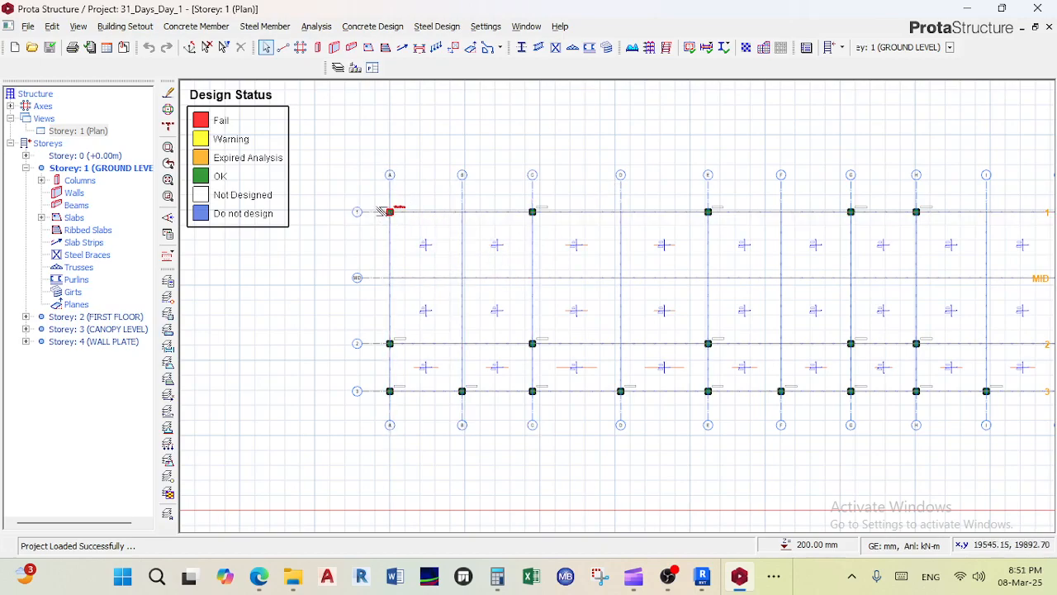
left_click(78, 131)
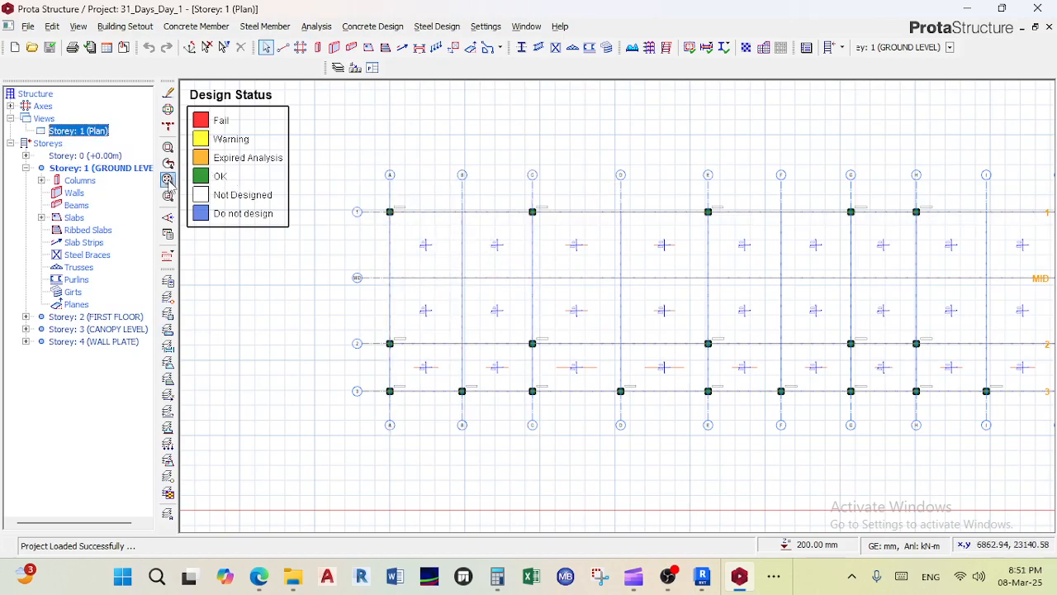
right_click(83, 138)
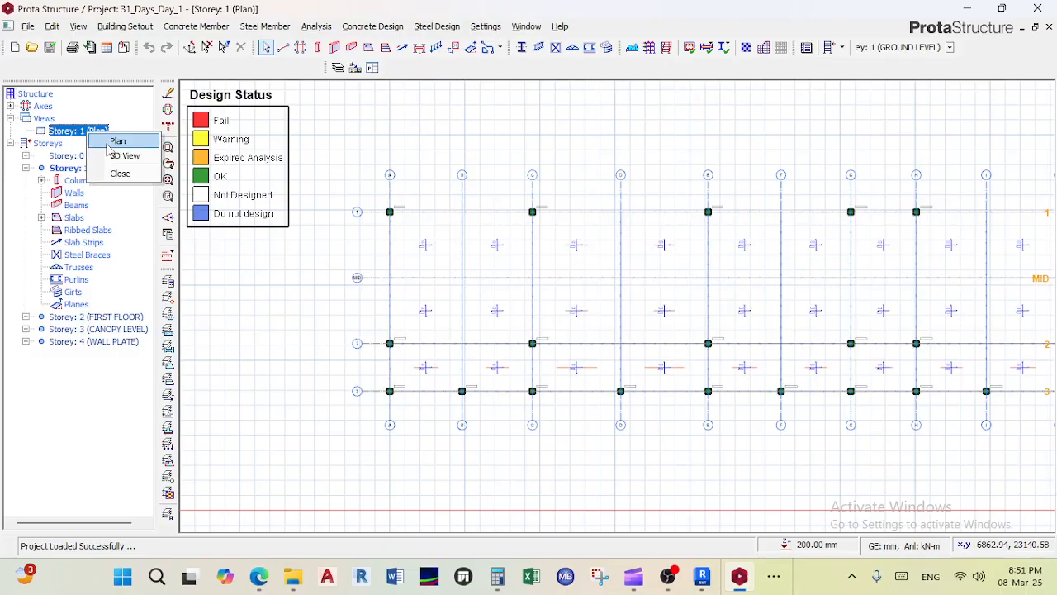
left_click(120, 156)
scroll(504, 289, "down", 3)
middle_click_drag(442, 281, 537, 281)
scroll(467, 373, "up", 3)
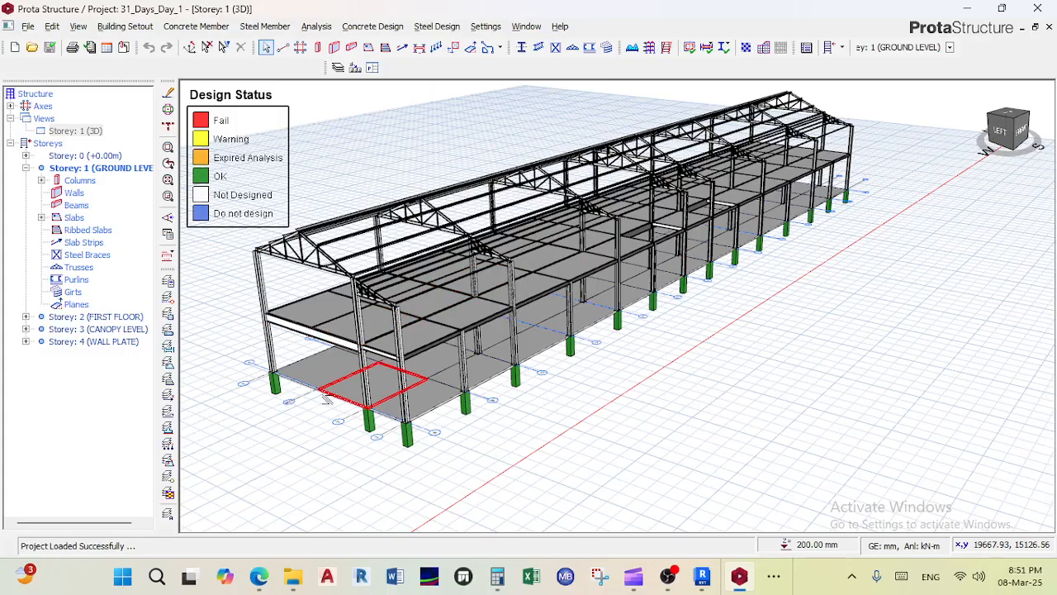
scroll(313, 330, "up", 2)
scroll(367, 413, "down", 5)
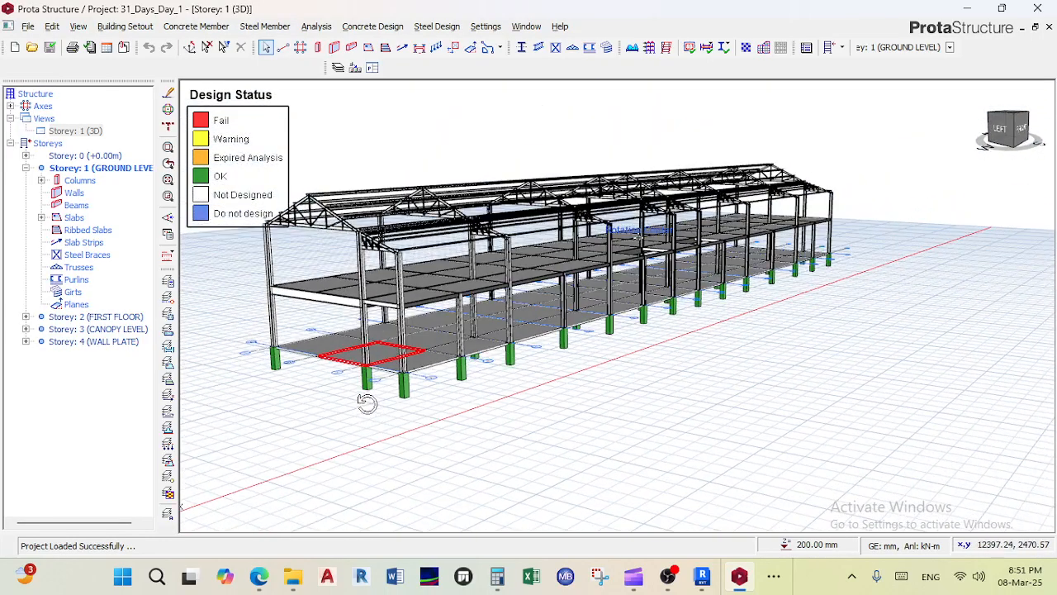
right_click_drag(367, 402, 372, 402)
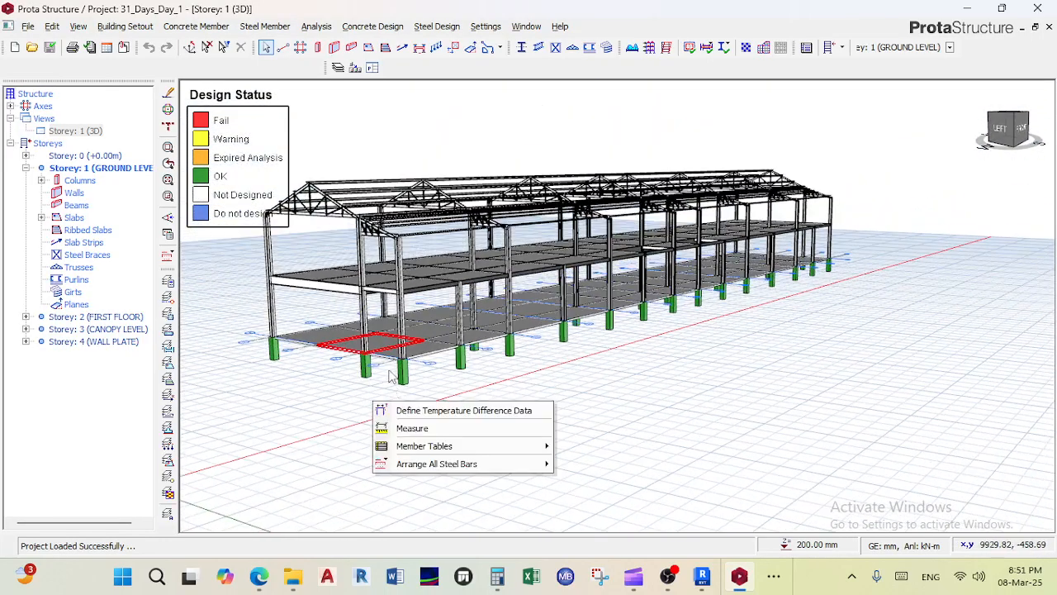
left_click(407, 299)
scroll(416, 330, "down", 3)
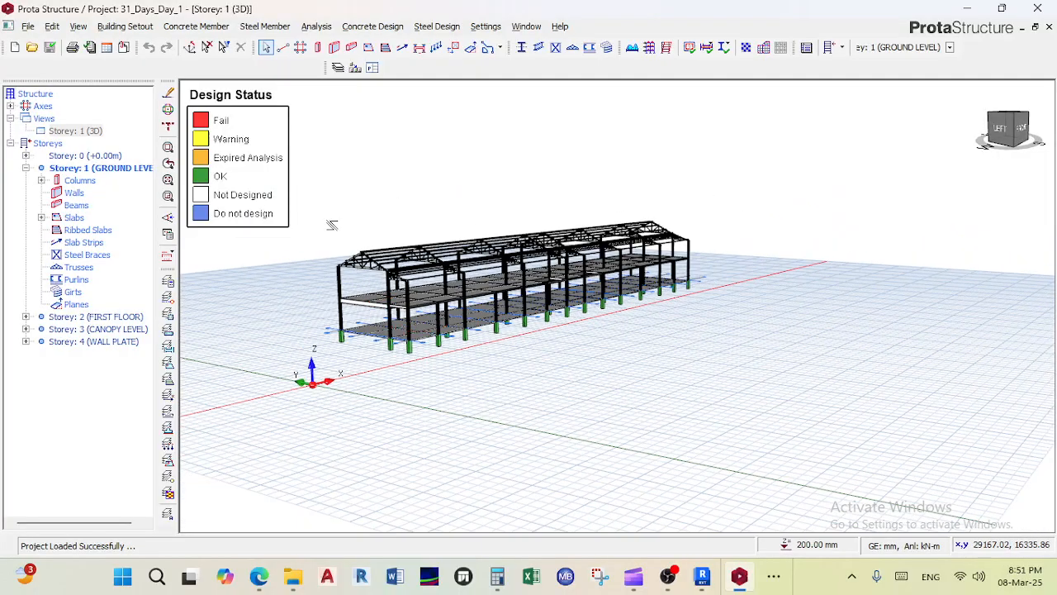
Step: Review the storey heights, levels and foundation depth in the storey settings, leaving them unedited
left_click(111, 27)
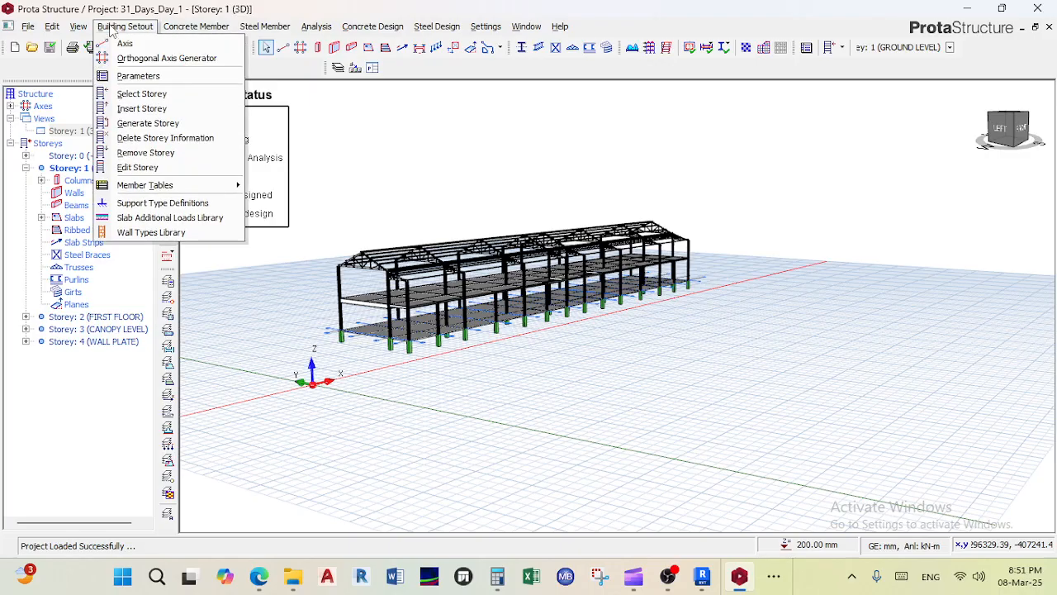
left_click(139, 168)
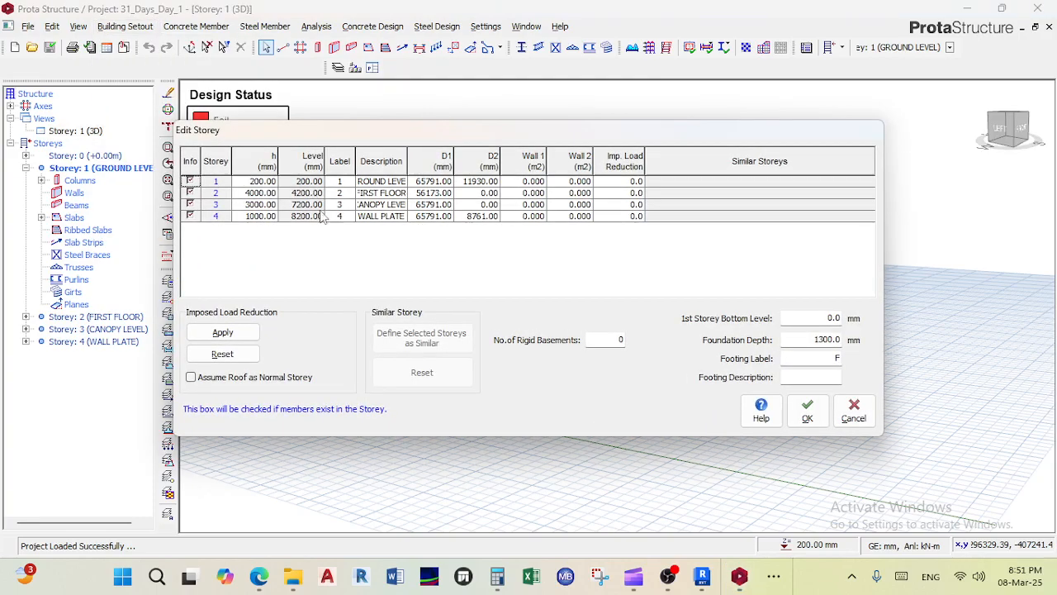
left_click(853, 411)
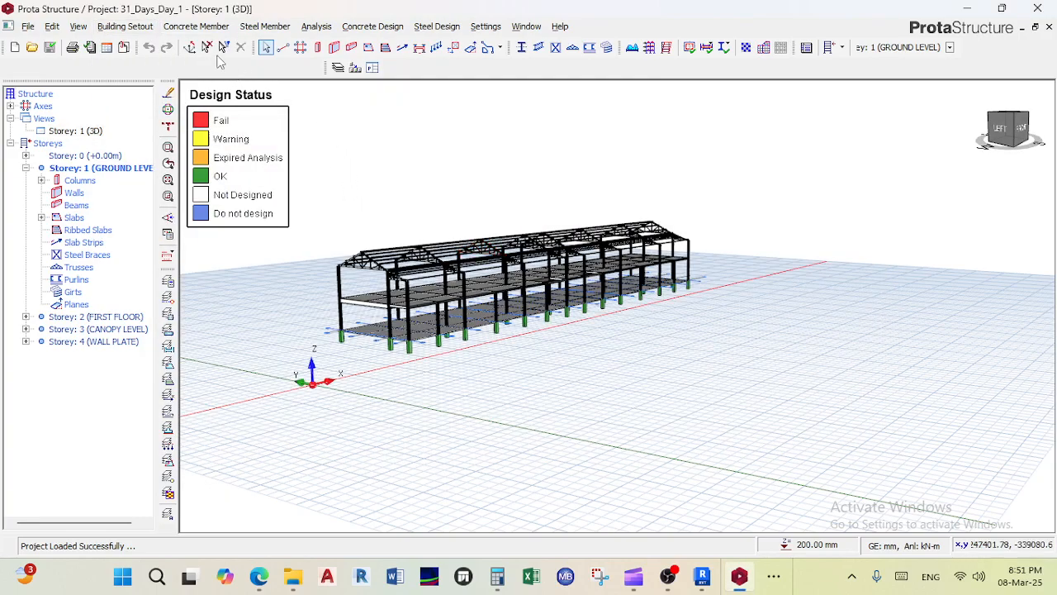
left_click(196, 25)
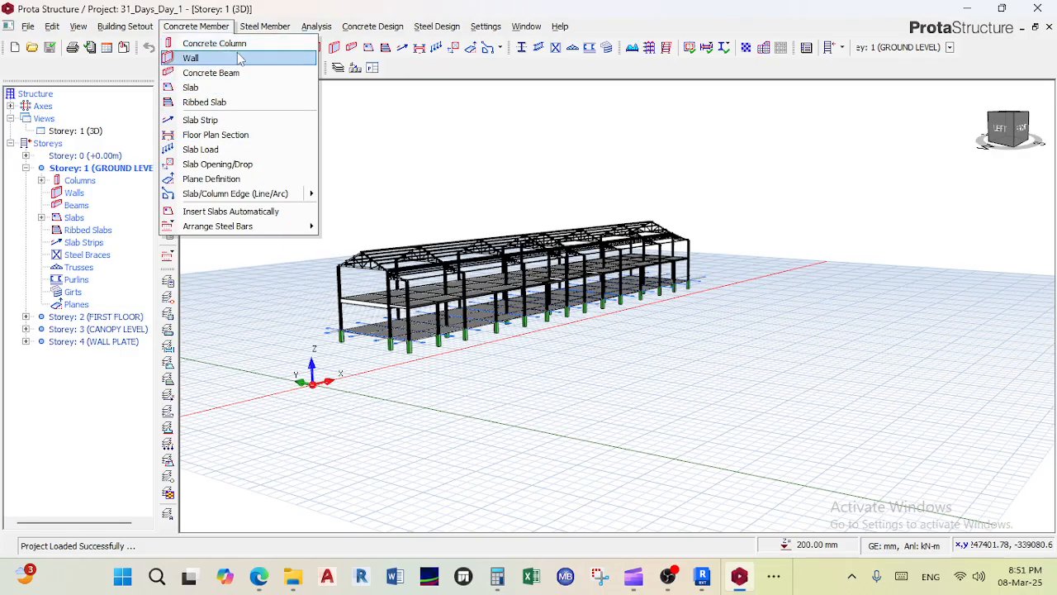
left_click(266, 27)
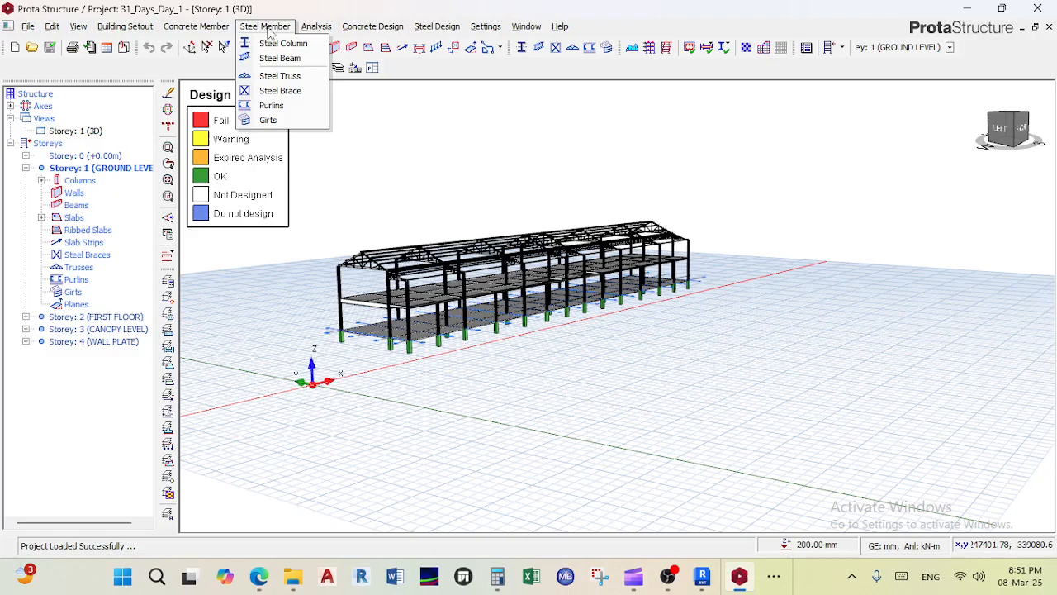
left_click(316, 26)
left_click(317, 26)
left_click(499, 133)
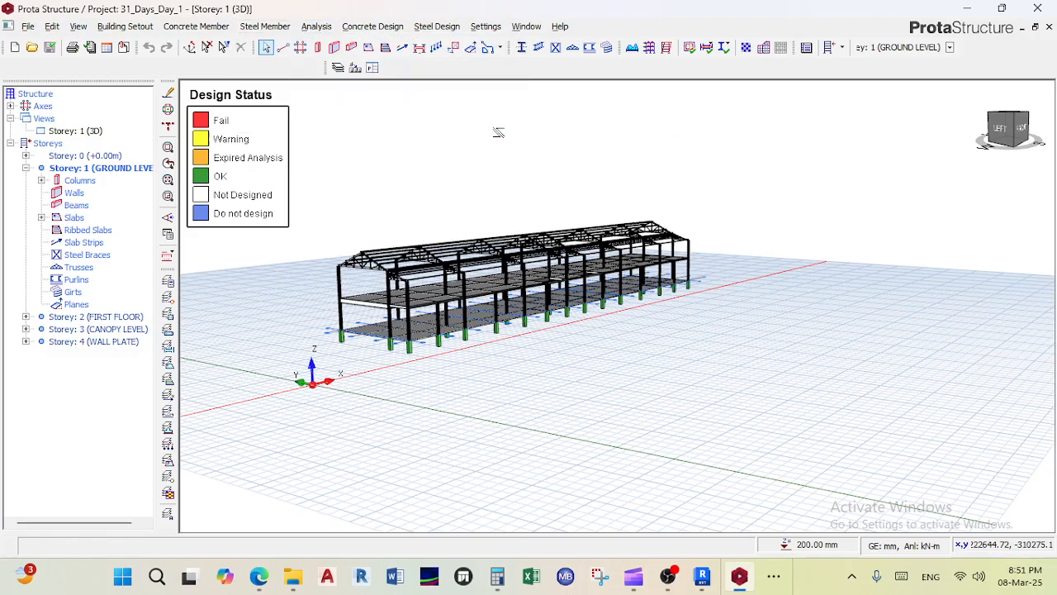
Step: Run the Building Model Check on all storeys with every check enabled, from the Building Analysis dialog
left_click(317, 26)
left_click(342, 59)
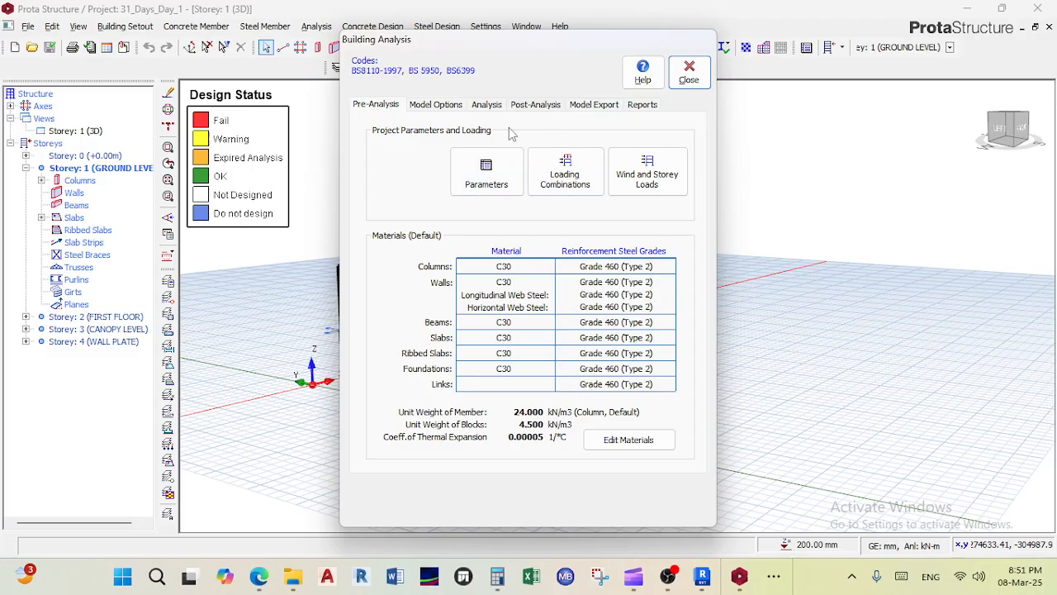
left_click(489, 106)
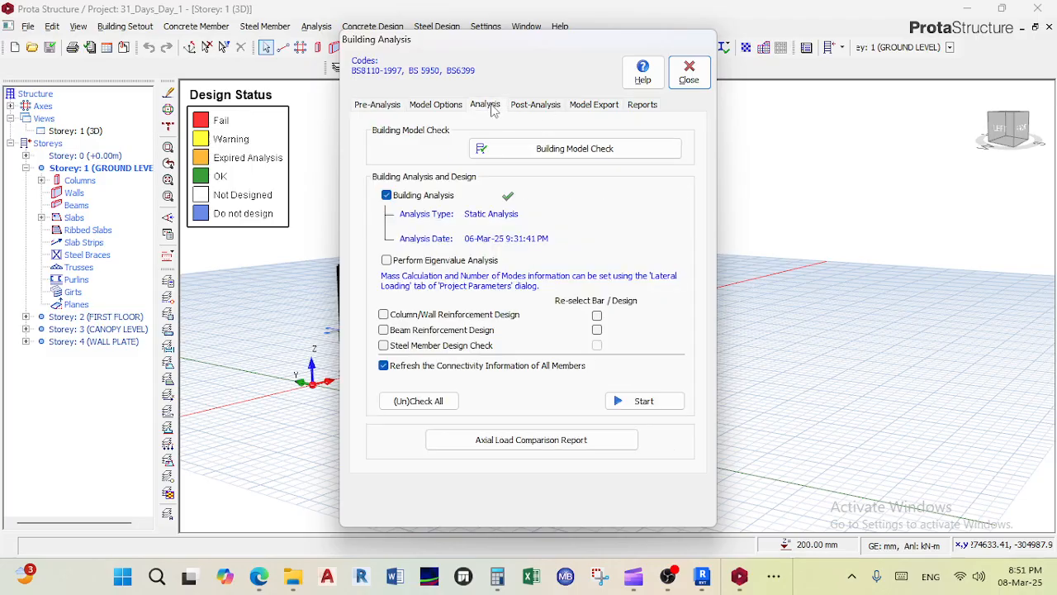
left_click(570, 150)
left_click(341, 514)
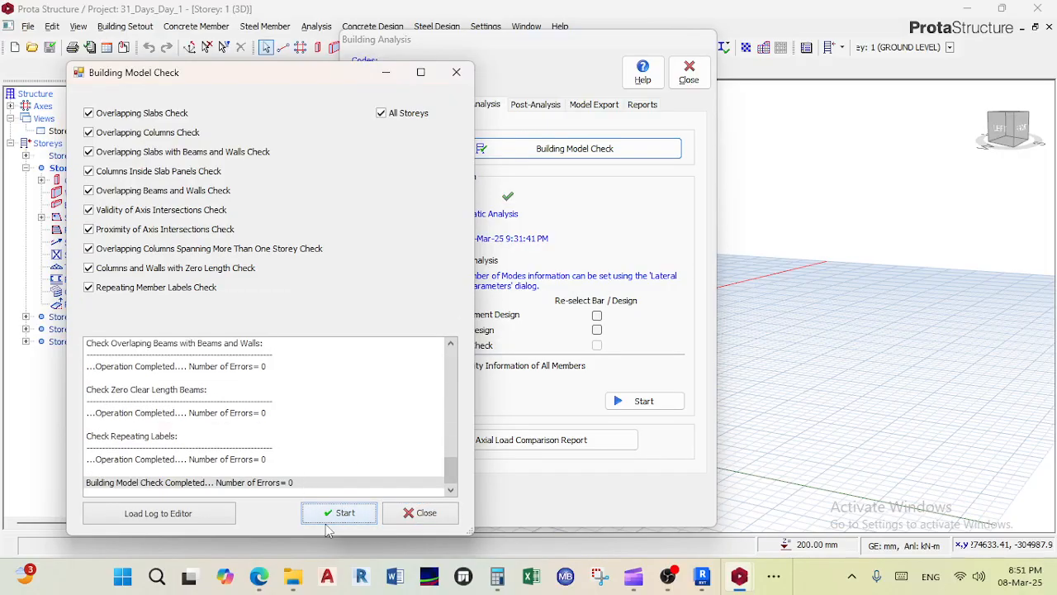
left_click(421, 513)
Step: Start the building analysis with column/wall reinforcement design, beam reinforcement design and steel member design check included, continuing past the reported model problems
left_click(415, 317)
left_click(425, 331)
left_click(429, 346)
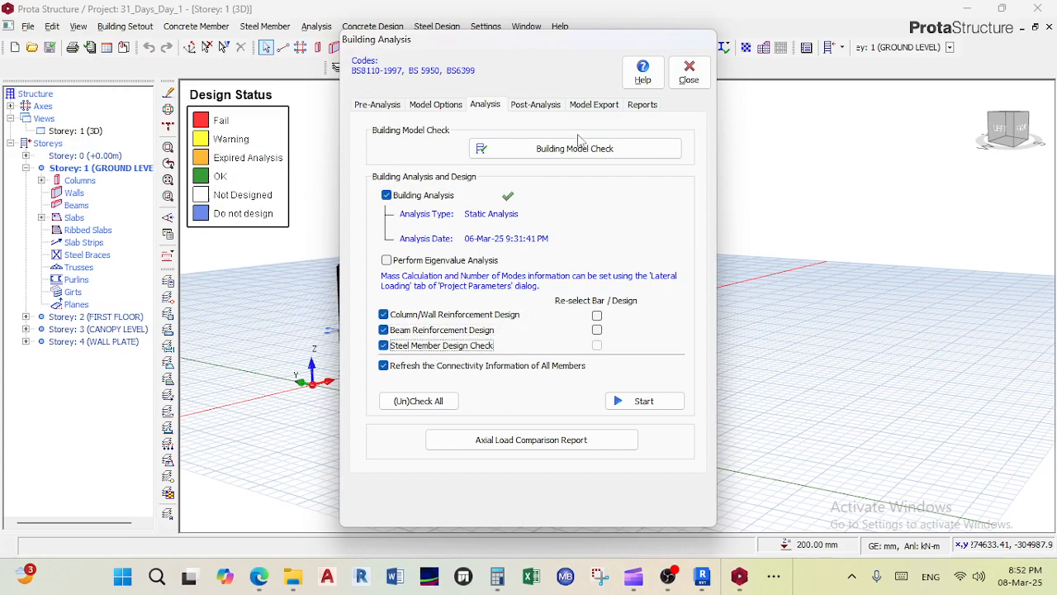
left_click(637, 404)
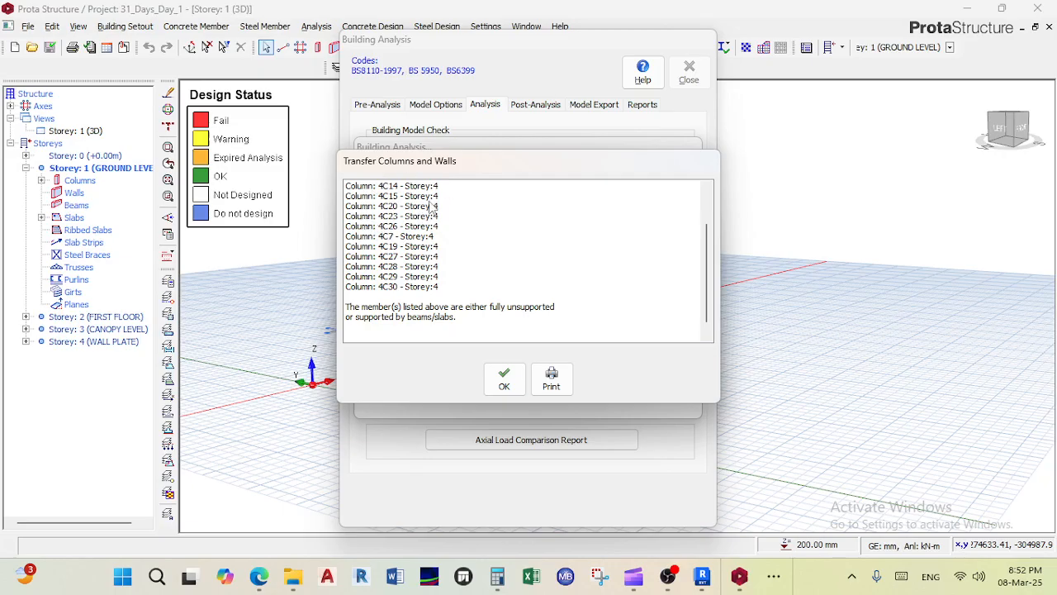
left_click(503, 379)
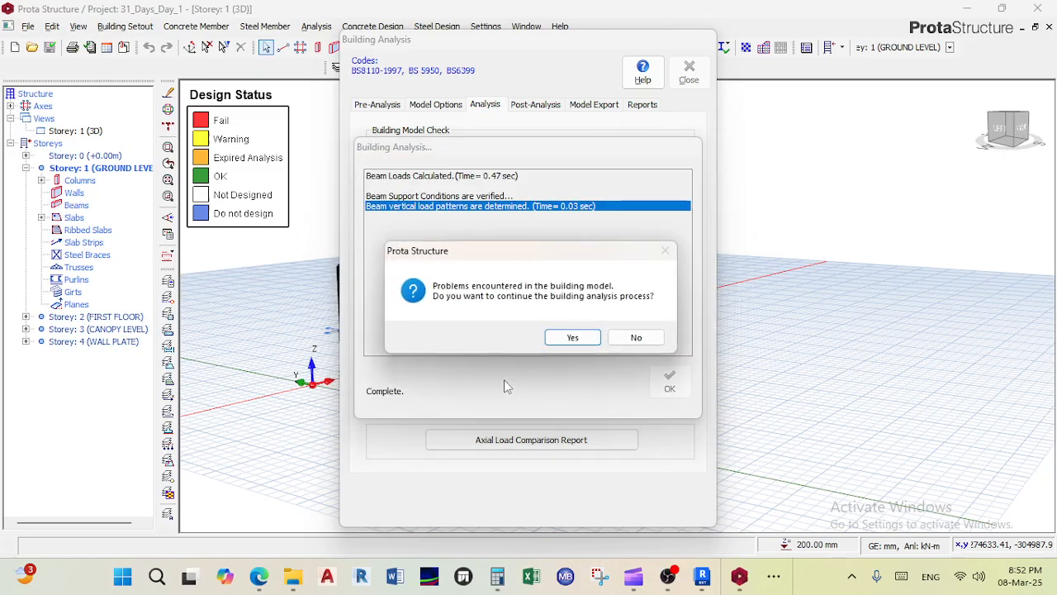
left_click(573, 338)
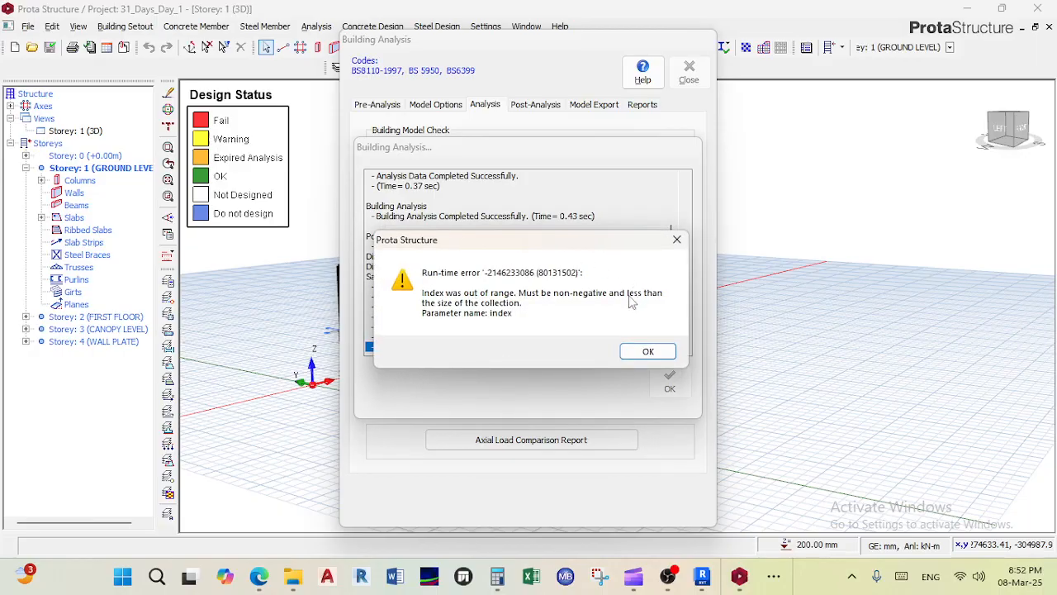
left_click(648, 351)
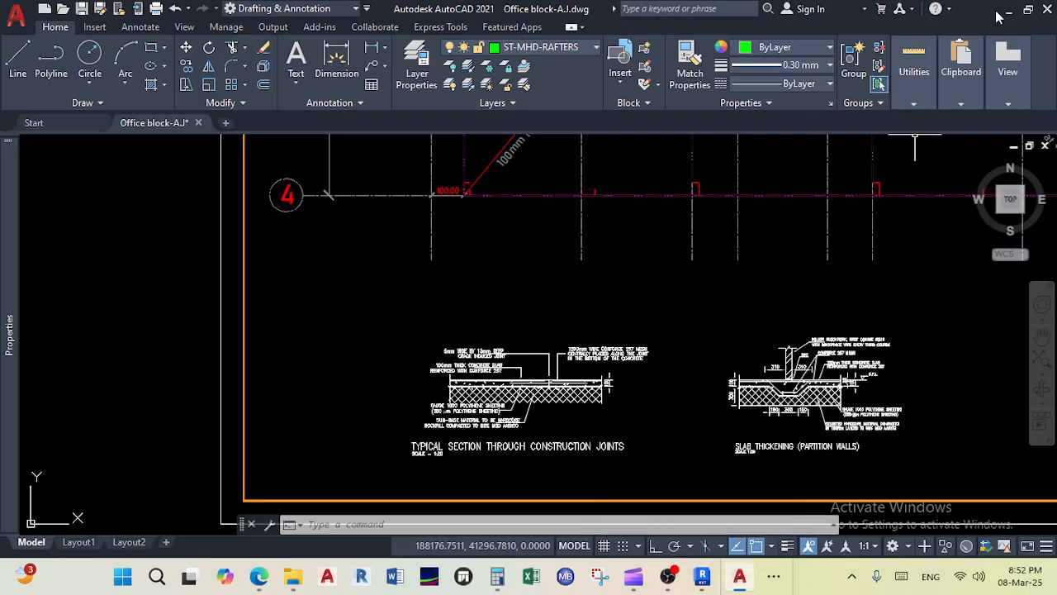
Step: Minimize the AutoCAD, file folder and browser windows, and relaunch ProtaStructure 2018 from the desktop as administrator
left_click(1008, 10)
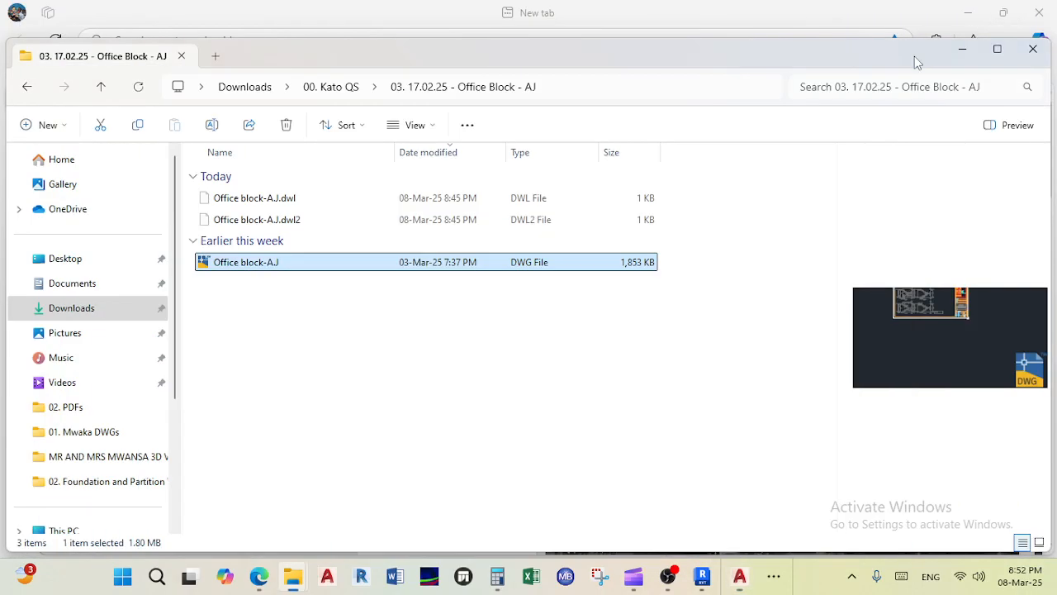
left_click(960, 50)
left_click(968, 12)
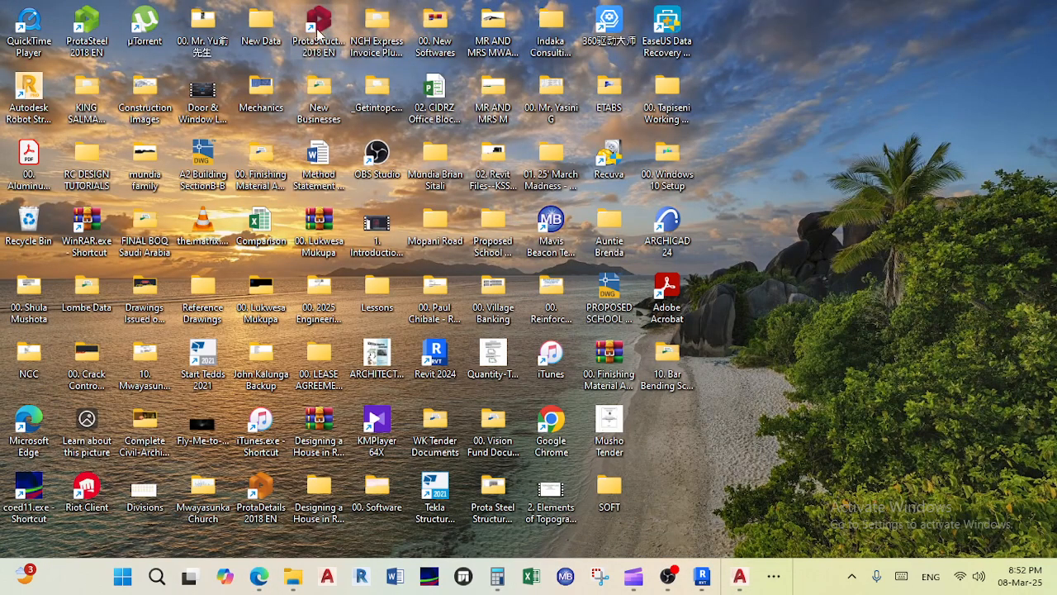
right_click(318, 31)
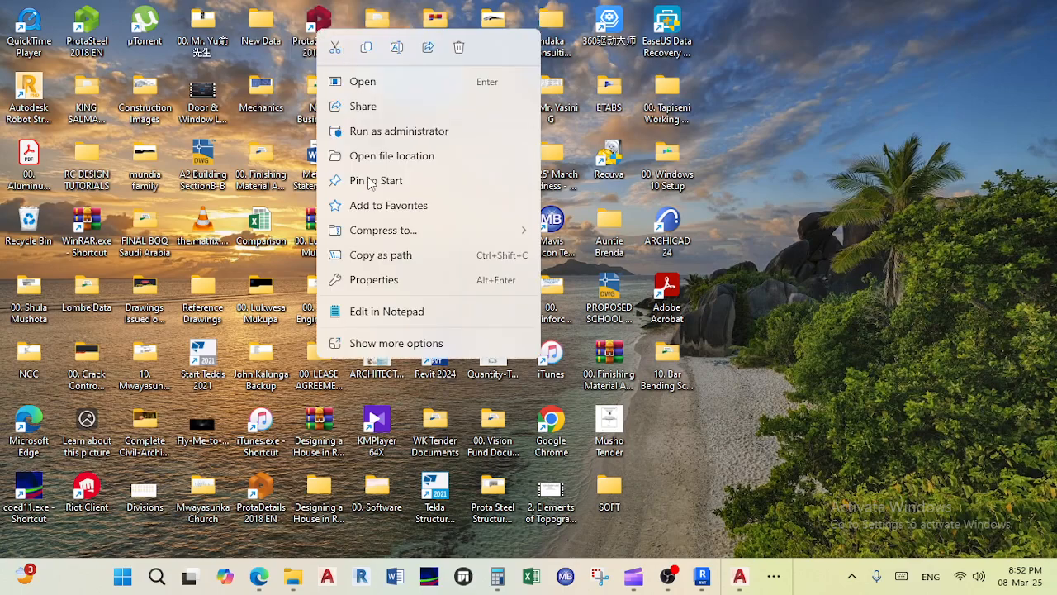
left_click(412, 139)
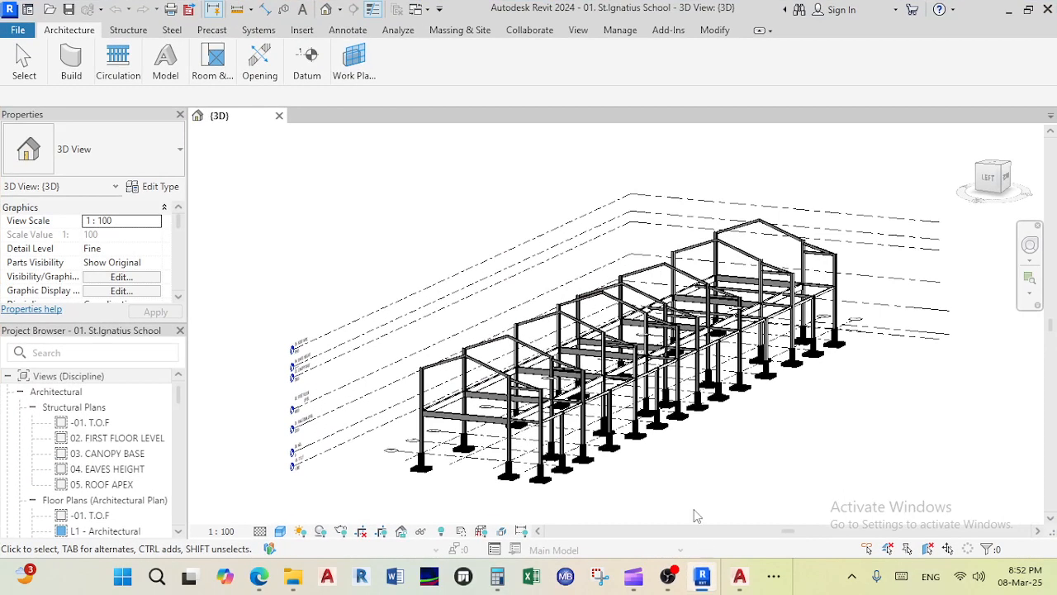
Step: Examine the St.Ignatius School 3D model in Revit, covering the overall steel frame and its footings from several angles
scroll(637, 315, "down", 2)
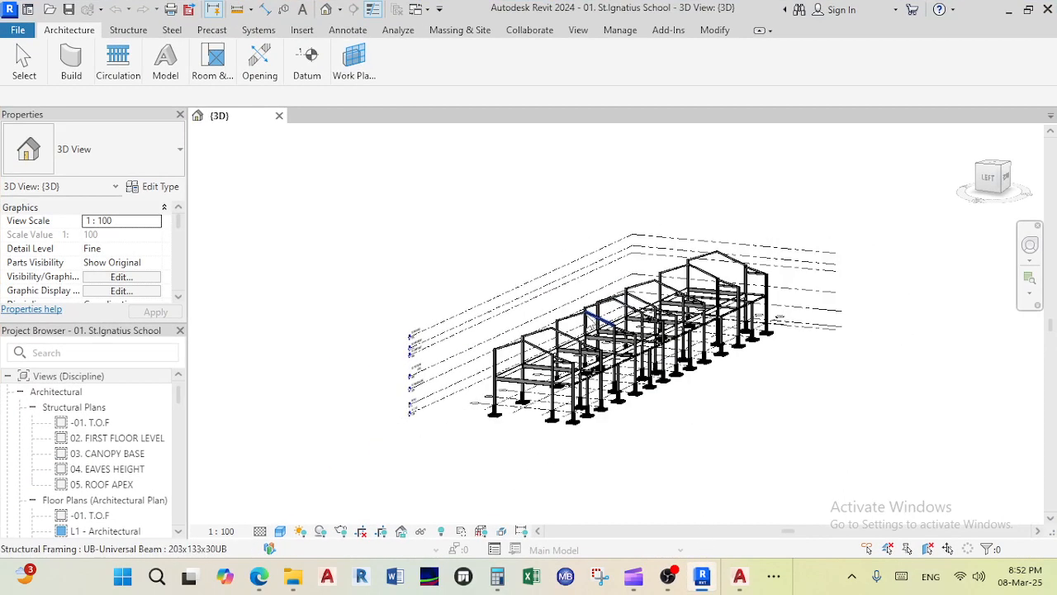
left_click(507, 398)
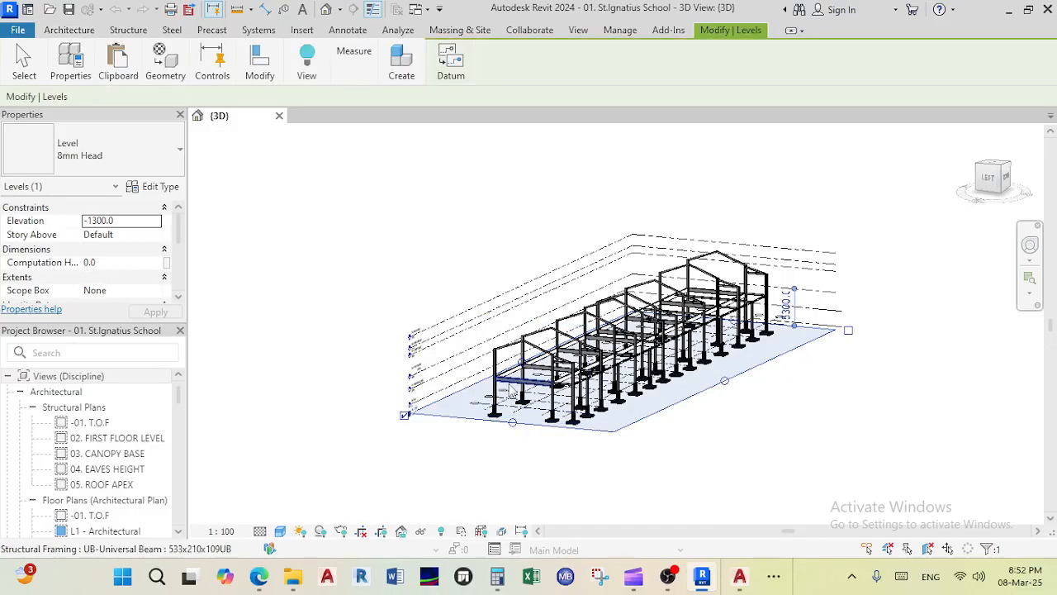
key("Escape")
middle_click_drag(460, 368, 469, 436, "shift")
middle_click_drag(533, 442, 554, 413, "shift")
scroll(597, 257, "up", 5)
middle_click_drag(596, 258, 608, 233, "shift")
middle_click_drag(598, 295, 585, 397)
Step: Inspect the end frames of the Revit model up close, checking the sloping rafter at the roof apex and its properties
scroll(582, 397, "up", 3)
scroll(581, 288, "down", 4)
scroll(716, 327, "up", 8)
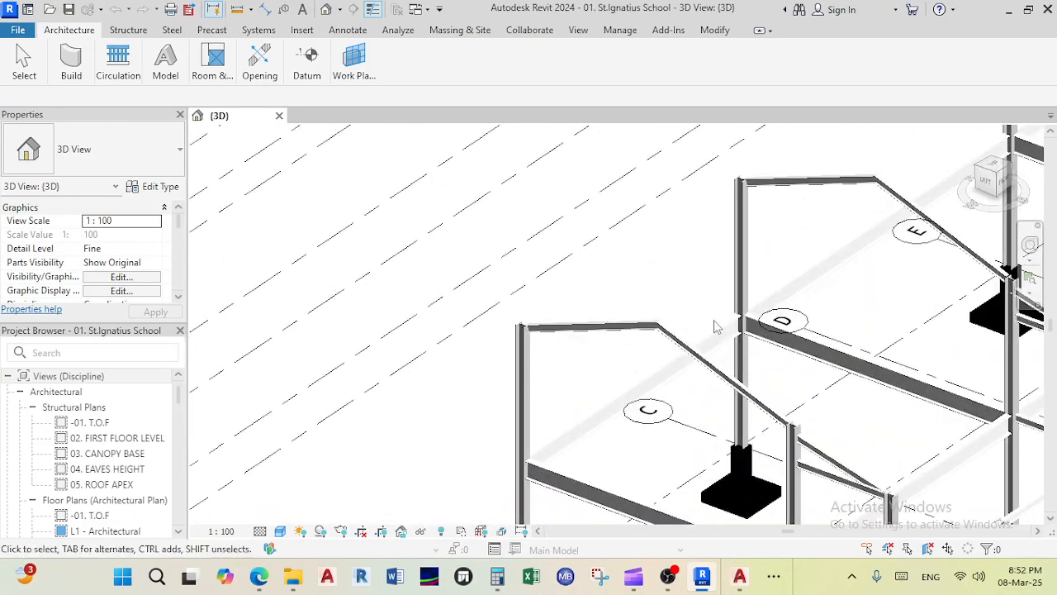
scroll(710, 322, "up", 8)
mouse_move(618, 281)
middle_mouse_down()
mouse_move(613, 290)
mouse_move(612, 275)
middle_mouse_up()
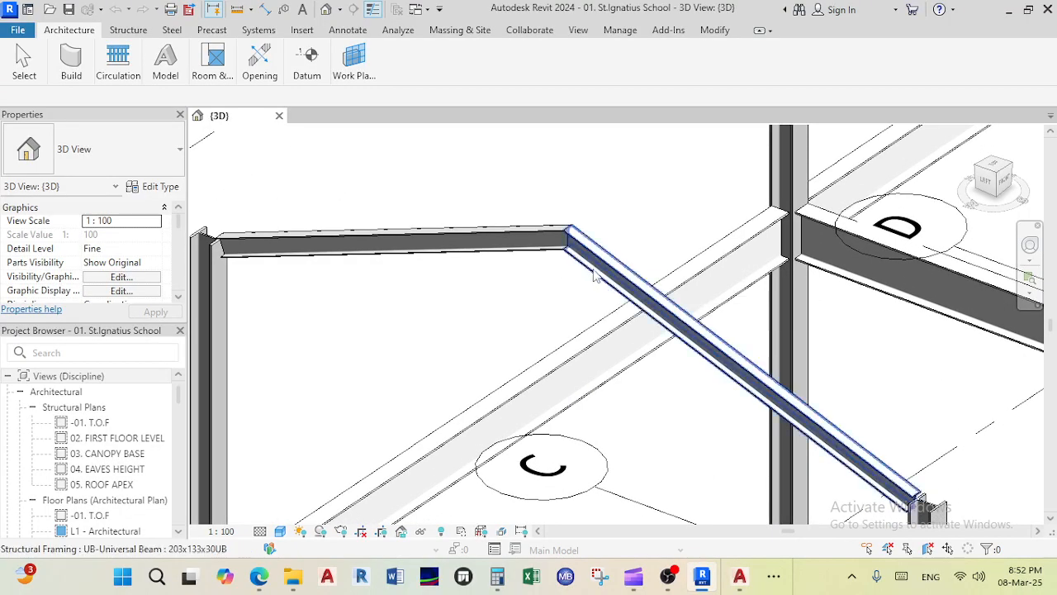
left_click(576, 244)
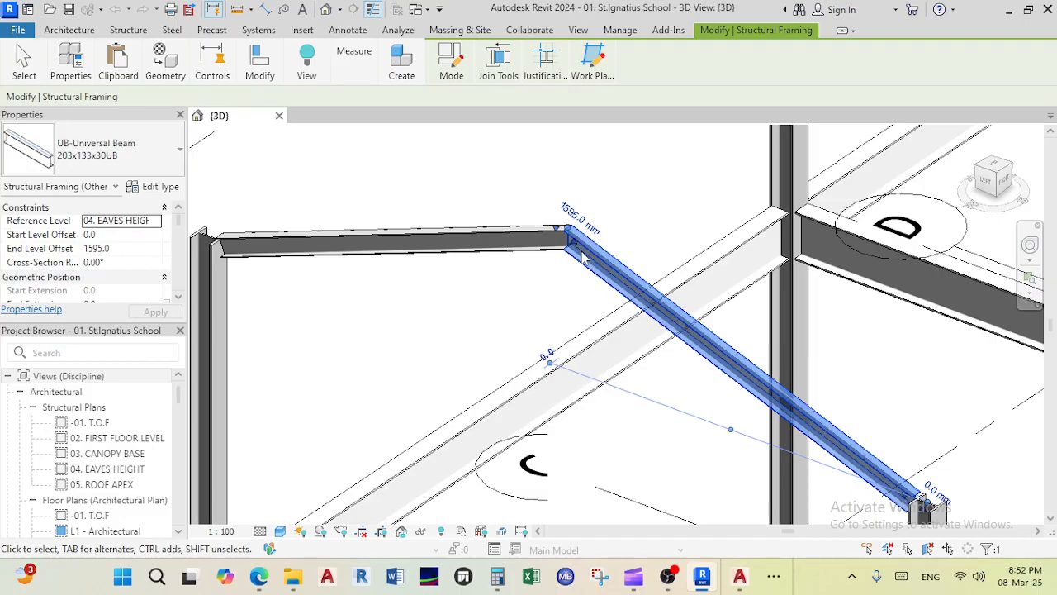
key("Escape")
scroll(579, 231, "down", 2)
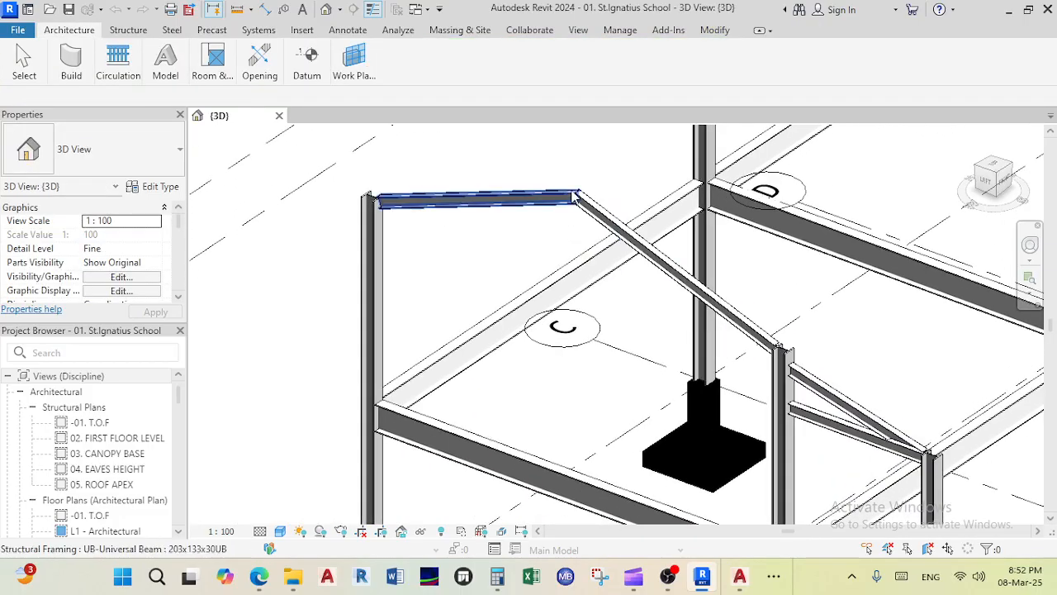
scroll(582, 213, "up", 1)
scroll(583, 213, "down", 5)
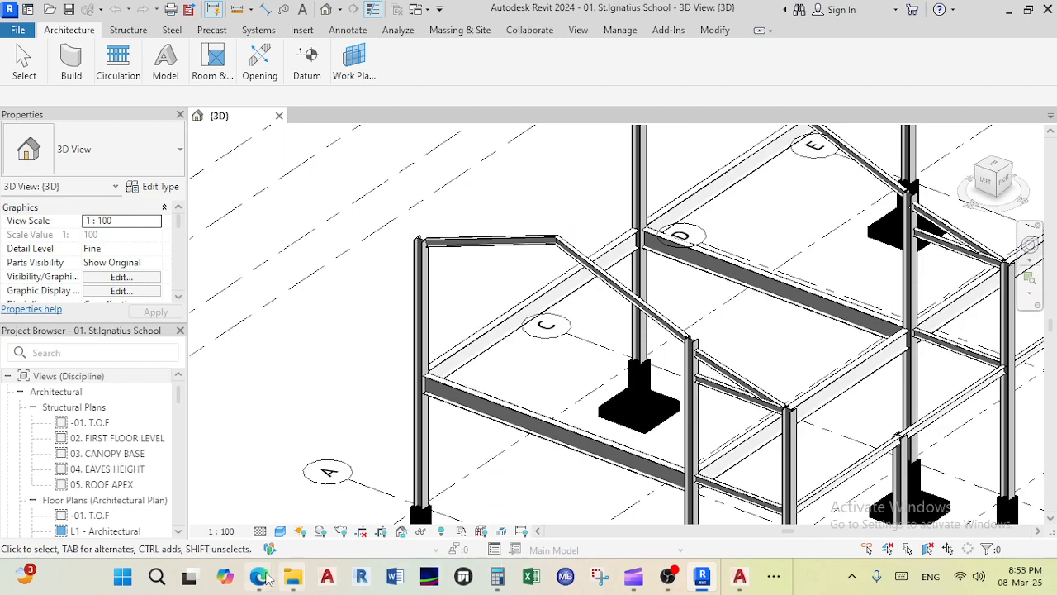
Step: Check the participants in the Teams meeting in Edge and return to the Revit model
mouse_move(265, 582)
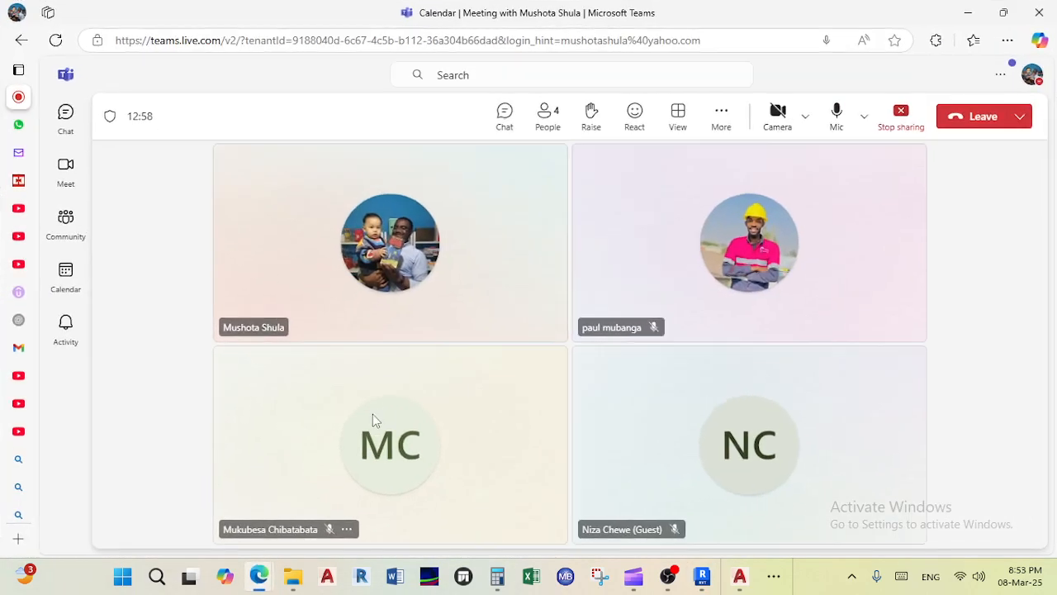
left_click(262, 508)
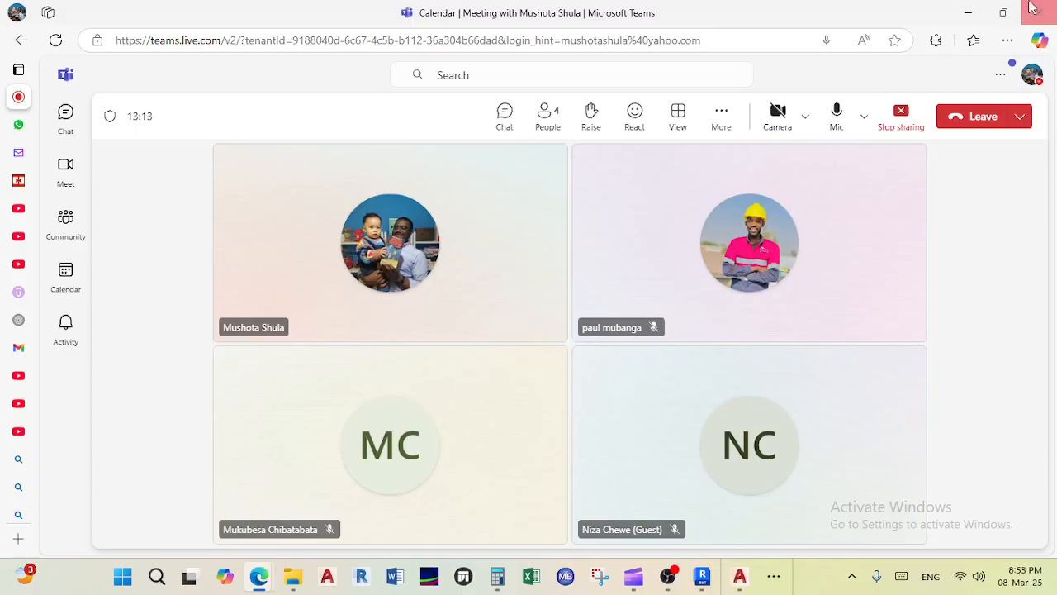
left_click(968, 12)
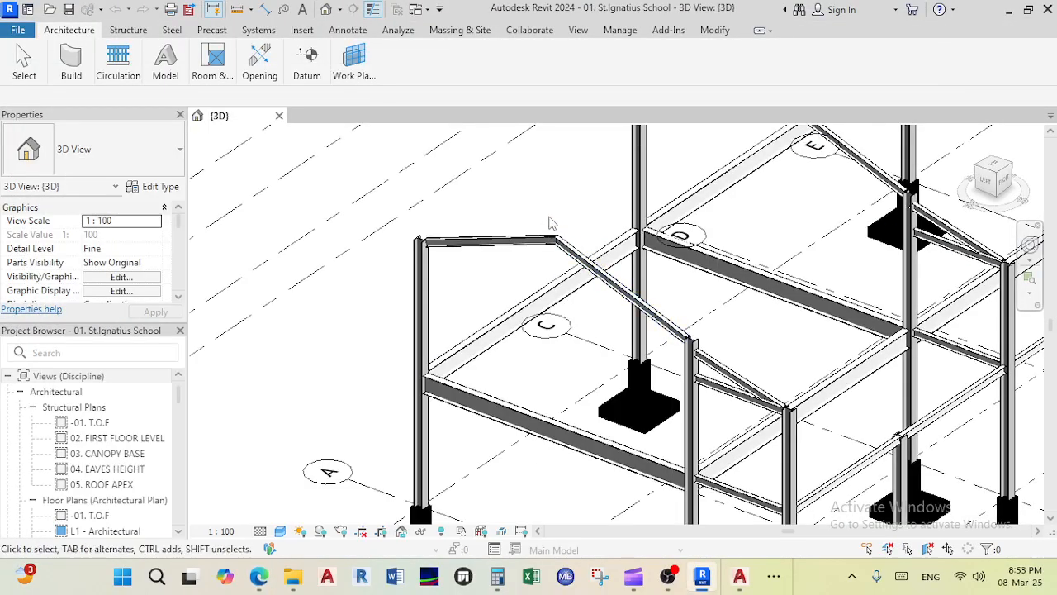
Step: Close the 03. 17.02.25 - Office Block - AJ folder window in File Explorer
scroll(507, 258, "up", 3)
scroll(603, 216, "up", 2)
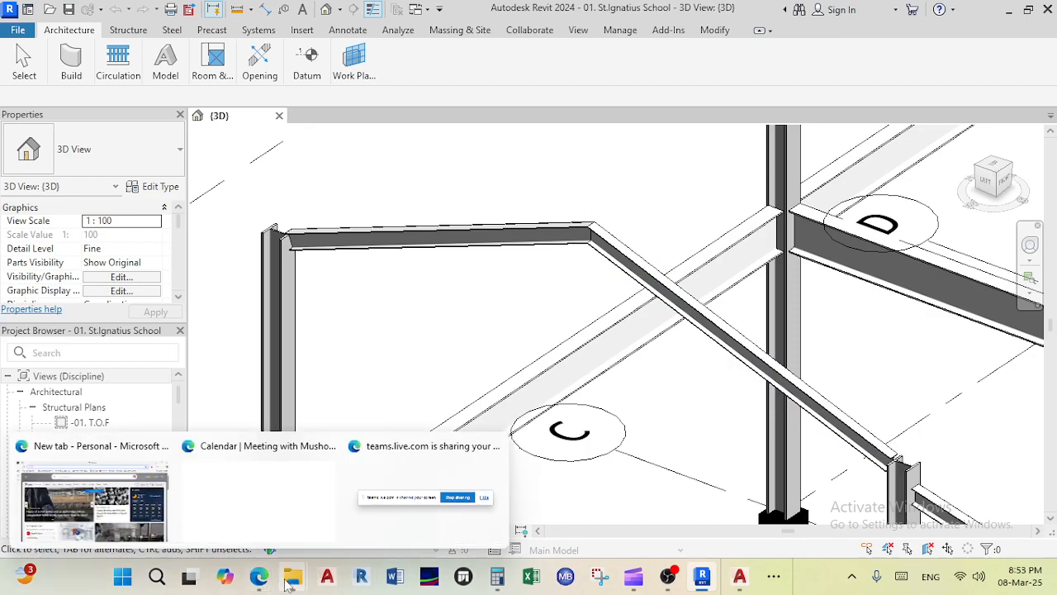
mouse_move(291, 584)
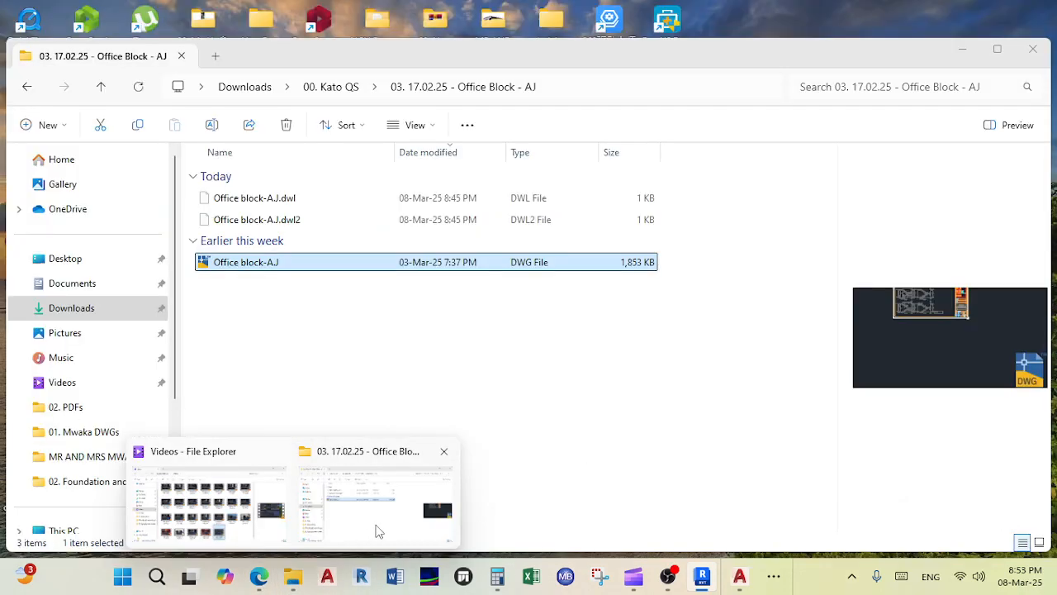
left_click(373, 526)
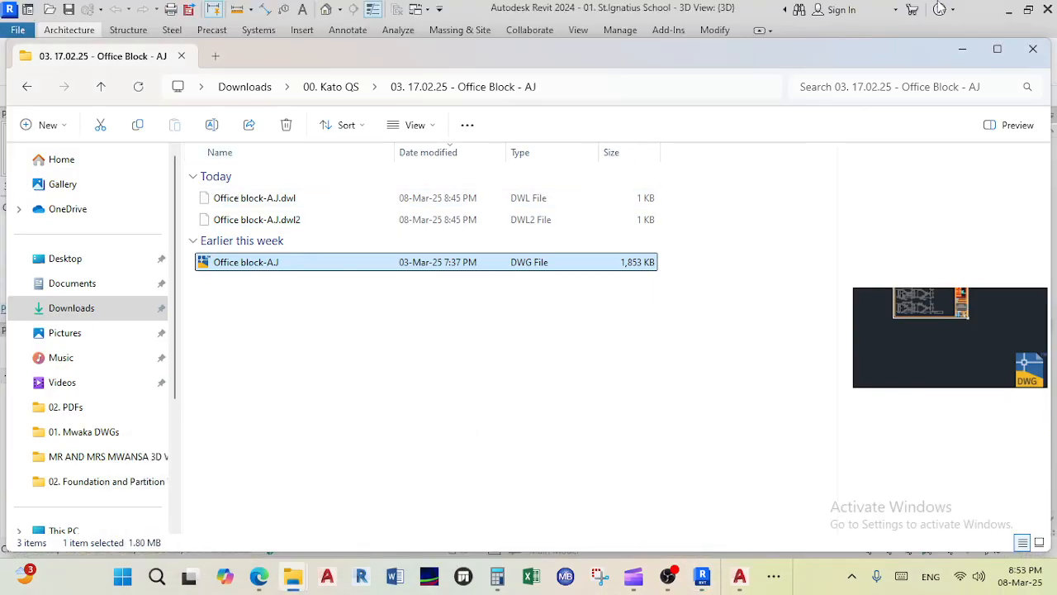
left_click(1033, 49)
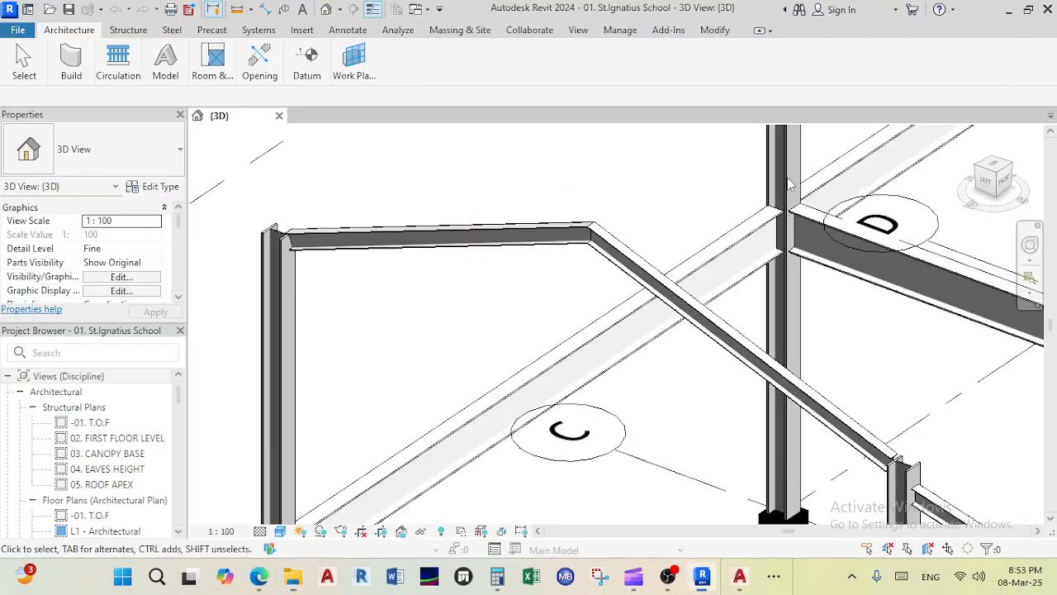
Step: Open the "01. 25' March Madness - 30 Days of Design" folder on the Desktop in File Explorer
left_click(291, 580)
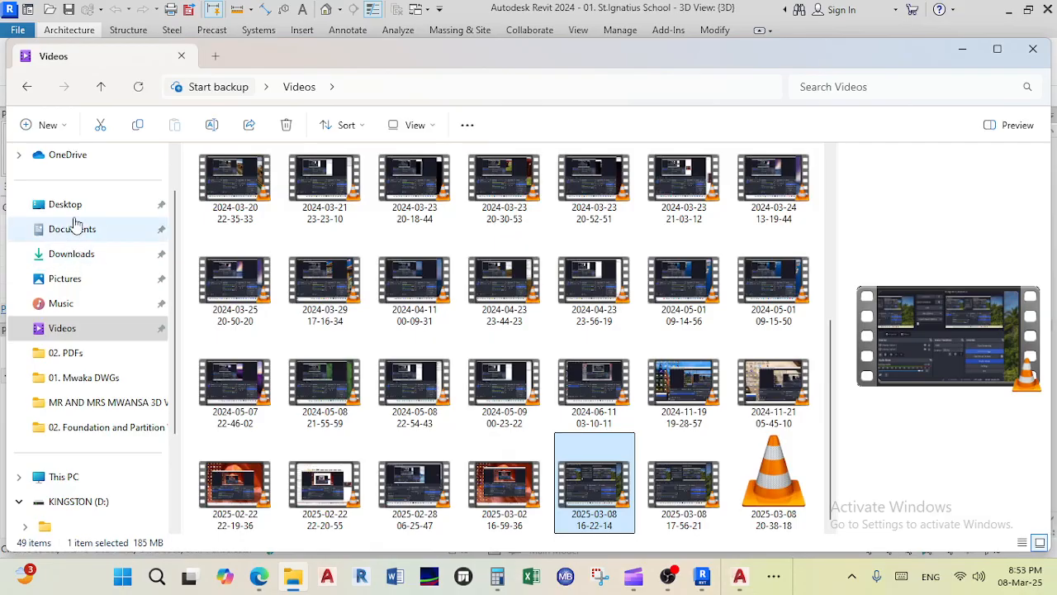
left_click(82, 482)
scroll(86, 300, "up", 2)
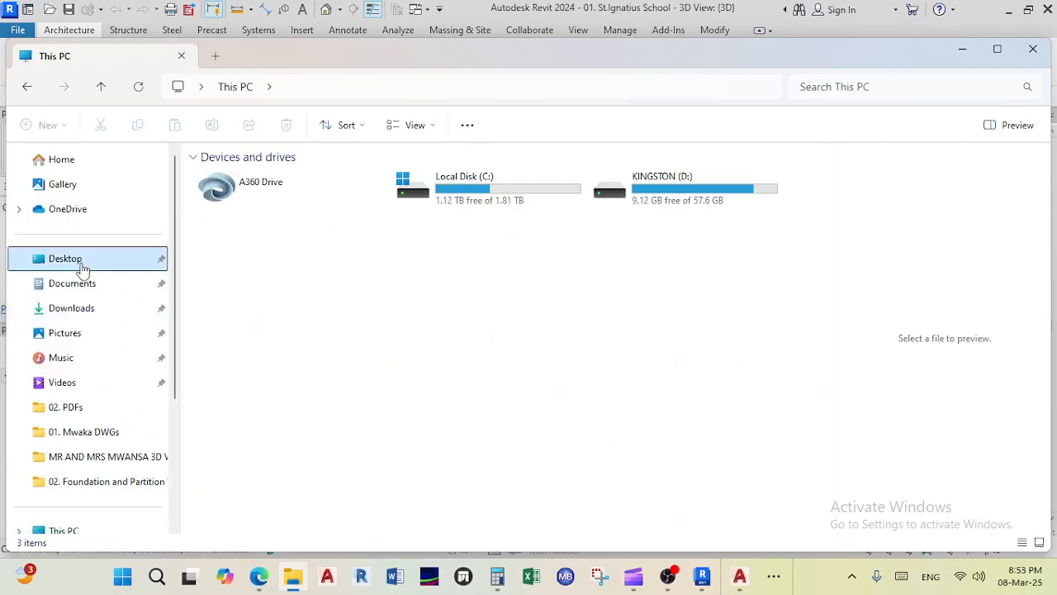
left_click(81, 264)
scroll(273, 442, "down", 4)
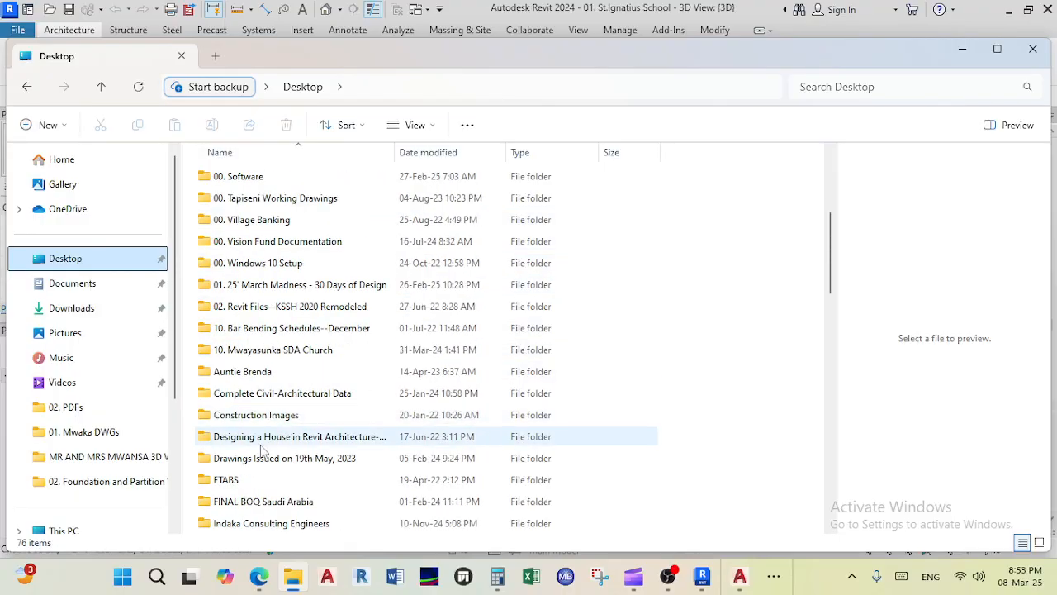
scroll(261, 453, "down", 2)
scroll(260, 446, "down", 1)
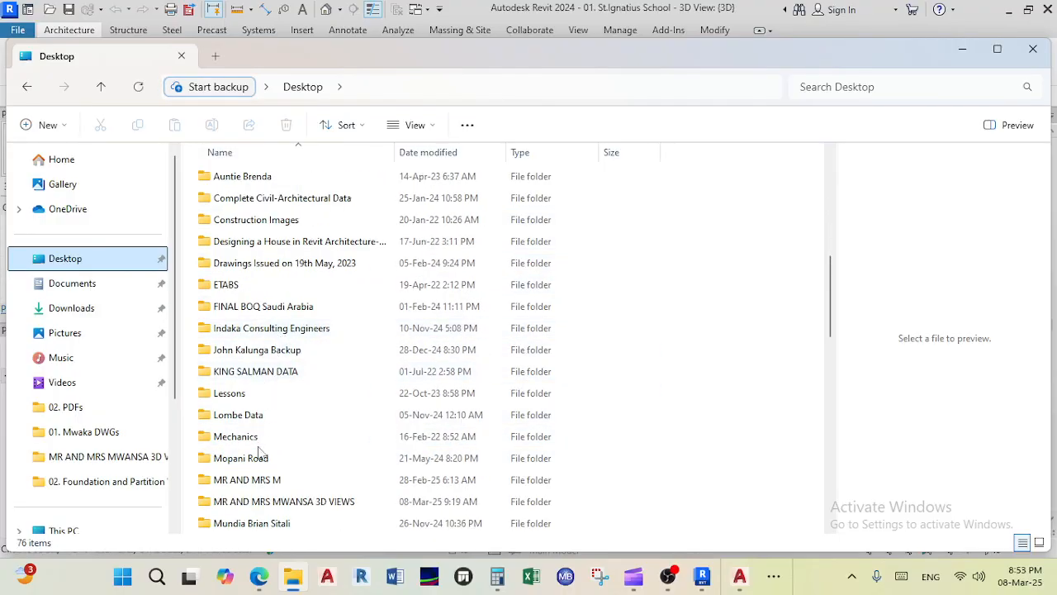
scroll(261, 450, "down", 2)
scroll(273, 429, "down", 2)
scroll(275, 423, "up", 6)
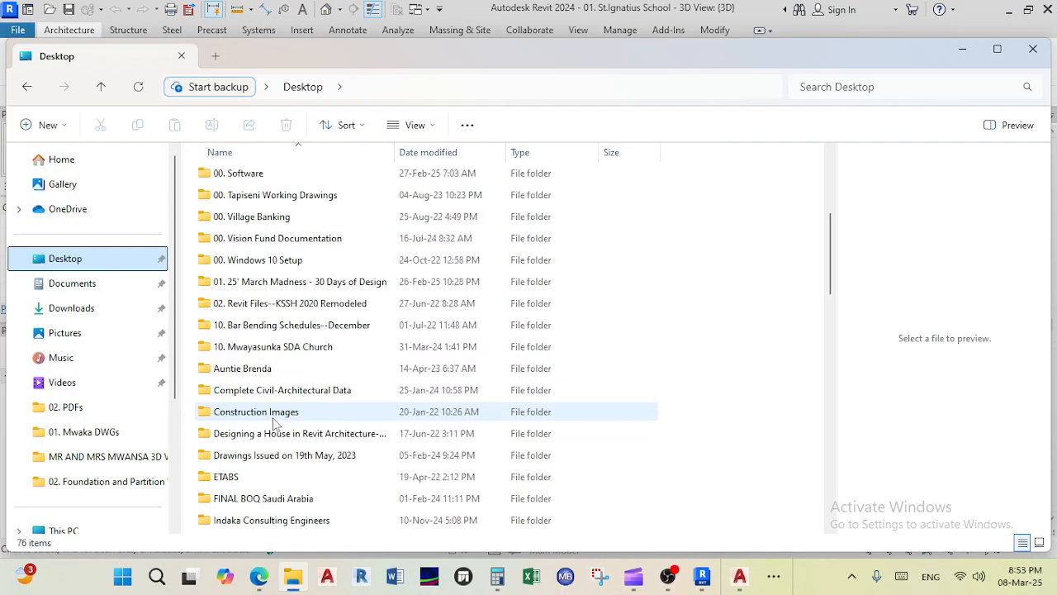
scroll(280, 413, "up", 3)
double_click(279, 411)
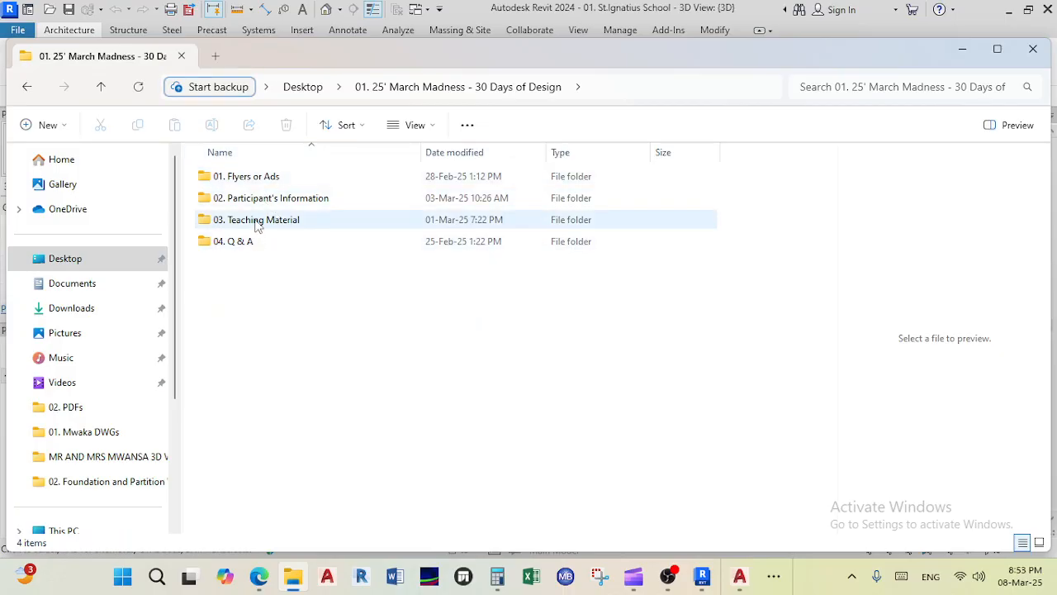
Step: Go through 03. Teaching Material, Classified and St. Ignatius School to the 01. DWGs folder
double_click(256, 220)
double_click(266, 200)
double_click(267, 176)
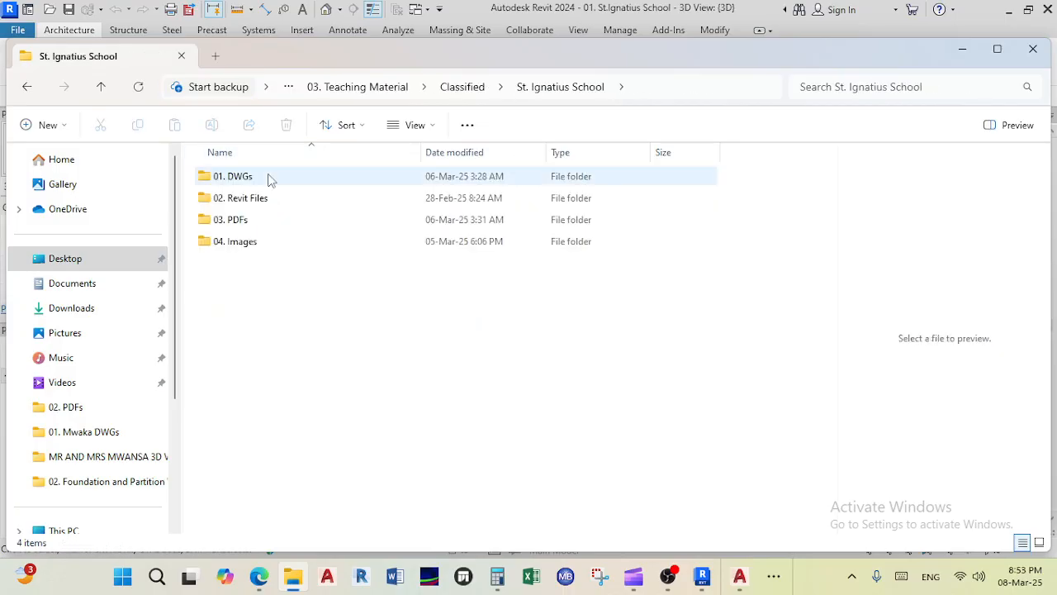
double_click(264, 181)
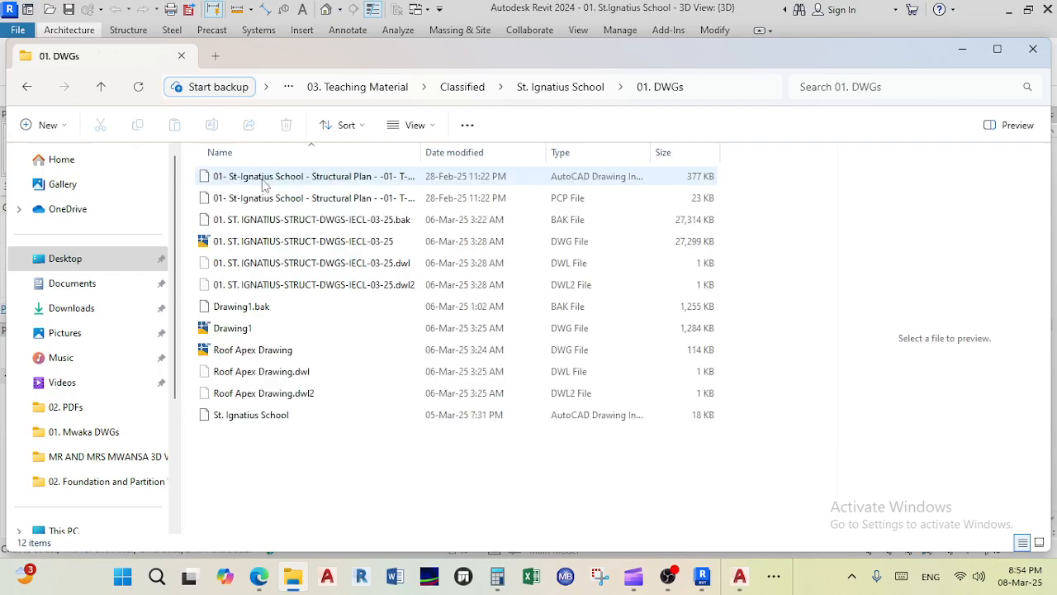
Step: Open the 01. ST. IGNATIUS-STRUCT-DWGS-IECL-03-25 drawing in AutoCAD and close the Office block-AJ drawing without saving its changes
double_click(273, 241)
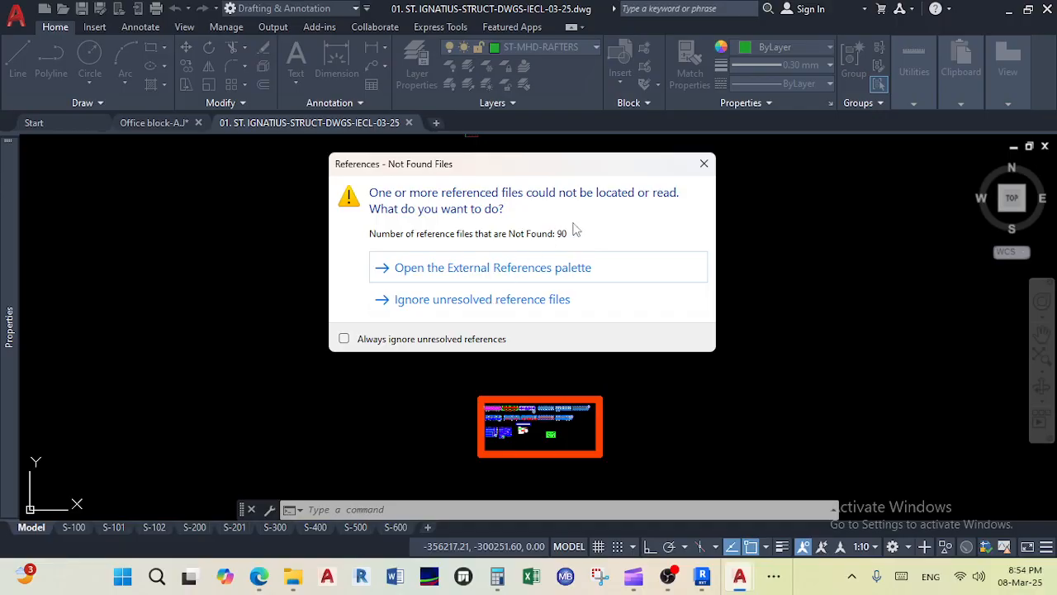
left_click(704, 166)
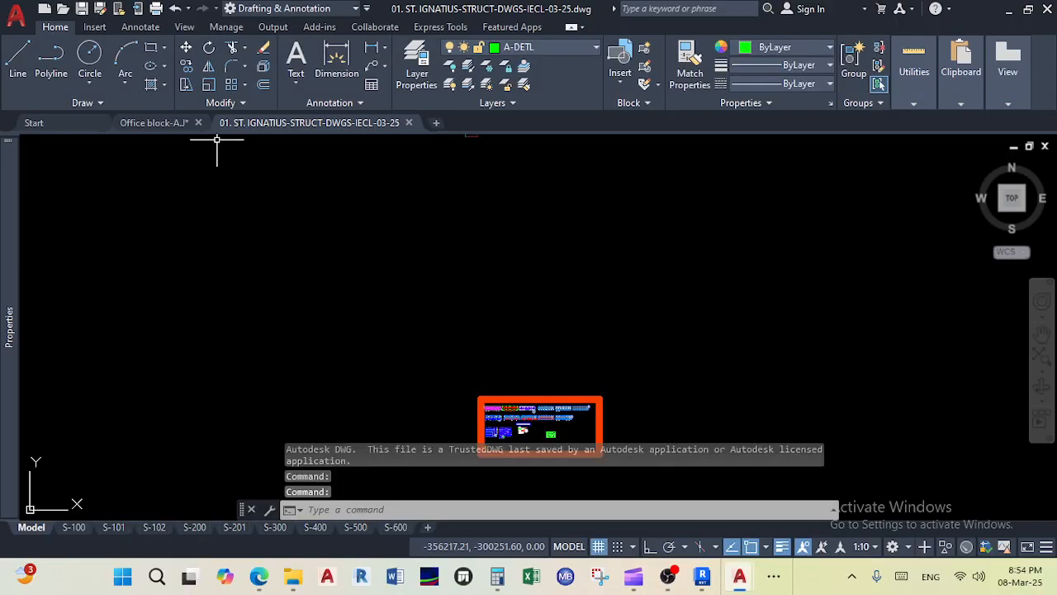
left_click(198, 122)
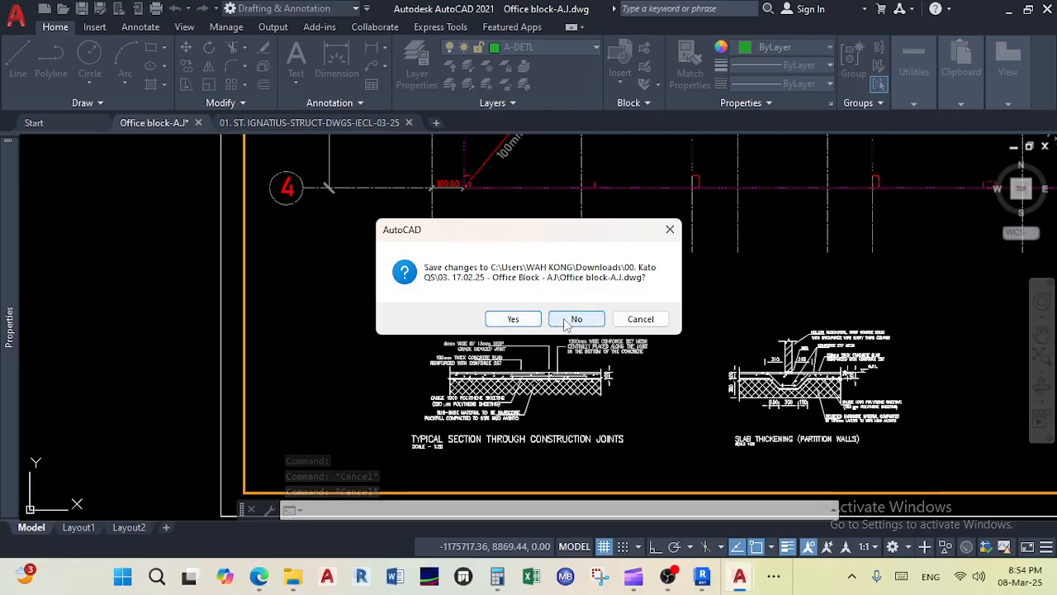
left_click(576, 318)
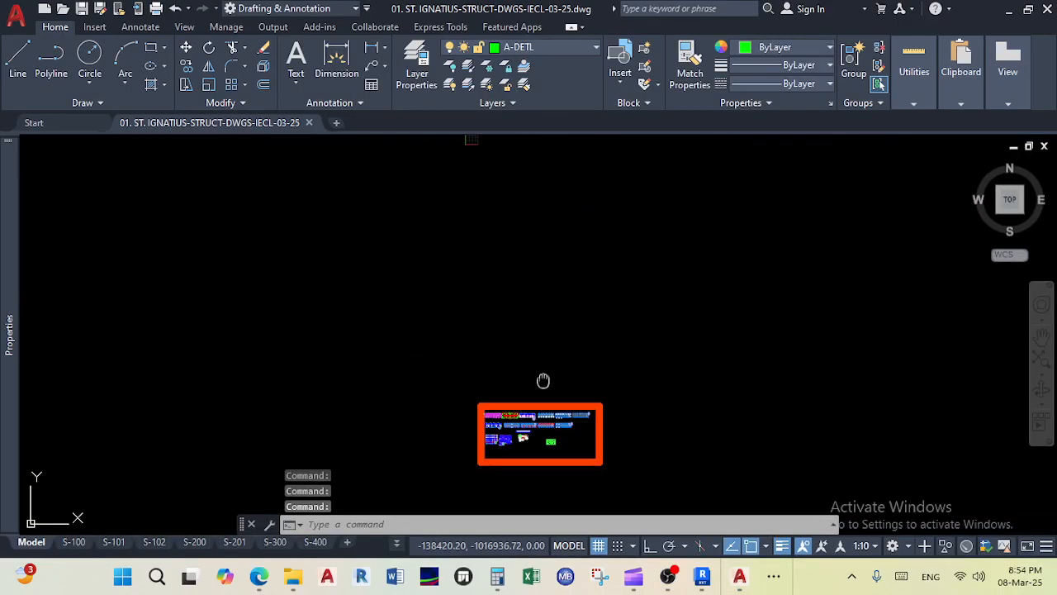
Step: Dimension the full width of the strip footing on grid line 1 of the foundation plan, where it meets footing F5
scroll(534, 330, "up", 6)
scroll(456, 279, "up", 10)
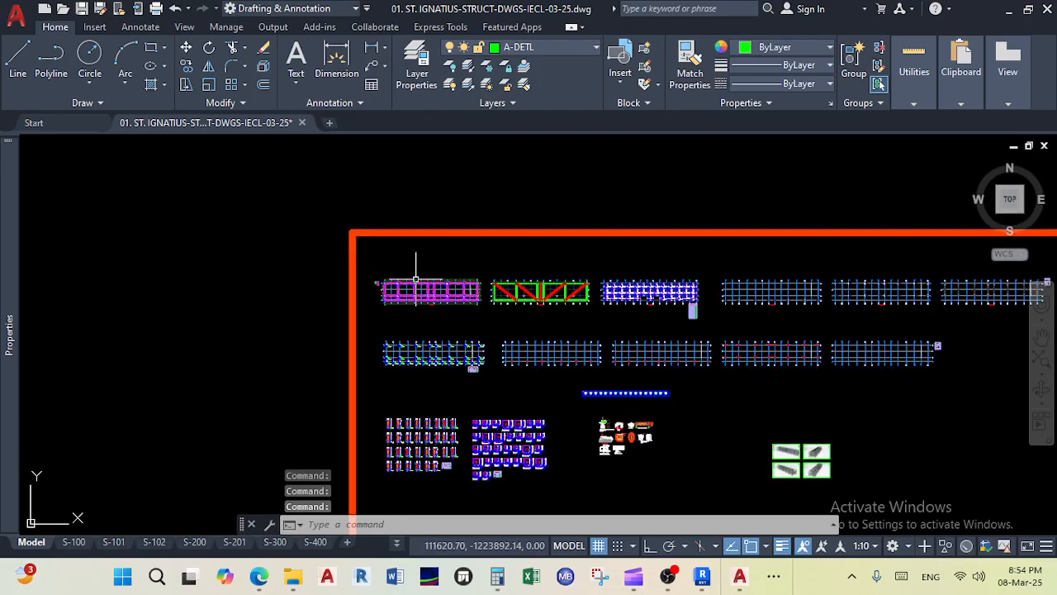
scroll(383, 305, "up", 5)
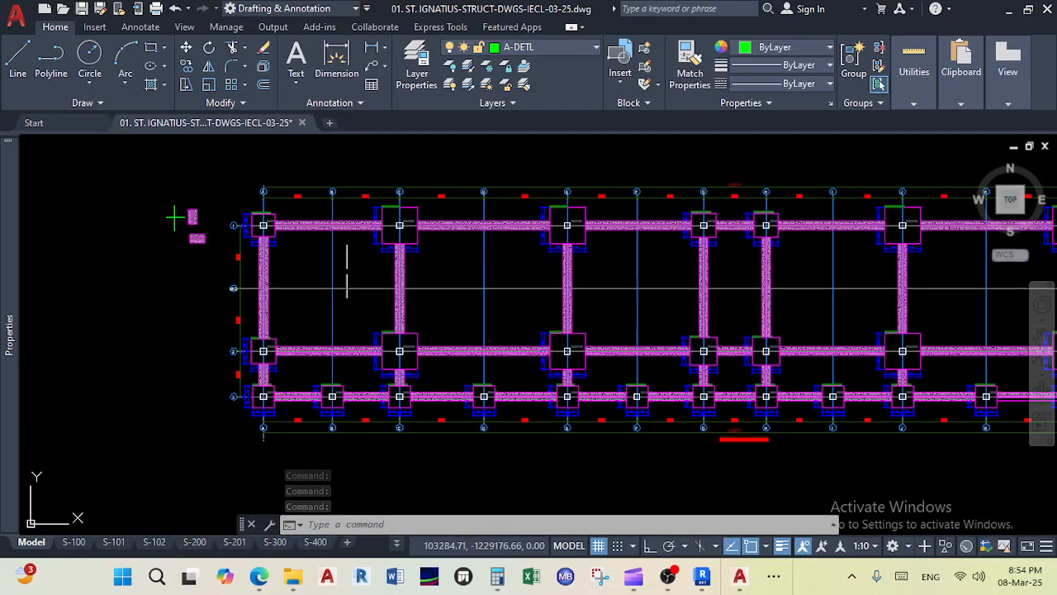
scroll(285, 236, "up", 6)
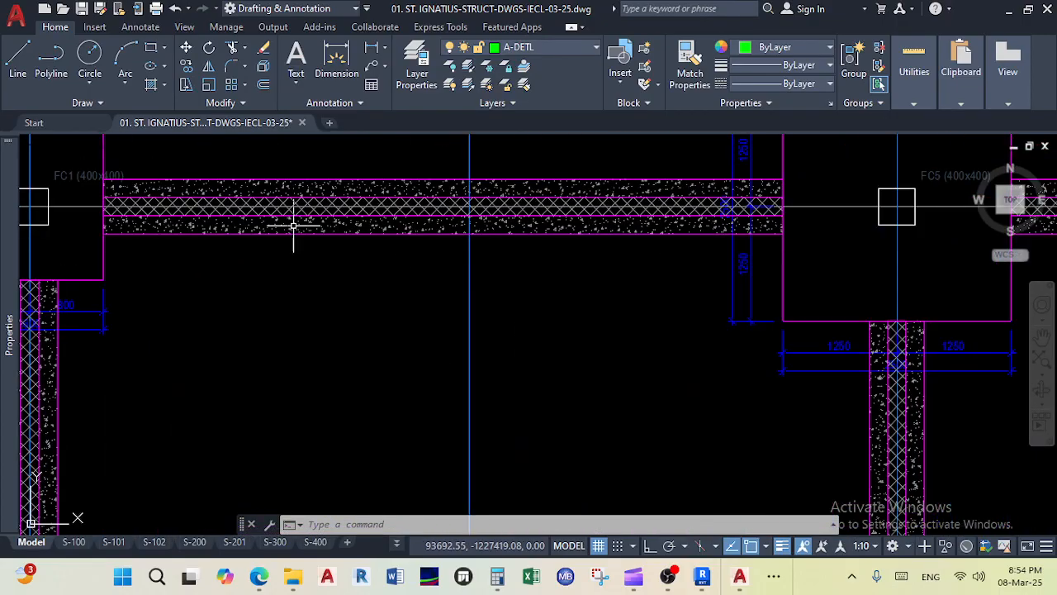
middle_click_drag(802, 334, 665, 322)
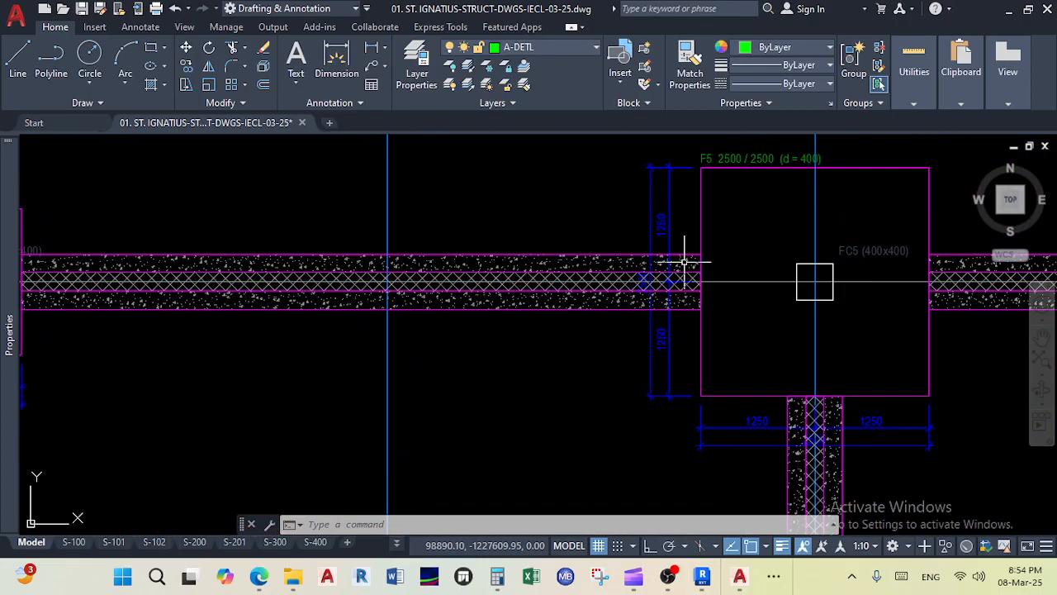
left_click(337, 65)
scroll(683, 299, "up", 4)
key("Return")
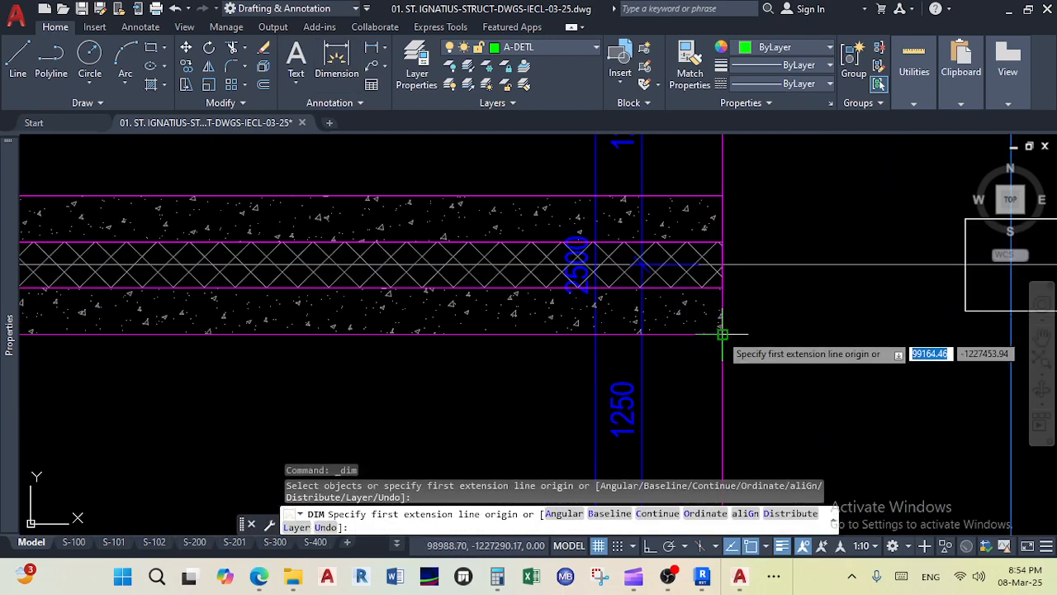
left_click(723, 334)
left_click(720, 195)
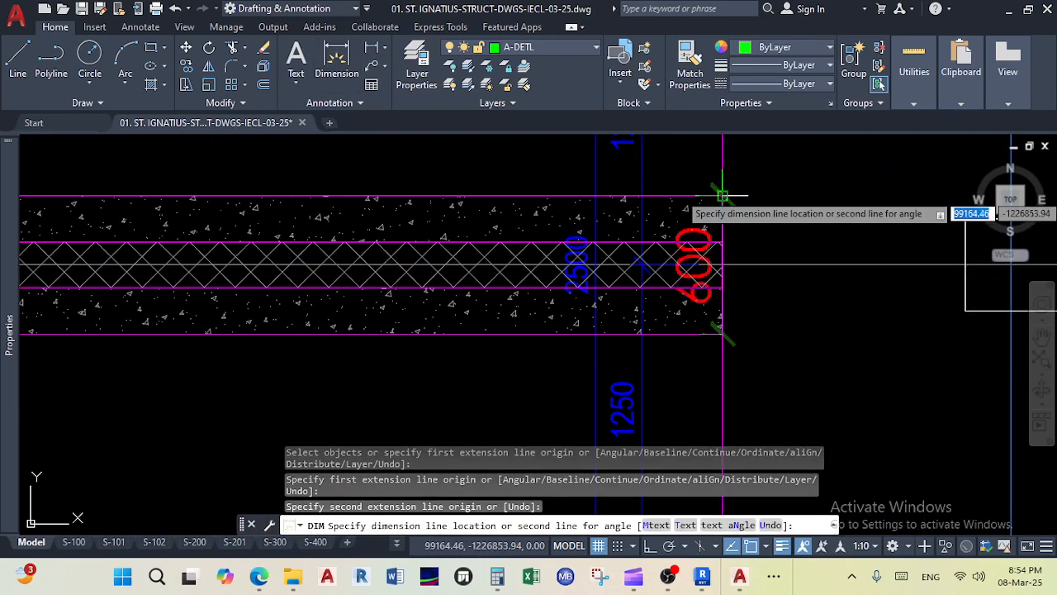
left_click(355, 236)
Step: Dimension the thickness of the cross-hatched wall within the same strip footing, near footing F1
middle_click_drag(374, 234, 661, 273)
scroll(661, 273, "down", 2)
mouse_move(355, 279)
middle_mouse_down()
mouse_move(657, 279)
mouse_move(440, 285)
middle_mouse_up()
scroll(440, 285, "down", 2)
scroll(259, 300, "up", 6)
middle_click_drag(343, 325, 318, 354)
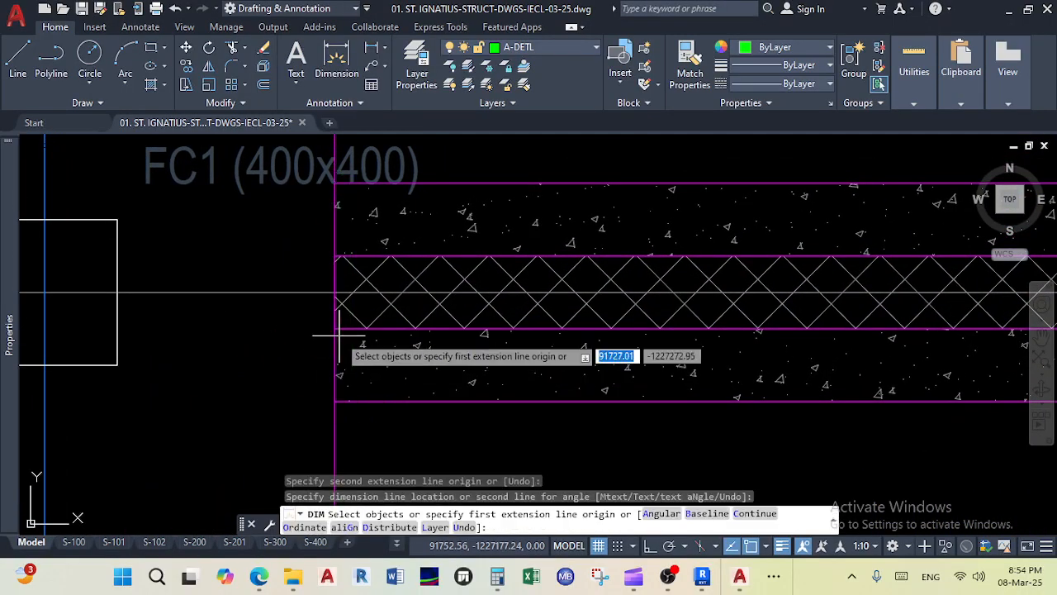
left_click(336, 328)
left_click(336, 257)
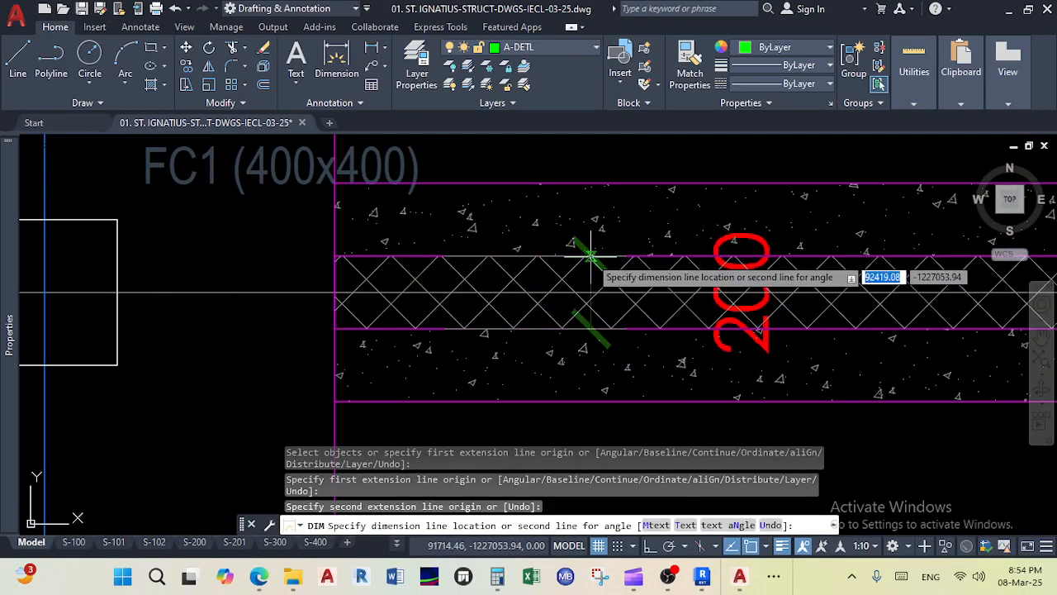
left_click(590, 256)
scroll(463, 298, "down", 6)
scroll(529, 334, "down", 5)
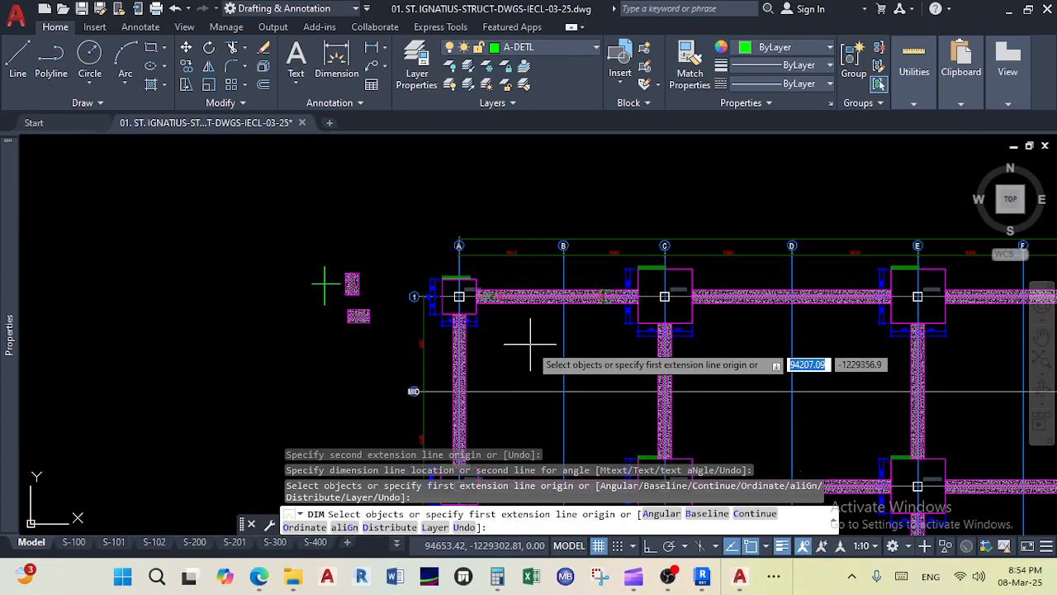
scroll(527, 329, "up", 4)
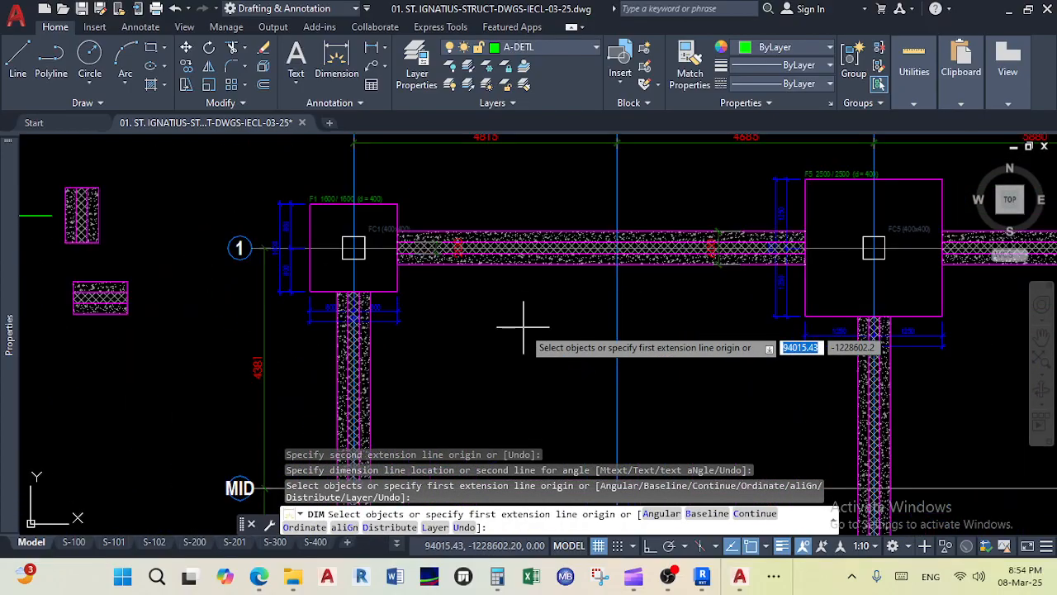
scroll(516, 331, "down", 6)
middle_click_drag(516, 329, 464, 238)
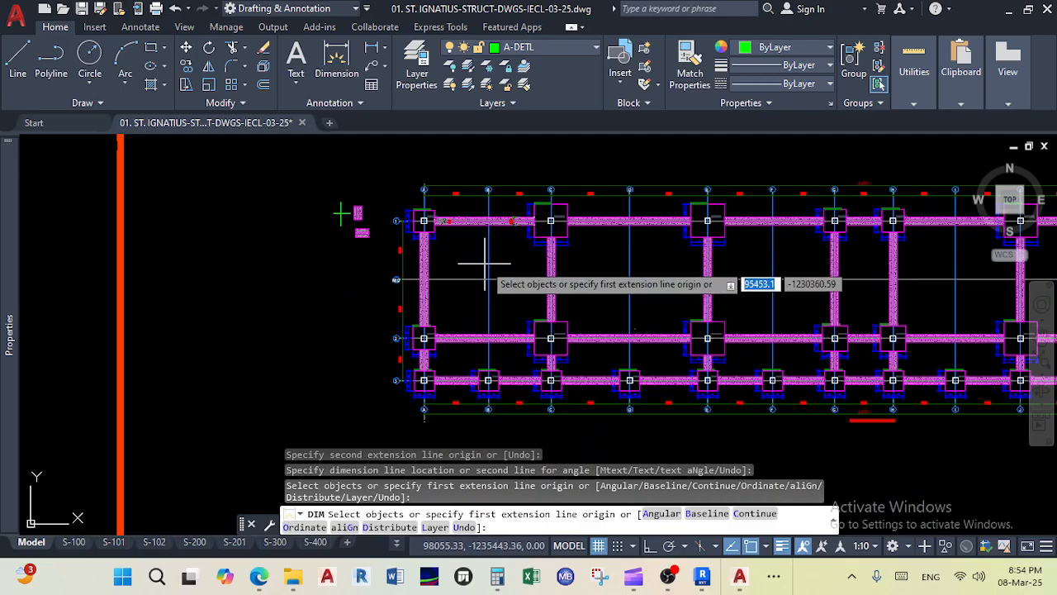
key("Return")
key("Escape")
key("Escape")
Step: Examine the slab plan beside the foundation plan, covering the green lines dividing the bays and the RC slab notes
scroll(623, 297, "down", 5)
middle_click_drag(718, 292, 591, 286)
middle_click_drag(964, 318, 705, 325)
scroll(691, 300, "up", 5)
mouse_move(525, 237)
middle_mouse_down()
mouse_move(537, 295)
mouse_move(534, 278)
middle_mouse_up()
scroll(510, 295, "up", 2)
scroll(513, 244, "down", 4)
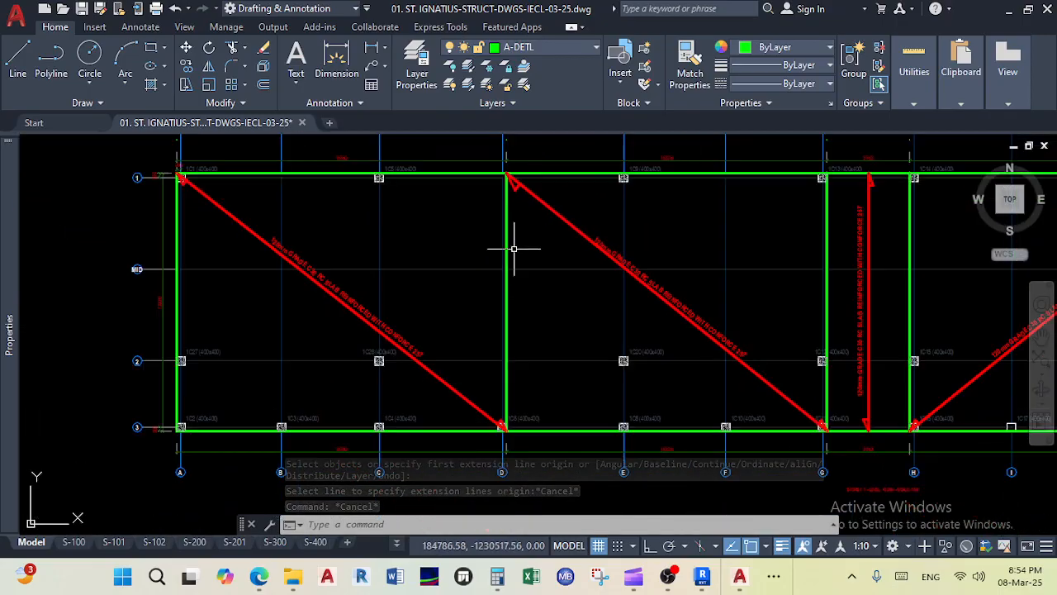
scroll(505, 199, "up", 4)
scroll(494, 247, "down", 4)
middle_click_drag(494, 247, 496, 319)
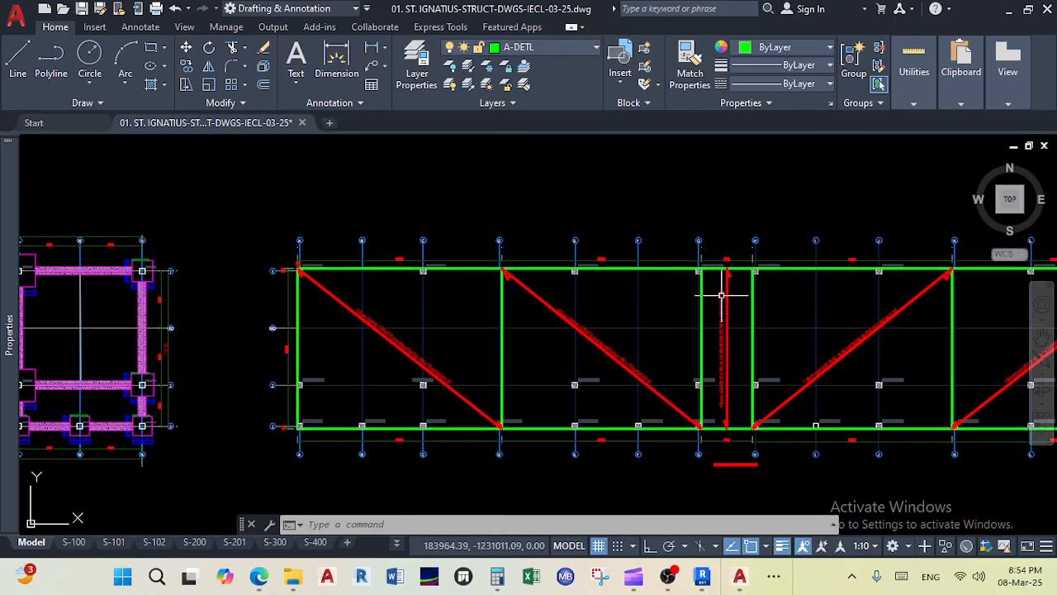
middle_click_drag(723, 292, 520, 244)
scroll(295, 271, "up", 4)
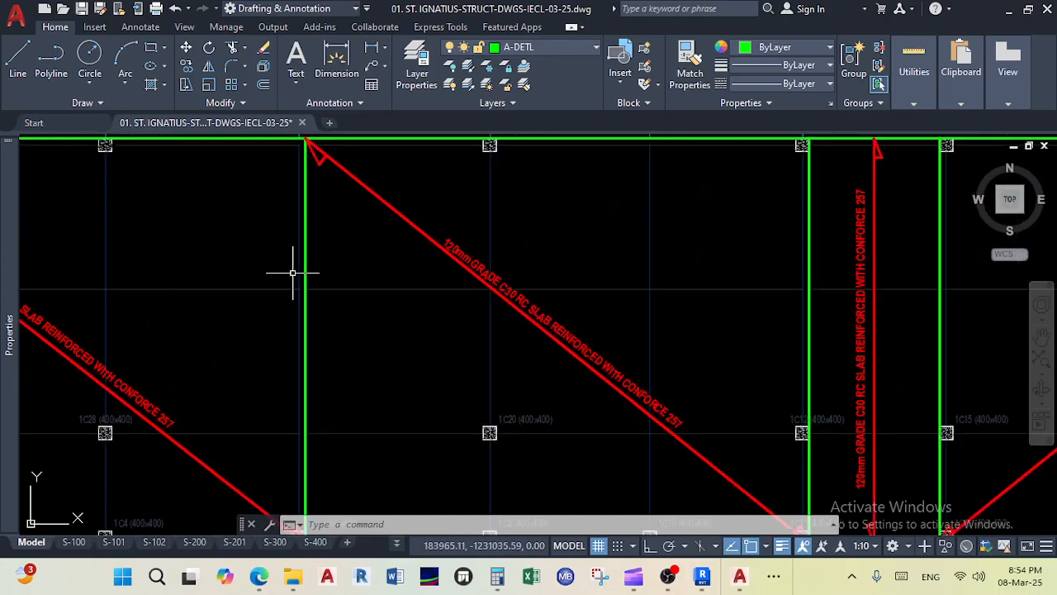
middle_click_drag(295, 272, 396, 270)
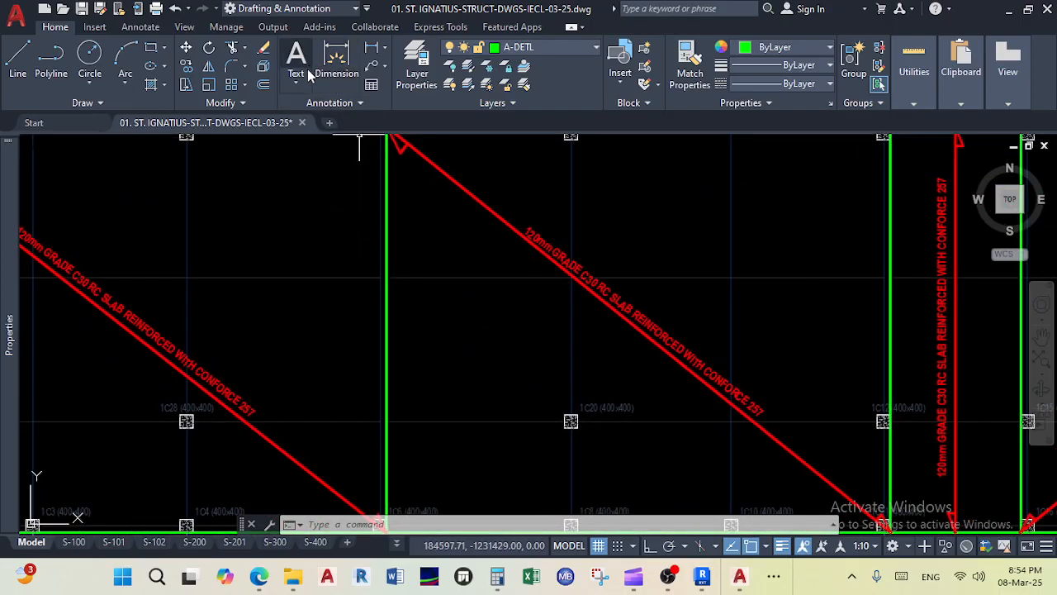
Step: Add a multiline text note reading "Sawcut Joint 50mm x 10mm into S.O.G" in the slab bay beside the green line at grid D
left_click(338, 69)
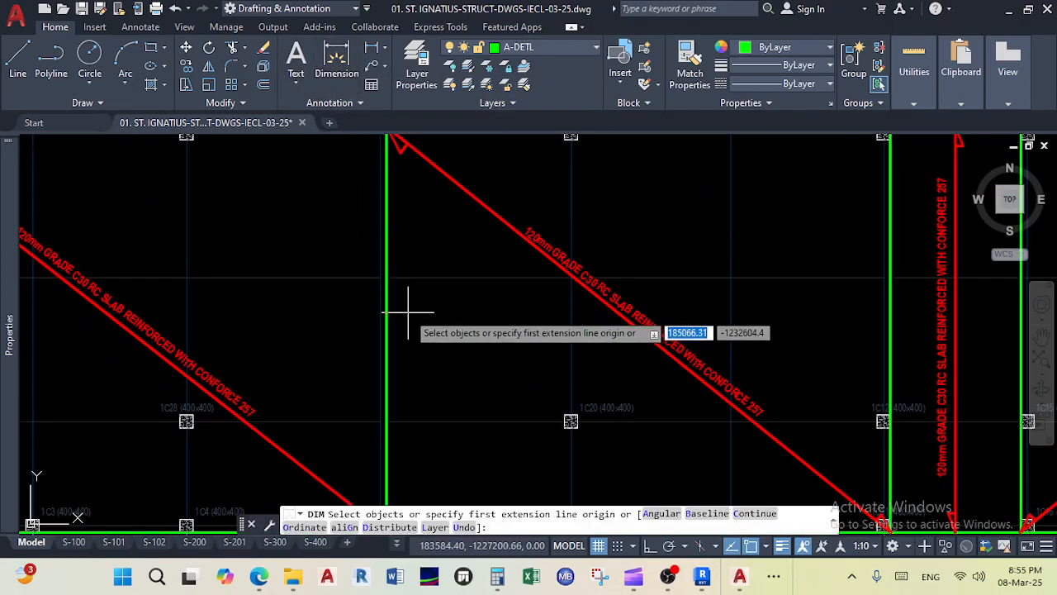
key("Escape")
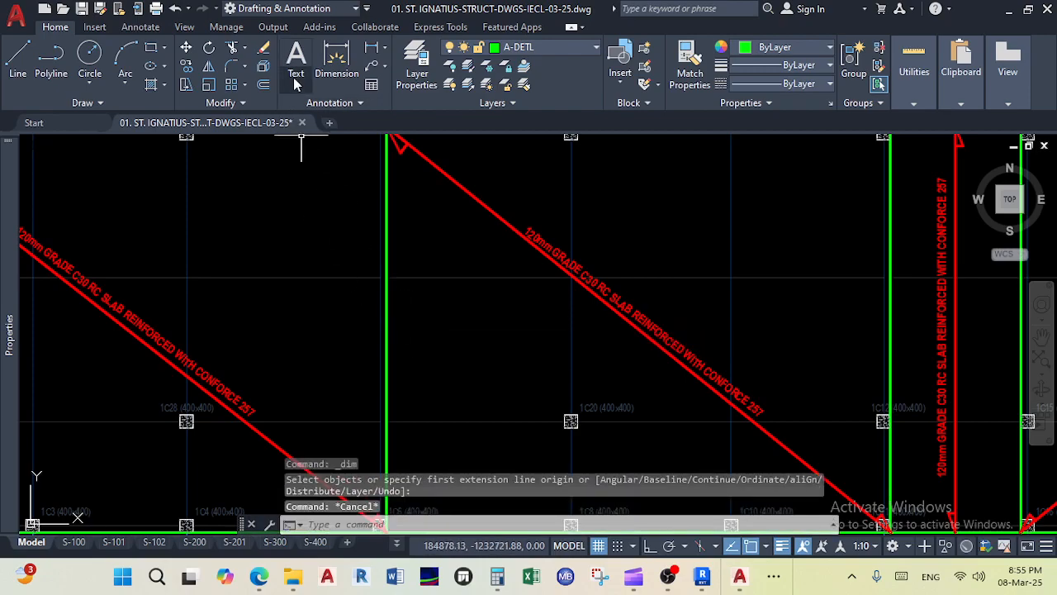
left_click(296, 82)
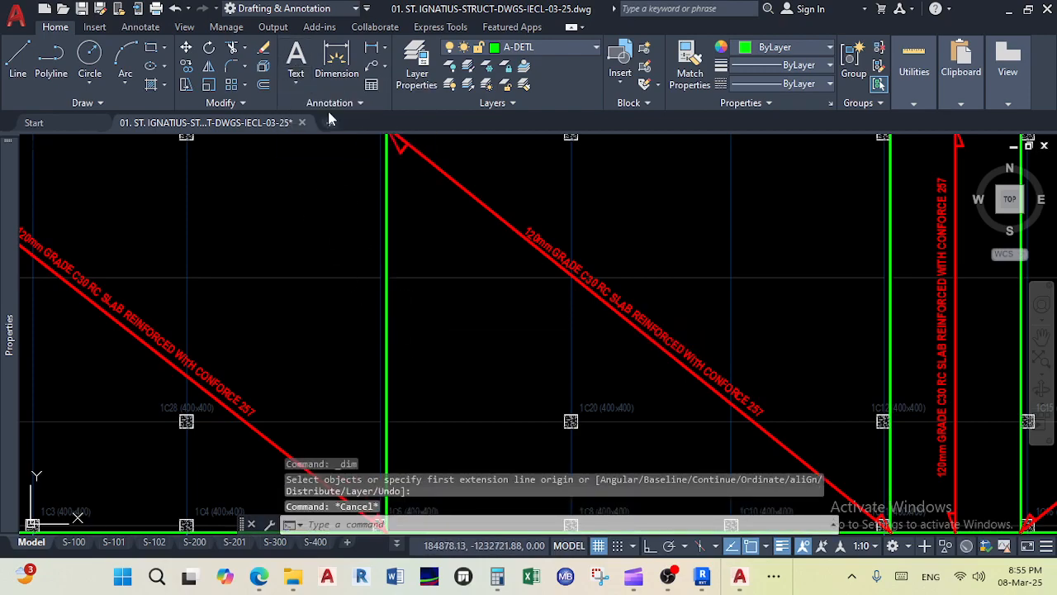
left_click(422, 382)
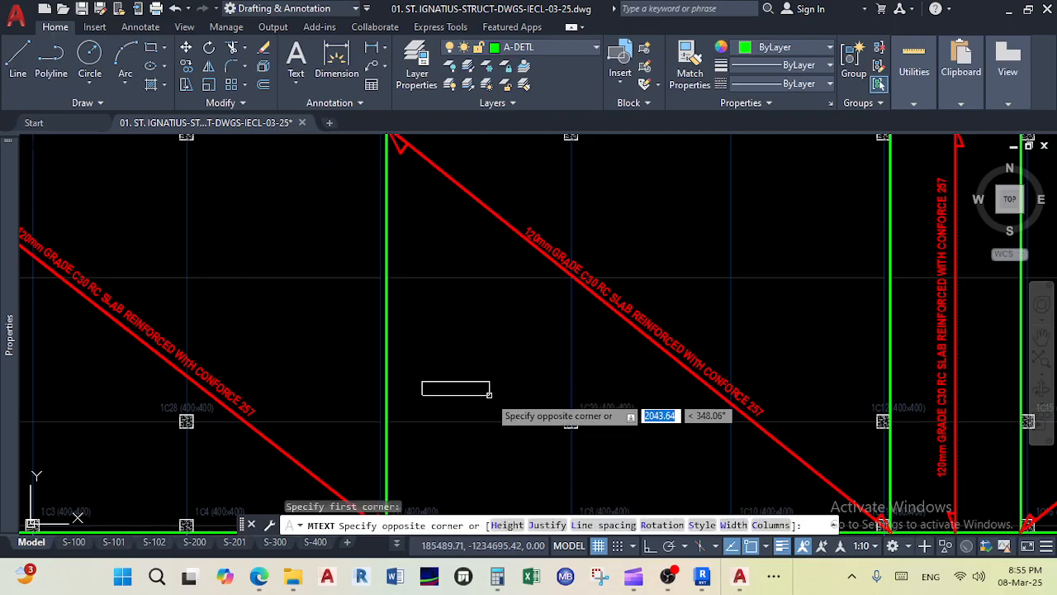
left_click(564, 402)
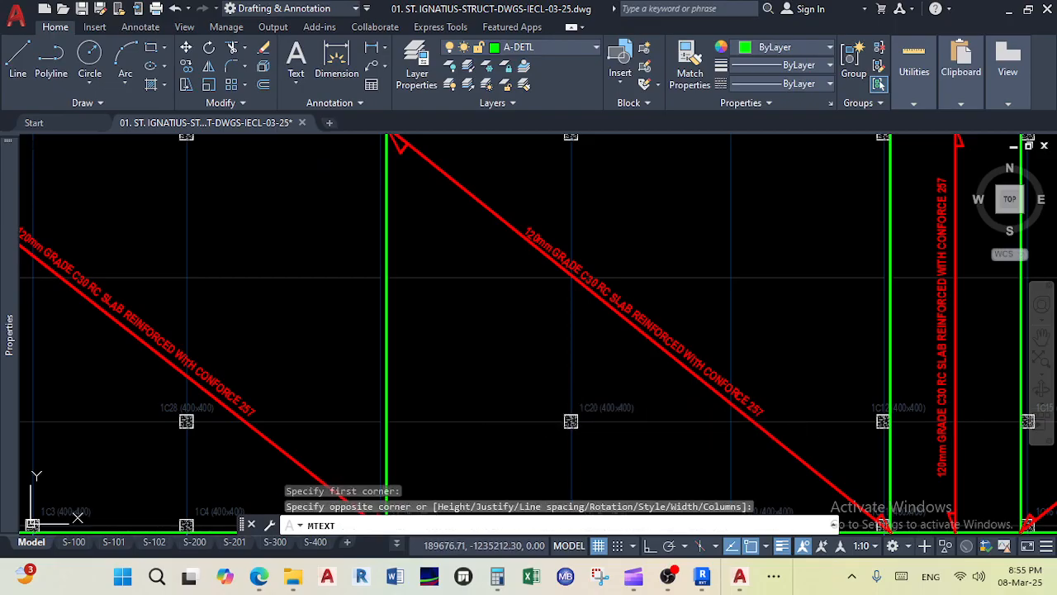
left_click(559, 399)
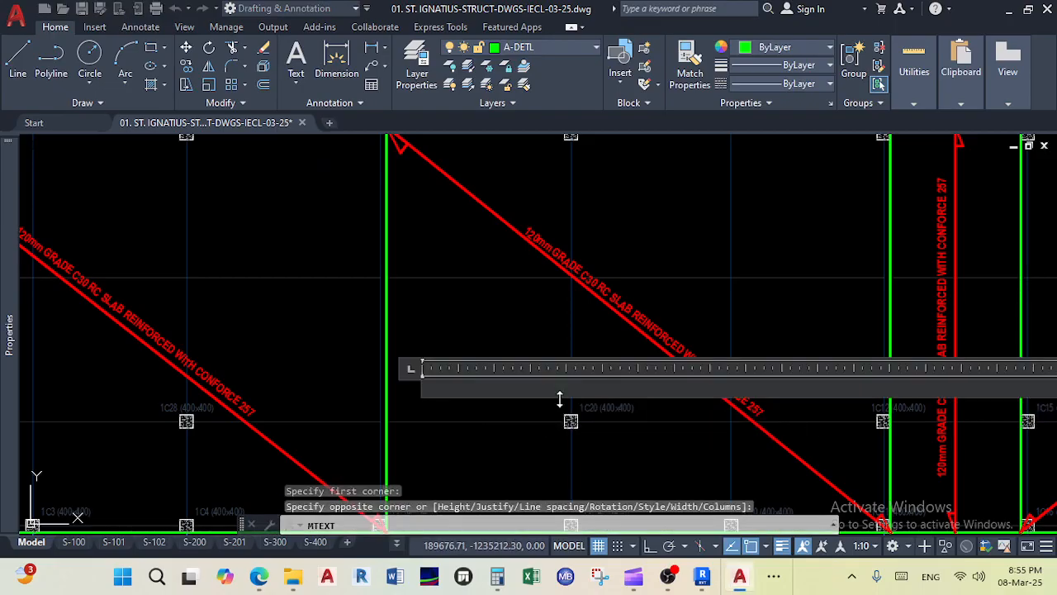
type("Sawcut Joint 50mm X  into S.O.G")
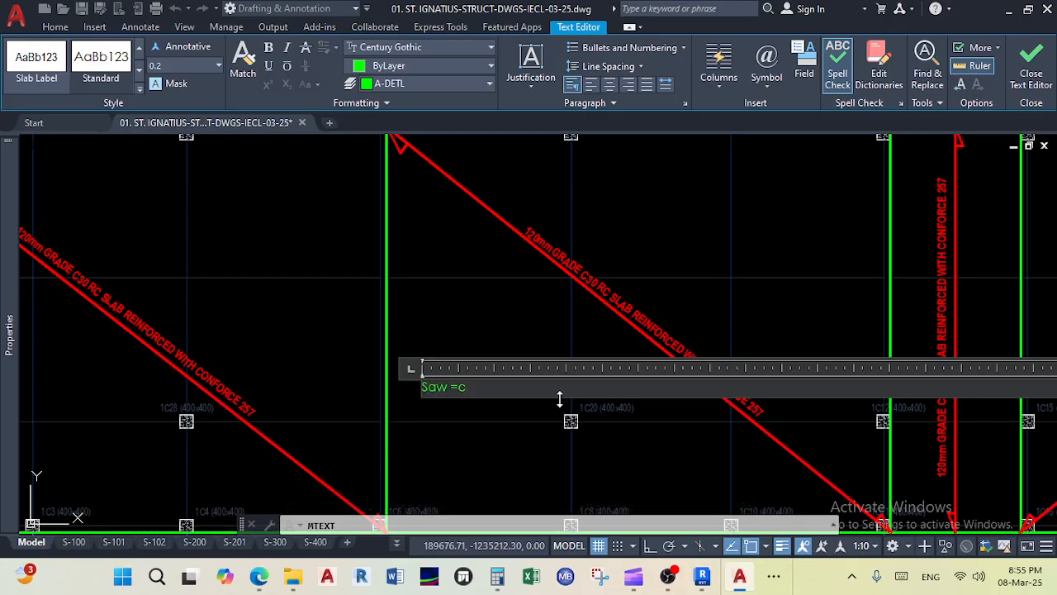
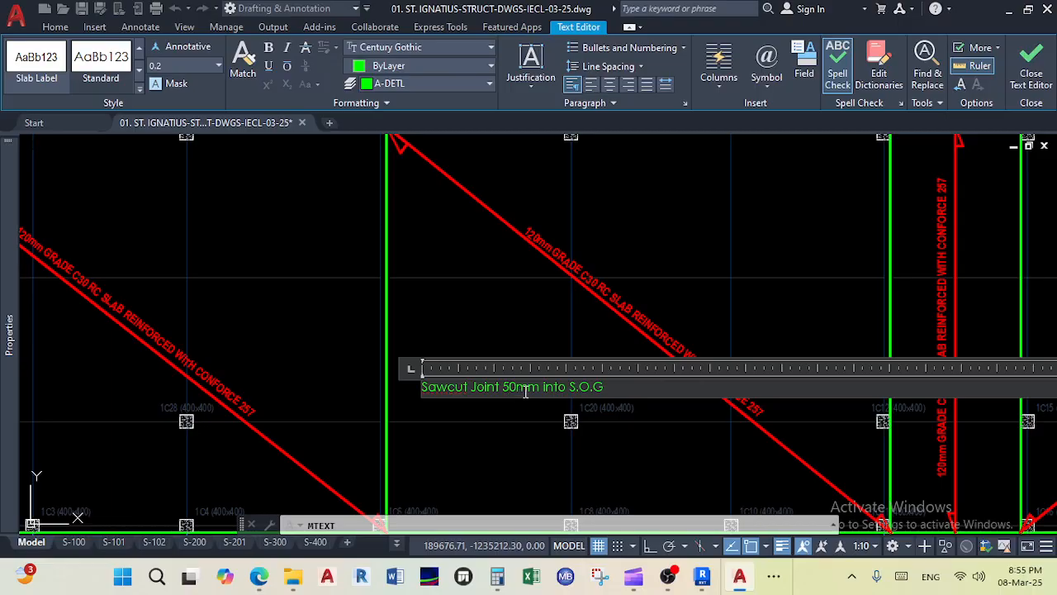
type("X")
key("BackSpace")
key("BackSpace")
type("x")
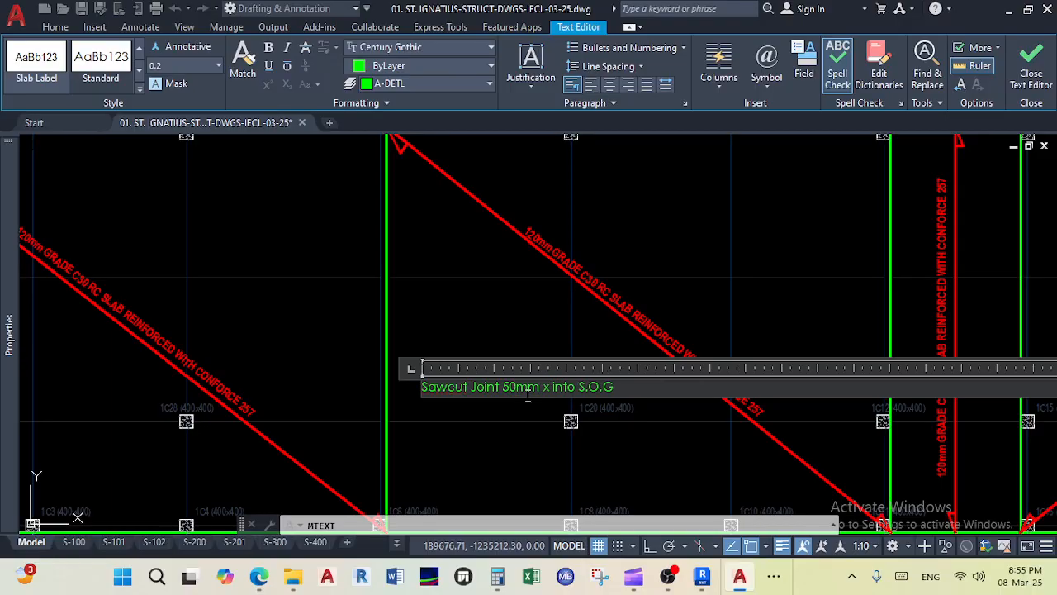
type(" 10mm")
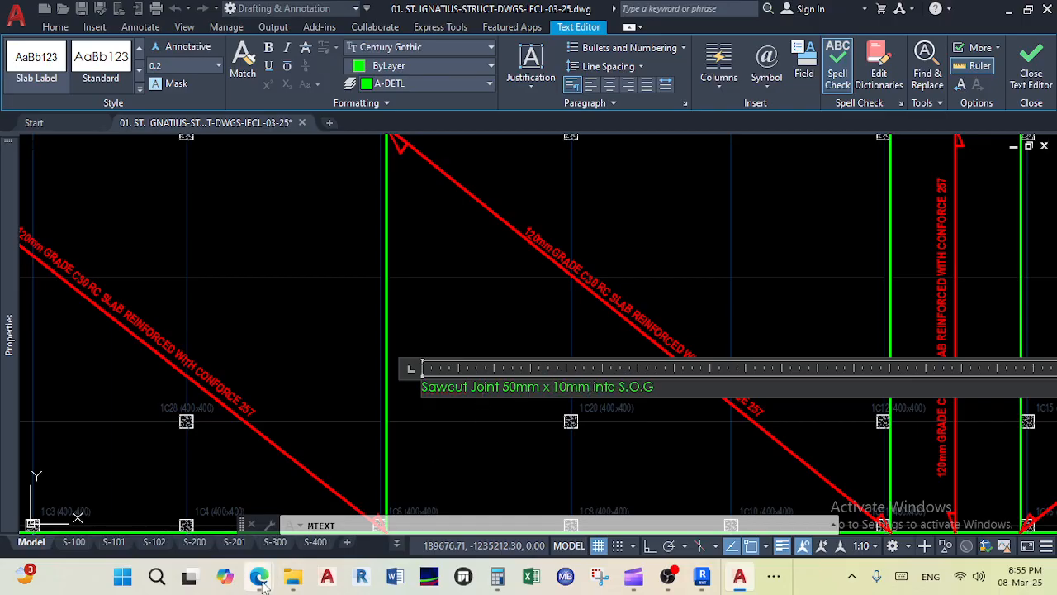
Step: Switch to the Teams meeting, admit the guest waiting in the lobby, and return to AutoCAD to finish the text note
mouse_move(259, 576)
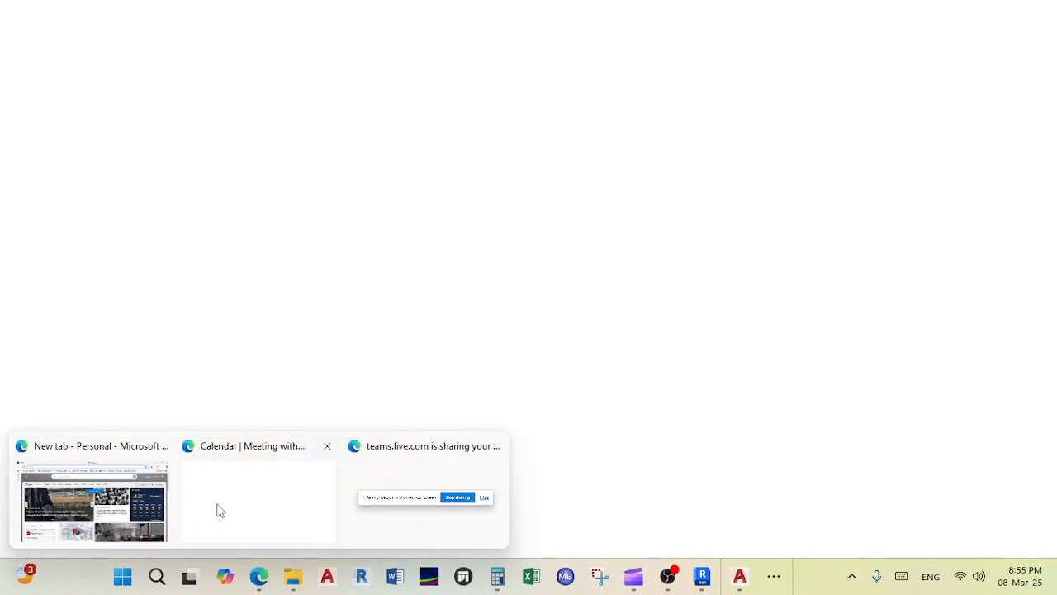
left_click(219, 509)
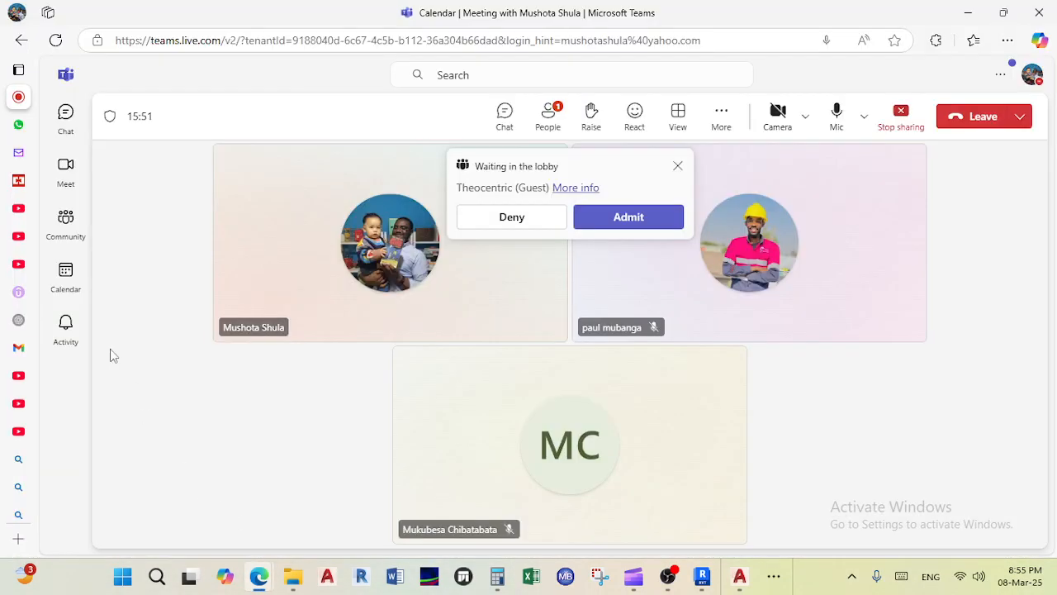
left_click(628, 217)
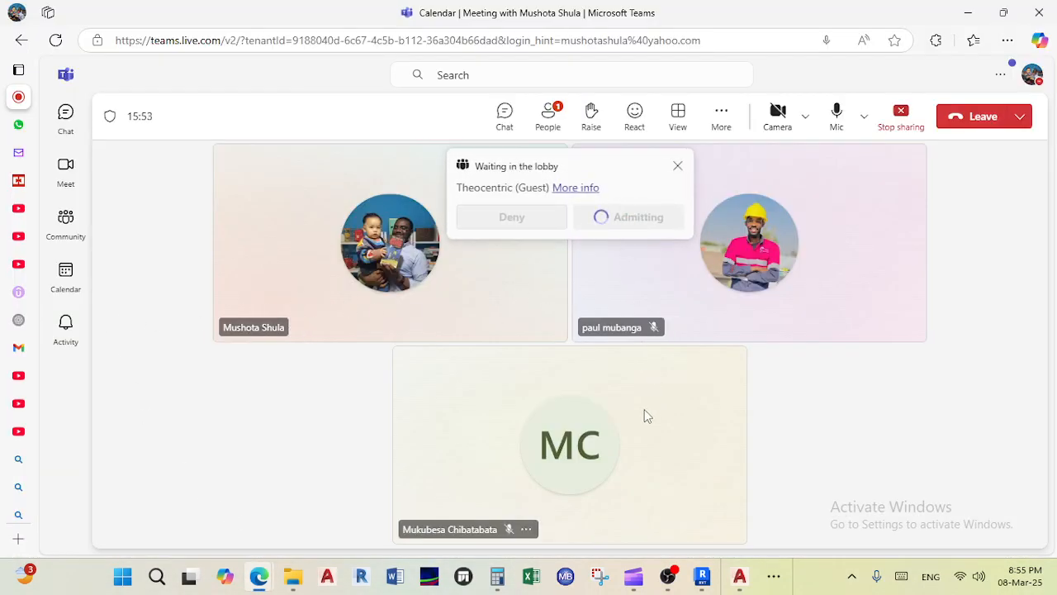
left_click(619, 407)
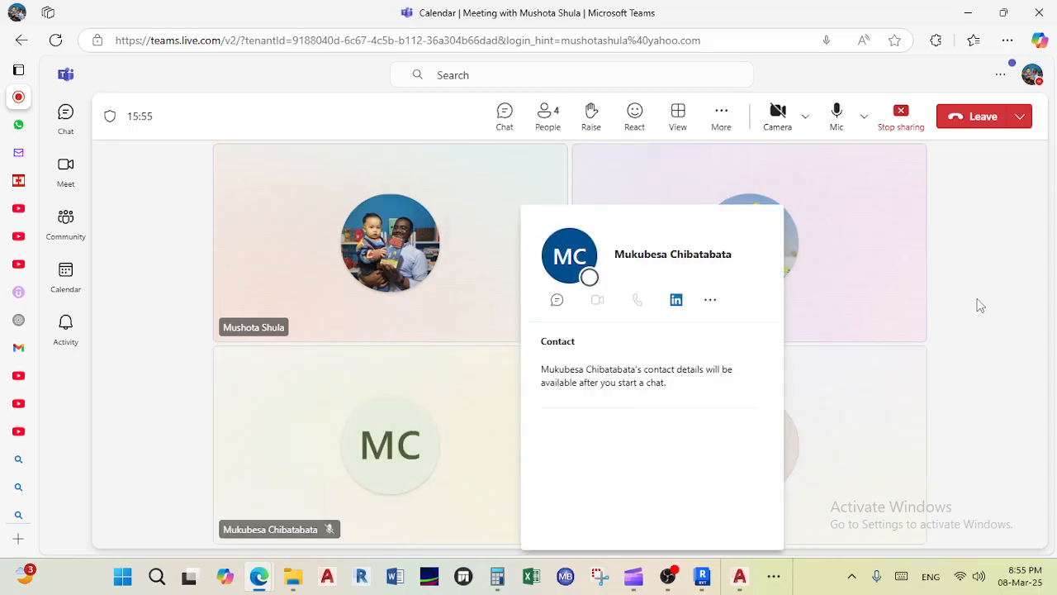
left_click(968, 13)
key("Escape")
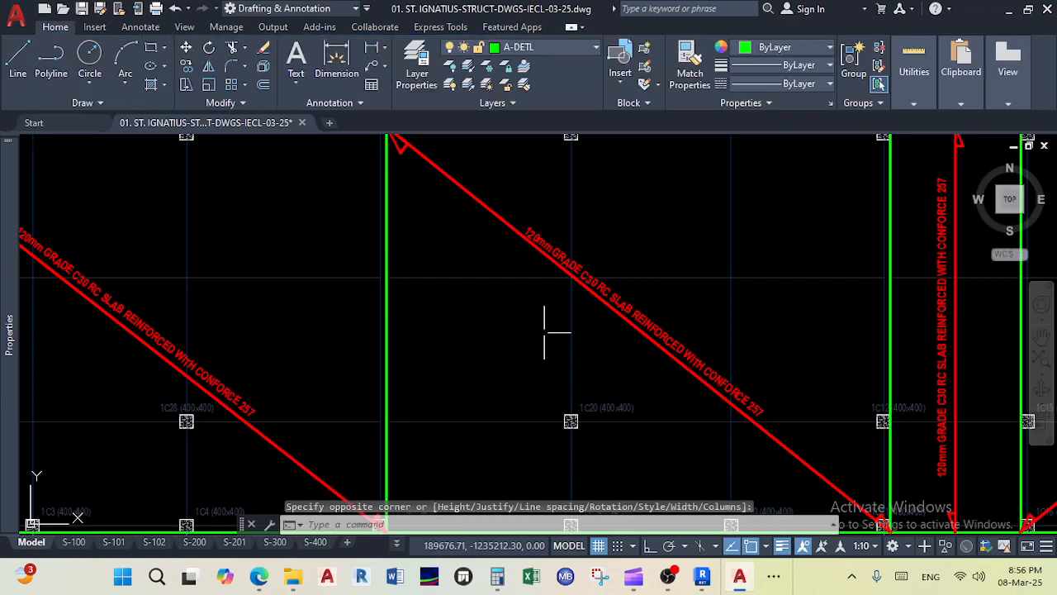
Step: Match the sawcut joint note's properties to those of the red RC slab note
left_click(689, 66)
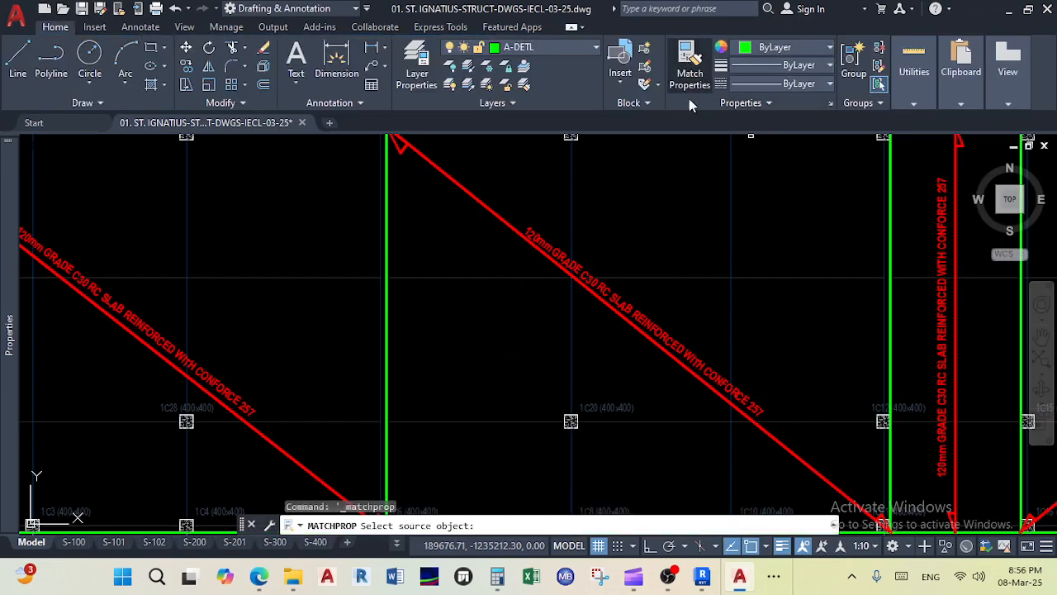
left_click(634, 316)
left_click(537, 405)
left_click(403, 302)
right_click(342, 356)
Step: Widen the sawcut joint note's text frame to about 7520 so the wording fits on one line
left_click(377, 366)
left_click(361, 341)
double_click(361, 341)
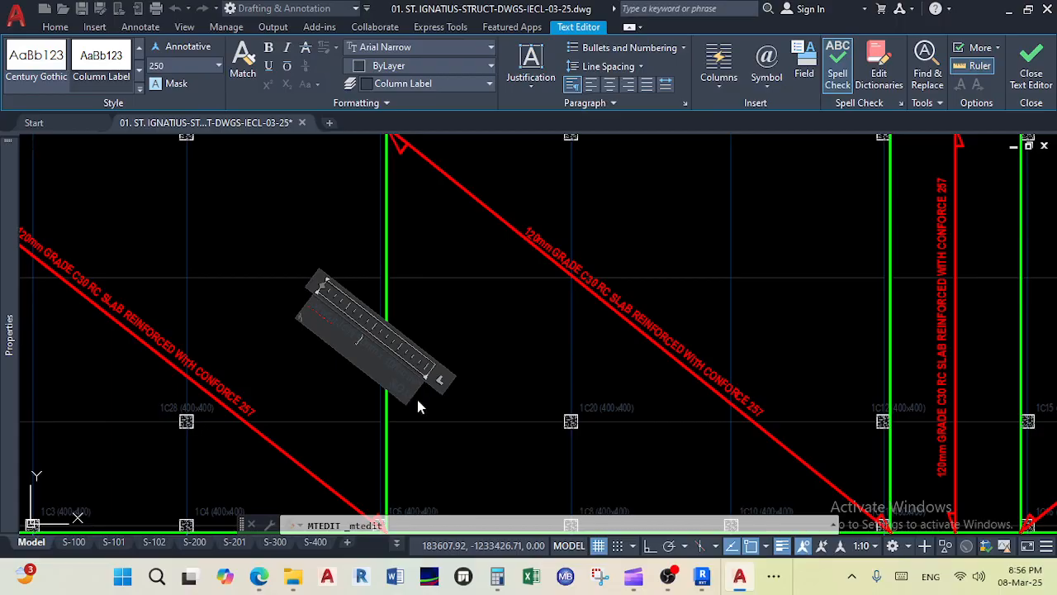
left_click(425, 403)
double_click(413, 380)
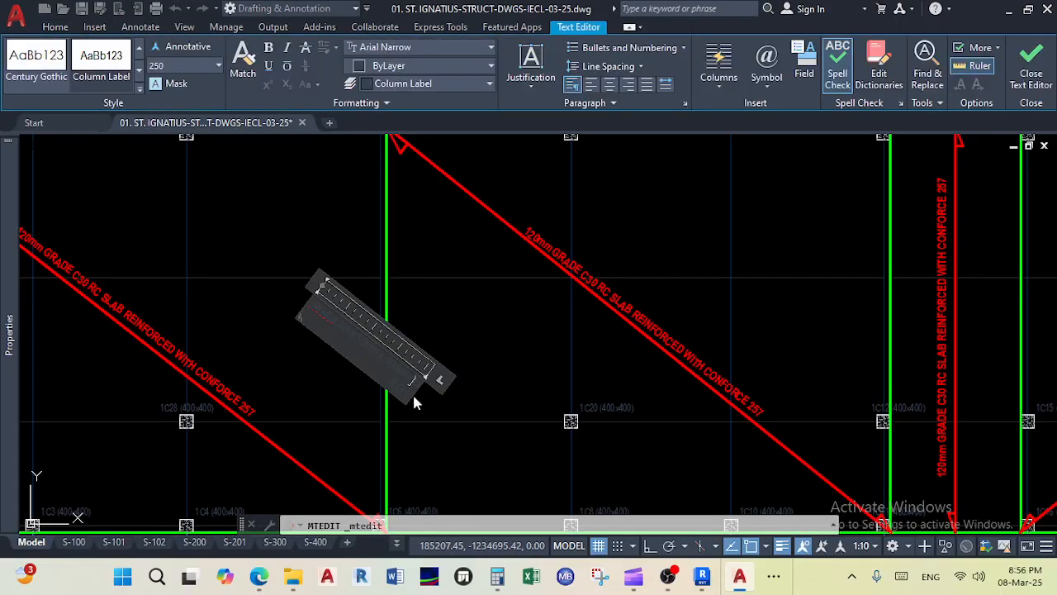
left_click(303, 312)
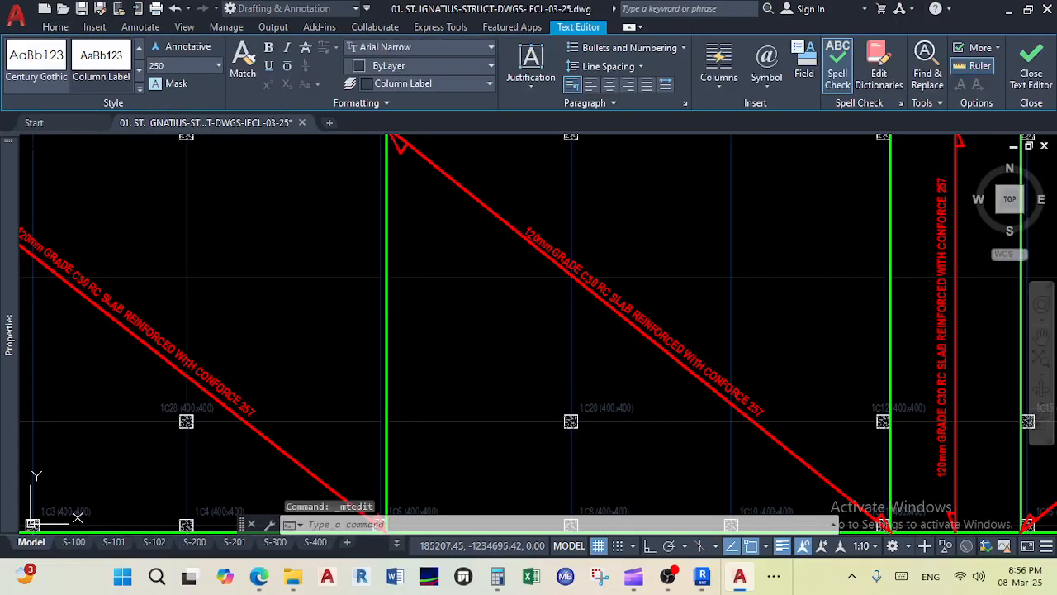
double_click(328, 314)
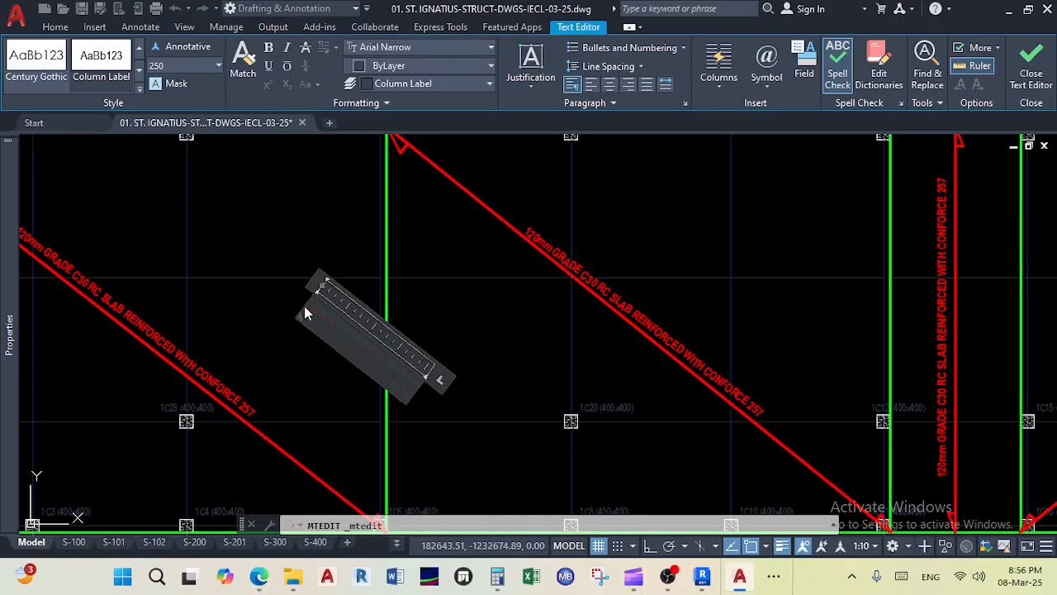
left_click_drag(304, 308, 217, 220)
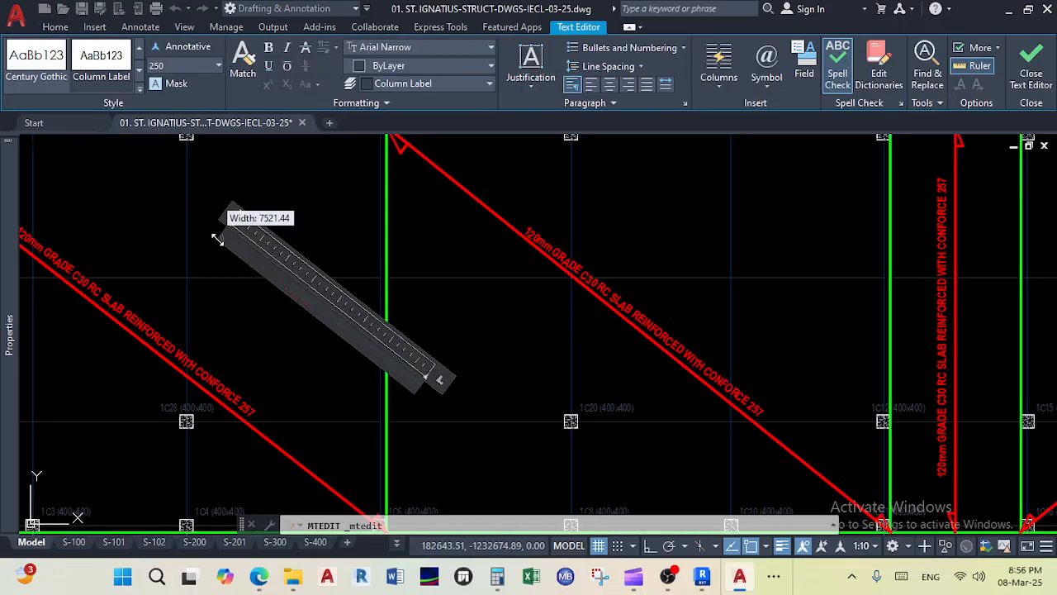
Step: Make the whole sawcut joint note bold and colour it yellow
left_click(334, 361)
left_click(347, 323)
left_click(347, 337)
double_click(348, 329)
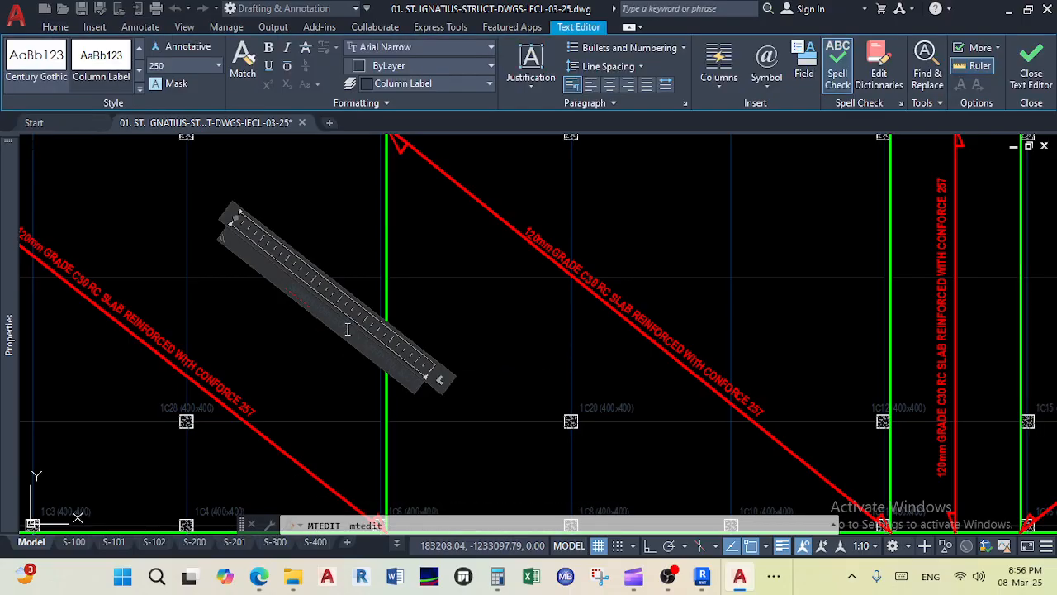
key("ctrl+a")
left_click(268, 47)
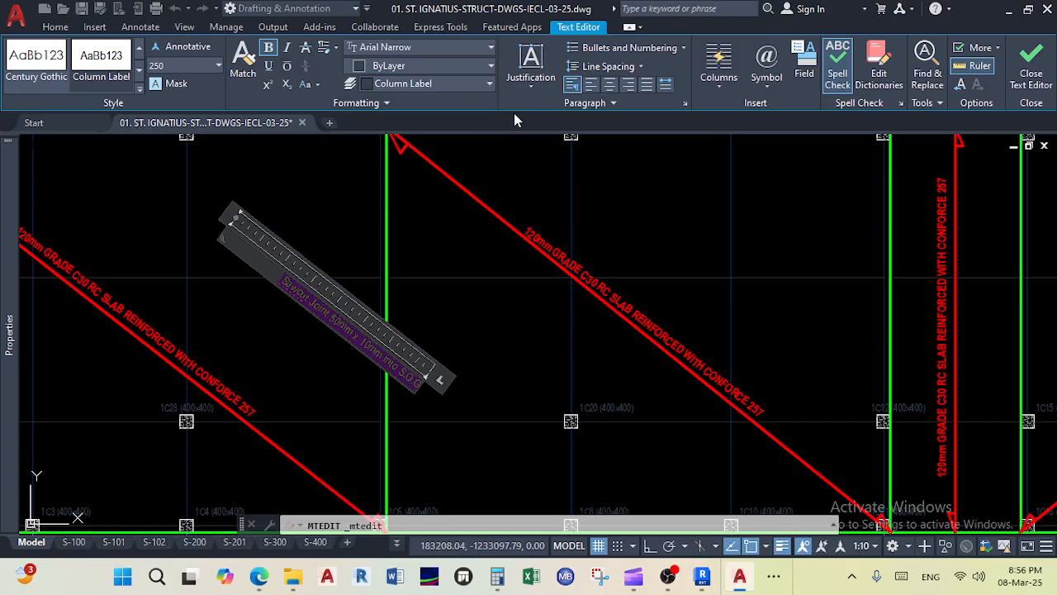
left_click(490, 66)
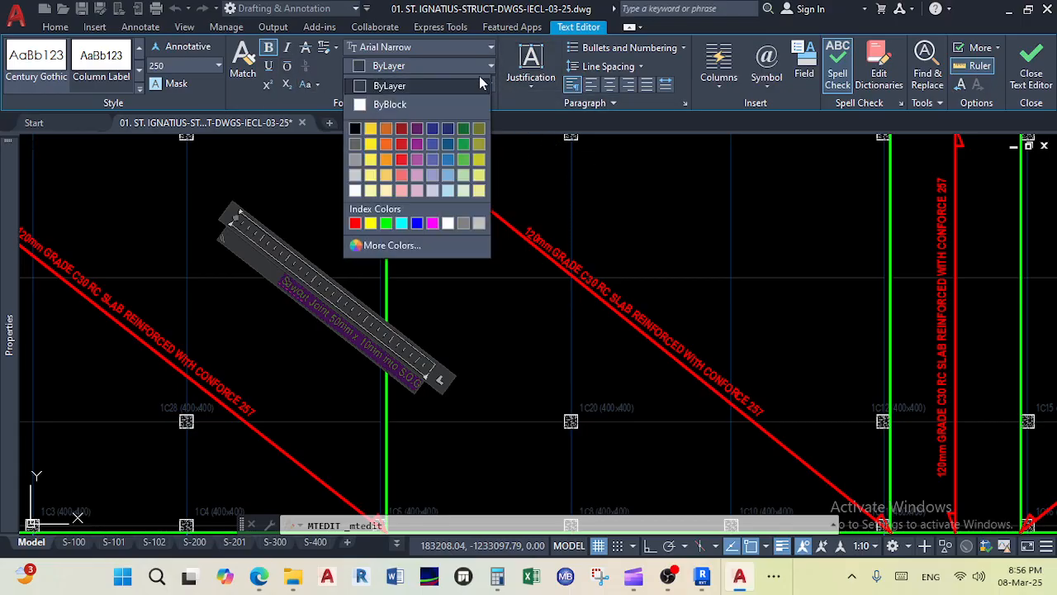
left_click(371, 223)
left_click(392, 413)
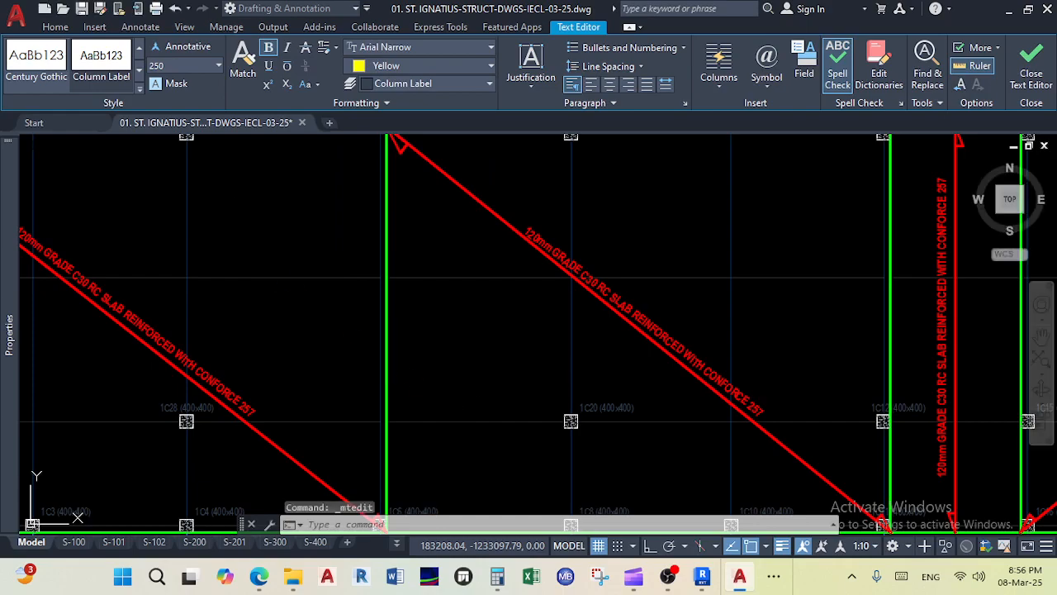
Step: Rotate the sawcut joint note about 128 degrees around its lower end so it runs roughly parallel to the green line at grid D
left_click(209, 47)
left_click(422, 381)
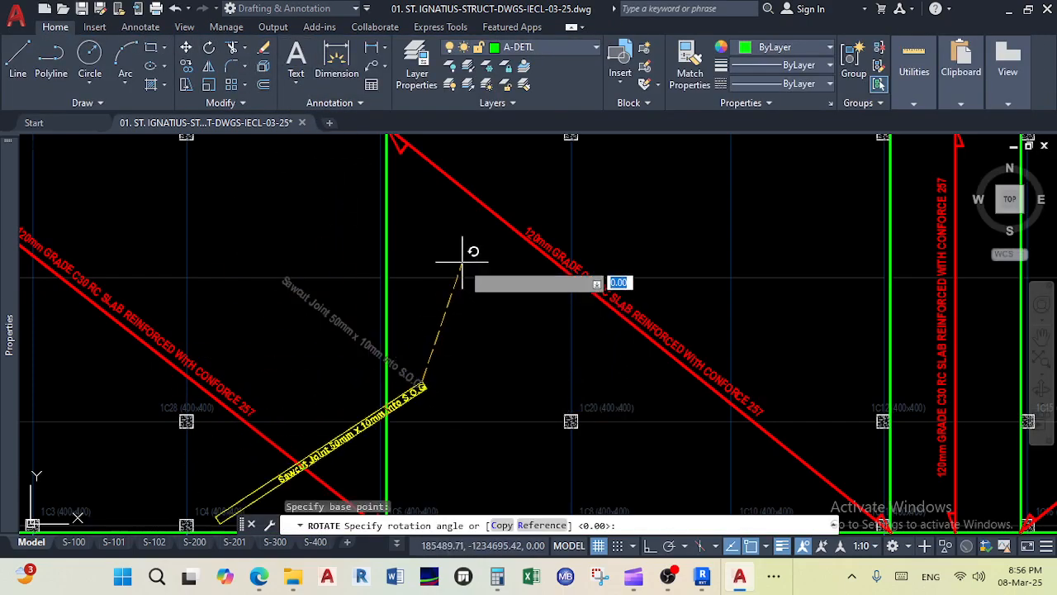
scroll(417, 276, "down", 2)
middle_click_drag(423, 292, 436, 241)
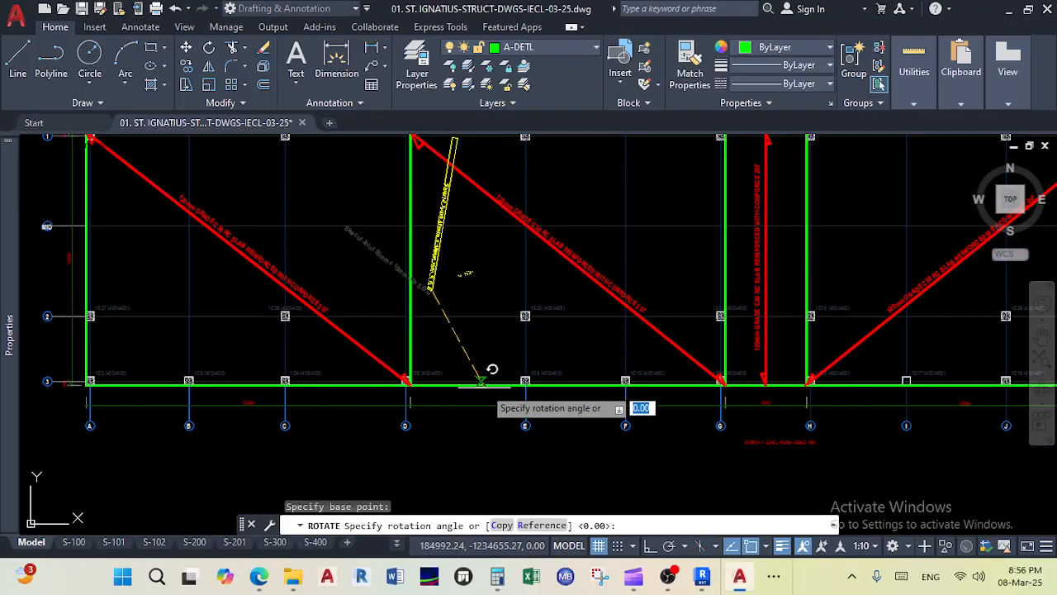
scroll(436, 201, "up", 2)
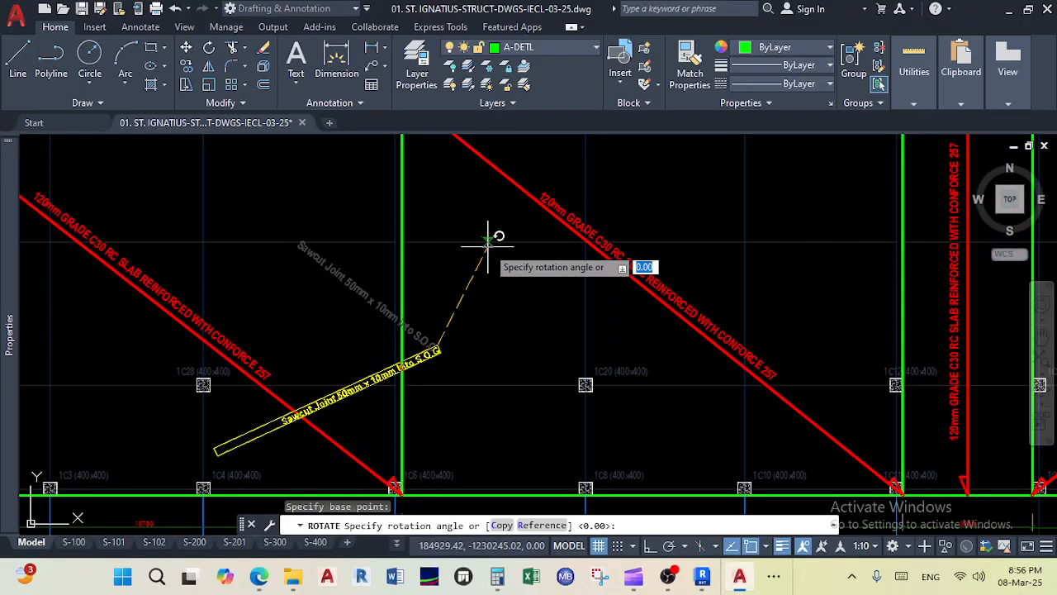
left_click(340, 219)
middle_click_drag(406, 308, 460, 244)
Step: Rotate the sawcut joint note slightly about its upper end to straighten it into a vertical position
left_click(494, 347)
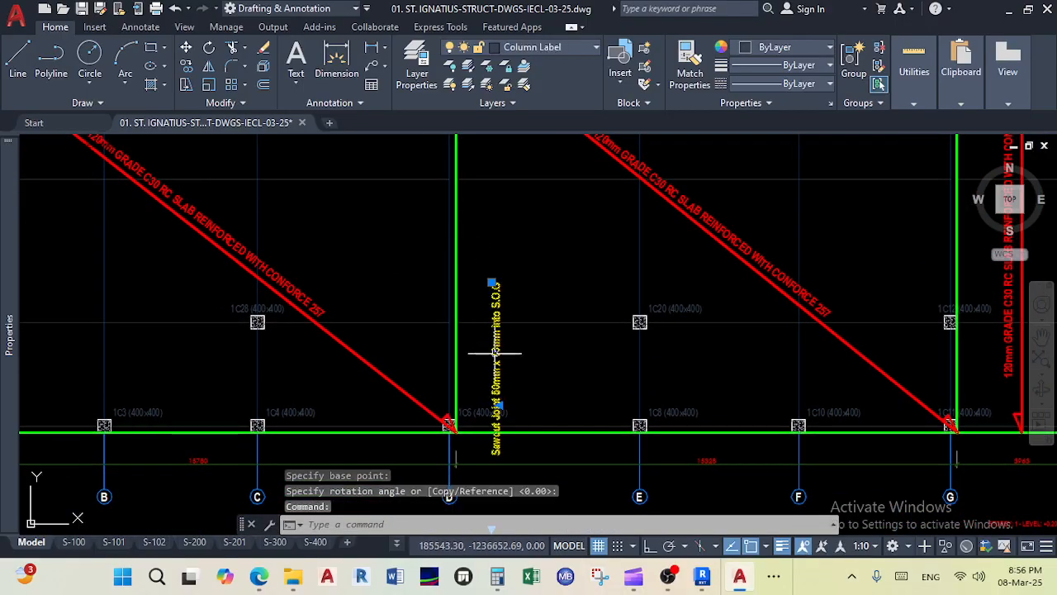
left_click(208, 51)
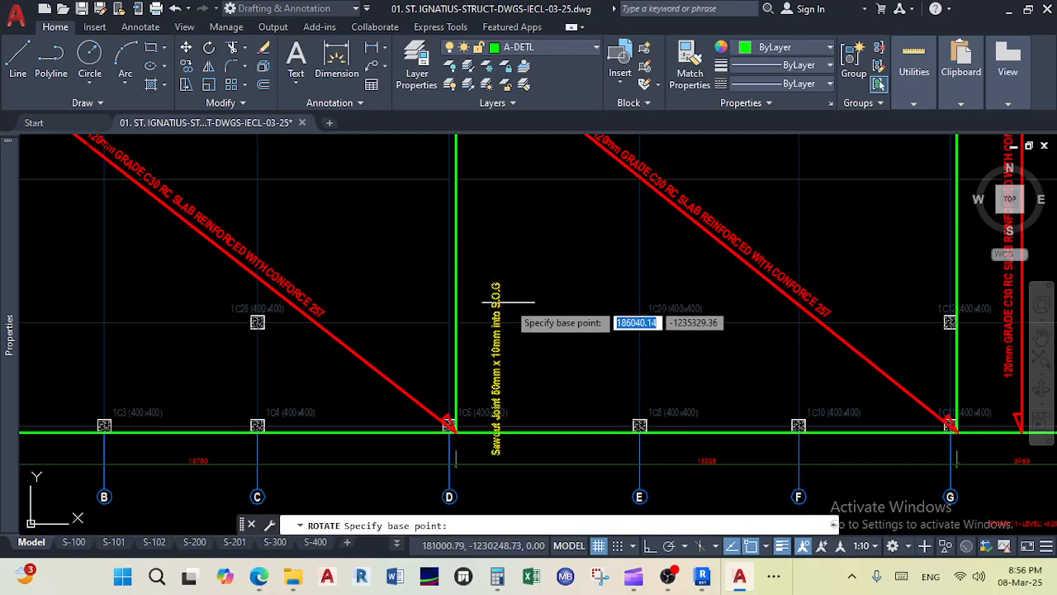
left_click(497, 285)
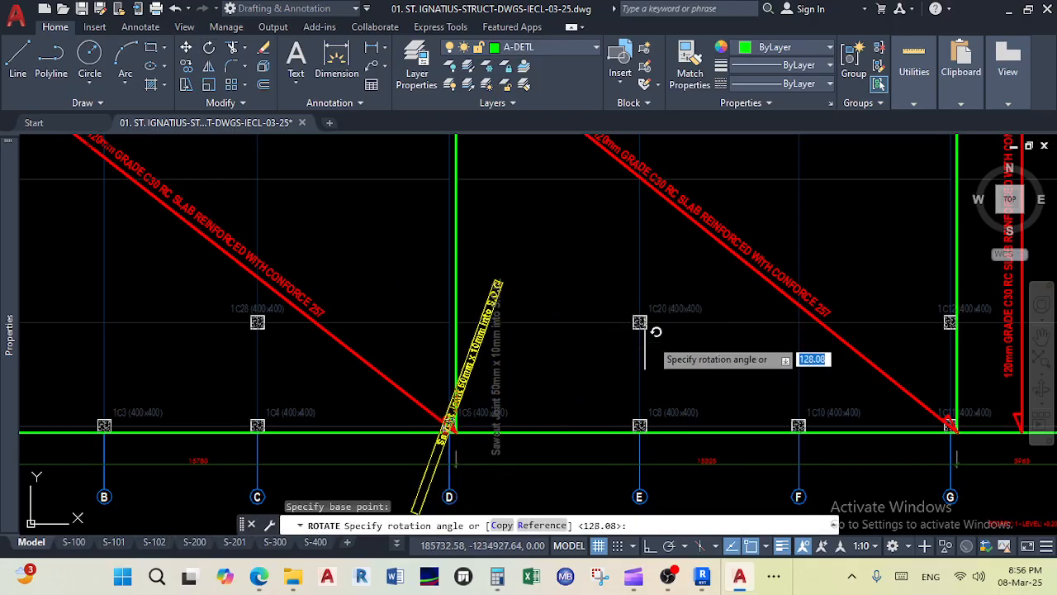
left_click(676, 291)
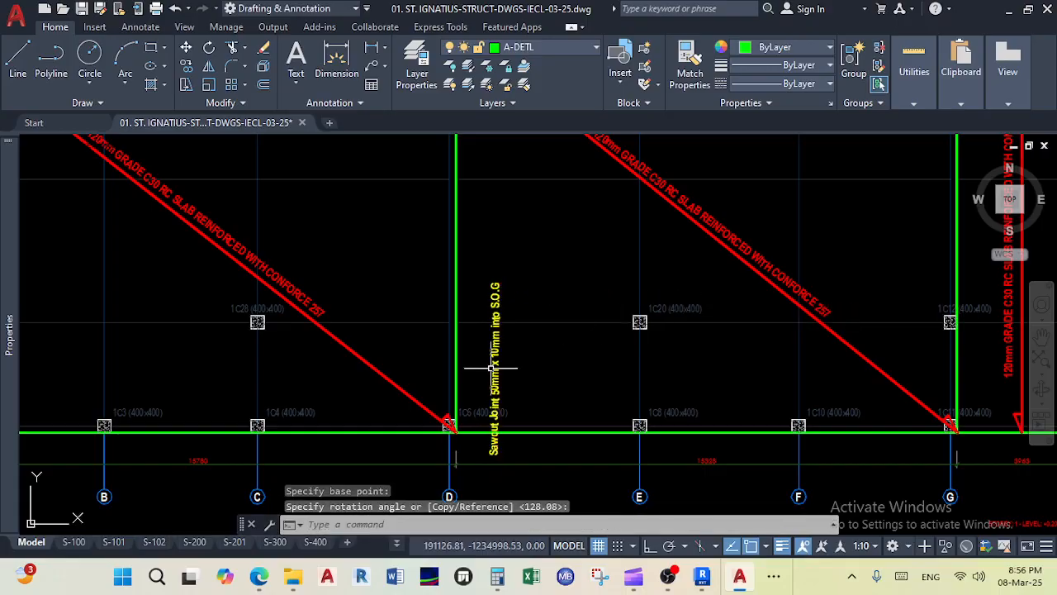
left_click(185, 66)
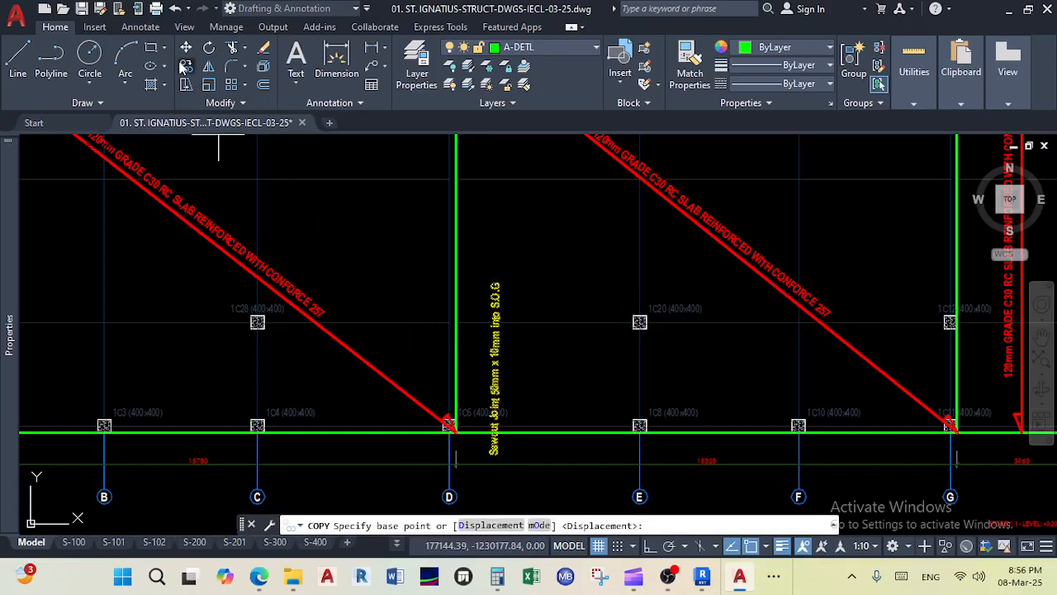
key("Escape")
key("Escape")
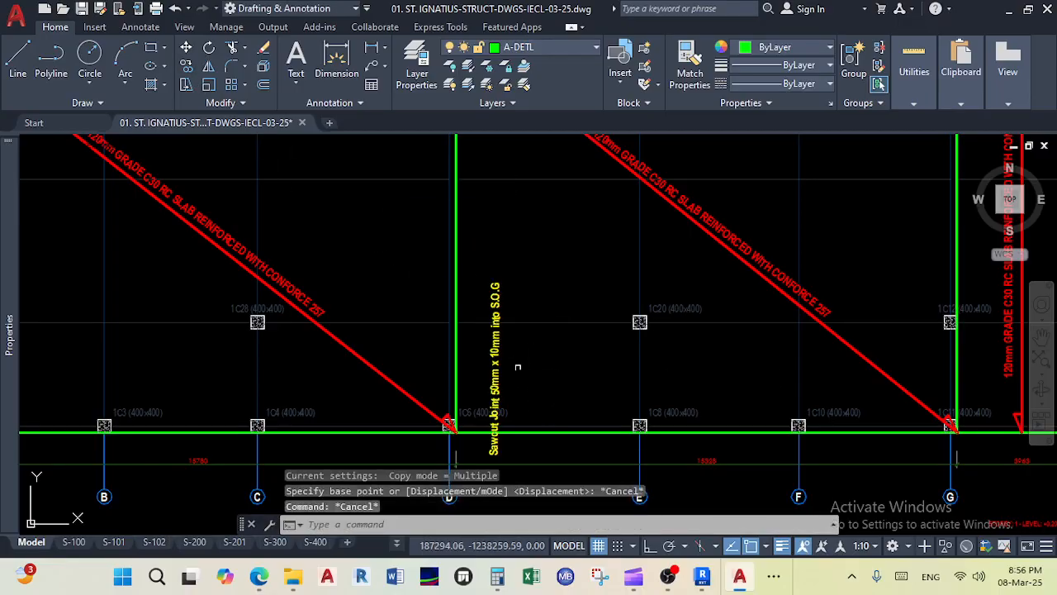
Step: Move the sawcut joint note to just beside the green line at grid D, around its mid-height
left_click(496, 388)
left_click(186, 47)
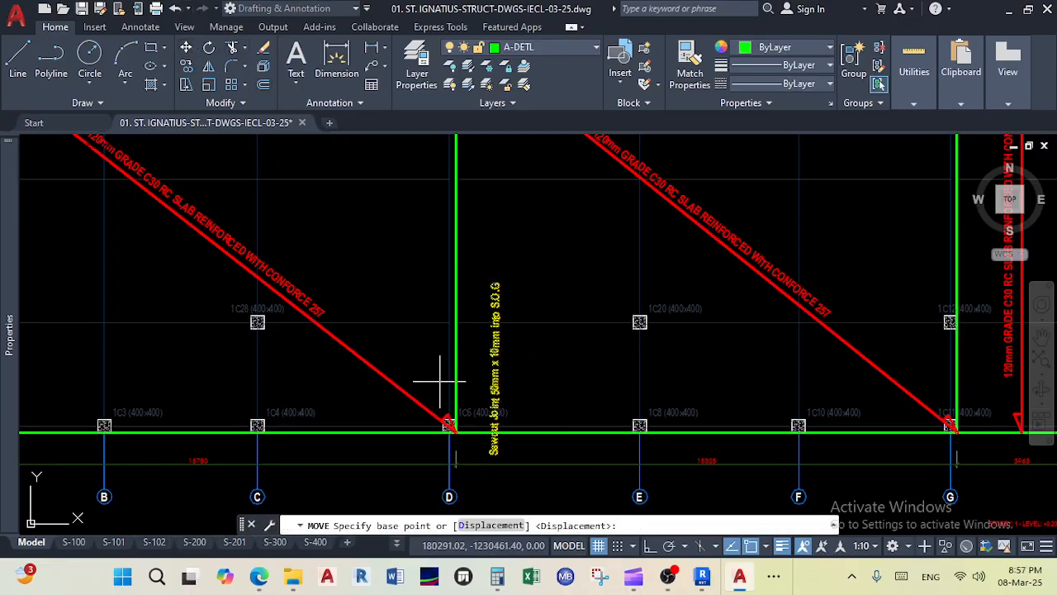
left_click(505, 347)
scroll(454, 318, "down", 3)
scroll(405, 354, "up", 6)
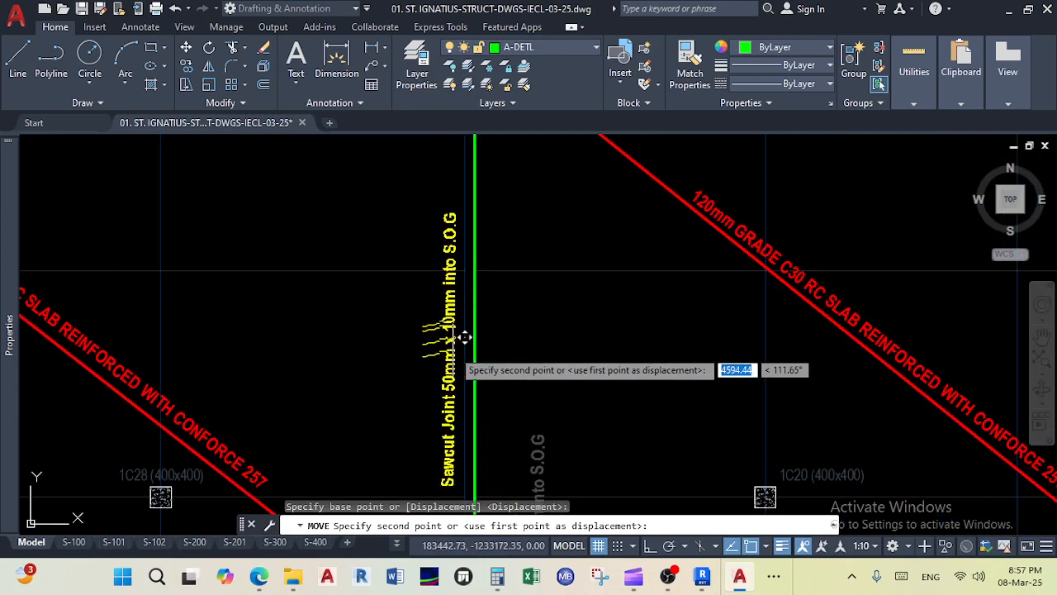
left_click(463, 363)
scroll(567, 359, "down", 5)
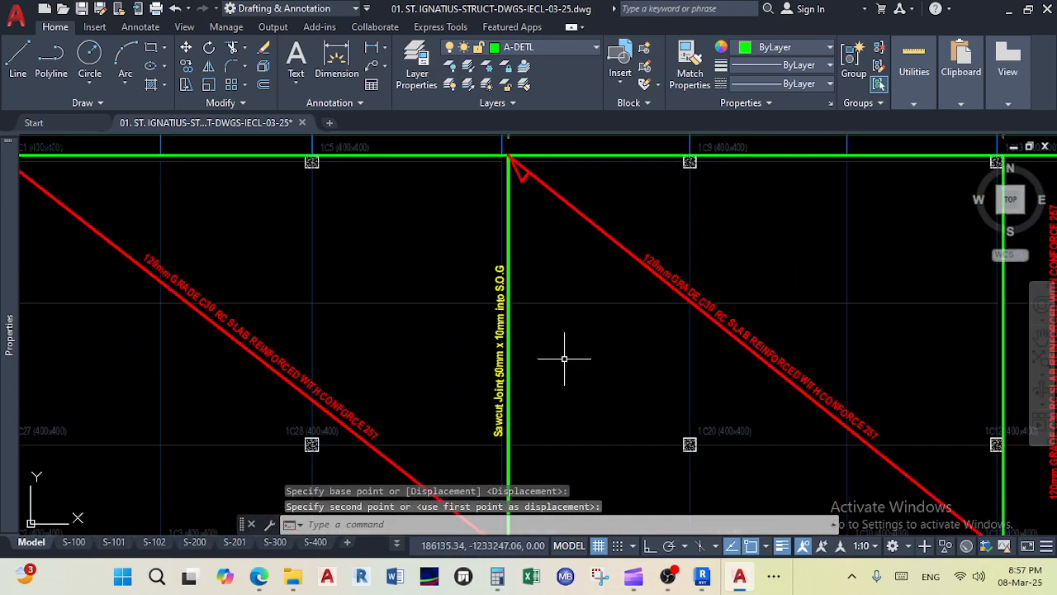
scroll(573, 283, "up", 4)
key("Escape")
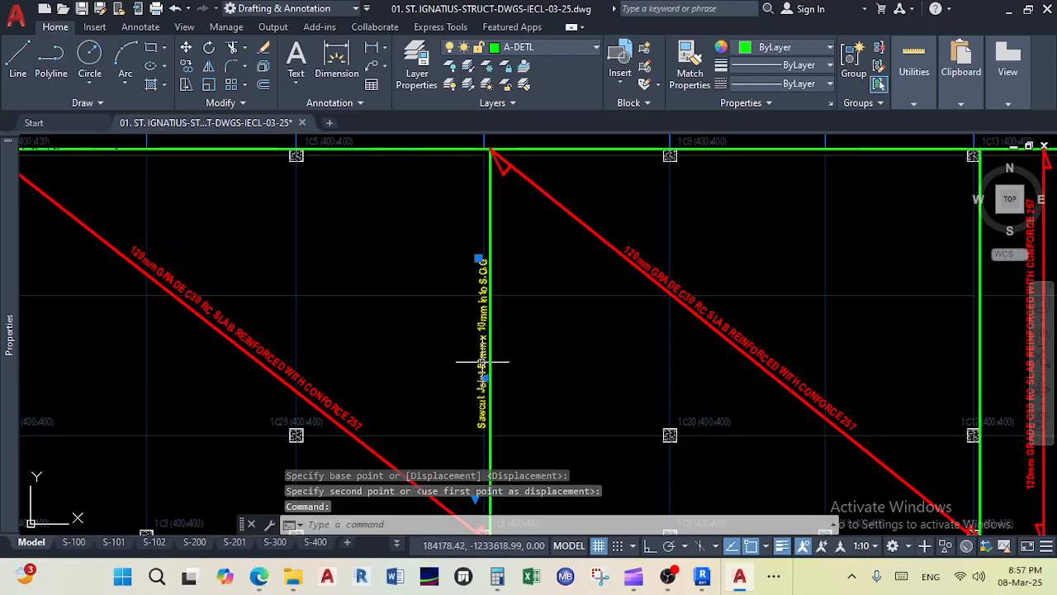
Step: Copy the sawcut joint note horizontally with ortho on, placing the copy beside the green line at grid G
left_click(187, 69)
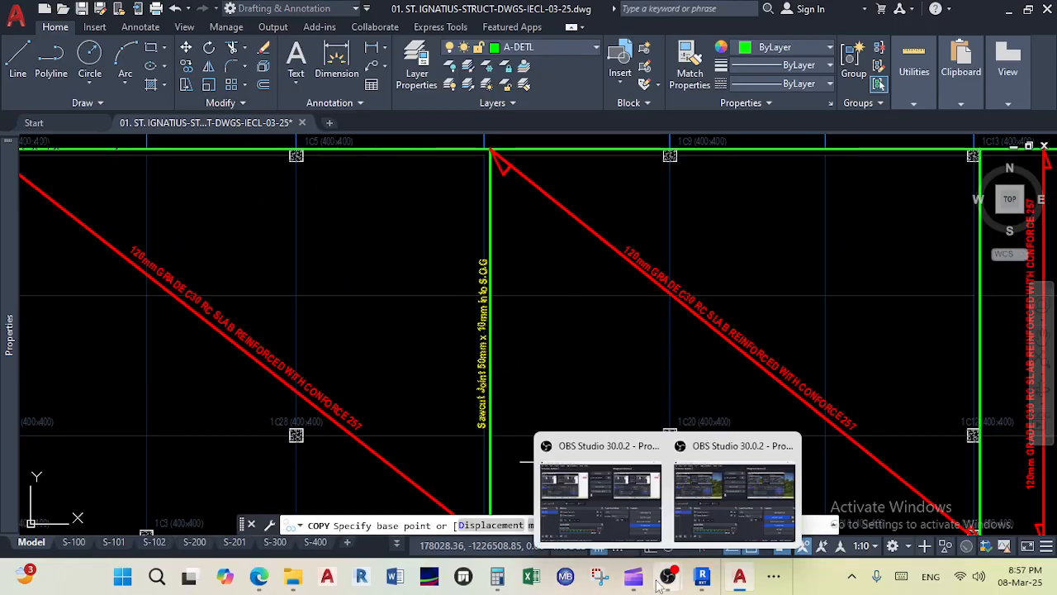
left_click(650, 546)
left_click(465, 403)
scroll(465, 403, "down", 6)
scroll(537, 375, "up", 10)
scroll(560, 375, "down", 3)
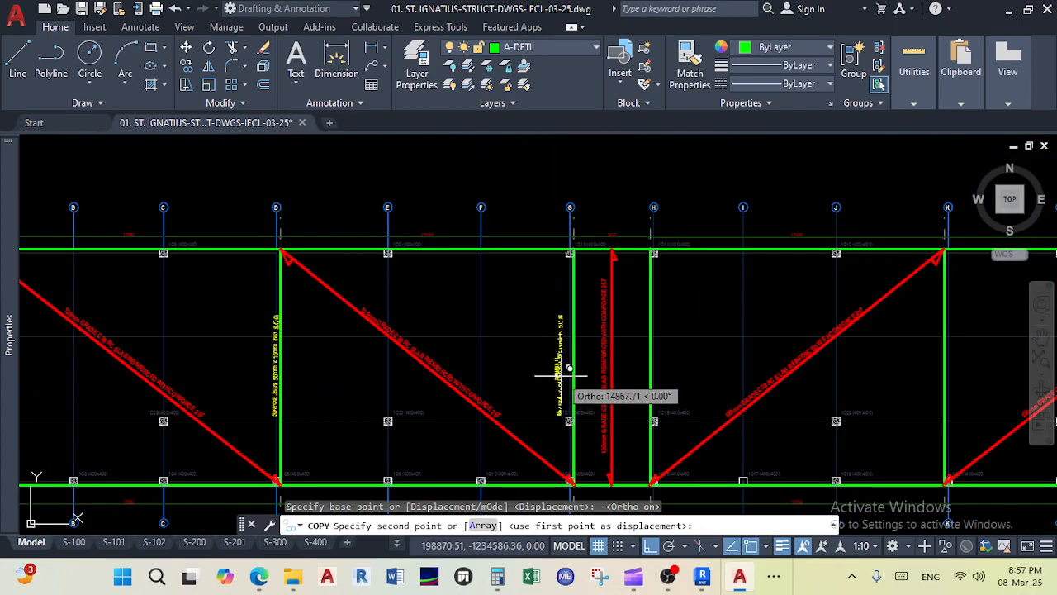
scroll(568, 368, "up", 5)
left_click(607, 365)
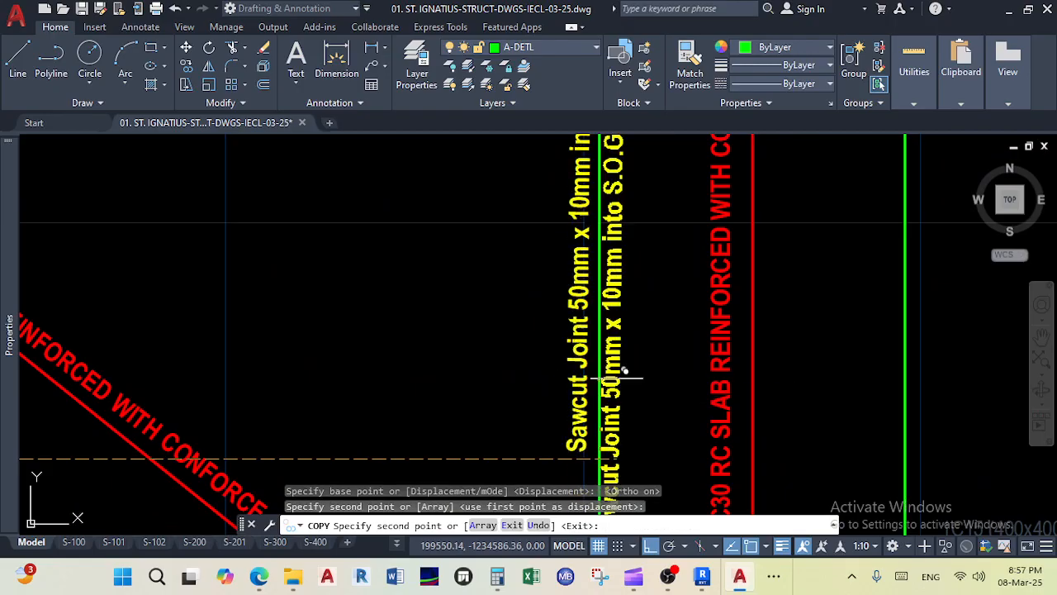
Step: Place two more horizontal copies of the sawcut joint note beside the green lines at grids H and K
scroll(653, 384, "down", 5)
scroll(686, 389, "up", 7)
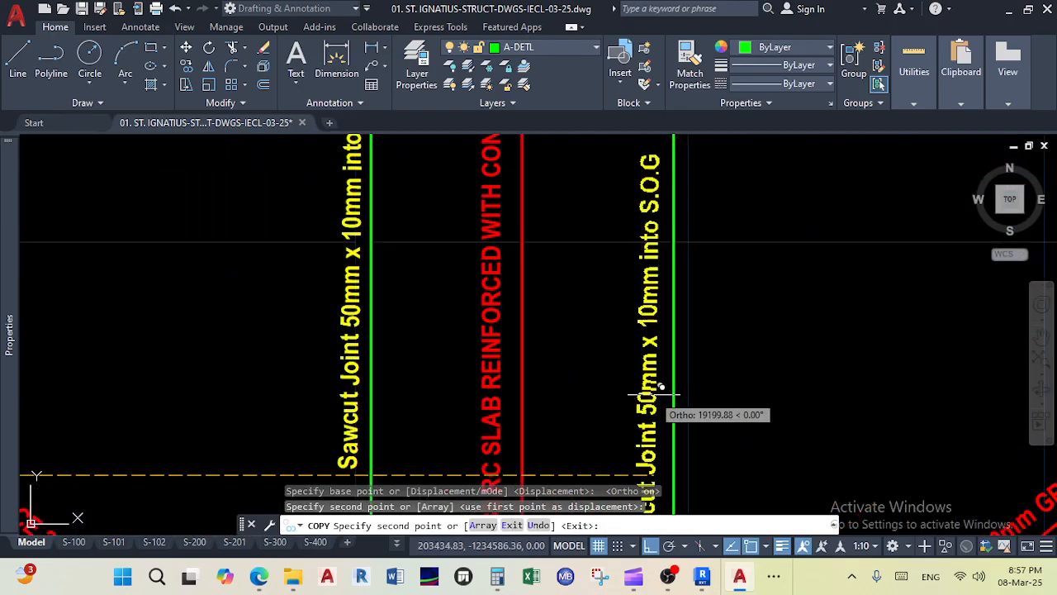
left_click(715, 379)
scroll(718, 376, "down", 5)
scroll(748, 372, "up", 4)
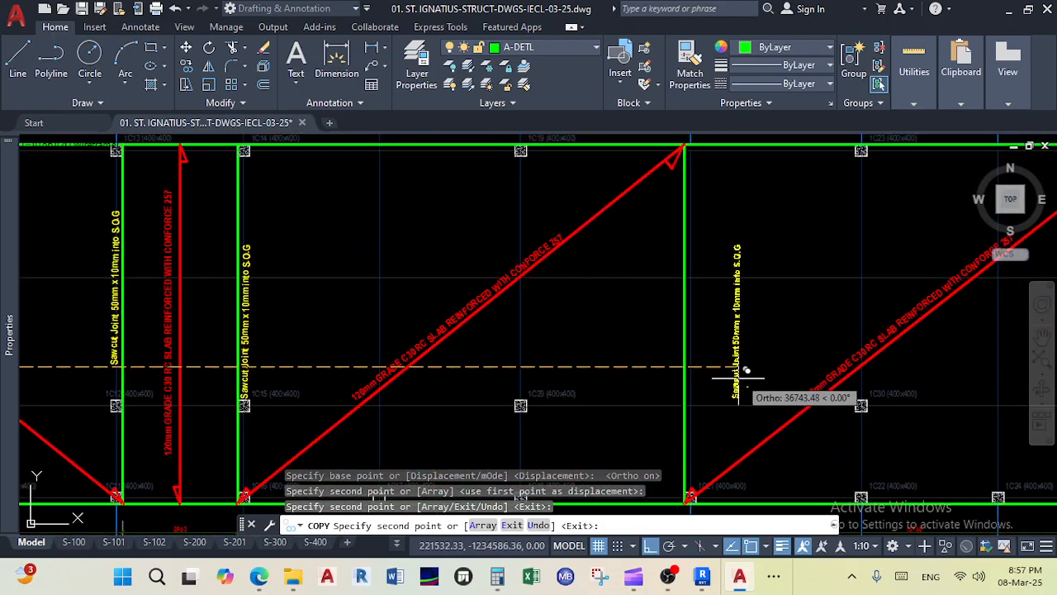
scroll(694, 363, "up", 3)
left_click(667, 361)
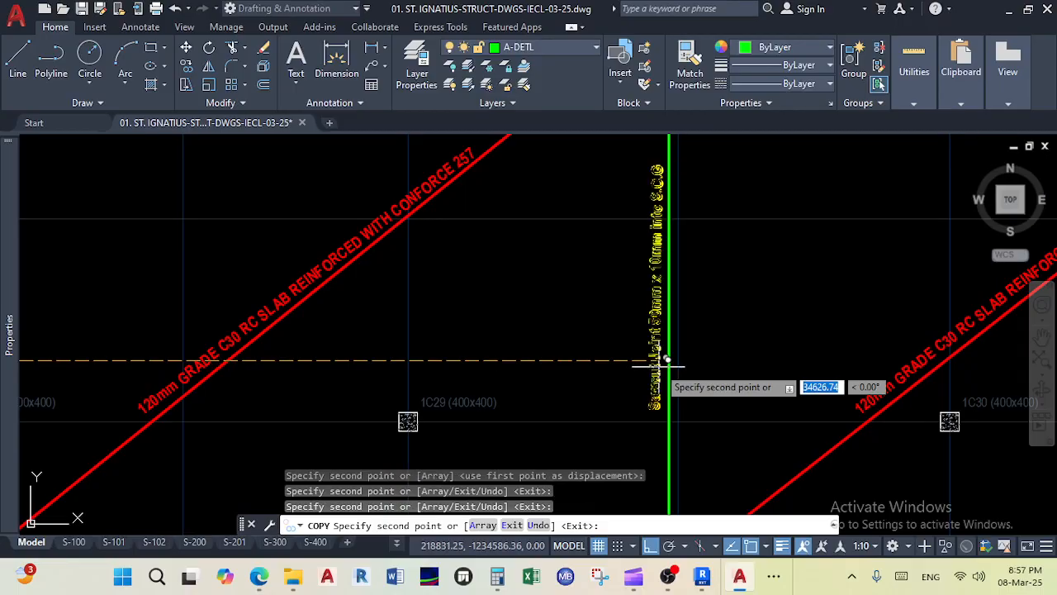
scroll(665, 363, "down", 4)
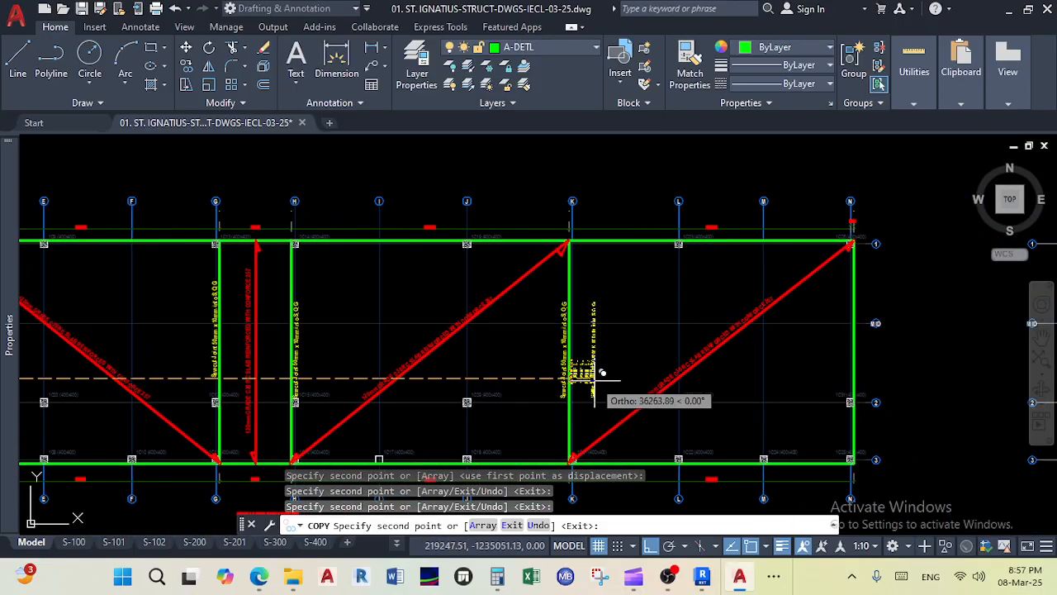
scroll(602, 374, "down", 3)
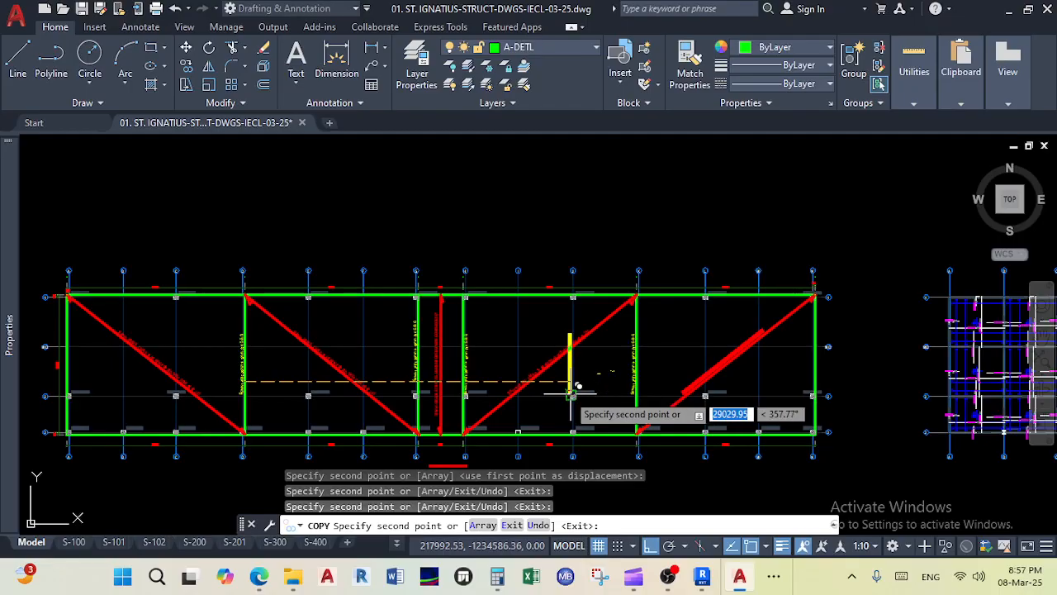
key("Escape")
key("Escape")
Step: Examine the columns and green slab edges on the ground floor plan, especially between grids A and D
scroll(562, 395, "down", 2)
scroll(562, 395, "up", 8)
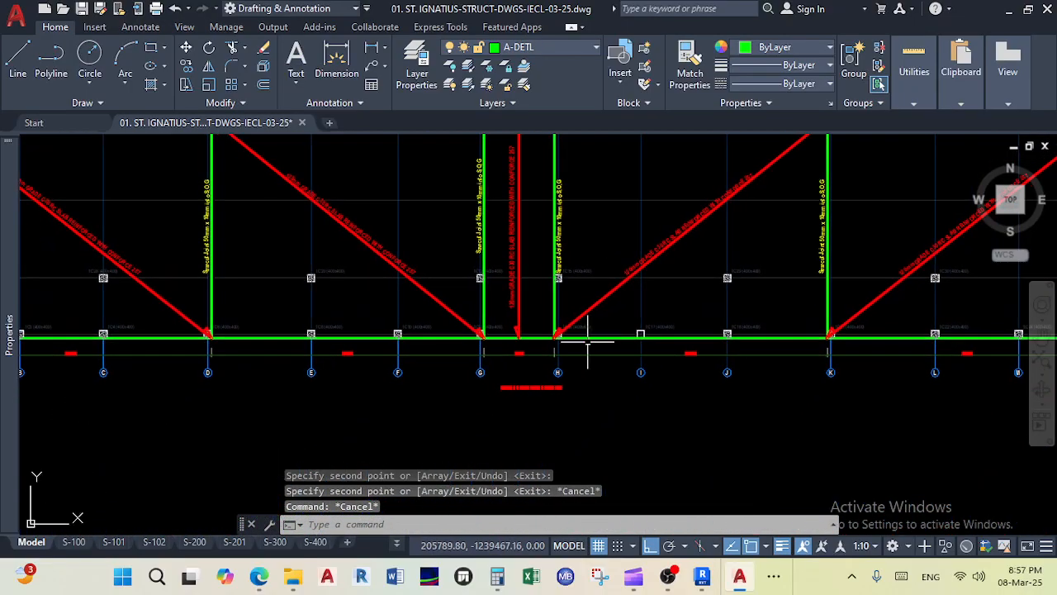
scroll(549, 330, "down", 3)
scroll(449, 342, "up", 3)
scroll(549, 286, "down", 2)
scroll(548, 286, "up", 10)
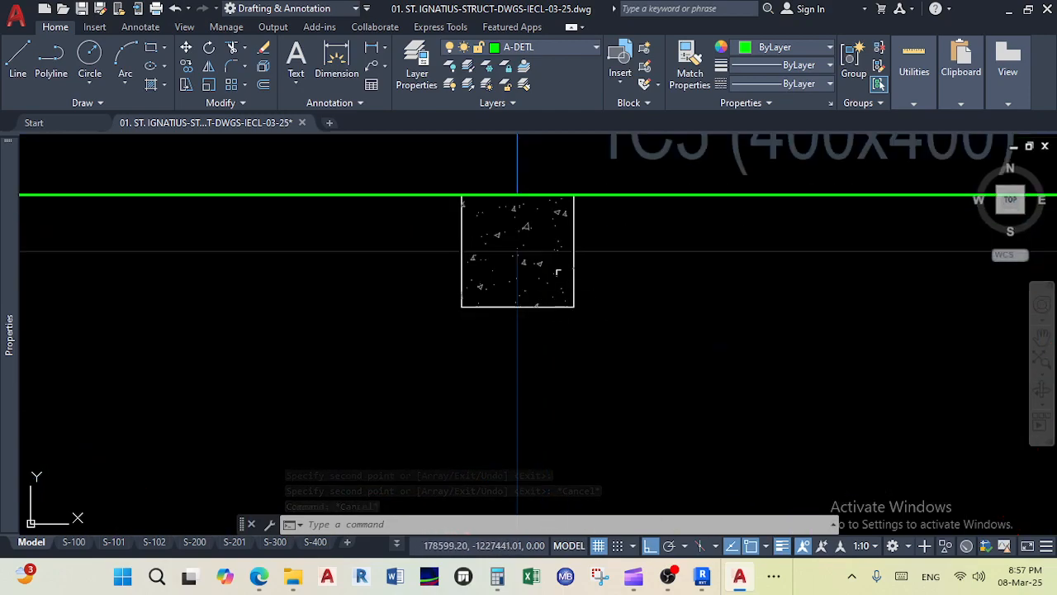
scroll(512, 235, "down", 6)
mouse_move(477, 264)
middle_mouse_down()
mouse_move(524, 235)
mouse_move(475, 232)
middle_mouse_up()
scroll(512, 239, "down", 4)
scroll(354, 330, "down", 3)
scroll(347, 300, "up", 9)
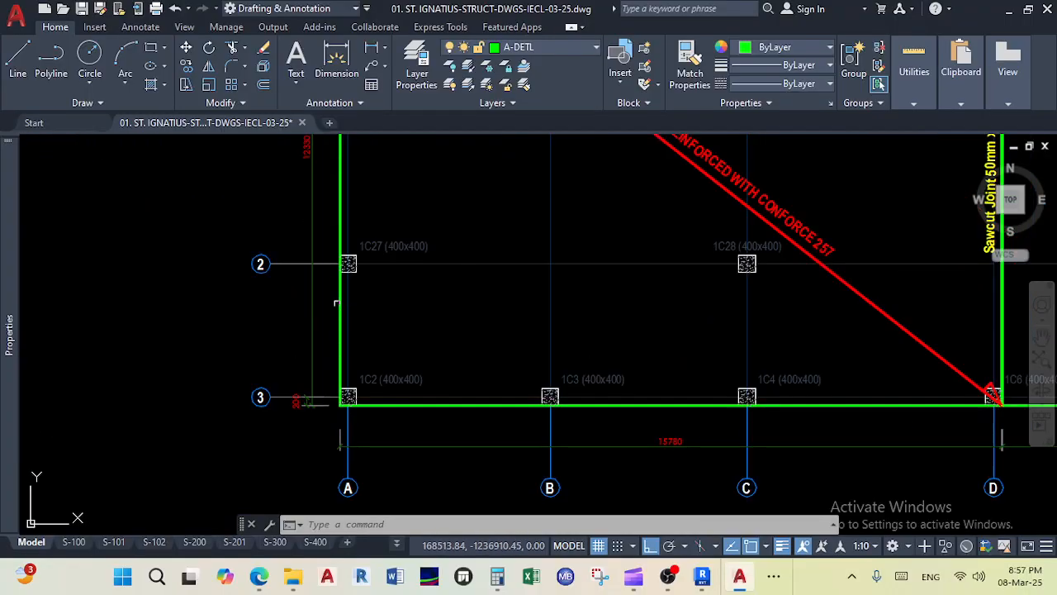
scroll(425, 260, "down", 4)
middle_click_drag(426, 262, 437, 186)
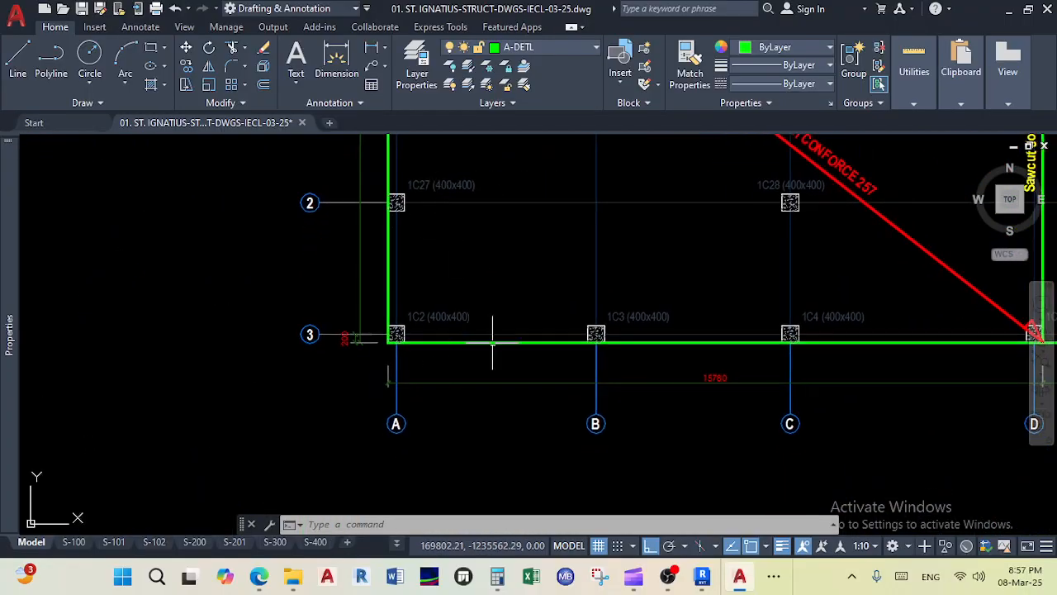
Step: Open the S-100 sheet layout and examine the footing sizes and labels on the foundation plan
left_click(82, 544)
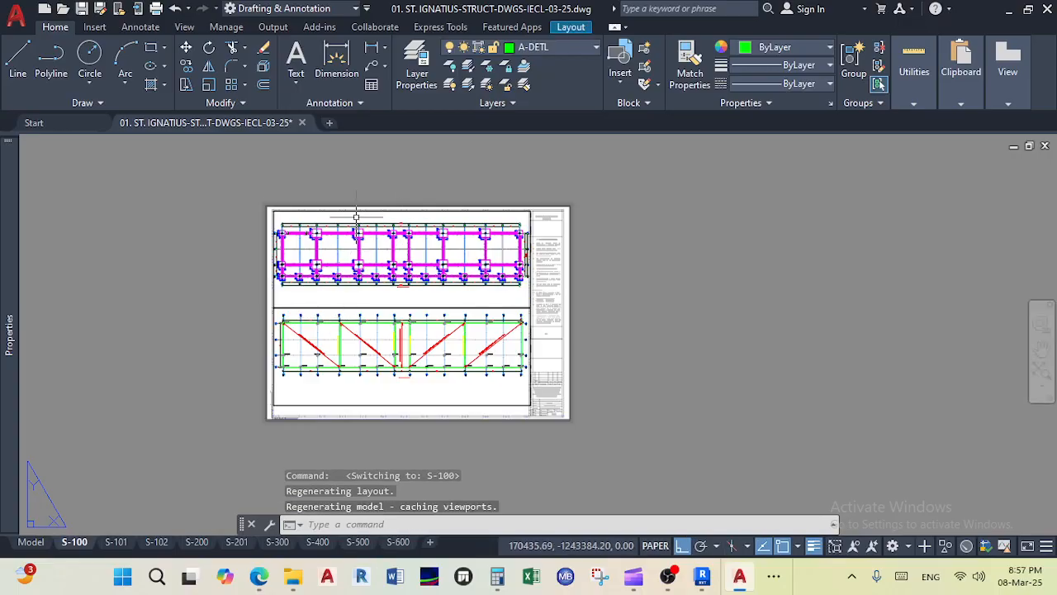
scroll(369, 244, "up", 6)
scroll(499, 213, "up", 4)
scroll(498, 242, "down", 4)
scroll(436, 192, "up", 10)
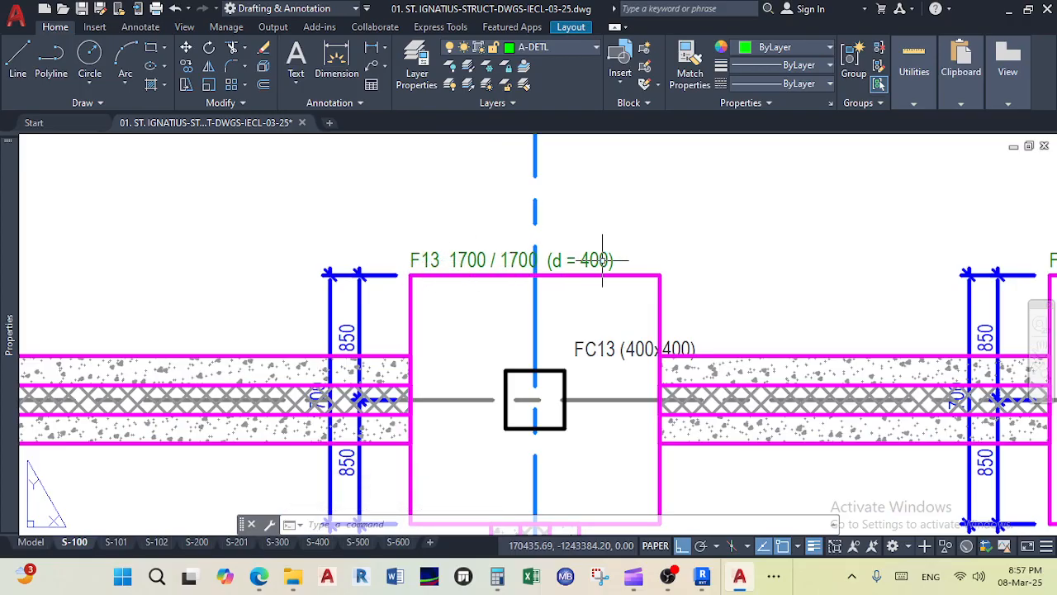
scroll(570, 269, "down", 10)
scroll(302, 276, "up", 10)
scroll(419, 215, "down", 6)
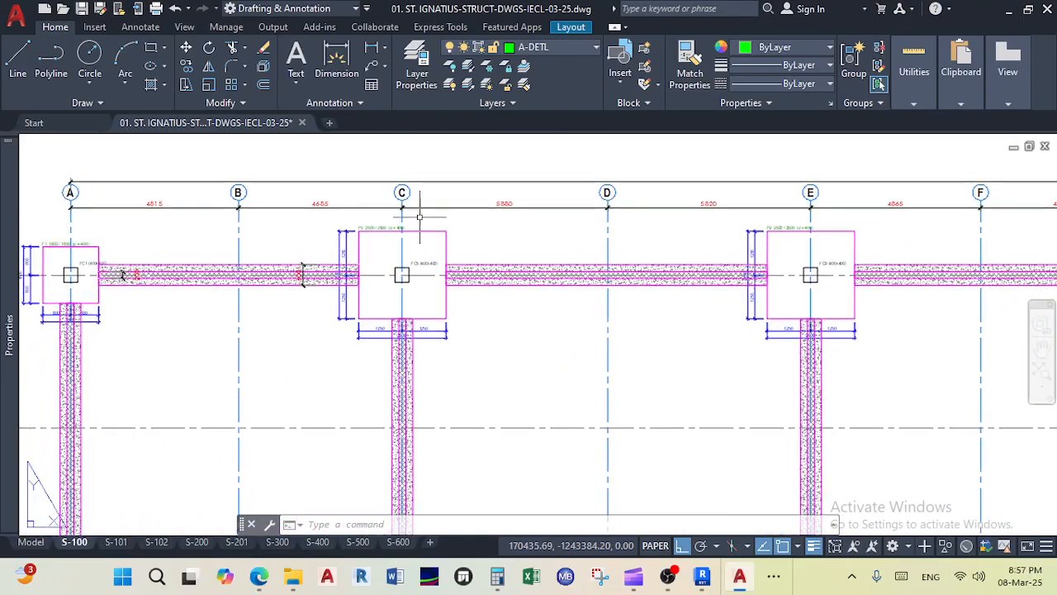
scroll(419, 216, "down", 8)
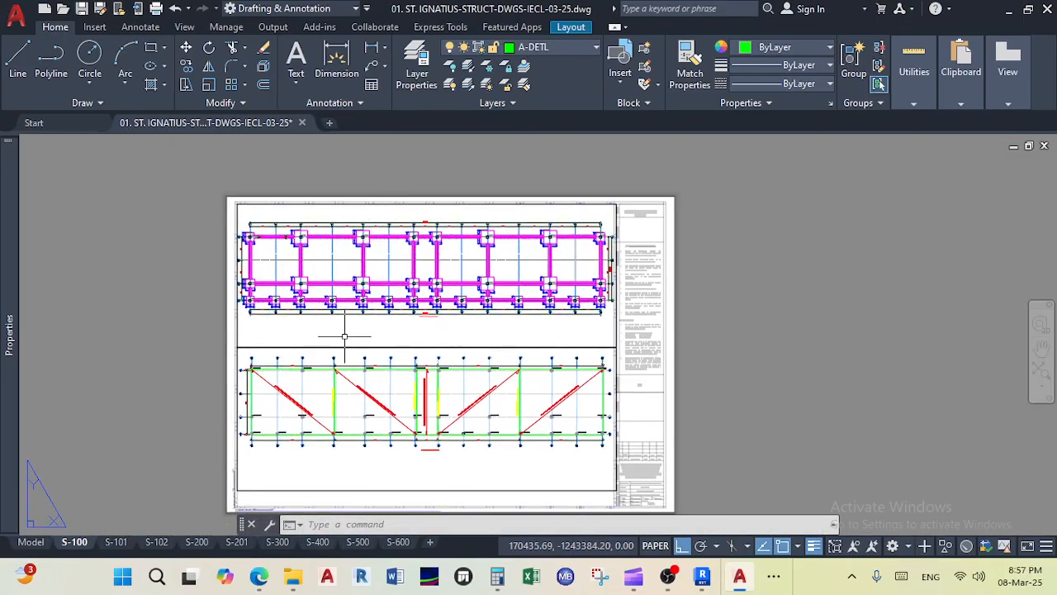
middle_click_drag(345, 336, 325, 272)
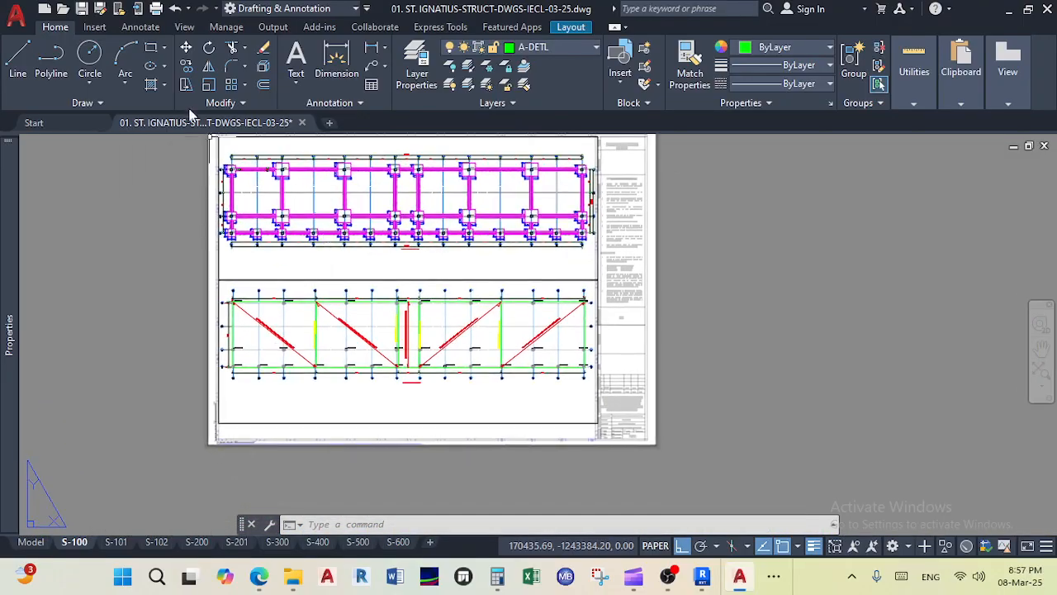
Step: Preview the plot of sheet S-100 and examine the sawcut joint and slab reinforcement notes on the ground floor plan
left_click(156, 8)
left_click(273, 474)
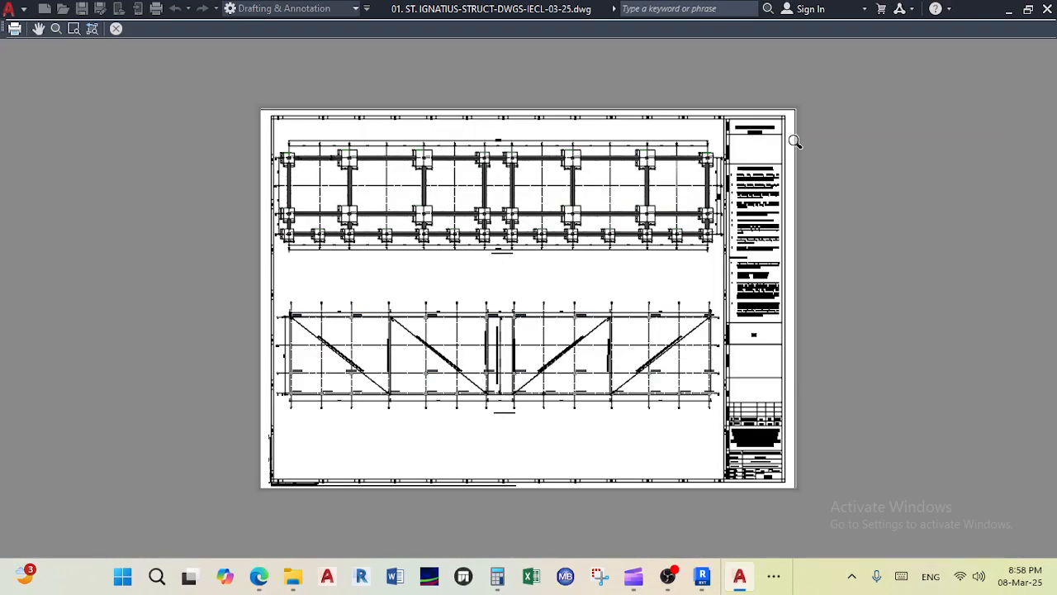
scroll(793, 141, "up", 4)
scroll(563, 183, "down", 6)
middle_click_drag(531, 229, 458, 296)
scroll(559, 133, "up", 4)
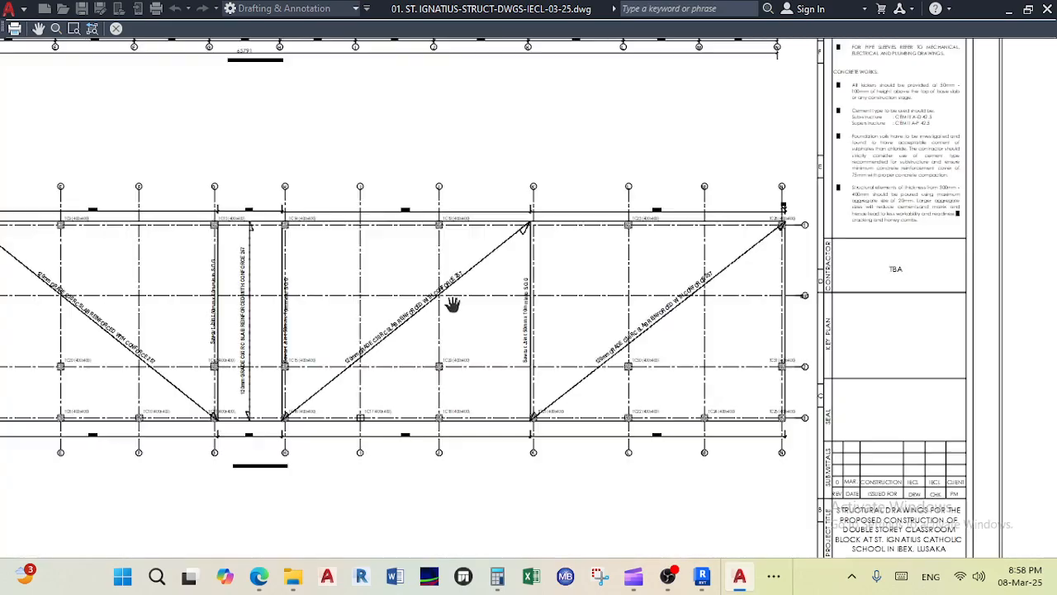
middle_click_drag(635, 440, 654, 381)
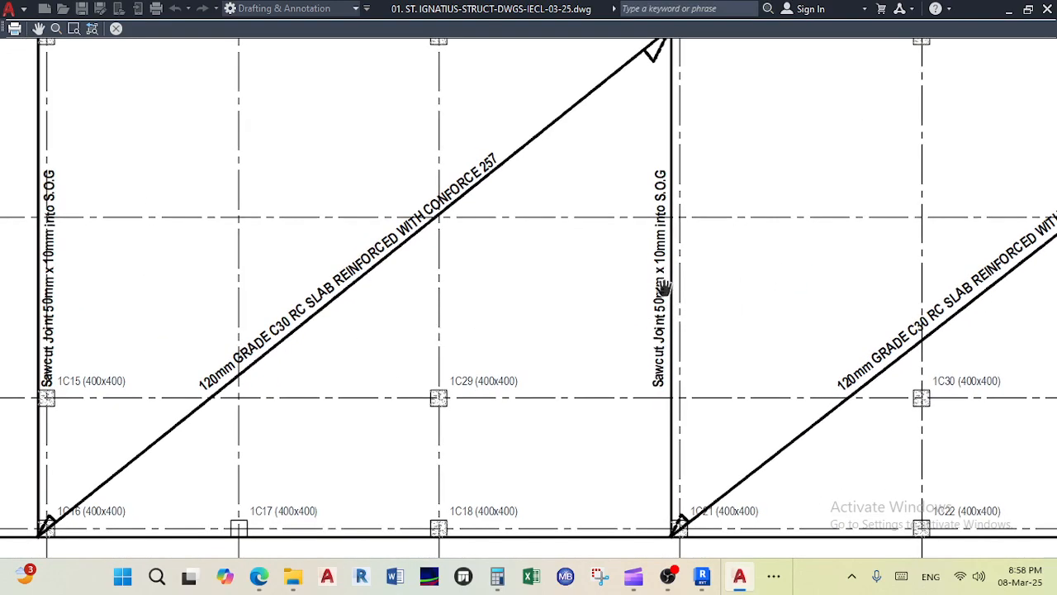
scroll(634, 239, "down", 5)
scroll(590, 236, "up", 5)
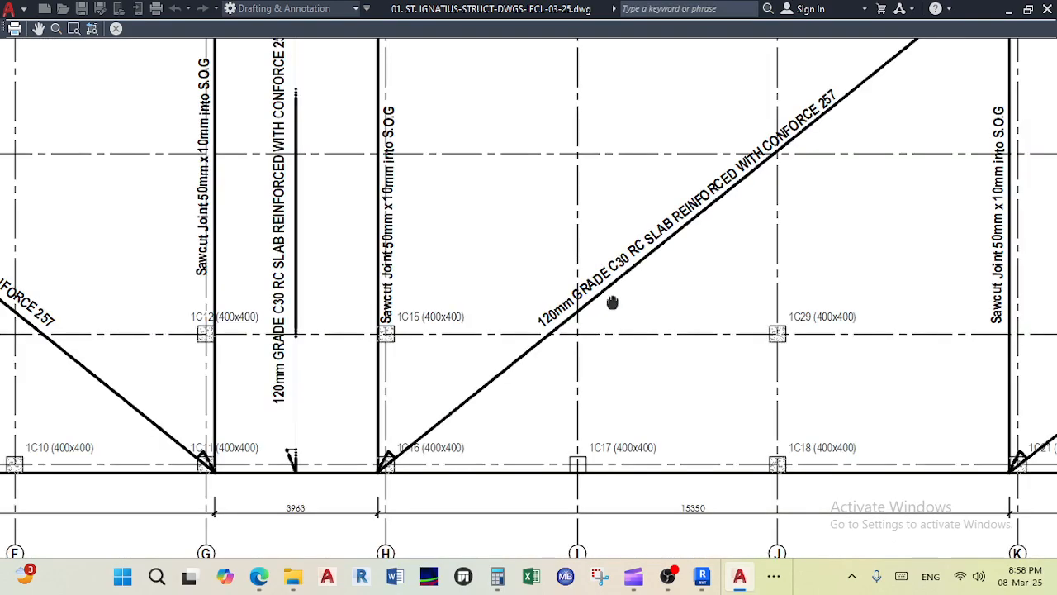
middle_click_drag(618, 295, 554, 333)
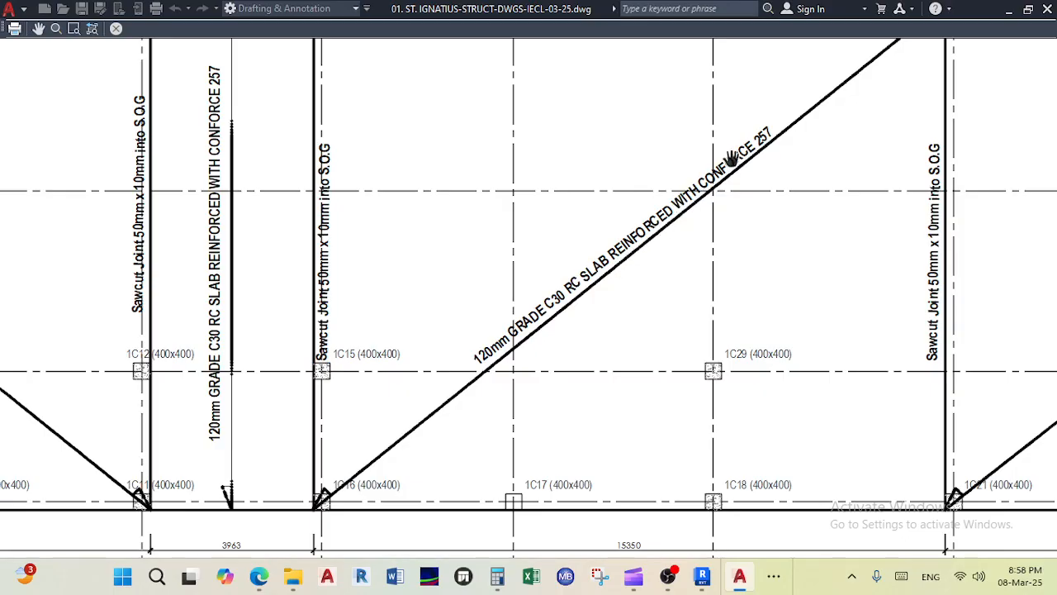
scroll(748, 153, "down", 5)
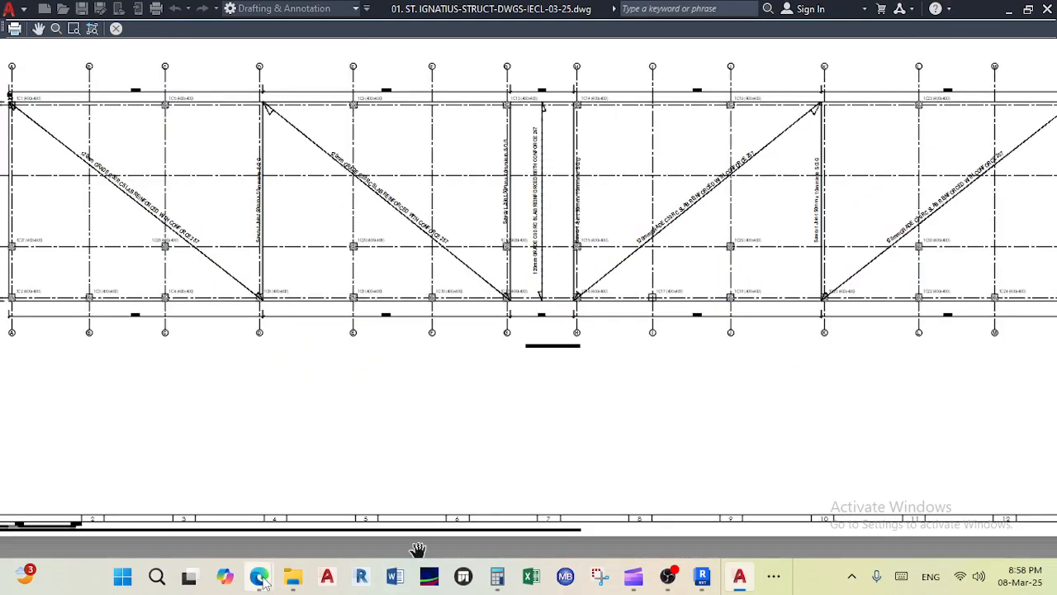
Step: Switch to the Teams meeting, admit the participant waiting in the lobby, and return to the AutoCAD plot preview
mouse_move(259, 576)
left_click(239, 510)
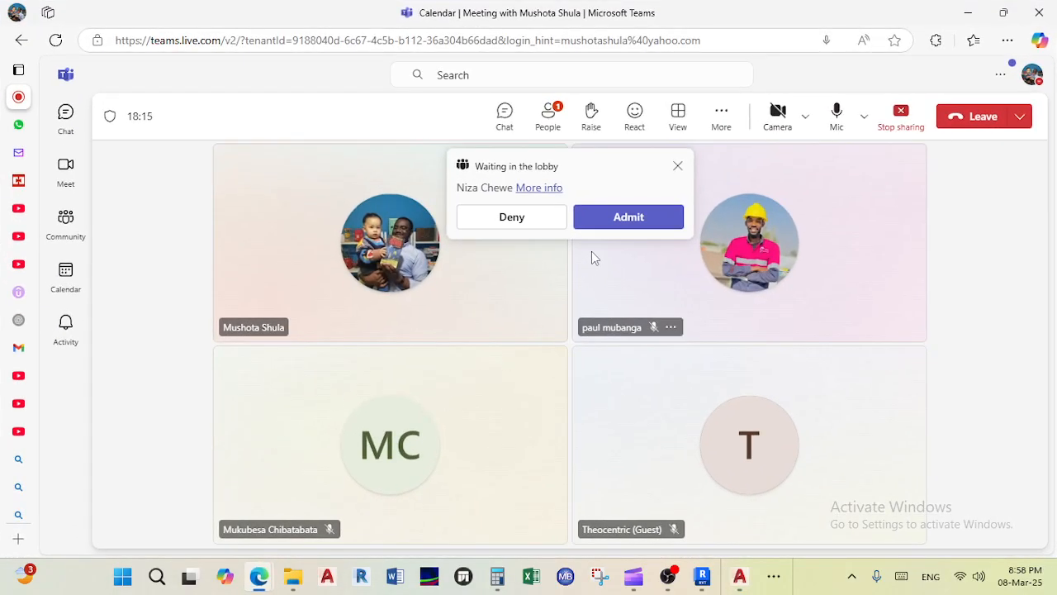
left_click(621, 218)
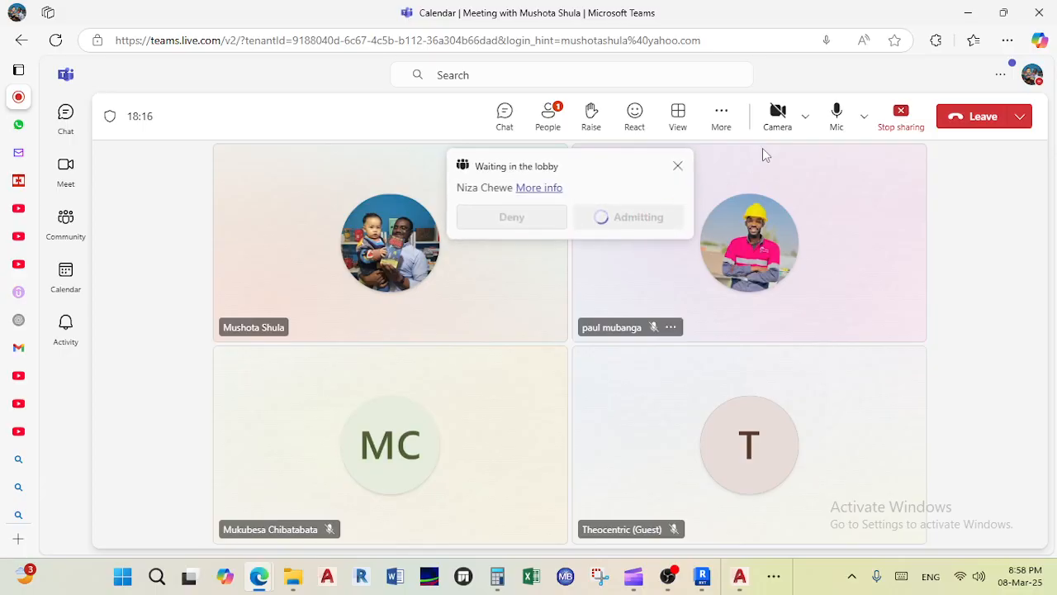
left_click(968, 13)
Step: Examine the title block of sheet S-100 in the plot preview and leave the plot without printing
scroll(677, 151, "up", 4)
scroll(680, 406, "up", 4)
middle_click_drag(698, 319, 602, 181)
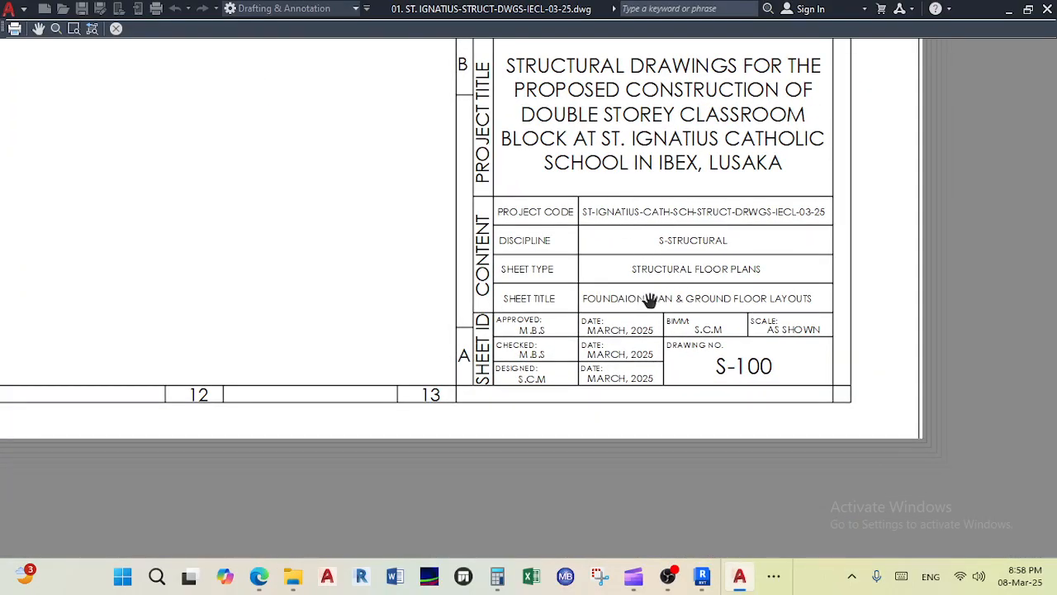
scroll(557, 227, "up", 2)
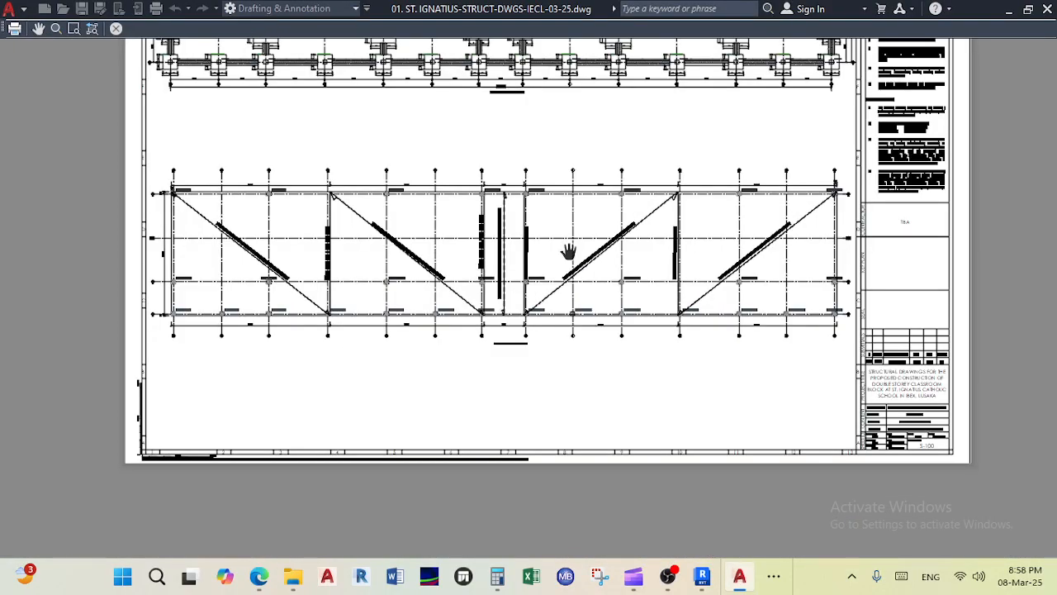
left_click(116, 28)
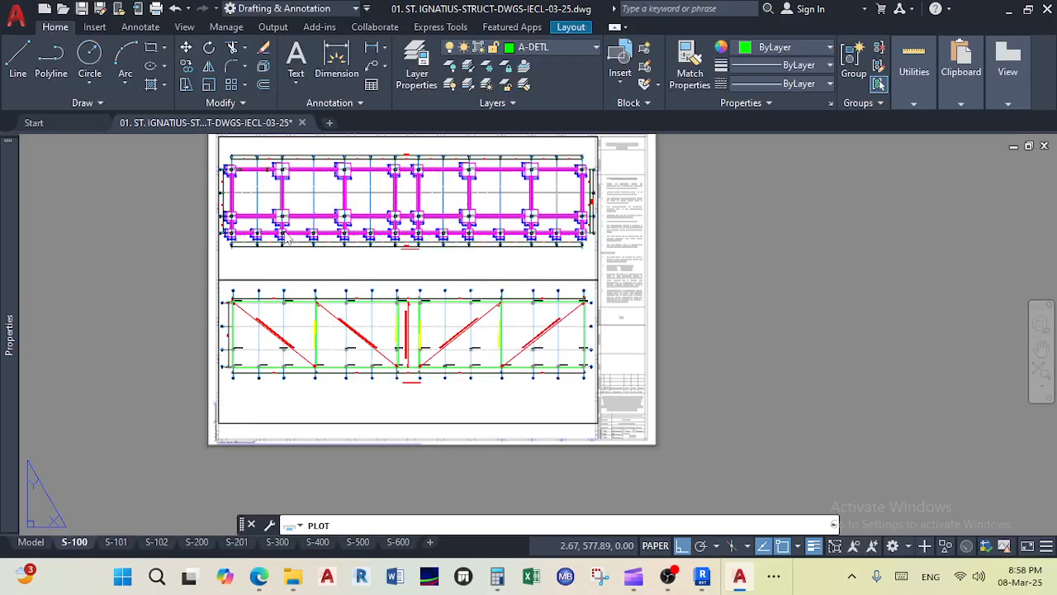
left_click(805, 72)
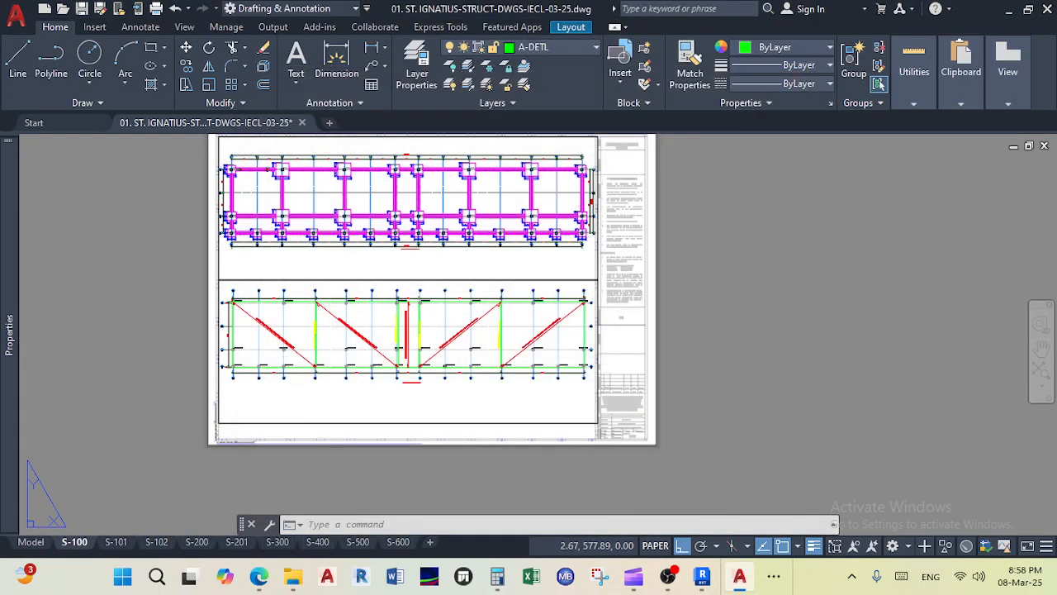
Step: Return to model space and examine the reinforcement bar labels around slab panel 2S5
left_click(31, 542)
scroll(721, 314, "down", 5)
scroll(721, 314, "up", 3)
scroll(420, 338, "up", 3)
scroll(494, 269, "up", 2)
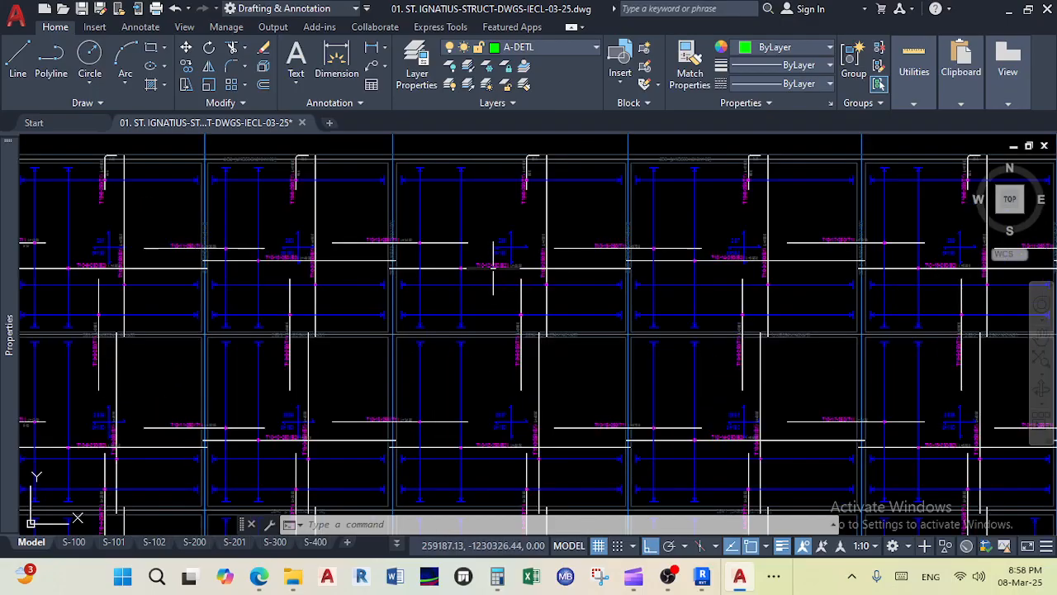
scroll(431, 255, "up", 4)
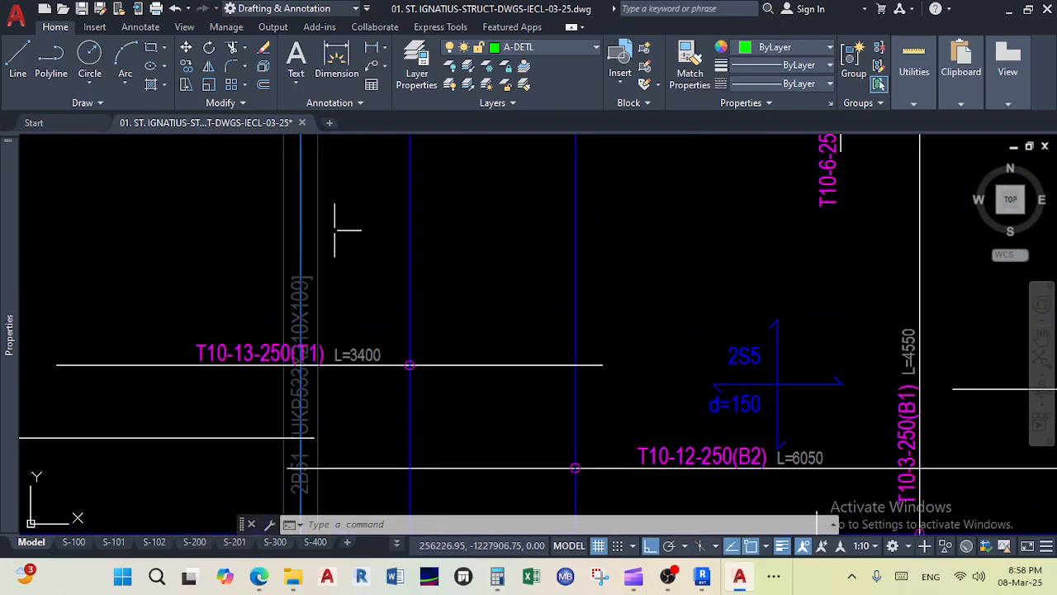
Step: Examine the reinforcement bar labels and bar lengths around slab panel 2S48 on the storey 2 plan
scroll(355, 276, "down", 2)
scroll(372, 335, "down", 4)
middle_click_drag(487, 370, 512, 219)
scroll(819, 461, "up", 2)
scroll(778, 334, "down", 2)
middle_click_drag(716, 359, 704, 367)
scroll(236, 371, "up", 4)
scroll(648, 315, "up", 2)
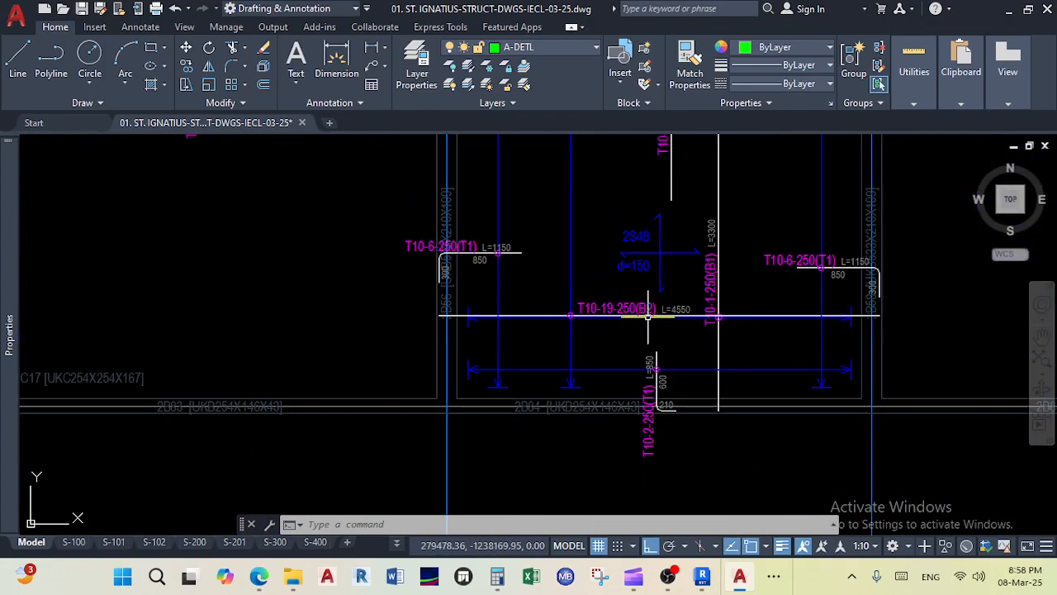
scroll(576, 304, "up", 2)
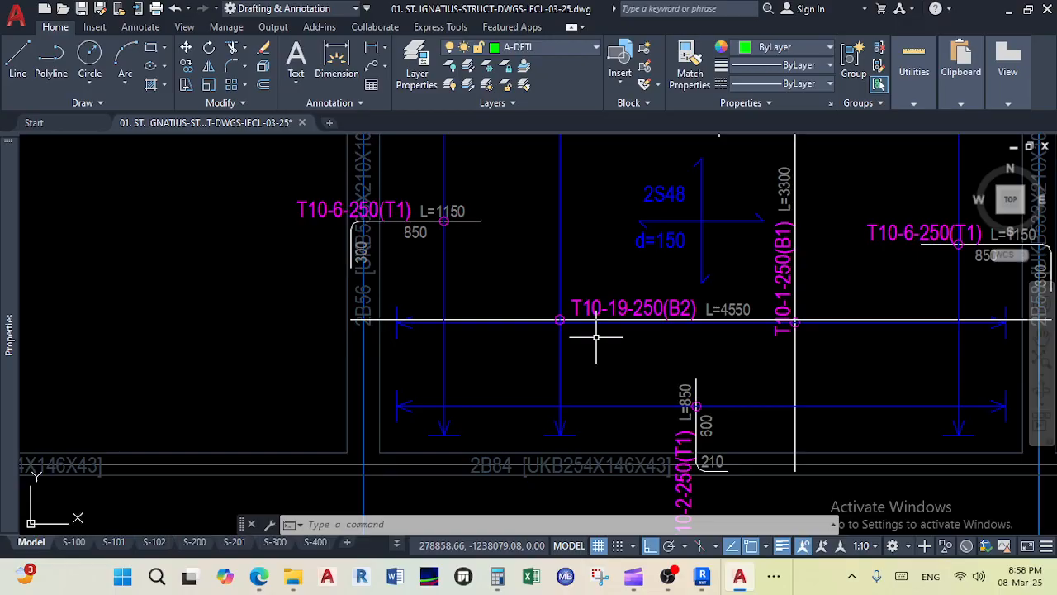
Step: Examine the unit weight, length and total weight summary in the Form Plans Quantity Take Off table below the storey 2 plan
scroll(607, 333, "down", 8)
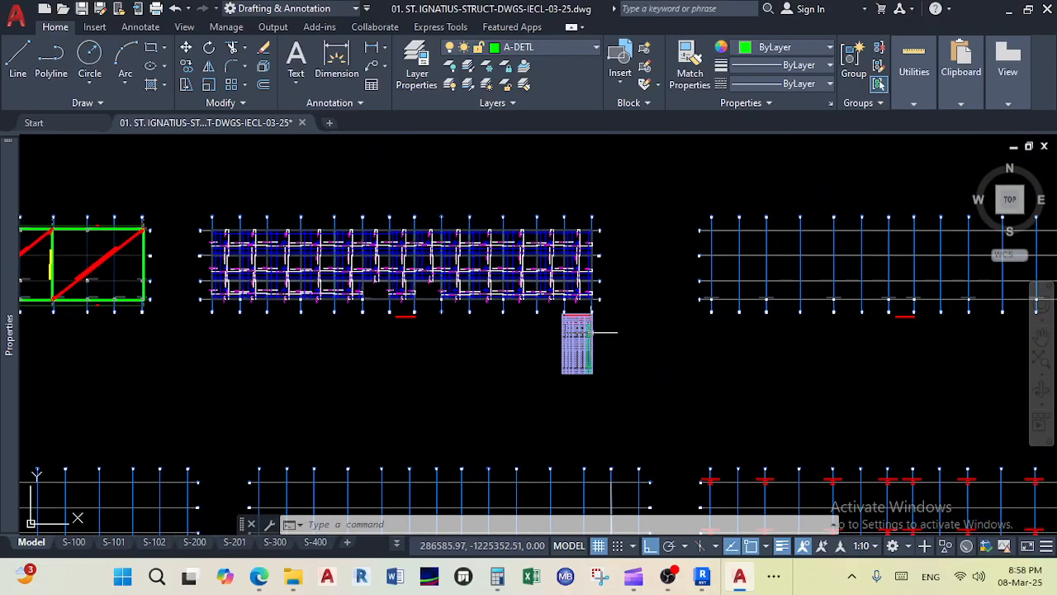
scroll(591, 333, "up", 8)
middle_click_drag(503, 291, 490, 164)
middle_click_drag(609, 237, 611, 270)
scroll(657, 255, "up", 2)
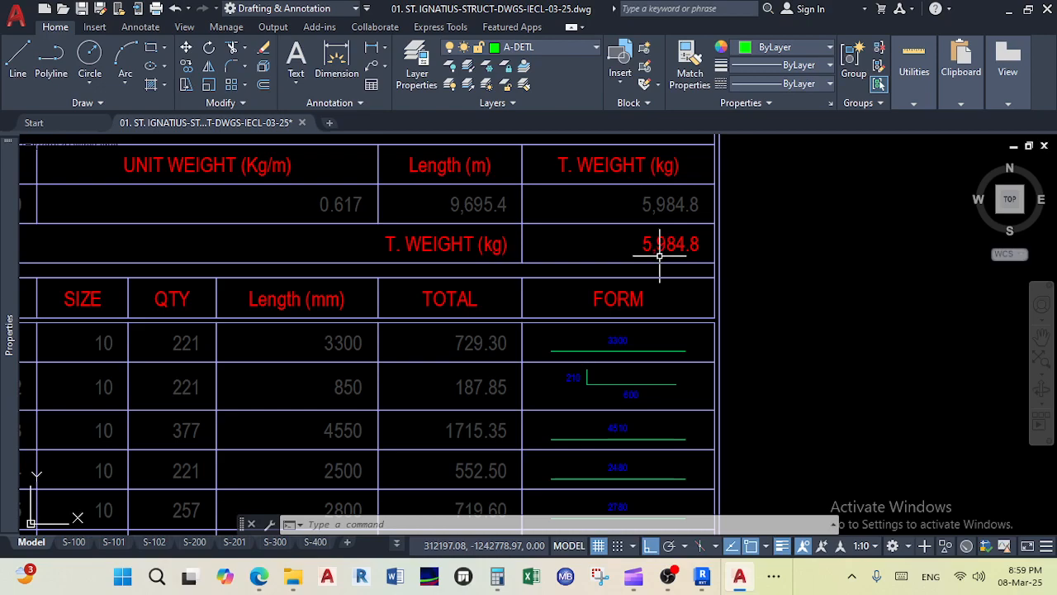
scroll(672, 246, "down", 2)
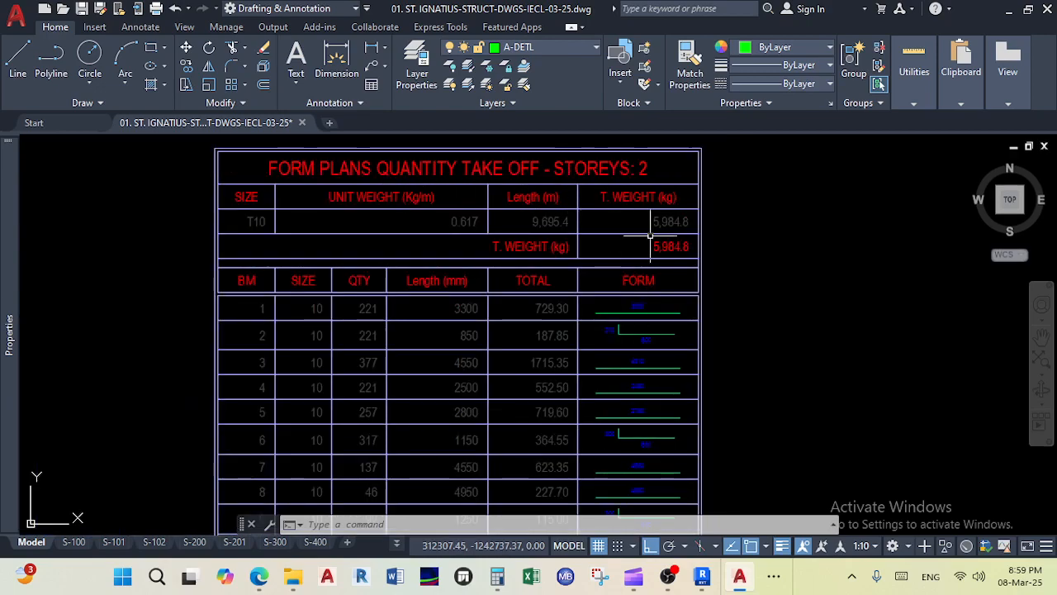
scroll(674, 244, "up", 2)
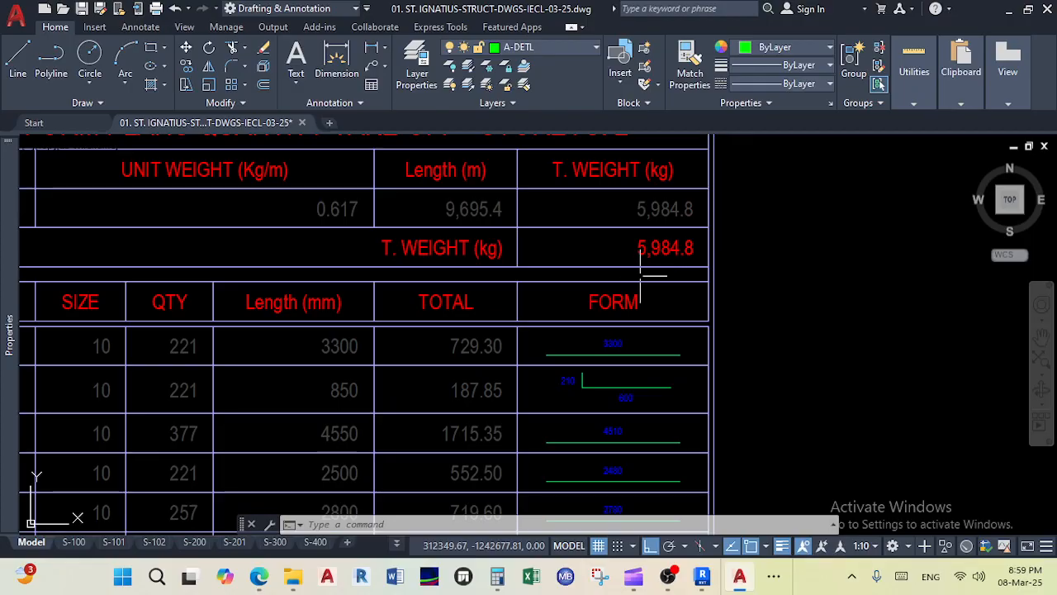
scroll(623, 299, "down", 2)
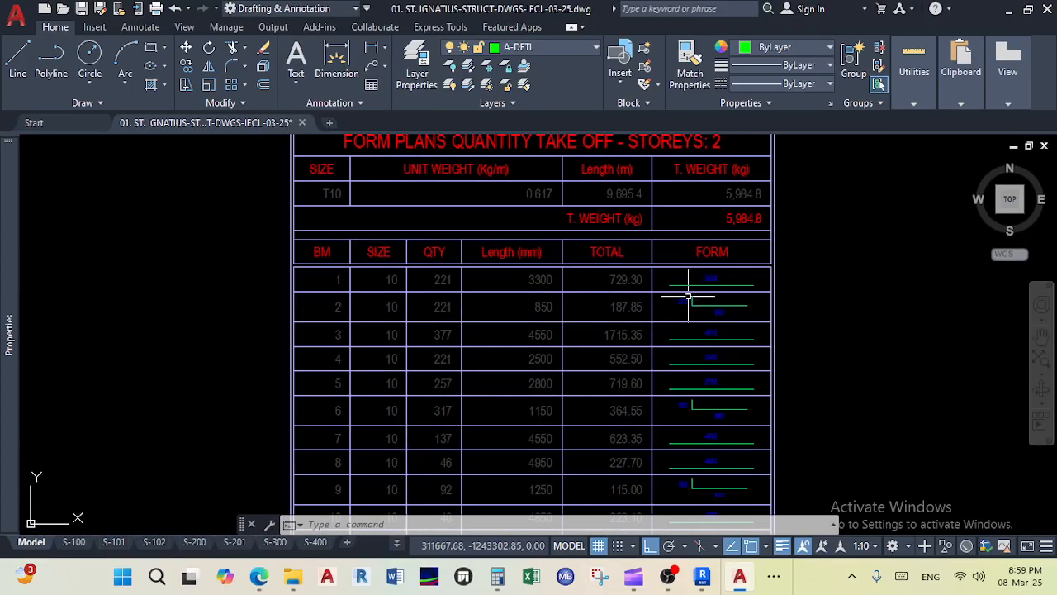
Step: Examine the bar mark rows and their bar shapes in the FORM column of the quantity take-off table
scroll(715, 306, "up", 2)
scroll(719, 275, "up", 1)
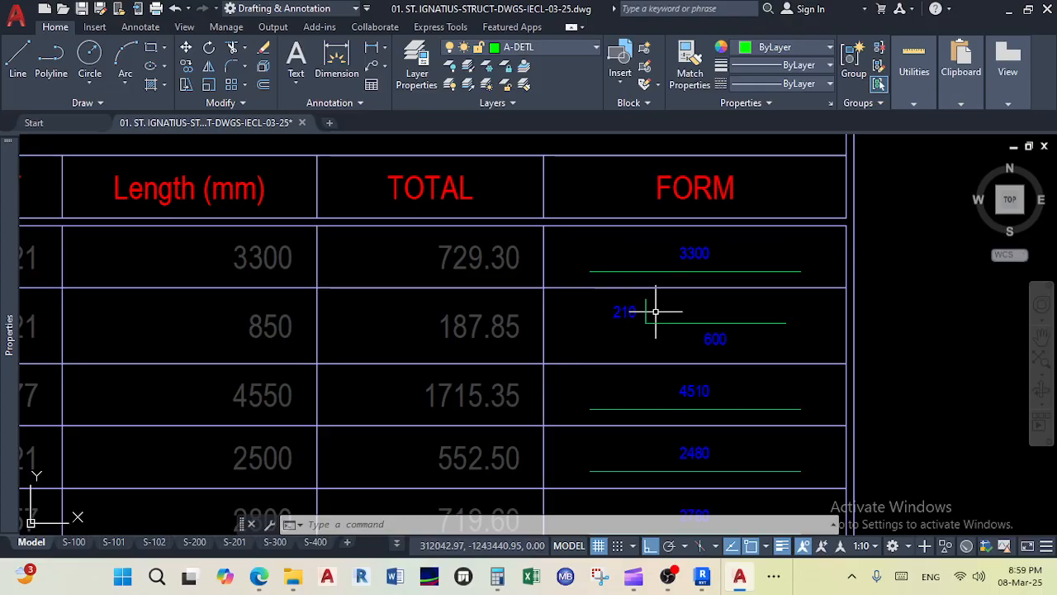
scroll(659, 306, "down", 2)
scroll(665, 303, "up", 2)
scroll(668, 301, "down", 1)
scroll(578, 295, "down", 1)
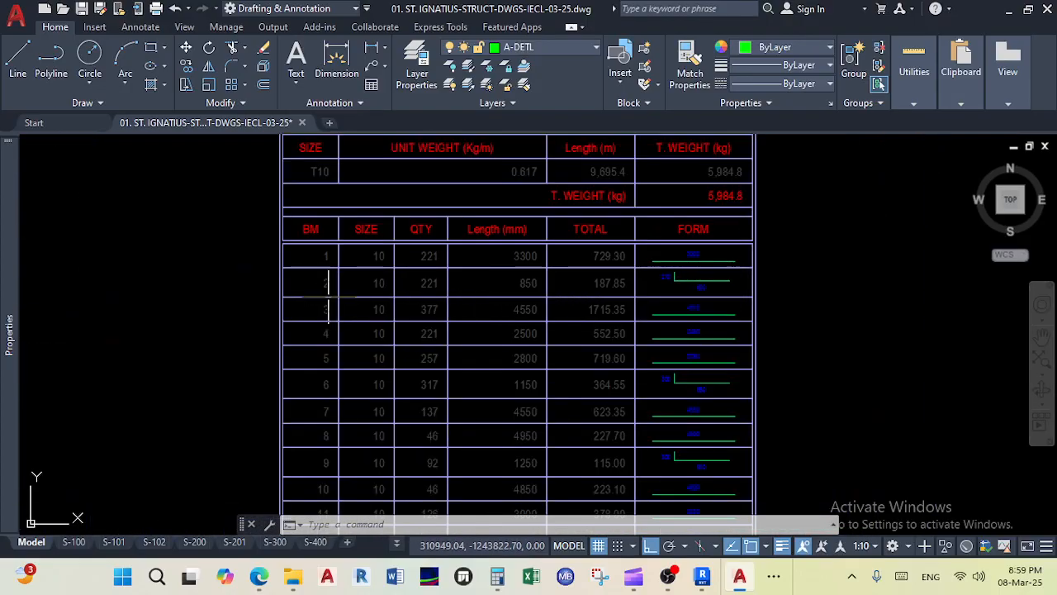
scroll(323, 289, "up", 2)
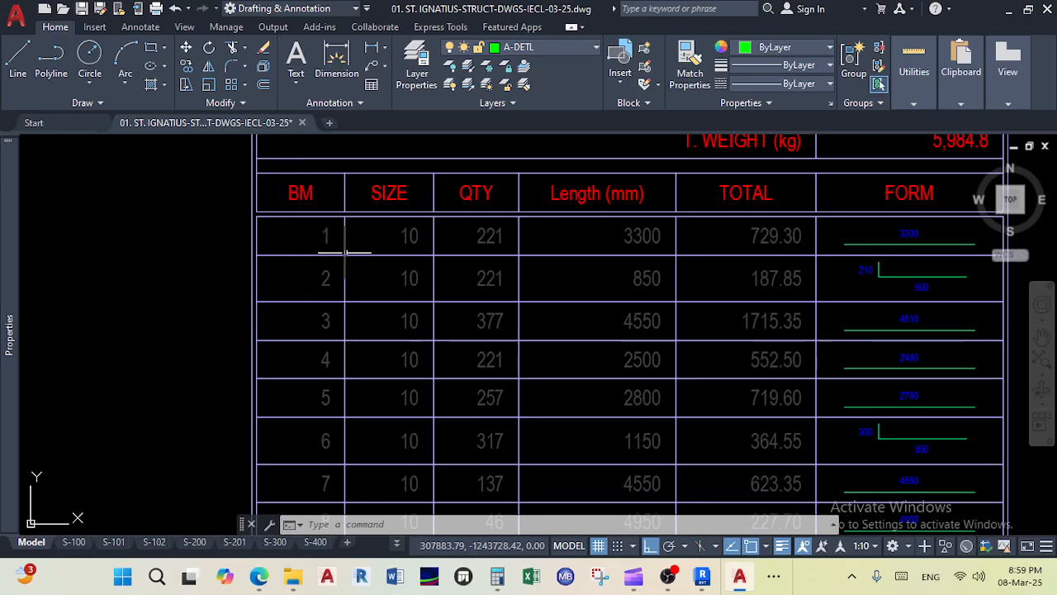
Step: Locate bar mark 2, labelled T10-2-250(T1), on the slab plan near grid K and examine its bend dimensions
scroll(333, 281, "down", 3)
scroll(333, 280, "down", 3)
scroll(212, 288, "up", 6)
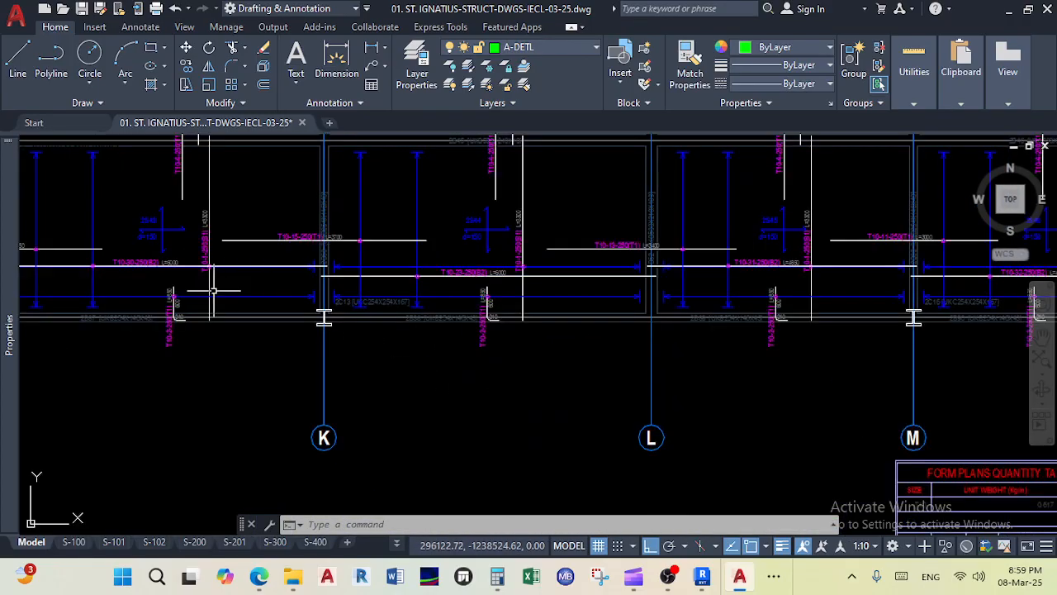
scroll(172, 346, "up", 2)
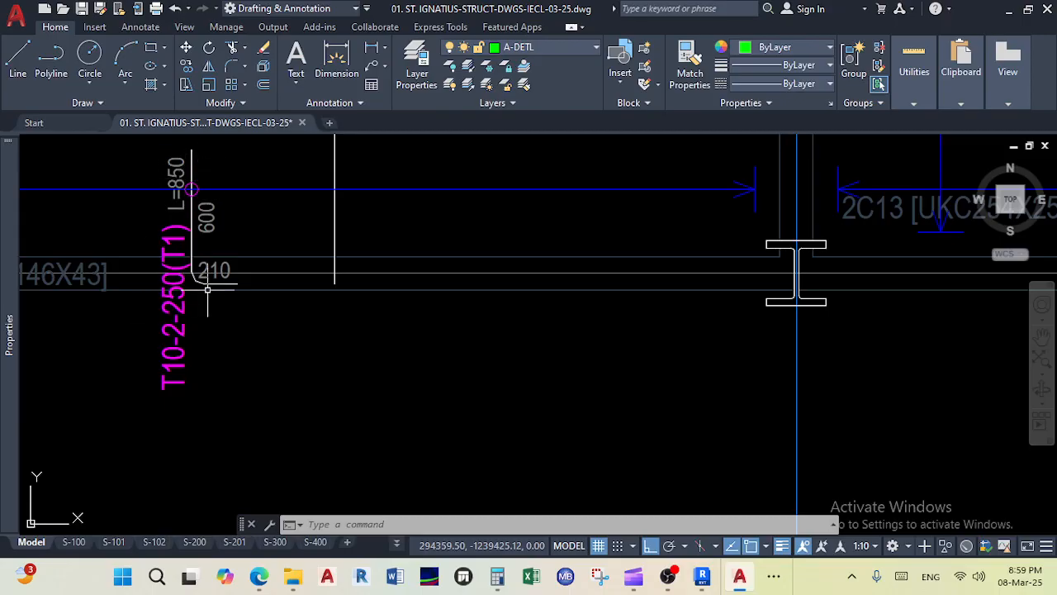
middle_click_drag(277, 316, 418, 290)
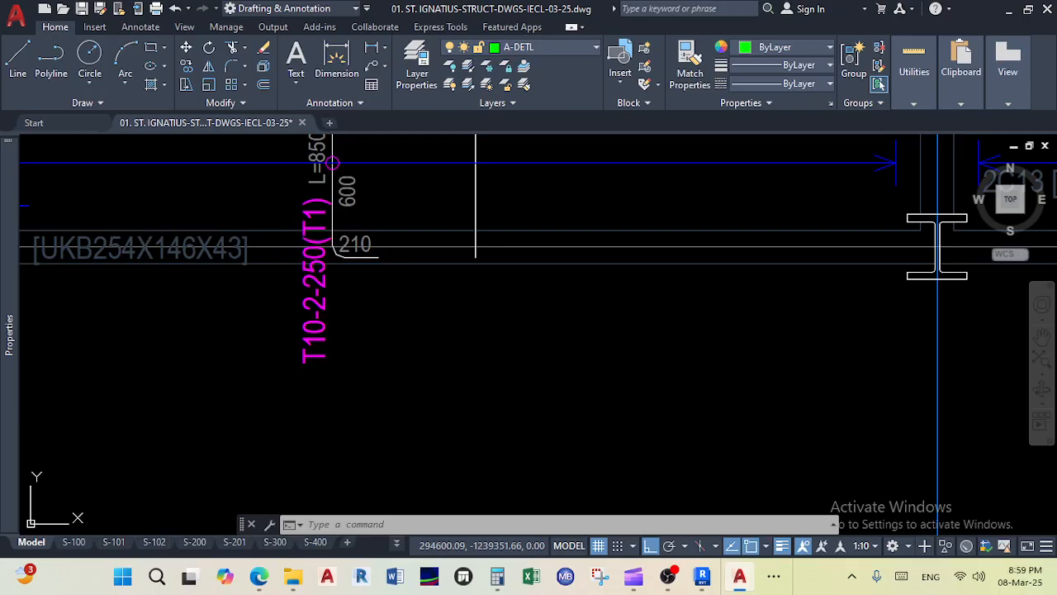
scroll(308, 266, "down", 5)
middle_click_drag(559, 389, 454, 253)
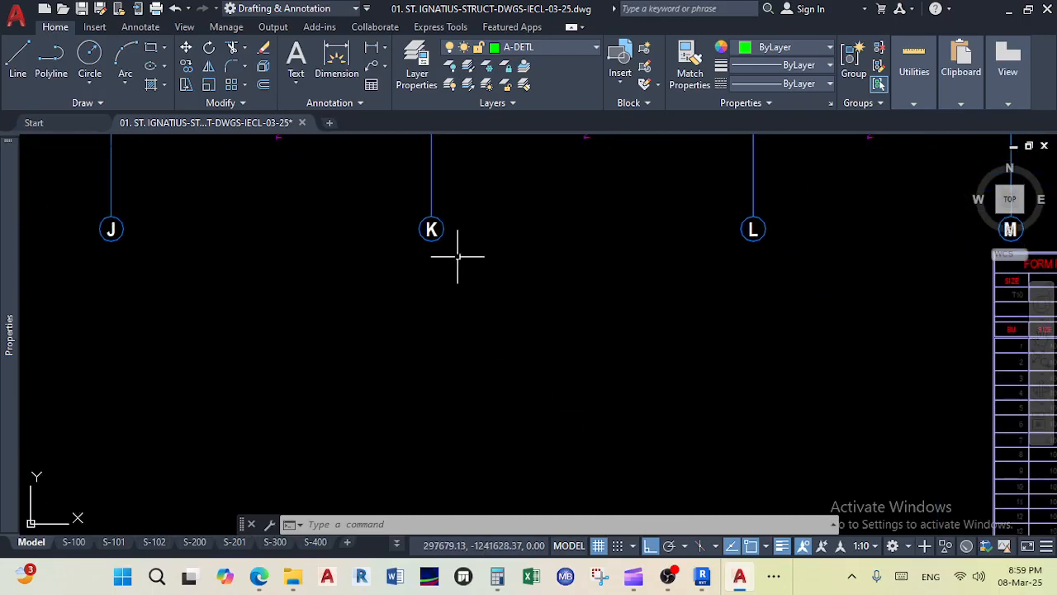
Step: Return to the quantity take-off table and compare the bent shape and length of bar mark 2 with the plan
scroll(541, 335, "down", 4)
middle_click_drag(550, 336, 408, 204)
middle_click_drag(196, 247, 413, 489)
scroll(314, 365, "up", 9)
scroll(294, 297, "up", 2)
scroll(329, 285, "down", 2)
scroll(508, 298, "down", 6)
scroll(704, 256, "up", 3)
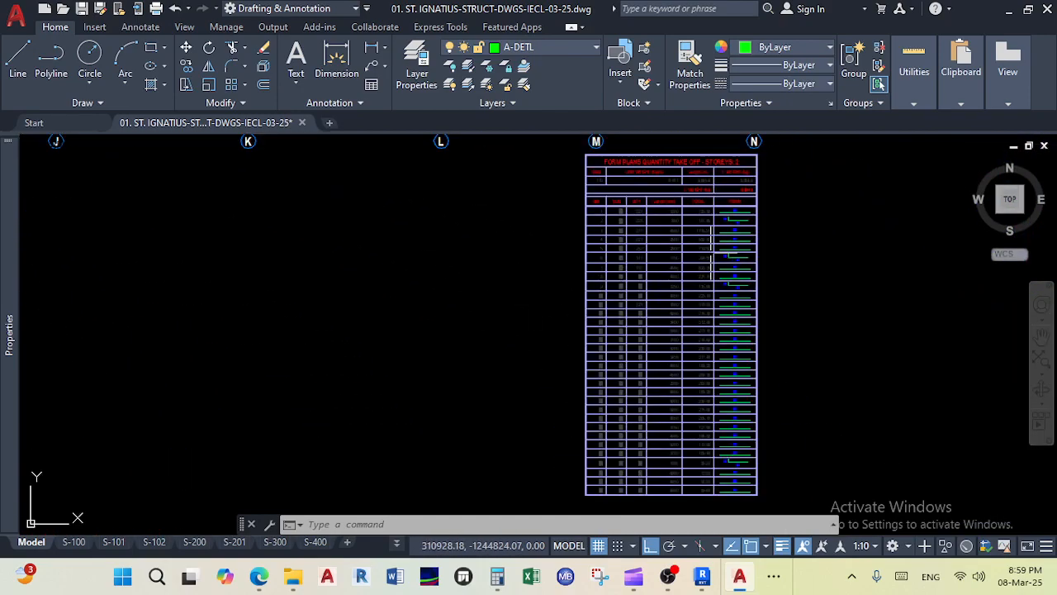
scroll(704, 256, "up", 5)
scroll(661, 223, "up", 1)
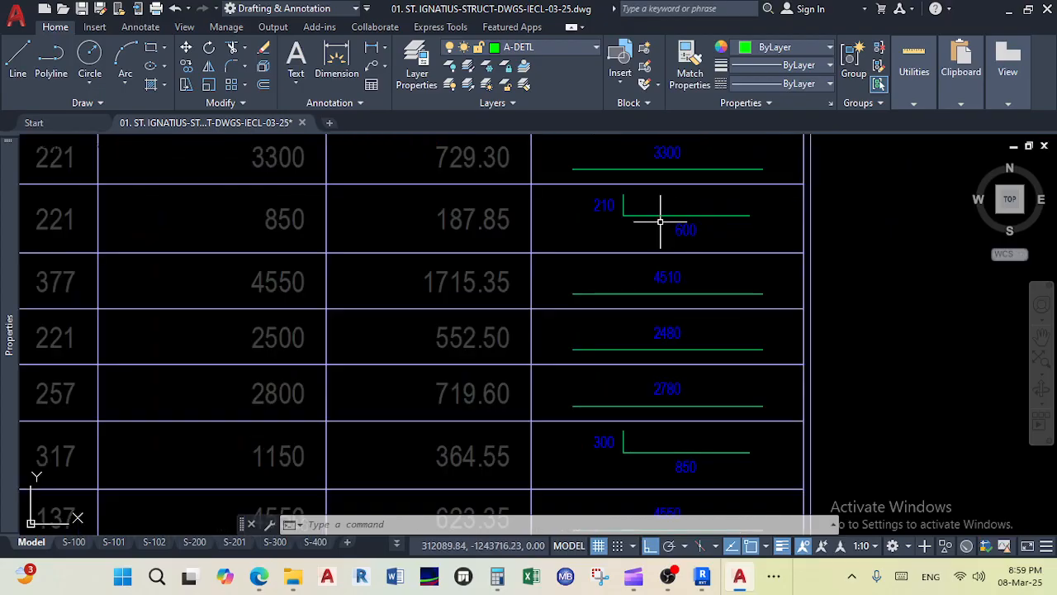
scroll(660, 221, "down", 4)
scroll(557, 310, "up", 2)
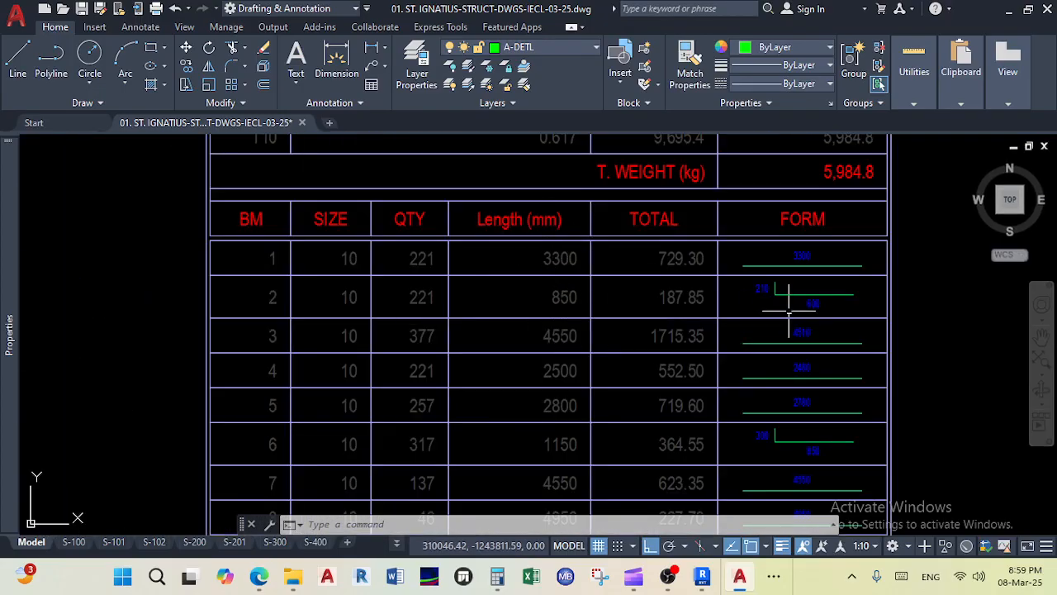
scroll(818, 306, "up", 4)
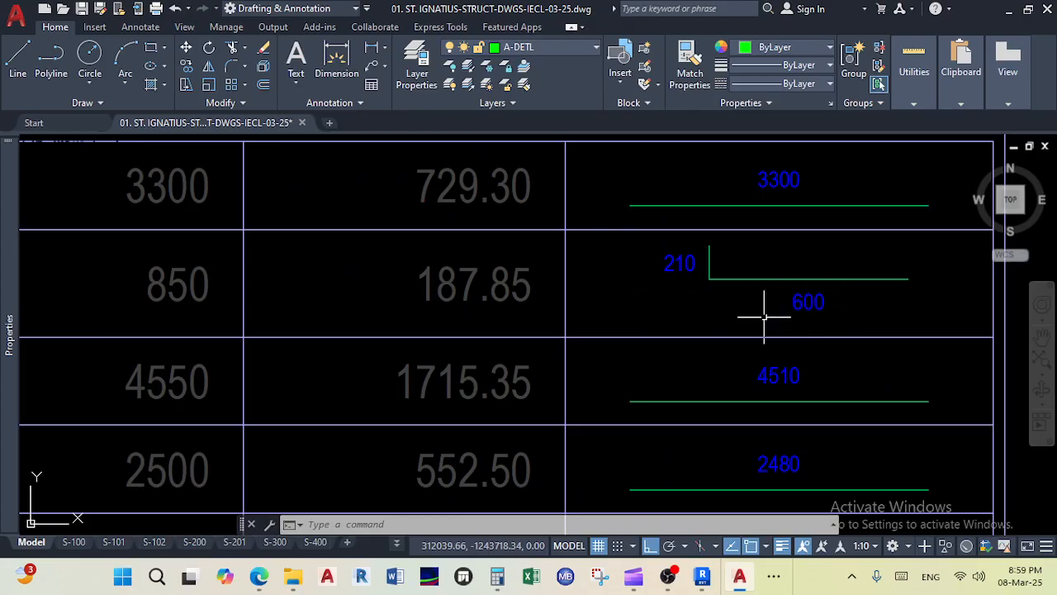
scroll(705, 290, "down", 7)
scroll(652, 384, "up", 2)
scroll(652, 380, "up", 6)
scroll(491, 366, "down", 8)
middle_click_drag(491, 274, 496, 425)
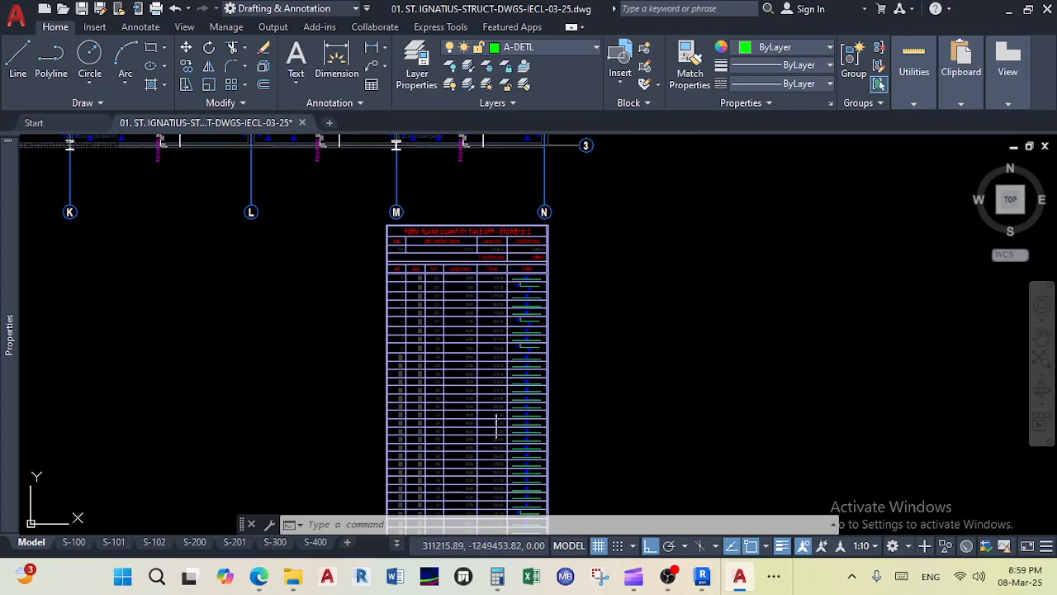
Step: Bring the take-off table's summary rows into view and work out the T10 unit weight in Calculator as 10 × 10 ÷ 162
scroll(497, 281, "up", 6)
middle_click_drag(491, 273, 609, 337)
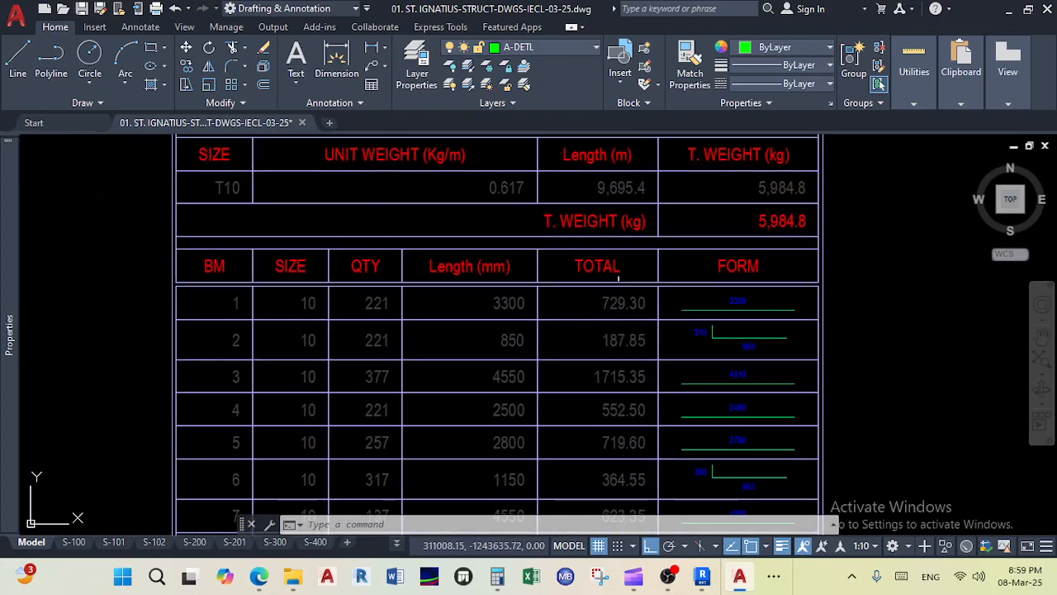
middle_click_drag(408, 273, 420, 330)
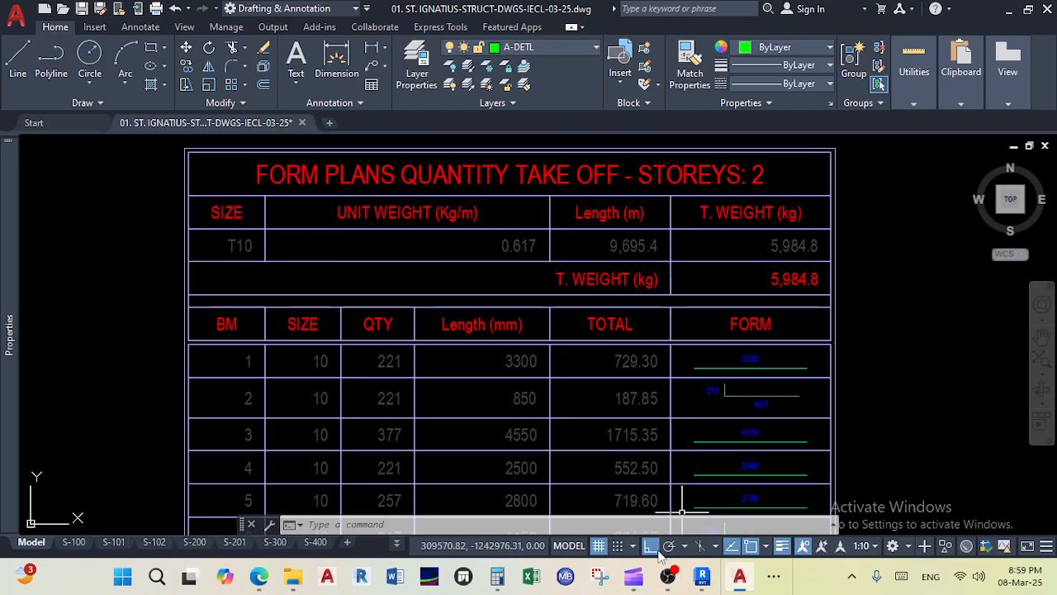
left_click(497, 576)
left_click_drag(717, 77, 284, 73)
left_click(285, 345)
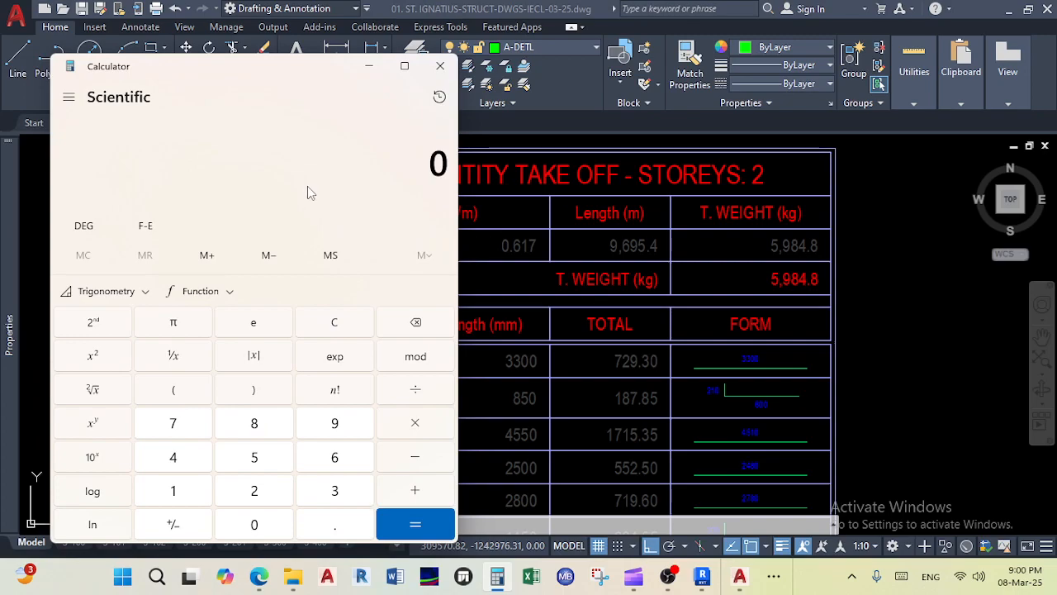
mouse_move(3, 297)
type("10*10/1")
type("62")
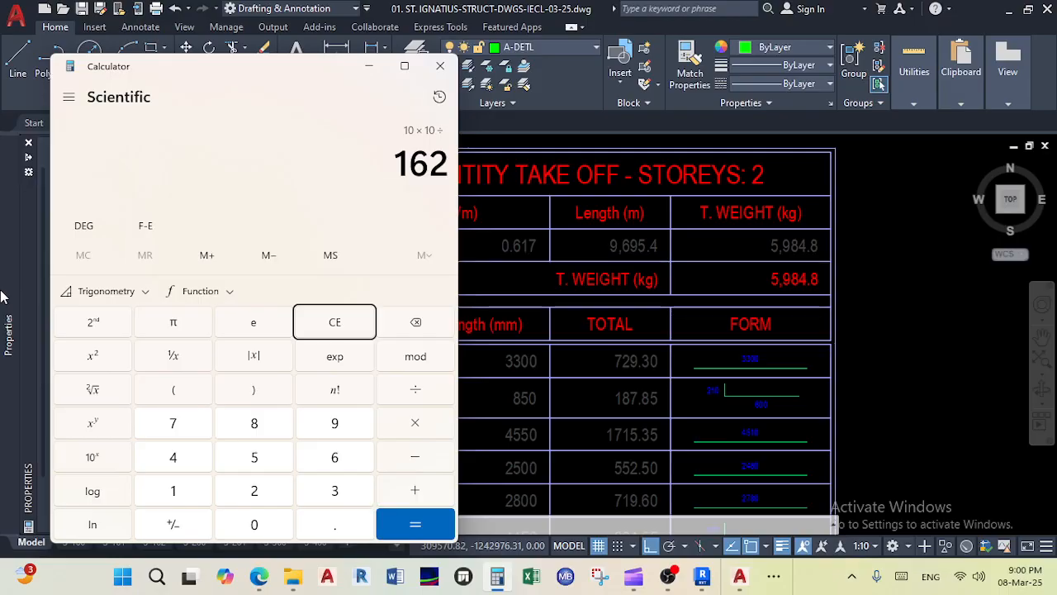
key("Return")
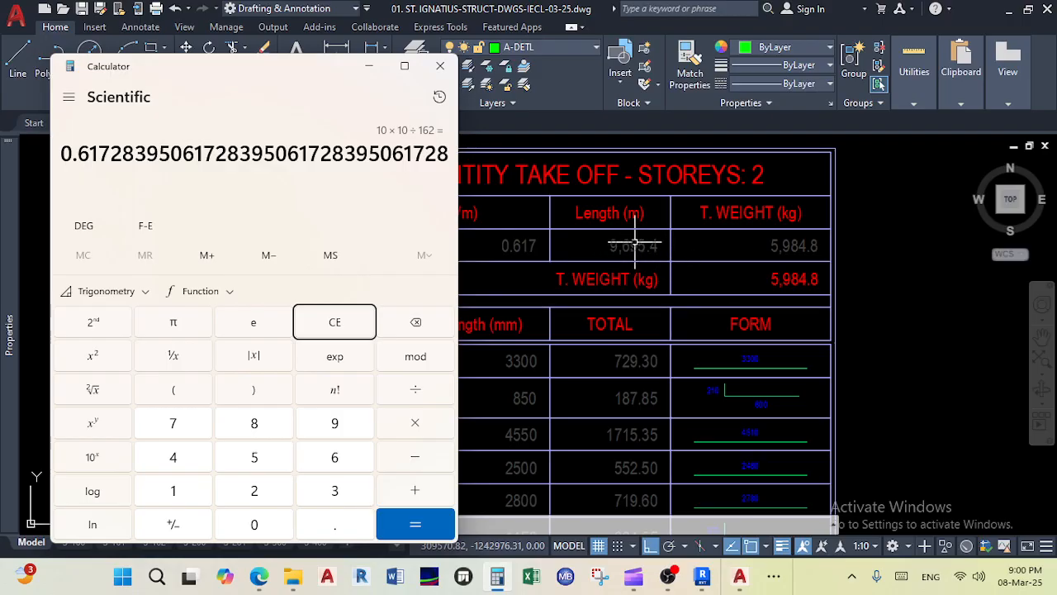
Step: Multiply the calculated unit weight by the 9695.4 m total length, and put Calculator away to return to AutoCAD
key("asterisk")
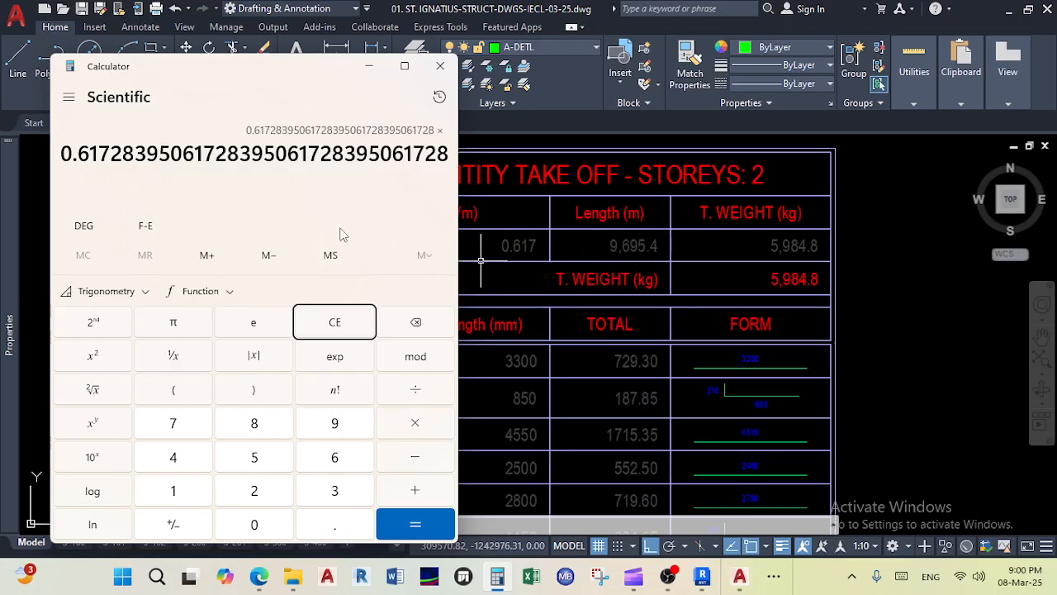
type("9,6")
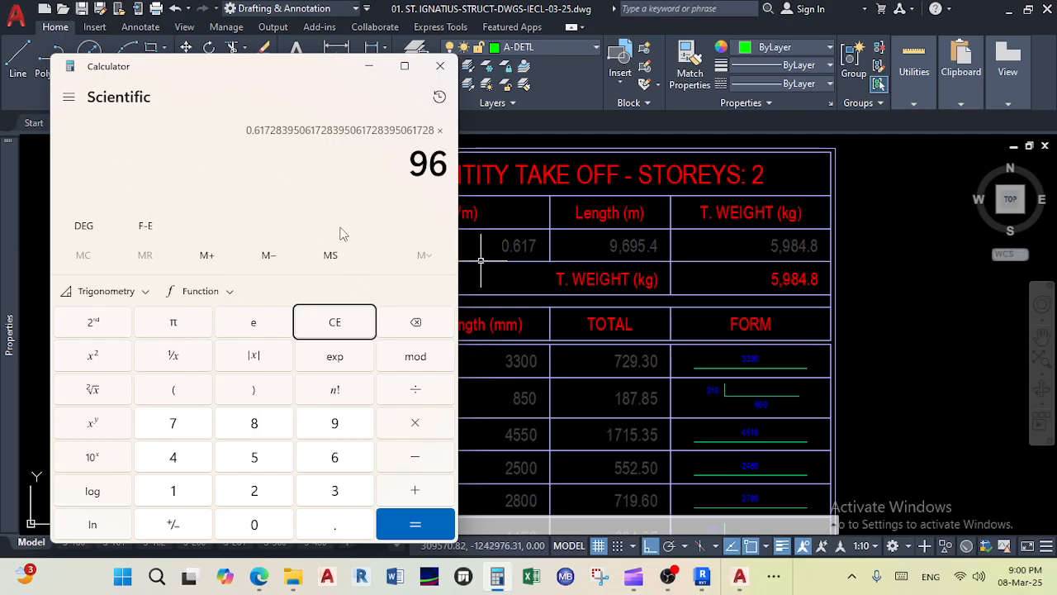
type("95.4")
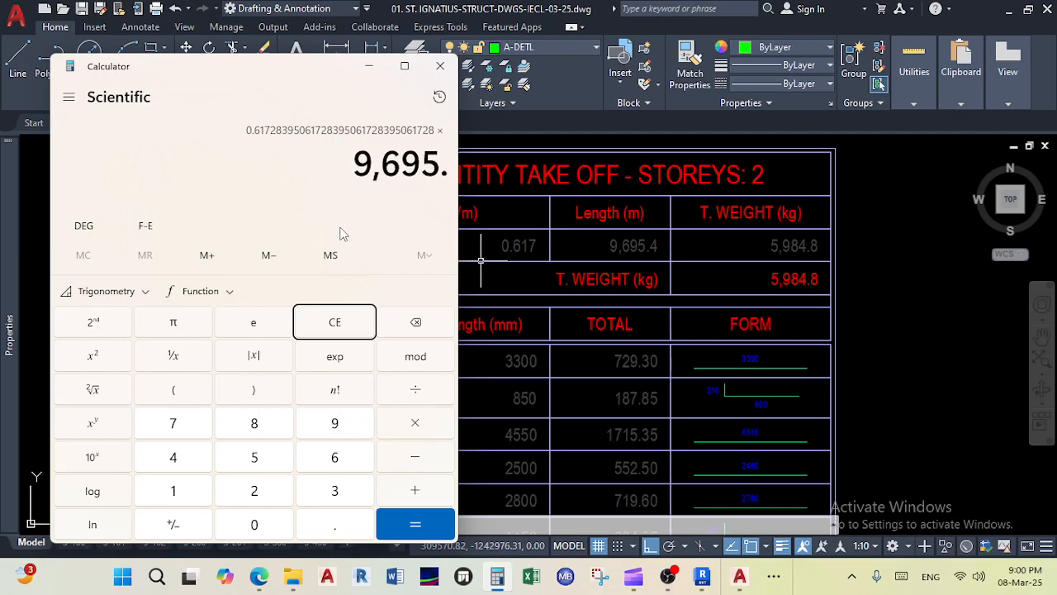
key("Return")
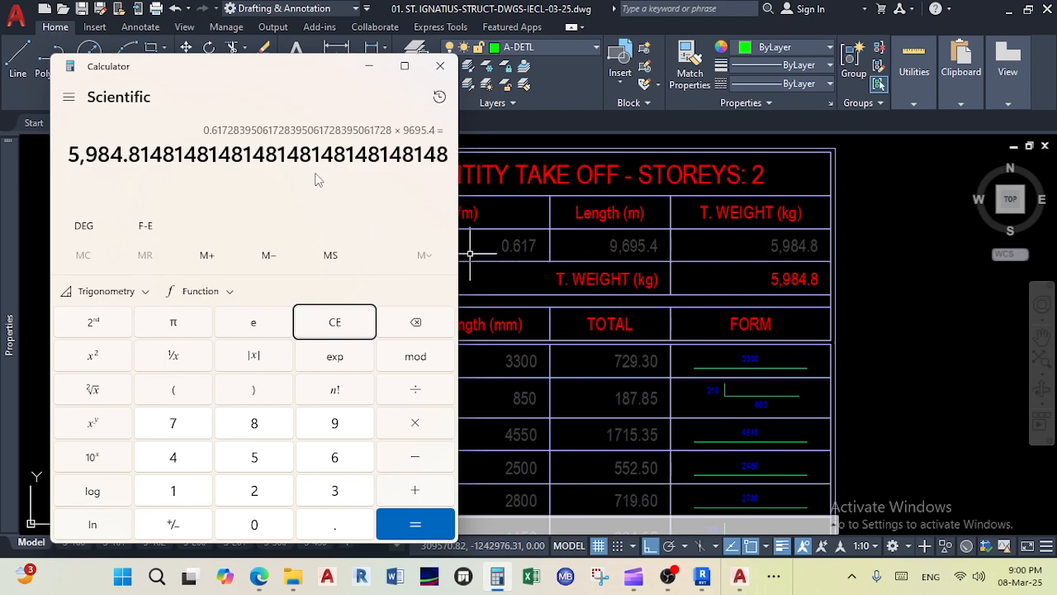
left_click(368, 65)
Step: Look through the remaining bar mark rows of the take-off table and return to its summary rows
scroll(660, 371, "down", 5)
scroll(597, 192, "up", 1)
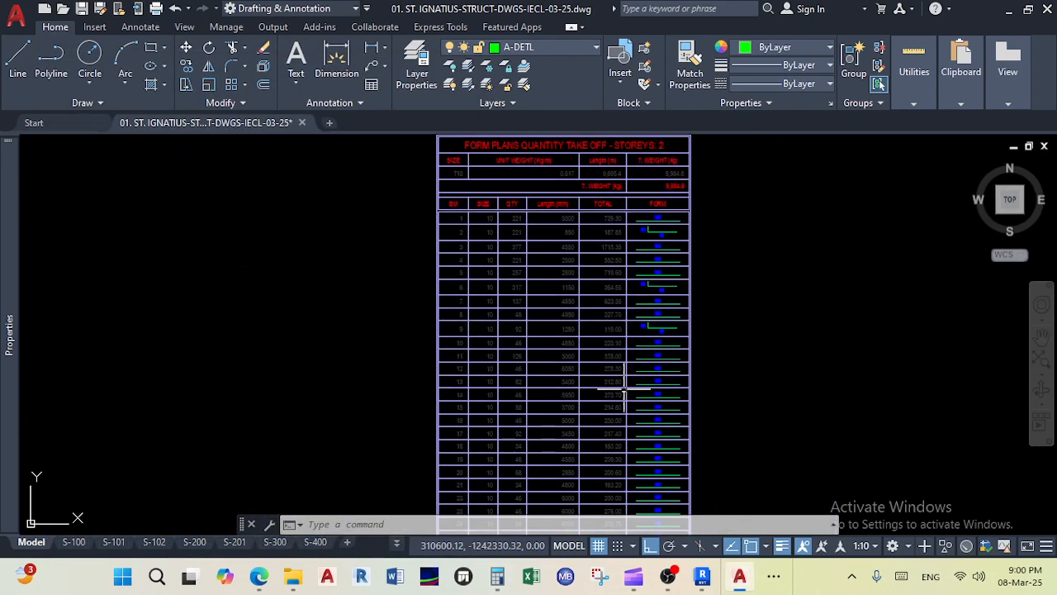
scroll(624, 381, "down", 1)
middle_click_drag(624, 380, 623, 312)
scroll(606, 469, "up", 3)
scroll(642, 223, "down", 2)
middle_click_drag(641, 194, 585, 416)
middle_click_drag(583, 202, 470, 378)
scroll(473, 254, "up", 4)
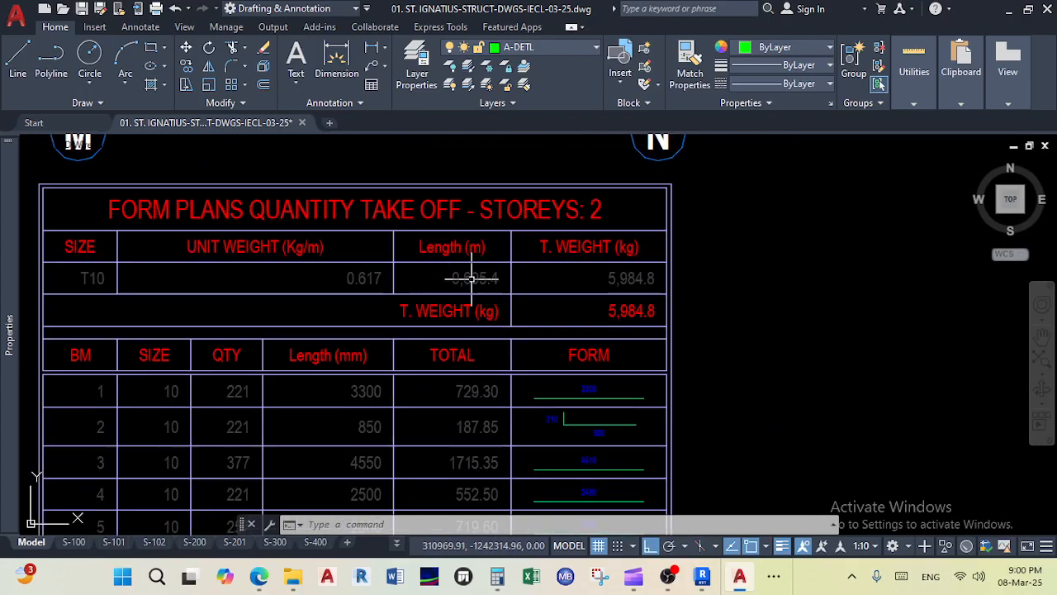
Step: Examine the storey 3 plan at level +7.20m, including its title and the column labels along grid line 3
scroll(468, 277, "down", 10)
scroll(826, 277, "up", 6)
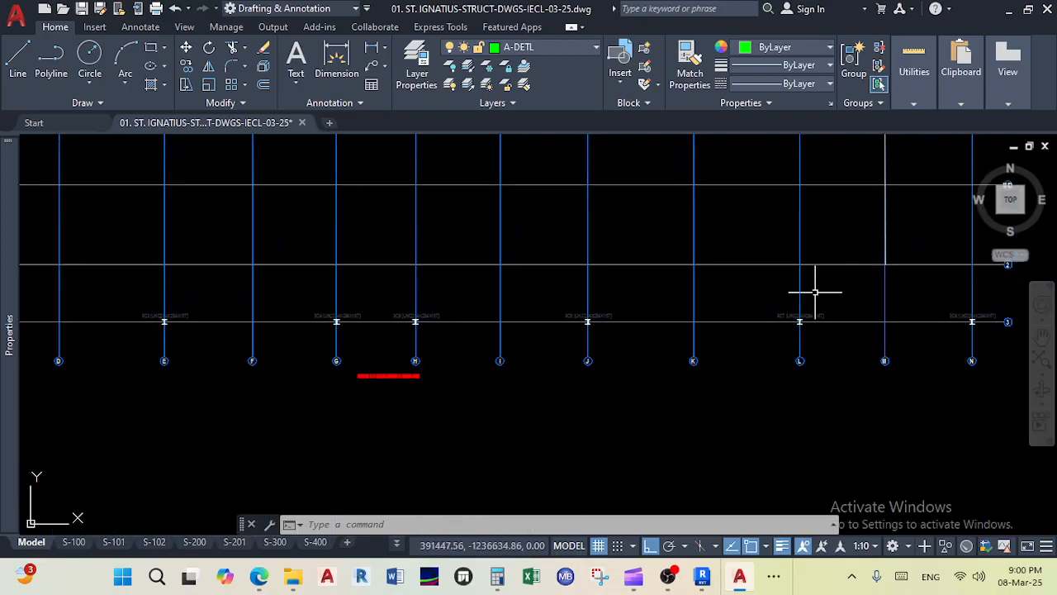
middle_click_drag(468, 341, 674, 308)
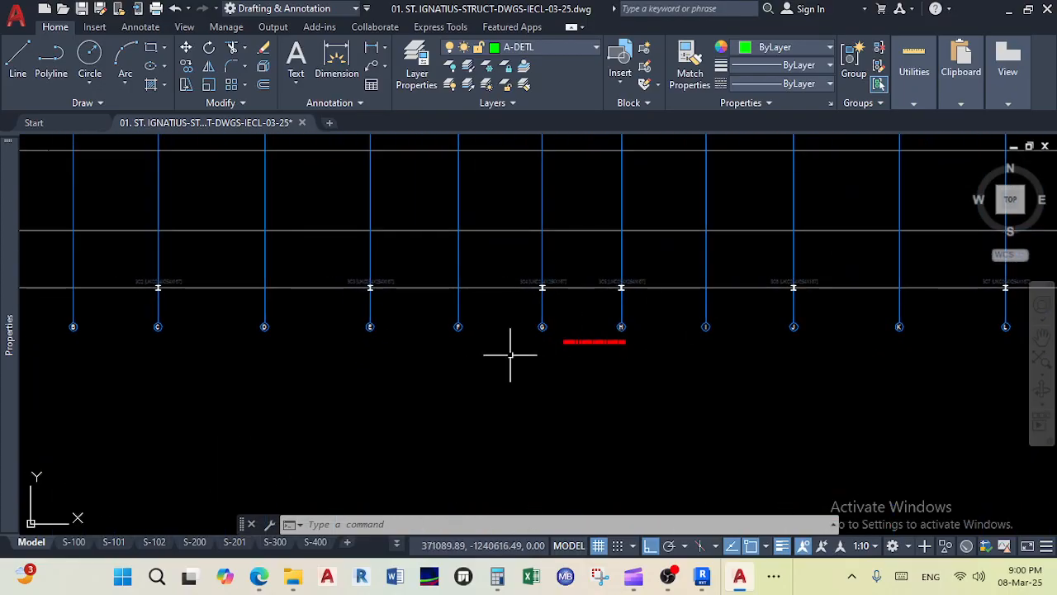
scroll(545, 351, "up", 4)
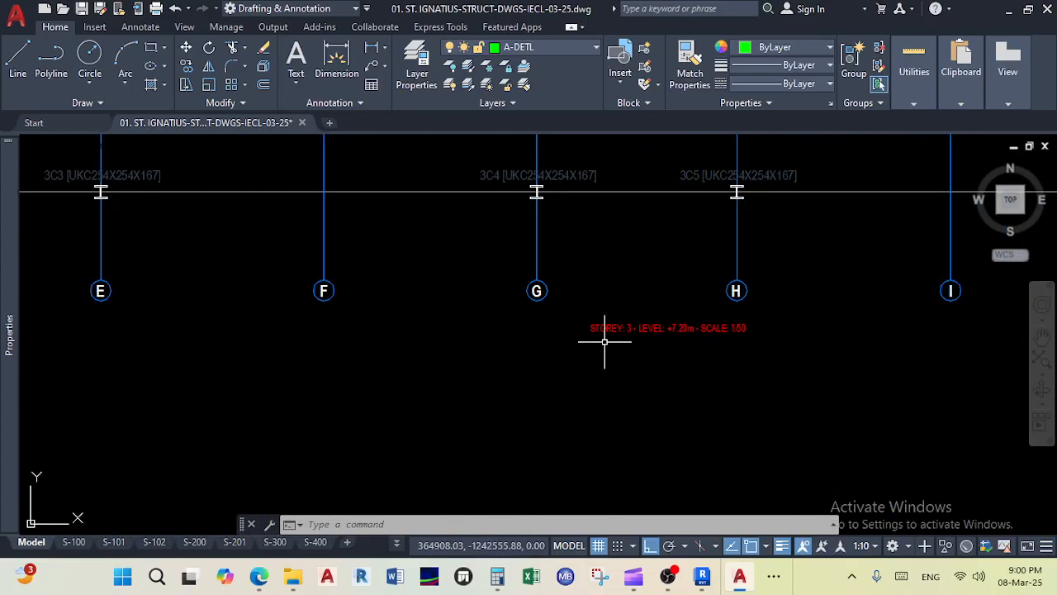
scroll(600, 312, "down", 3)
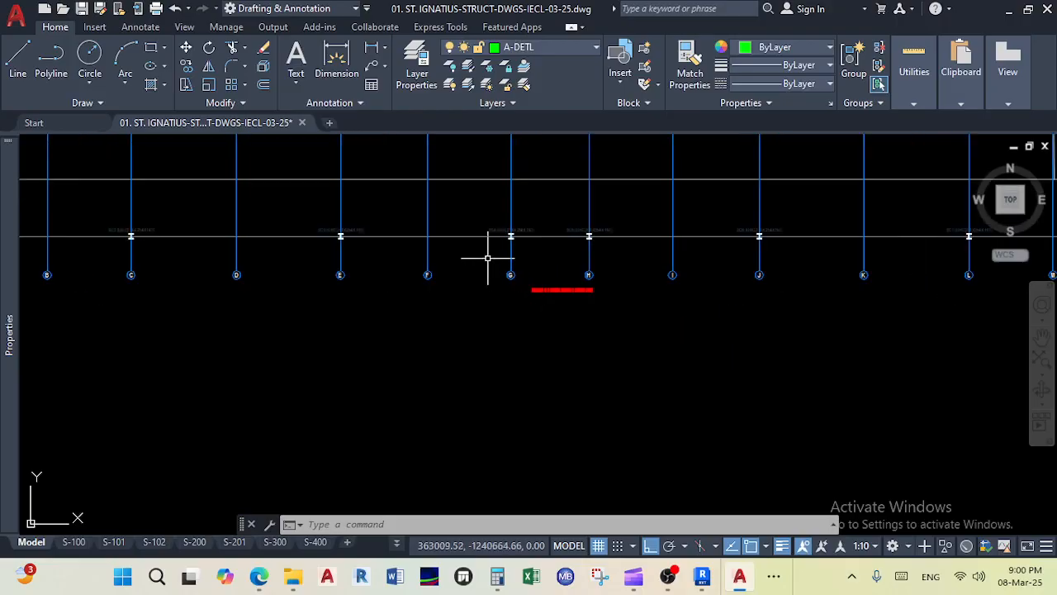
middle_click_drag(288, 212, 462, 288)
scroll(329, 272, "up", 3)
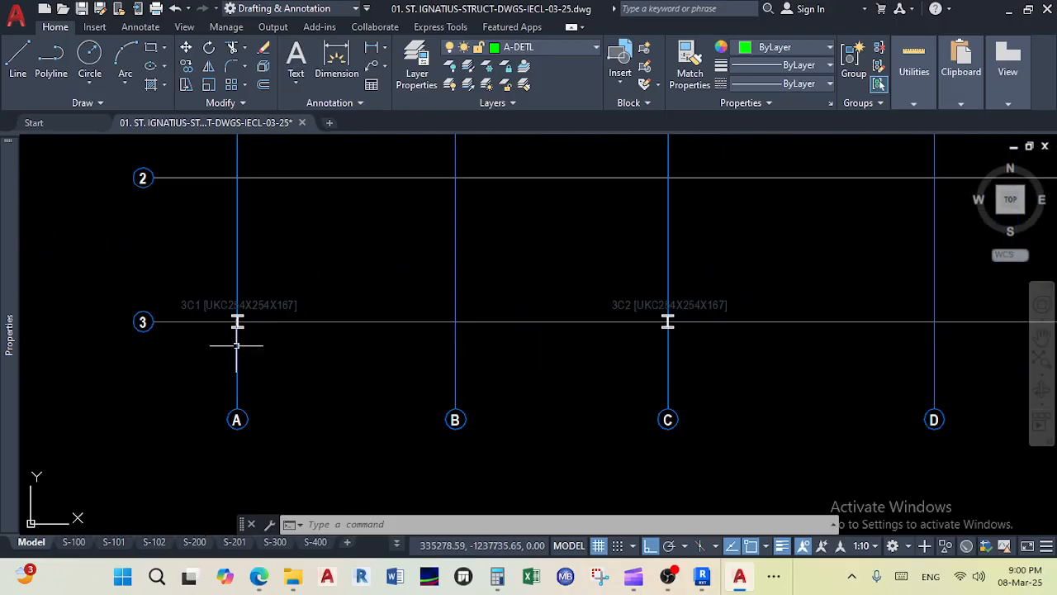
Step: Look over the column labels along grid line 3 of the storey 3 plan and grid lines 1 and 2 of the neighbouring plan
scroll(239, 336, "up", 2)
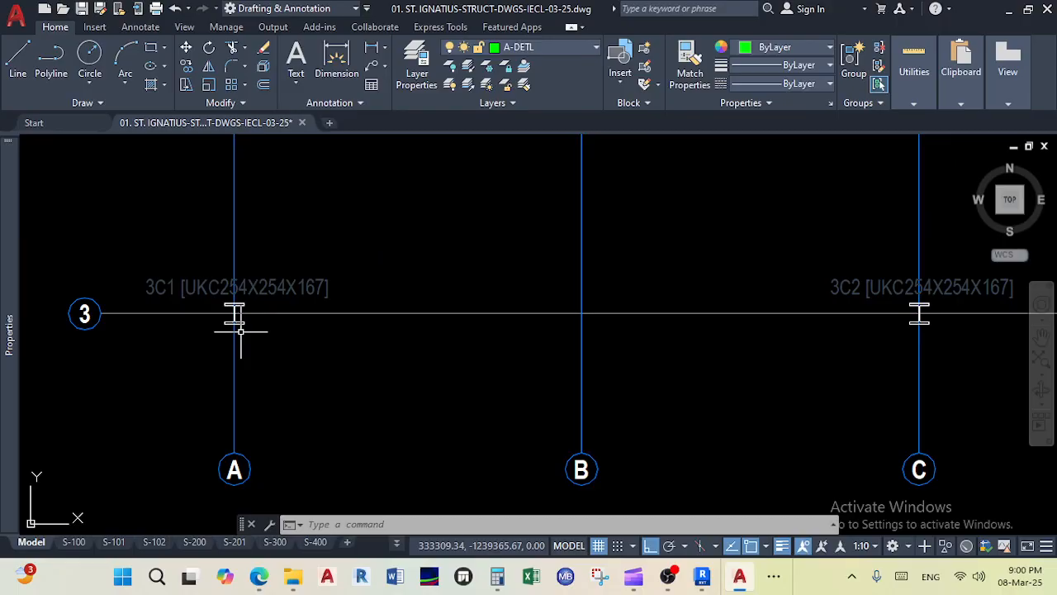
scroll(273, 307, "down", 5)
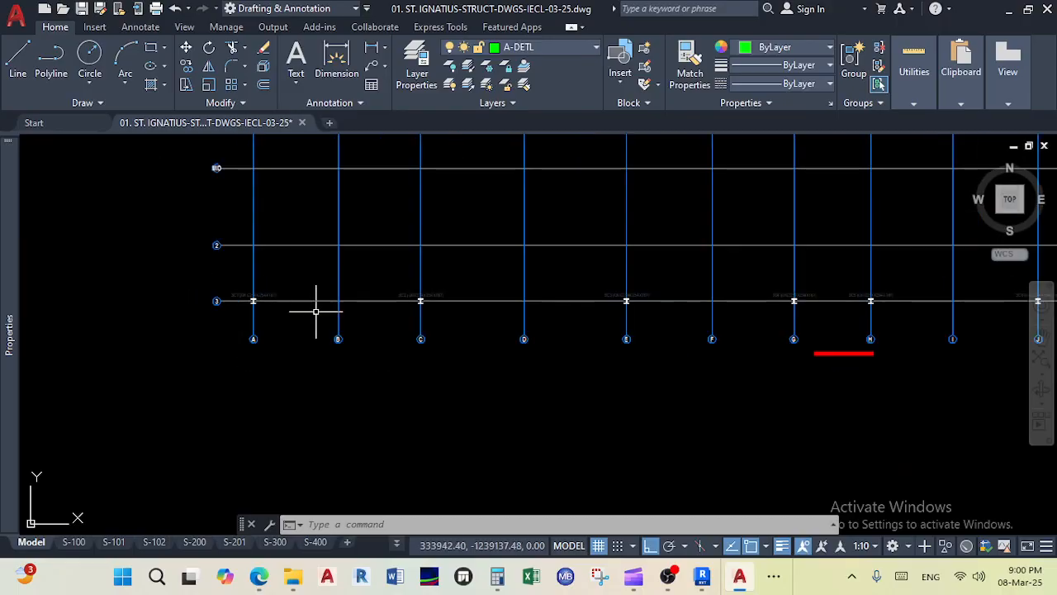
middle_click_drag(484, 290, 388, 224)
middle_click_drag(627, 224, 357, 304)
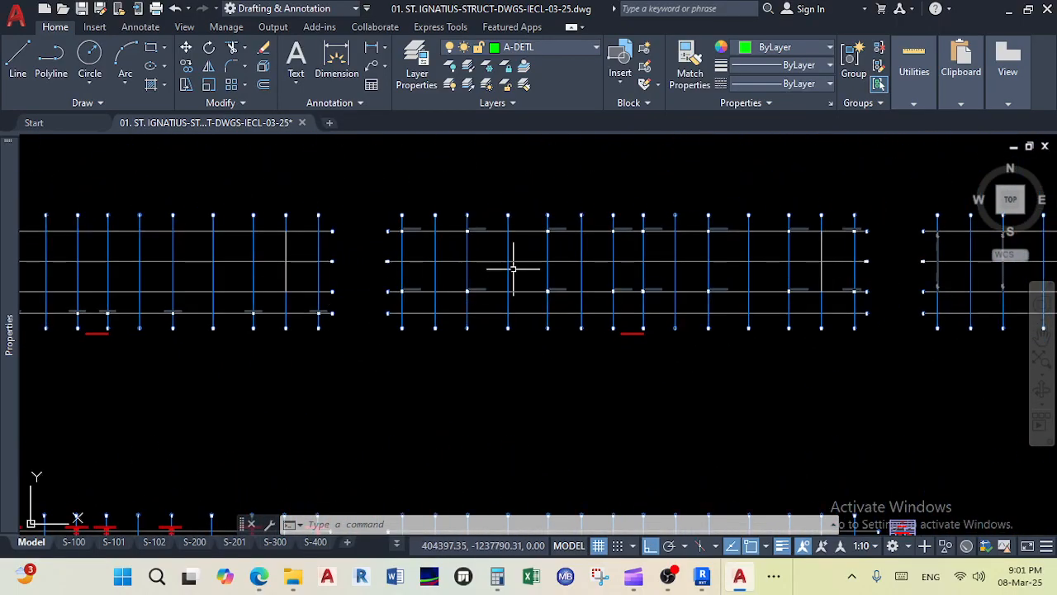
scroll(380, 239, "up", 6)
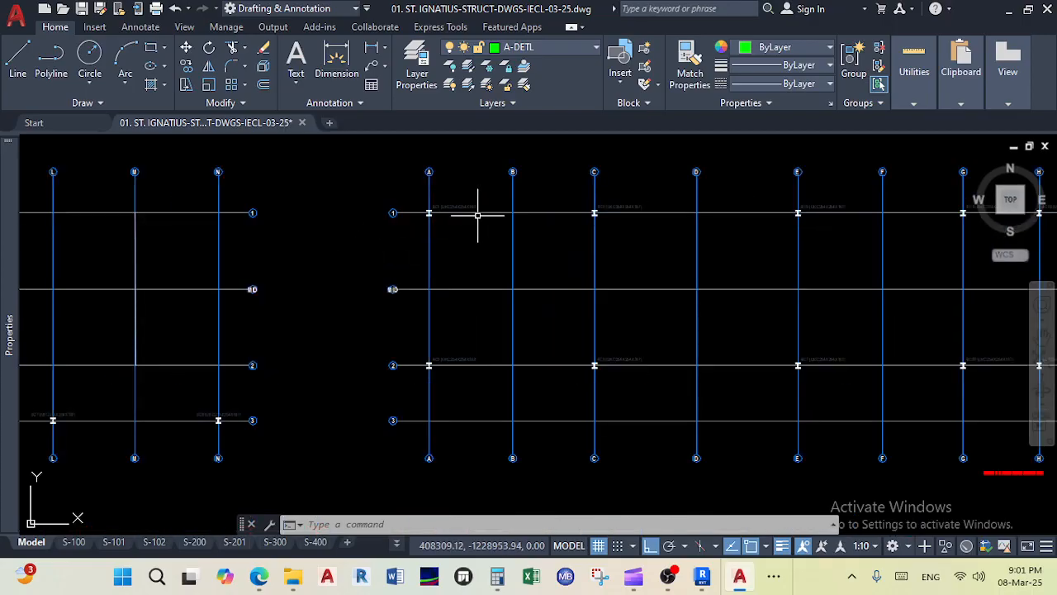
scroll(372, 210, "down", 3)
middle_click_drag(361, 245, 255, 299)
middle_click_drag(605, 281, 326, 267)
middle_click_drag(726, 290, 307, 288)
scroll(578, 258, "up", 3)
scroll(700, 306, "down", 3)
middle_click_drag(757, 301, 471, 297)
middle_click_drag(672, 323, 557, 306)
Step: Examine the beam labels and level markers along the first vertical grid line of the storey 5 plan, between grid lines 1 and 2
scroll(557, 289, "up", 5)
scroll(524, 264, "down", 3)
scroll(401, 248, "down", 2)
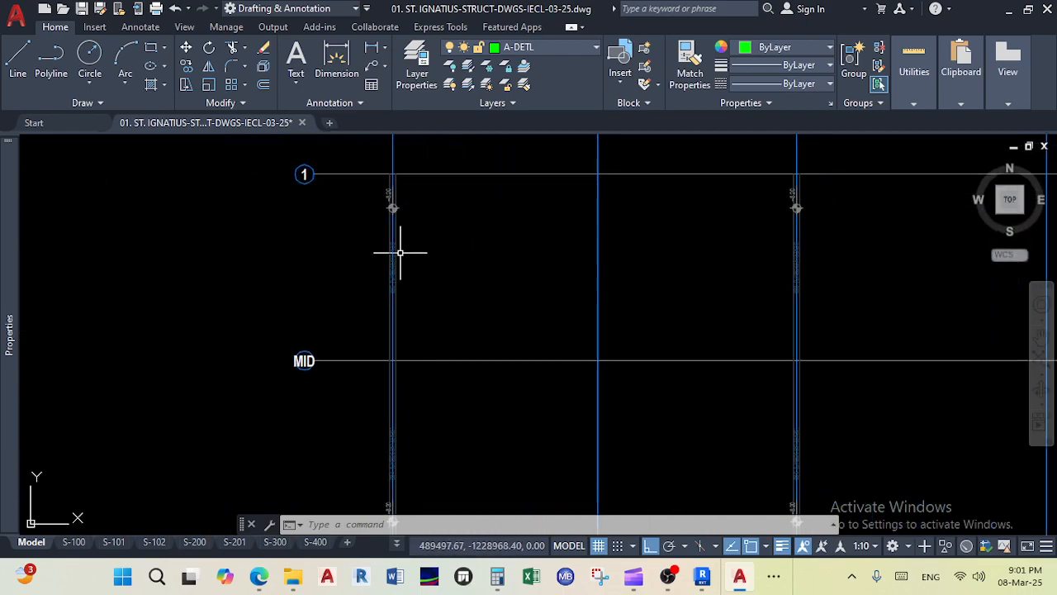
scroll(393, 337, "up", 5)
scroll(356, 248, "down", 4)
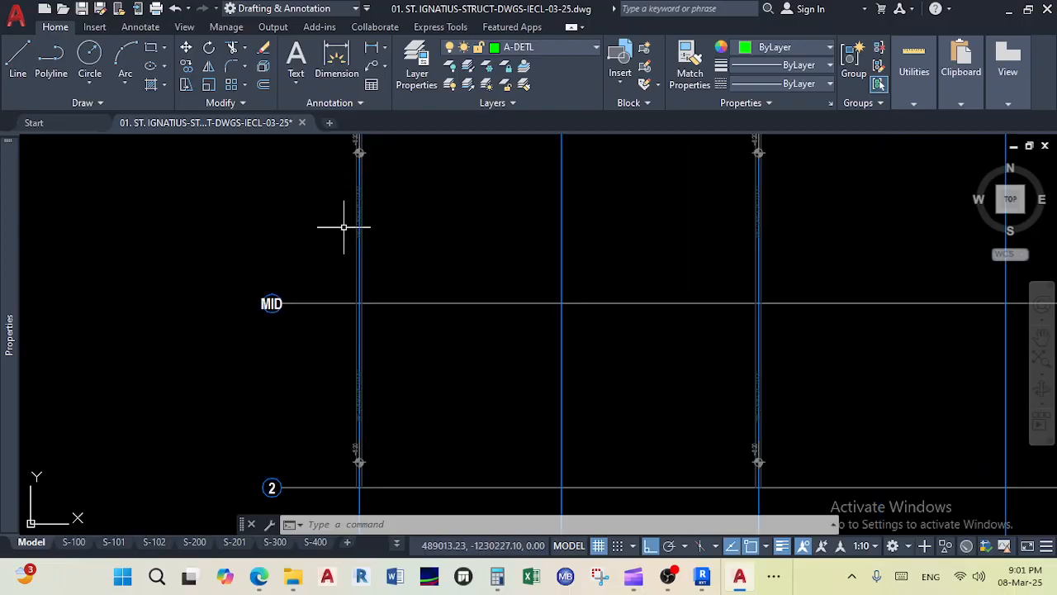
scroll(389, 387, "up", 5)
scroll(318, 385, "up", 4)
scroll(384, 397, "up", 5)
scroll(372, 363, "down", 6)
scroll(406, 349, "up", 2)
scroll(404, 348, "up", 4)
scroll(448, 273, "down", 4)
mouse_move(451, 195)
middle_mouse_down()
mouse_move(455, 429)
mouse_move(493, 490)
middle_mouse_up()
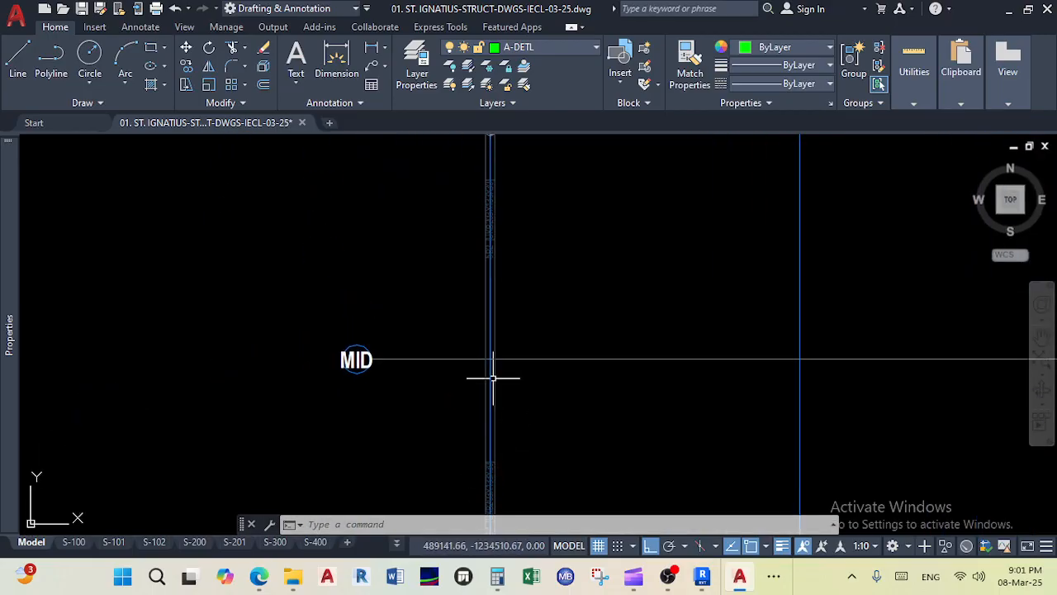
scroll(493, 384, "down", 5)
scroll(502, 389, "up", 6)
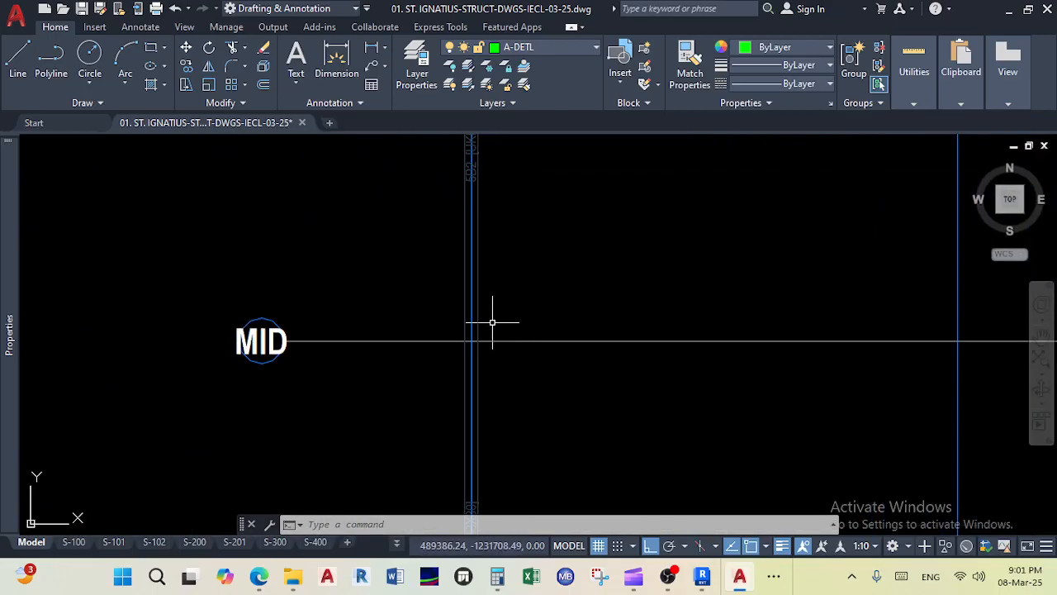
scroll(494, 301, "up", 2)
middle_click_drag(450, 343, 328, 423)
middle_click_drag(317, 265, 356, 421)
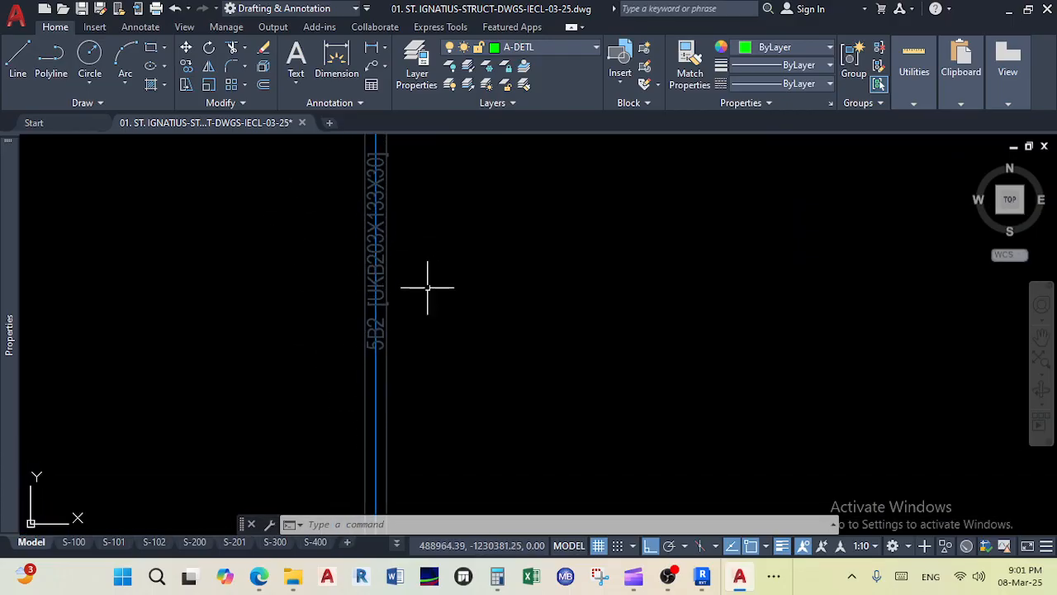
middle_click_drag(426, 284, 402, 490)
middle_click_drag(371, 231, 351, 334)
Step: Check the storey, level and scale in the storey 5 plan's title below grids G and H
scroll(344, 306, "down", 7)
middle_click_drag(500, 455, 462, 286)
middle_click_drag(535, 392, 421, 279)
middle_click_drag(767, 391, 411, 403)
scroll(673, 402, "up", 4)
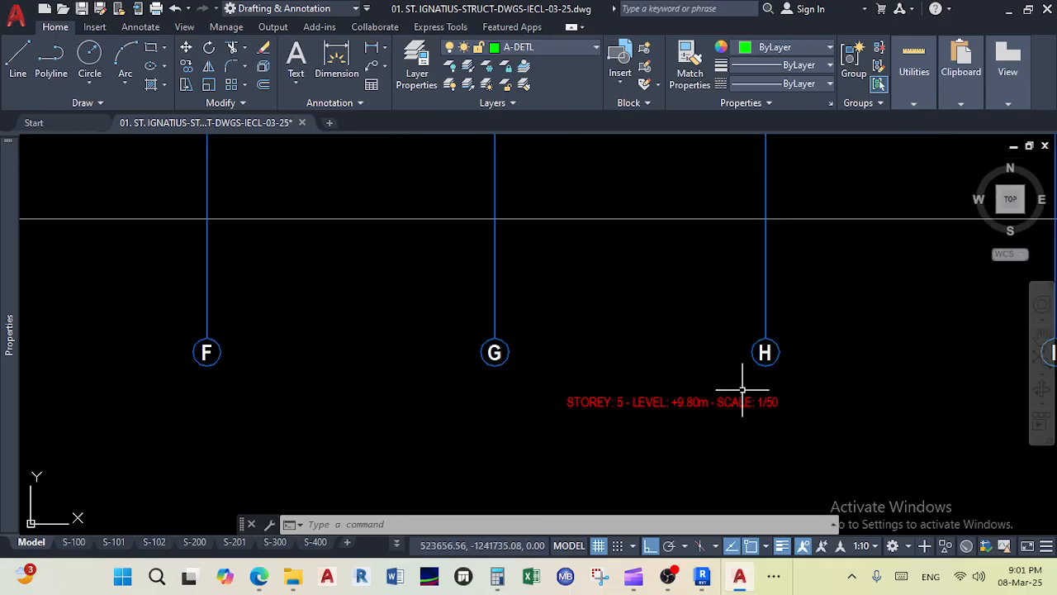
scroll(756, 421, "up", 2)
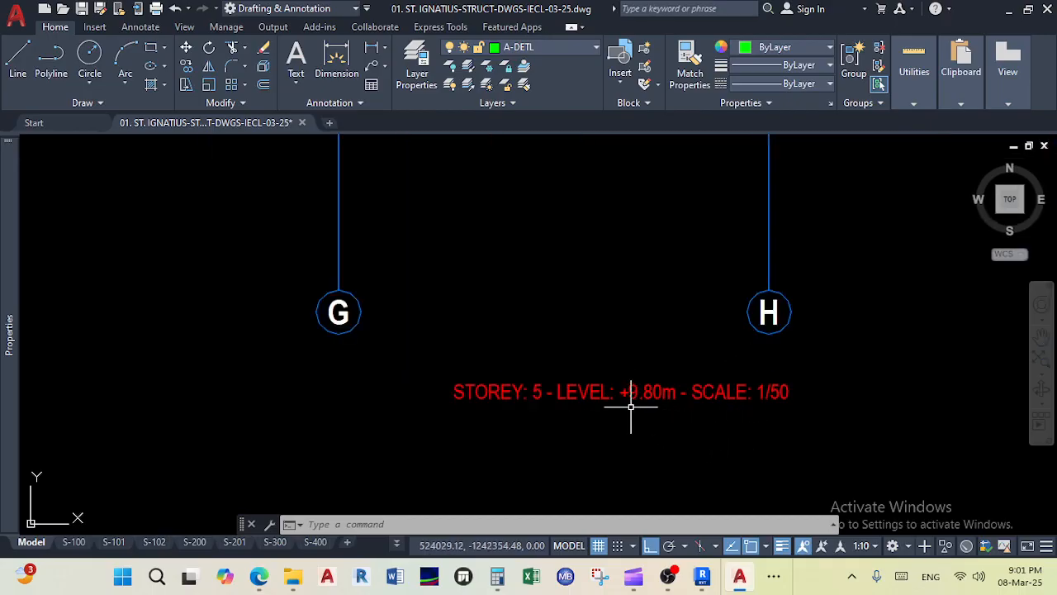
Step: Examine the storey 5 layout's title with its level and scale, and the neighbouring grid layouts
scroll(631, 407, "down", 7)
scroll(610, 216, "up", 4)
scroll(567, 310, "up", 6)
scroll(544, 235, "down", 2)
scroll(574, 378, "down", 10)
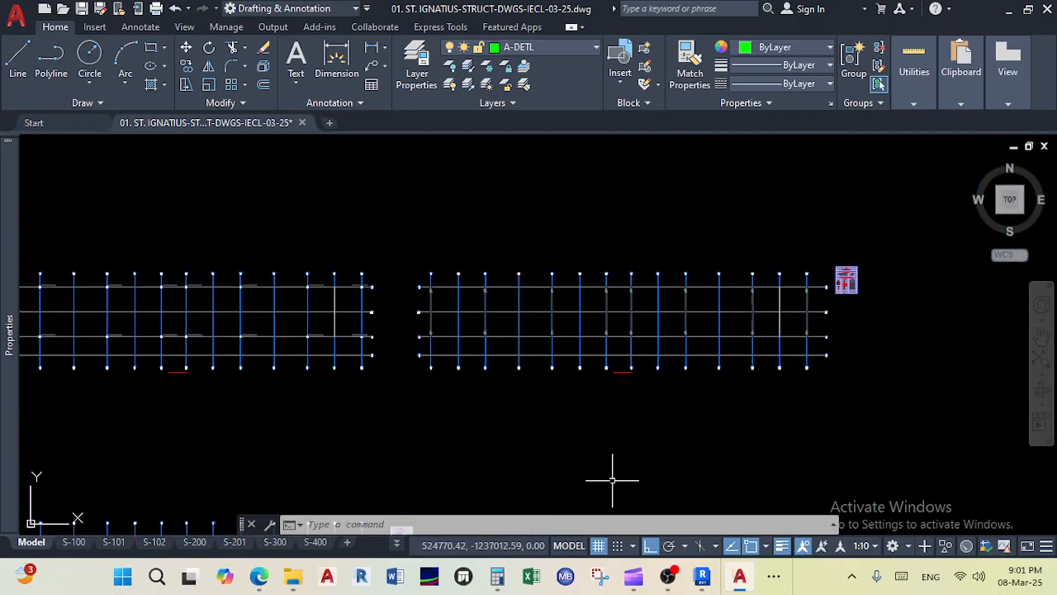
Step: Switch to Revit and open the South - Architectural elevation to check the building levels at the roof apex
left_click(702, 576)
scroll(676, 398, "down", 2)
middle_click_drag(643, 383, 607, 339)
scroll(130, 504, "down", 2)
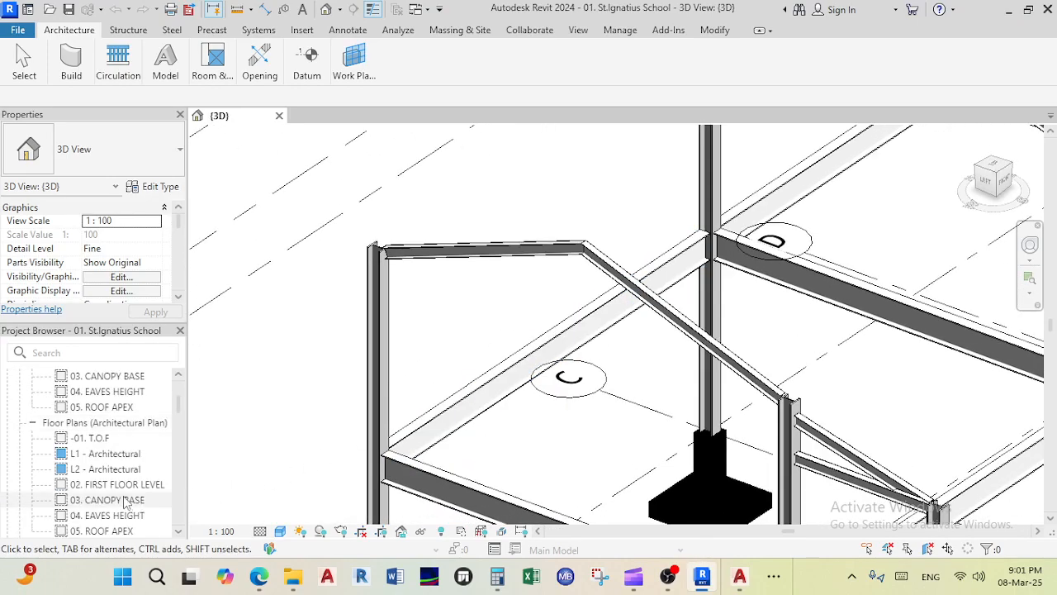
scroll(124, 501, "down", 5)
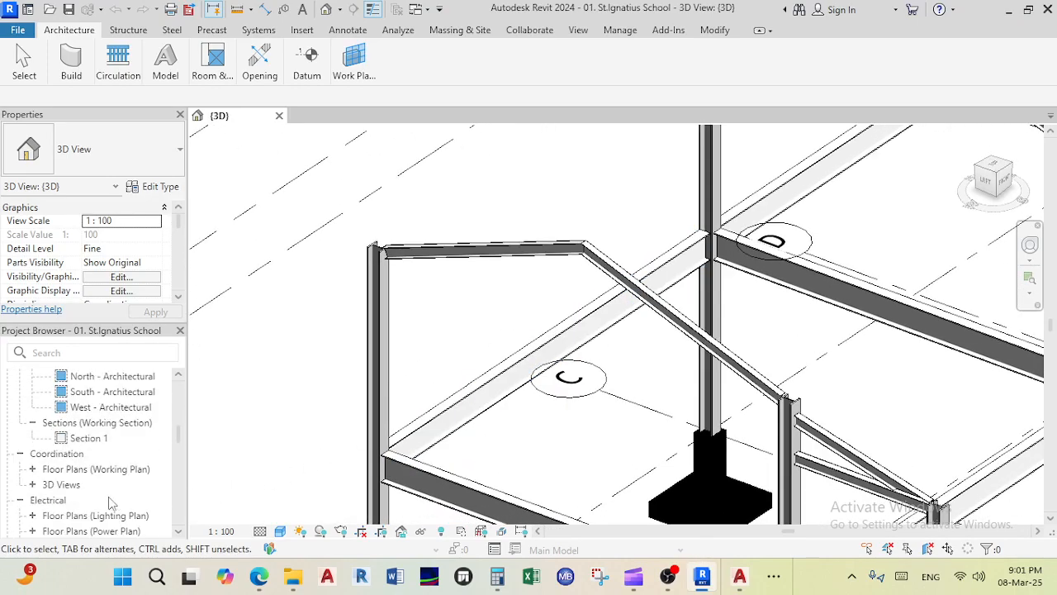
double_click(98, 394)
scroll(533, 382, "down", 2)
scroll(657, 324, "up", 4)
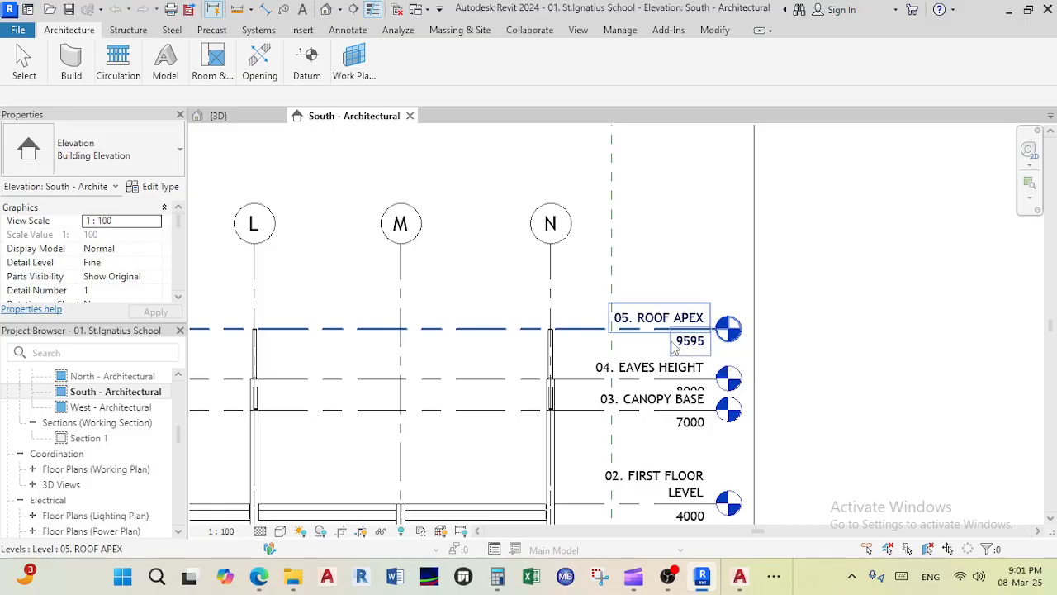
Step: Return to the AutoCAD structural drawing and examine the 1C5 (400x400) column section with its bars, link and tie details
left_click(1005, 12)
scroll(625, 223, "down", 8)
middle_click_drag(562, 281, 660, 249)
scroll(347, 248, "up", 15)
scroll(296, 231, "up", 5)
scroll(362, 275, "down", 2)
scroll(329, 273, "down", 2)
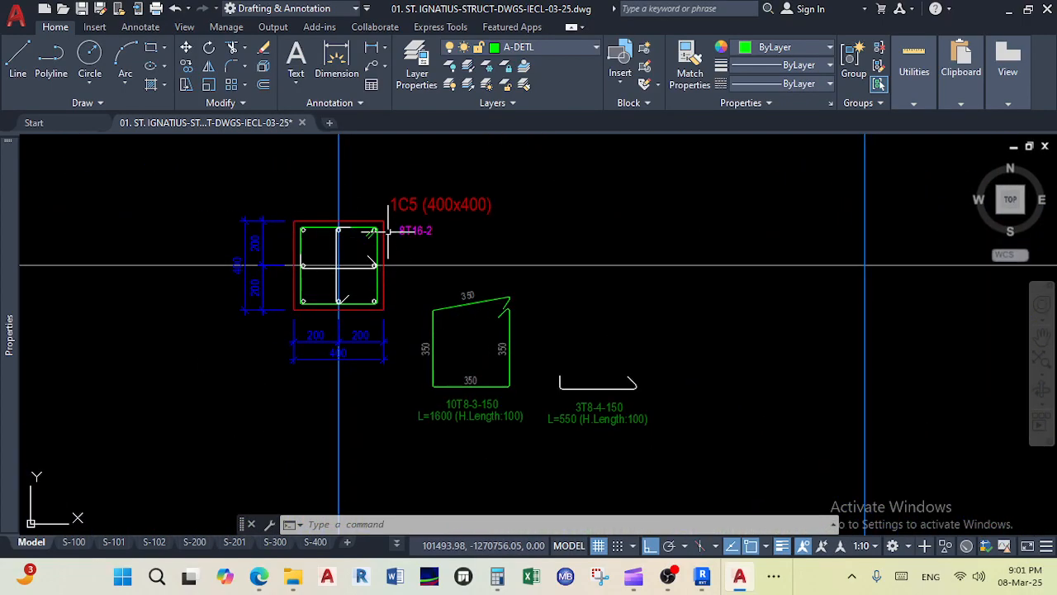
scroll(310, 264, "up", 3)
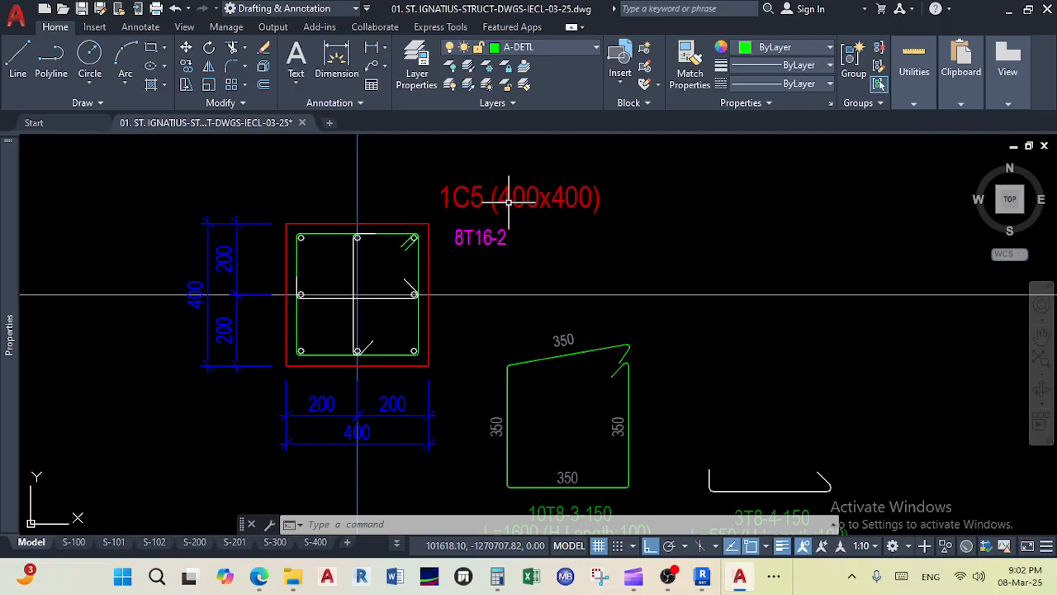
scroll(507, 202, "down", 3)
scroll(538, 241, "up", 3)
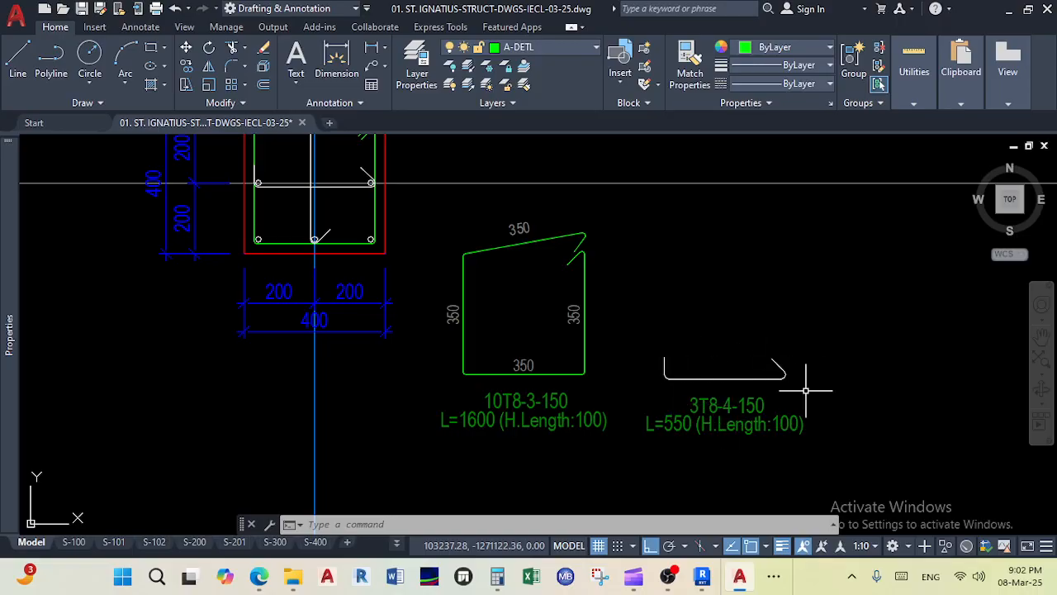
middle_click_drag(646, 369, 728, 514)
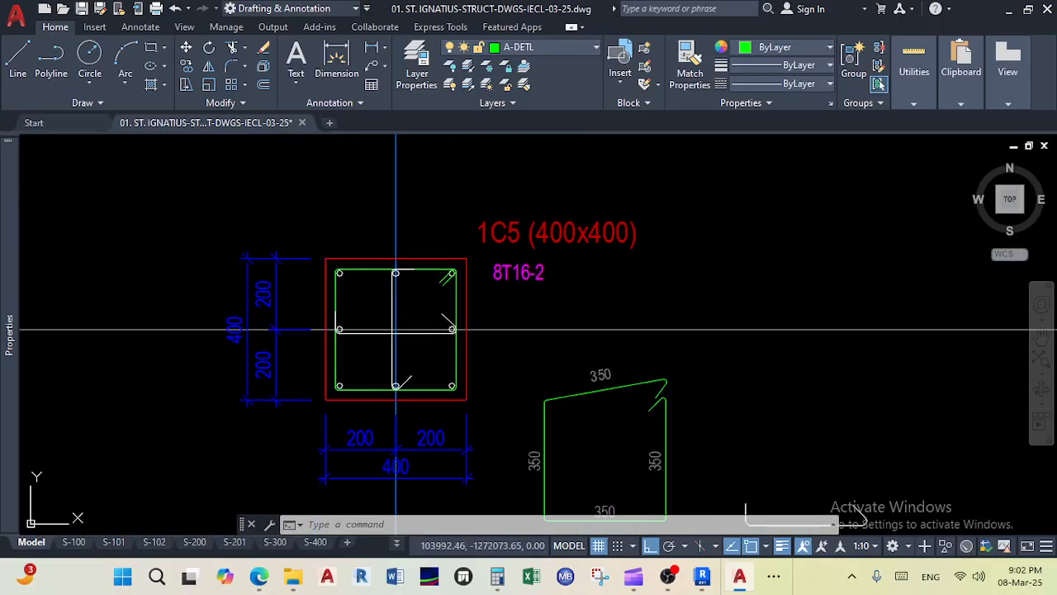
scroll(339, 328, "up", 2)
scroll(478, 450, "down", 6)
middle_click_drag(521, 419, 562, 361)
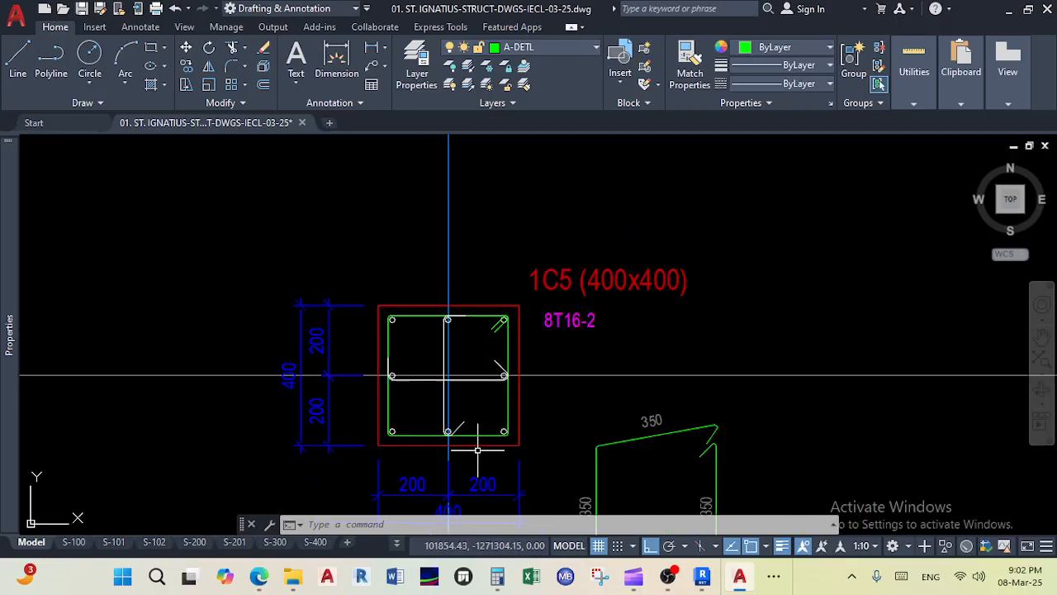
middle_click_drag(278, 436, 663, 321)
scroll(341, 225, "up", 4)
scroll(445, 320, "down", 5)
scroll(604, 422, "up", 5)
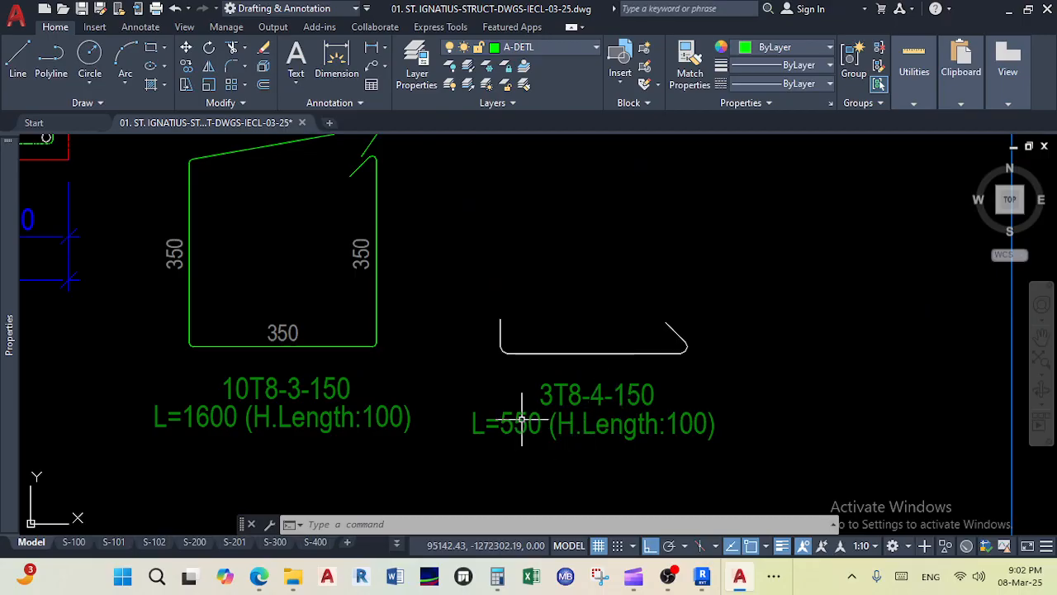
Step: Examine the steel column labels along grid line 3 on the next column layout plan
scroll(521, 418, "down", 8)
middle_click_drag(793, 405, 522, 405)
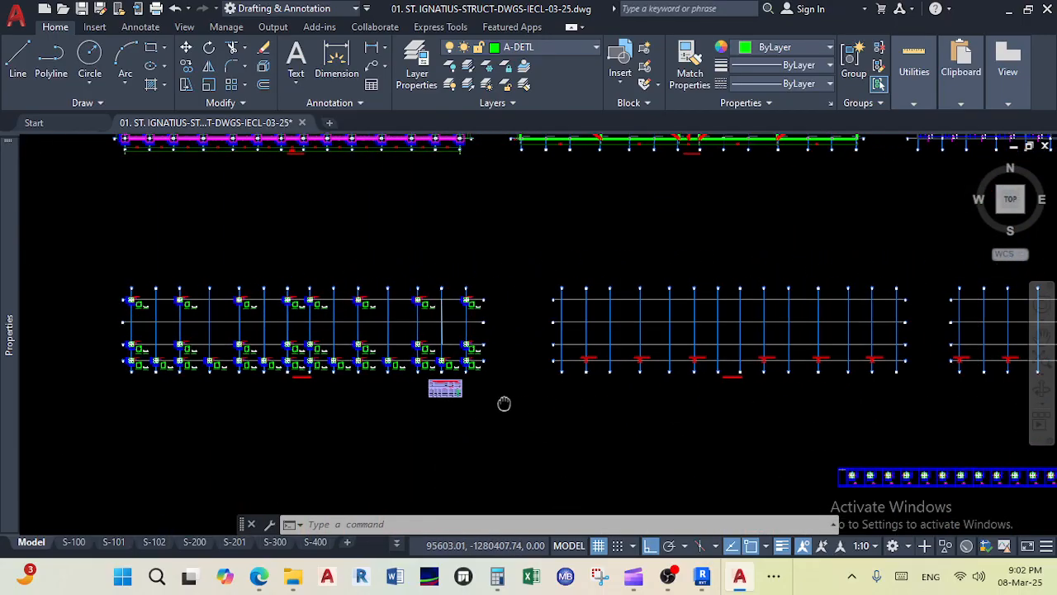
scroll(522, 405, "up", 4)
scroll(524, 311, "up", 6)
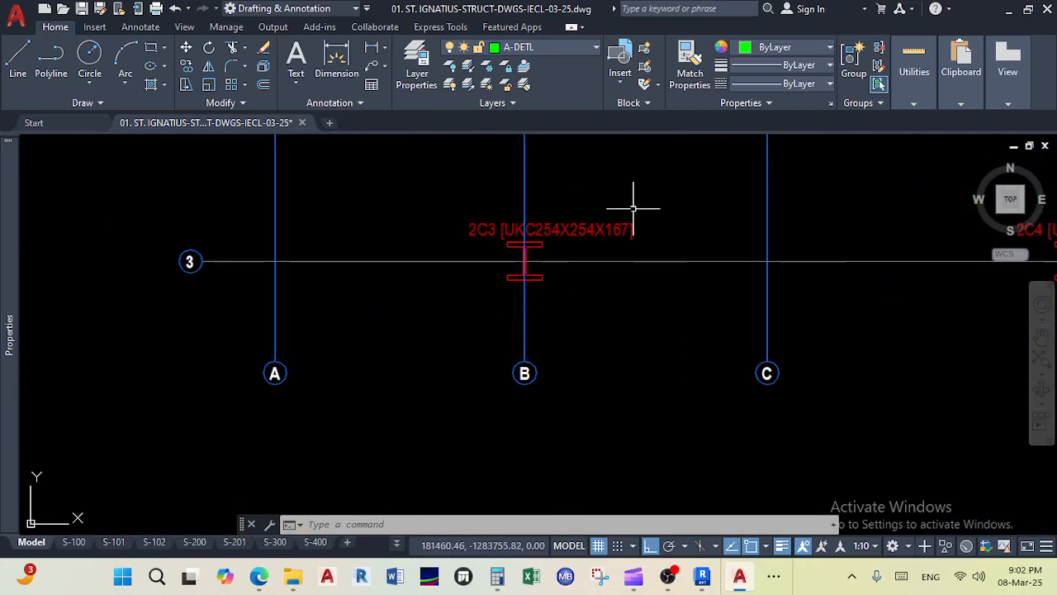
scroll(697, 306, "down", 4)
middle_click_drag(871, 292, 585, 326)
scroll(588, 324, "up", 4)
scroll(611, 330, "down", 10)
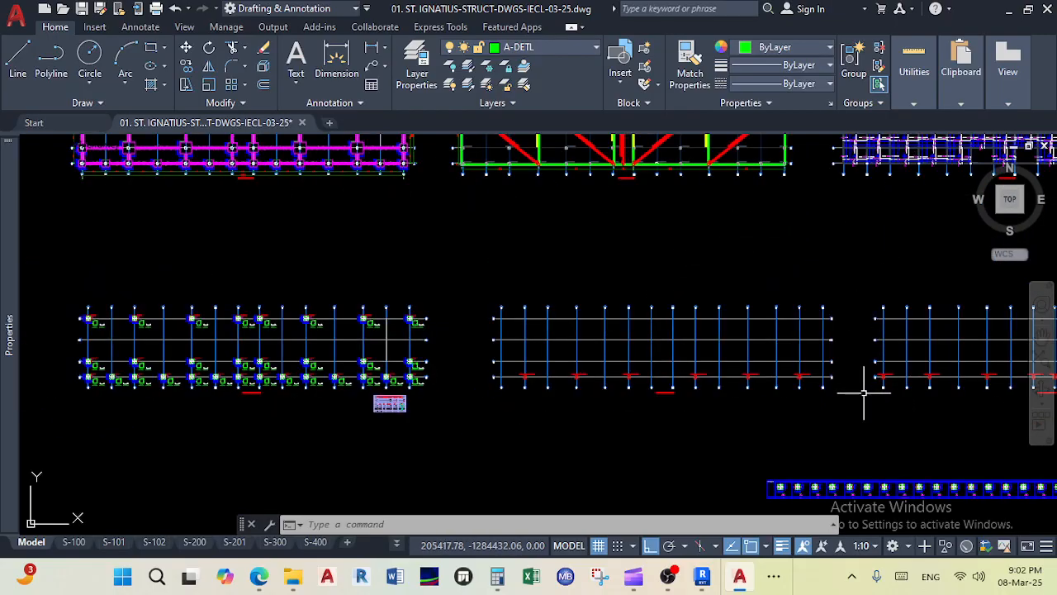
Step: Examine the column schedule's section details with their link and tie reinforcement
middle_click_drag(865, 392, 610, 315)
mouse_move(870, 324)
middle_mouse_down()
mouse_move(609, 297)
mouse_move(644, 262)
middle_mouse_up()
scroll(386, 371, "up", 6)
scroll(212, 310, "up", 8)
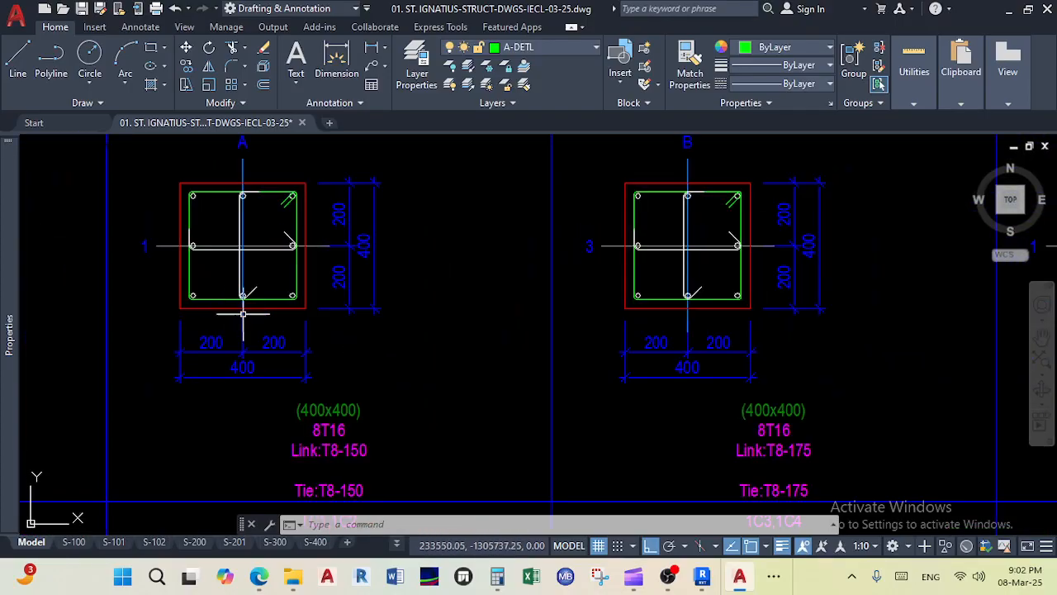
scroll(235, 314, "down", 10)
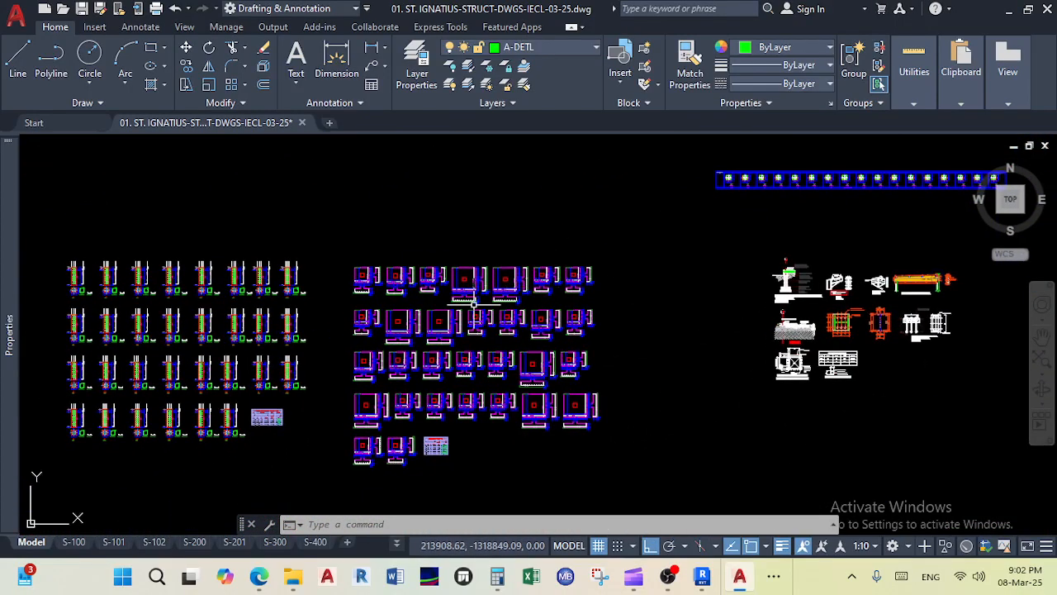
Step: Examine the column elevation details and the pad footing section with its reinforcement and blinding
middle_click_drag(368, 327, 559, 284)
scroll(267, 236, "up", 8)
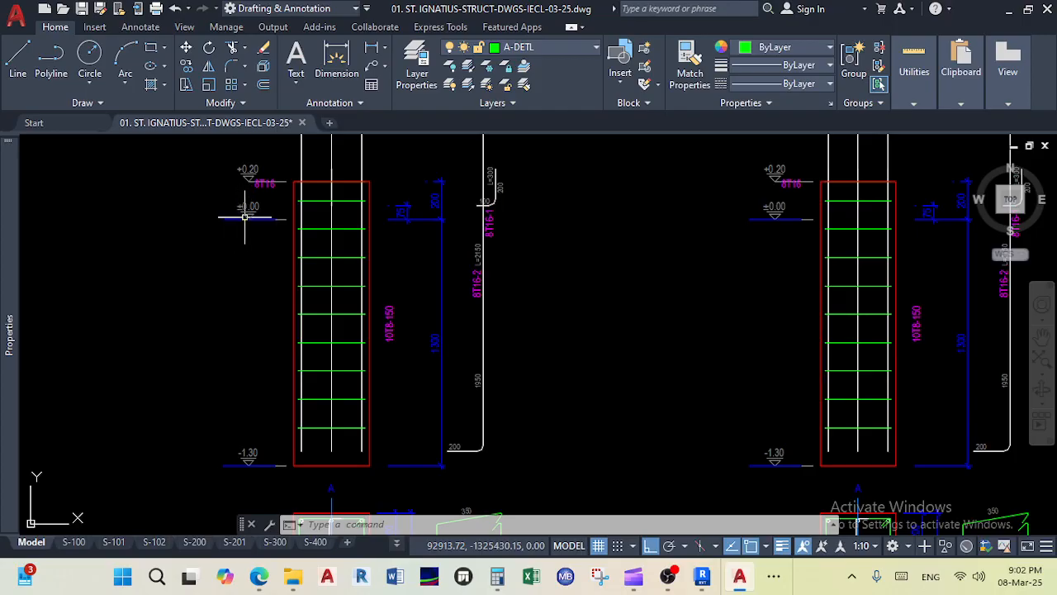
scroll(275, 465, "down", 10)
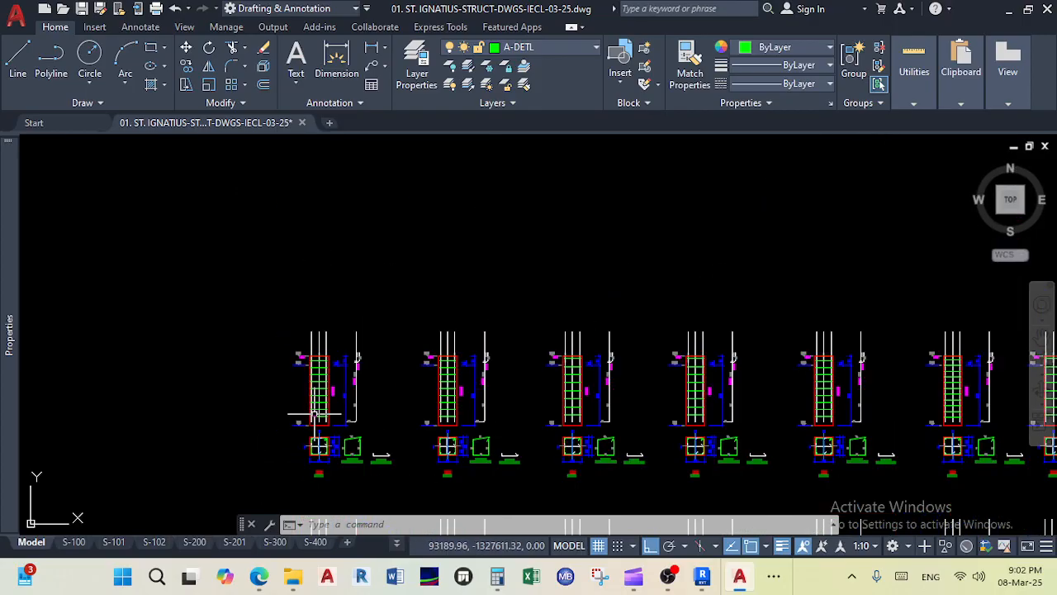
scroll(720, 272, "up", 10)
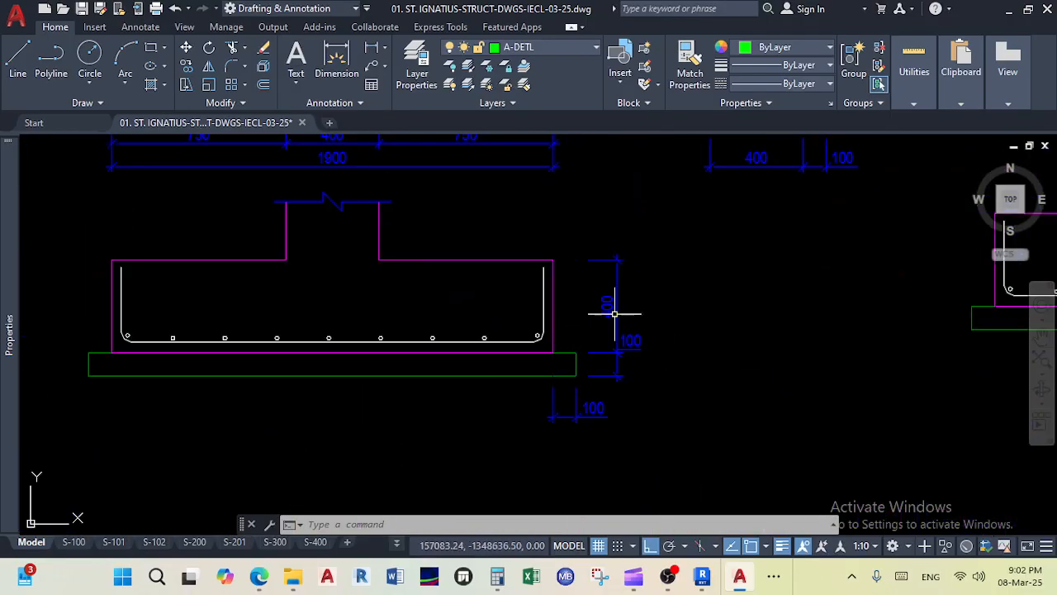
scroll(543, 328, "down", 6)
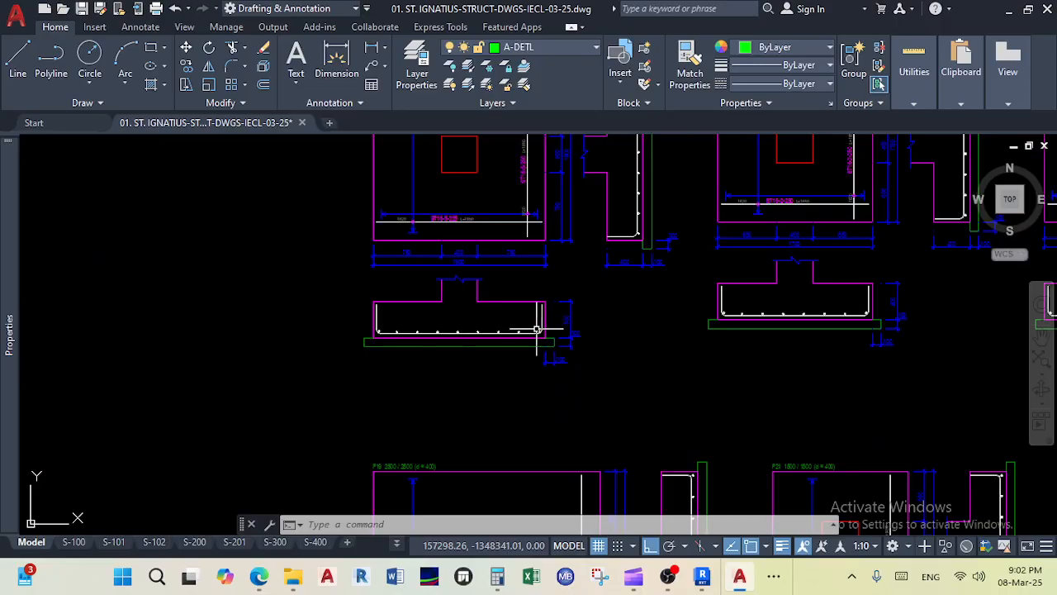
scroll(445, 326, "up", 3)
scroll(445, 326, "up", 4)
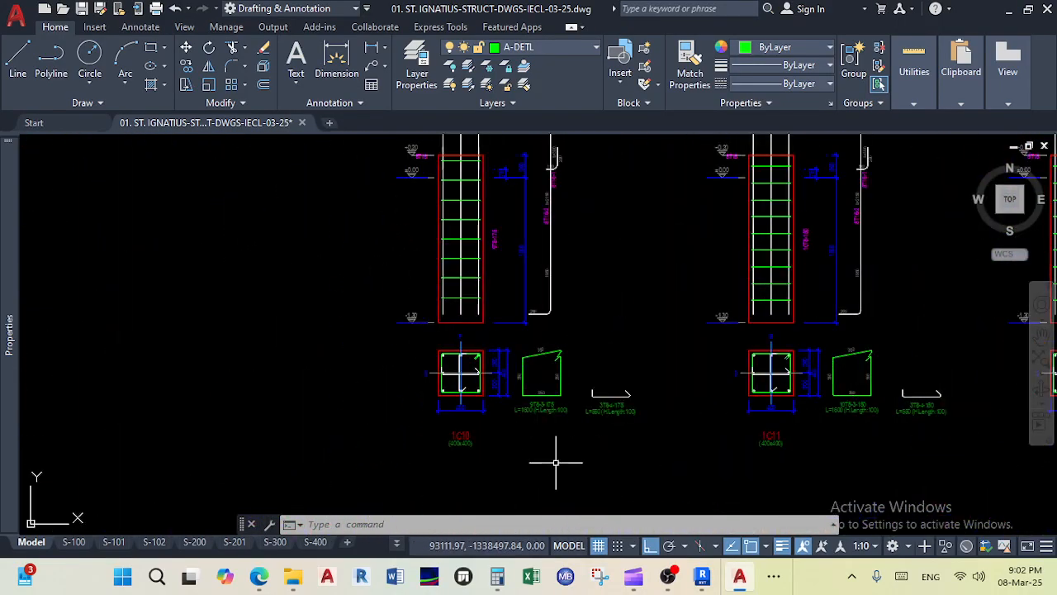
Step: Switch to ProtaStructure, open the 31_Days_Day_1 project and bring up its Edit Storey table
left_click(1008, 10)
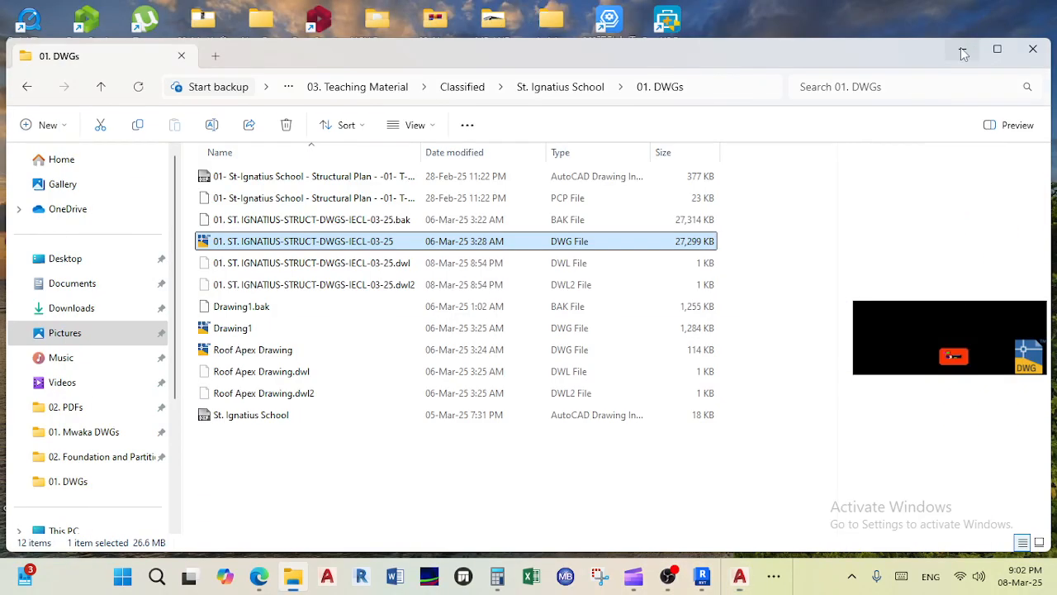
left_click(962, 48)
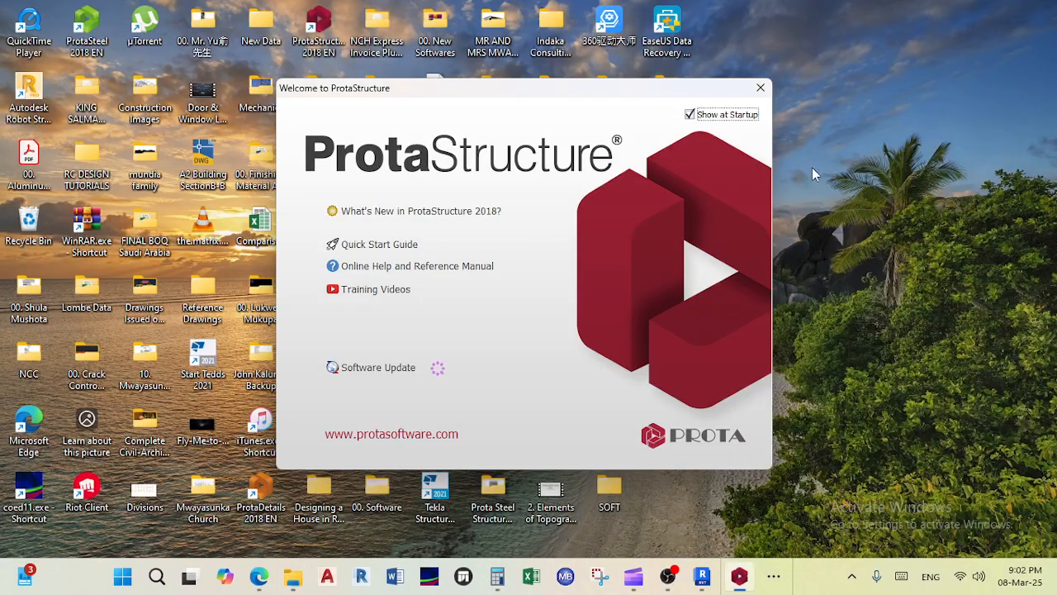
left_click(760, 87)
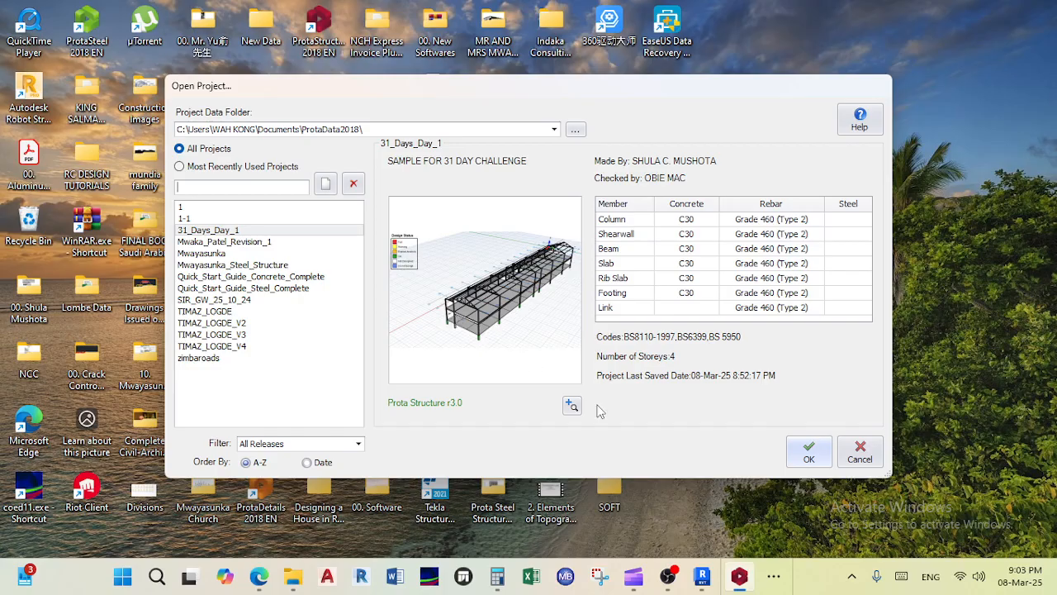
left_click(805, 452)
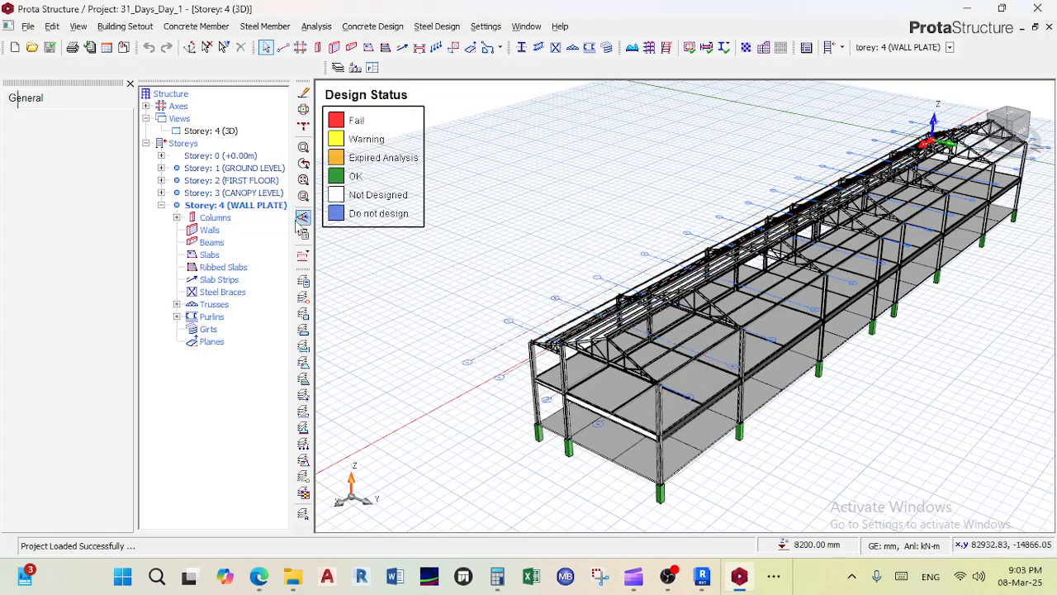
left_click(125, 27)
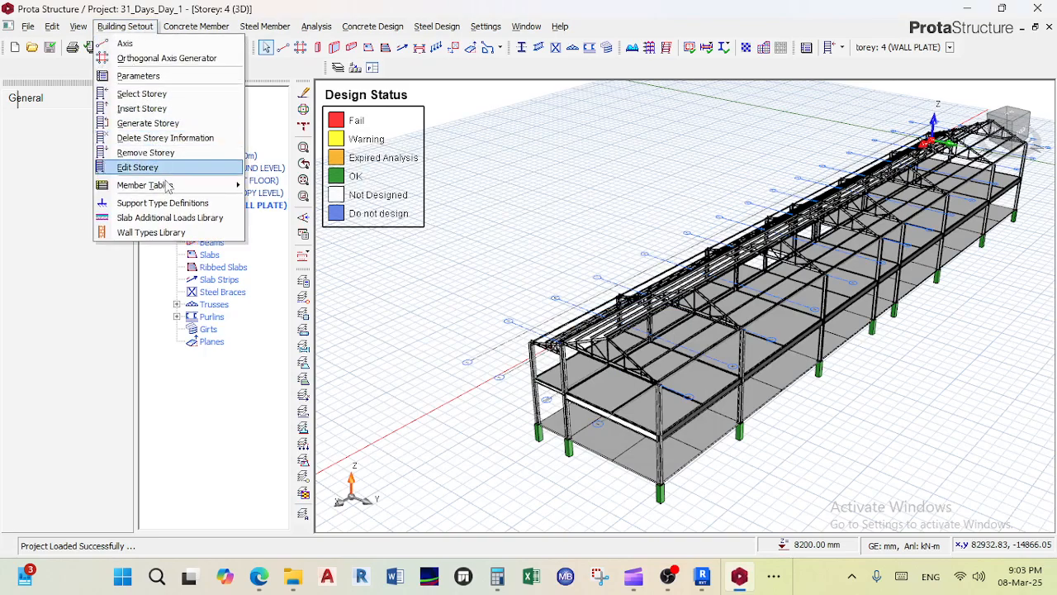
left_click(137, 167)
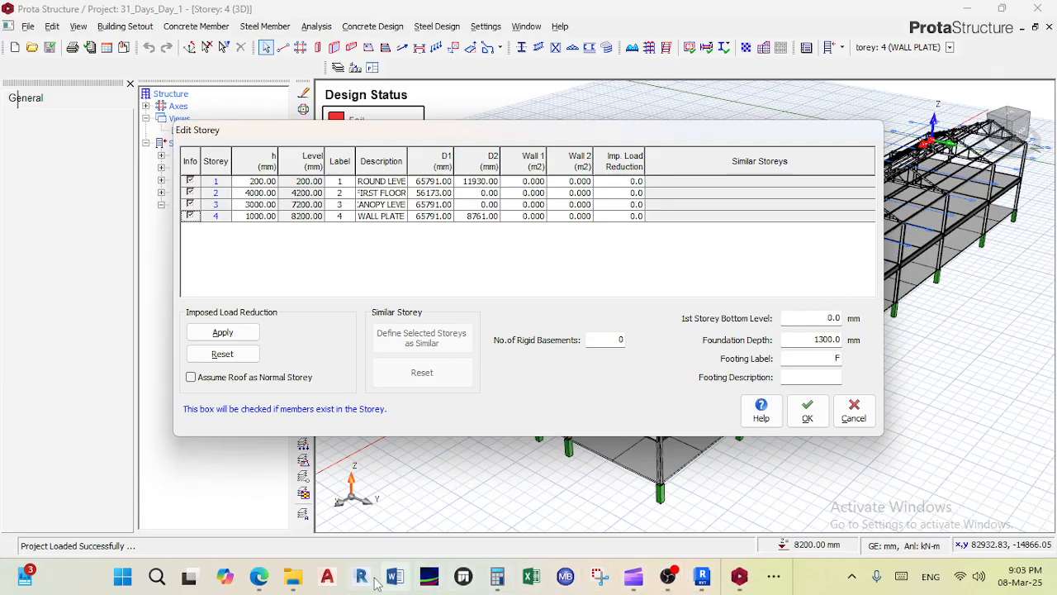
Step: Switch back to AutoCAD and examine the level marks on the 1C10 column elevation, from base to top
left_click(774, 578)
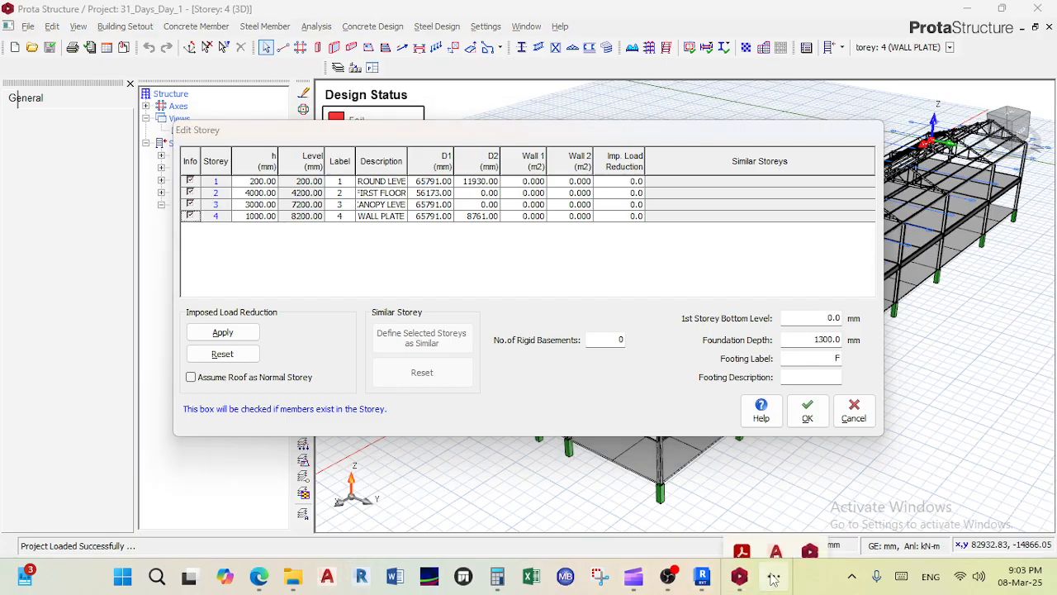
left_click(776, 533)
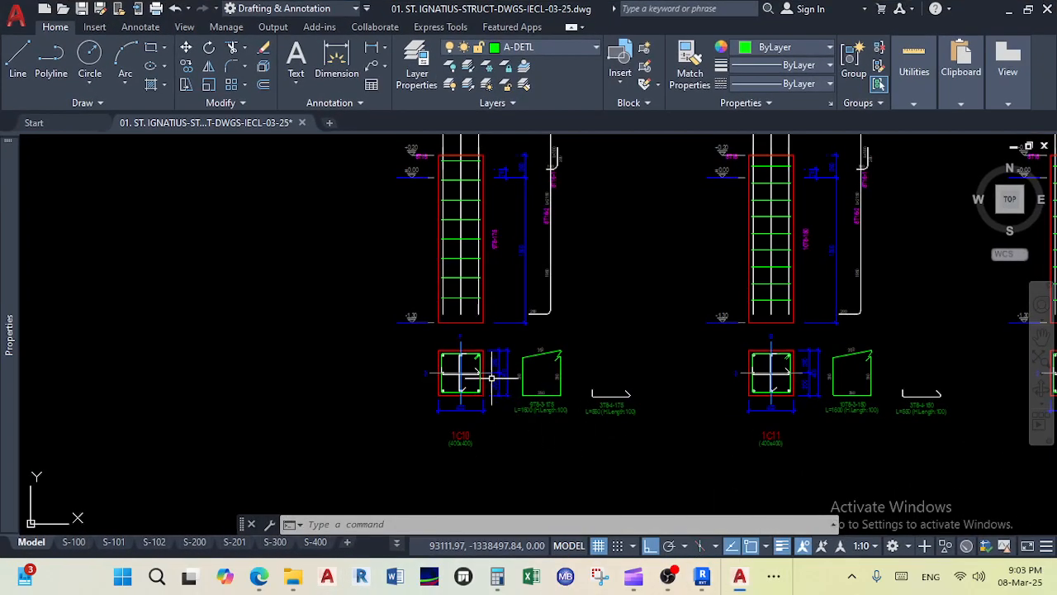
scroll(454, 223, "up", 4)
scroll(384, 374, "up", 3)
scroll(515, 471, "down", 2)
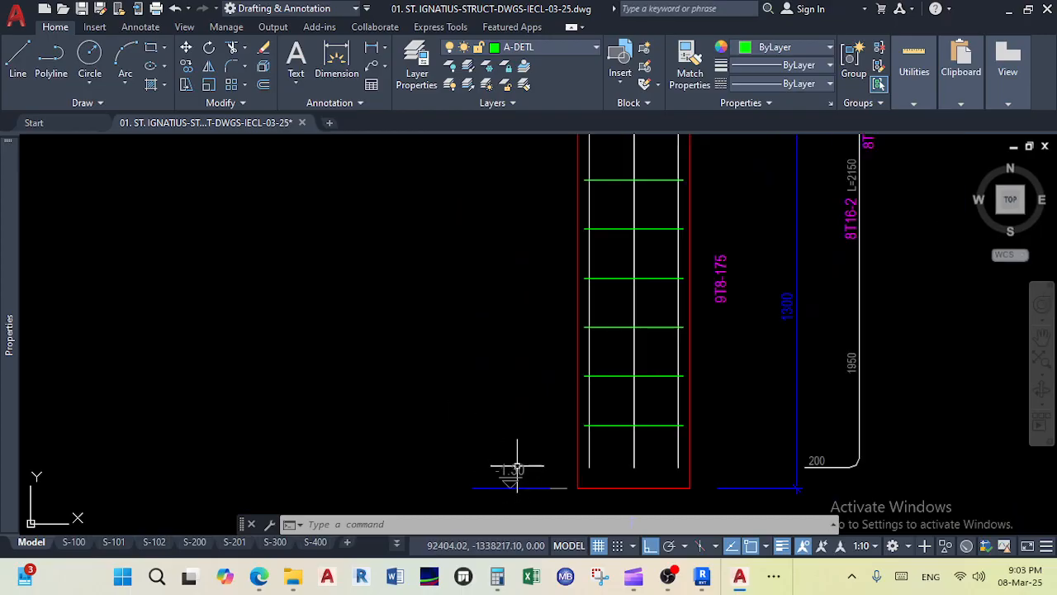
middle_click_drag(518, 233, 427, 462)
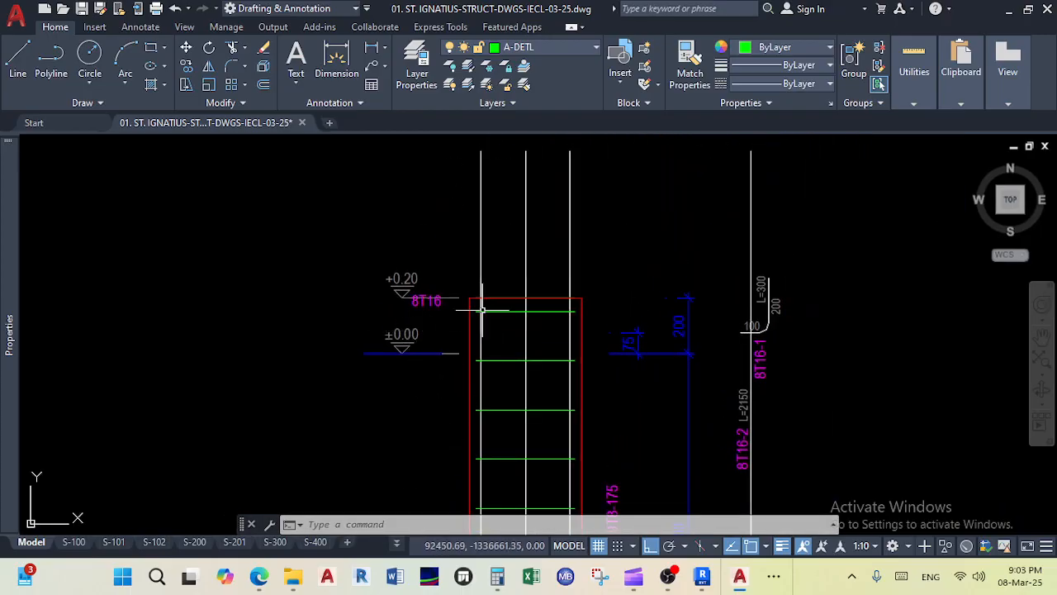
scroll(483, 311, "up", 2)
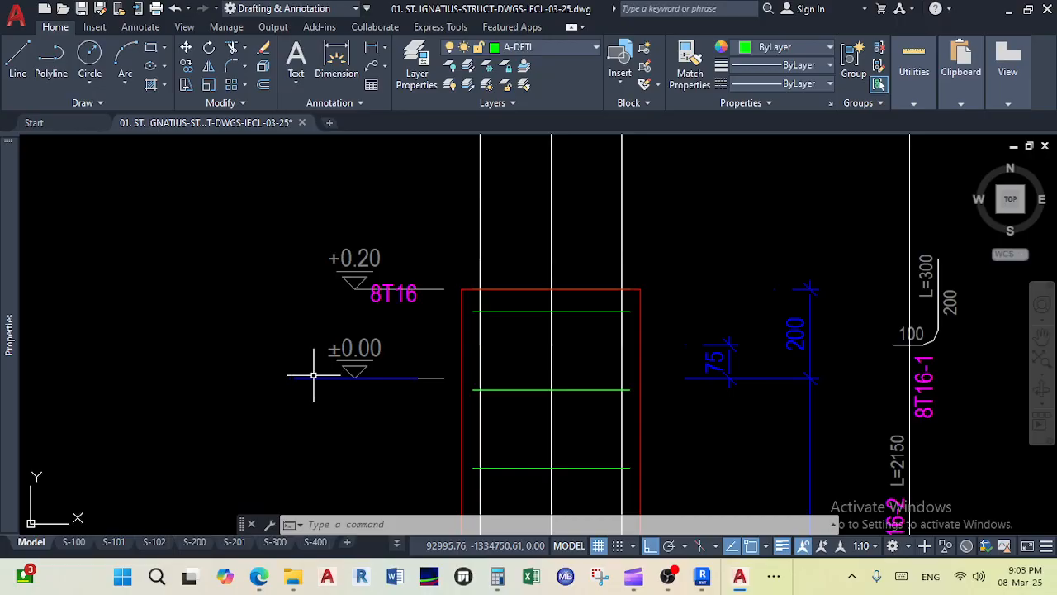
Step: Examine the Column Elevations Quantity Take Off table for all storeys beside the column elevations
scroll(595, 415, "down", 10)
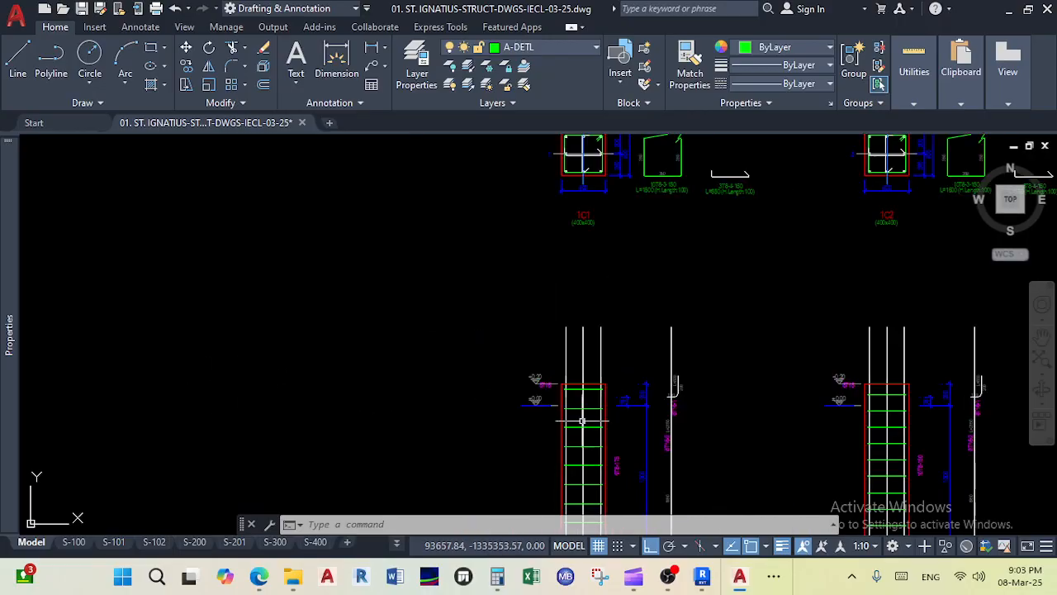
middle_click_drag(752, 333, 524, 267)
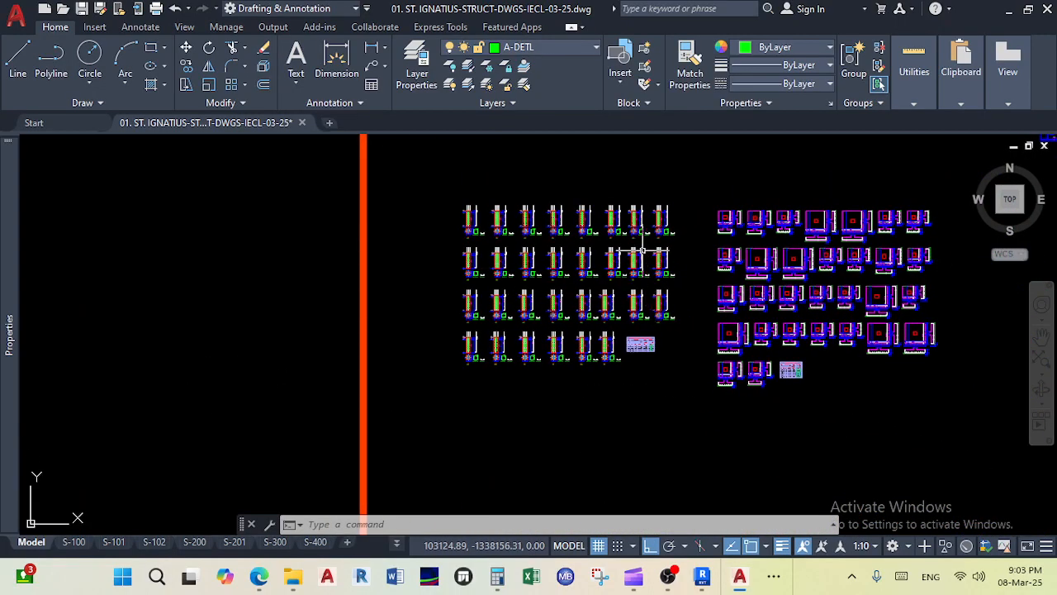
scroll(637, 347, "up", 8)
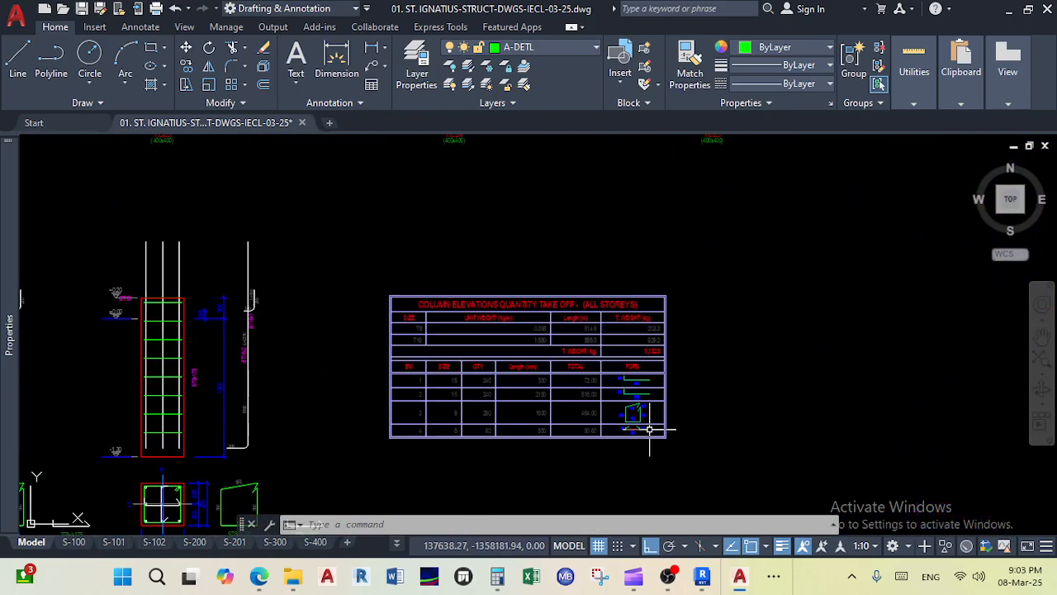
scroll(641, 412, "up", 2)
scroll(628, 338, "up", 2)
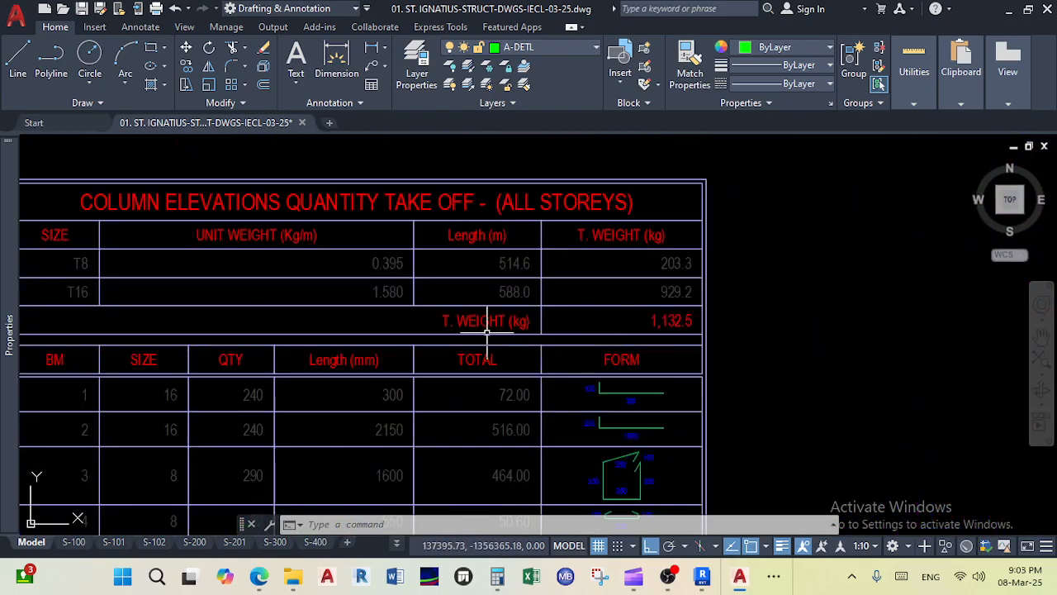
Step: Examine the Pad Footings Quantity Take Off table and the grid of pad footing plans and sections beside the column elevations
scroll(680, 360, "down", 7)
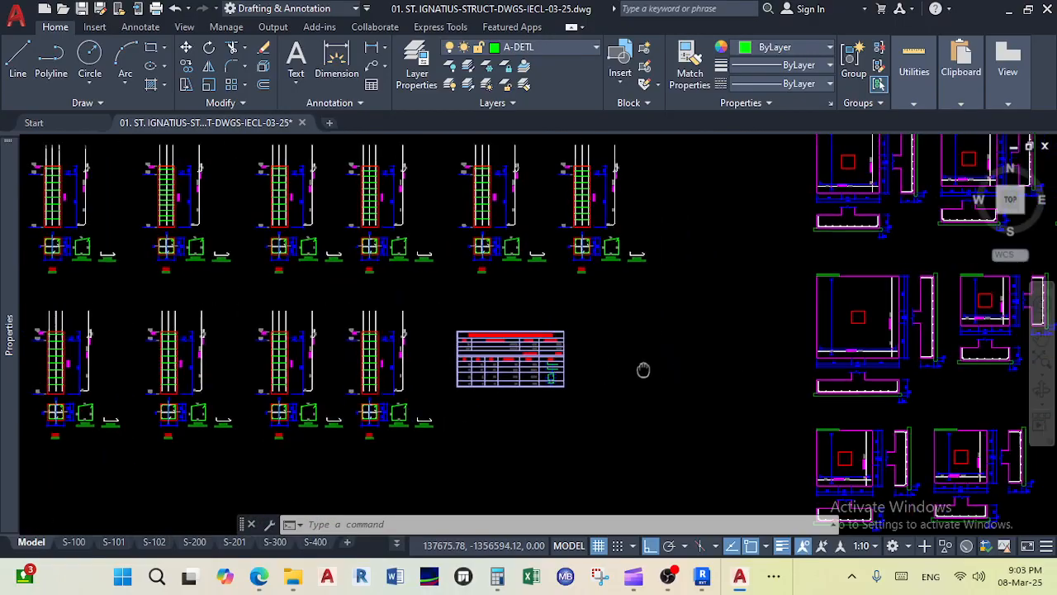
scroll(794, 382, "up", 7)
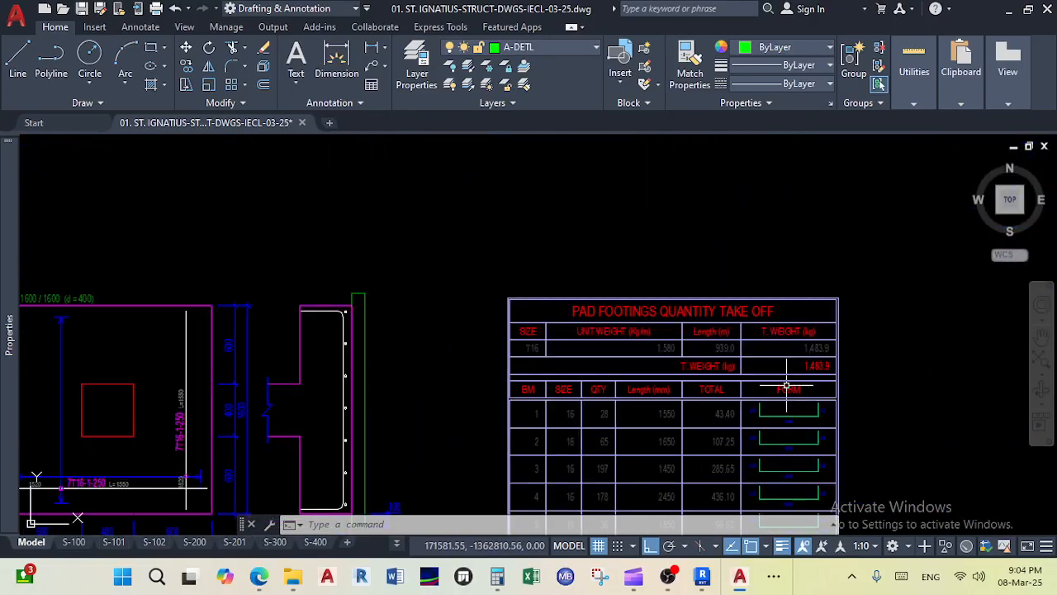
scroll(816, 387, "down", 7)
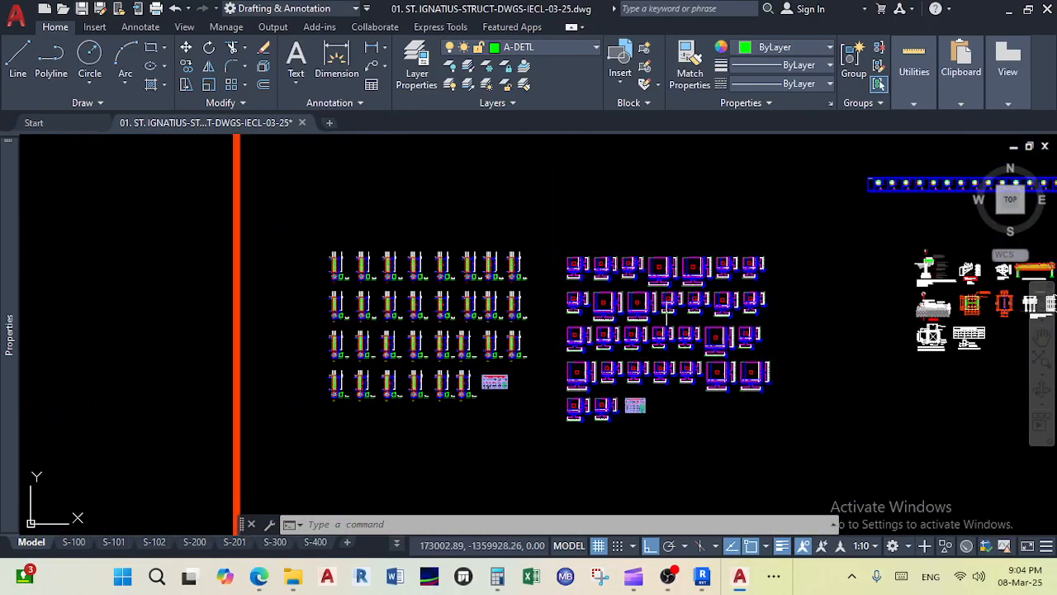
scroll(666, 302, "up", 4)
scroll(639, 269, "up", 5)
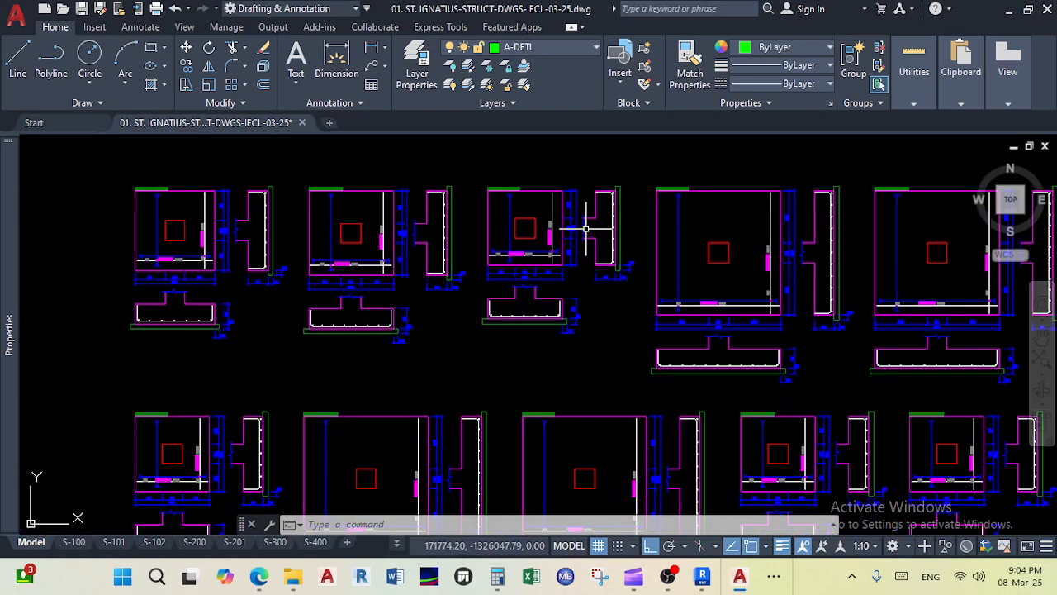
scroll(619, 344, "down", 6)
scroll(579, 347, "up", 1)
scroll(581, 406, "down", 2)
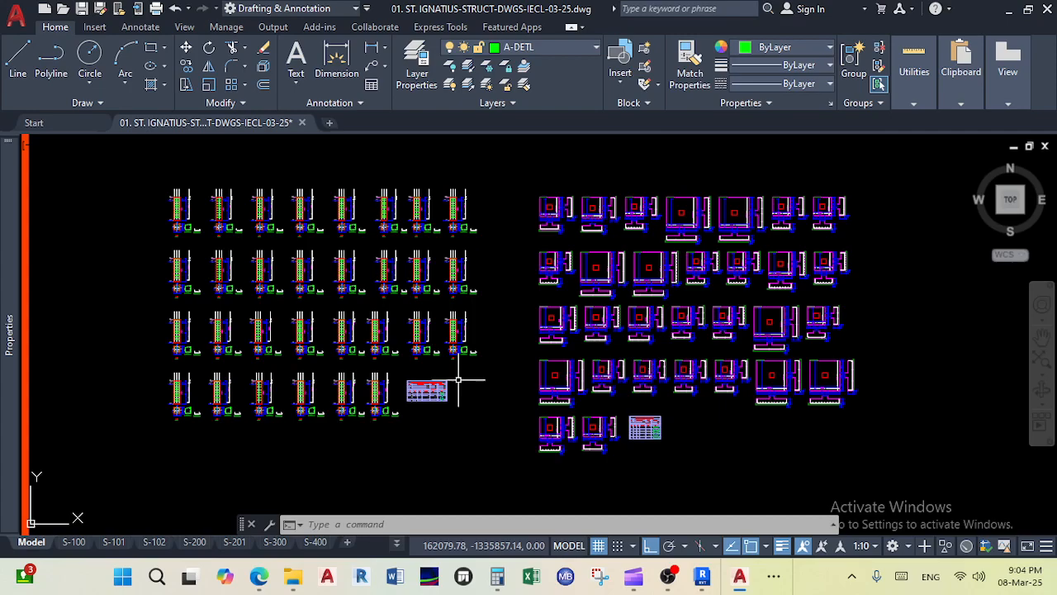
scroll(458, 380, "up", 7)
scroll(790, 413, "down", 8)
Step: Find the typical section of the strip footing for 6" foundation walls and examine its footing, wall and blinding notes
middle_click_drag(707, 331, 611, 362)
middle_click_drag(819, 378, 544, 380)
scroll(741, 388, "down", 4)
middle_click_drag(741, 394, 626, 395)
scroll(614, 364, "up", 6)
middle_click_drag(687, 359, 664, 360)
scroll(663, 360, "up", 5)
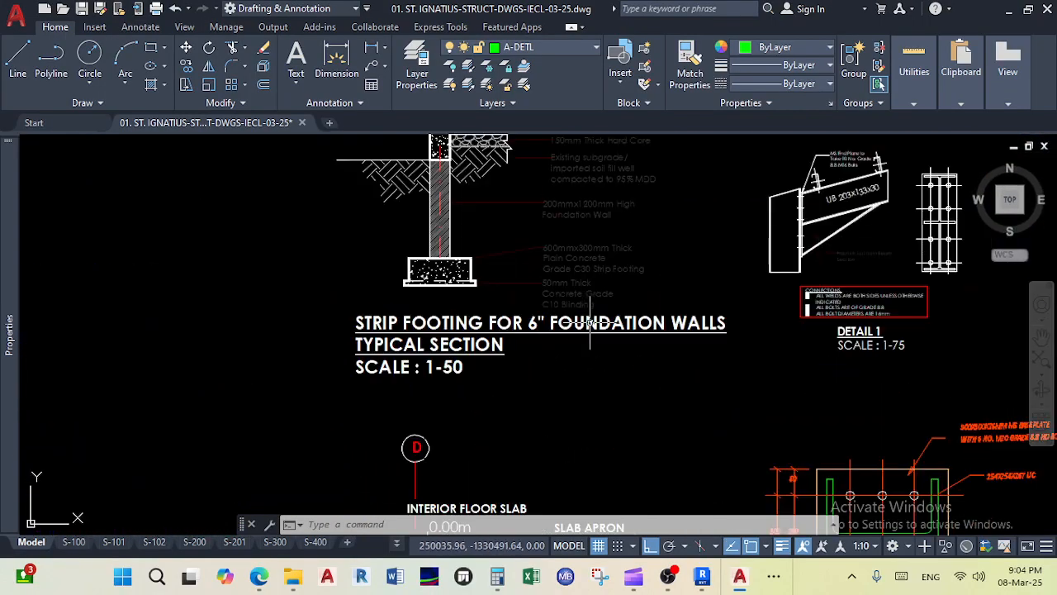
scroll(596, 329, "down", 4)
scroll(597, 329, "up", 4)
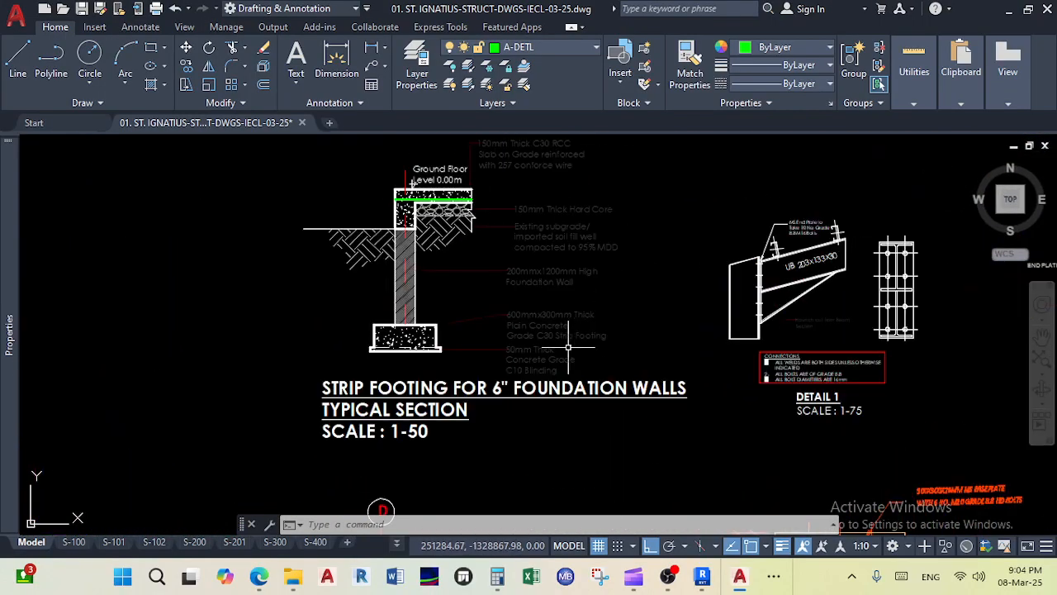
middle_click_drag(609, 342, 633, 380)
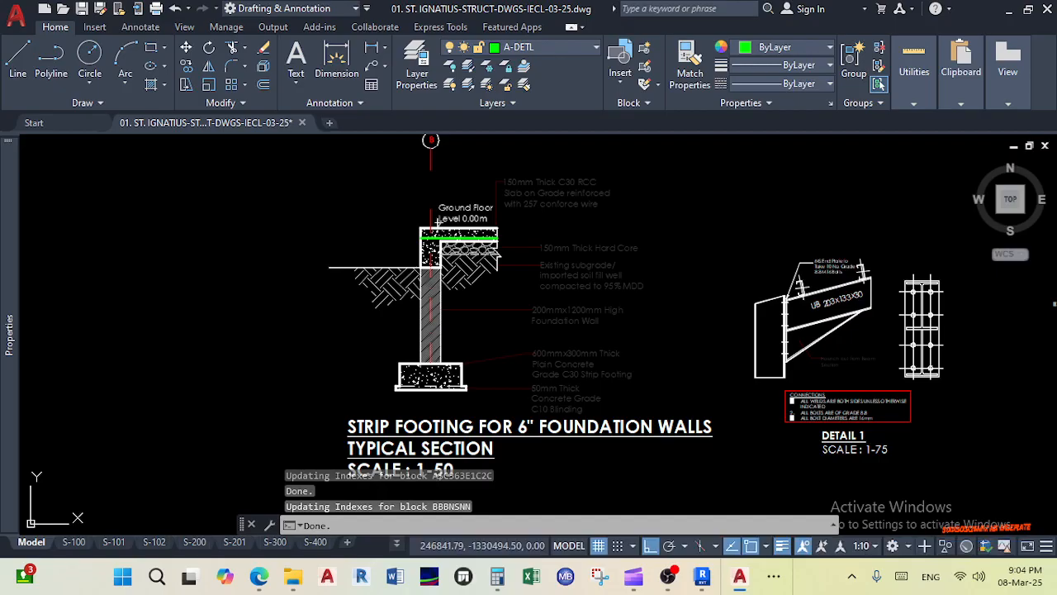
Step: Examine the ground floor slab, level mark and hard core layer in the strip footing section
scroll(438, 221, "up", 2)
scroll(437, 227, "down", 1)
scroll(435, 237, "up", 8)
scroll(435, 236, "down", 6)
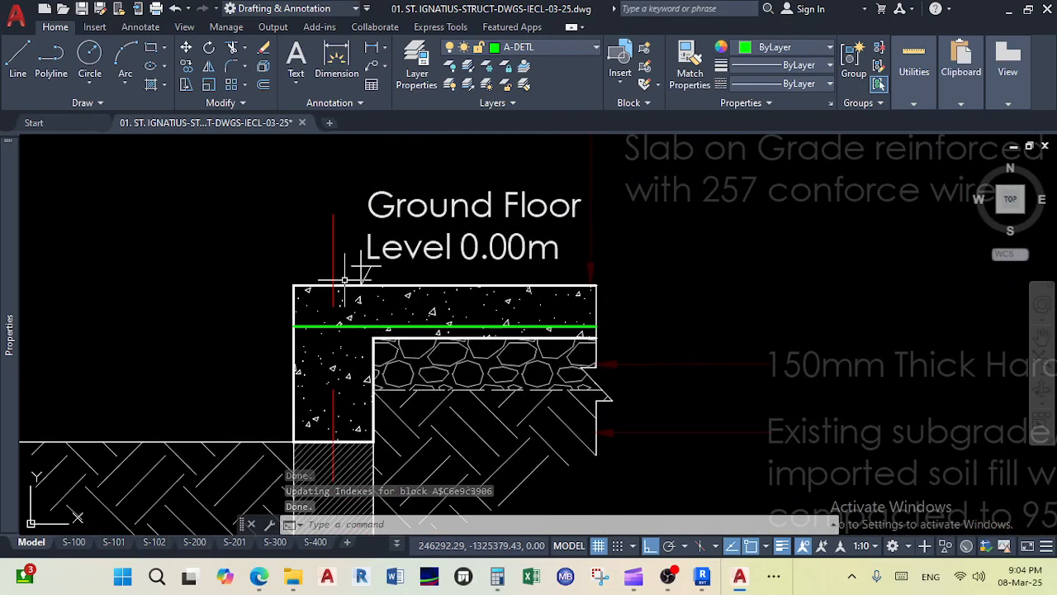
scroll(364, 290, "down", 3)
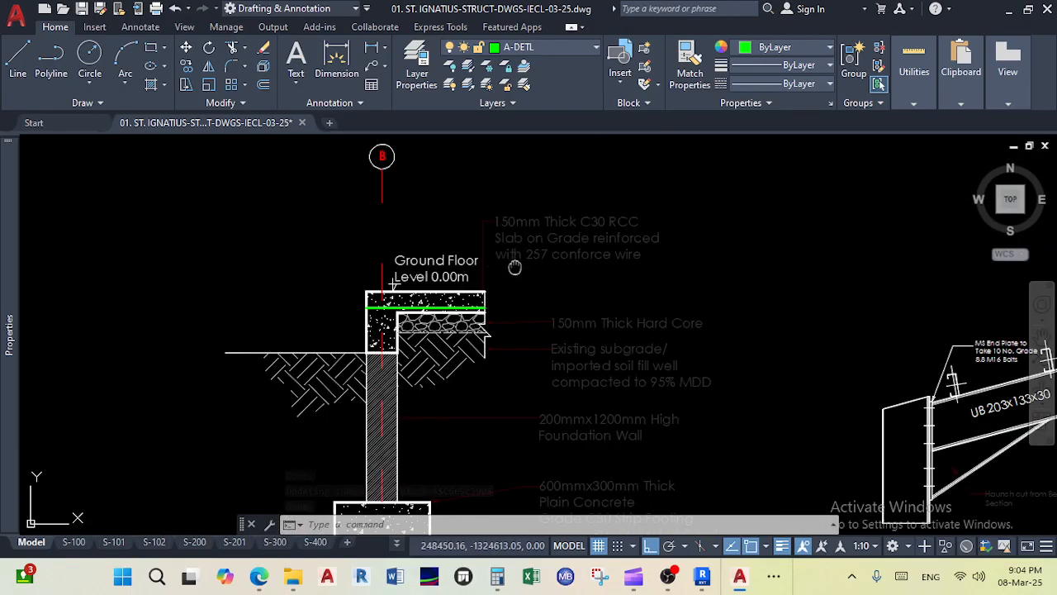
middle_click_drag(485, 328, 488, 242)
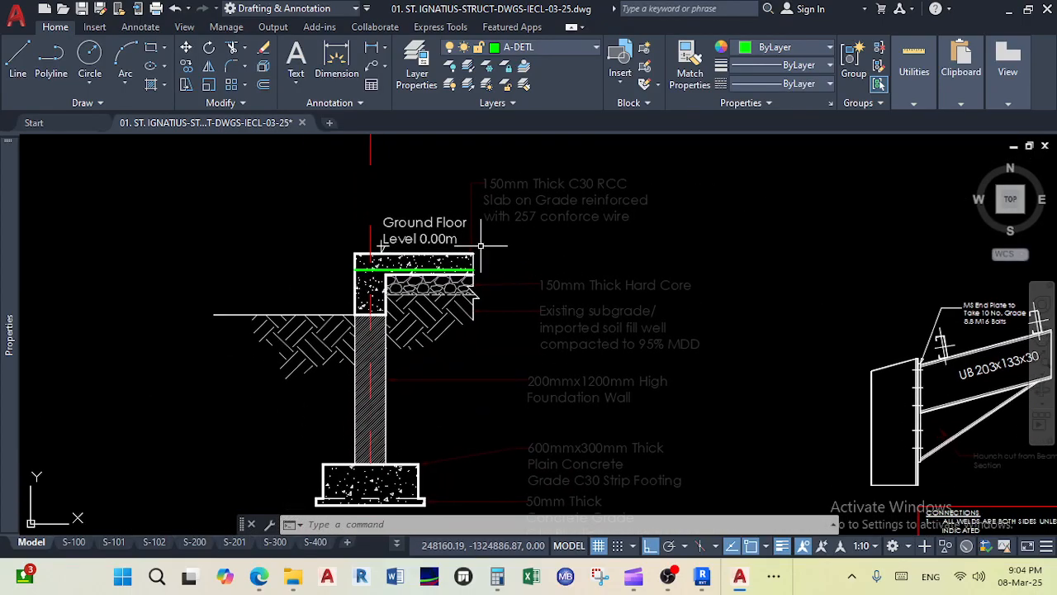
Step: Place a multileader from the slab's green mesh line, with Ortho off and its landing above the hard core note
scroll(474, 267, "up", 4)
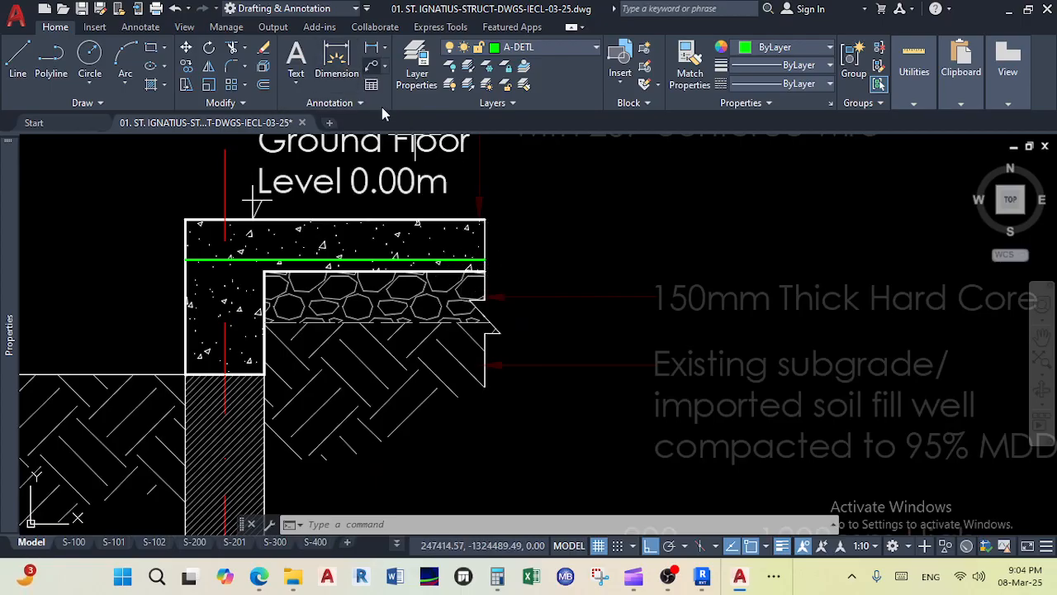
left_click(372, 67)
left_click(455, 256)
key("F8")
middle_click_drag(619, 170, 498, 205)
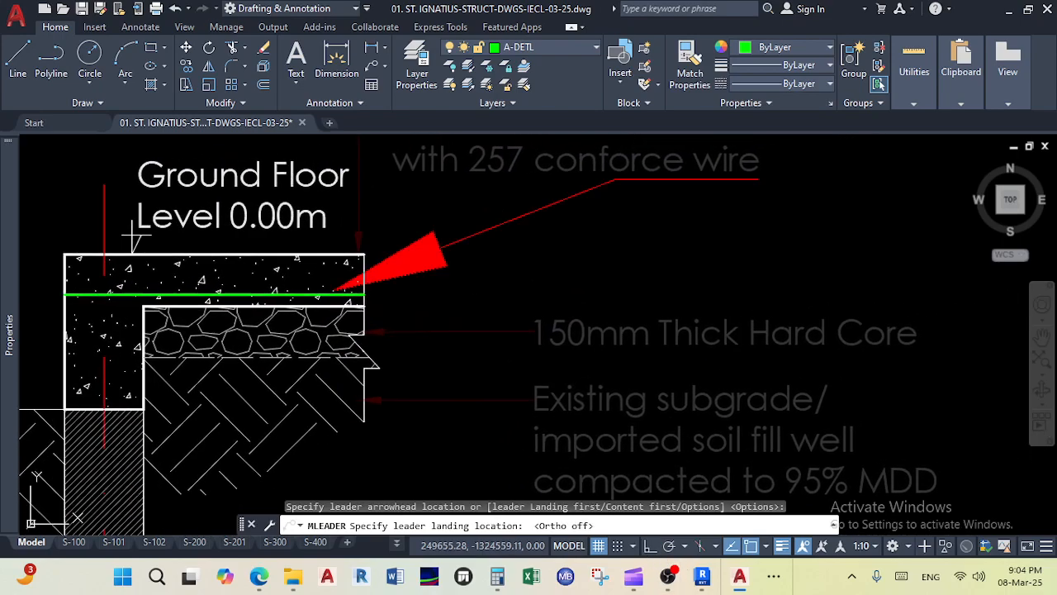
left_click(462, 226)
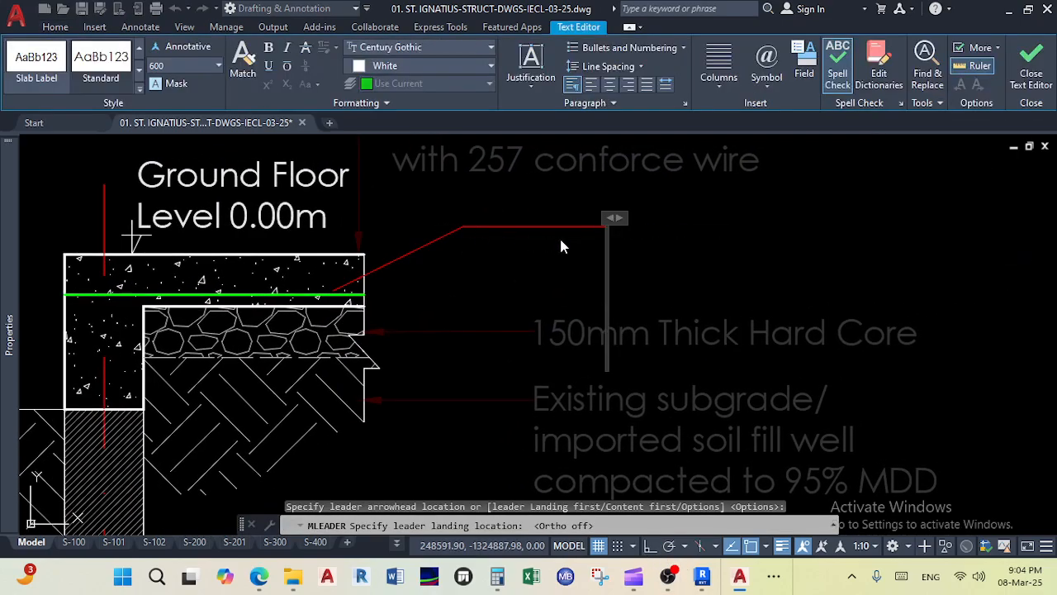
Step: Enter "257 Conforce Wire (Wire Mesh)" as the new leader's text and finish the annotation
type("257")
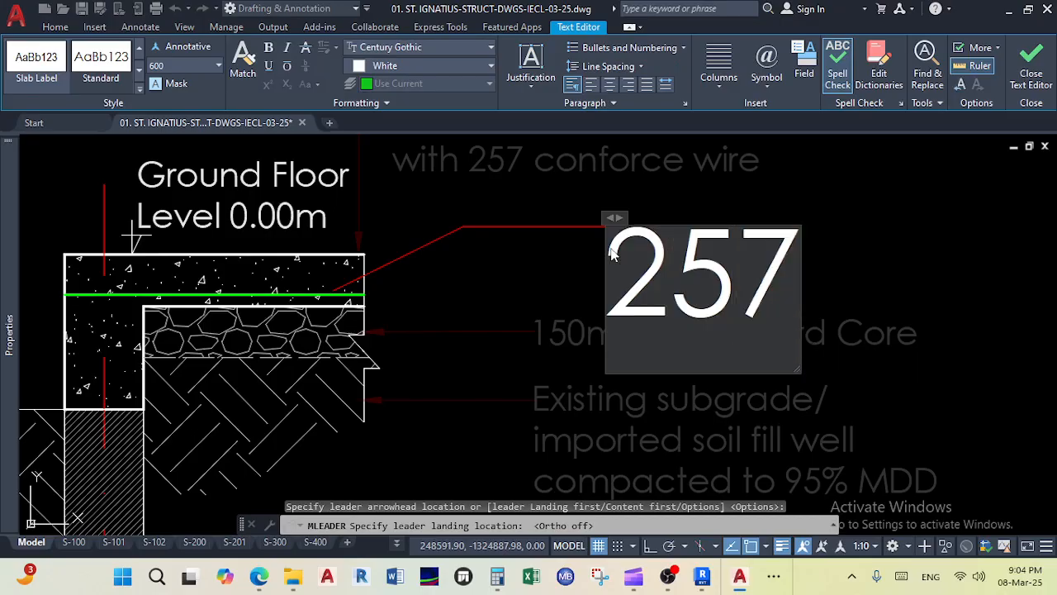
type(" c")
key("BackSpace")
type("Conforce")
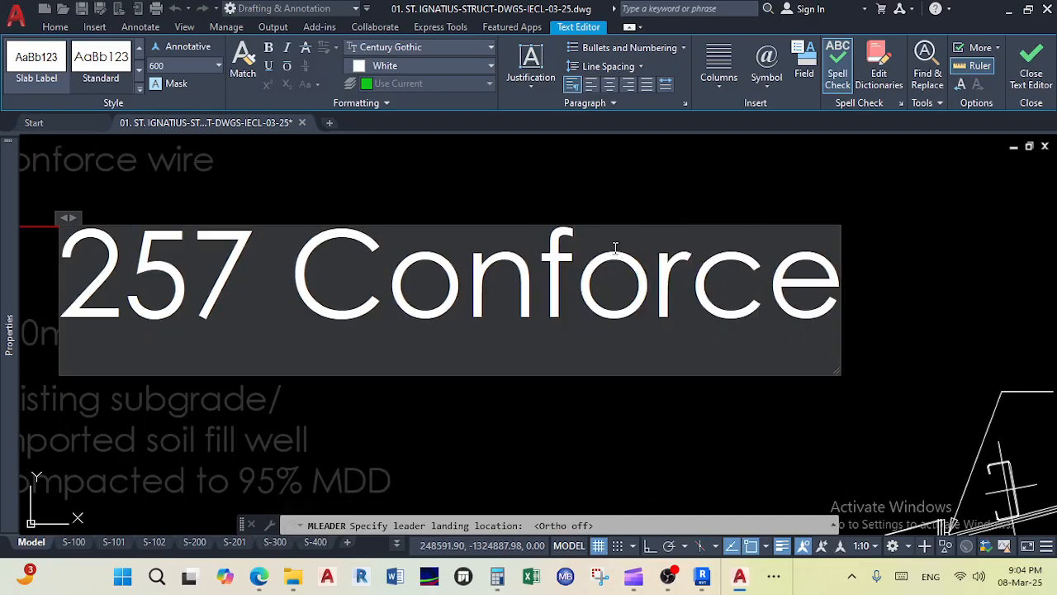
type(" Wire")
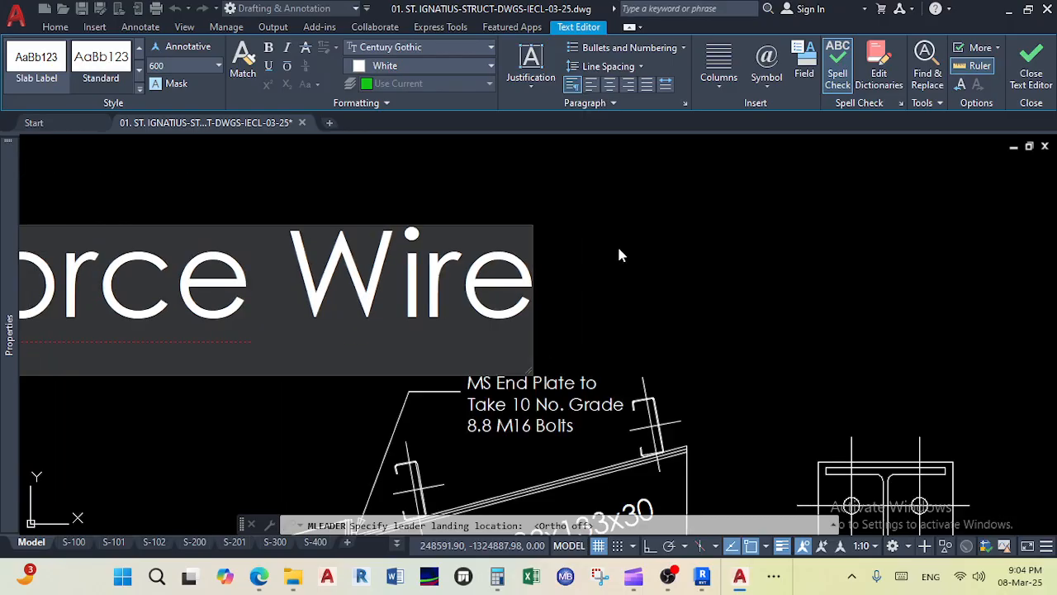
type(" (Wire Me")
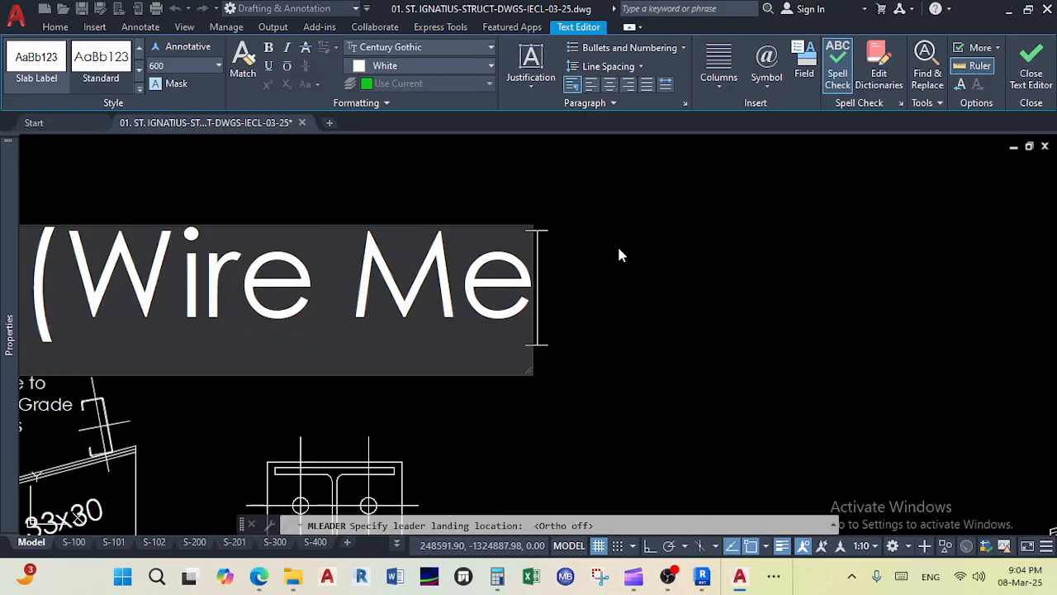
type("sh)")
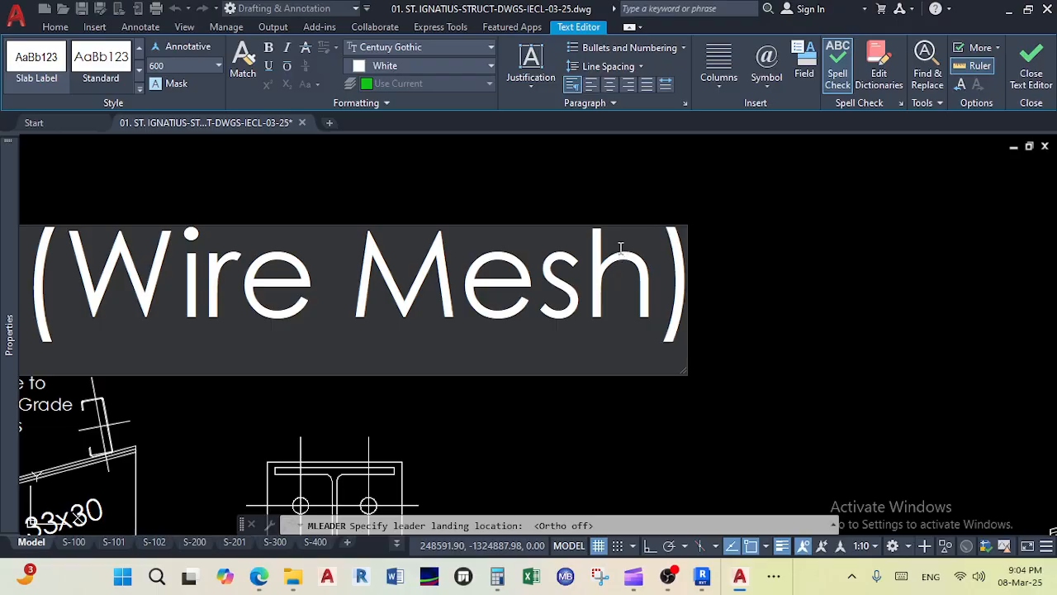
left_click(761, 294)
scroll(743, 277, "down", 5)
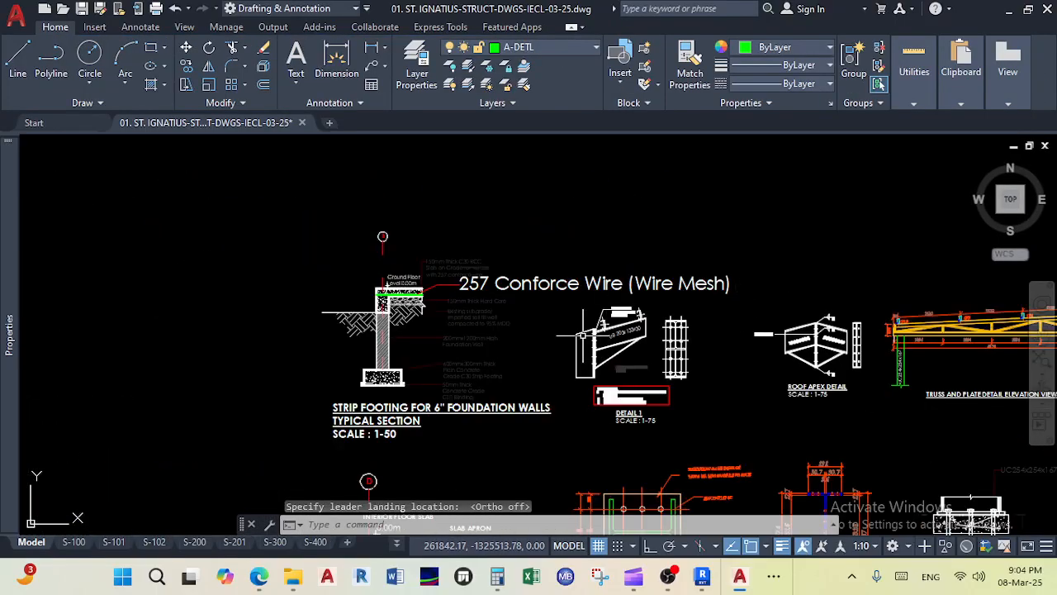
Step: Match the properties of the "150mm Thick Hard Core" leader onto the new wire mesh leader
scroll(483, 281, "up", 9)
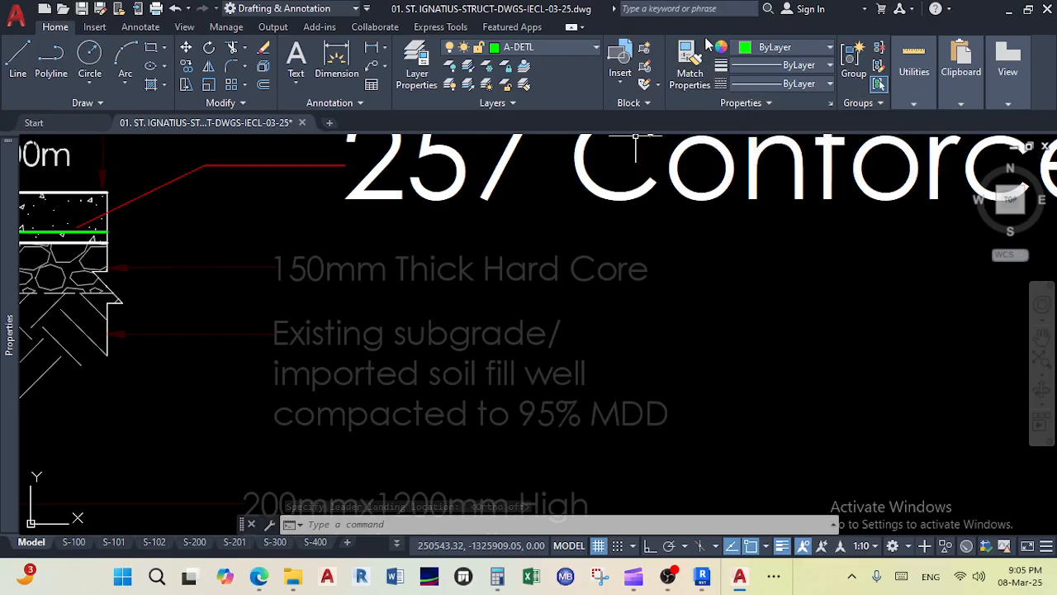
left_click(689, 61)
left_click(533, 268)
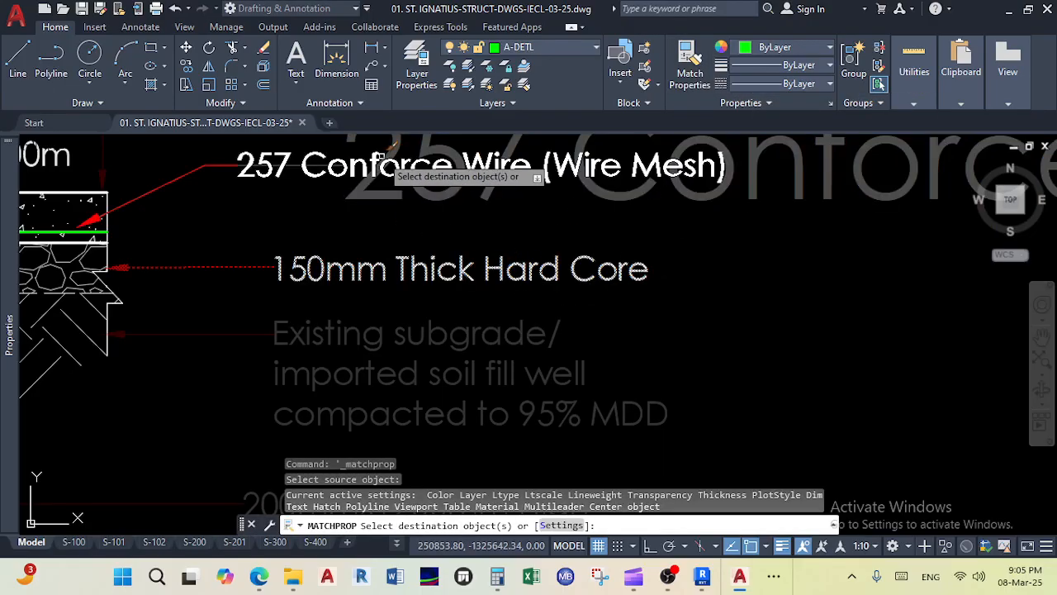
left_click(386, 155)
scroll(681, 241, "down", 4)
right_click(694, 255)
left_click(712, 271)
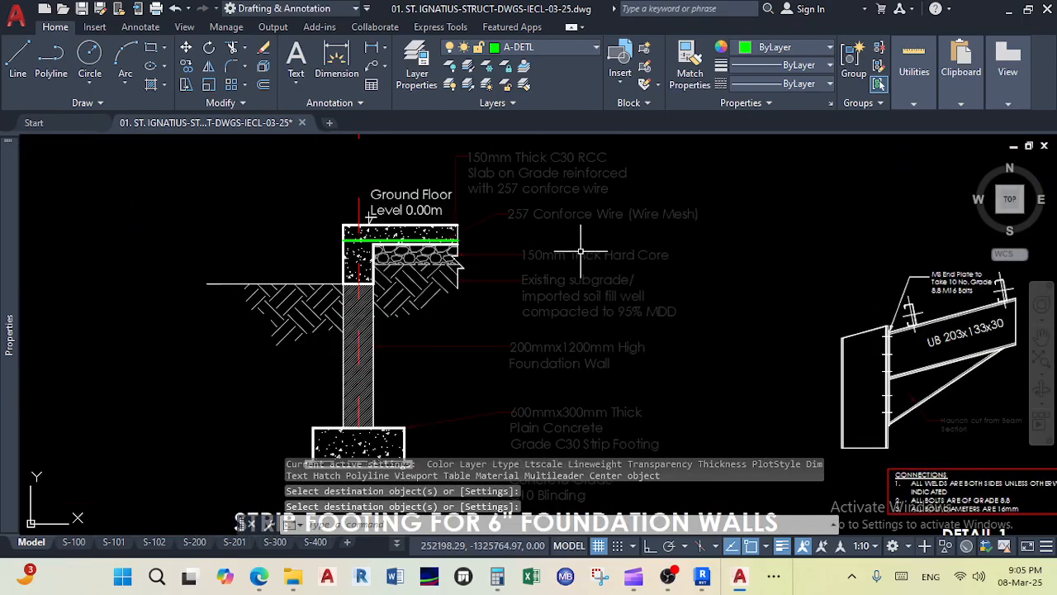
Step: Stretch the wire mesh leader's arrow tip down onto the green mesh line in the slab
scroll(512, 217, "up", 4)
scroll(316, 283, "up", 8)
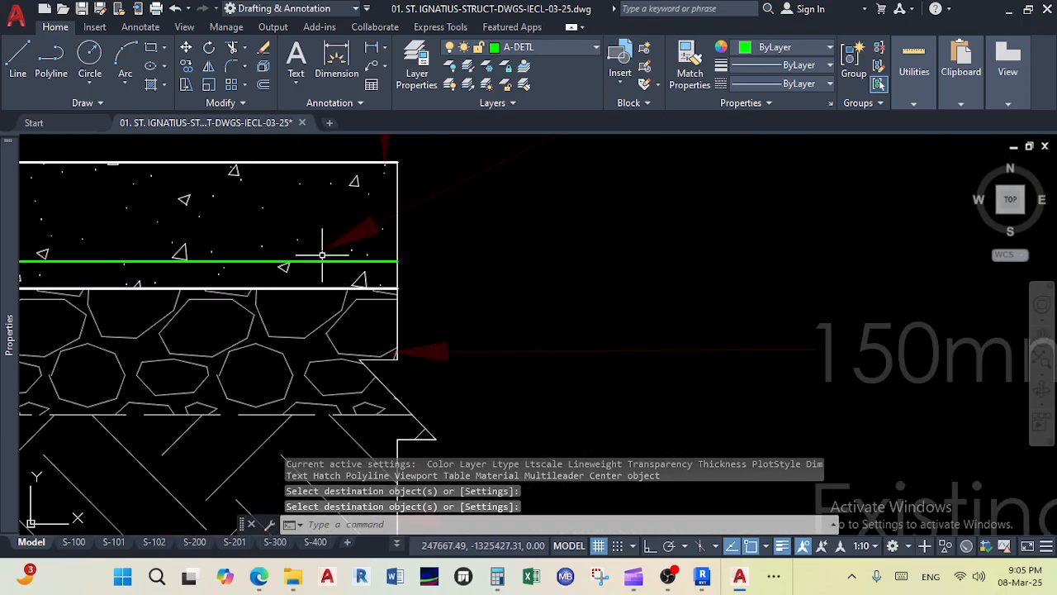
left_click(334, 232)
left_click(305, 242)
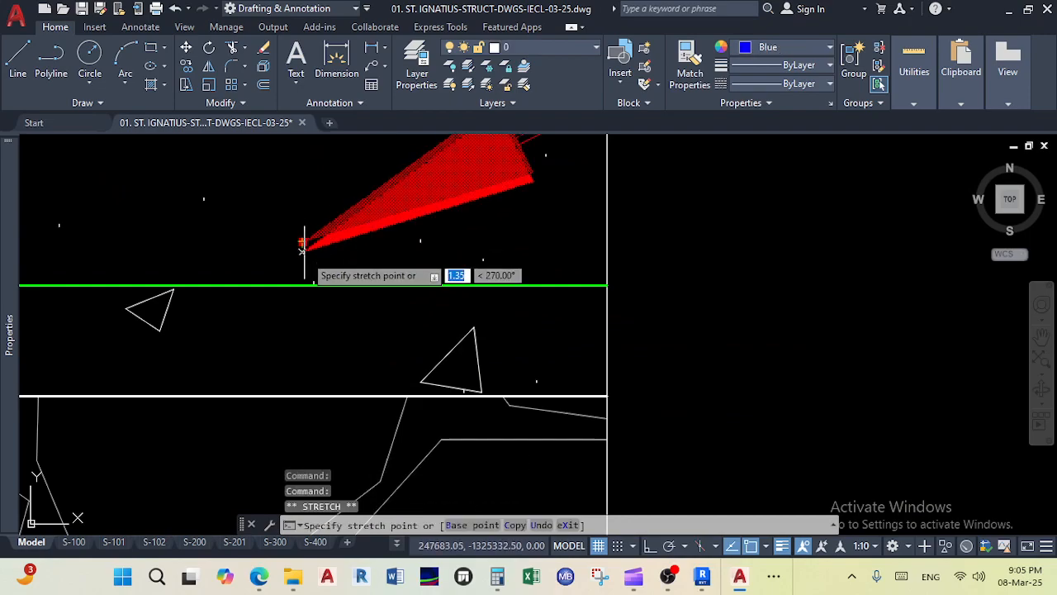
left_click(302, 285)
scroll(715, 270, "down", 6)
scroll(715, 270, "down", 4)
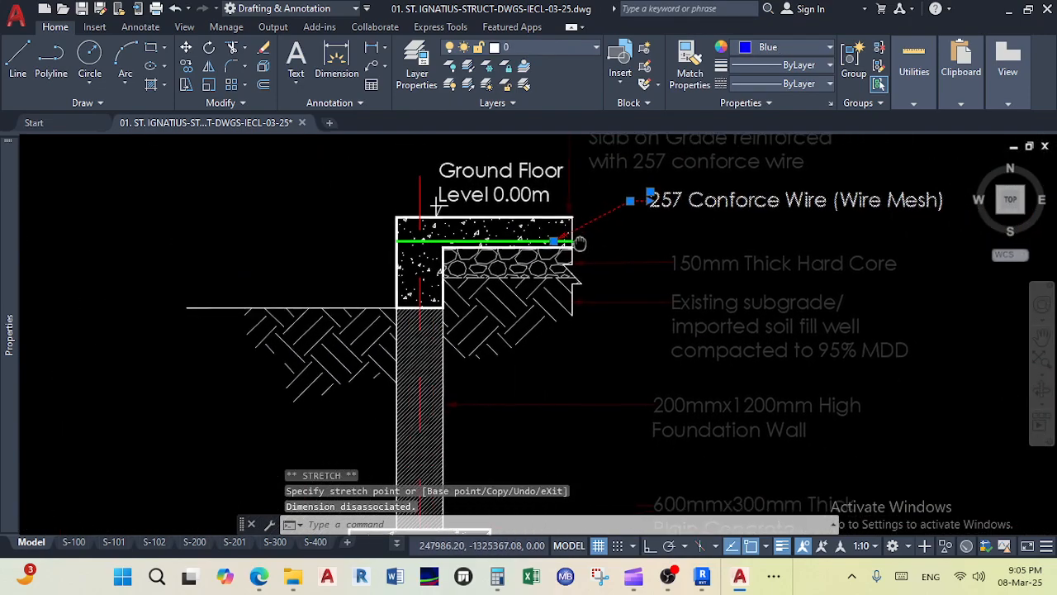
key("Escape")
scroll(549, 227, "down", 5)
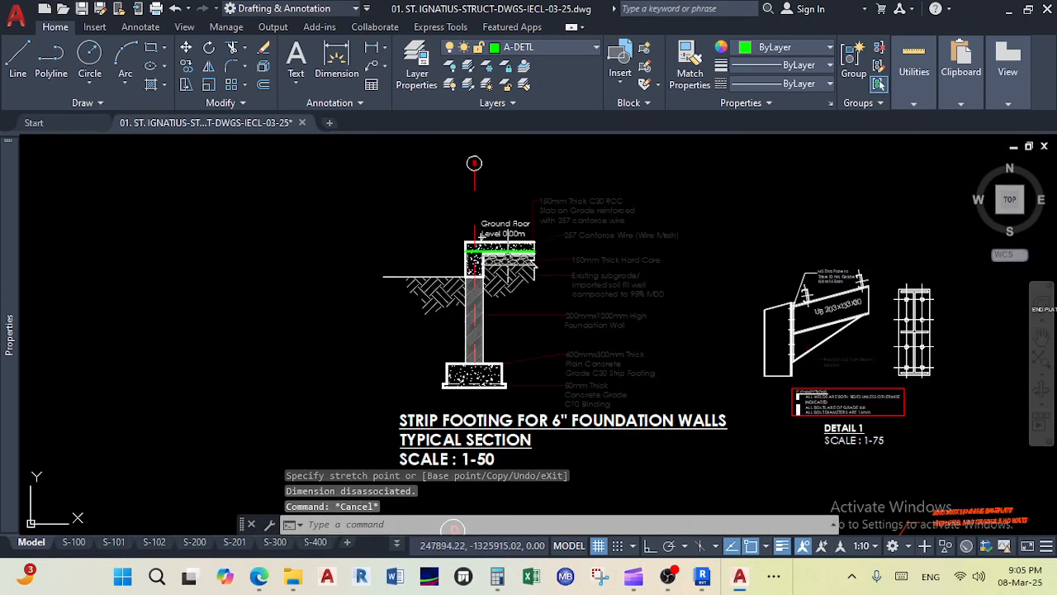
Step: Examine the haunched UB 203x133x30 beam connection and its bolted end plate in Detail 1
middle_click_drag(561, 380, 352, 362)
scroll(479, 279, "up", 2)
scroll(596, 217, "up", 2)
middle_click_drag(590, 227, 584, 280)
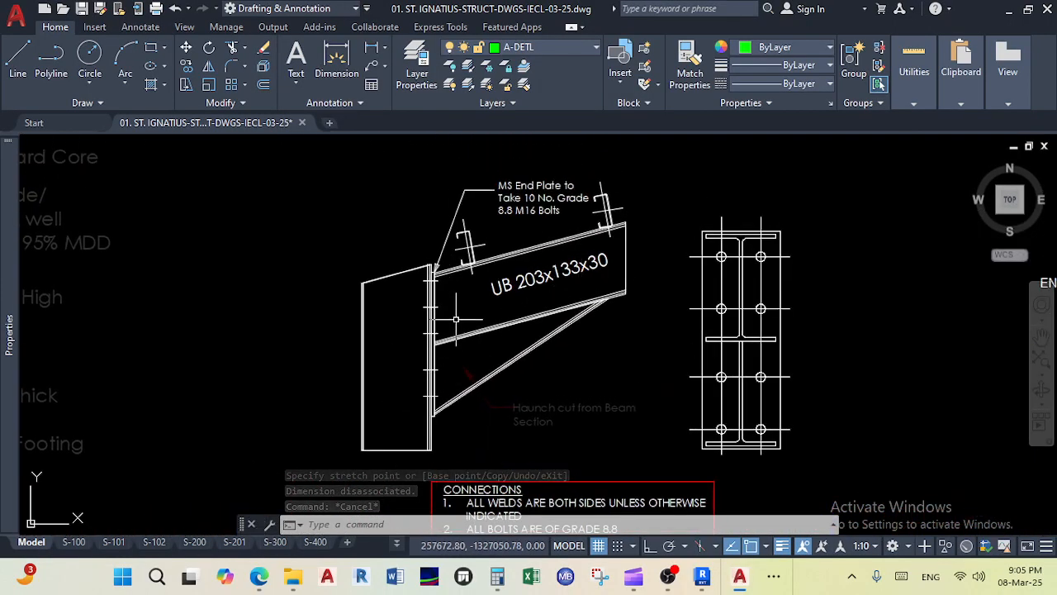
Step: Switch to ProtaStructure and close the Edit Storey table, accepting its settings
left_click(768, 585)
left_click(797, 533)
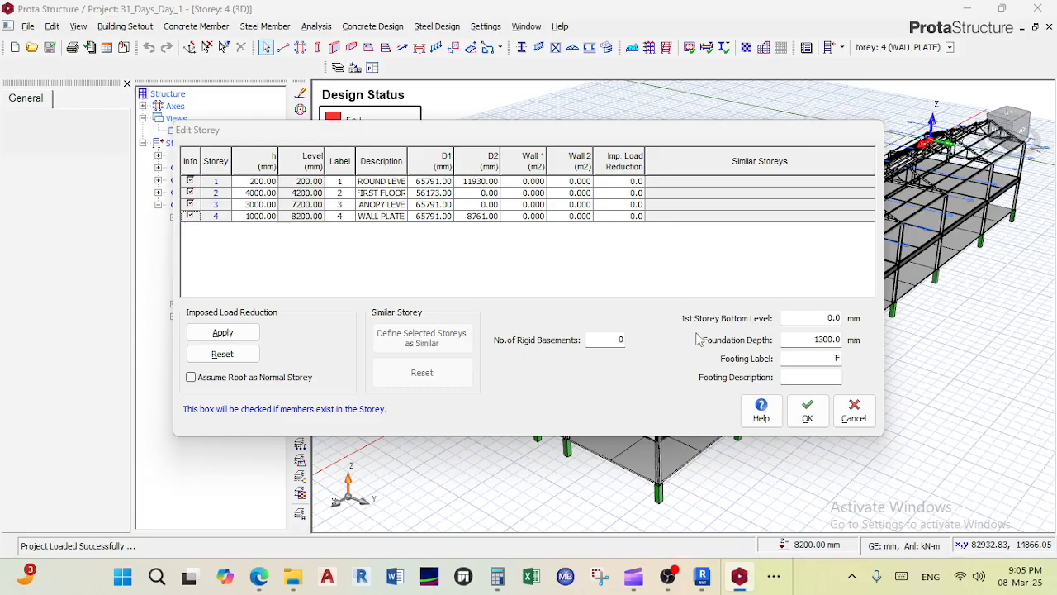
left_click(807, 409)
Step: Examine the end roof truss, its purlins and supporting columns in the 3D view of the model
scroll(479, 299, "up", 3)
scroll(479, 299, "up", 6)
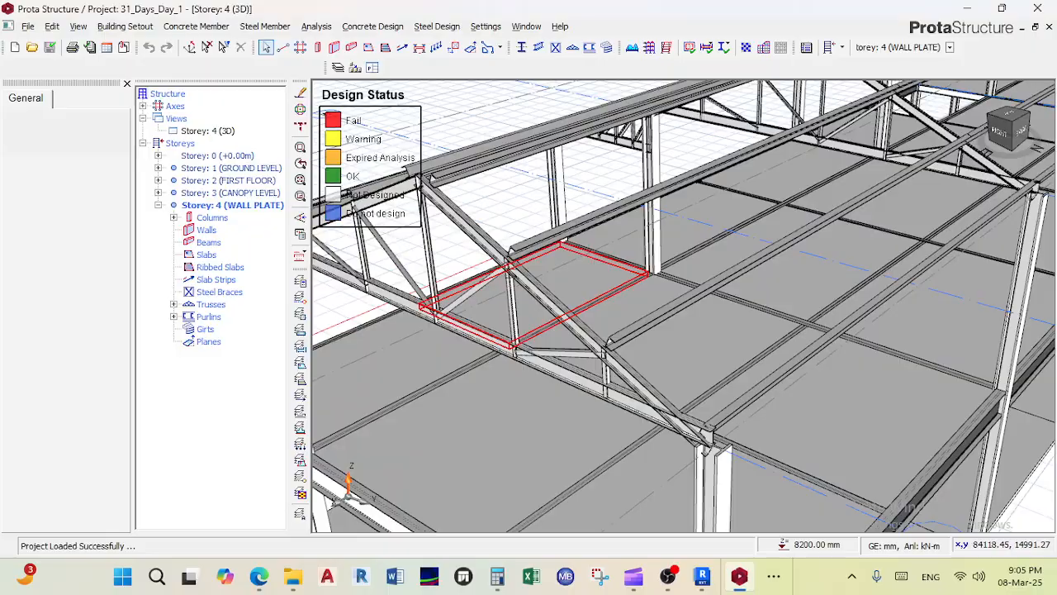
scroll(523, 285, "down", 3)
scroll(574, 260, "up", 3)
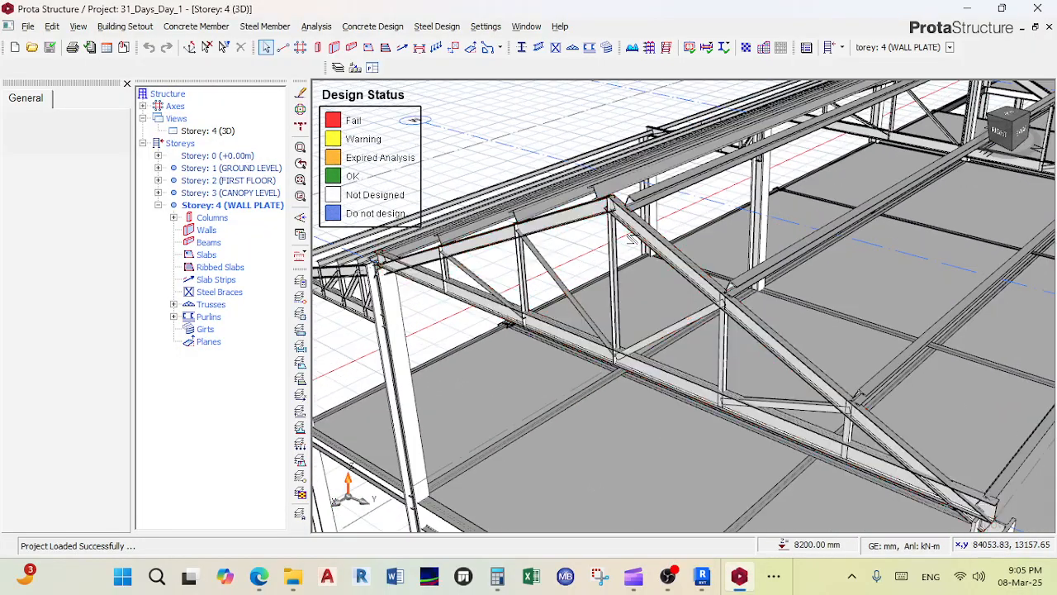
scroll(640, 235, "down", 3)
scroll(659, 231, "up", 2)
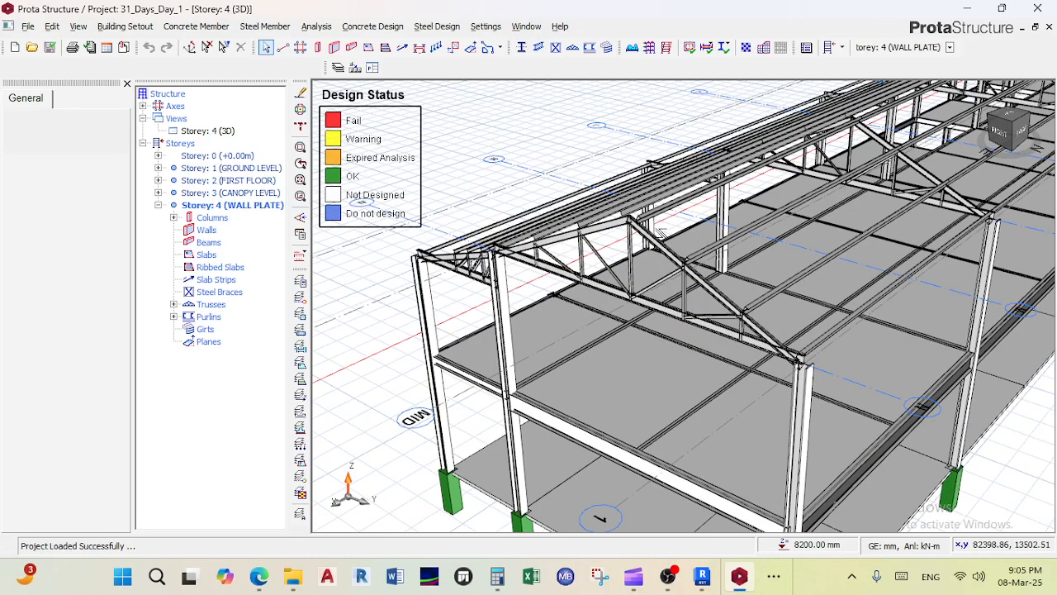
scroll(661, 233, "up", 3)
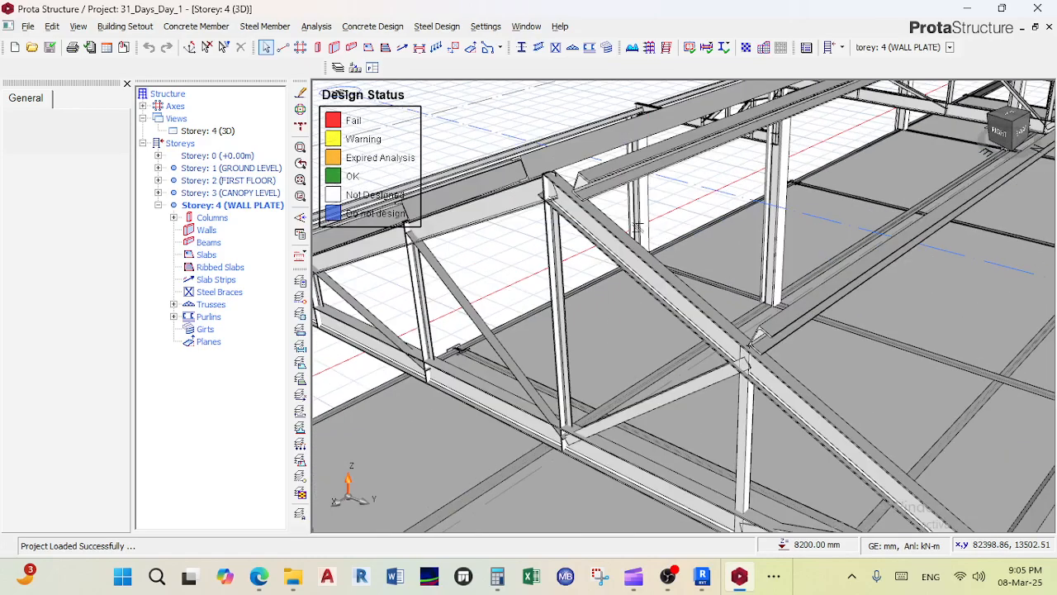
scroll(622, 224, "down", 3)
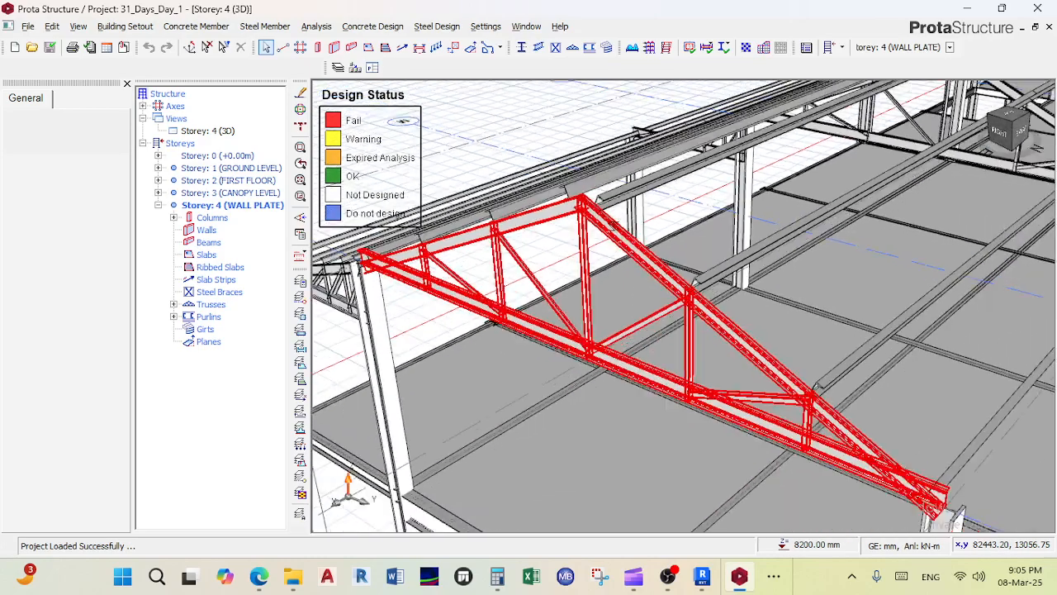
Step: Open the 31_Days_Day_1 project from the ProtaData2018\Mwaka_Remant_Church data folder
left_click(28, 25)
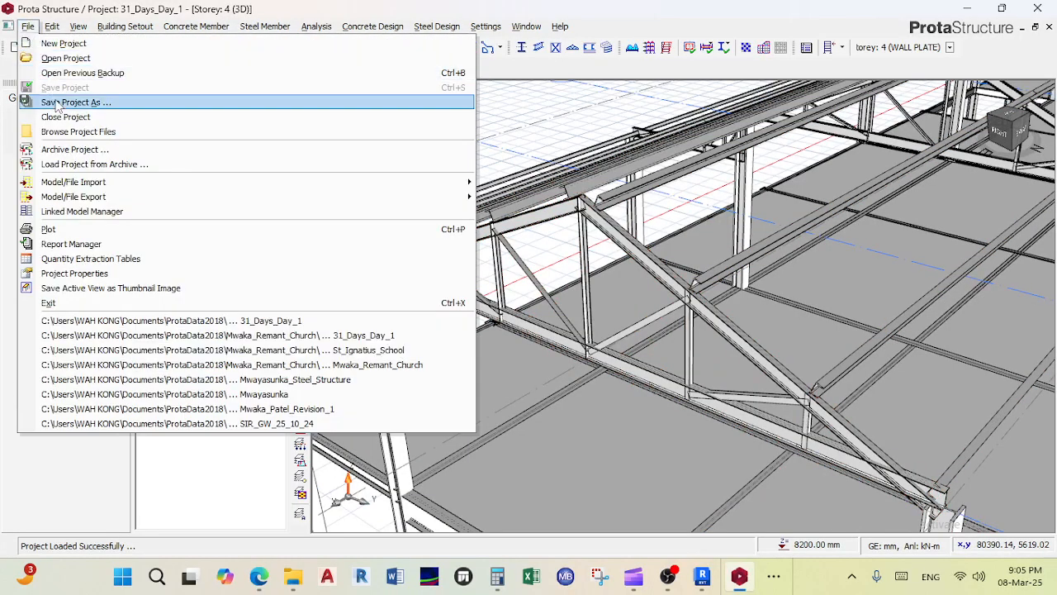
left_click(66, 58)
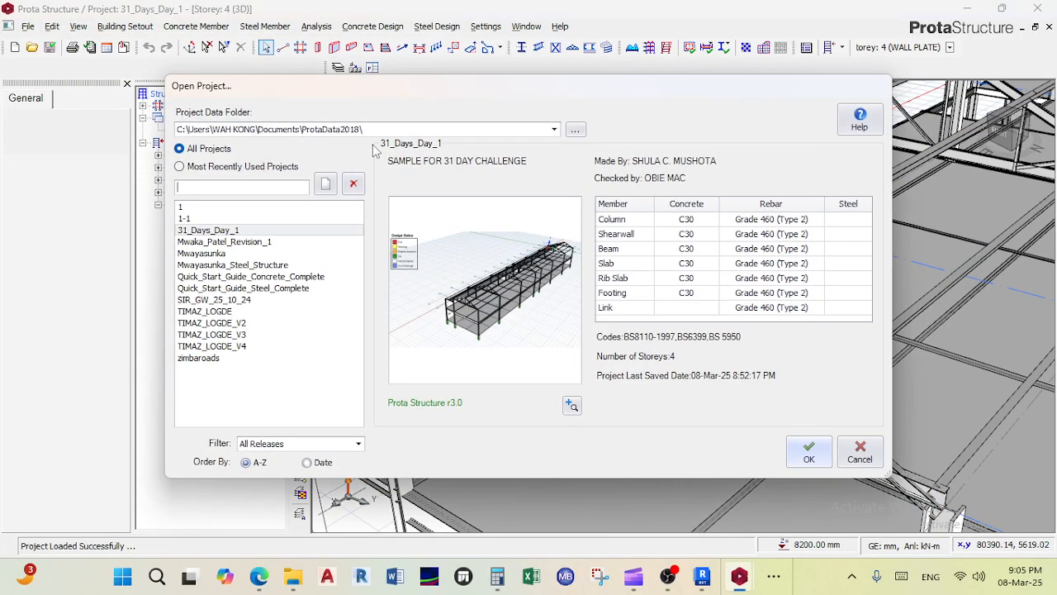
left_click(450, 132)
left_click(364, 157)
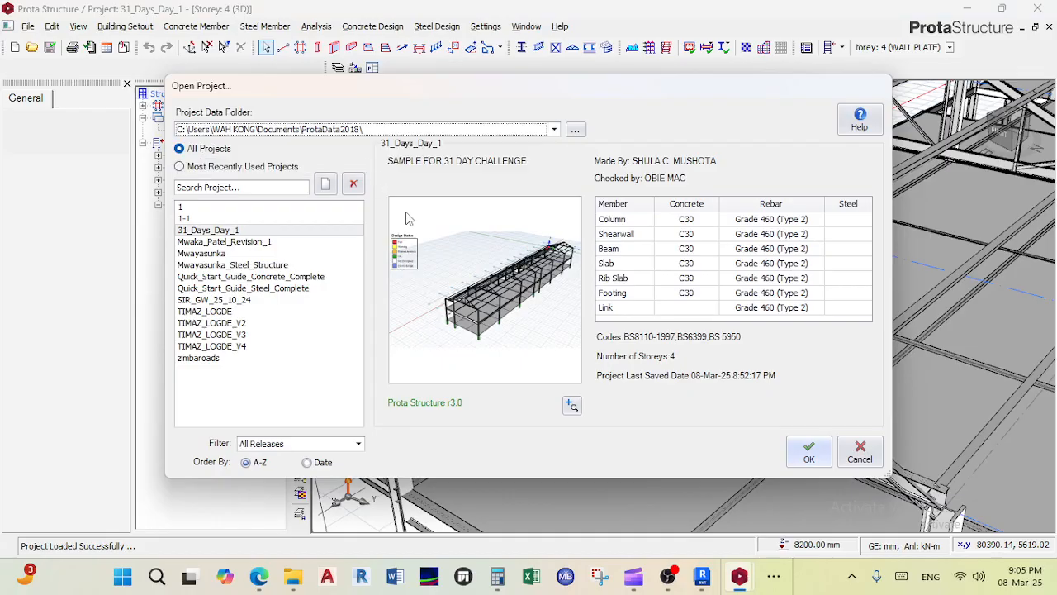
left_click(452, 131)
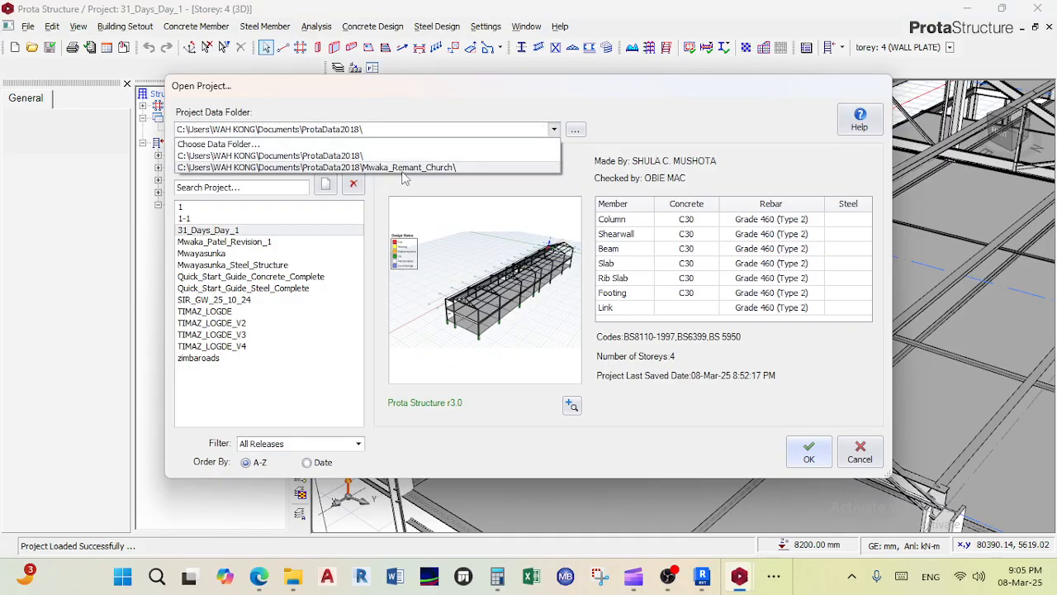
left_click(404, 168)
left_click(809, 451)
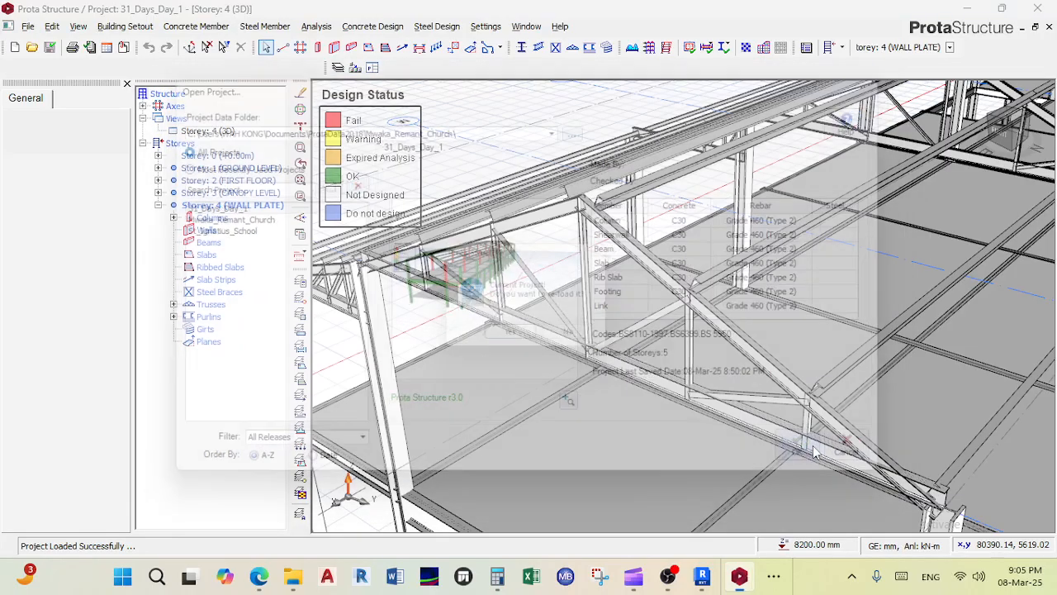
left_click(516, 335)
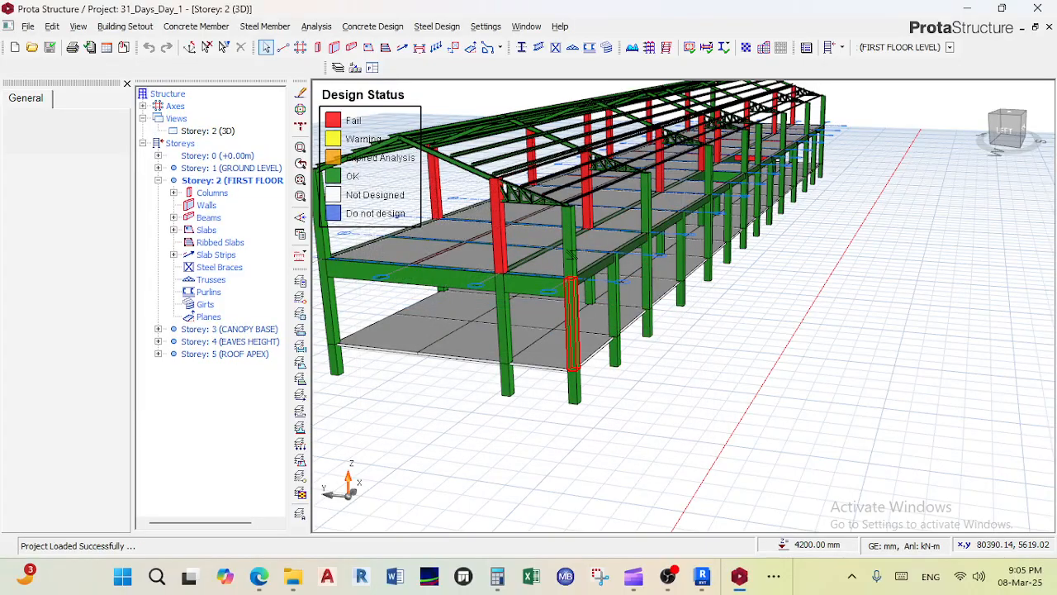
Step: Read the section of the sloping roof beam in the 3D view and compare it with Detail 1 in AutoCAD
scroll(572, 256, "up", 8)
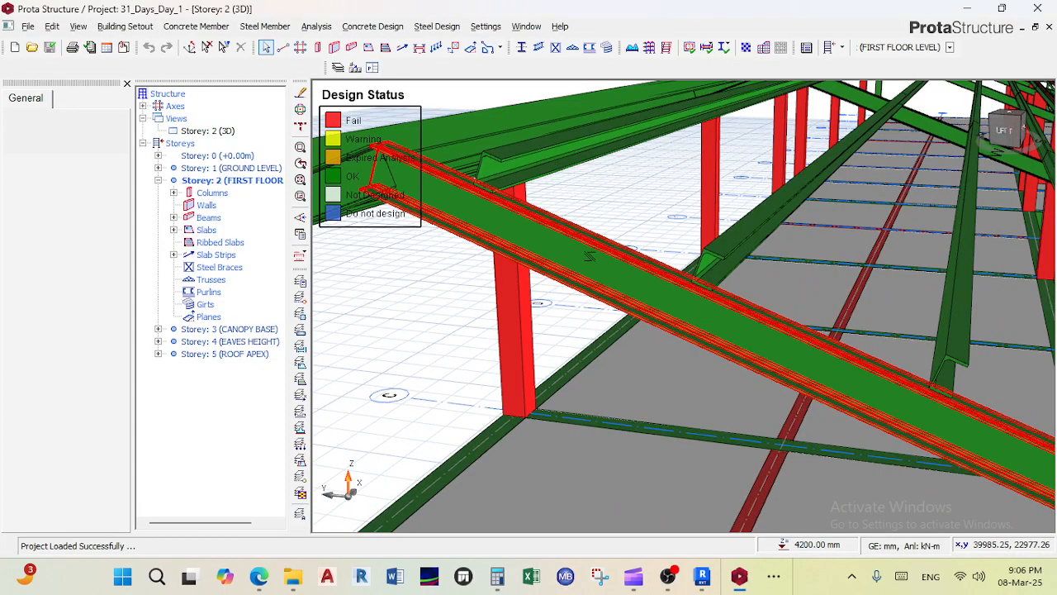
mouse_move(589, 257)
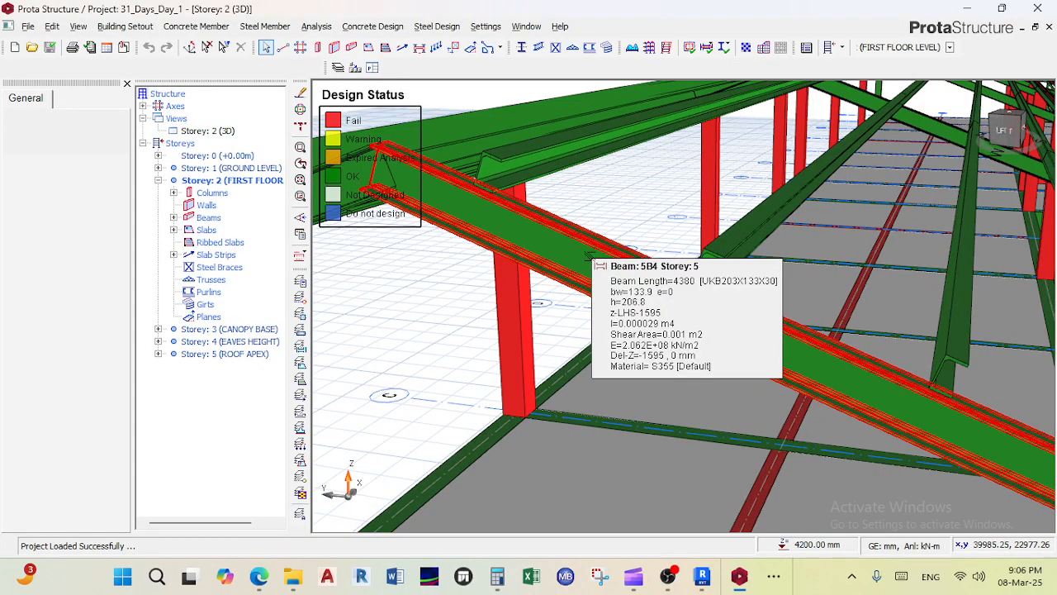
left_click(774, 575)
left_click(778, 533)
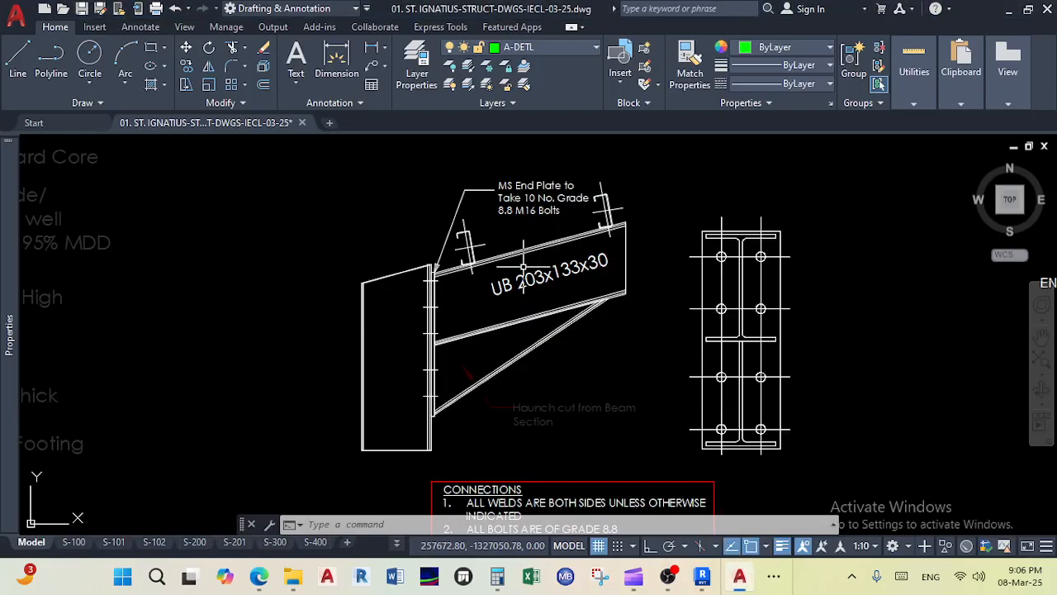
scroll(513, 288, "down", 2)
middle_click_drag(511, 290, 513, 265)
scroll(451, 309, "up", 2)
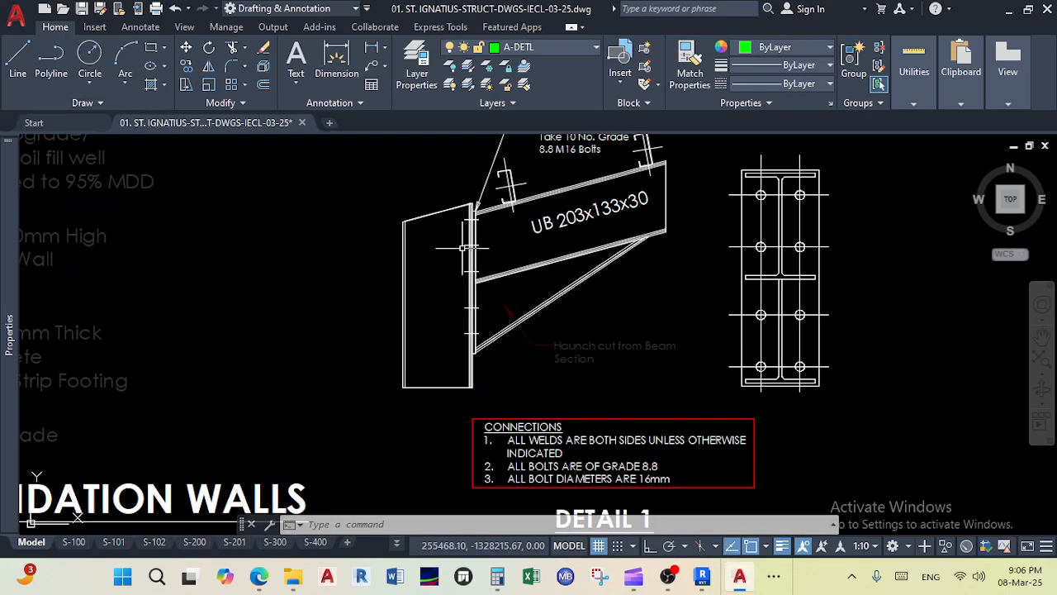
Step: Switch back to ProtaStructure and open the 31_Days_Day_1 project from the main ProtaData2018 data folder
mouse_move(742, 580)
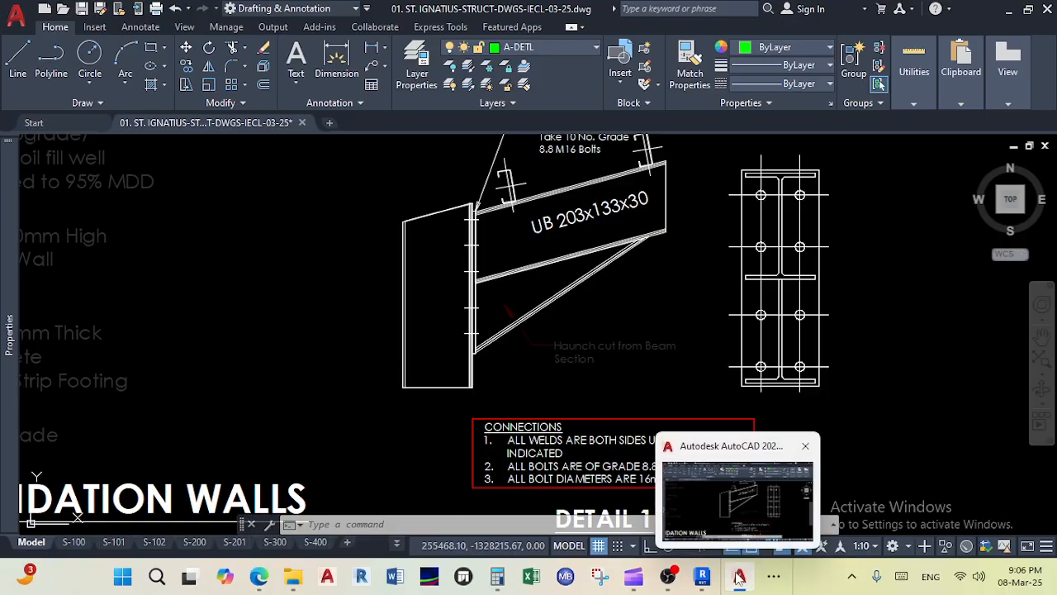
left_click(773, 576)
left_click(809, 529)
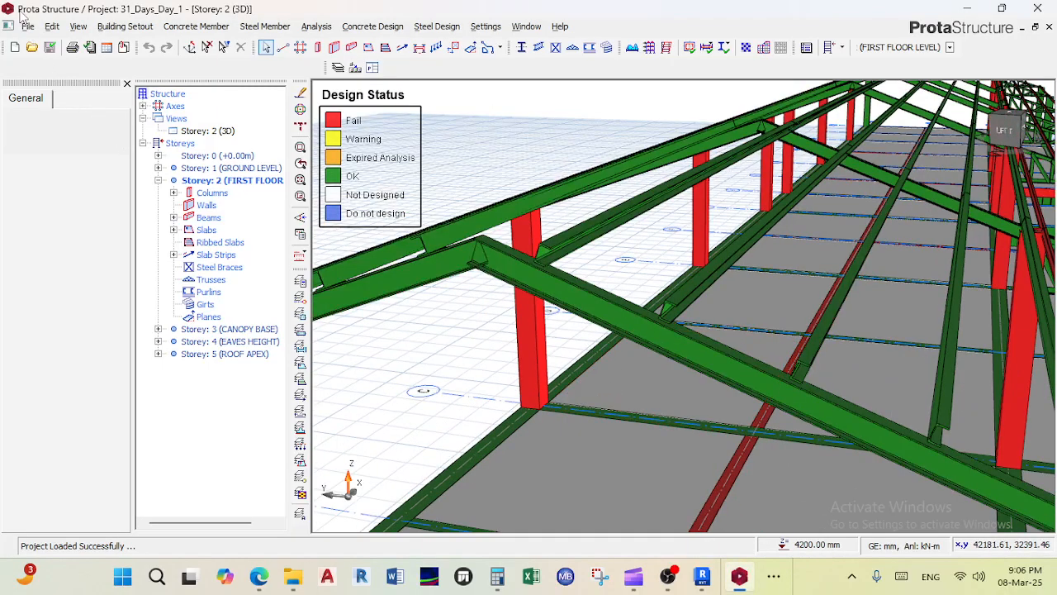
left_click(27, 26)
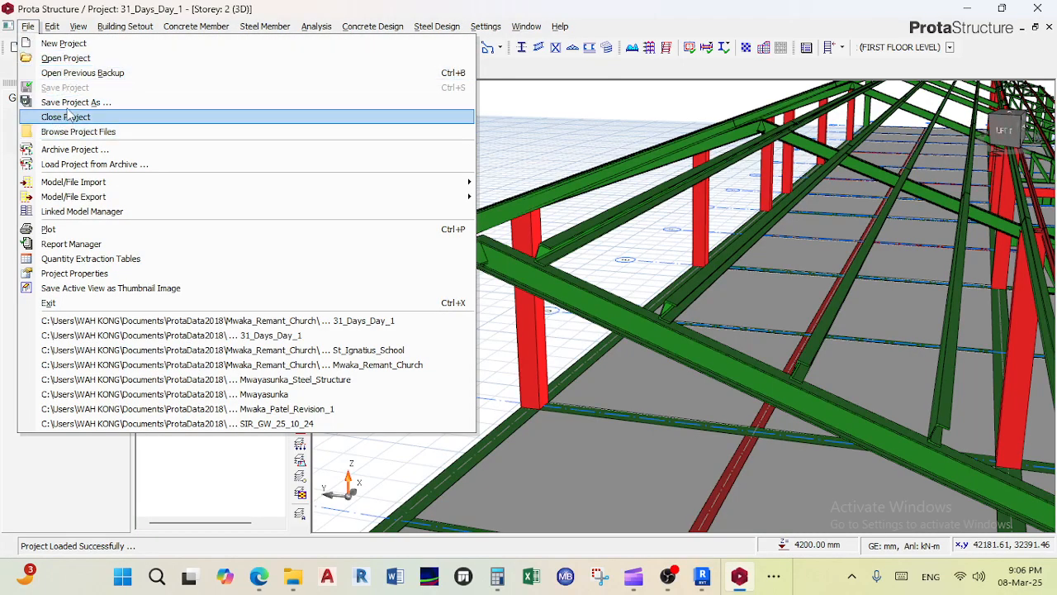
left_click(82, 58)
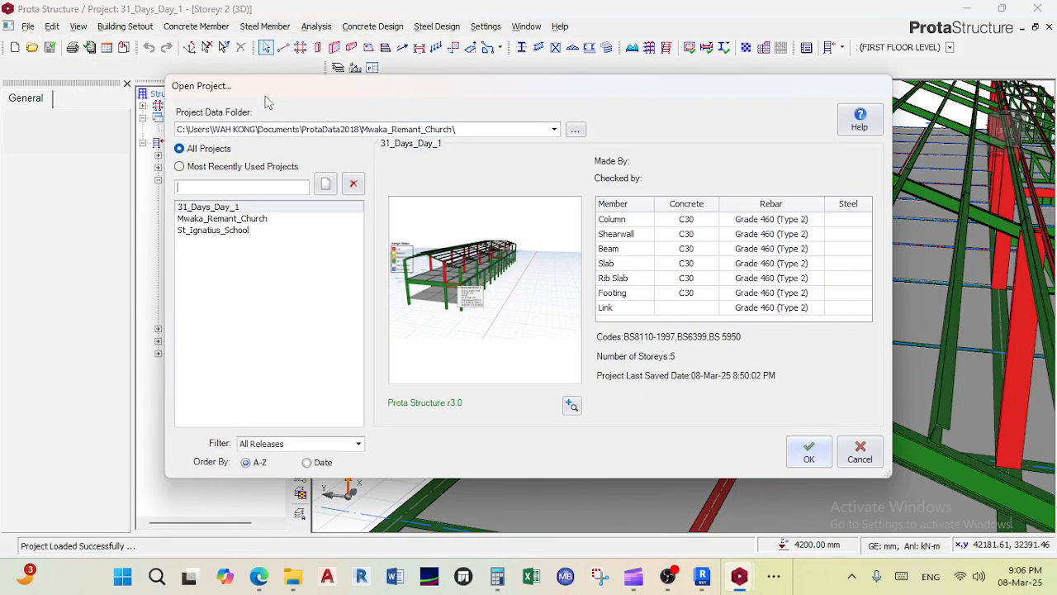
left_click(357, 134)
left_click(346, 170)
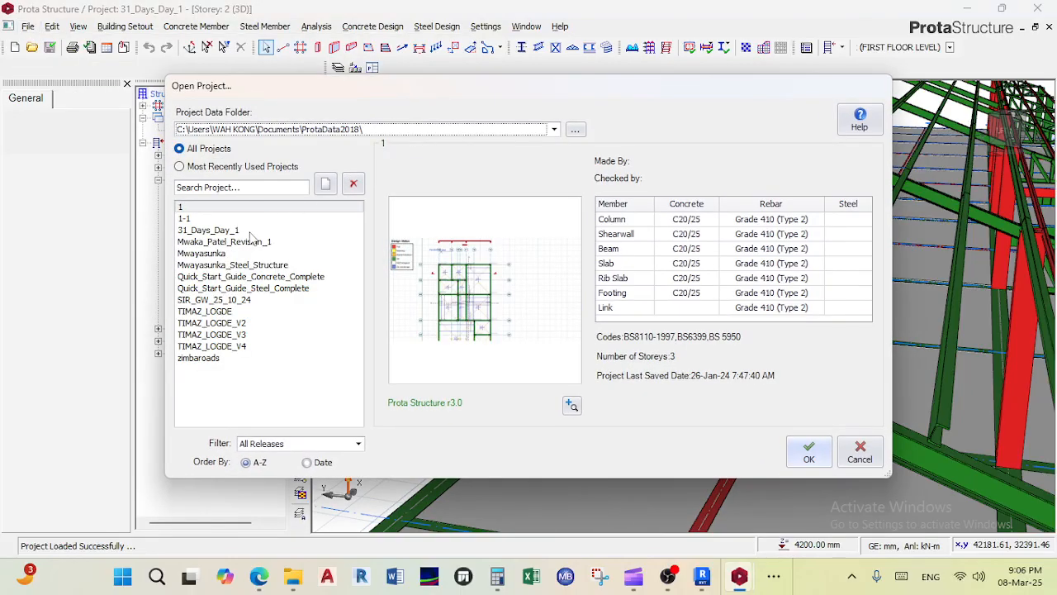
left_click(221, 231)
left_click(808, 451)
left_click(527, 342)
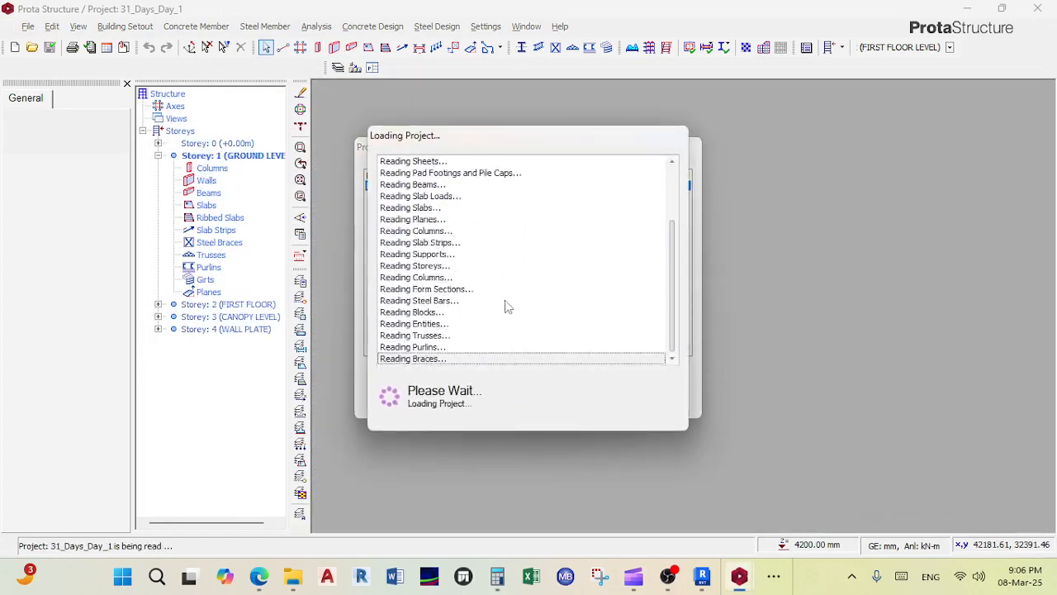
Step: Check the section of the column supporting the end roof truss, and return to Detail 1 in AutoCAD
scroll(570, 355, "up", 6)
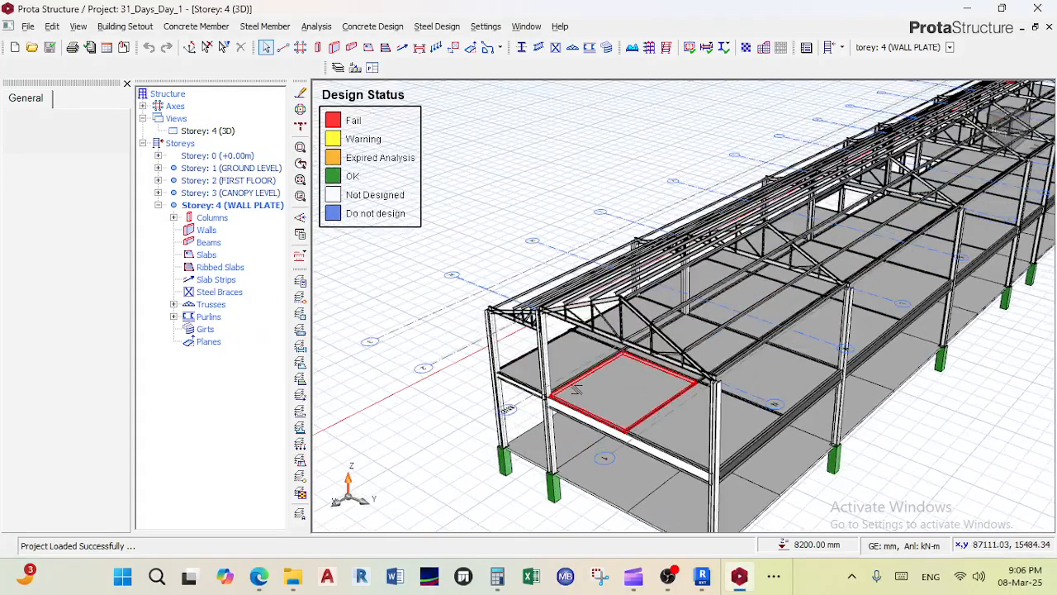
mouse_move(556, 345)
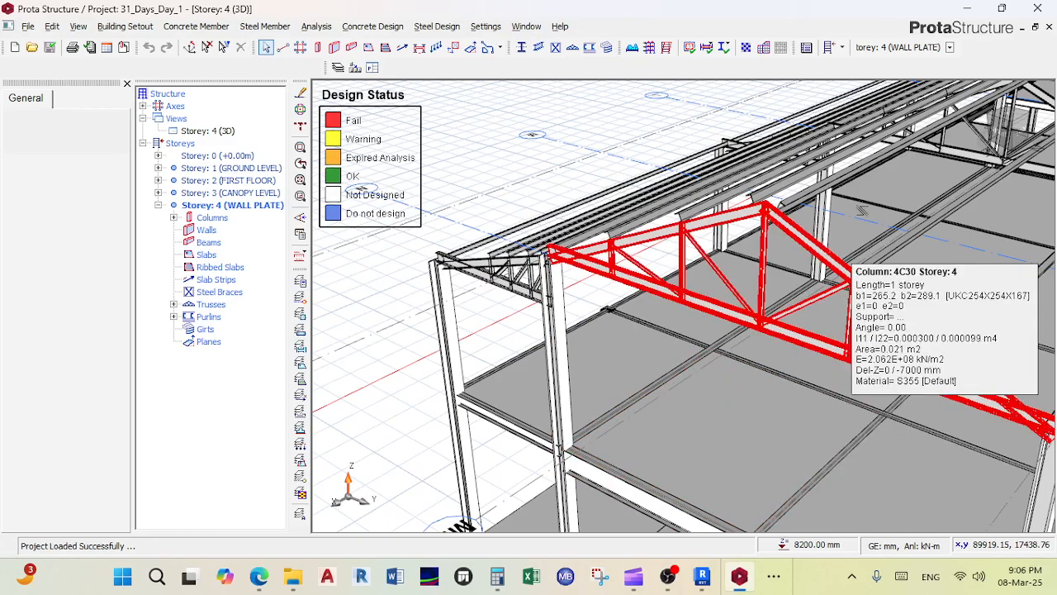
left_click(968, 10)
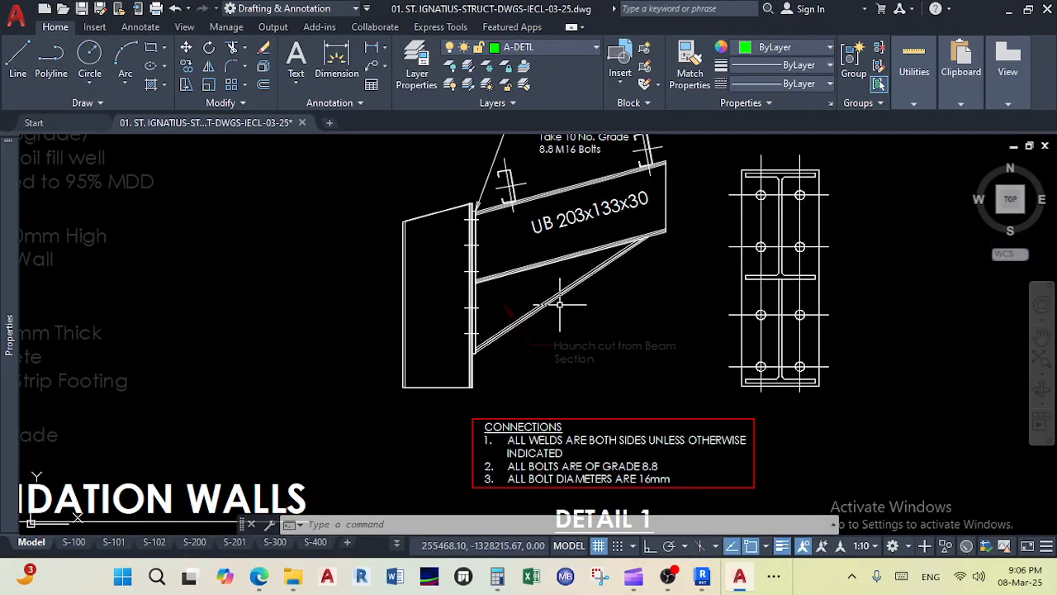
scroll(560, 305, "down", 2)
scroll(578, 279, "up", 5)
scroll(579, 280, "down", 3)
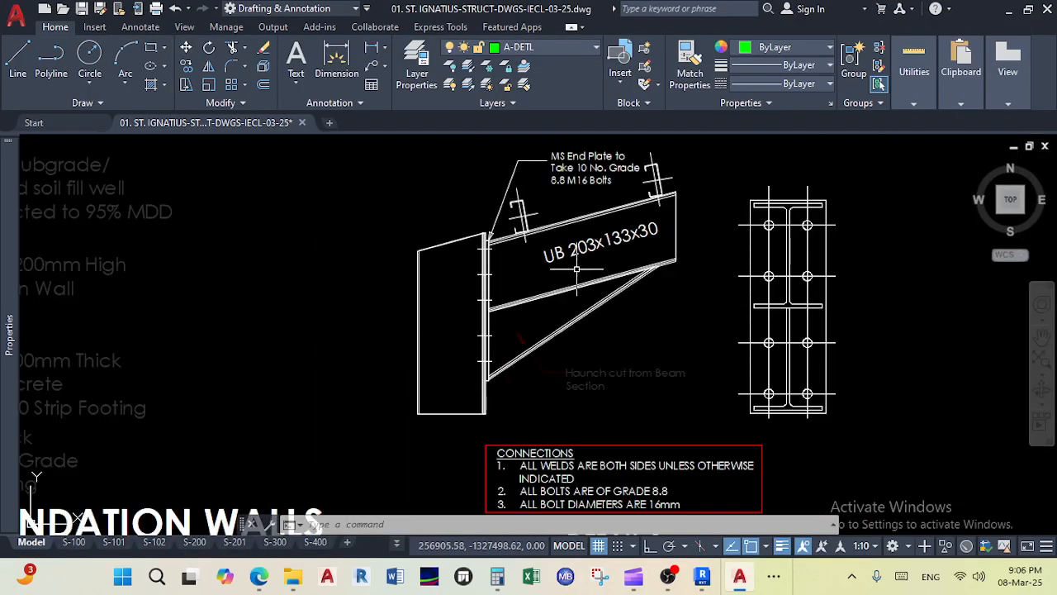
Step: Add the multiline text label "UC 254x254x137" in the empty space beside the column in Detail 1
left_click(296, 59)
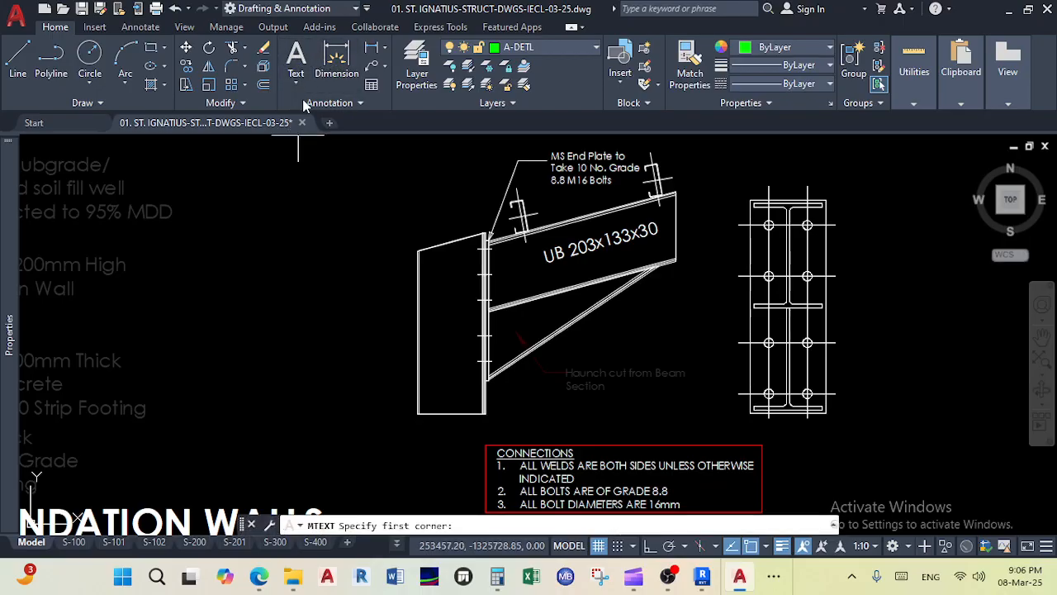
left_click(236, 229)
left_click(393, 307)
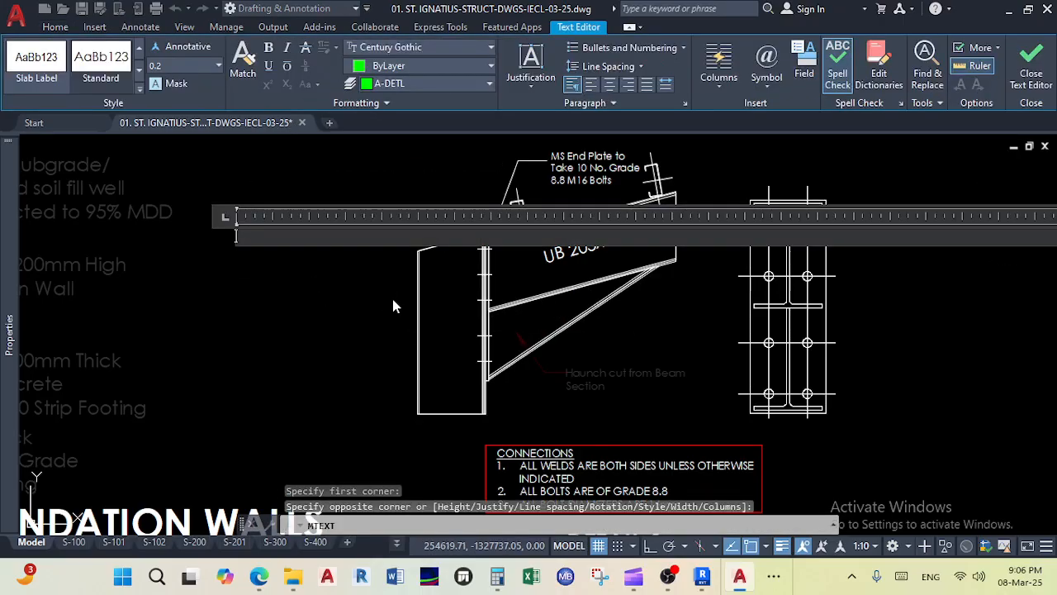
type("UC 254x")
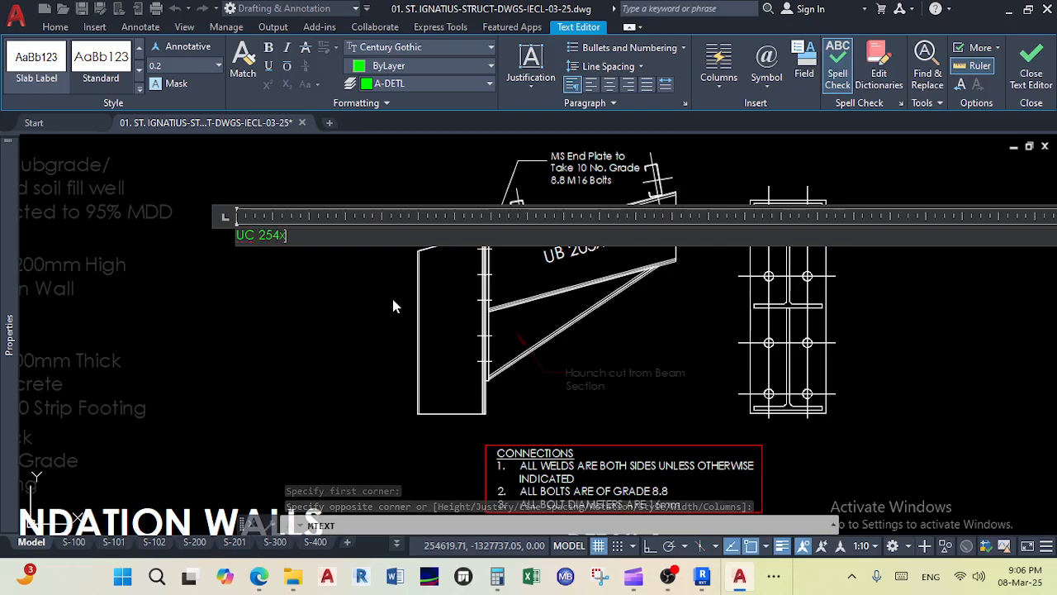
type("254x ")
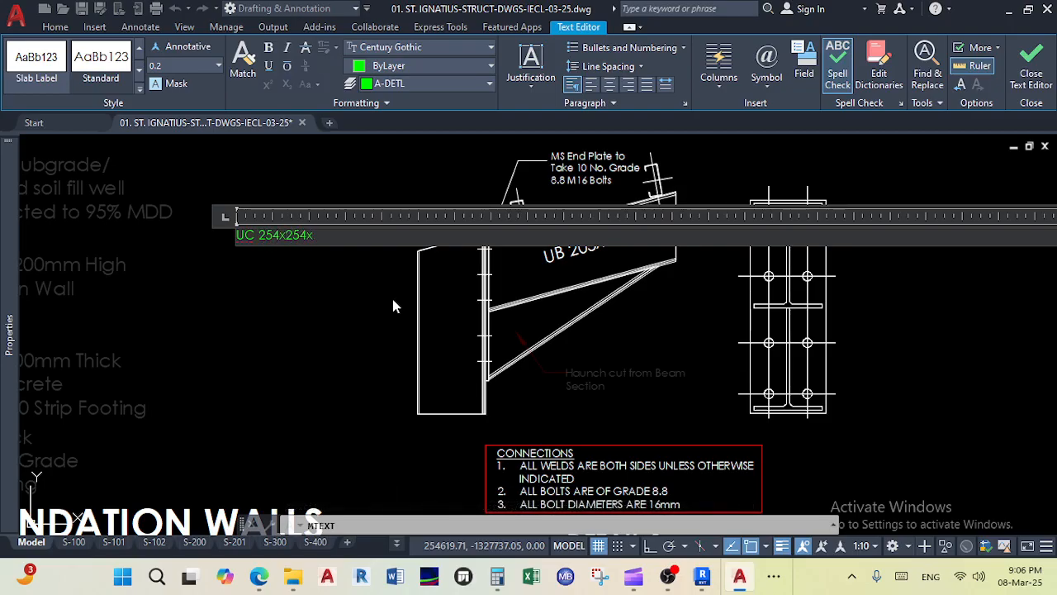
type("137")
key("Escape")
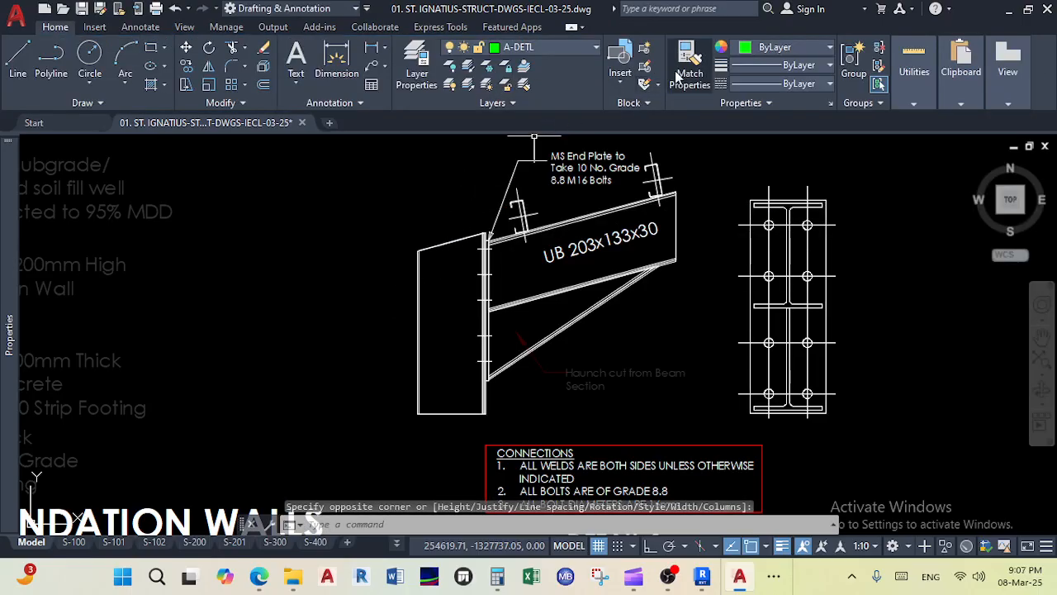
Step: Recheck the size of the column under the end truss in ProtaStructure and switch back to AutoCAD
left_click(774, 577)
left_click(810, 529)
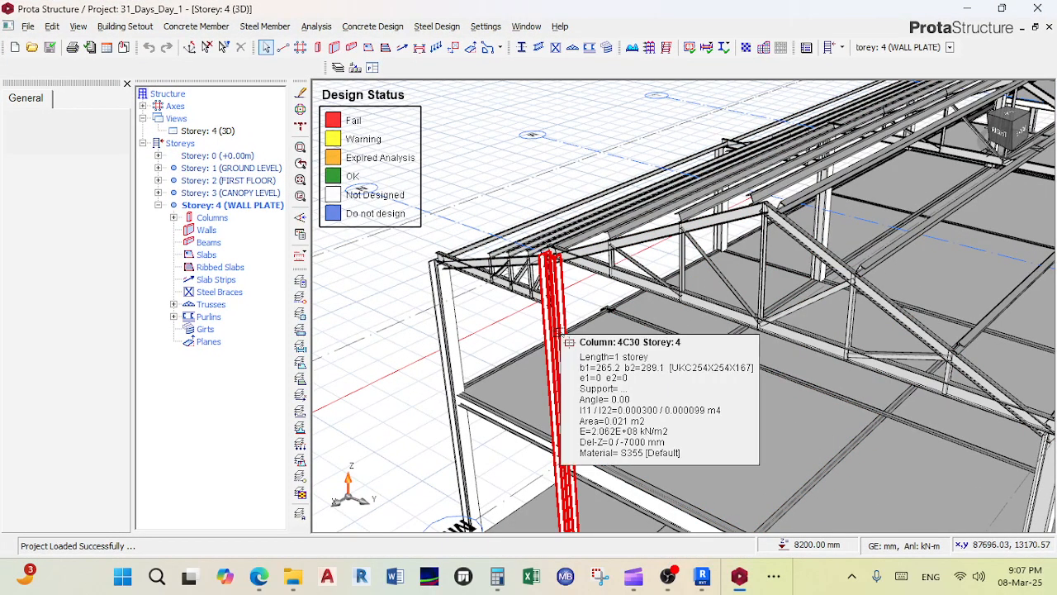
left_click(967, 9)
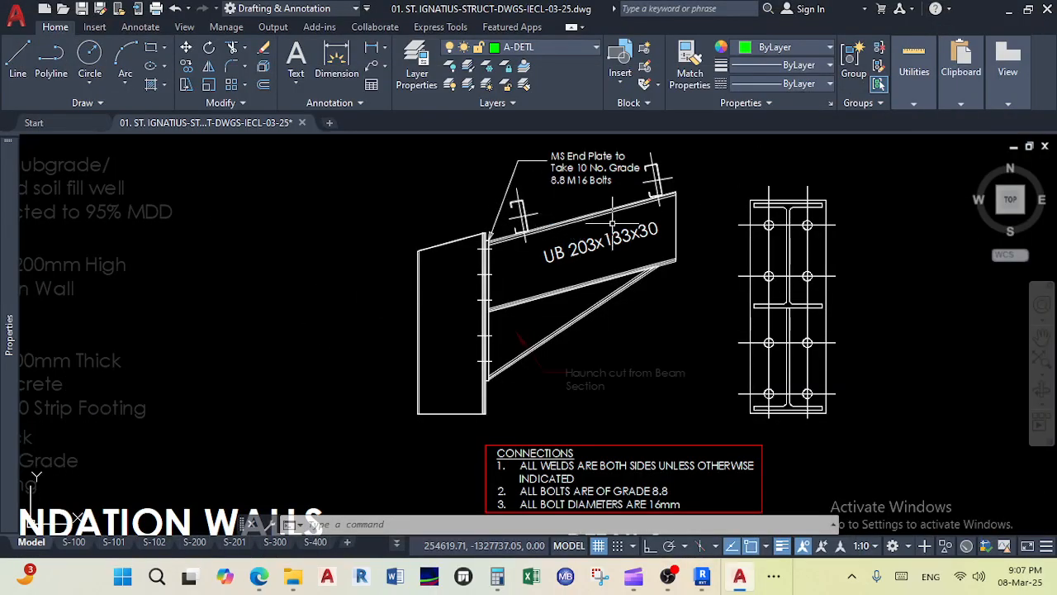
Step: Match the new column label's properties to the UB 203x133x30 text and change its wording to "UC 254x254x167"
left_click(690, 66)
left_click(602, 246)
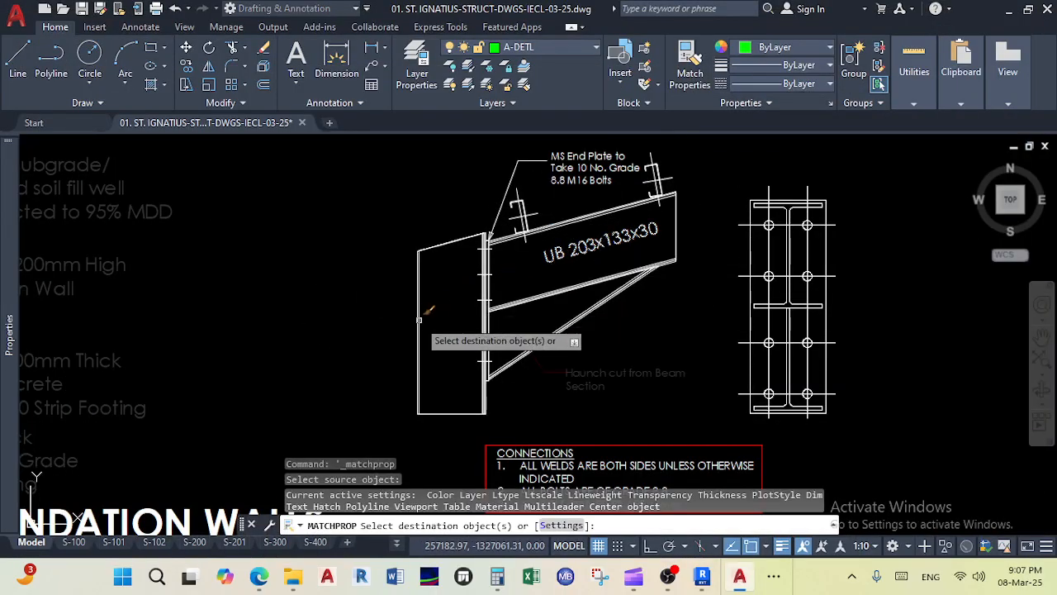
left_click(396, 344)
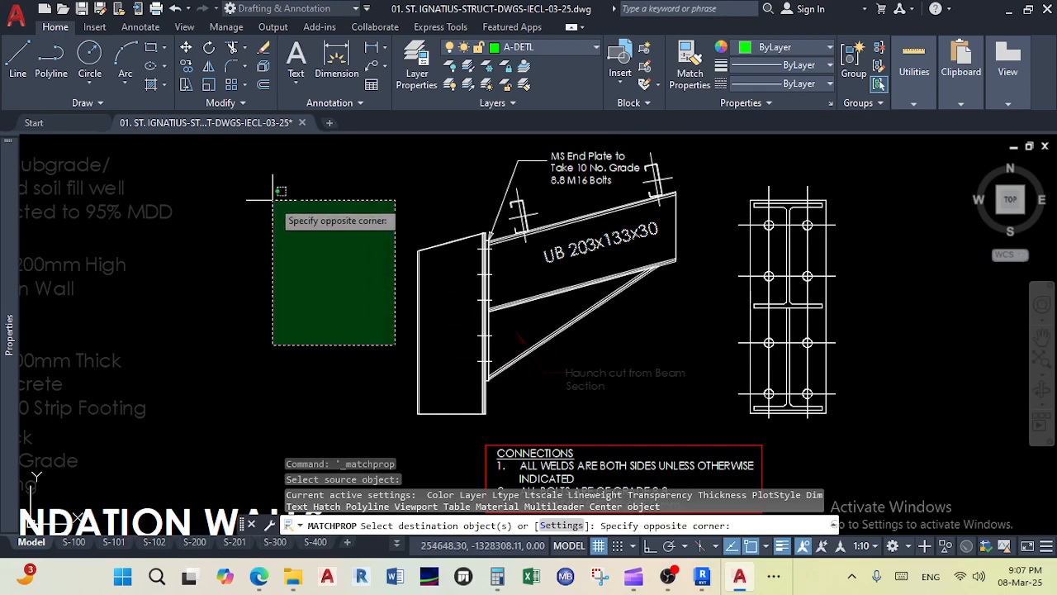
left_click(204, 184)
right_click(278, 207)
left_click(302, 213)
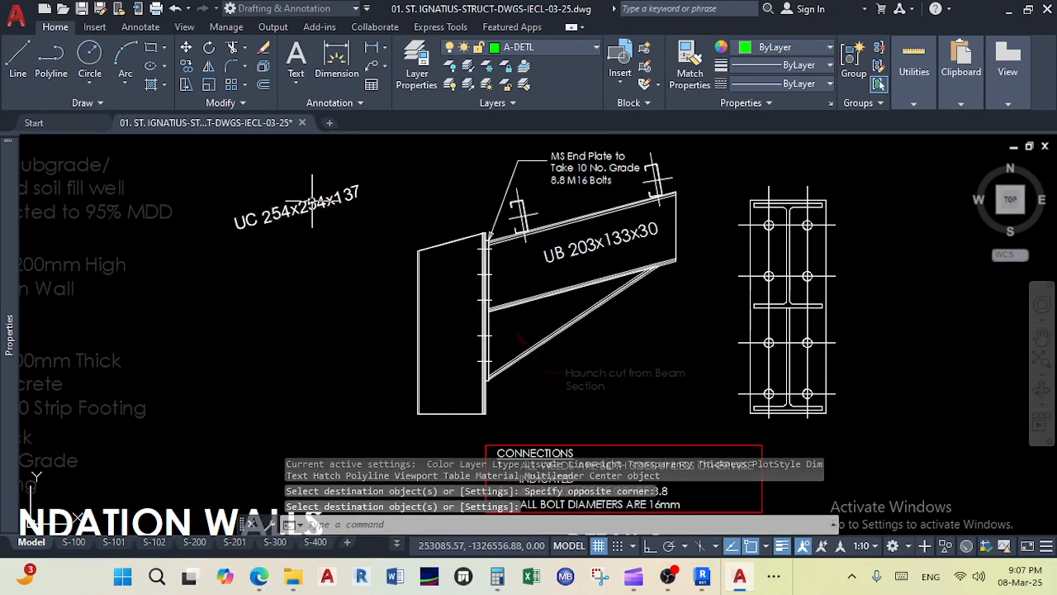
double_click(346, 196)
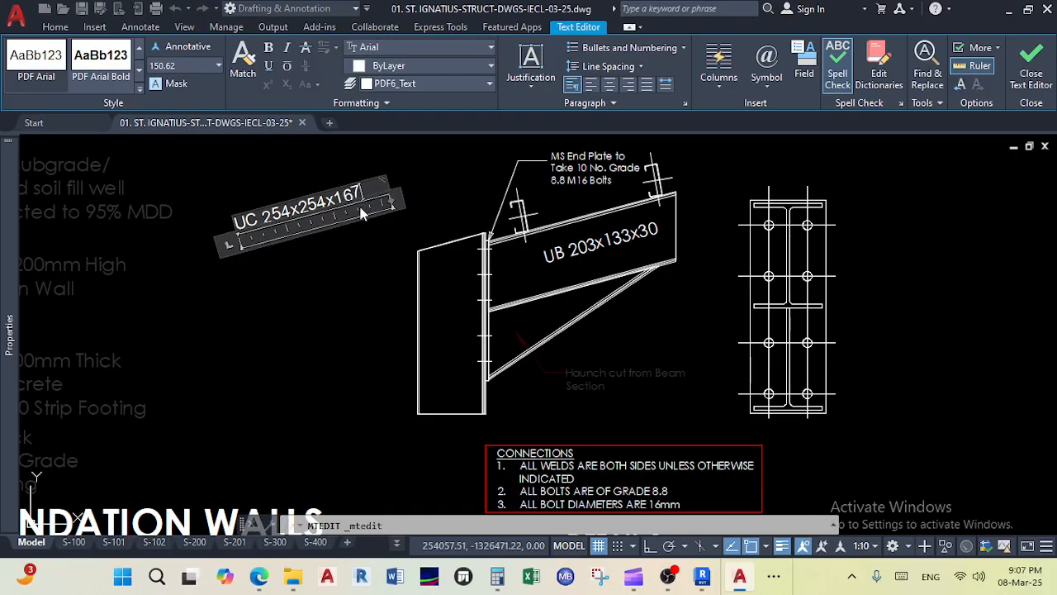
left_click(333, 272)
Step: Rotate the UC 254x254x167 label about its end so that it reads vertically upward beside the column
left_click(338, 257)
left_click(264, 197)
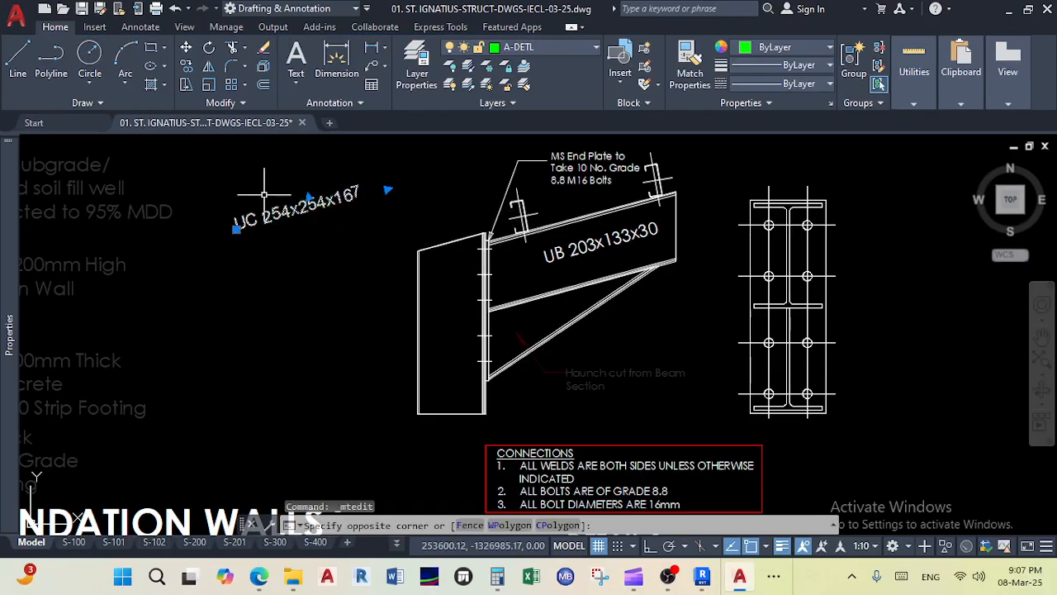
middle_click_drag(266, 209, 266, 213)
scroll(264, 216, "down", 2)
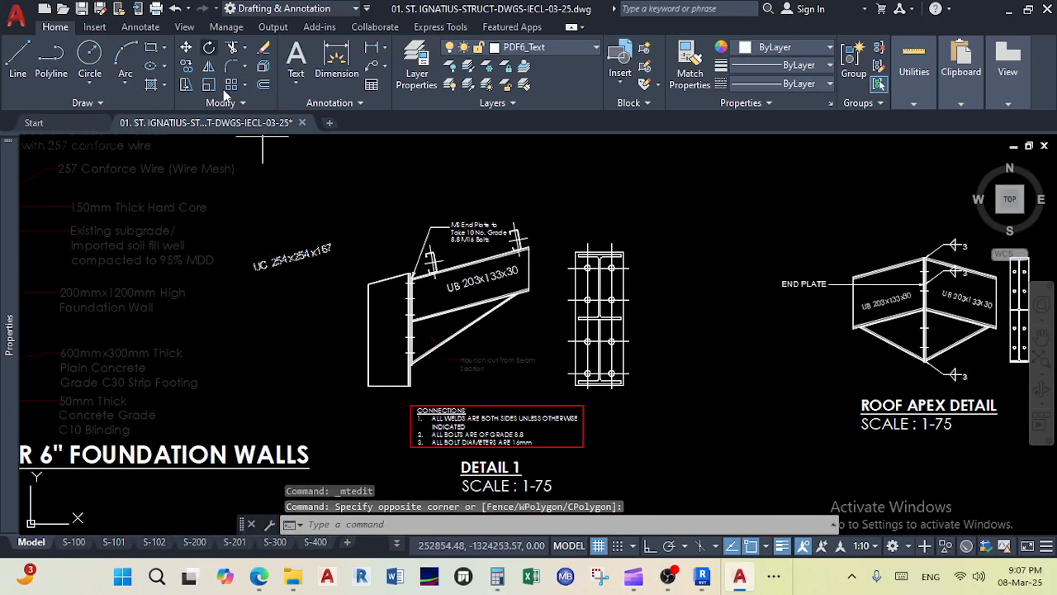
left_click(209, 47)
scroll(326, 243, "up", 4)
left_click(327, 244)
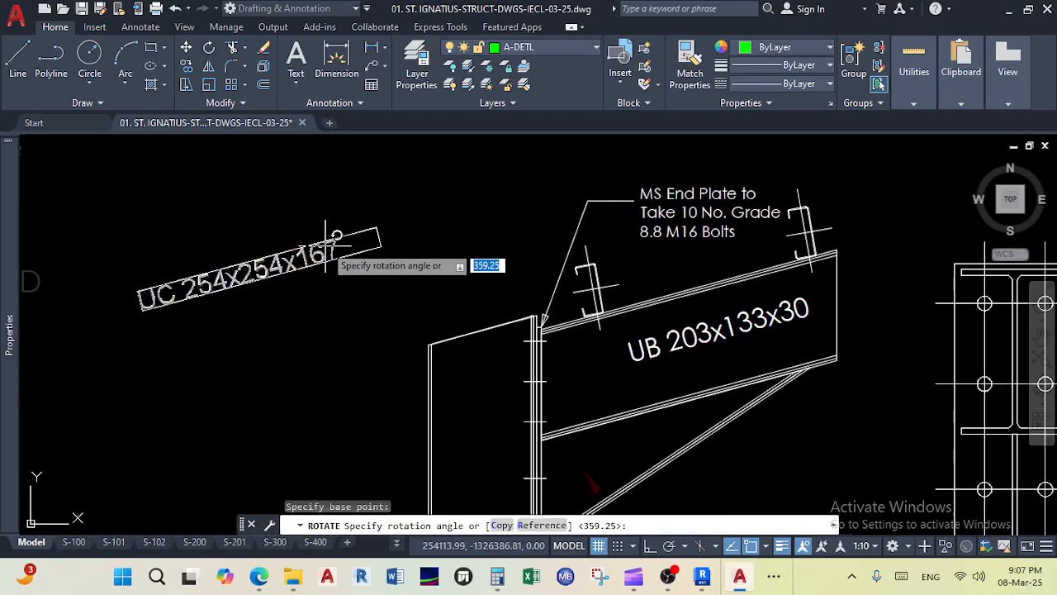
left_click(339, 195)
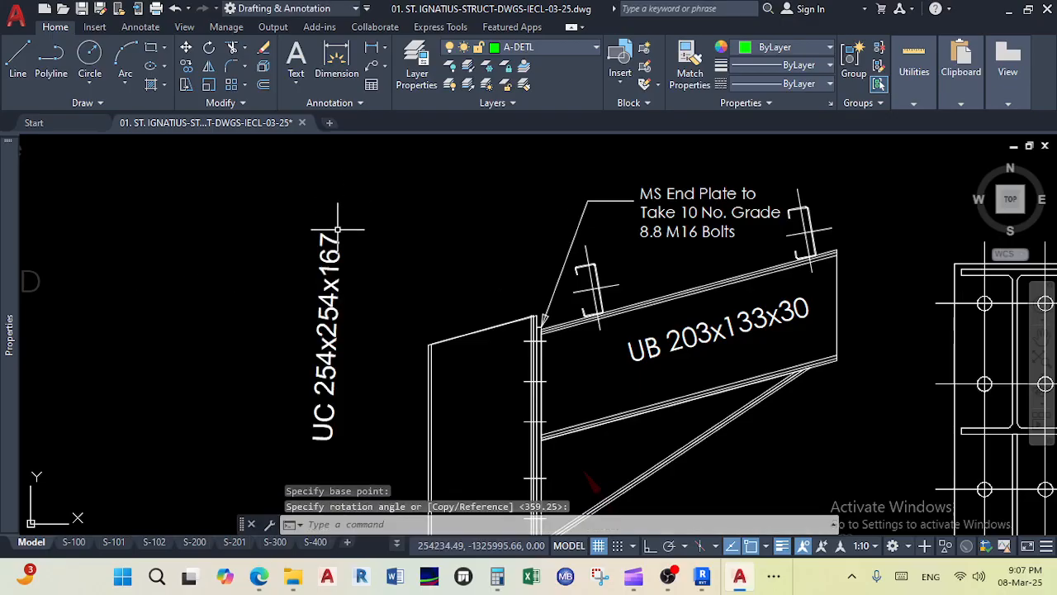
Step: Move the vertical UC 254x254x167 label from the empty space to inside the column in Detail 1
scroll(338, 223, "down", 2)
middle_click_drag(338, 224, 335, 171)
left_click(333, 235)
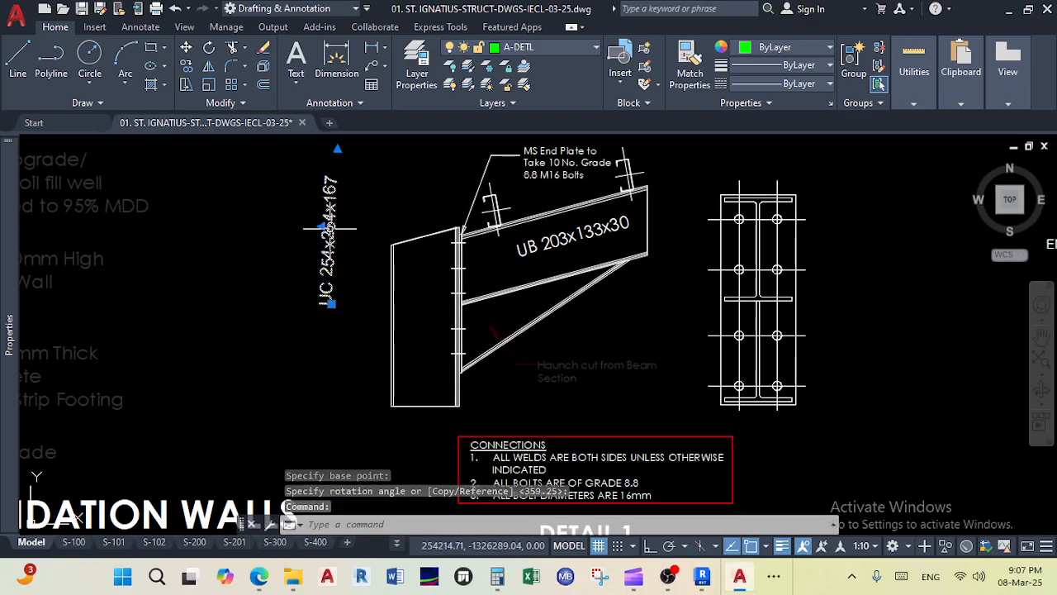
left_click(186, 47)
left_click(327, 223)
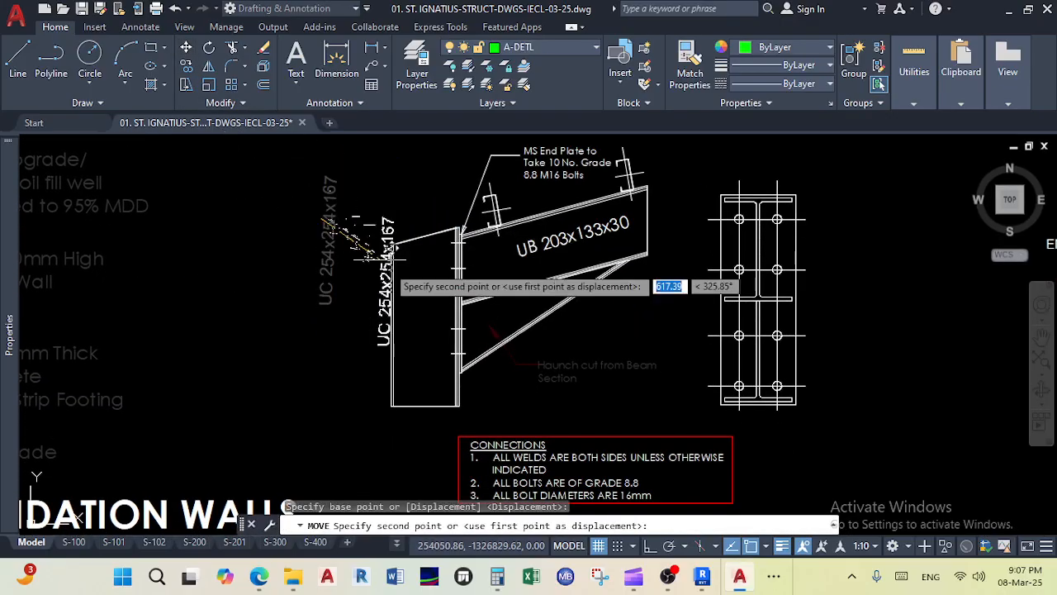
left_click(429, 289)
scroll(392, 347, "down", 2)
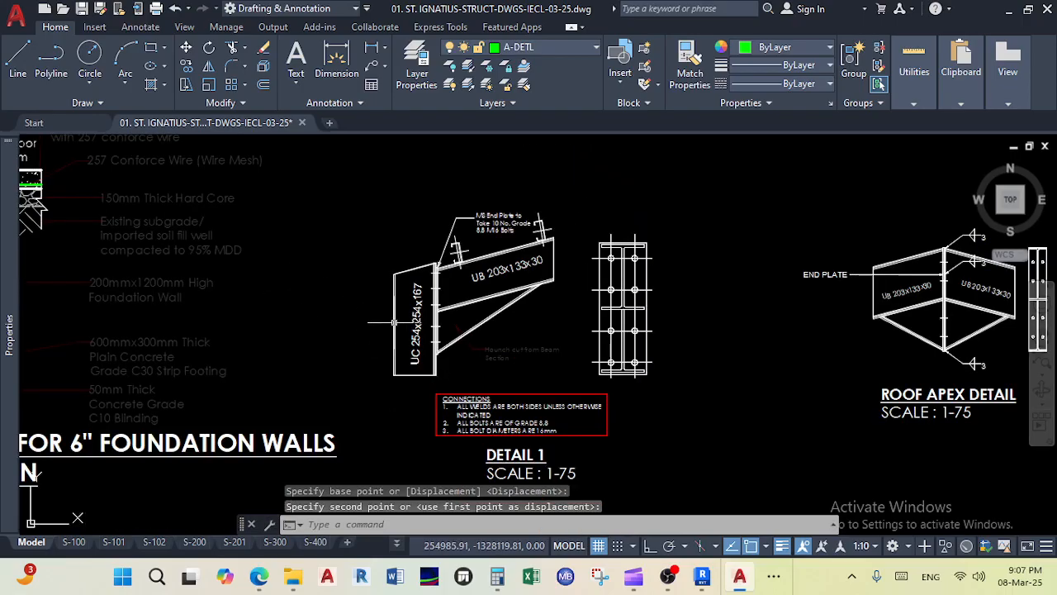
Step: Review Detail 1, checking its member labels, haunch note, end plate view and the CONNECTIONS notes on welds and bolts
scroll(620, 237, "up", 4)
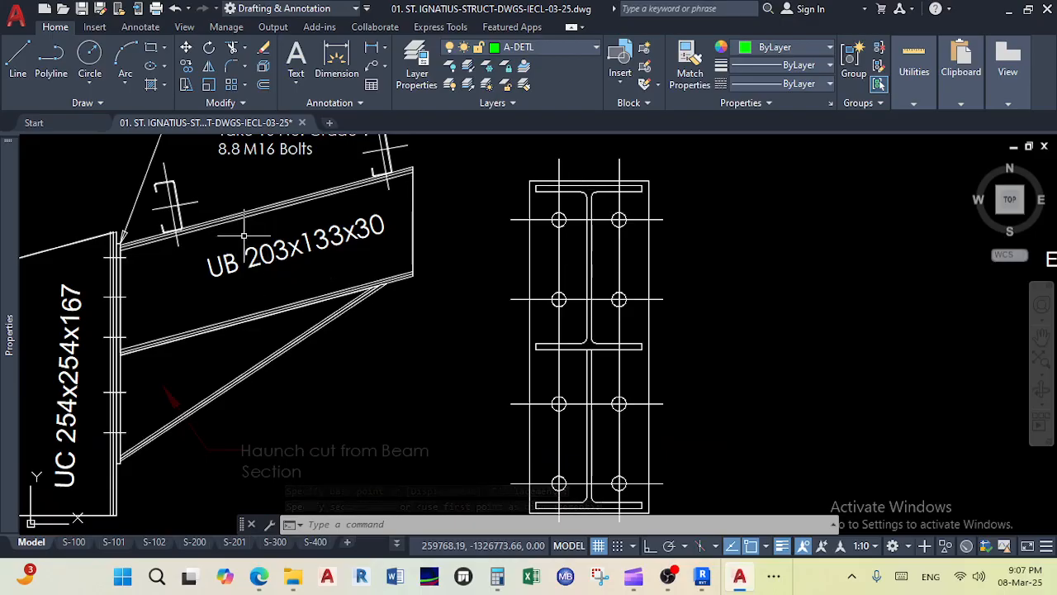
middle_click_drag(337, 427, 366, 346)
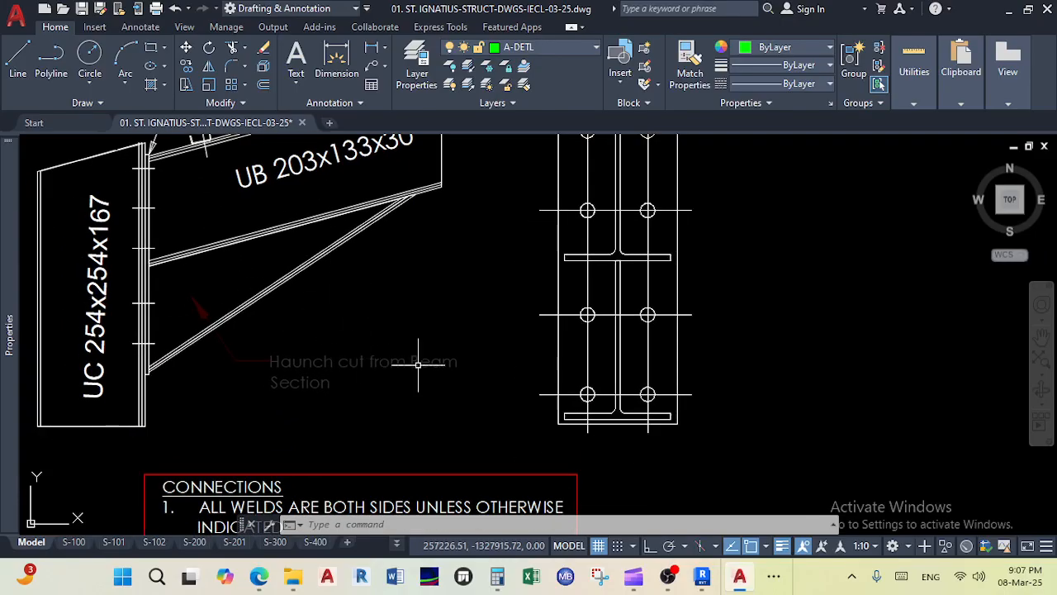
scroll(405, 364, "down", 3)
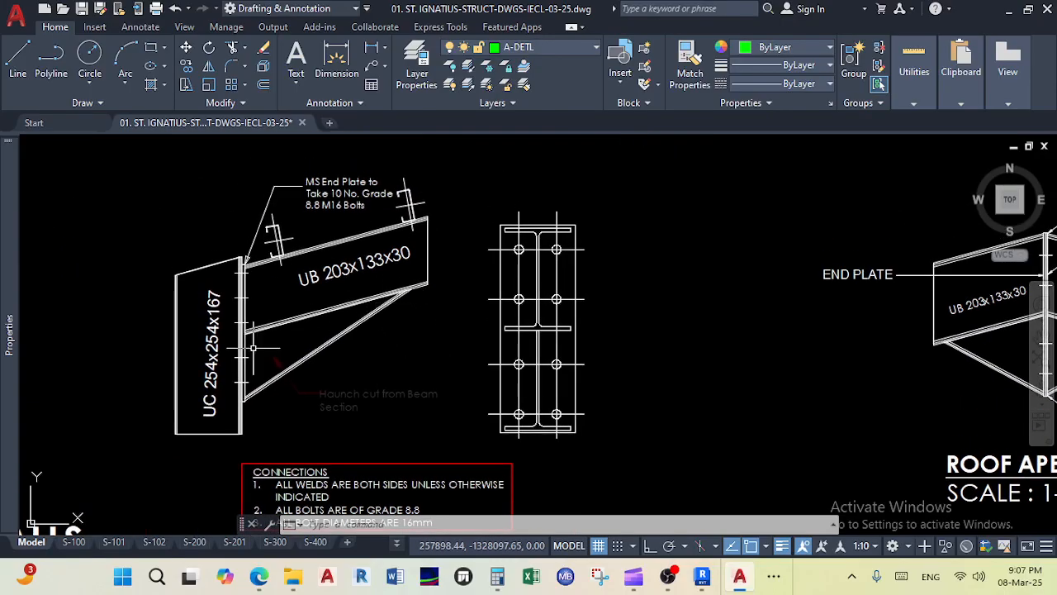
scroll(408, 287, "down", 3)
scroll(408, 288, "up", 2)
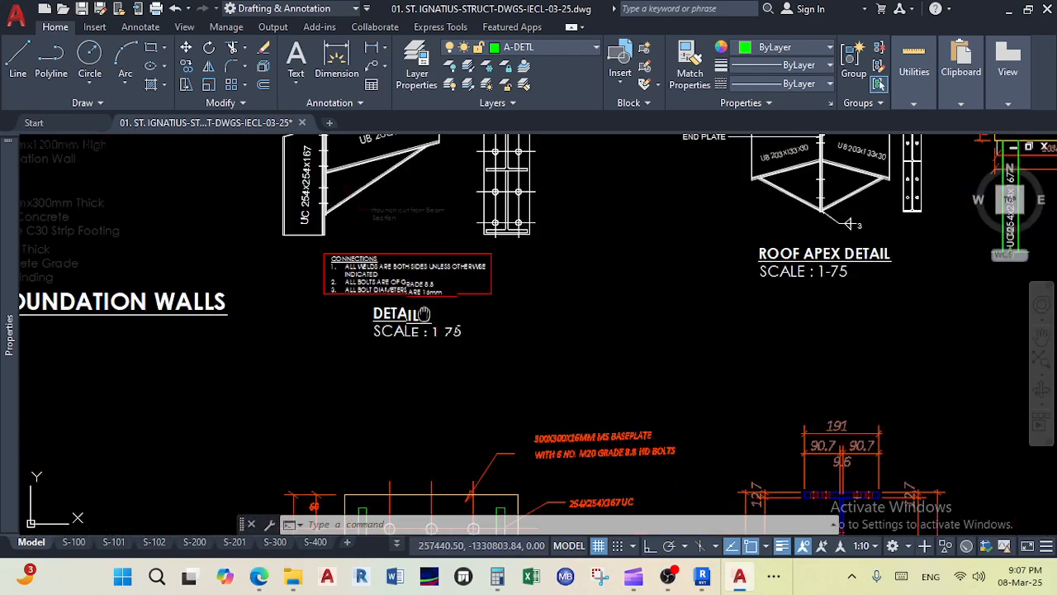
middle_click_drag(424, 312, 423, 354)
scroll(504, 254, "up", 2)
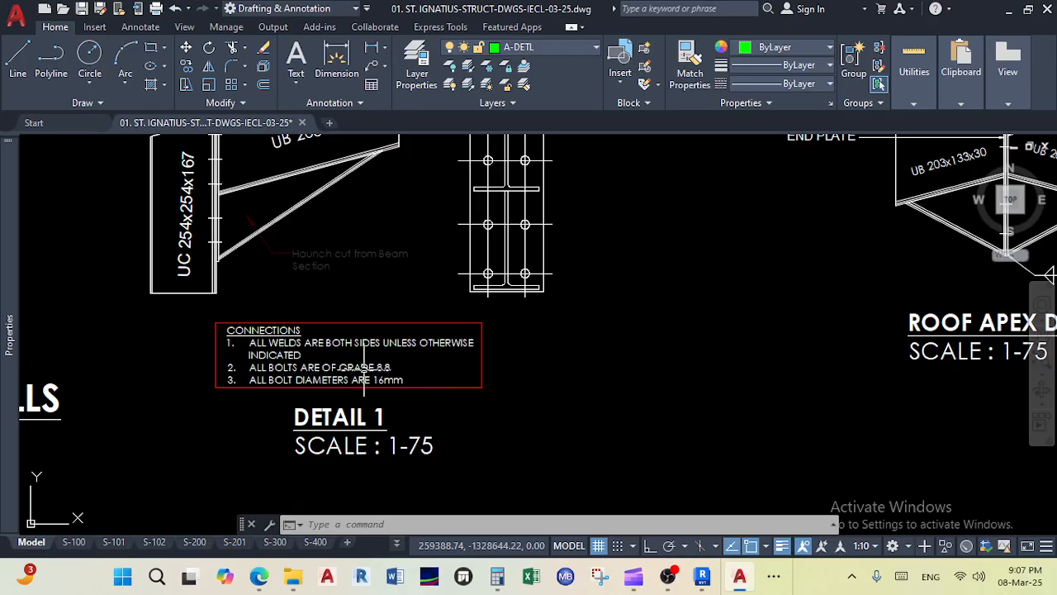
scroll(299, 388, "up", 2)
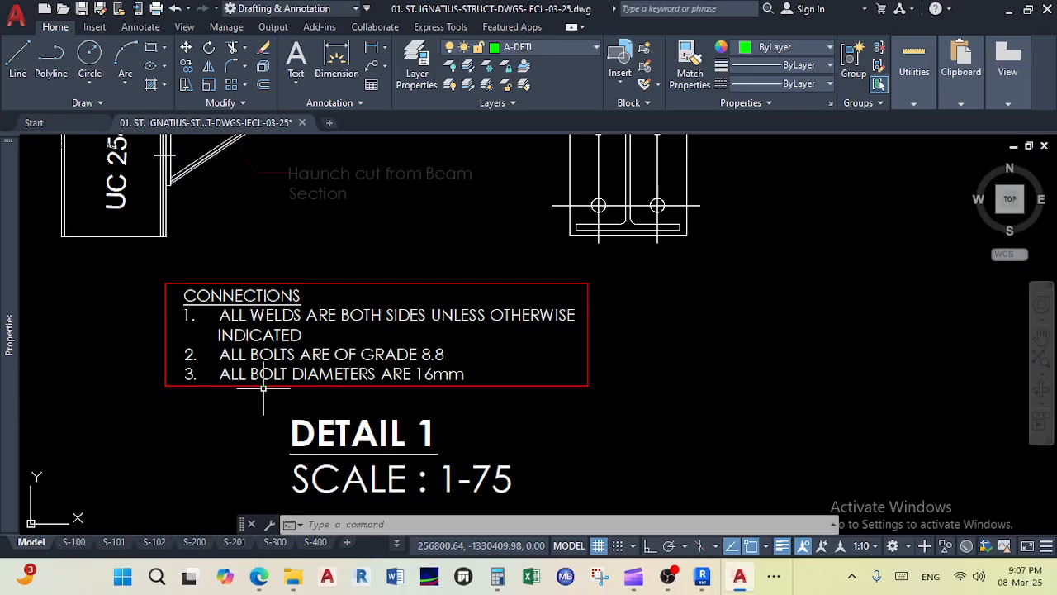
Step: Examine the Roof Apex Detail's rafter labels and end plate, as well as the Truss and Plate Detail elevation
scroll(396, 317, "down", 6)
middle_click_drag(468, 341, 350, 336)
scroll(556, 243, "up", 6)
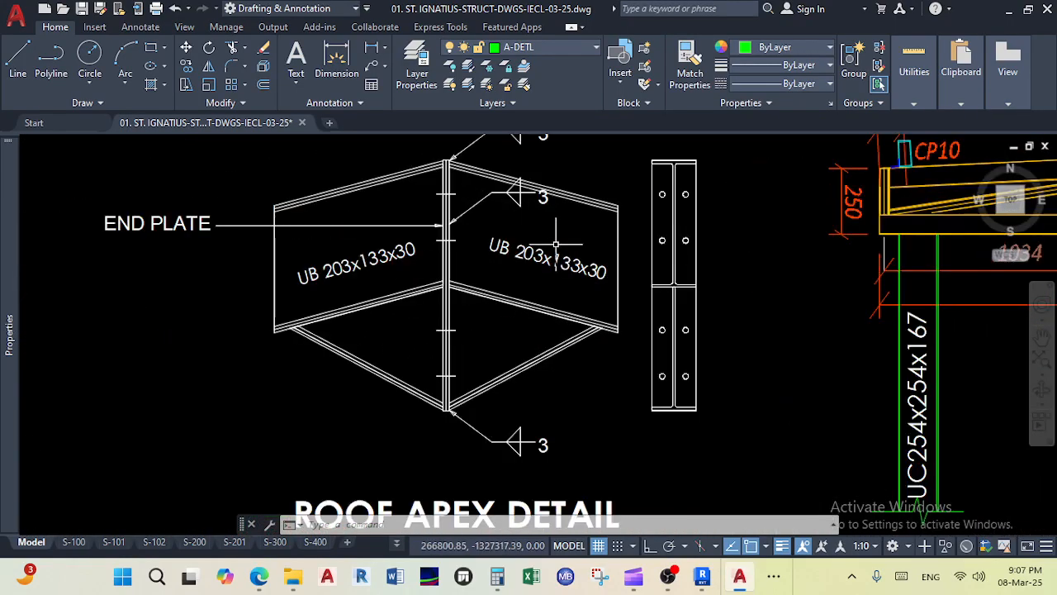
scroll(557, 243, "down", 2)
scroll(422, 275, "up", 2)
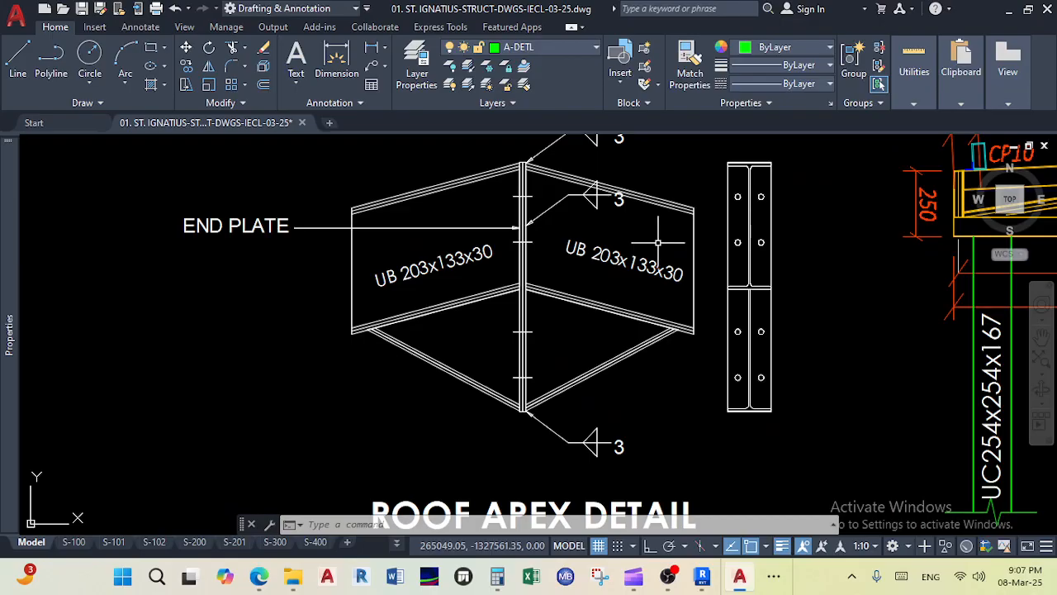
scroll(524, 366, "down", 2)
scroll(584, 354, "down", 3)
middle_click_drag(683, 351, 567, 323)
scroll(728, 273, "up", 3)
middle_click_drag(675, 318, 604, 277)
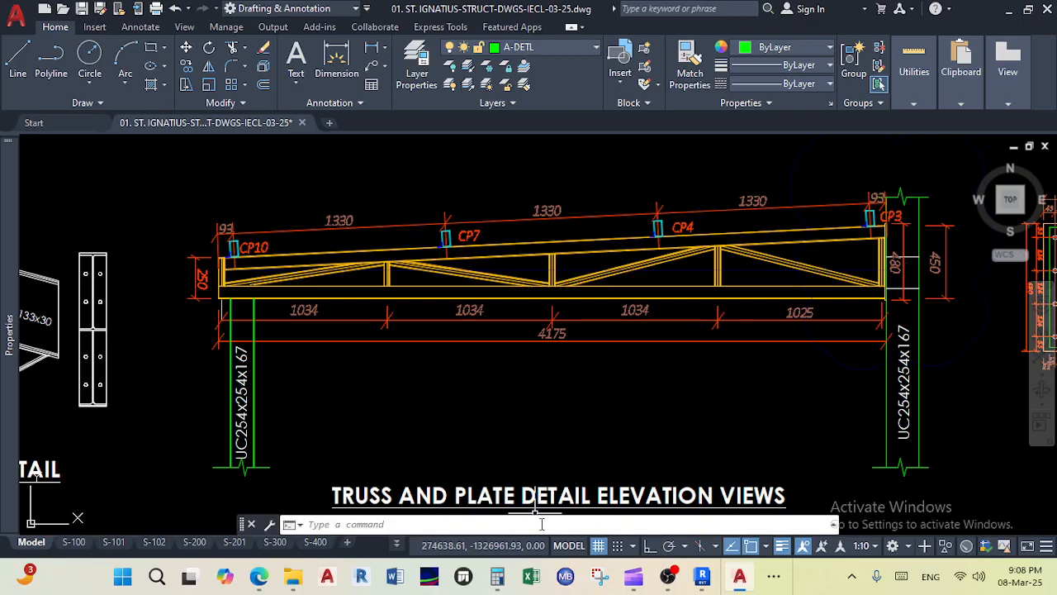
Step: Switch to ProtaStructure to compare the highlighted end truss with the drawn elevation, and return to AutoCAD
left_click(774, 576)
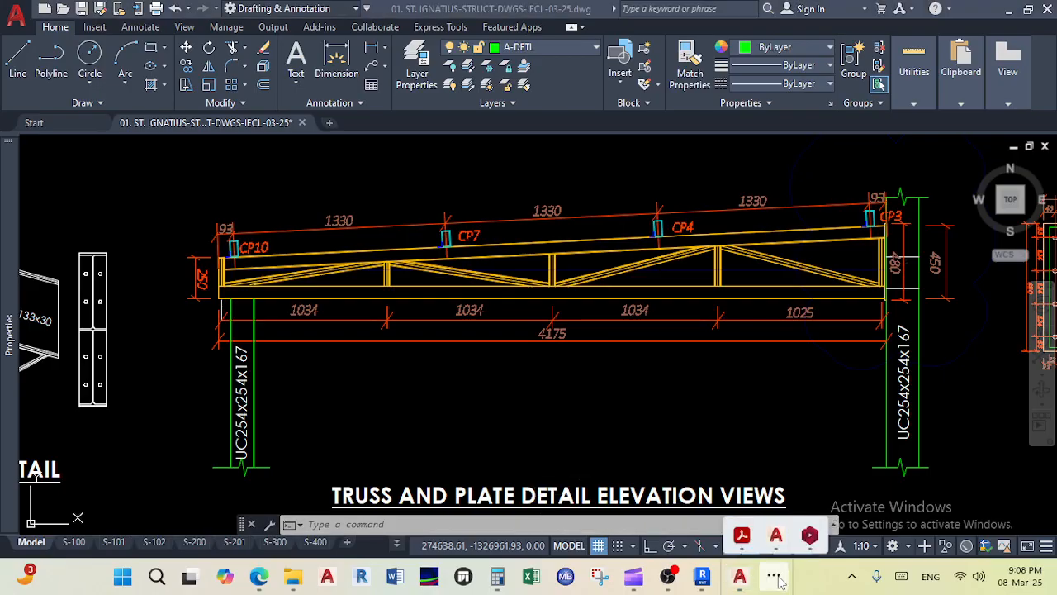
left_click(810, 530)
scroll(494, 309, "up", 4)
mouse_move(495, 307)
middle_mouse_down()
mouse_move(603, 283)
mouse_move(679, 188)
middle_mouse_up()
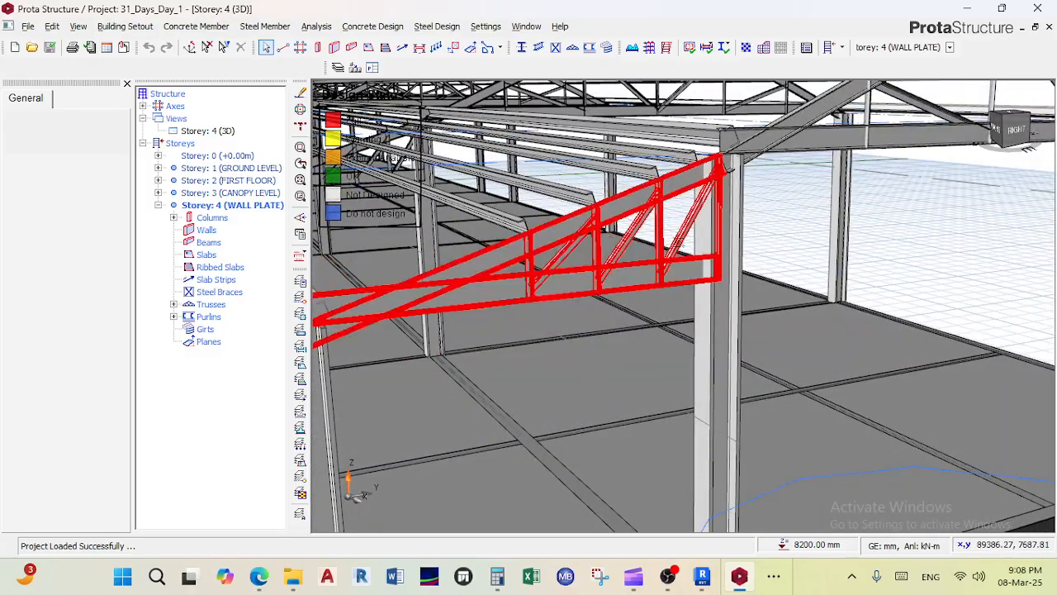
left_click(741, 581)
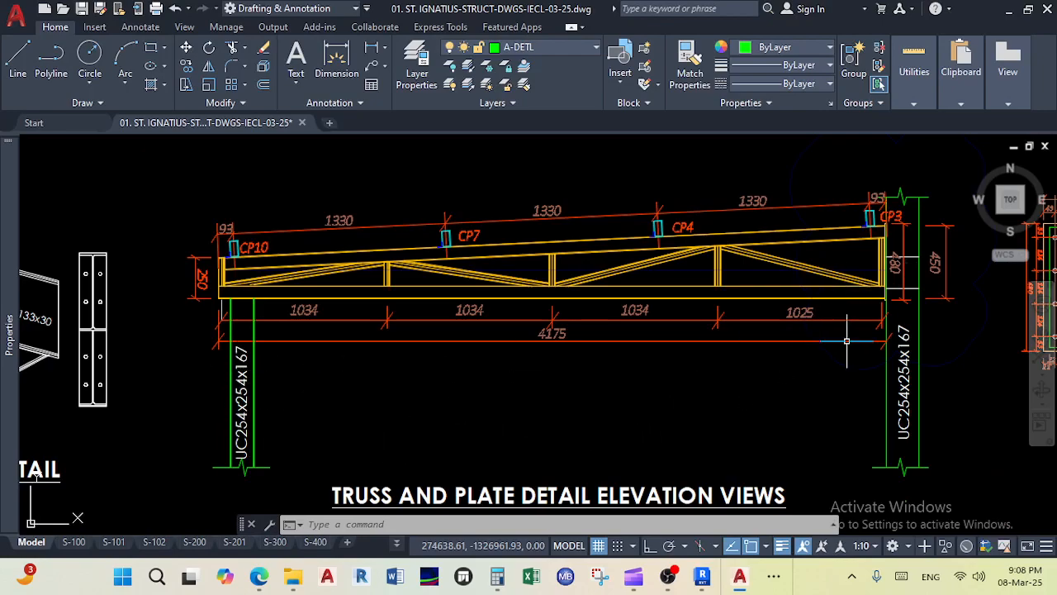
Step: Inspect the truss-to-column connection near CP3 and the bolted end plate detail beside it
scroll(900, 256, "down", 4)
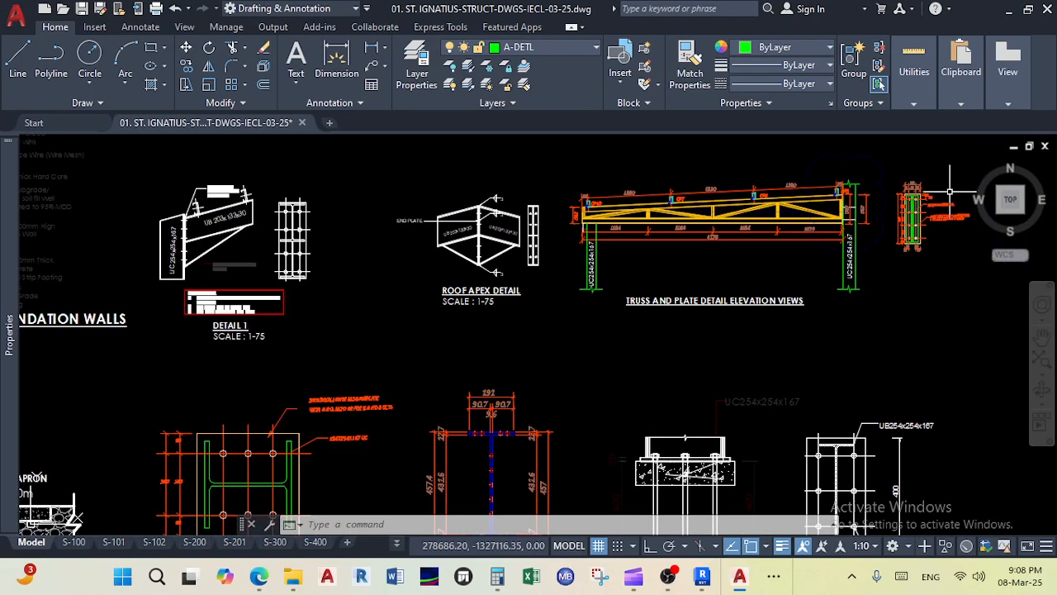
scroll(950, 191, "up", 4)
scroll(671, 216, "up", 2)
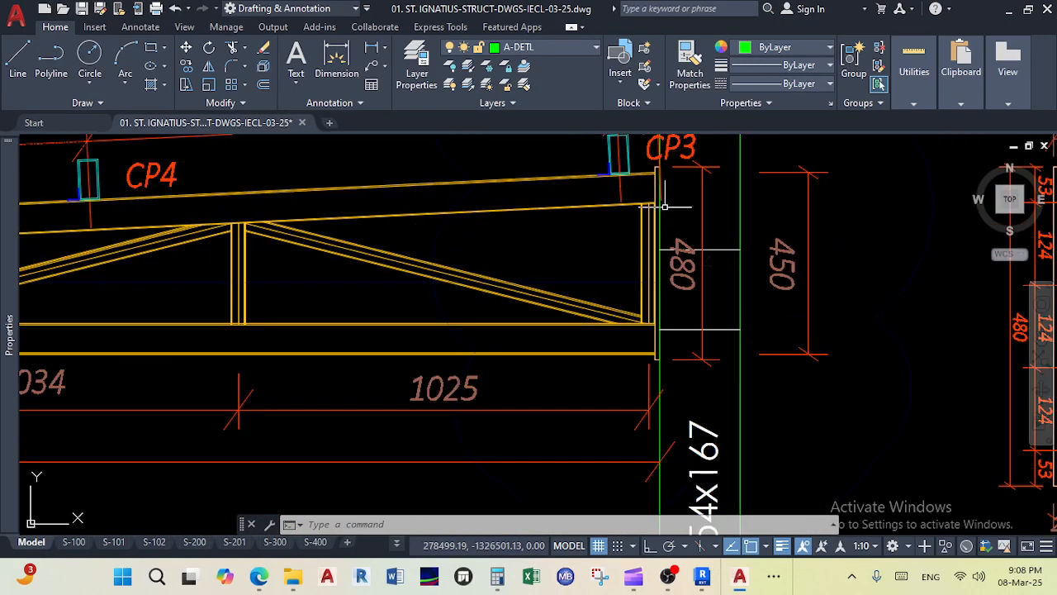
scroll(650, 205, "down", 1)
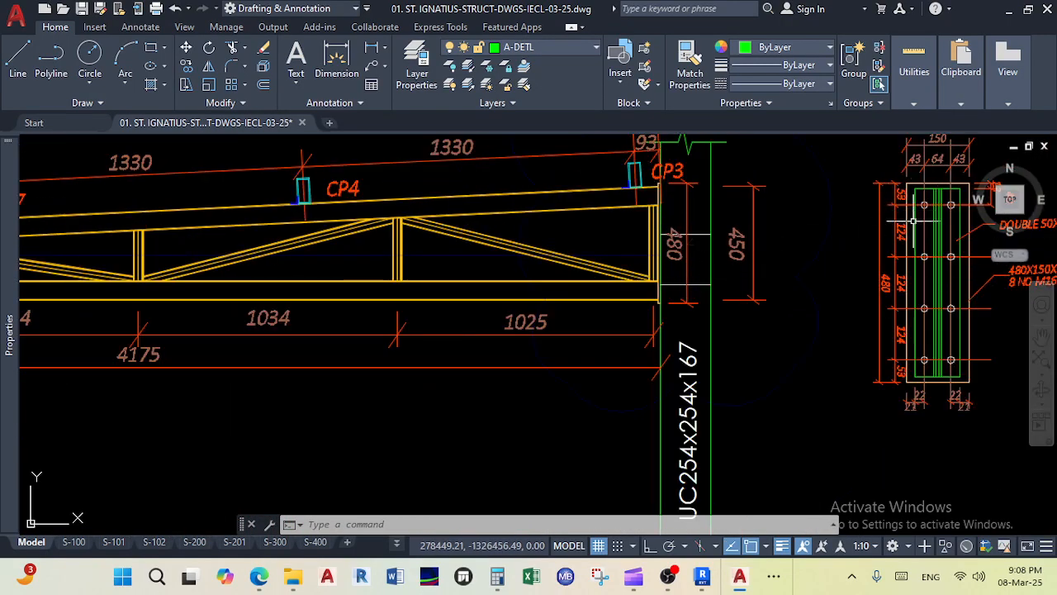
Step: Examine the stub column connection section, its bolt-hole plan, the dimensioned I-section and the column baseplate detail
scroll(909, 209, "down", 8)
scroll(789, 346, "up", 4)
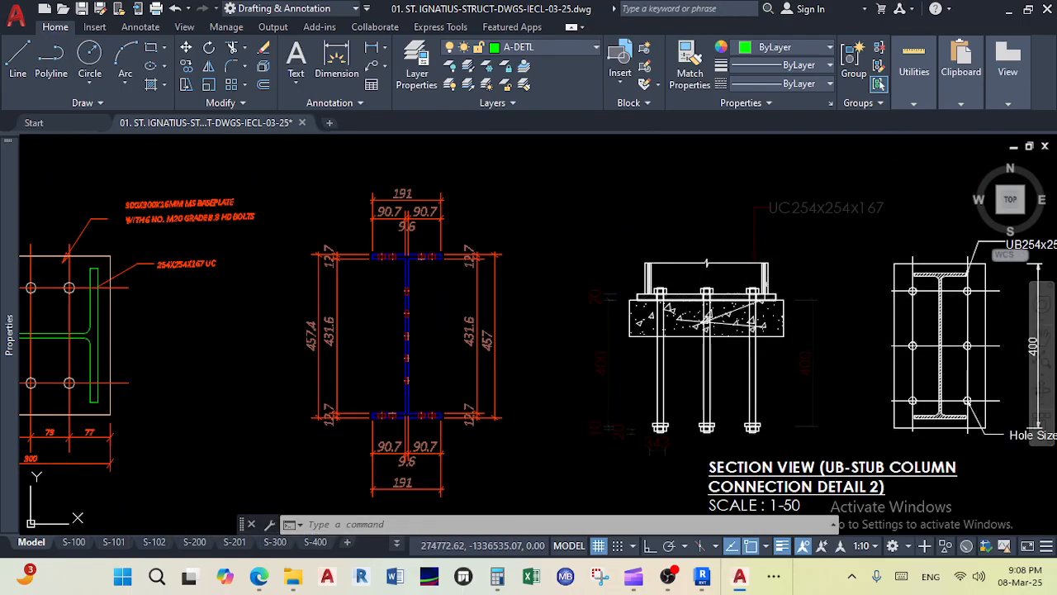
middle_click_drag(772, 304, 673, 241)
middle_click_drag(860, 249, 819, 268)
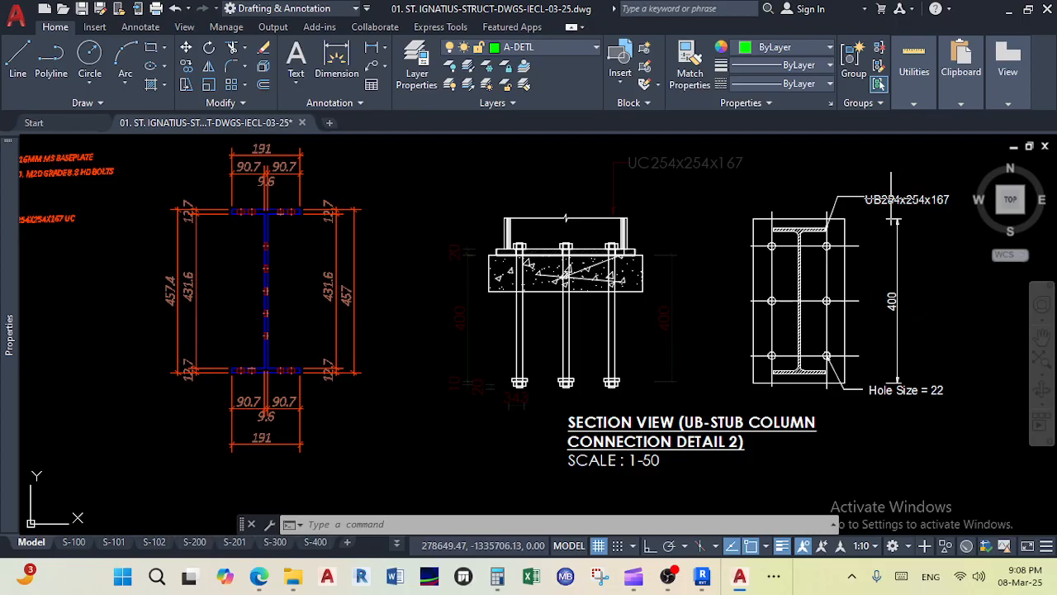
scroll(566, 217, "down", 2)
scroll(557, 225, "up", 5)
scroll(558, 226, "up", 2)
middle_click_drag(574, 211, 623, 236)
scroll(536, 251, "down", 2)
middle_click_drag(540, 303, 586, 273)
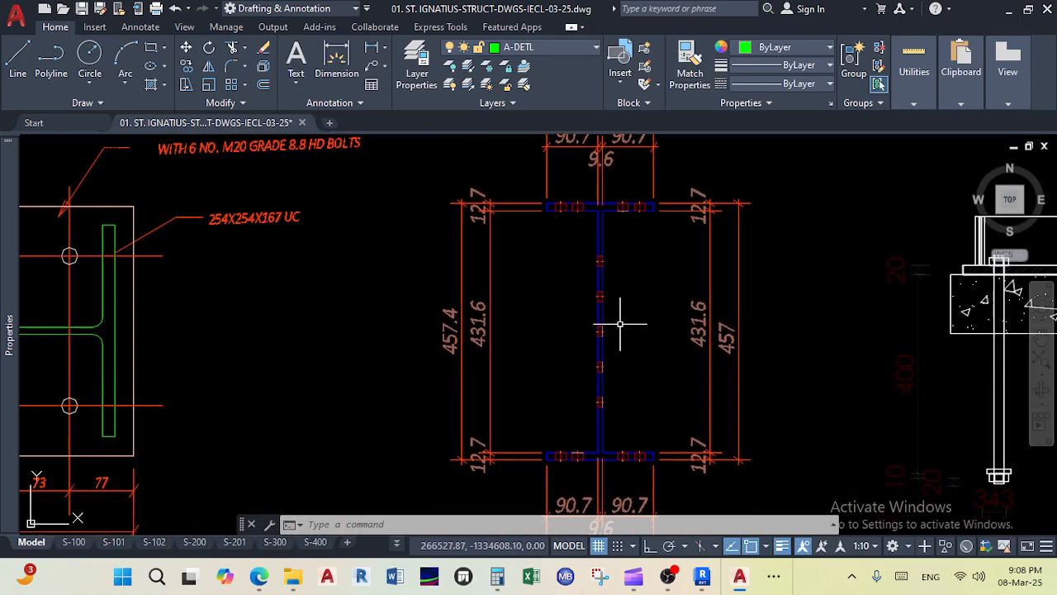
Step: Inspect Detail A, showing the interior floor slab and slab apron levels
scroll(615, 318, "down", 3)
mouse_move(453, 319)
middle_mouse_down()
mouse_move(597, 315)
mouse_move(634, 297)
middle_mouse_up()
scroll(596, 315, "up", 2)
scroll(637, 269, "down", 2)
scroll(521, 283, "up", 3)
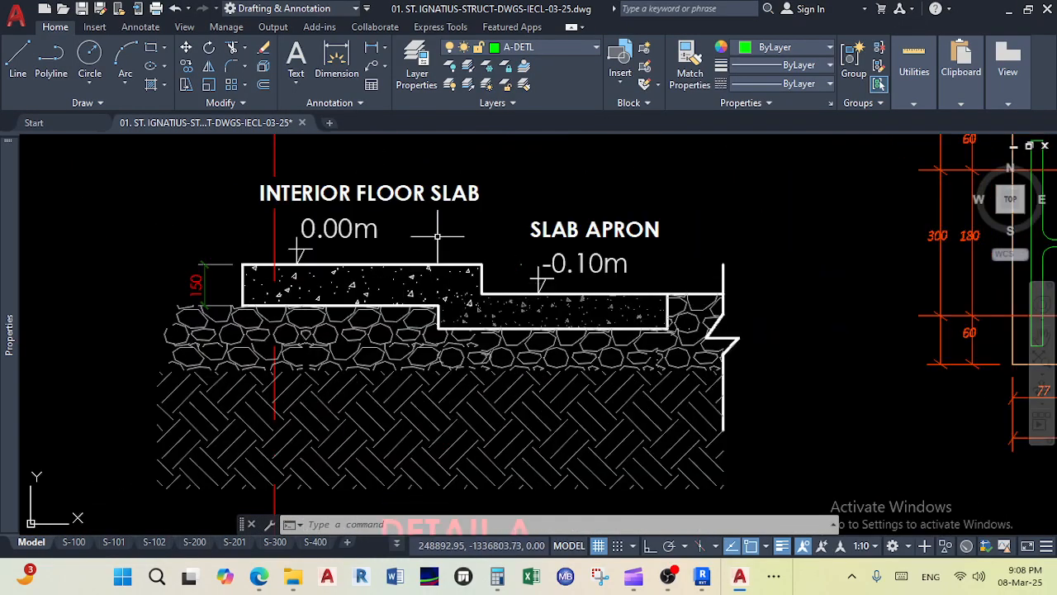
Step: Review the masonry door opening with lintel, the lintel beam schedule and the lintel/ring beam section
scroll(452, 232, "down", 3)
mouse_move(453, 369)
middle_mouse_down()
mouse_move(499, 320)
mouse_move(492, 317)
middle_mouse_up()
scroll(474, 349, "up", 3)
scroll(496, 330, "down", 2)
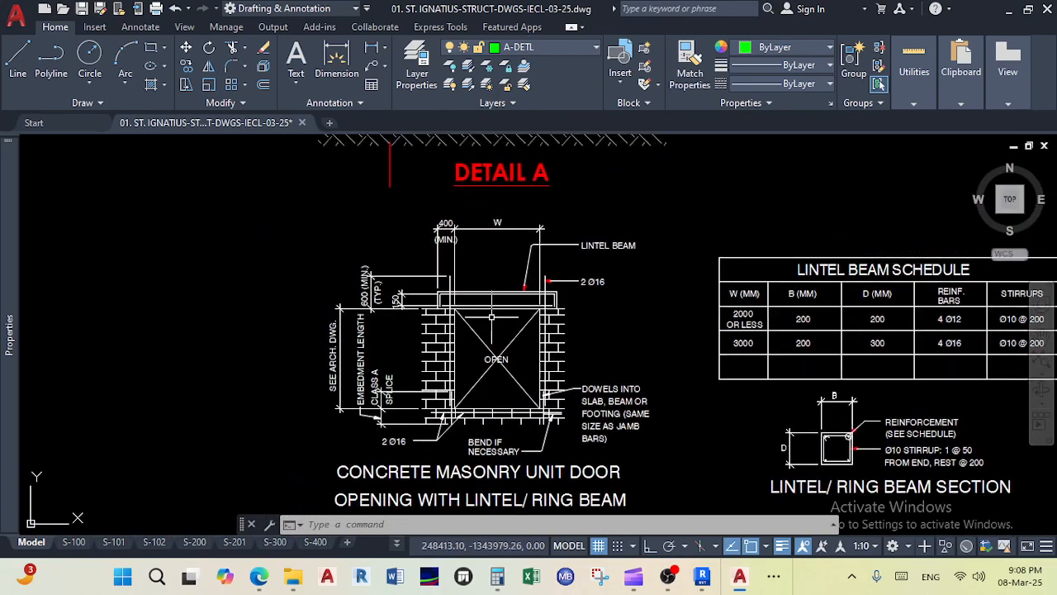
scroll(506, 295, "up", 2)
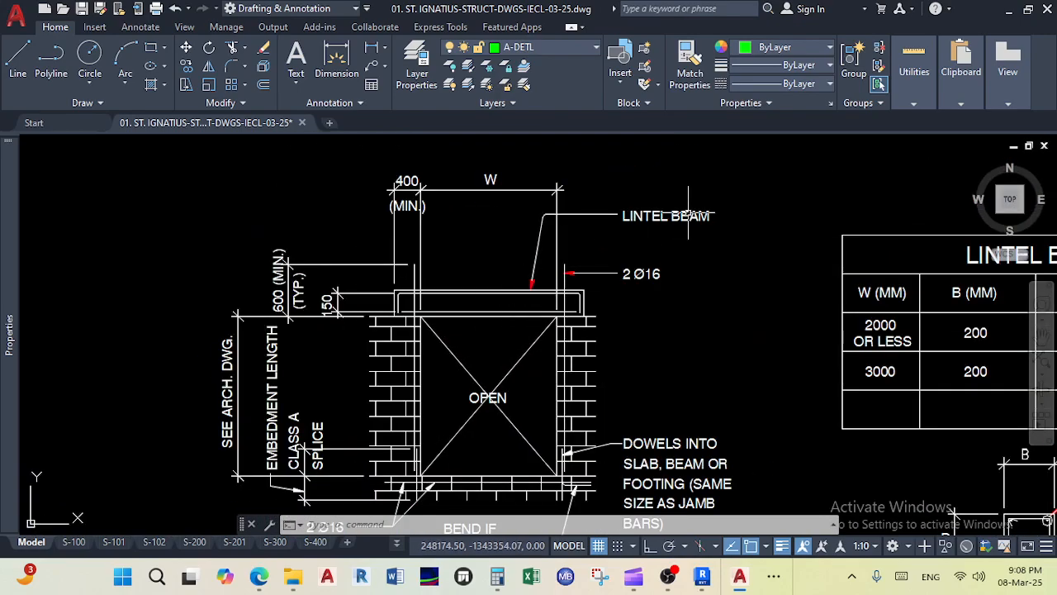
scroll(281, 240, "down", 2)
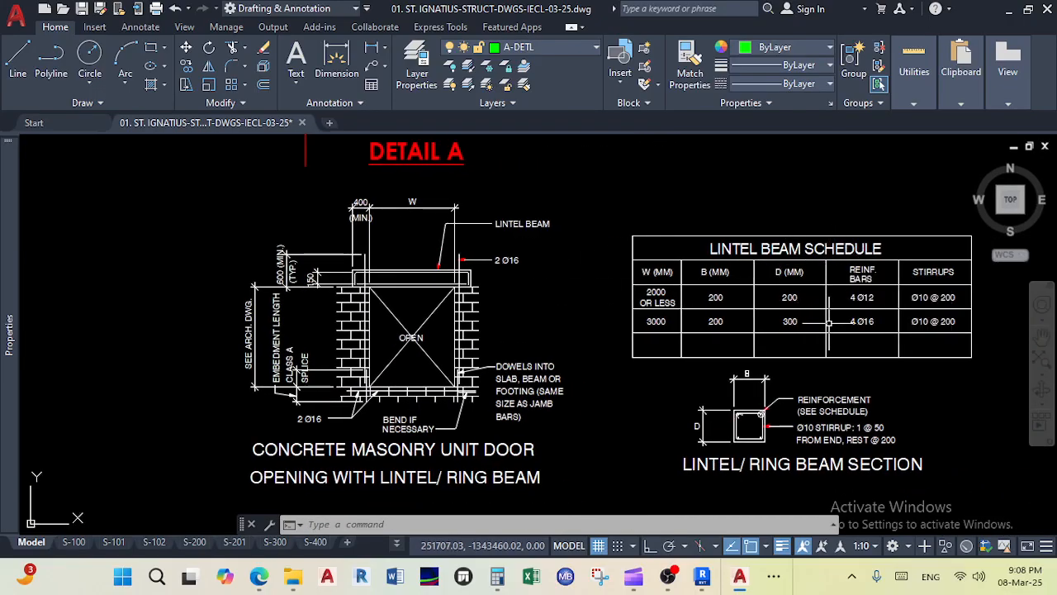
scroll(829, 321, "up", 2)
scroll(751, 286, "down", 3)
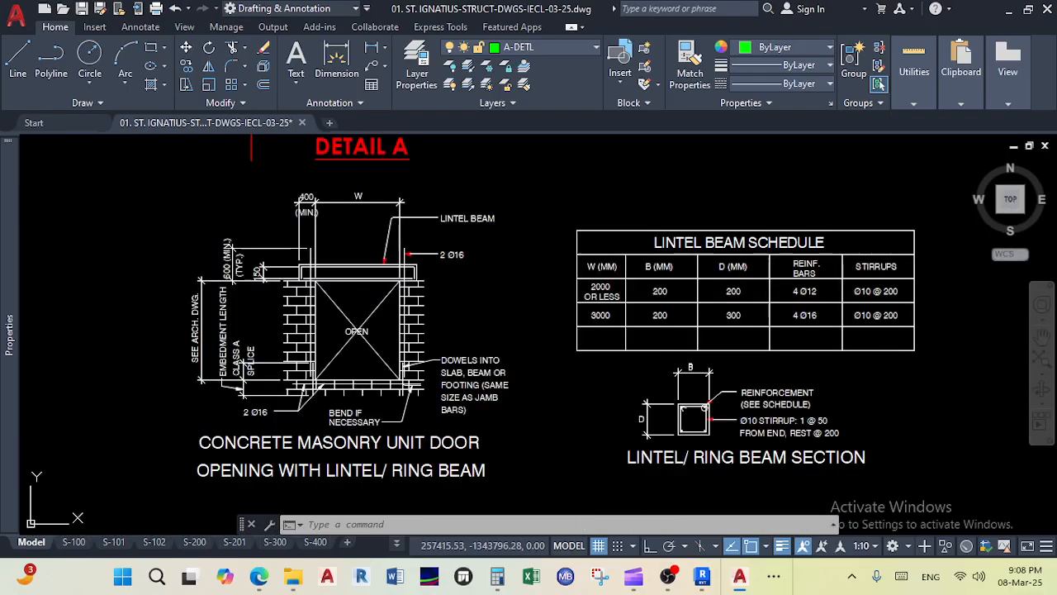
scroll(717, 316, "up", 4)
right_click(717, 316)
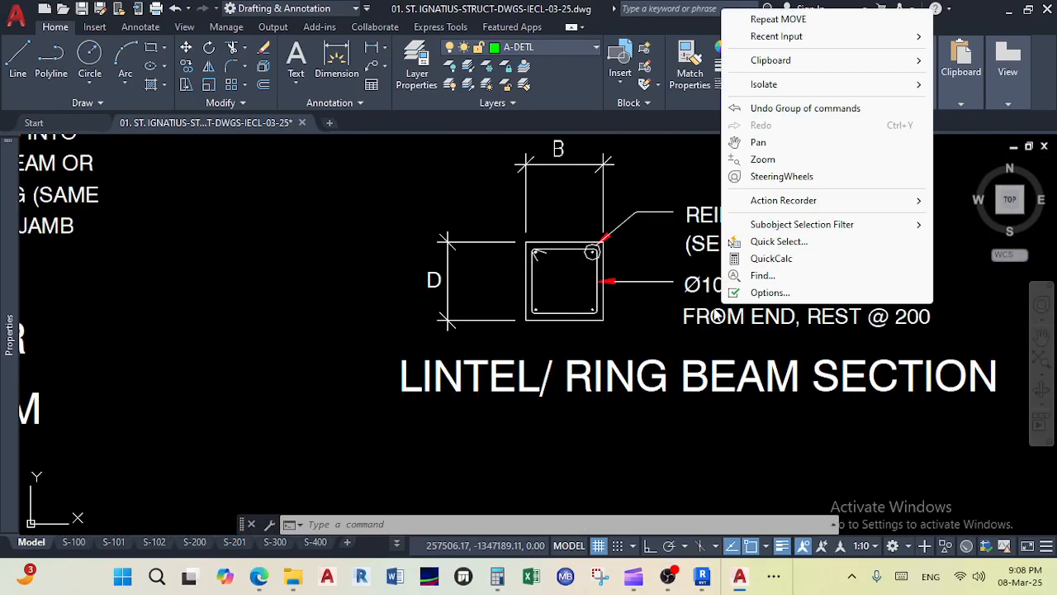
left_click(592, 336)
scroll(592, 336, "down", 4)
key("Escape")
key("Escape")
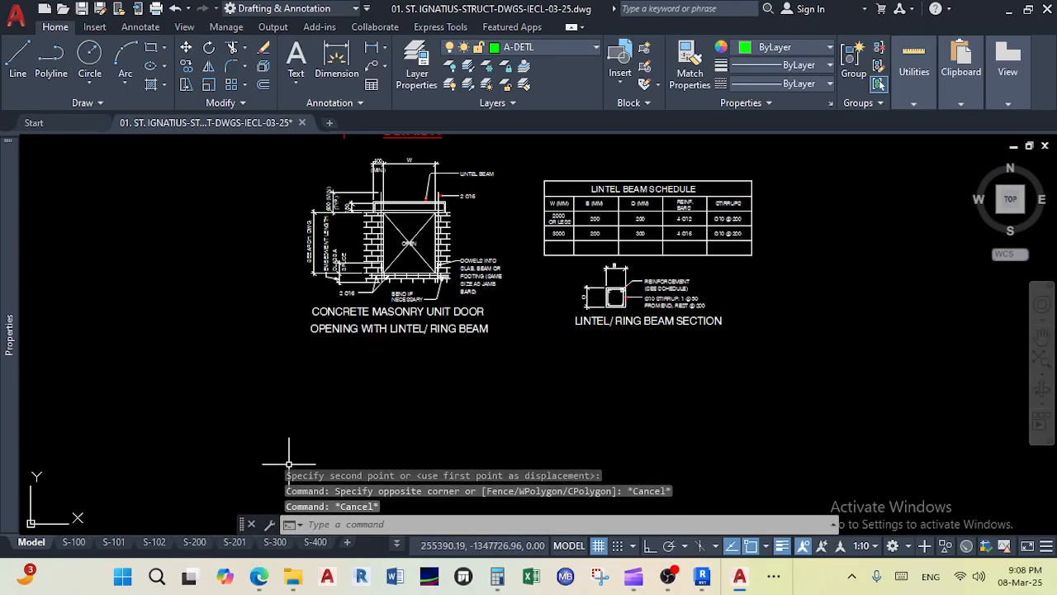
Step: Open layouts S-100 and S-101 and check the column size labels on the storey 3 plan in S-101
left_click(74, 542)
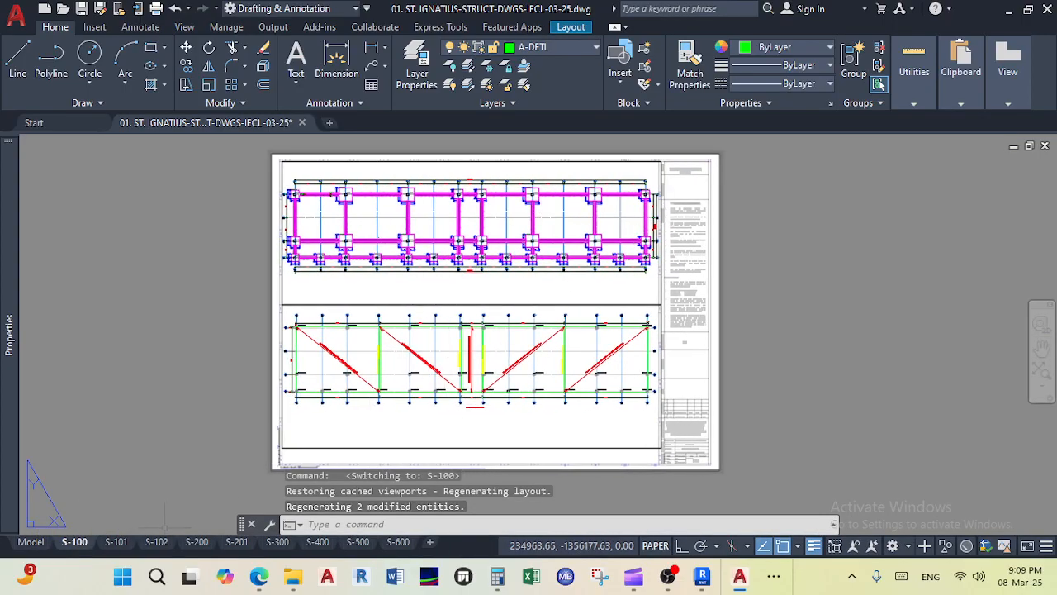
left_click(122, 543)
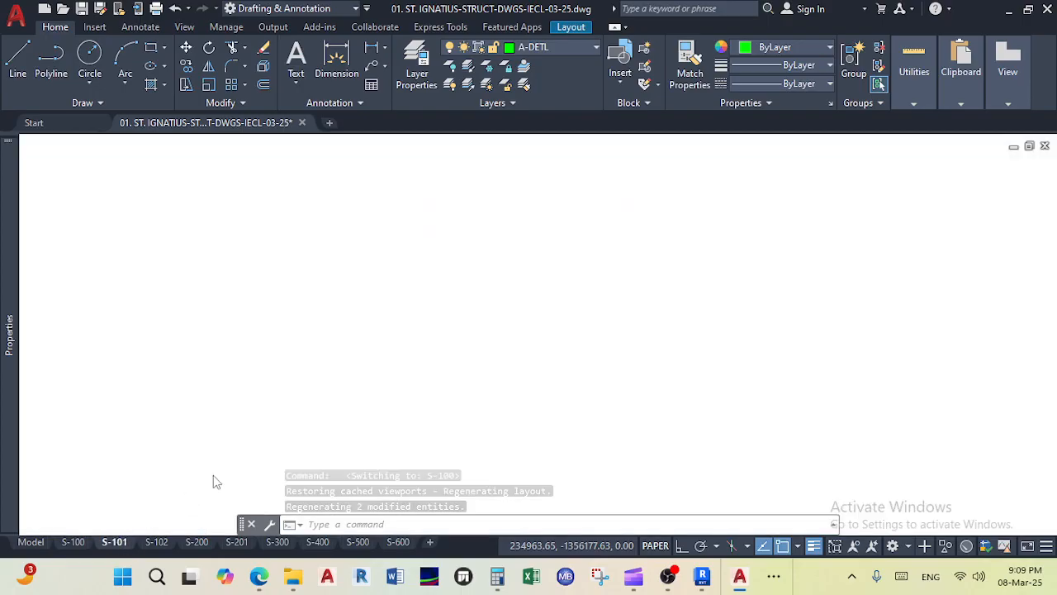
scroll(566, 266, "up", 8)
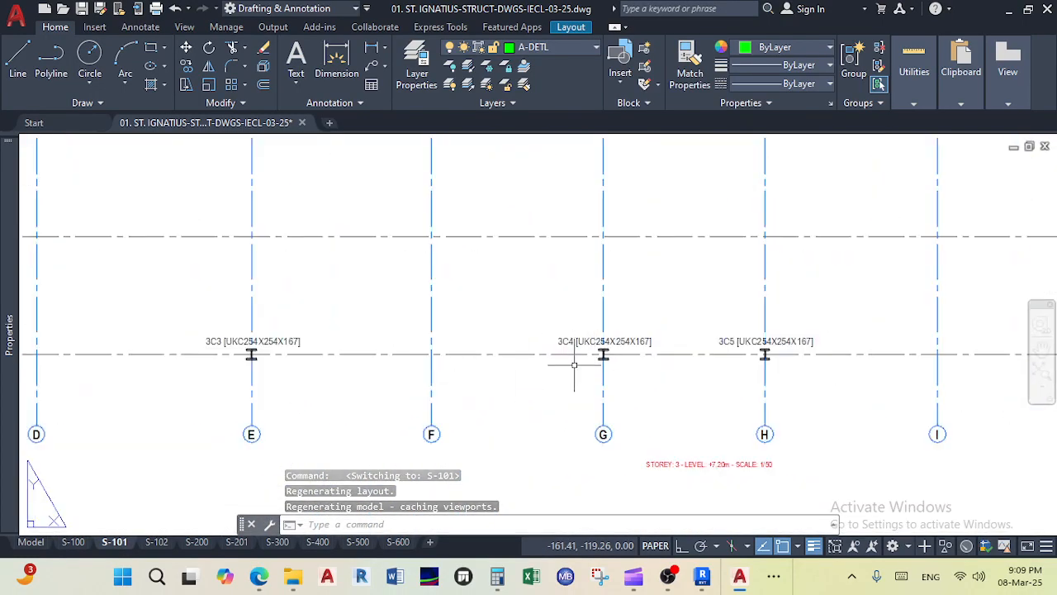
scroll(597, 372, "down", 5)
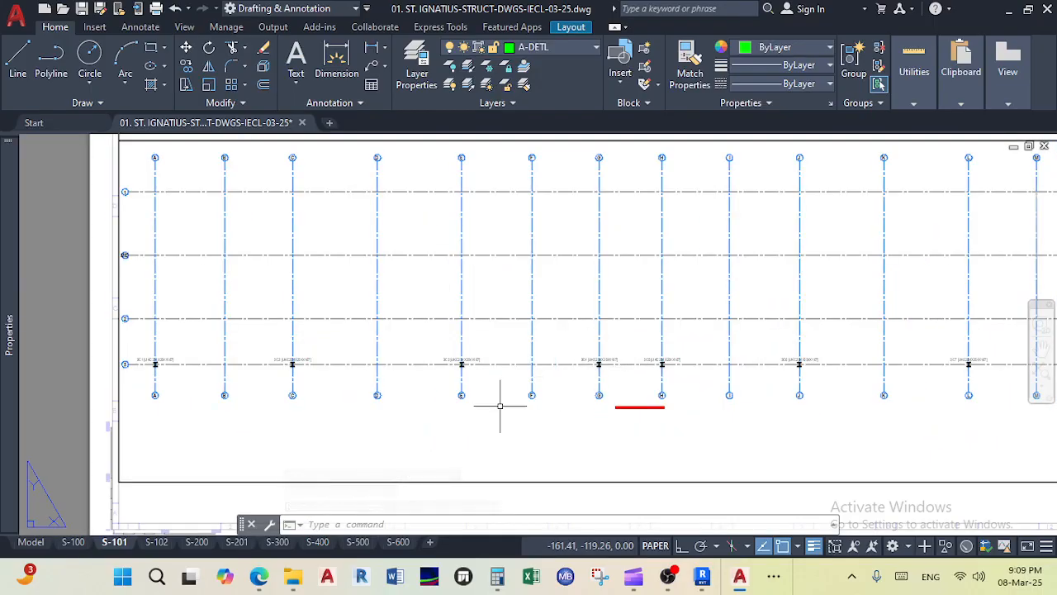
Step: Open layout S-102 and check the section labels of the storey 4 columns along grid line 1
left_click(157, 541)
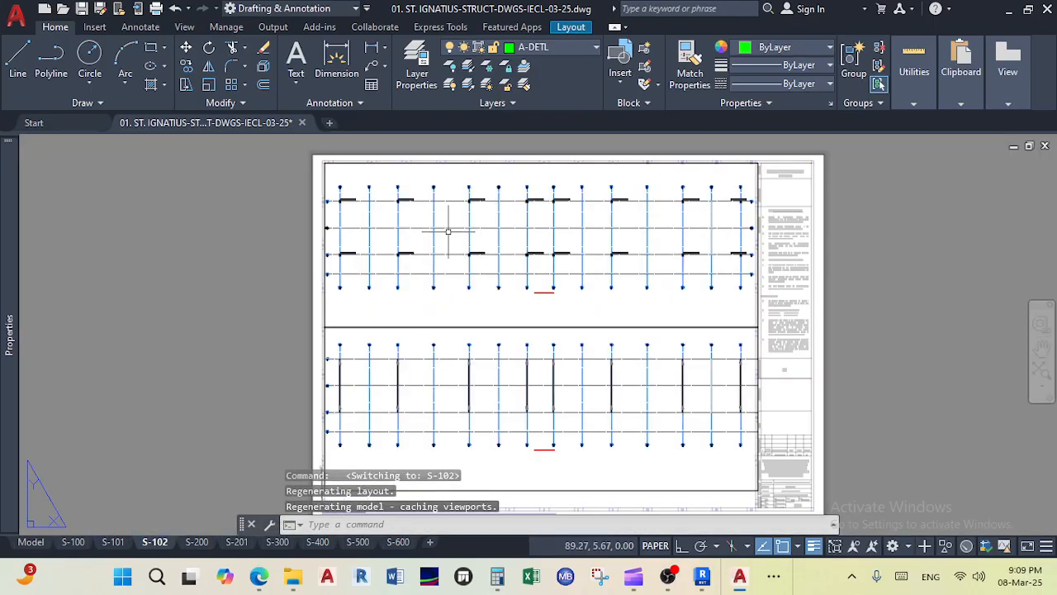
scroll(335, 198, "up", 8)
scroll(314, 219, "down", 4)
scroll(307, 220, "up", 4)
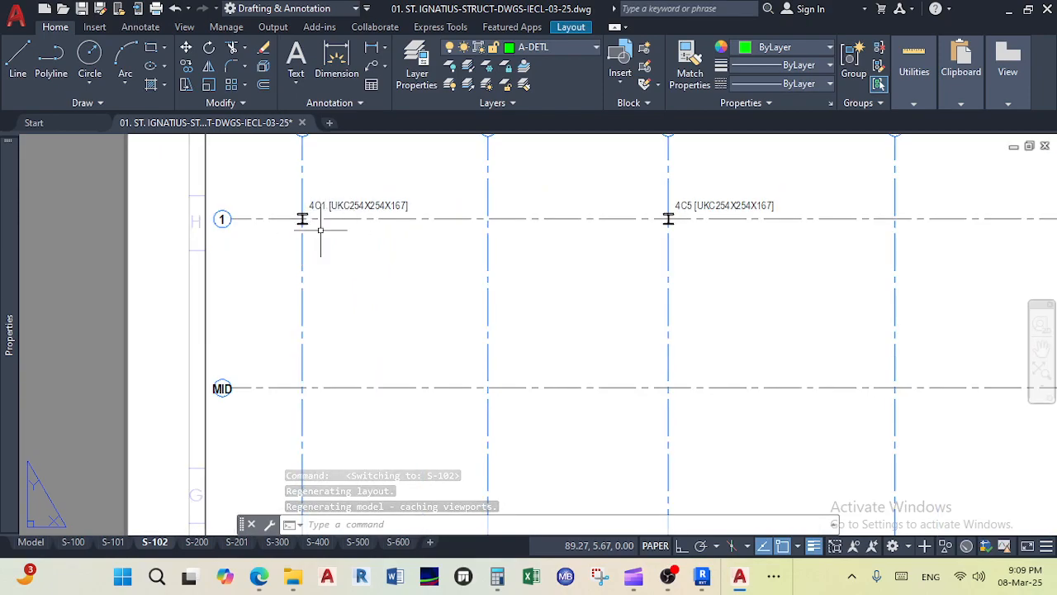
mouse_move(737, 581)
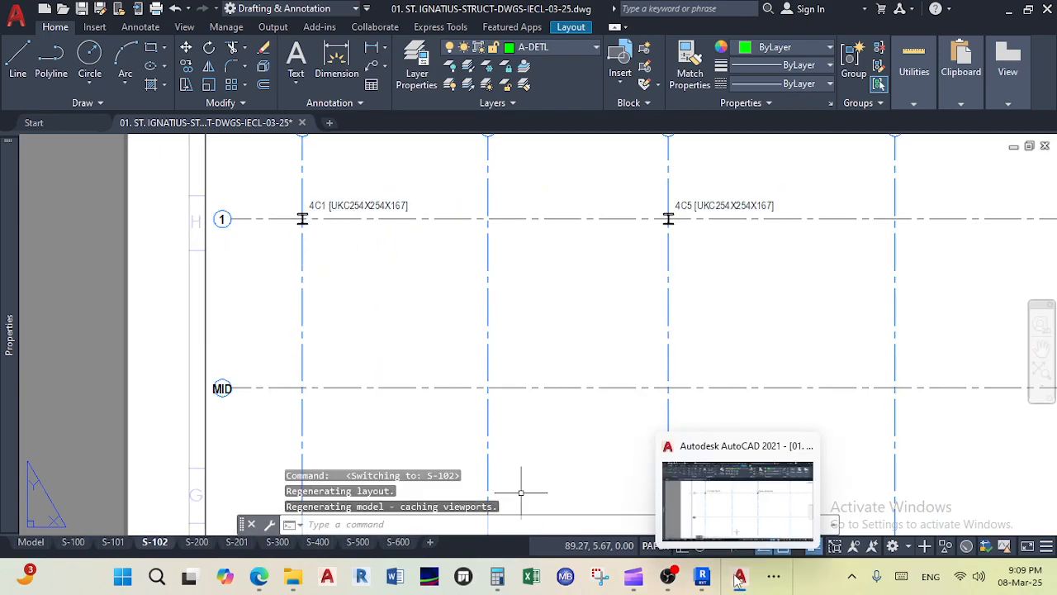
Step: Switch to the 01. Sample 1.pdf drawings in Acrobat and review the rearview elevation, the 3D view and the window schedule
left_click(775, 568)
left_click(741, 530)
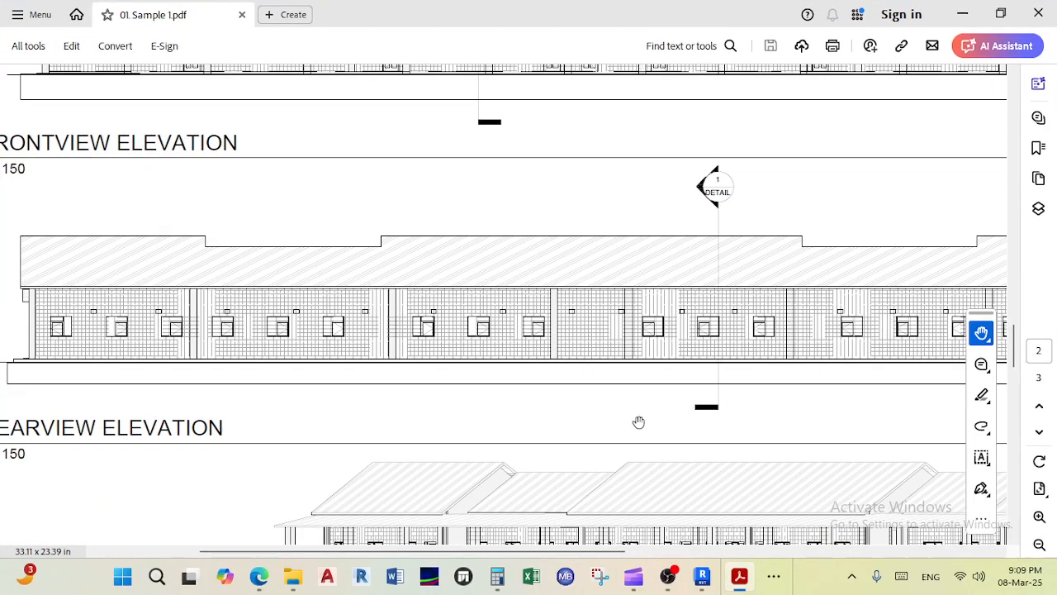
scroll(636, 420, "down", 10)
scroll(616, 399, "up", 5)
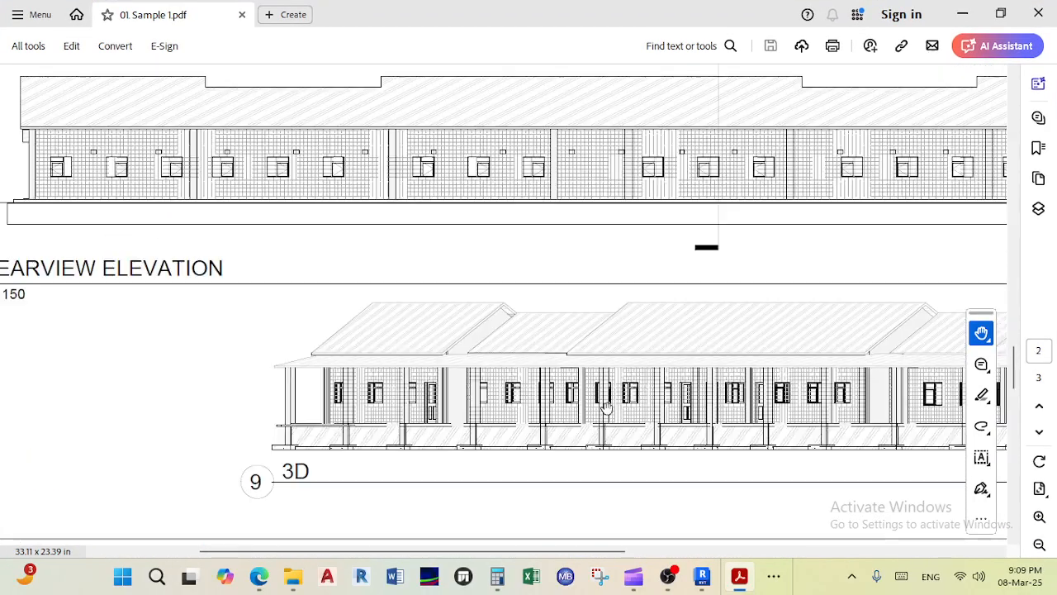
scroll(605, 408, "down", 10)
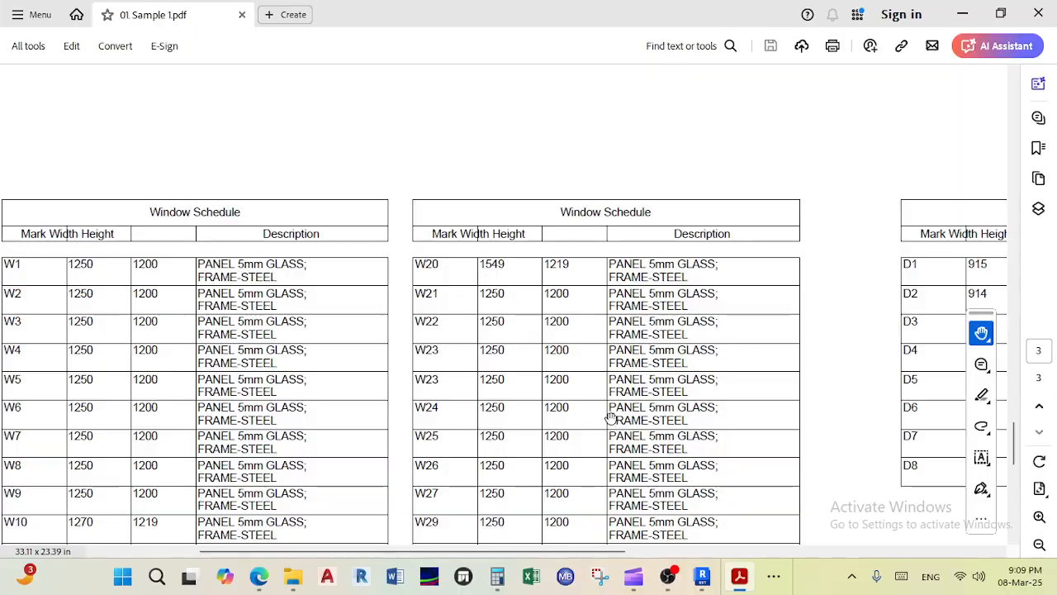
Step: Examine the foundation notes and level markers of Section 1 on page 2 of the PDF, and return to AutoCAD
scroll(608, 416, "down", 3, "ctrl")
scroll(441, 371, "up", 5)
scroll(366, 174, "down", 5)
scroll(349, 298, "down", 2, "ctrl")
scroll(350, 305, "down", 3)
scroll(350, 301, "up", 6)
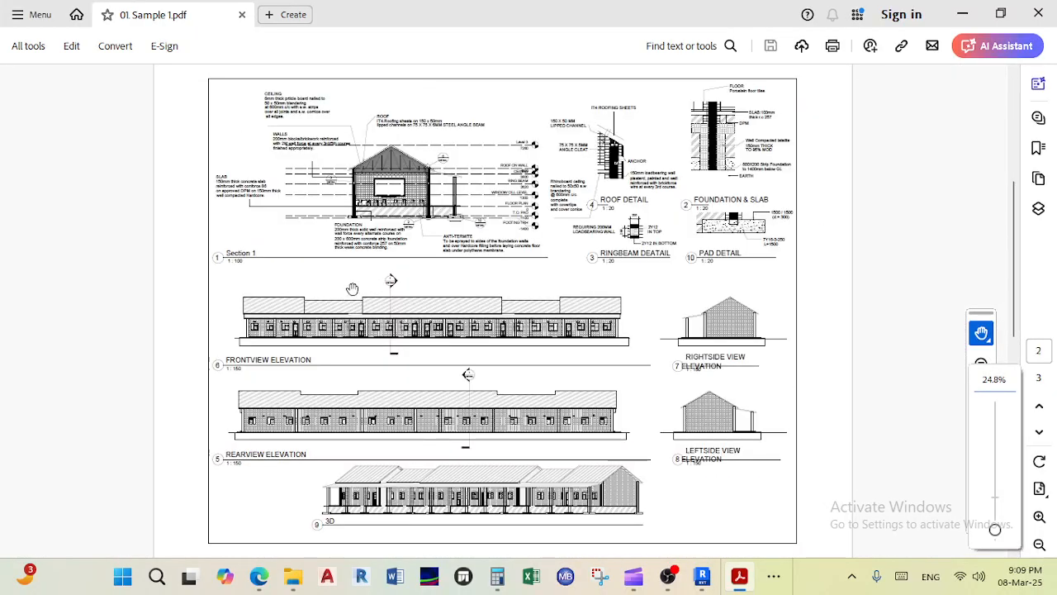
scroll(366, 199, "up", 4, "ctrl")
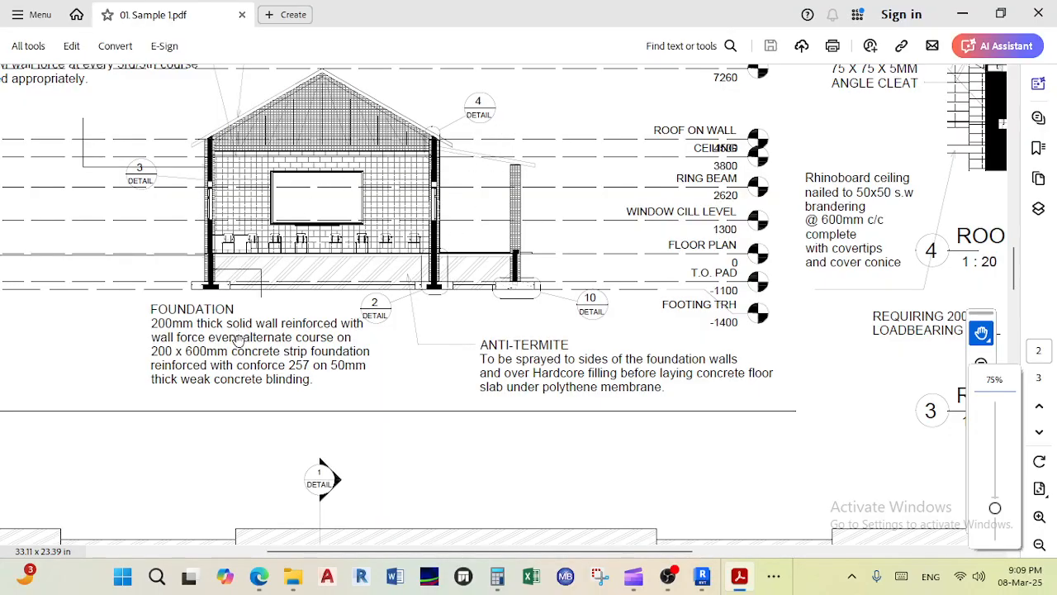
mouse_move(740, 580)
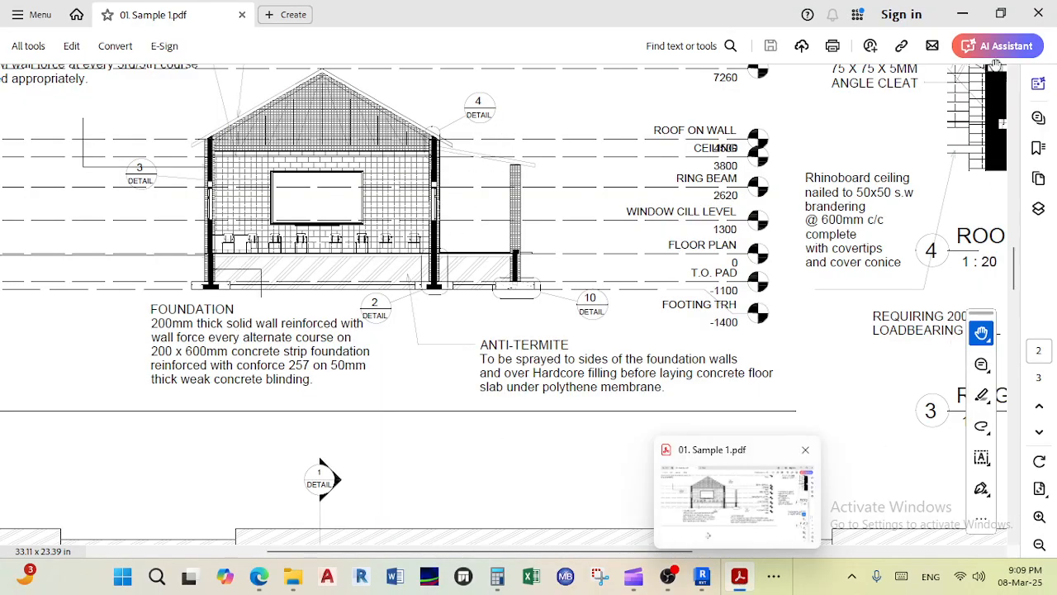
left_click(963, 12)
Step: Examine the lower plan of layout S-102, checking the members running between grid lines 1 and 2
scroll(542, 290, "down", 4)
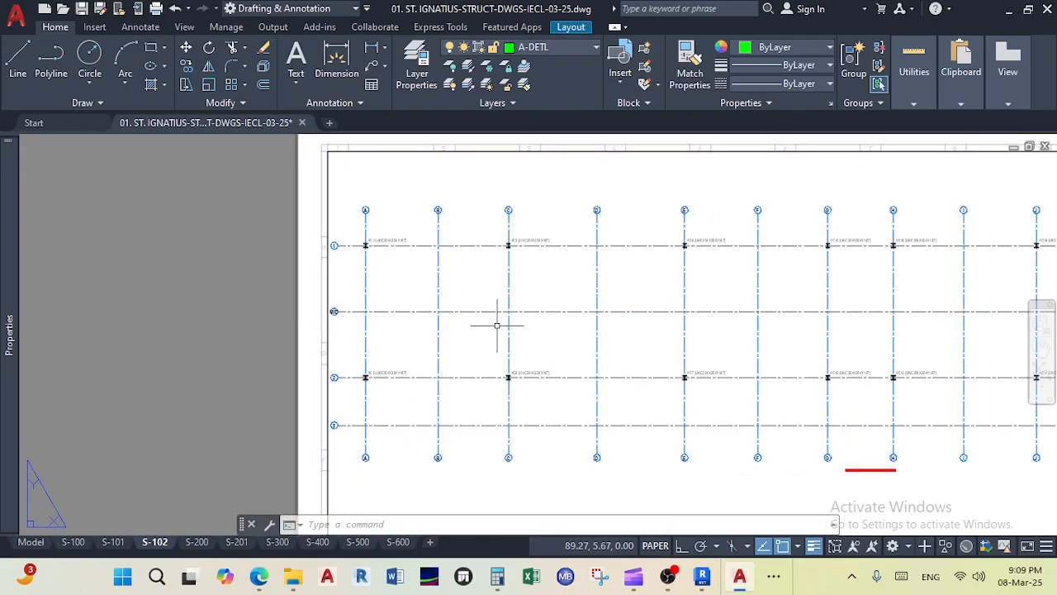
scroll(487, 324, "down", 4)
scroll(538, 374, "up", 5)
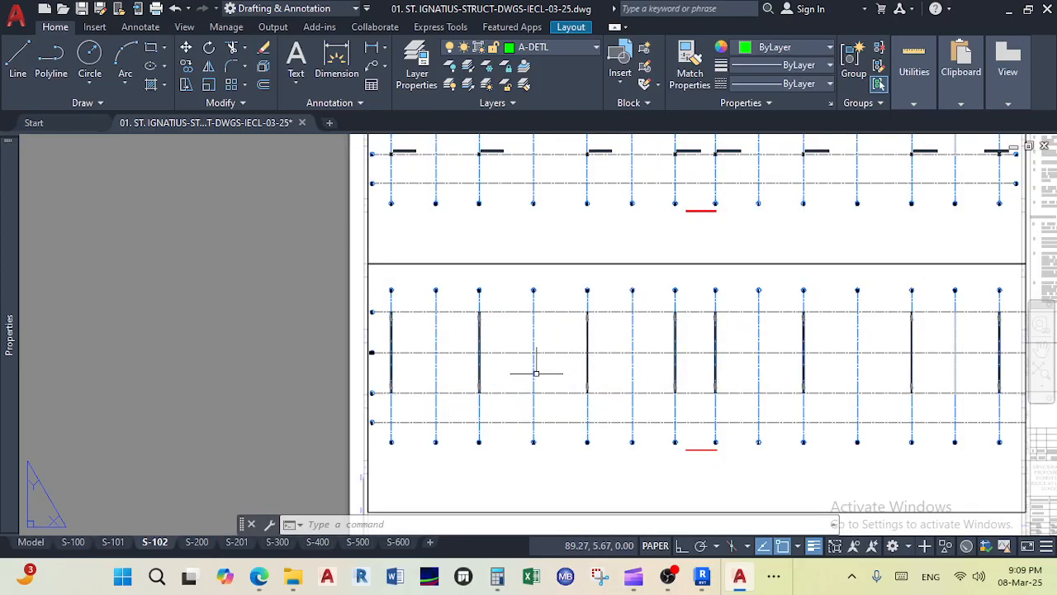
scroll(508, 361, "up", 6)
middle_click_drag(443, 344, 724, 336)
scroll(694, 310, "down", 2)
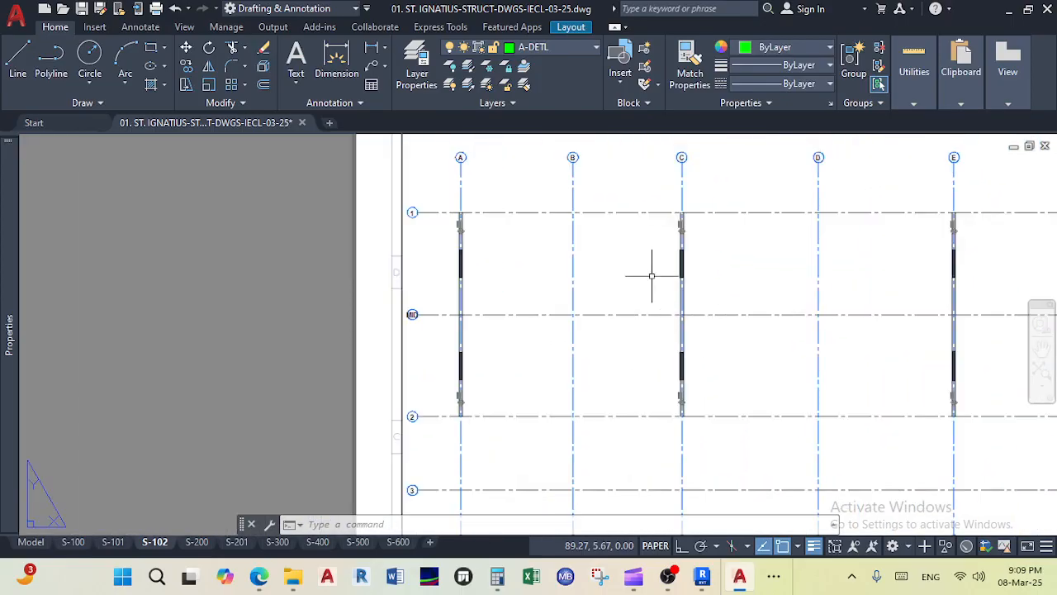
scroll(492, 254, "down", 2)
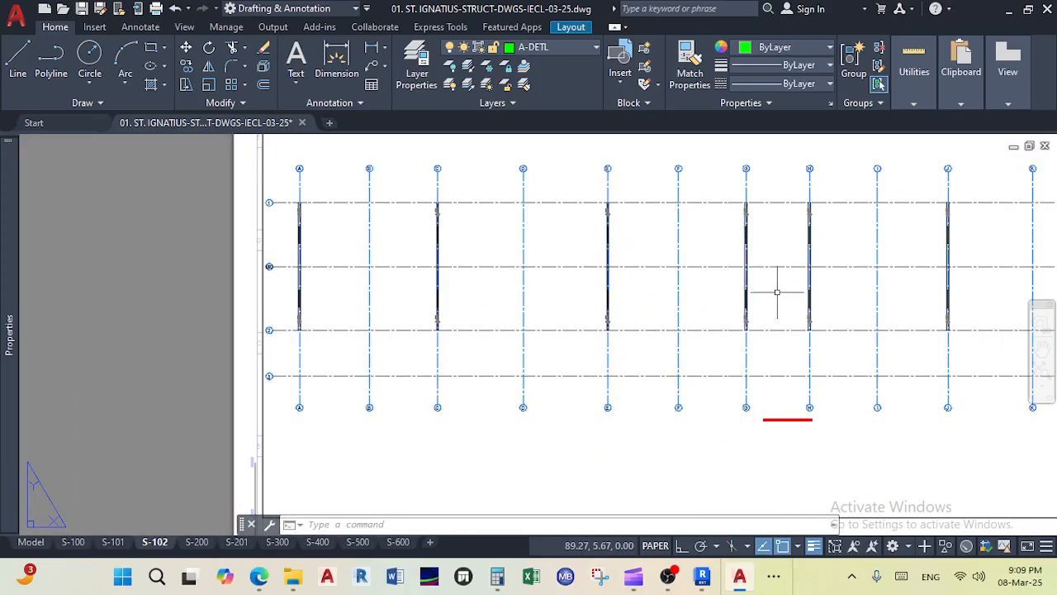
Step: Switch to ProtaStructure, show Storey 4 (WALL PLATE) as a plan, check its purlin labels, and return to AutoCAD
left_click(774, 576)
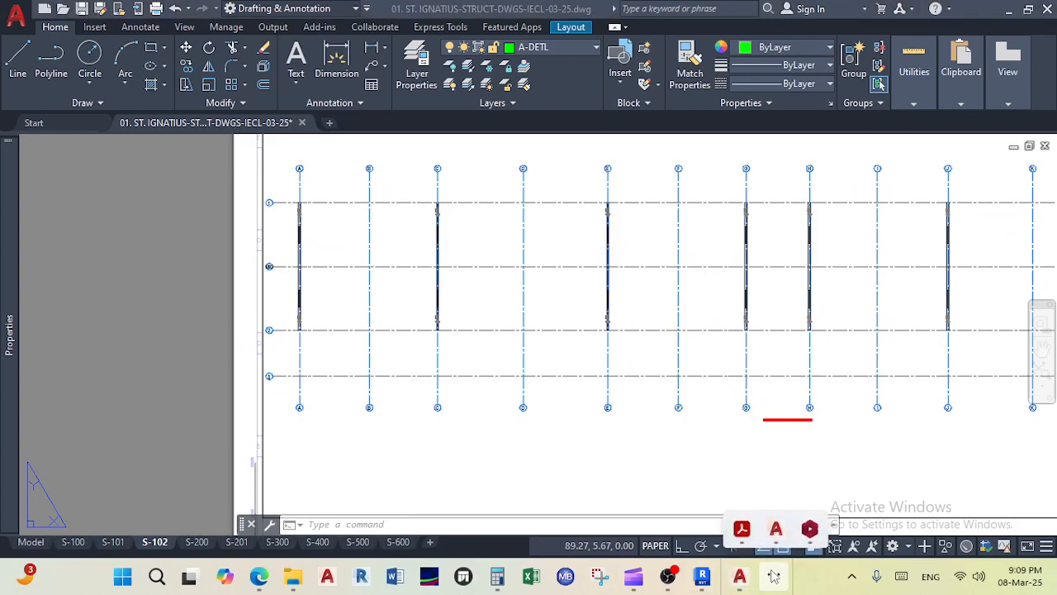
left_click(808, 529)
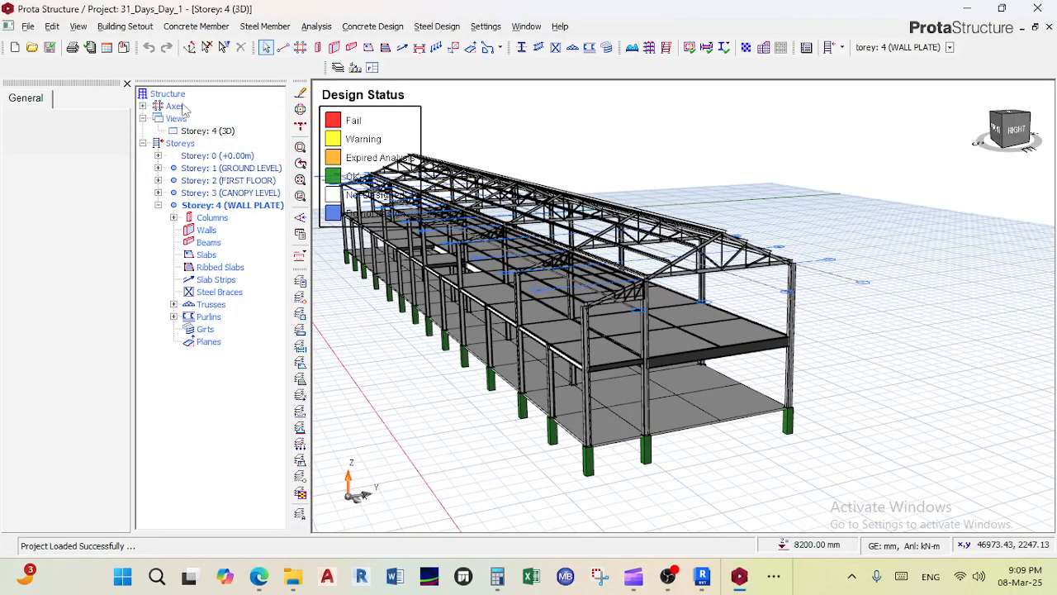
double_click(242, 206)
left_click(207, 132)
right_click(206, 136)
left_click(234, 144)
scroll(577, 263, "up", 5)
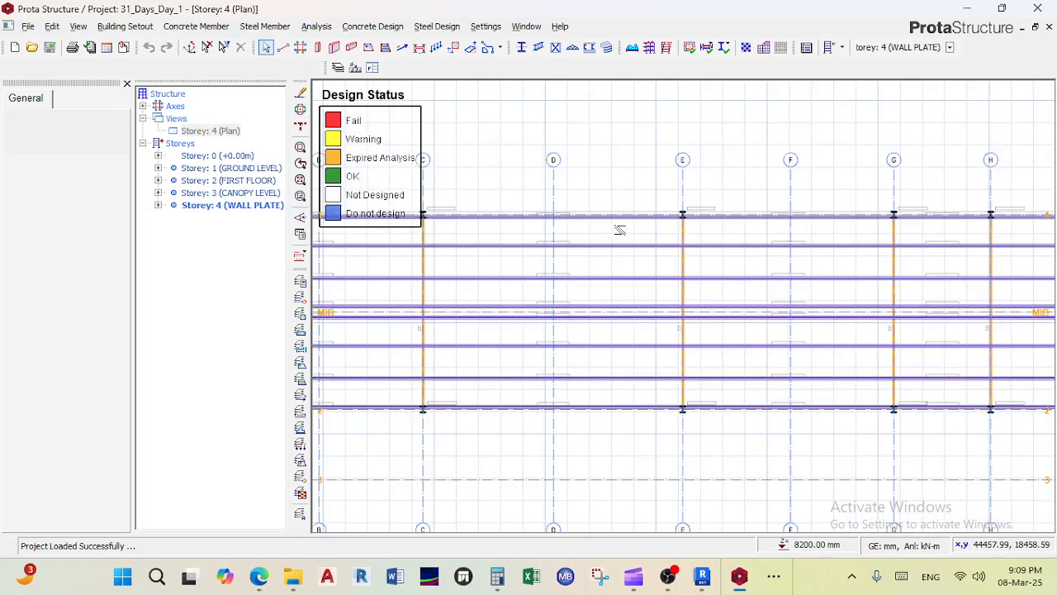
scroll(576, 213, "up", 1)
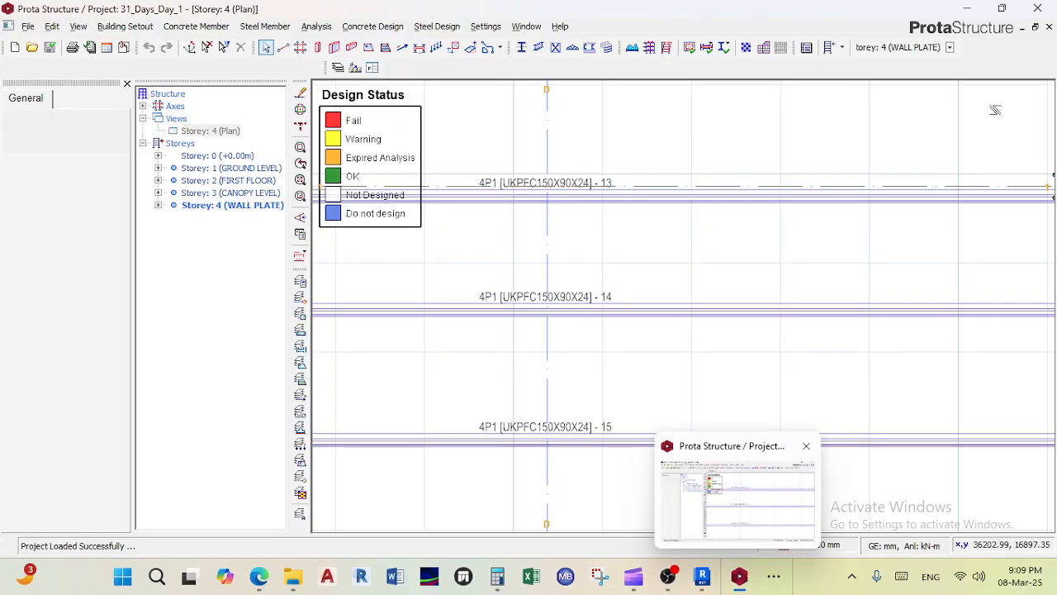
left_click(964, 8)
Step: Open layout S-200, check the storey 2 column labels along grid line 3, and open layout S-201
scroll(641, 281, "down", 2)
scroll(640, 282, "down", 2)
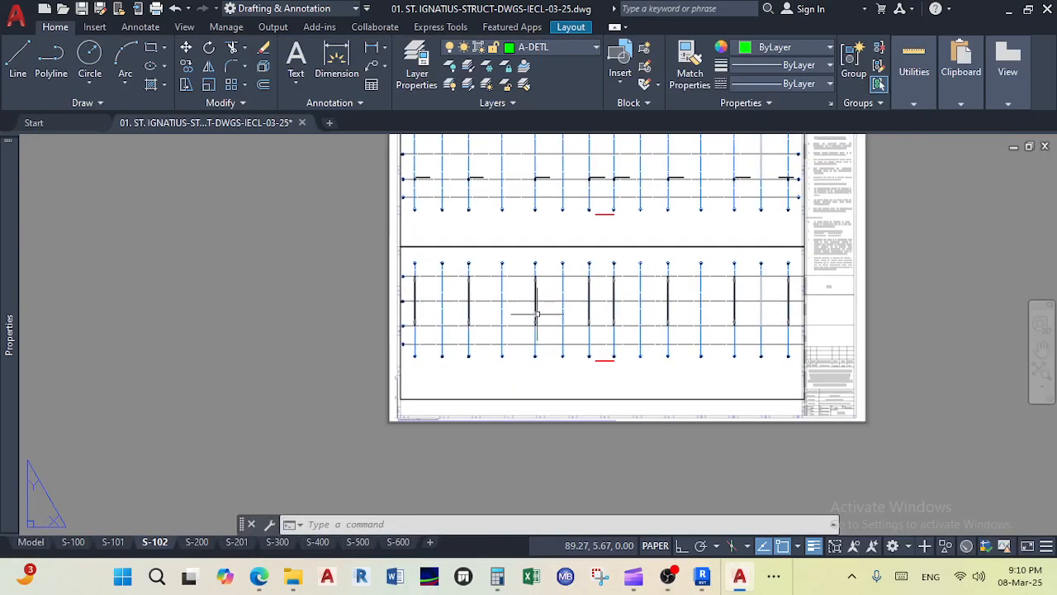
left_click(198, 543)
scroll(556, 248, "up", 4)
scroll(588, 272, "up", 3)
scroll(724, 217, "down", 5)
middle_click_drag(680, 418, 724, 215)
scroll(690, 282, "down", 2)
middle_click_drag(690, 281, 699, 187)
scroll(632, 337, "up", 4)
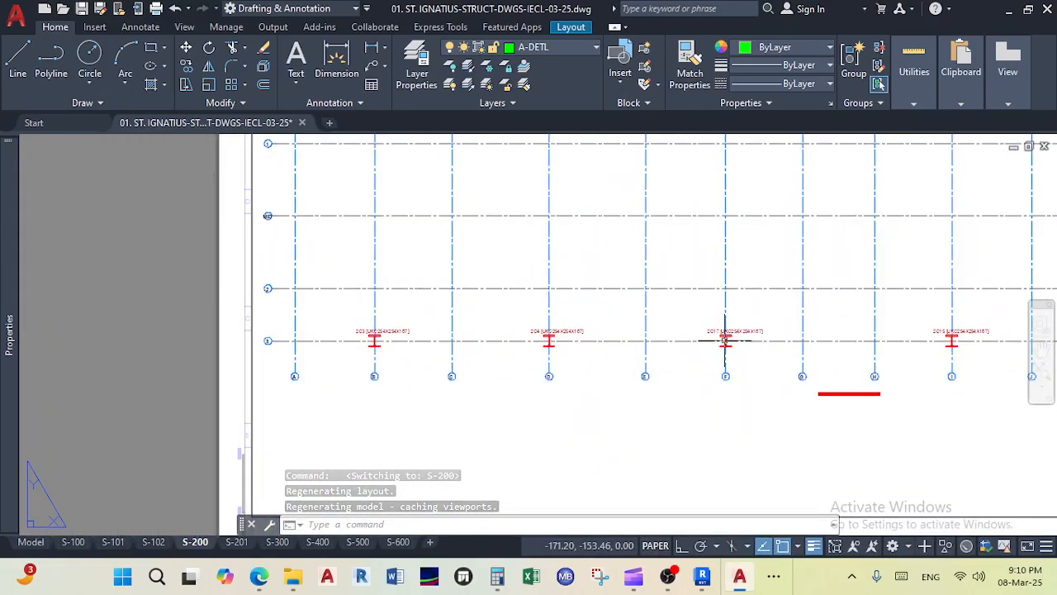
middle_click_drag(675, 390, 559, 330)
left_click(237, 542)
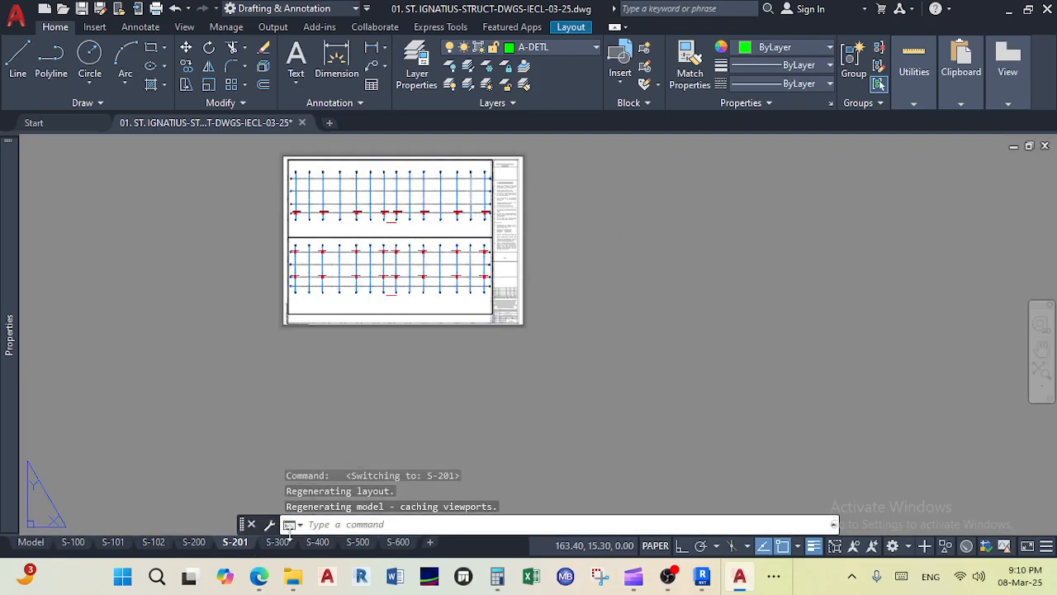
Step: Open layout S-300 and inspect the stub column reinforcement details, including their main bars, links and levels
left_click(278, 542)
scroll(341, 294, "up", 5)
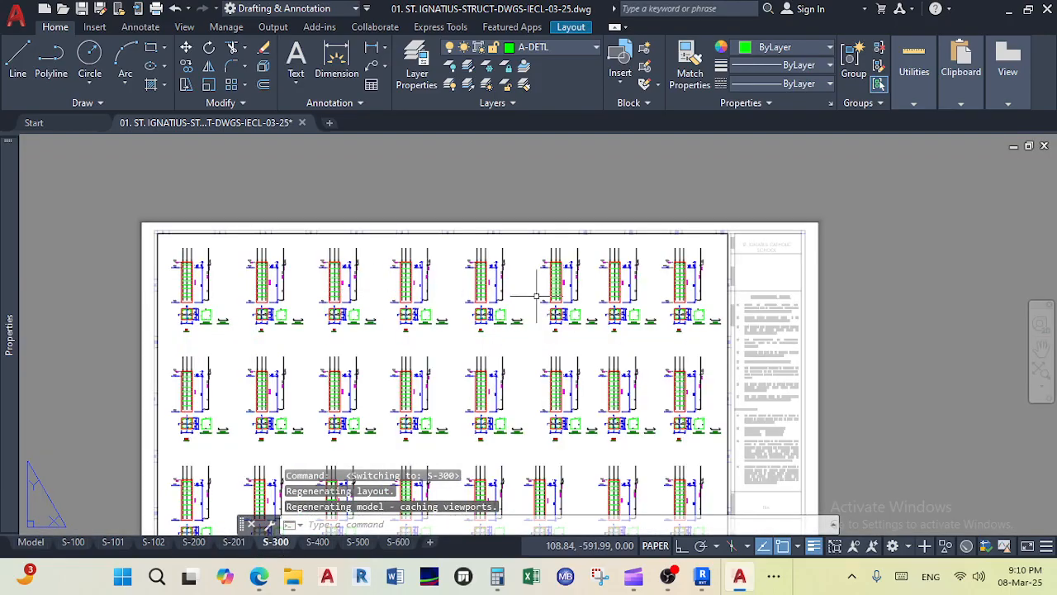
scroll(568, 258, "up", 4)
scroll(588, 327, "up", 2)
scroll(568, 297, "down", 6)
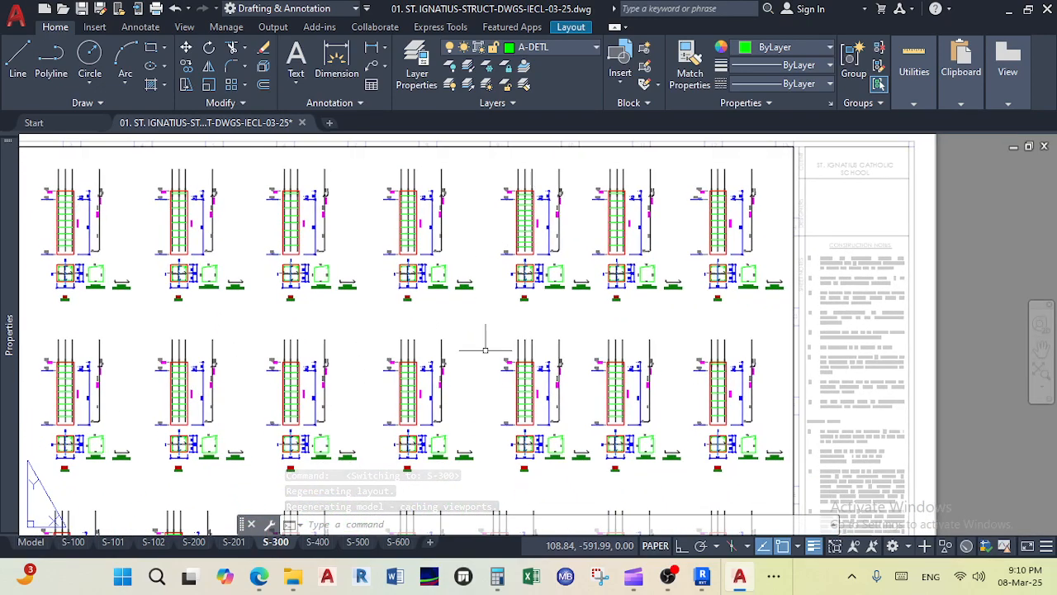
scroll(481, 353, "down", 4)
scroll(550, 203, "up", 6)
scroll(615, 237, "down", 3)
scroll(628, 244, "up", 6)
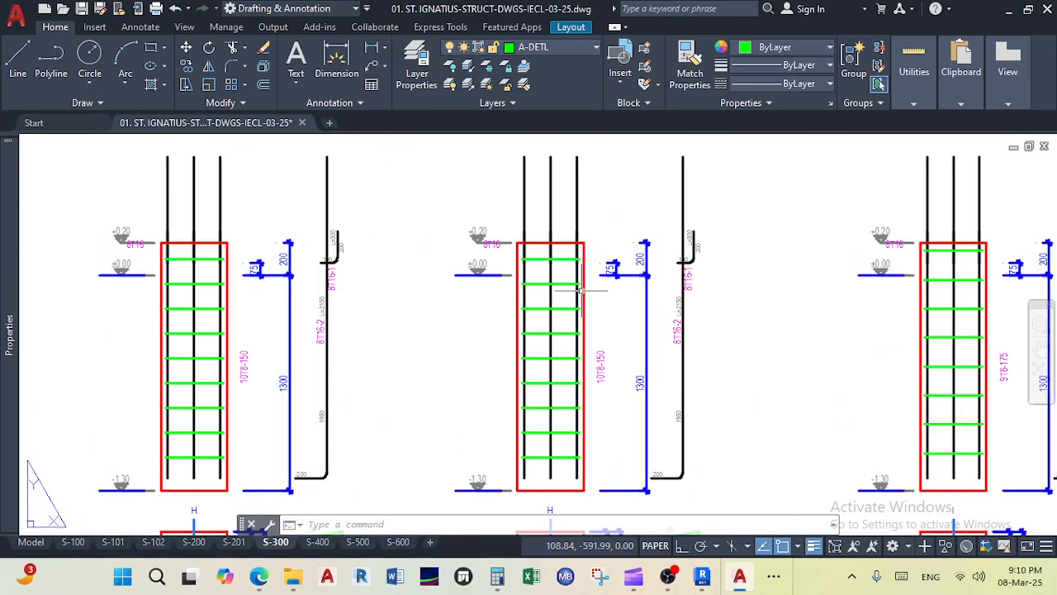
scroll(581, 289, "down", 3)
scroll(588, 240, "up", 5)
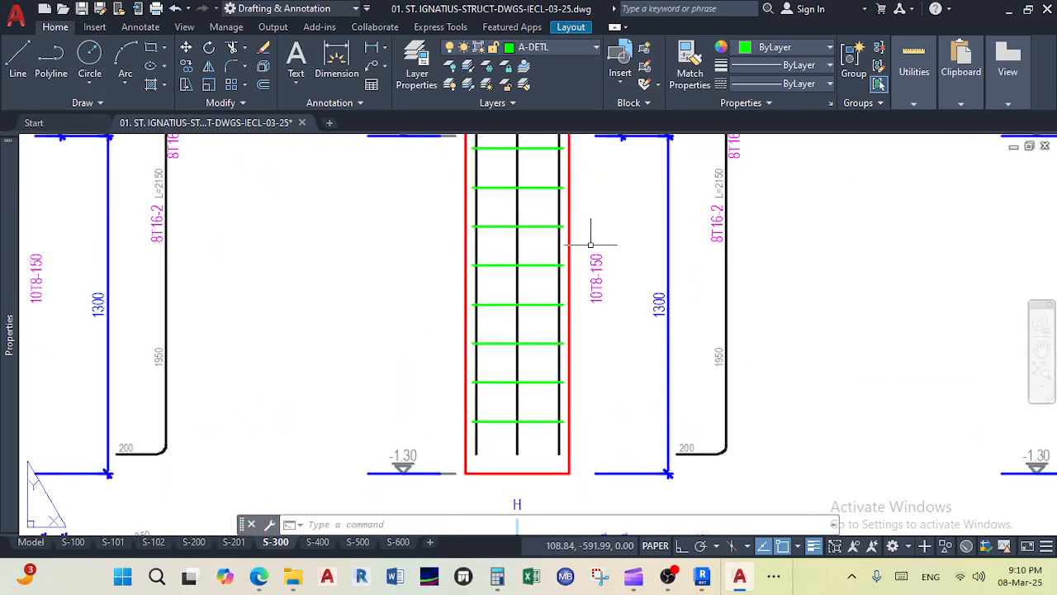
Step: Open layout S-400 and inspect the dimensions and reinforcement labels of the pad footing details
left_click(316, 541)
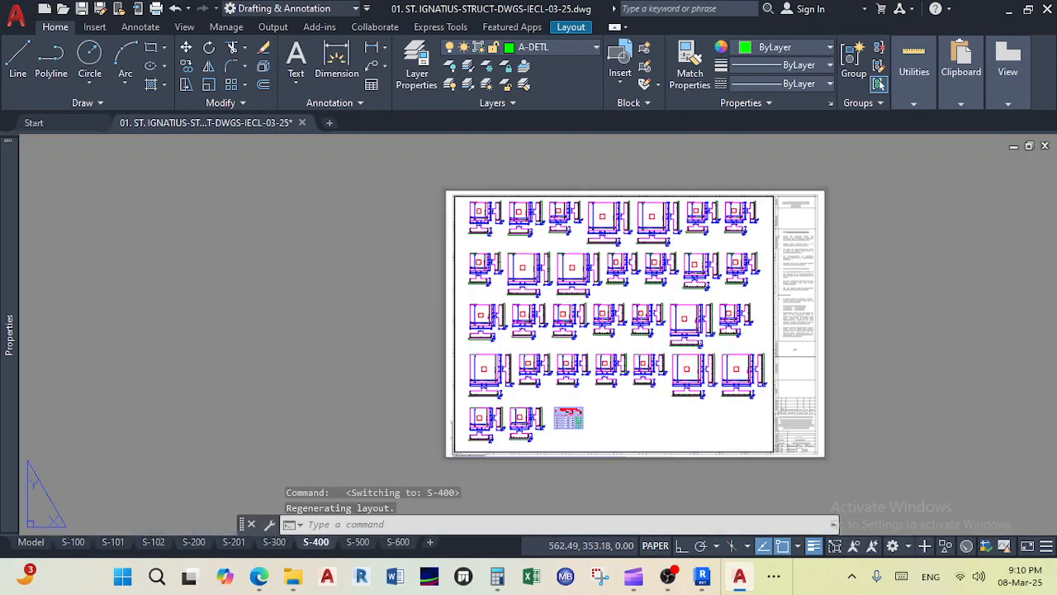
scroll(678, 220, "up", 4)
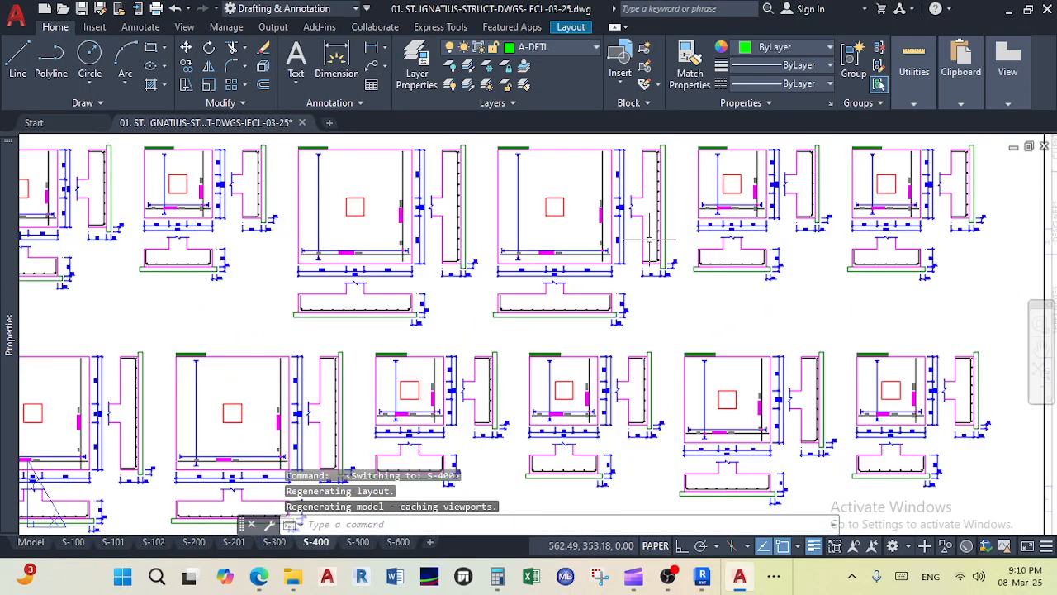
scroll(408, 212, "up", 4)
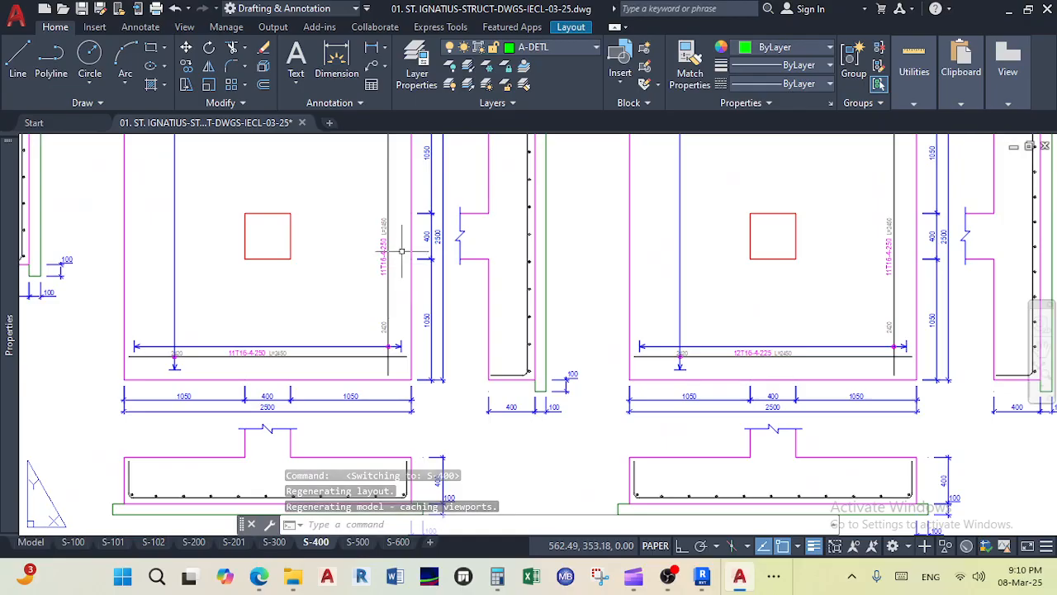
scroll(402, 251, "down", 8)
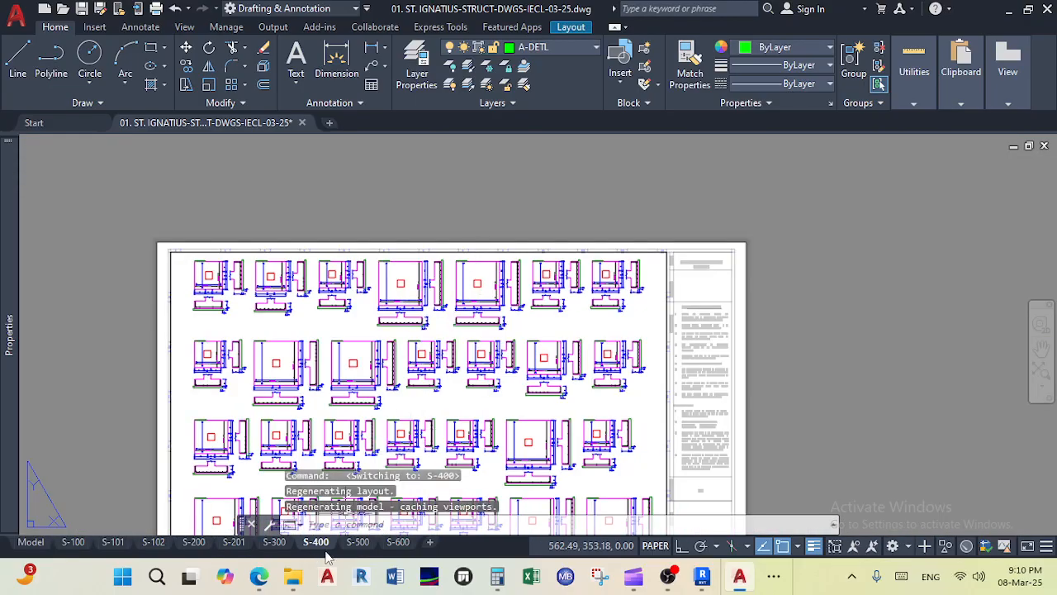
Step: Open layout S-500 and check the project title, sheet title and drawing number in its title block
left_click(356, 544)
scroll(520, 266, "up", 5)
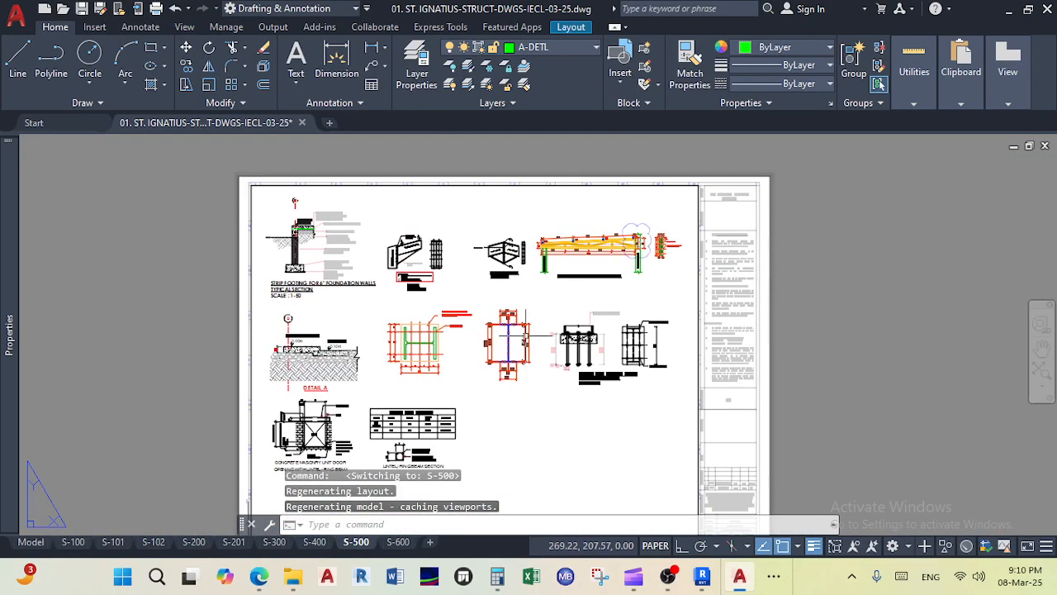
middle_click_drag(526, 416, 491, 248)
scroll(563, 312, "down", 5)
middle_click_drag(673, 417, 632, 279)
scroll(760, 428, "up", 6)
scroll(758, 428, "down", 3)
scroll(730, 426, "up", 3)
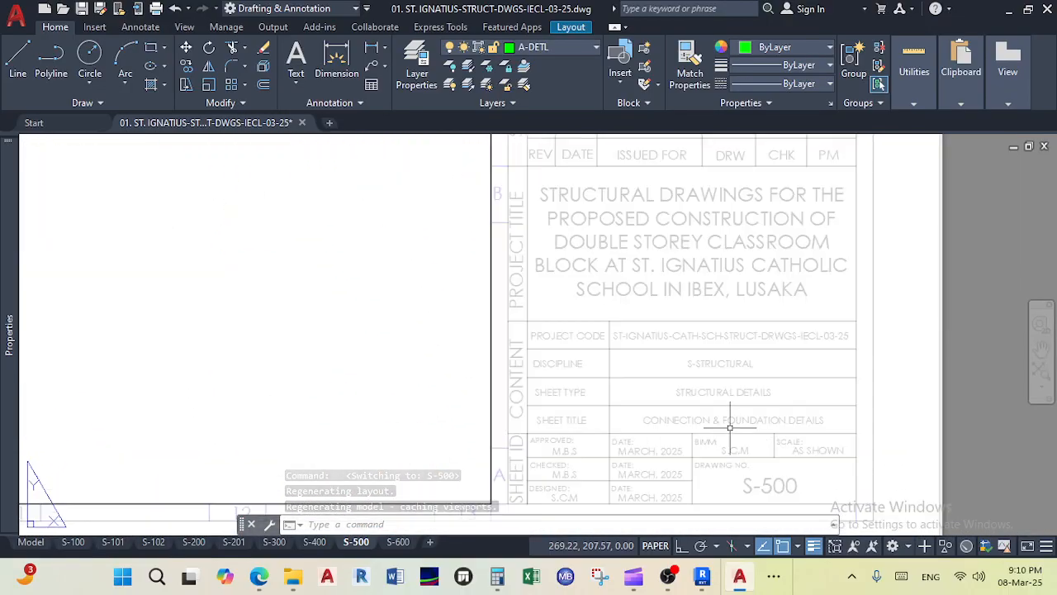
Step: Review the connection and foundation details across sheet S-500, from the strip footing to the stub column section view
scroll(707, 438, "down", 3)
middle_click_drag(472, 331, 688, 402)
scroll(413, 353, "down", 2)
middle_click_drag(413, 353, 470, 373)
scroll(410, 259, "up", 6)
scroll(629, 316, "down", 2)
middle_click_drag(622, 318, 581, 256)
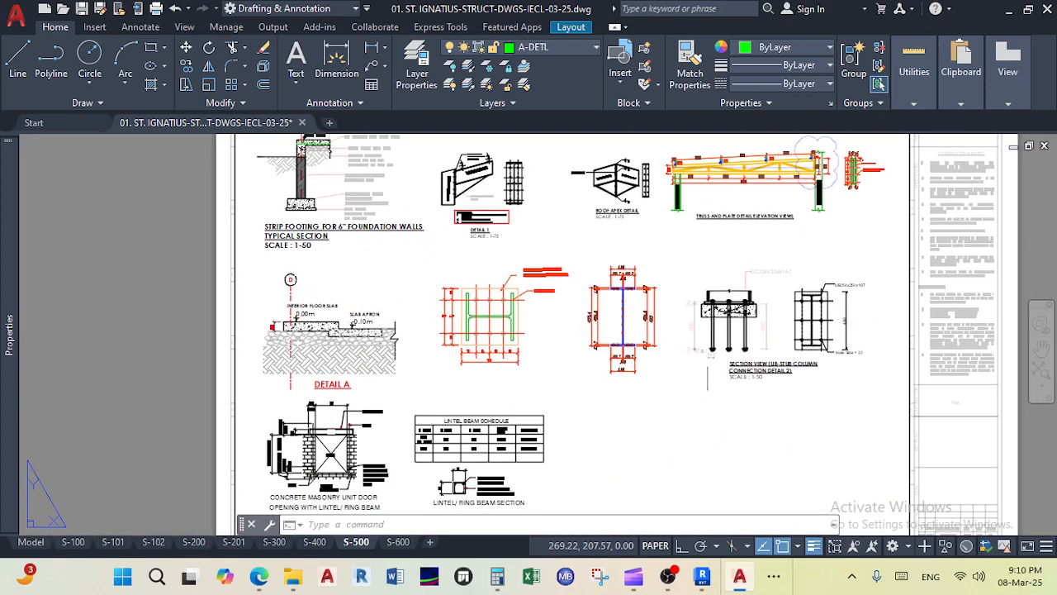
Step: Open layout S-600, examine its 3D views of the structural model, and minimize AutoCAD to the desktop
left_click(397, 542)
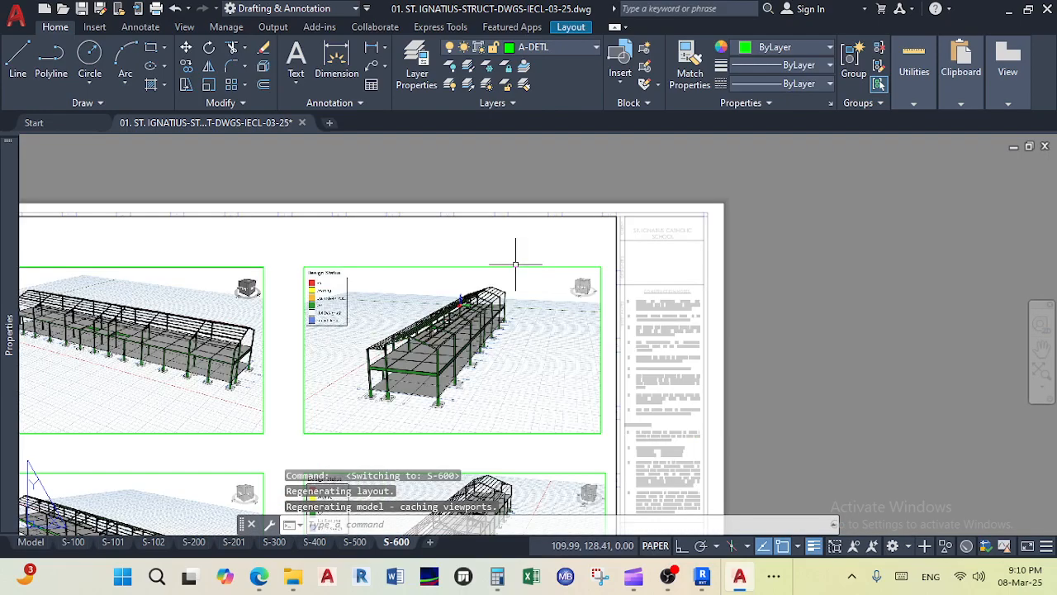
scroll(515, 265, "up", 5)
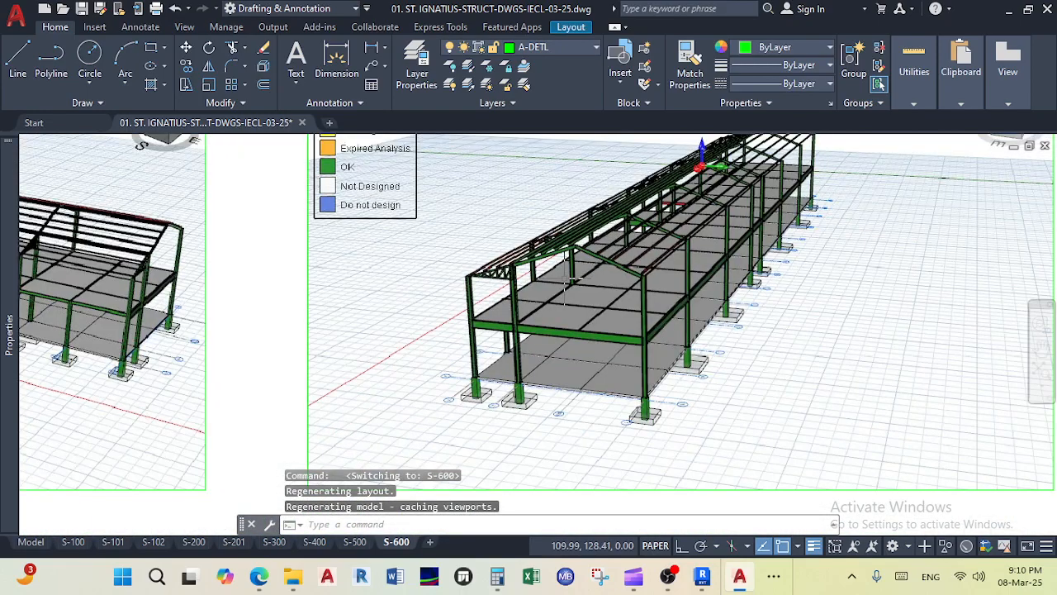
scroll(569, 281, "down", 5)
scroll(468, 278, "up", 5)
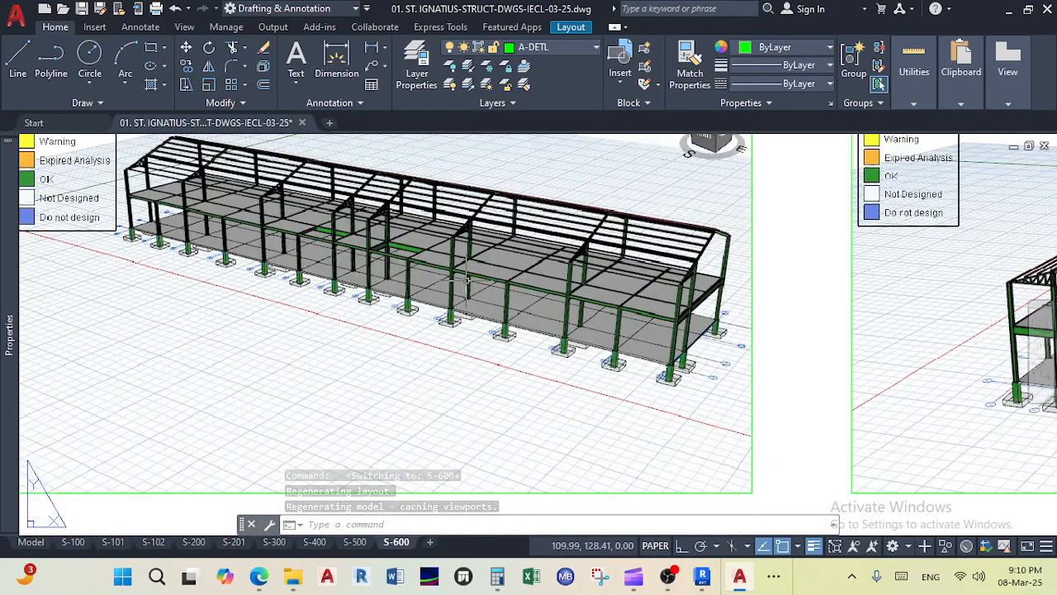
scroll(424, 298, "down", 5)
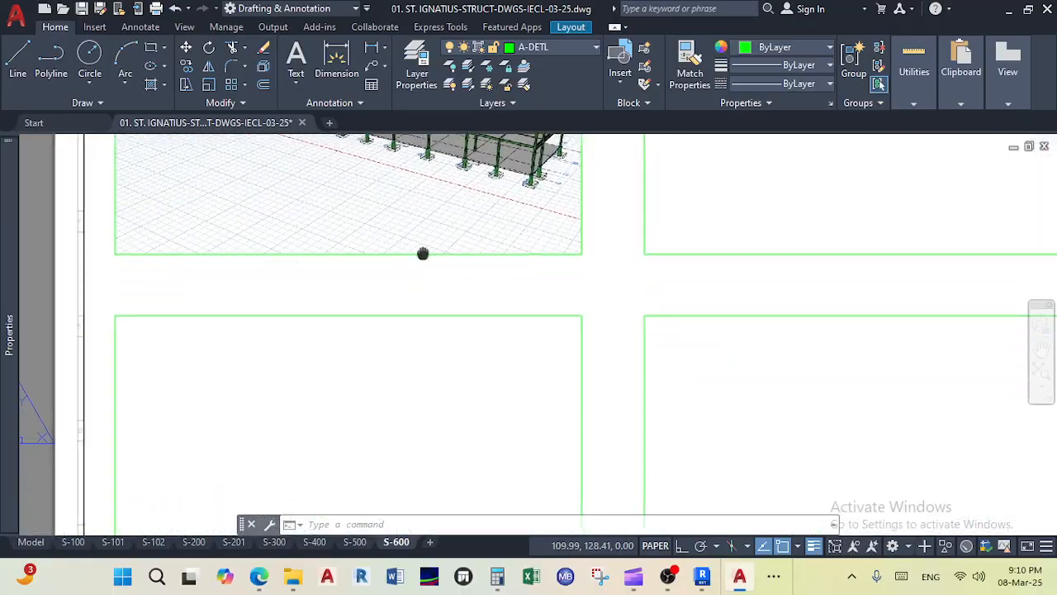
middle_click_drag(423, 253, 367, 314)
scroll(445, 382, "up", 5)
scroll(488, 323, "down", 5)
middle_click_drag(493, 330, 336, 289)
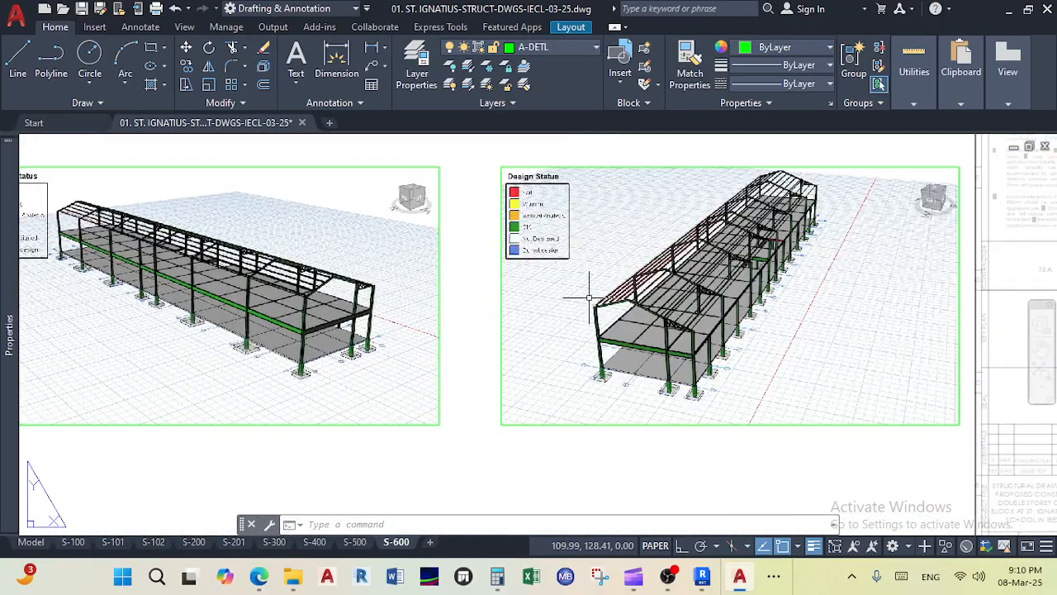
scroll(632, 293, "up", 5)
scroll(673, 297, "down", 3)
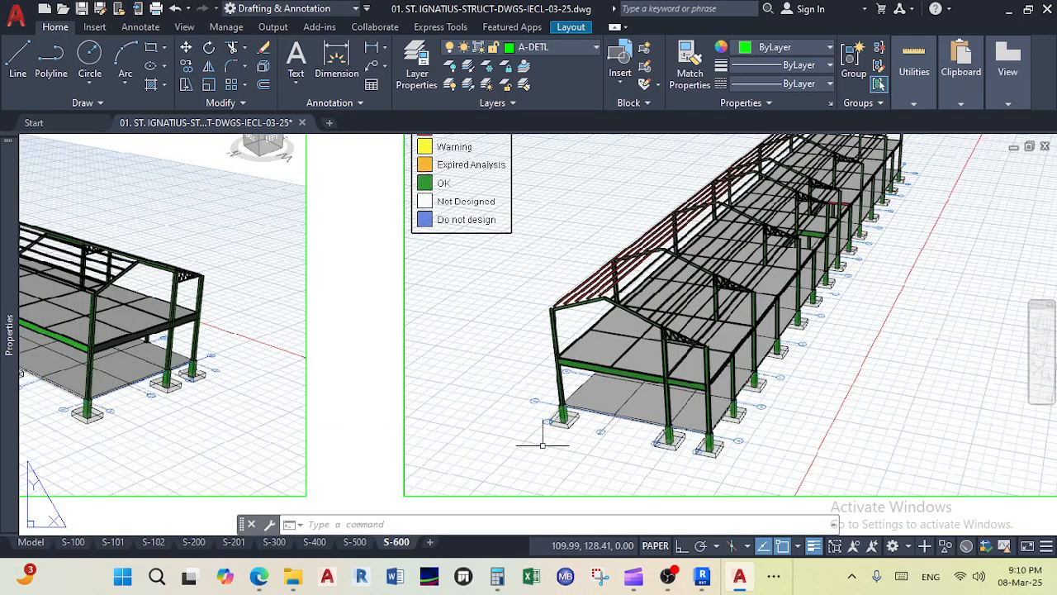
left_click(1000, 20)
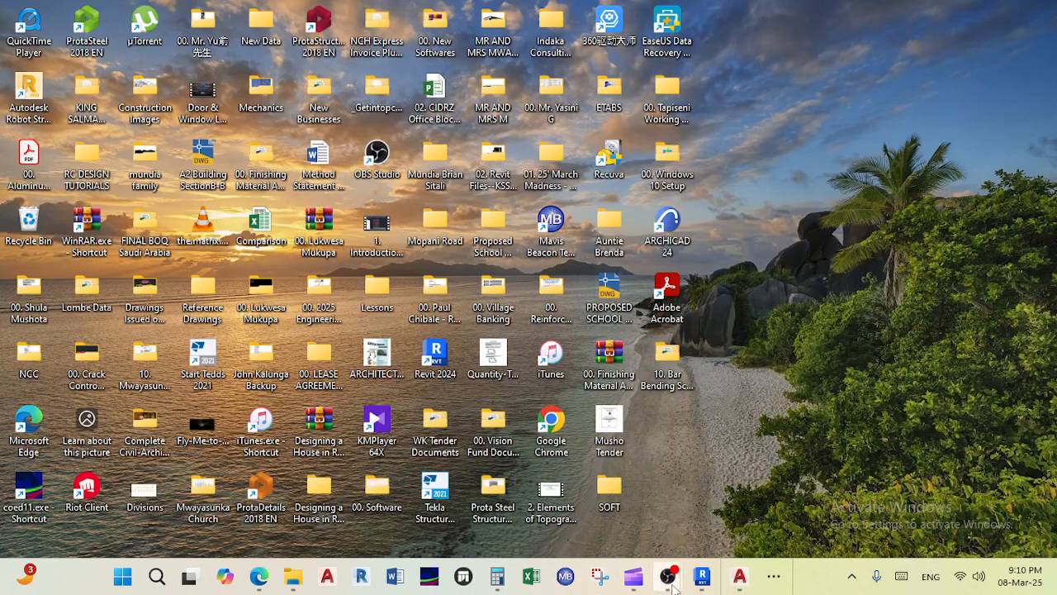
Step: Switch to the St. Ignatius School model in Revit, open its 3D view and examine the end frame's rafters at the roof apex
left_click(703, 579)
scroll(576, 359, "down", 3)
middle_click_drag(556, 374, 682, 362)
scroll(682, 361, "down", 2)
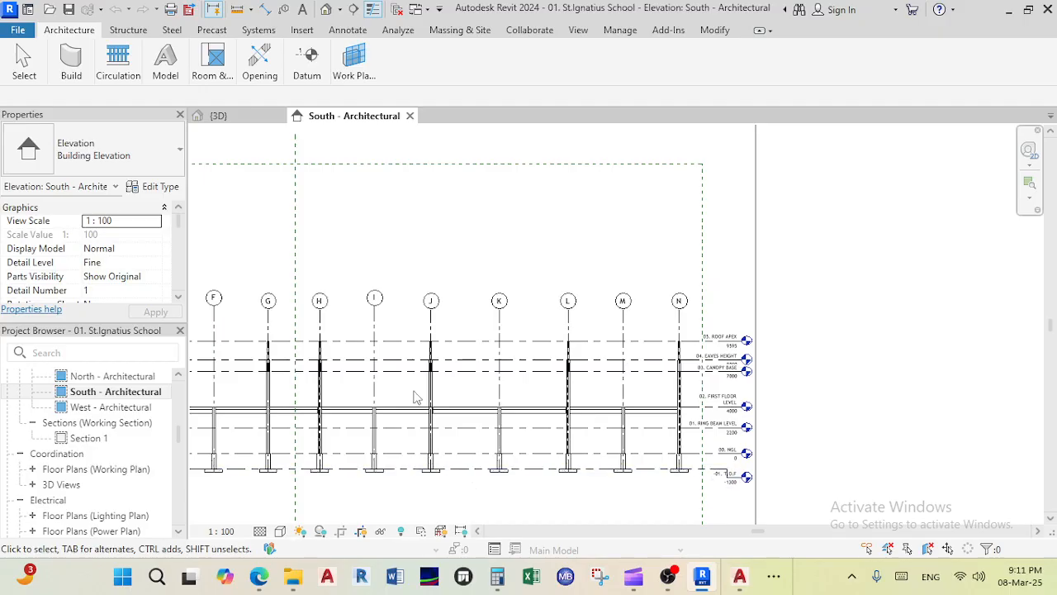
left_click(245, 120)
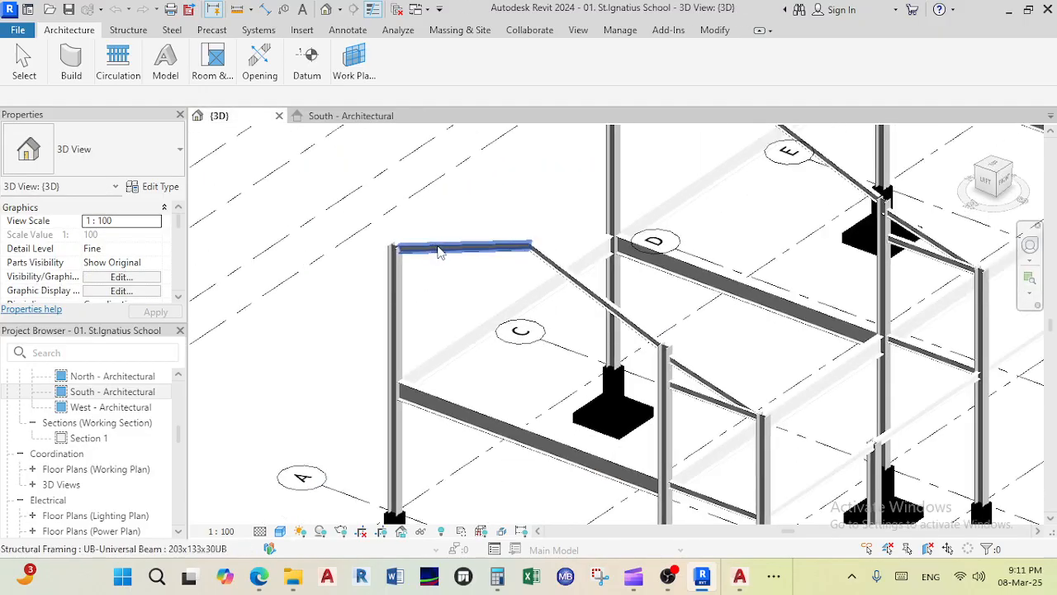
scroll(557, 239, "up", 3)
scroll(561, 234, "down", 2)
middle_click_drag(564, 237, 598, 255)
scroll(567, 263, "up", 3)
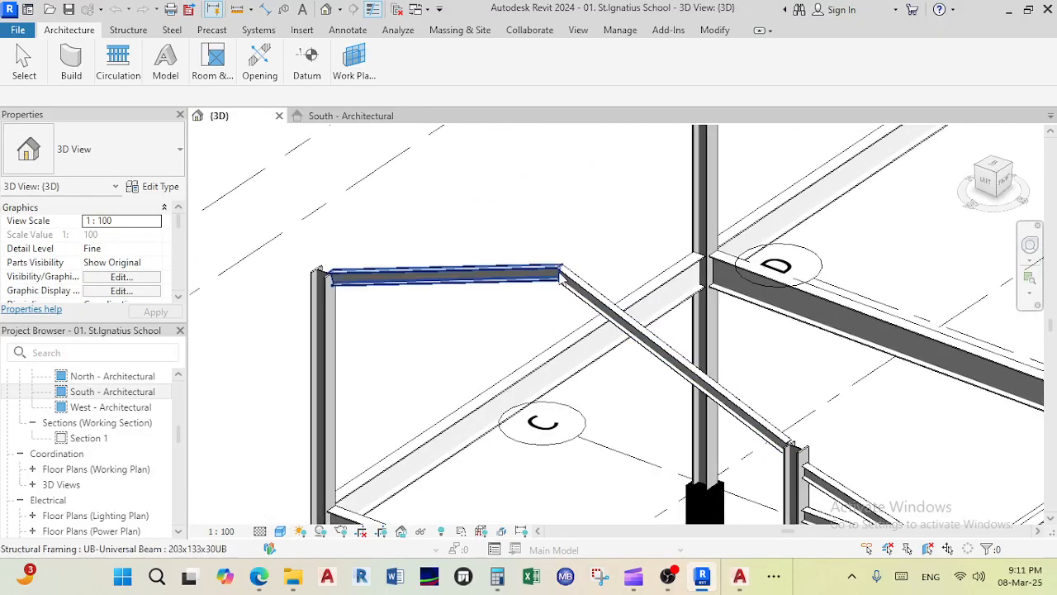
scroll(562, 265, "up", 1)
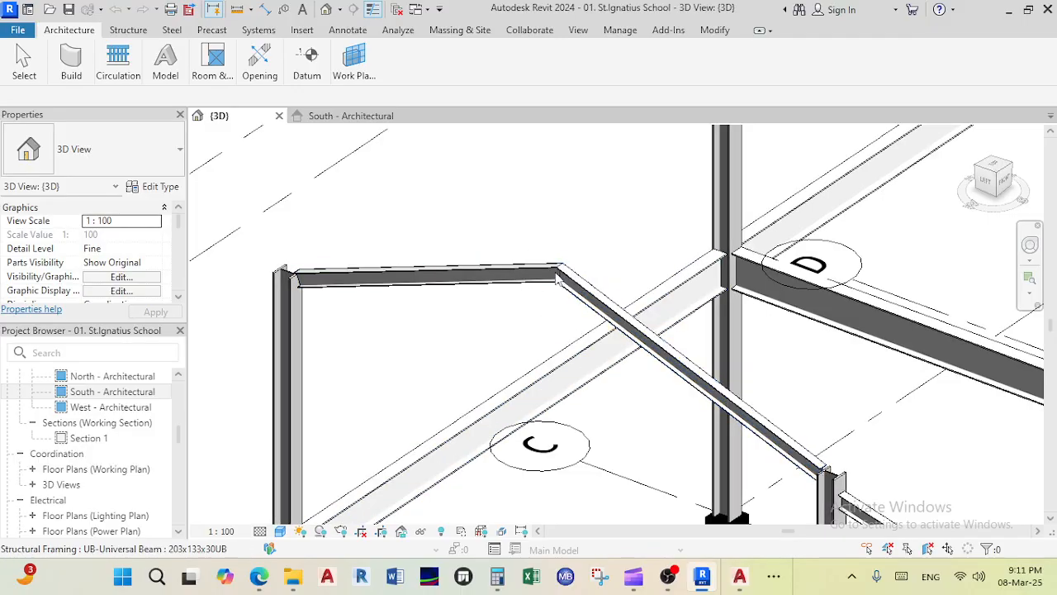
Step: Switch to the AutoCAD structural drawing, open model space and examine the Roof Apex Detail with its end plate
left_click(780, 581)
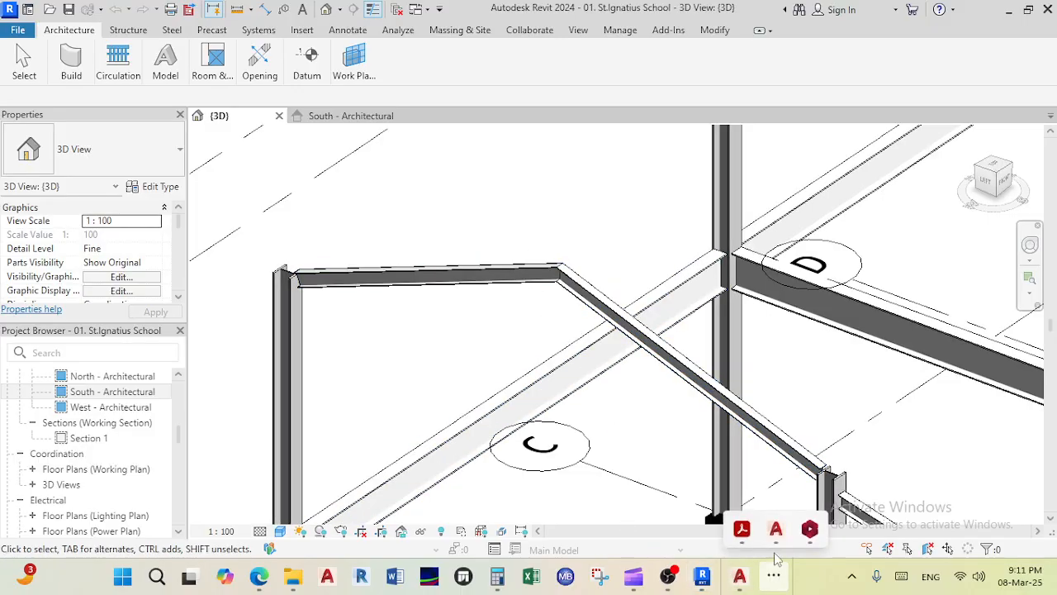
left_click(776, 529)
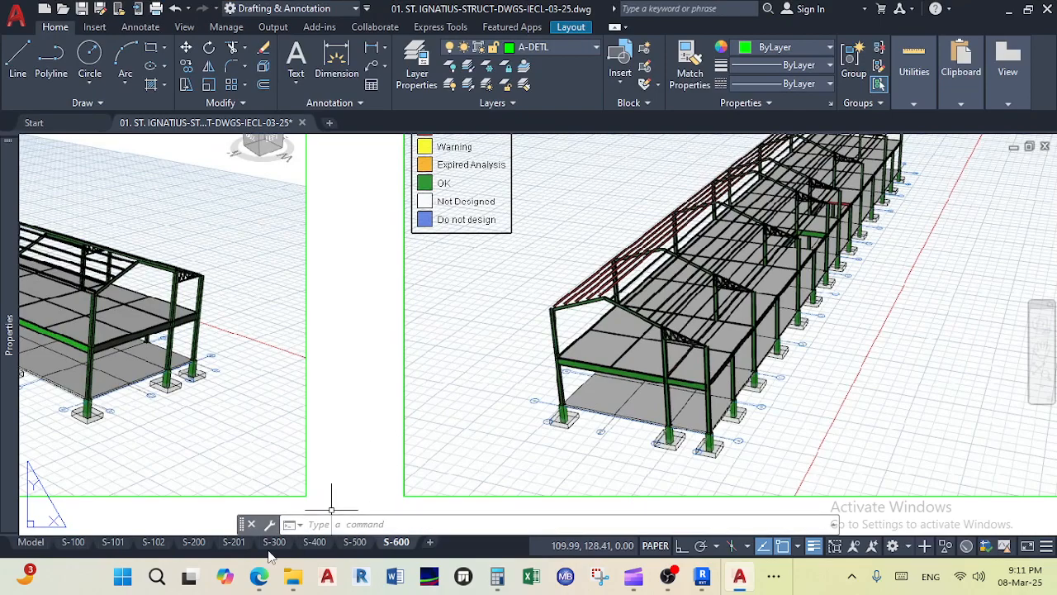
left_click(36, 534)
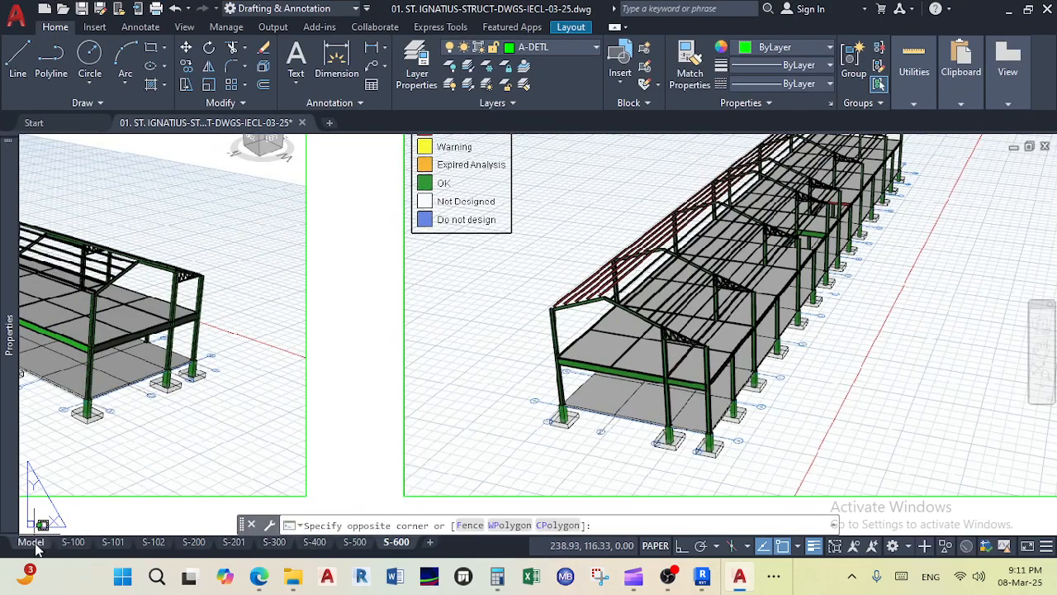
left_click(33, 543)
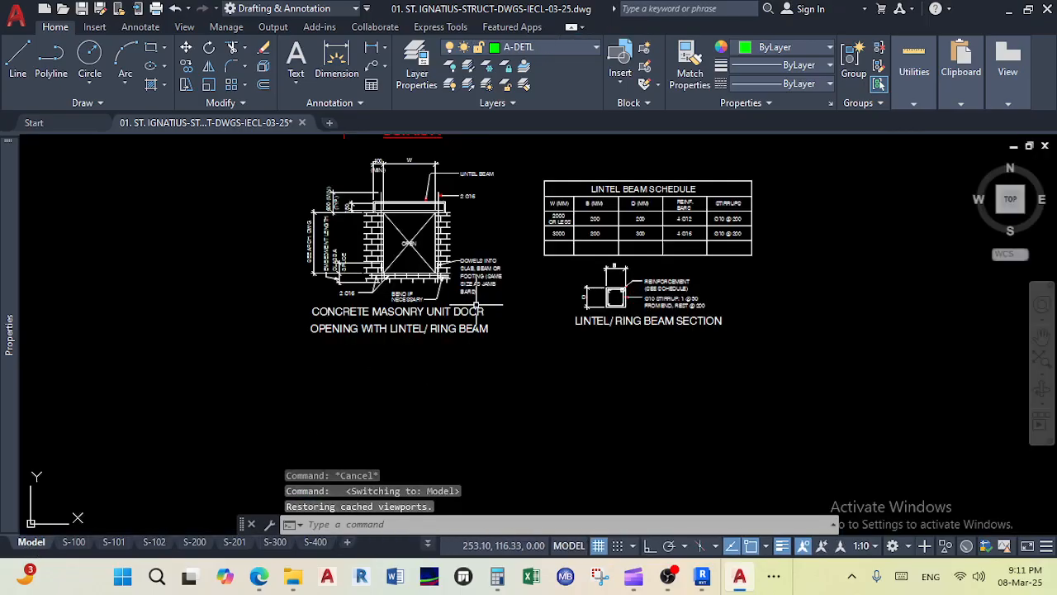
scroll(476, 304, "down", 10)
scroll(538, 263, "up", 2)
scroll(533, 187, "up", 6)
scroll(549, 271, "up", 4)
middle_click_drag(454, 313, 460, 318)
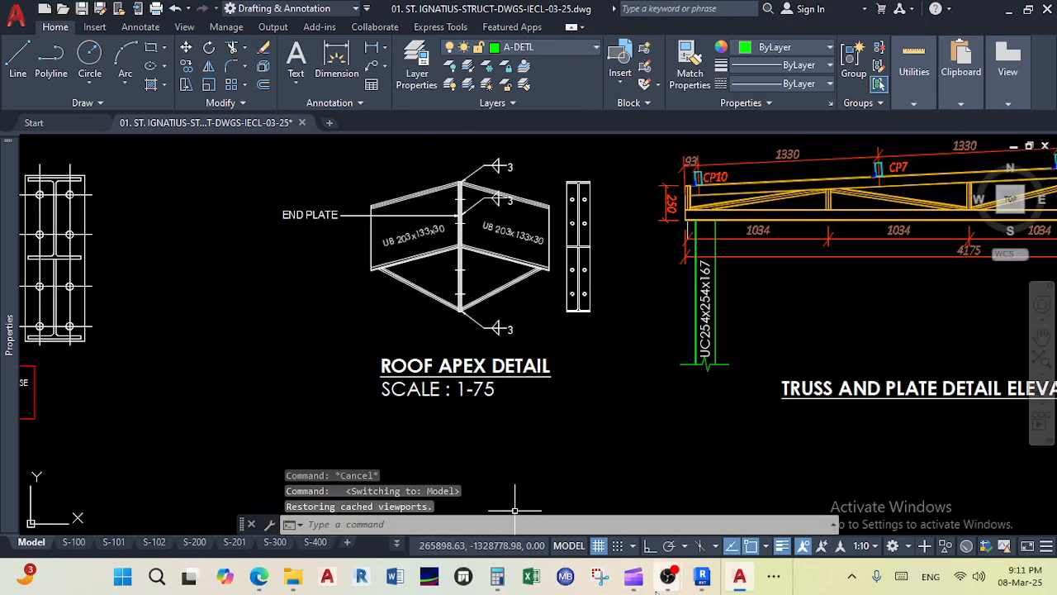
Step: Return to the Revit 3D view, bring the steel connection tools into reach and restore the window to a smaller size
left_click(1003, 13)
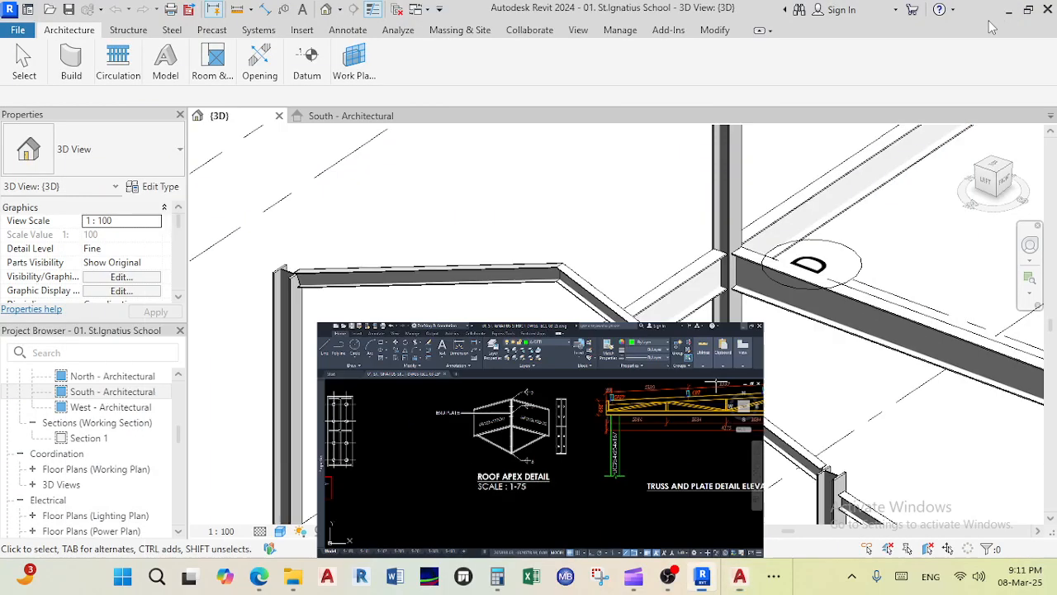
scroll(430, 224, "down", 2)
middle_click_drag(434, 221, 427, 185)
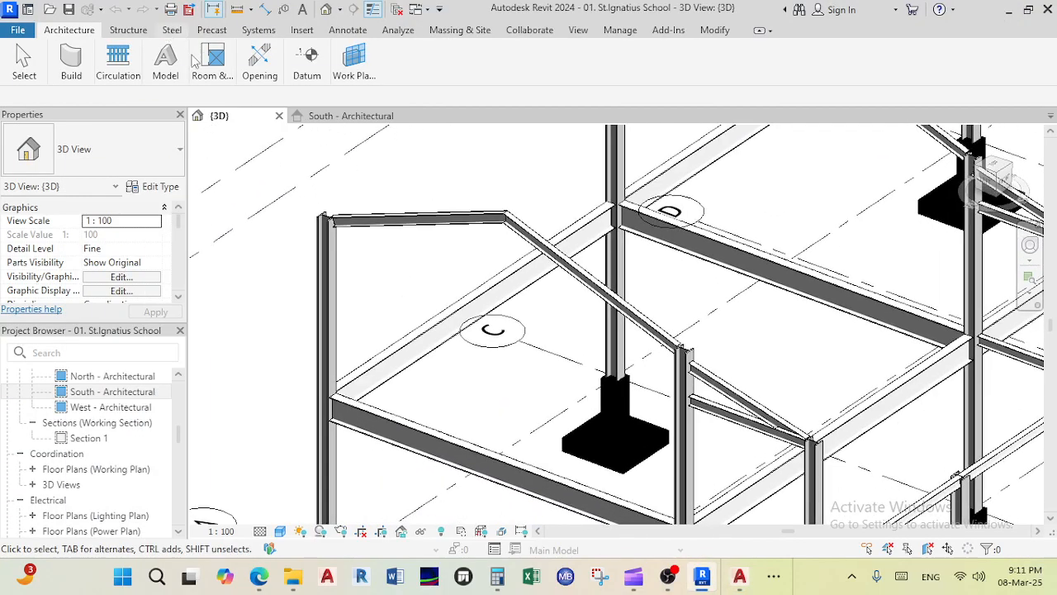
left_click(172, 30)
mouse_move(70, 62)
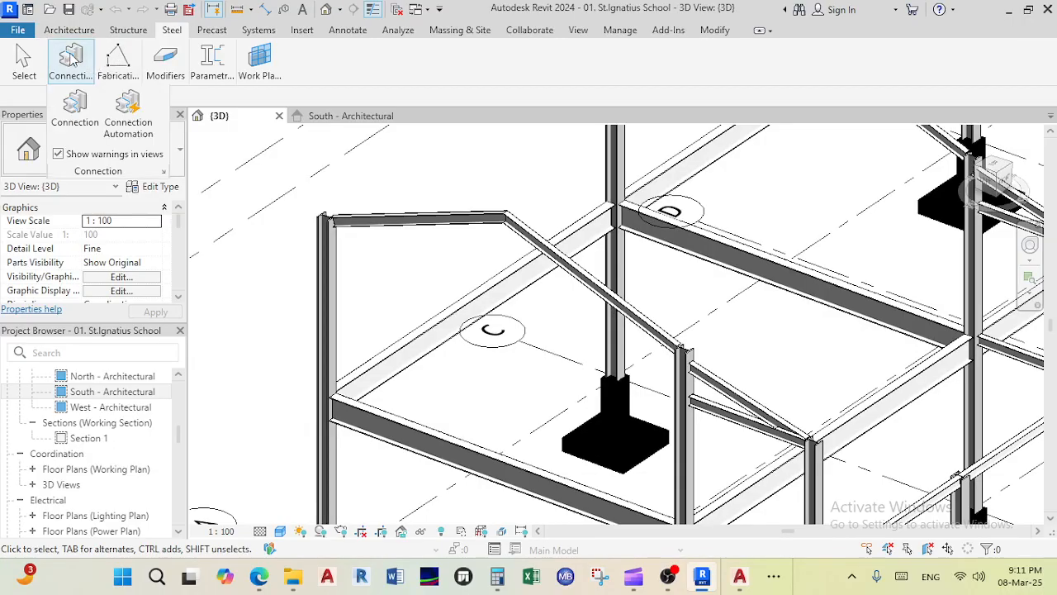
left_click(1029, 9)
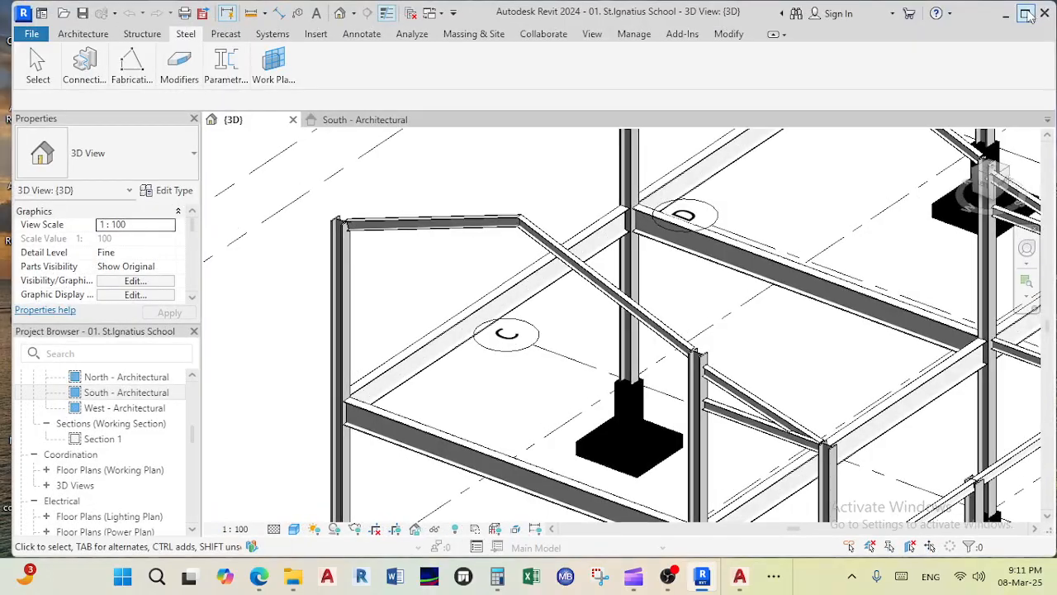
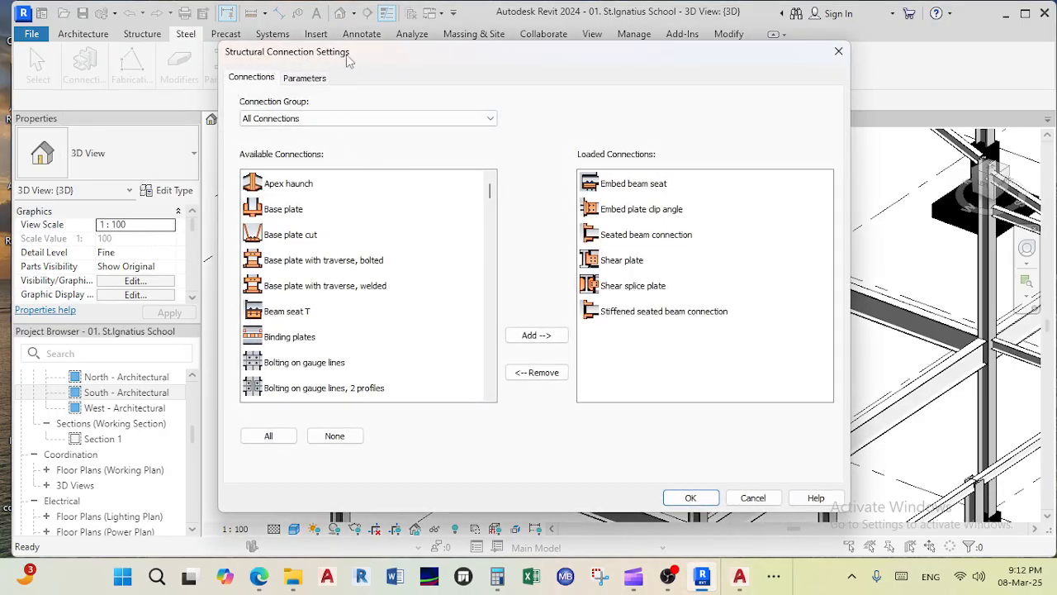
Step: Load all available connections into the project through the Structural Connection Settings
left_click(305, 79)
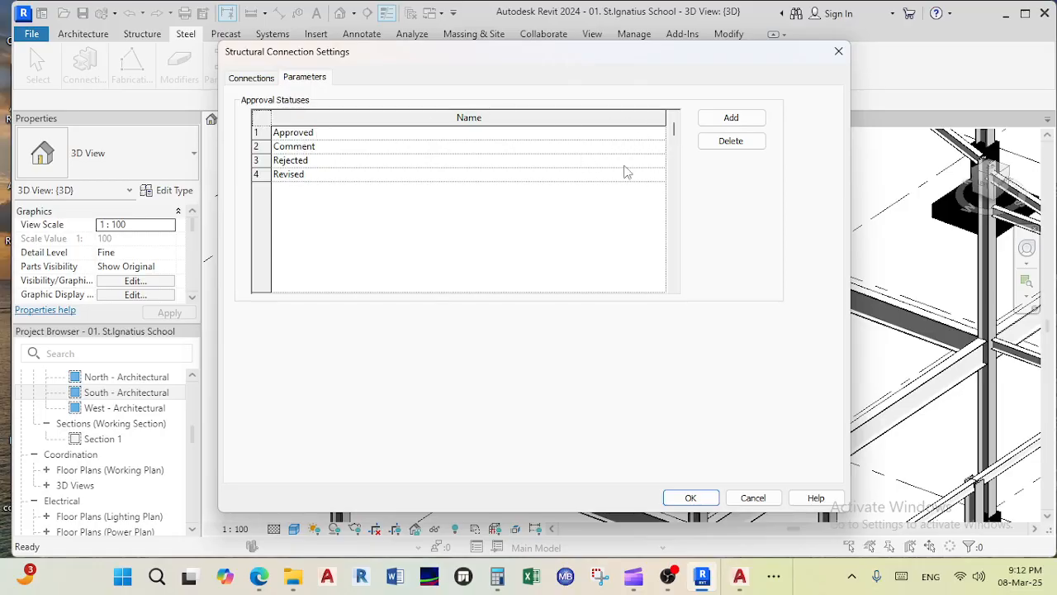
left_click(253, 81)
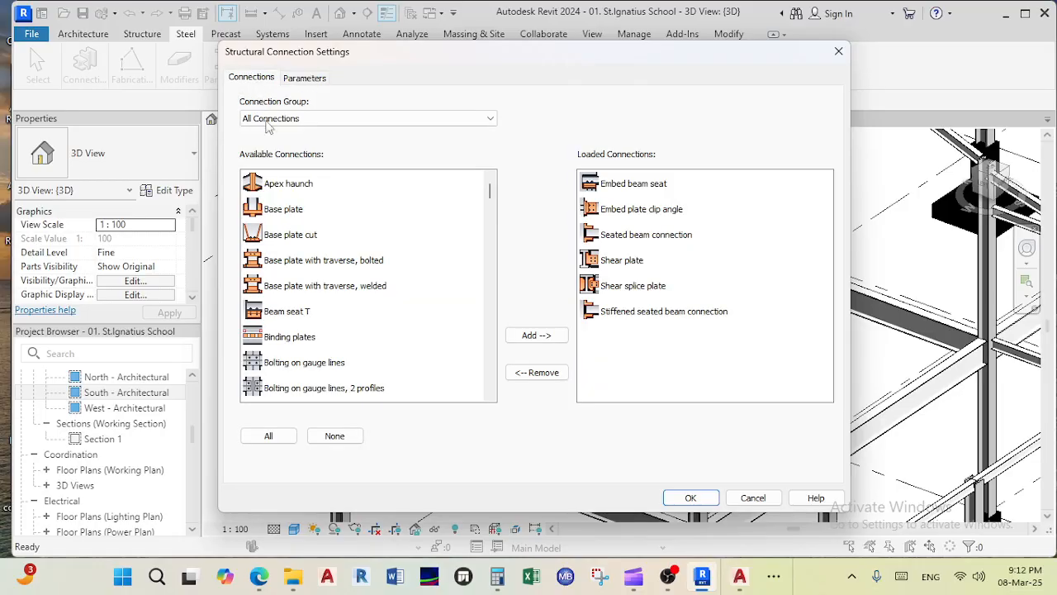
left_click(298, 188)
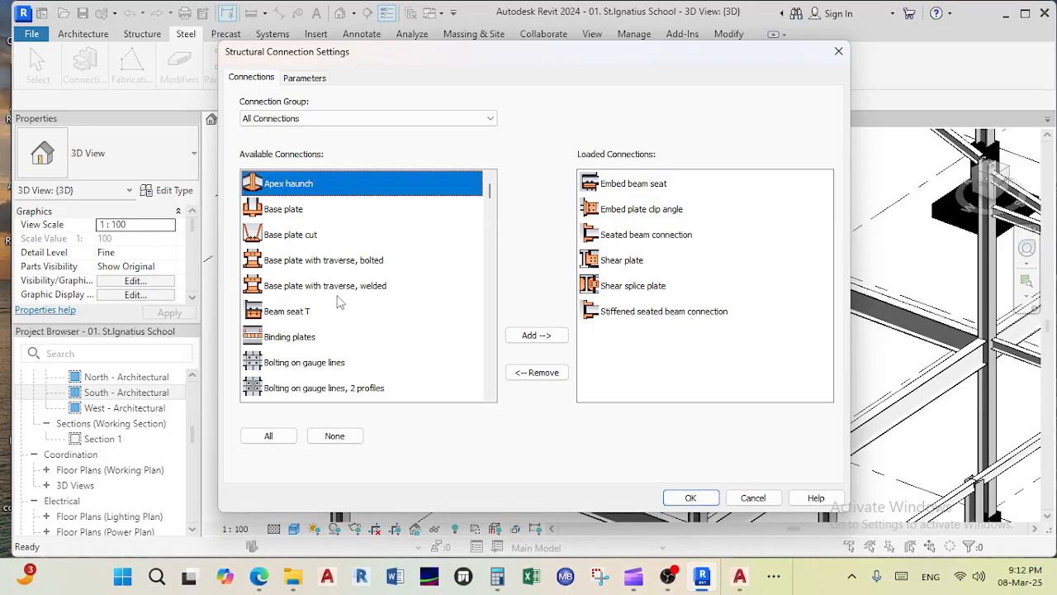
scroll(337, 302, "down", 12)
scroll(331, 322, "up", 5)
left_click(269, 435)
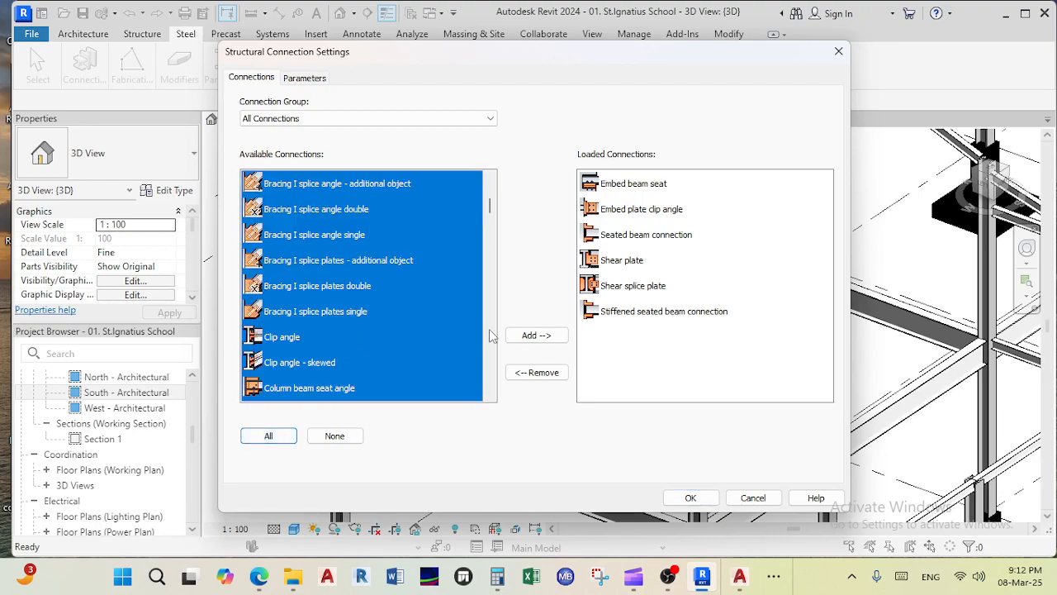
left_click(537, 336)
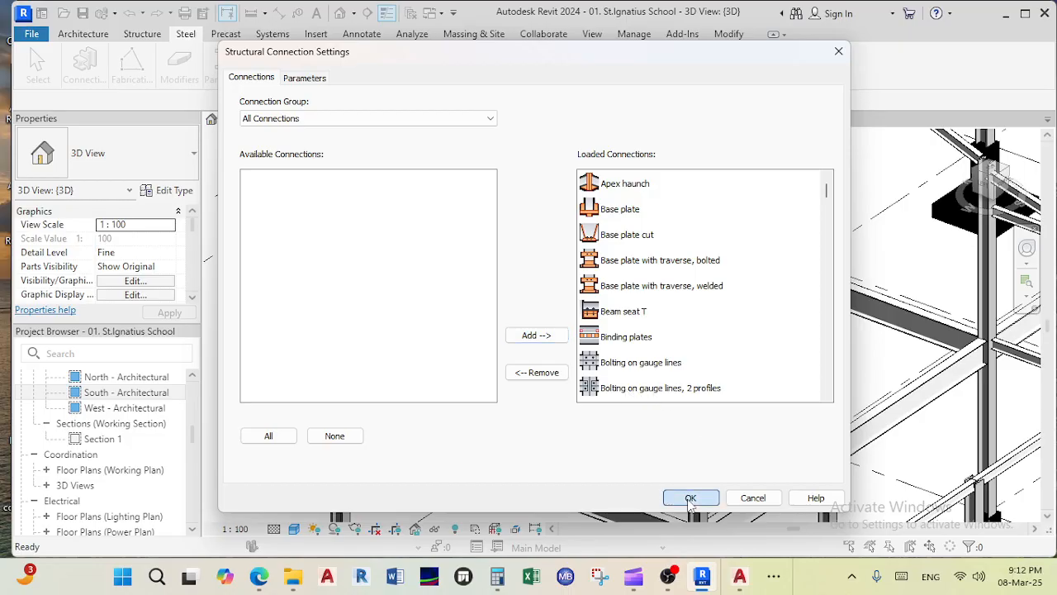
left_click(691, 497)
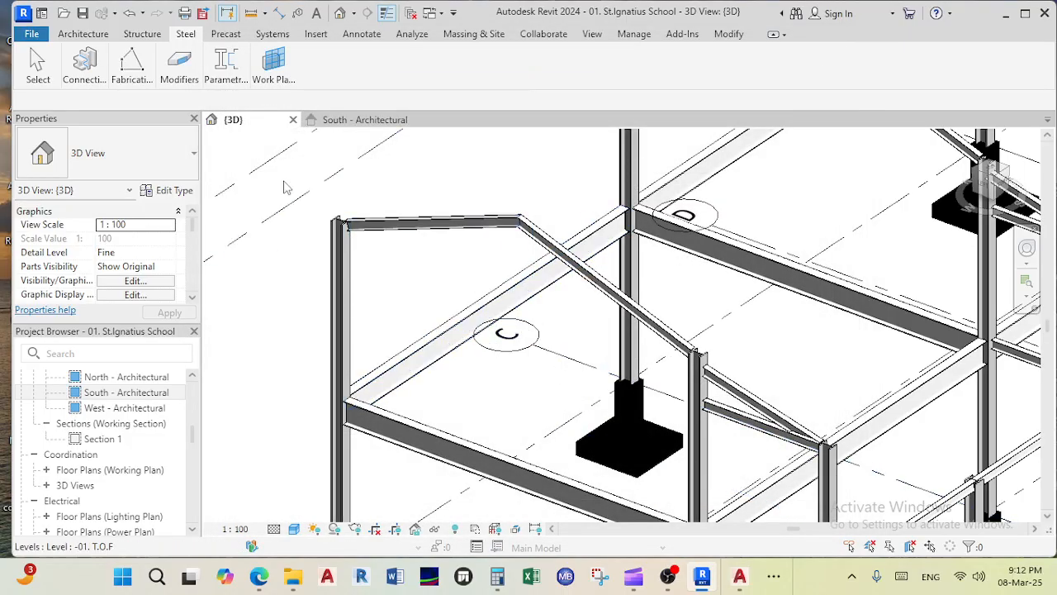
Step: Add a structural connection between the two 203x133x30UB rafters that meet at the end frame's apex
middle_click_drag(496, 234, 524, 255)
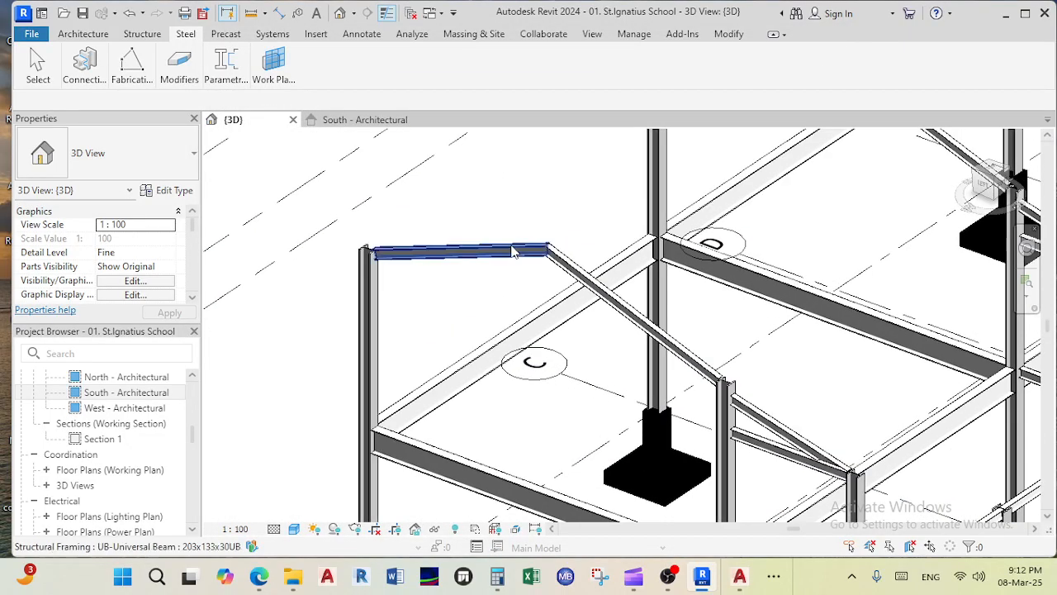
scroll(523, 255, "up", 2)
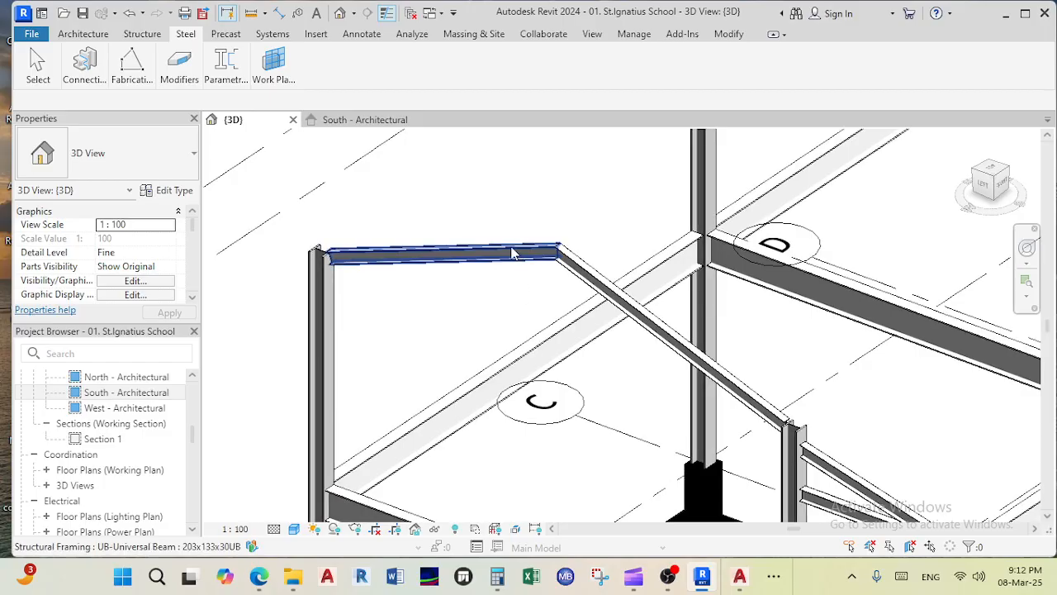
left_click(512, 252)
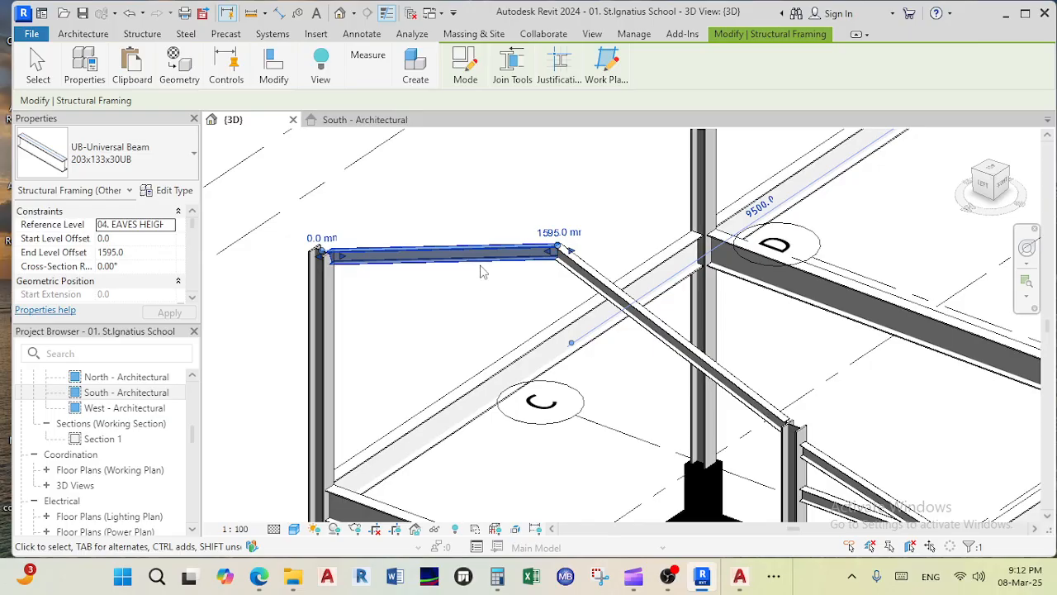
left_click(569, 264, "ctrl")
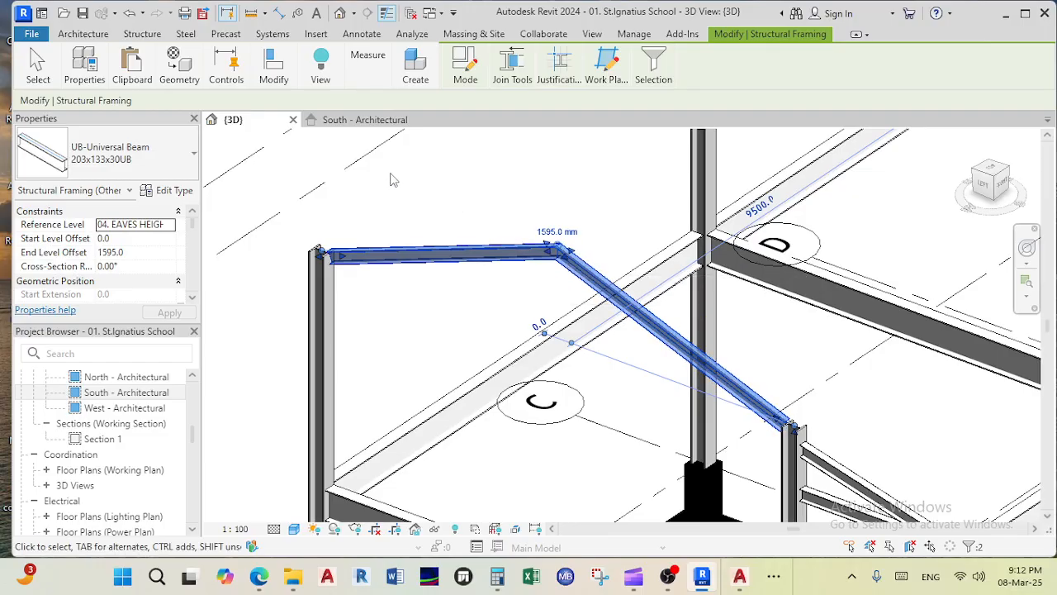
left_click(184, 35)
left_click(120, 79)
mouse_move(85, 70)
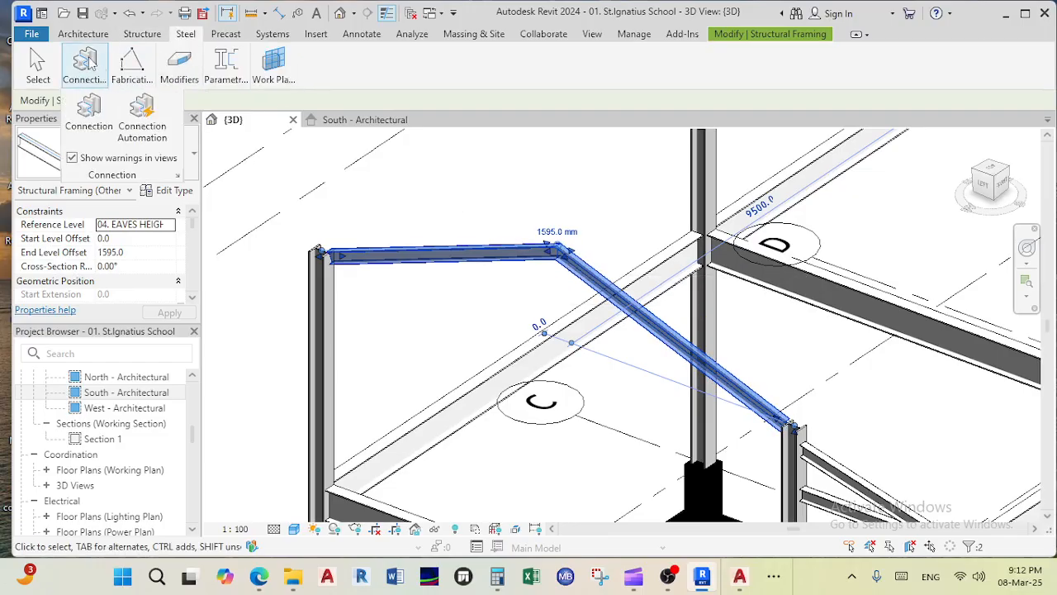
left_click(90, 130)
Step: Change the connection at the rafter apex to the Apex haunch type
scroll(605, 262, "up", 2)
scroll(512, 254, "up", 3)
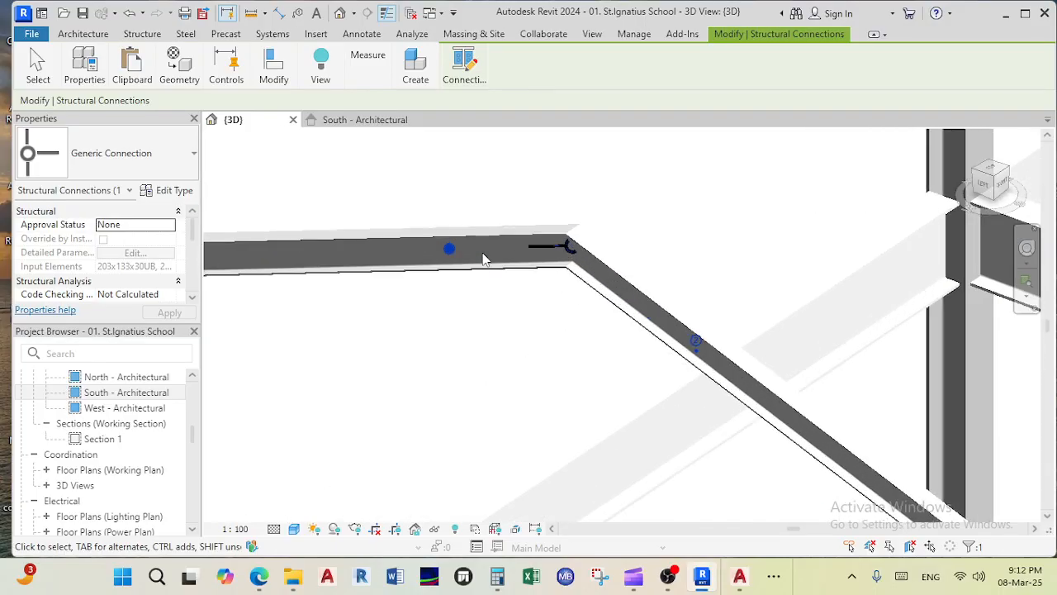
scroll(456, 285, "up", 2)
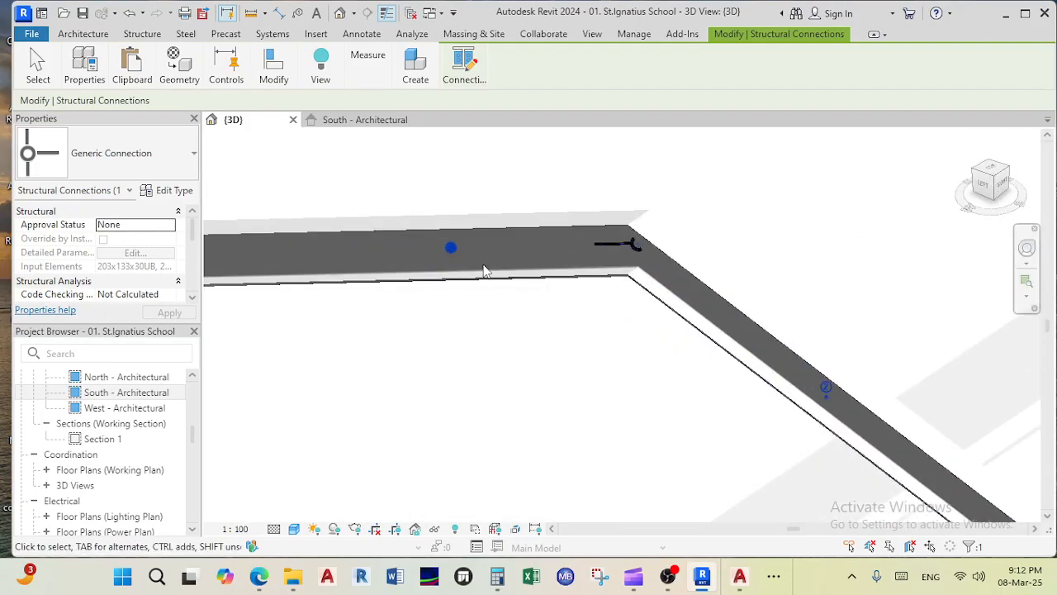
scroll(648, 262, "down", 5)
middle_click_drag(625, 229, 602, 177)
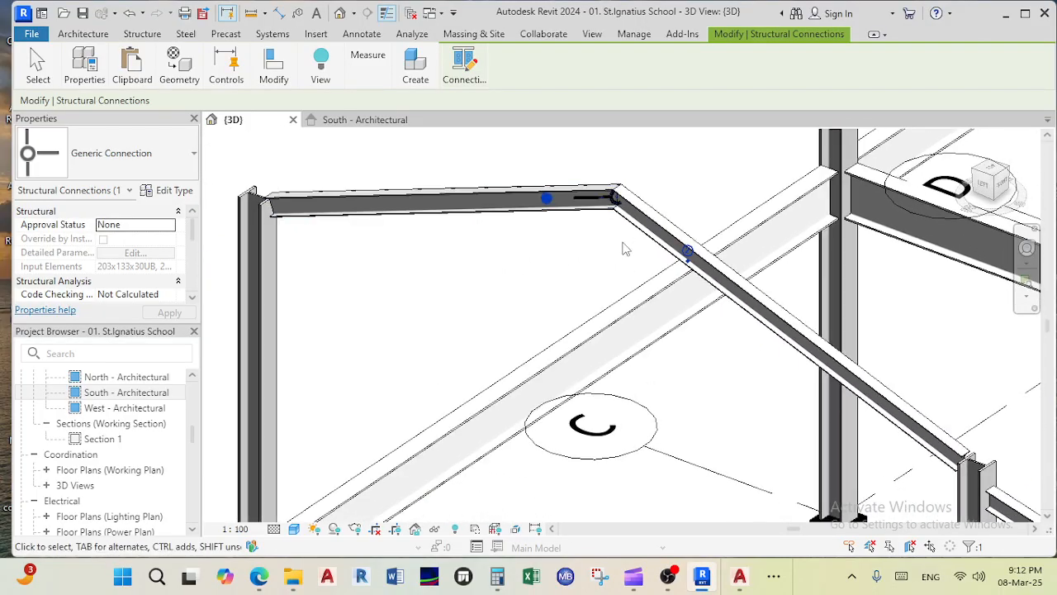
scroll(626, 252, "down", 1)
middle_click_drag(626, 255, 604, 290)
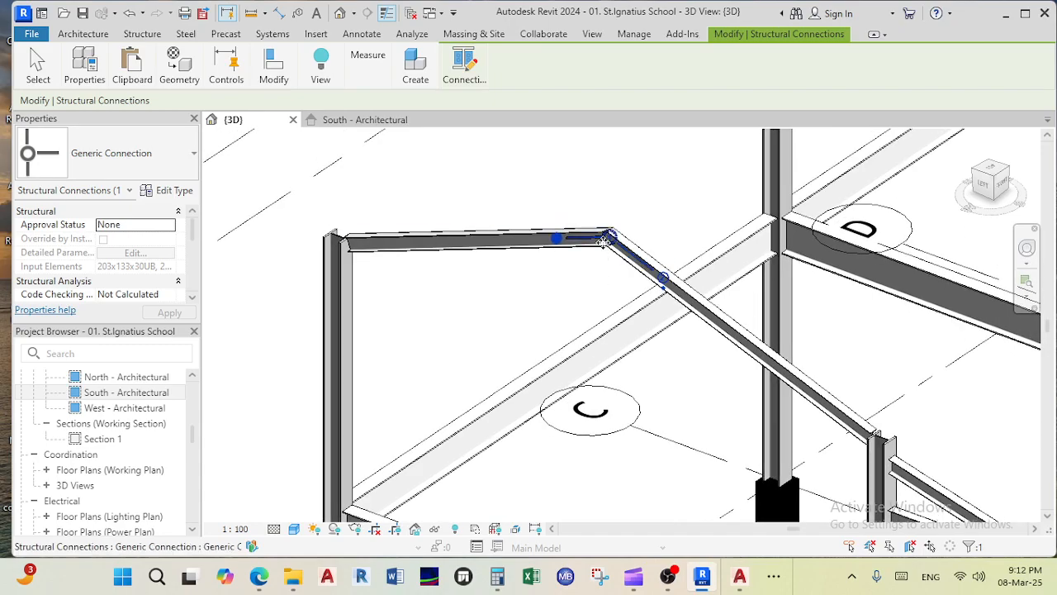
scroll(609, 241, "up", 2)
scroll(649, 276, "down", 3)
scroll(656, 289, "up", 3)
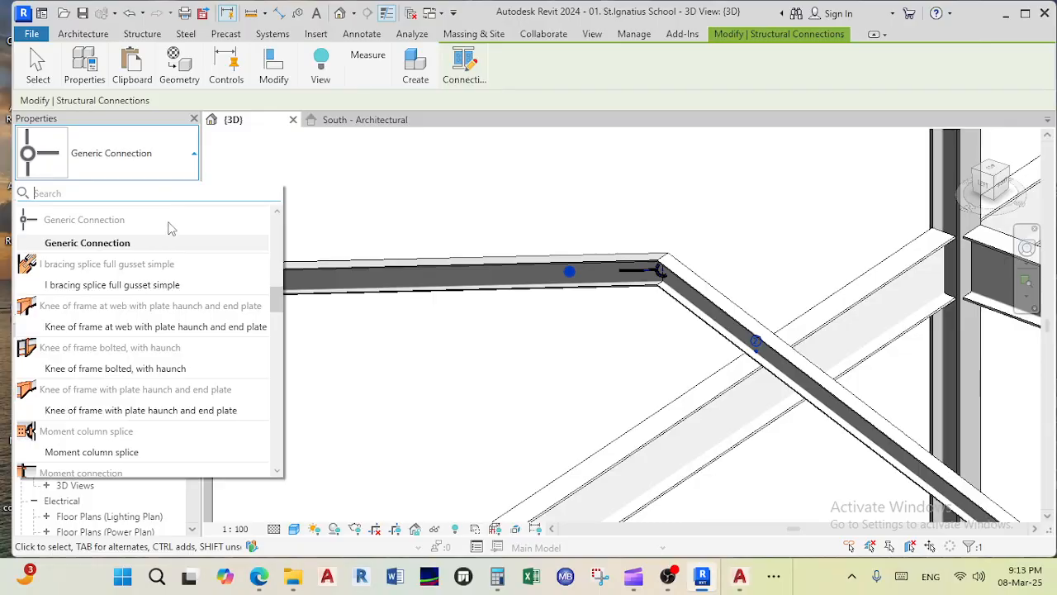
scroll(120, 314, "up", 2)
scroll(119, 313, "up", 10)
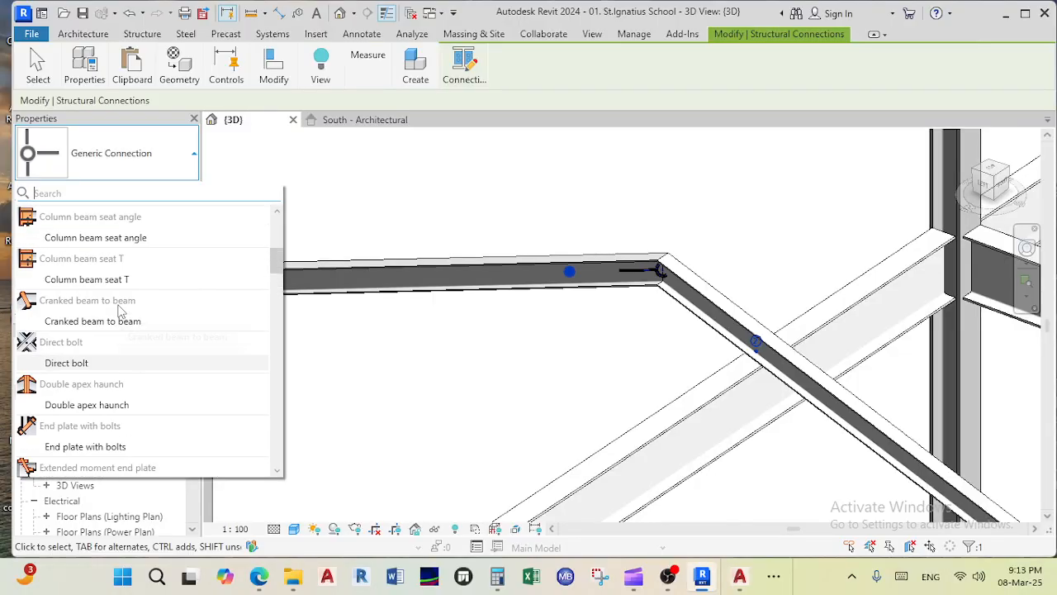
left_click(79, 239)
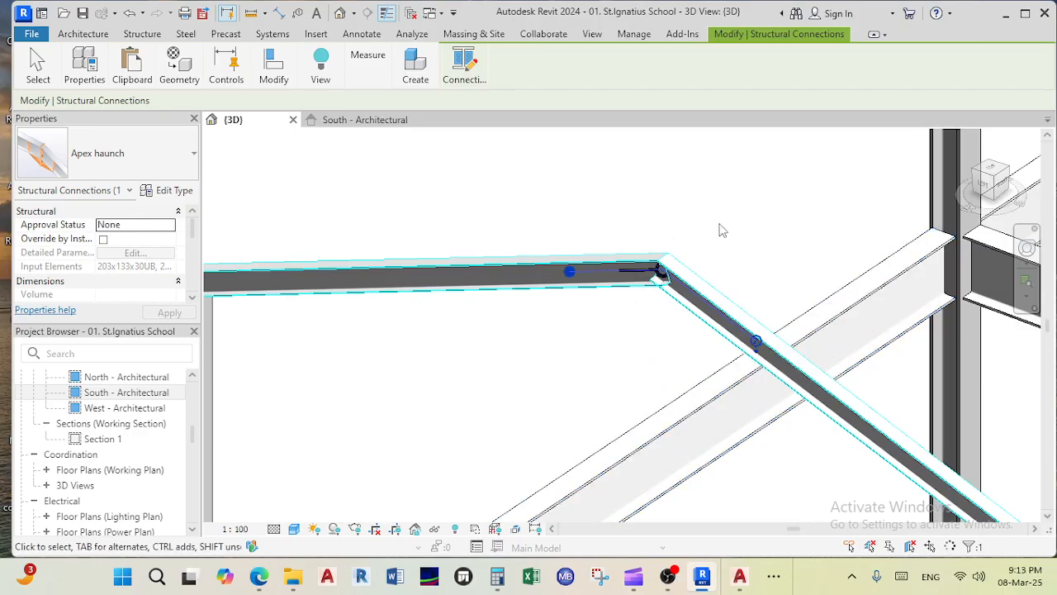
Step: Set the 3D view's detail level to Fine, deselect the connection and inspect the haunch plates and bolts at the apex
scroll(721, 229, "down", 2)
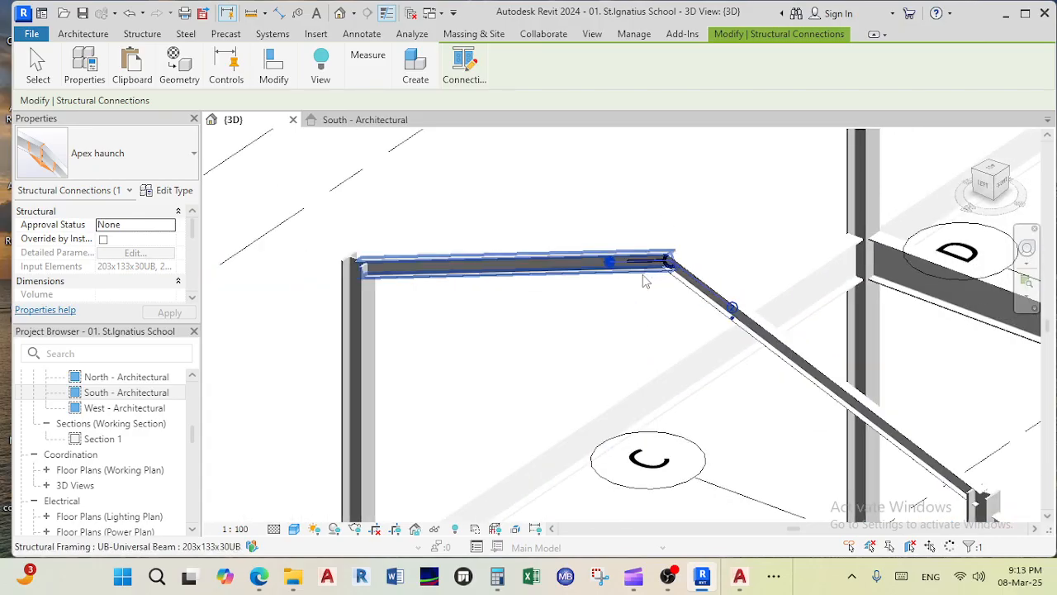
left_click(273, 529)
left_click(298, 507)
left_click(519, 306)
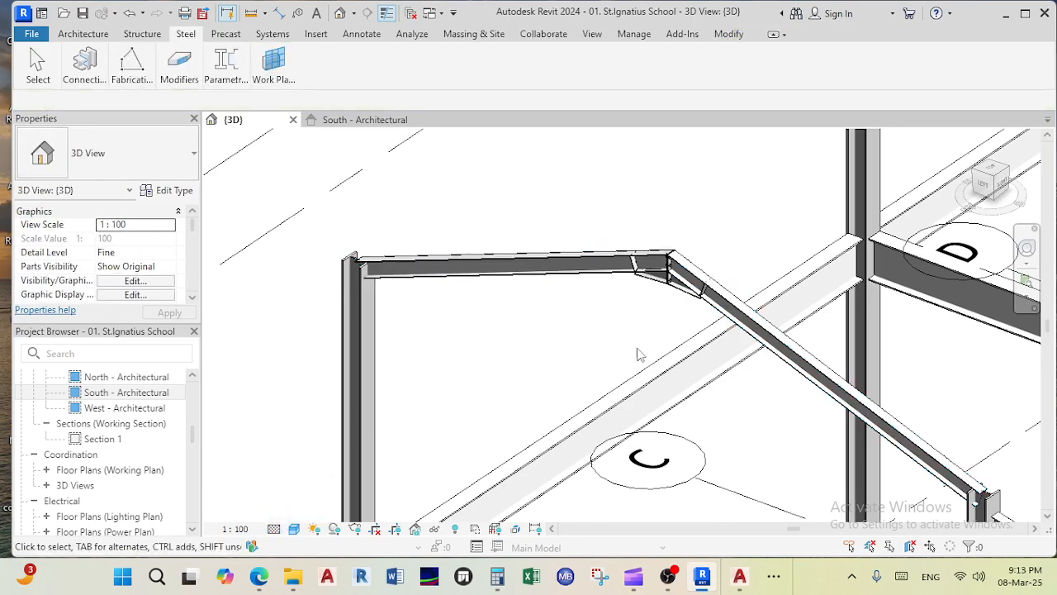
scroll(644, 347, "up", 3)
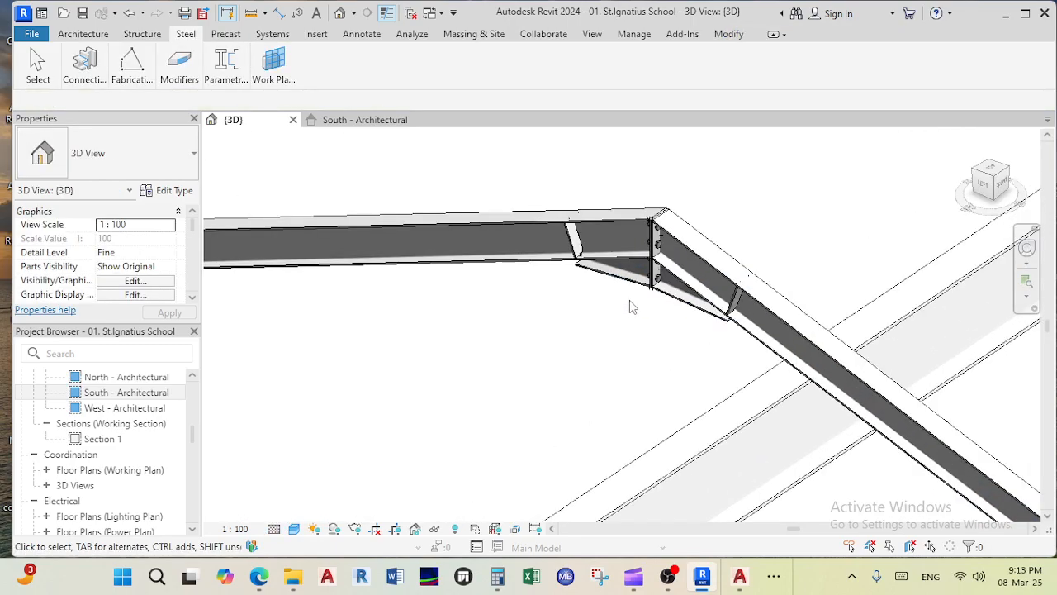
Step: Examine the apex haunch in the 3D view and compare its shape with the roof apex detail in AutoCAD
scroll(630, 299, "down", 1)
middle_click_drag(630, 299, 670, 271, "shift")
scroll(674, 299, "down", 3)
scroll(684, 325, "down", 1)
middle_click_drag(770, 336, 634, 339)
scroll(780, 298, "up", 6)
middle_click_drag(795, 304, 673, 467, "shift")
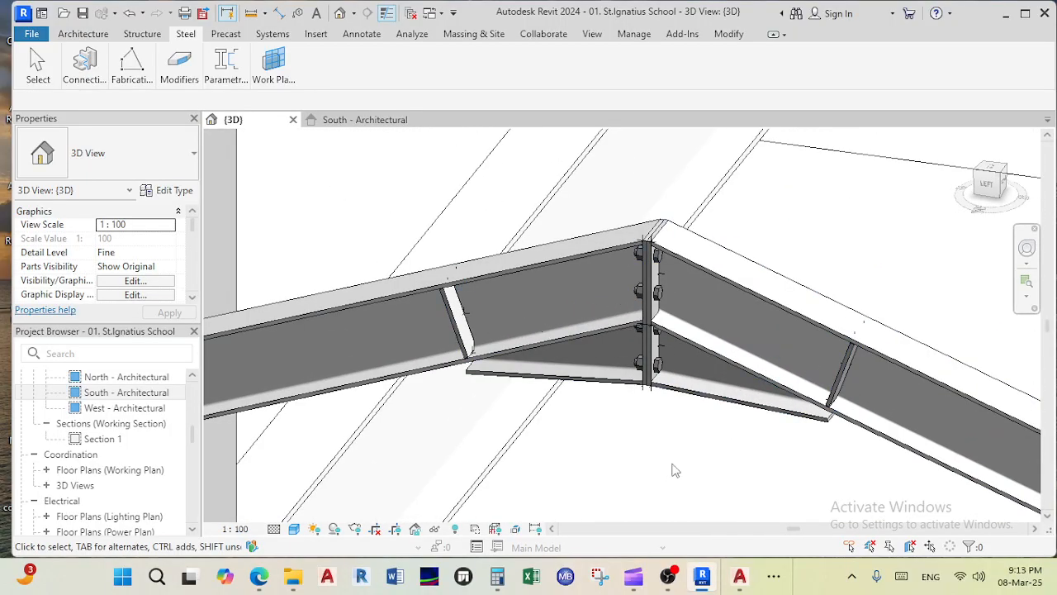
left_click(740, 578)
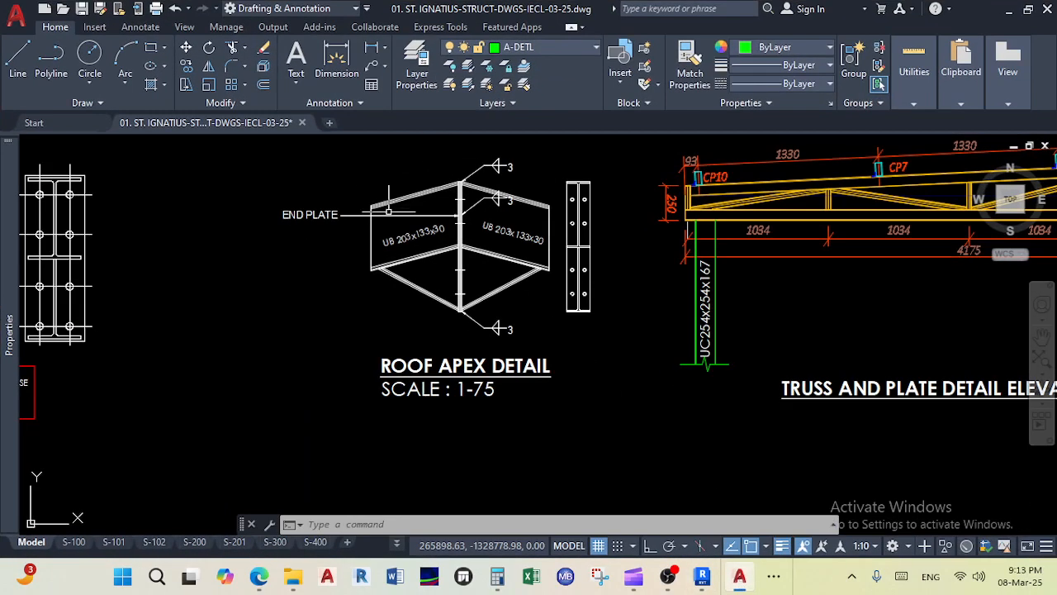
left_click(740, 578)
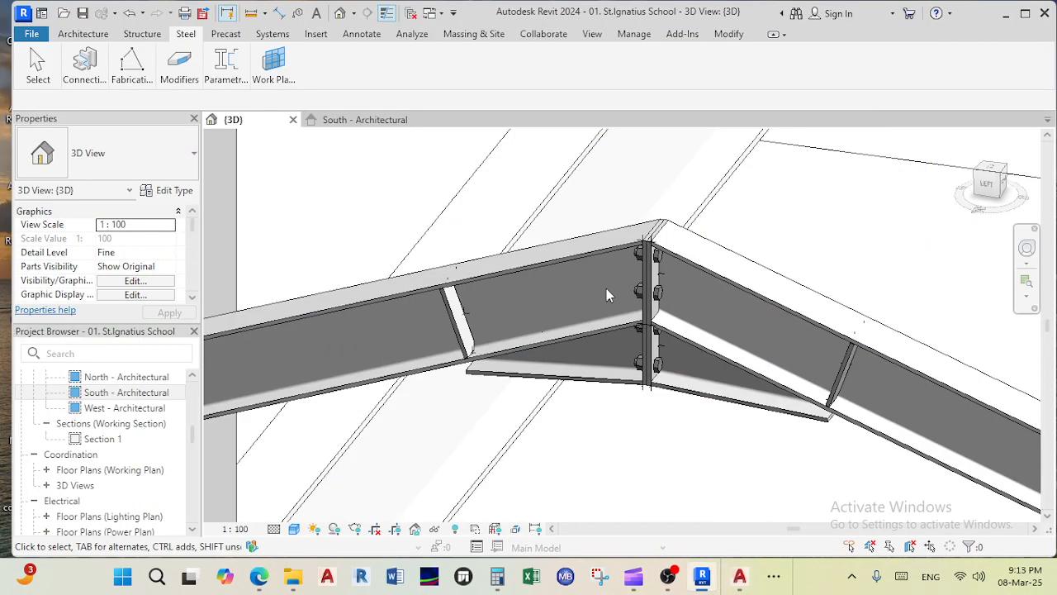
scroll(648, 289, "down", 1)
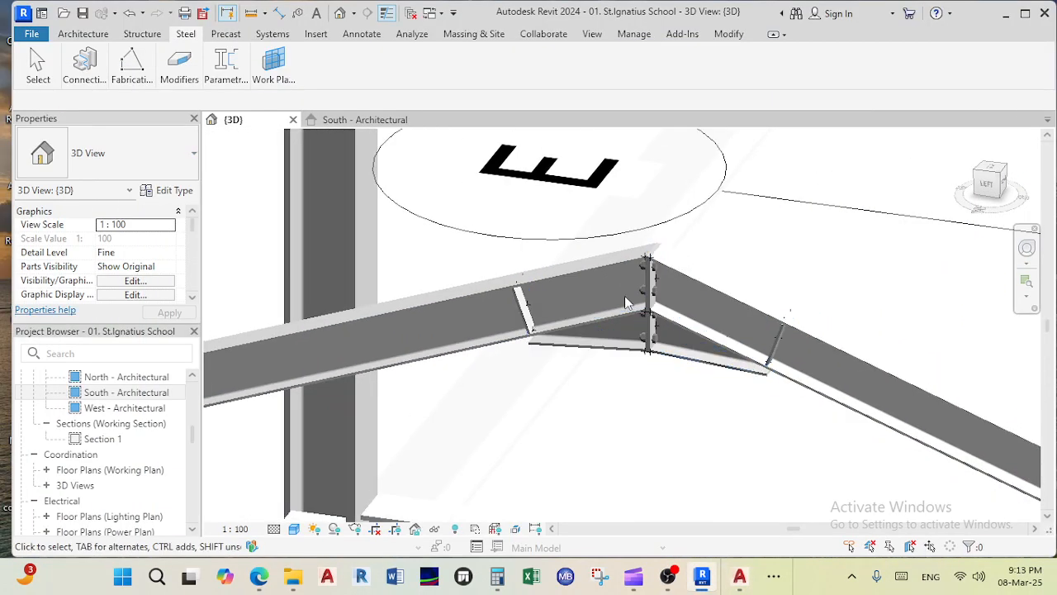
Step: Open the Section 1 working section to check its coverage, and return to the 3D view
scroll(145, 473, "up", 5)
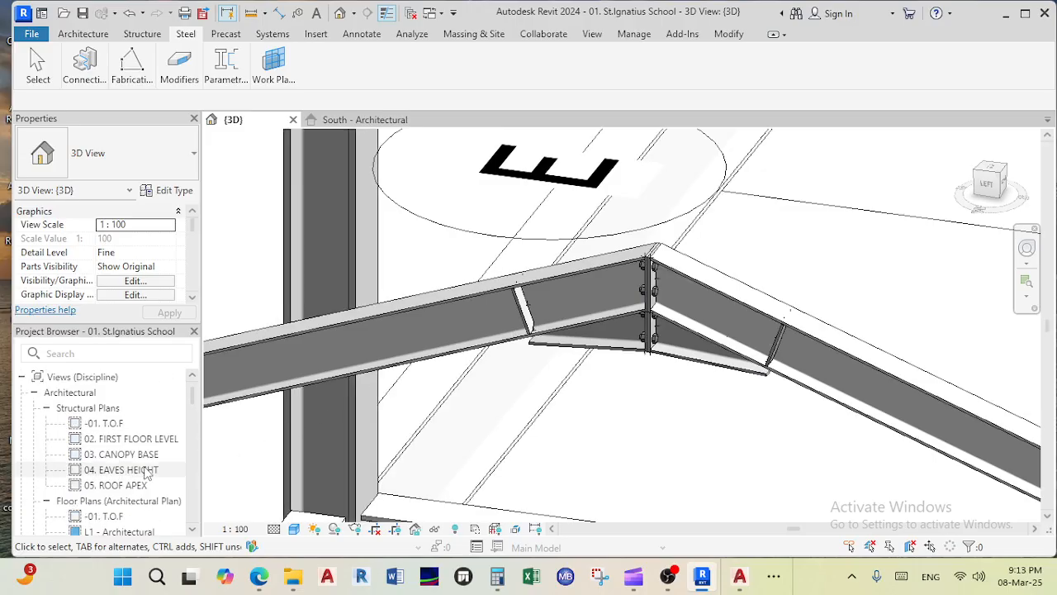
scroll(144, 467, "down", 5)
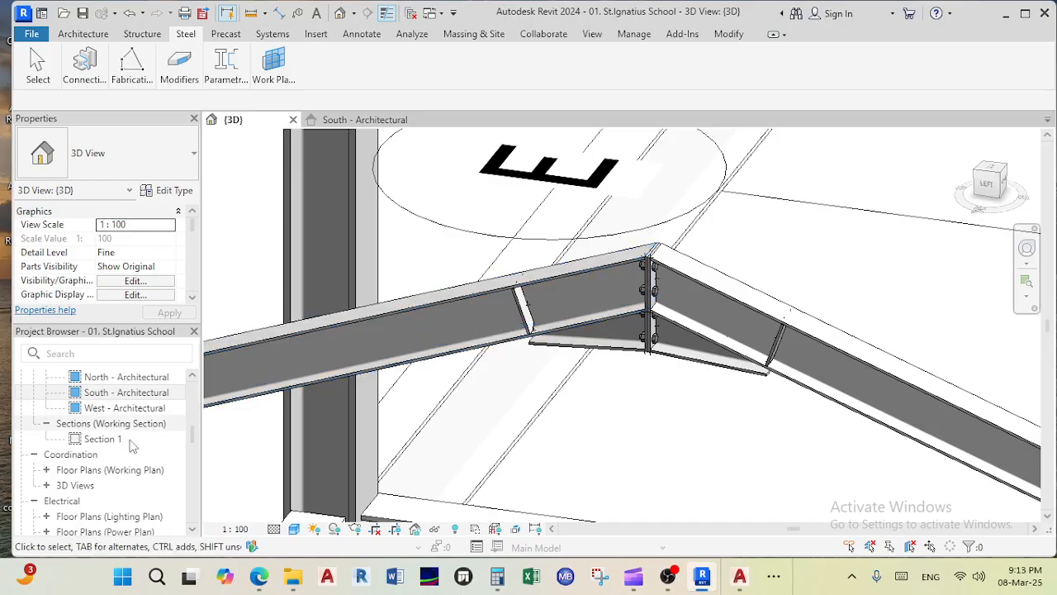
double_click(101, 439)
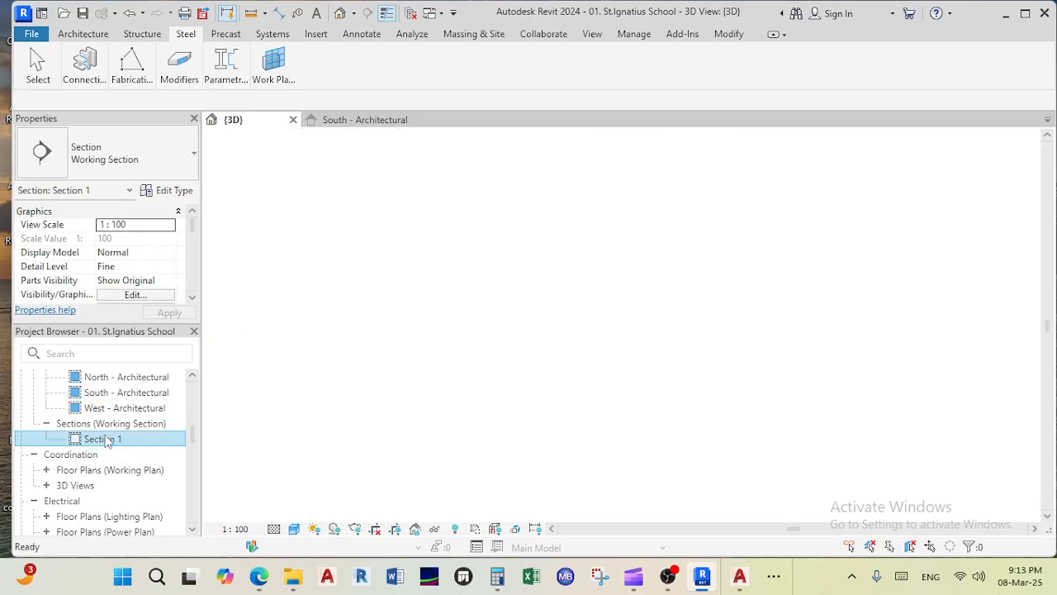
scroll(138, 429, "up", 5)
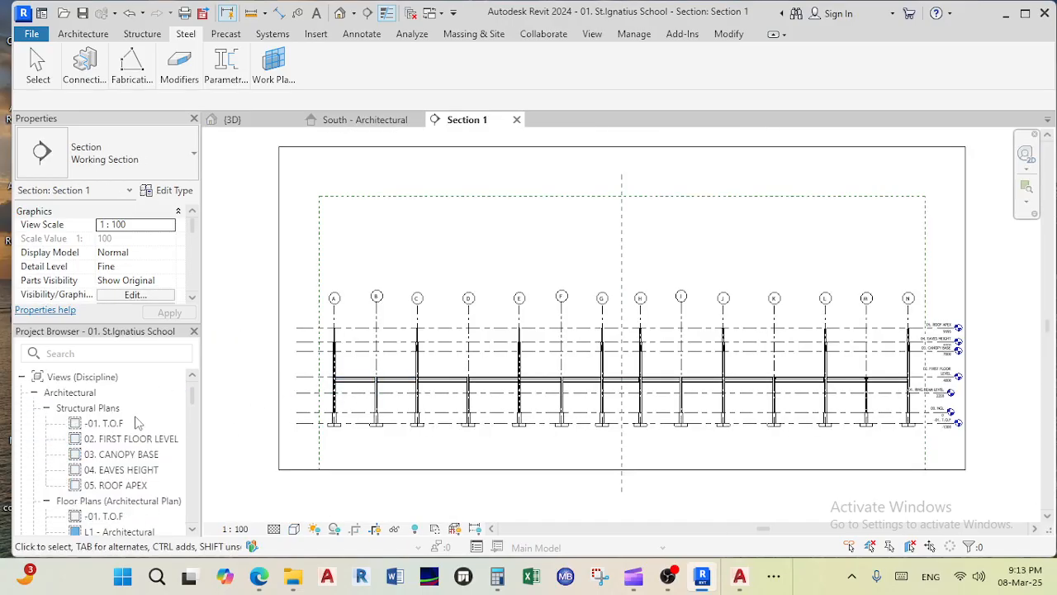
left_click(248, 121)
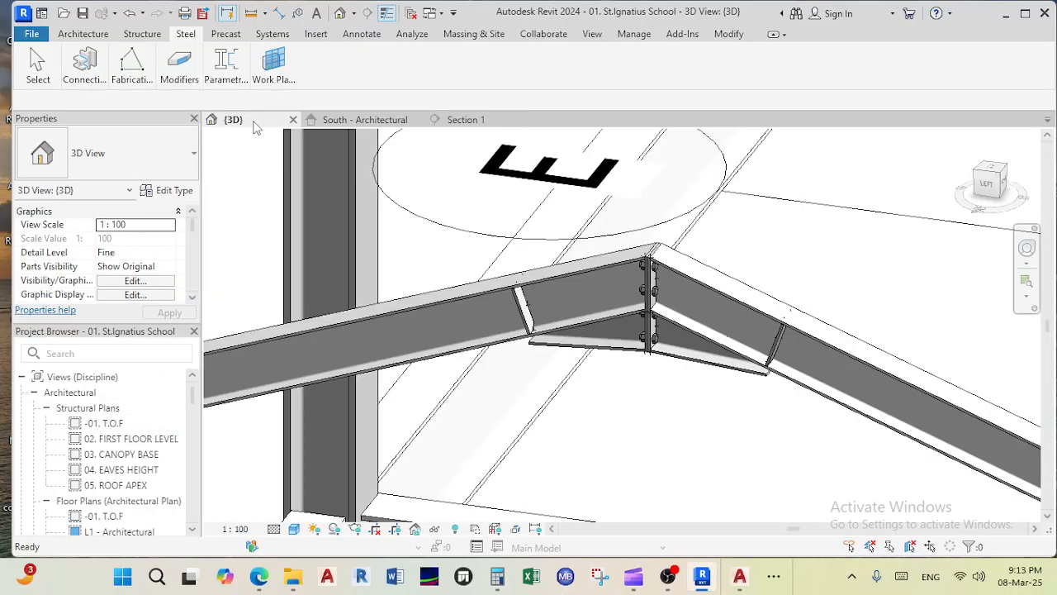
Step: Open the 02. FIRST FLOOR LEVEL structural plan and check the end frame's location and orientation in the 3D view
double_click(115, 440)
scroll(462, 243, "up", 3)
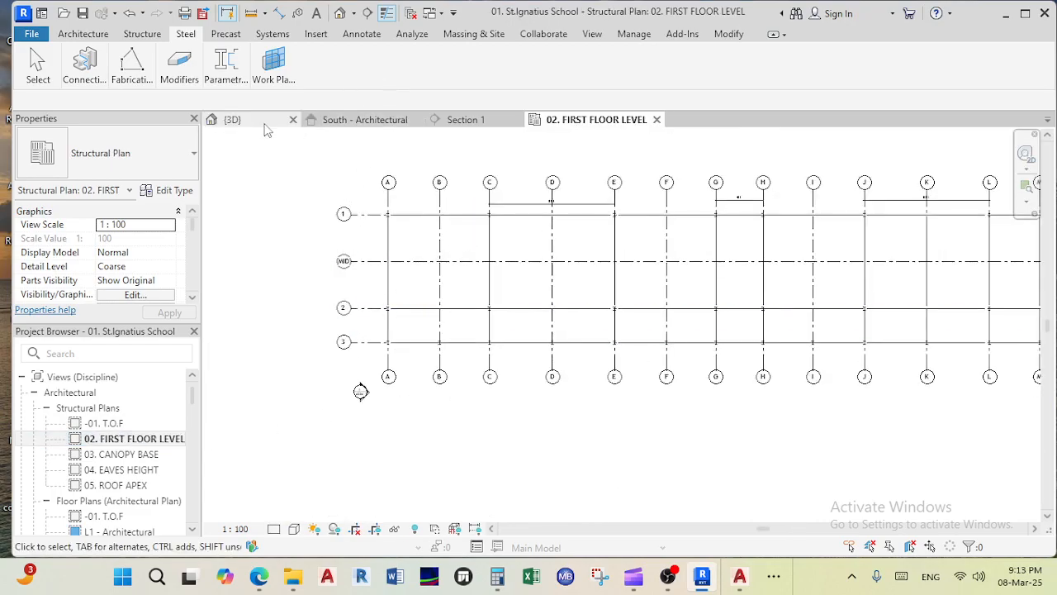
left_click(232, 120)
scroll(413, 293, "down", 5)
scroll(477, 319, "down", 3)
middle_click_drag(476, 320, 446, 355, "shift")
scroll(351, 351, "up", 4)
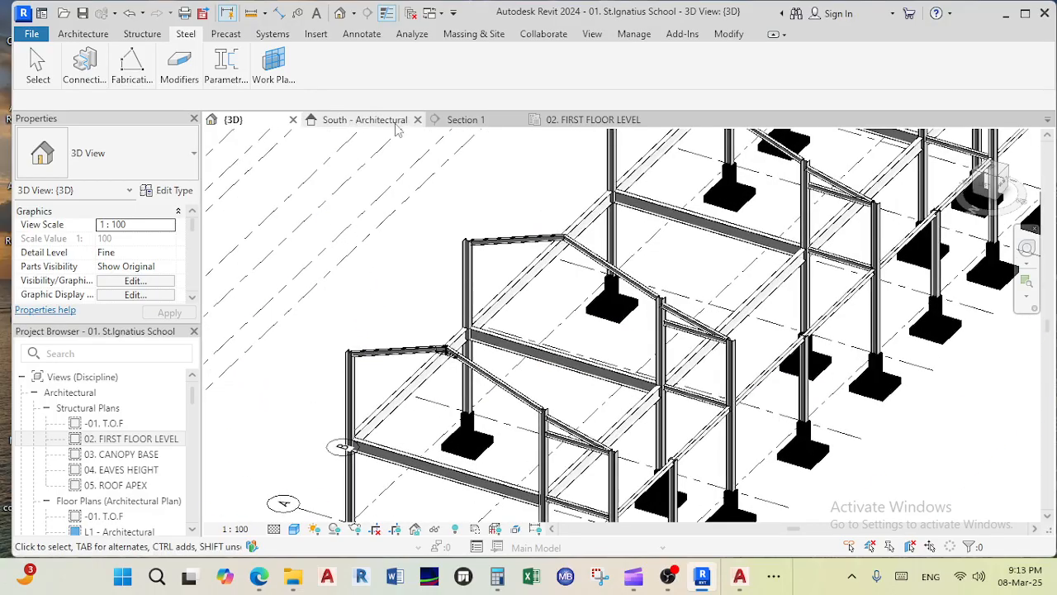
Step: Draw a building section on the first floor plan just outside grid A, from above grid 1 to below grid 3, facing the frame
left_click(570, 124)
scroll(418, 212, "up", 2)
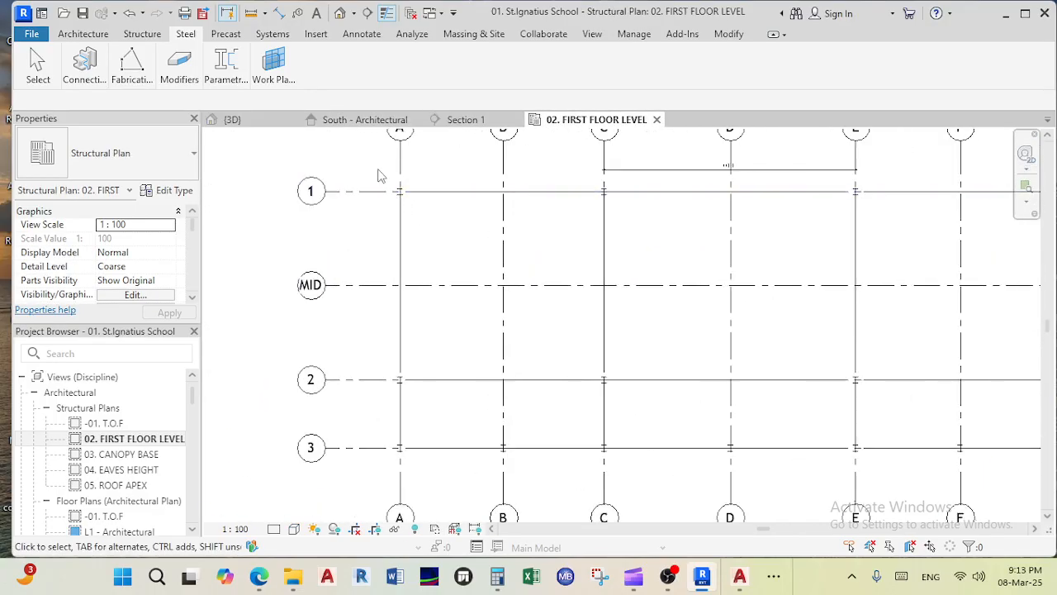
left_click(368, 13)
left_click(374, 161)
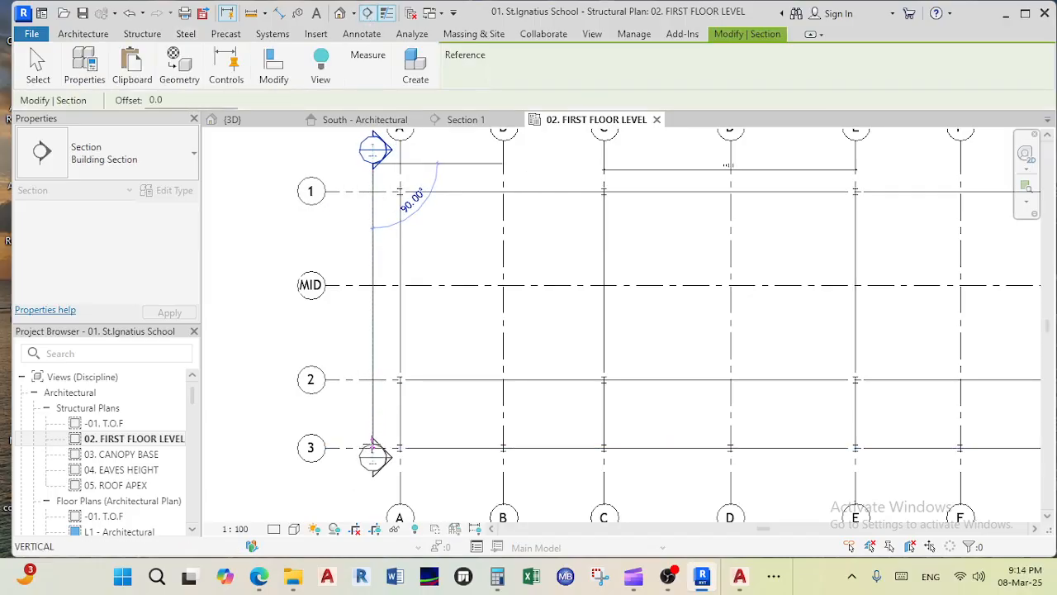
left_click(373, 463)
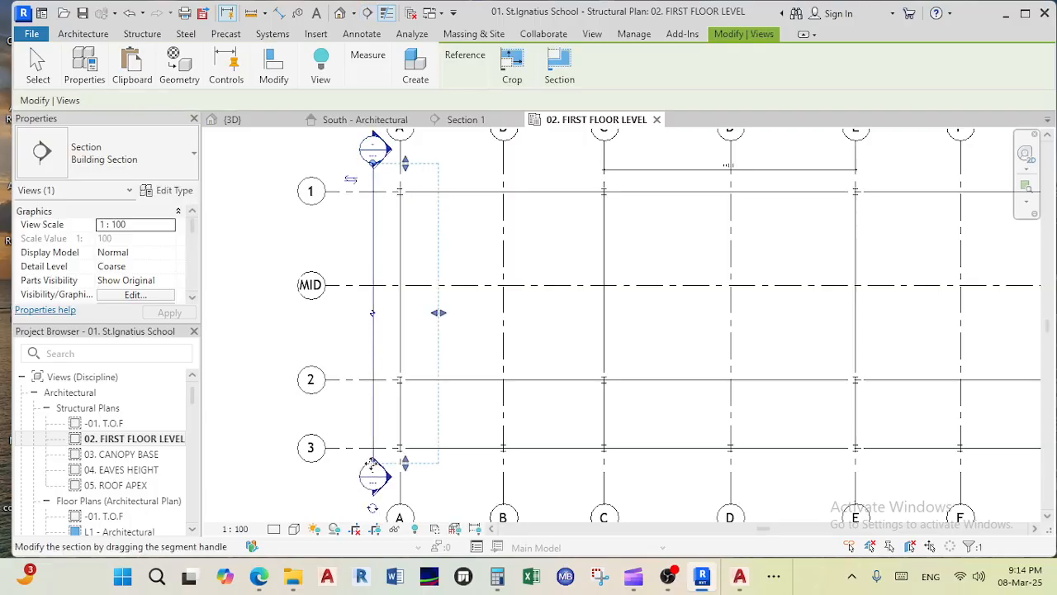
left_click(416, 344)
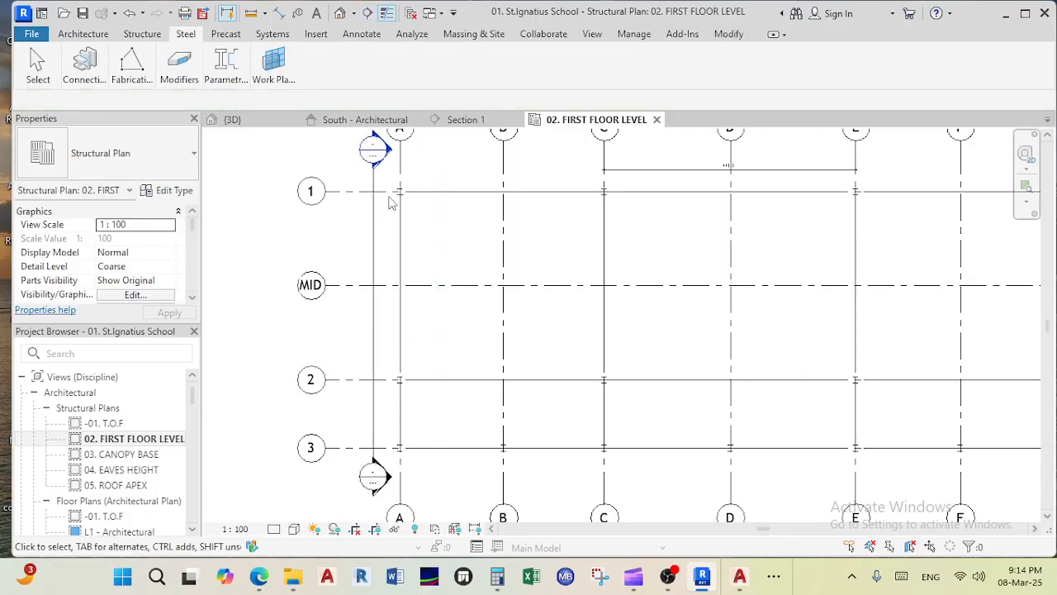
Step: Open the new building section's view and resize its crop region to fit closely around the frame, from footings to grid bubbles
scroll(387, 198, "up", 5)
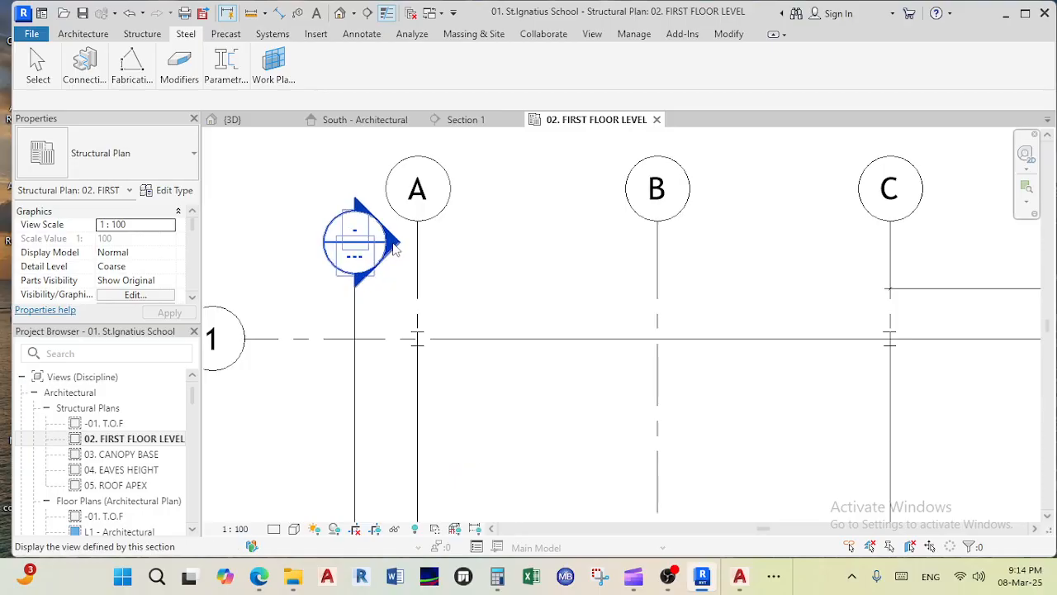
double_click(395, 249)
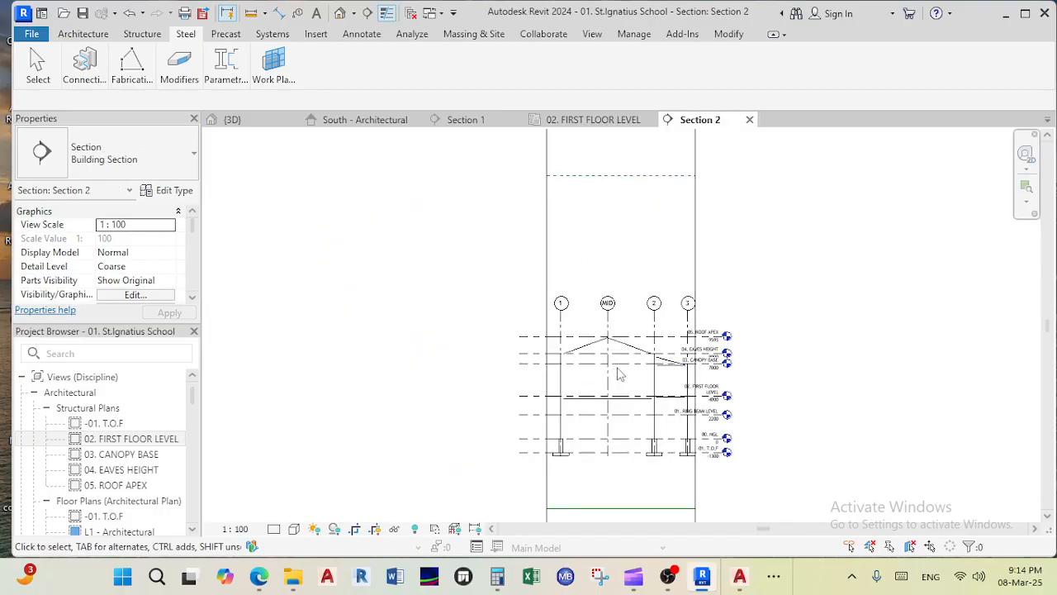
scroll(620, 364, "up", 4)
scroll(623, 373, "down", 2)
scroll(621, 379, "down", 2)
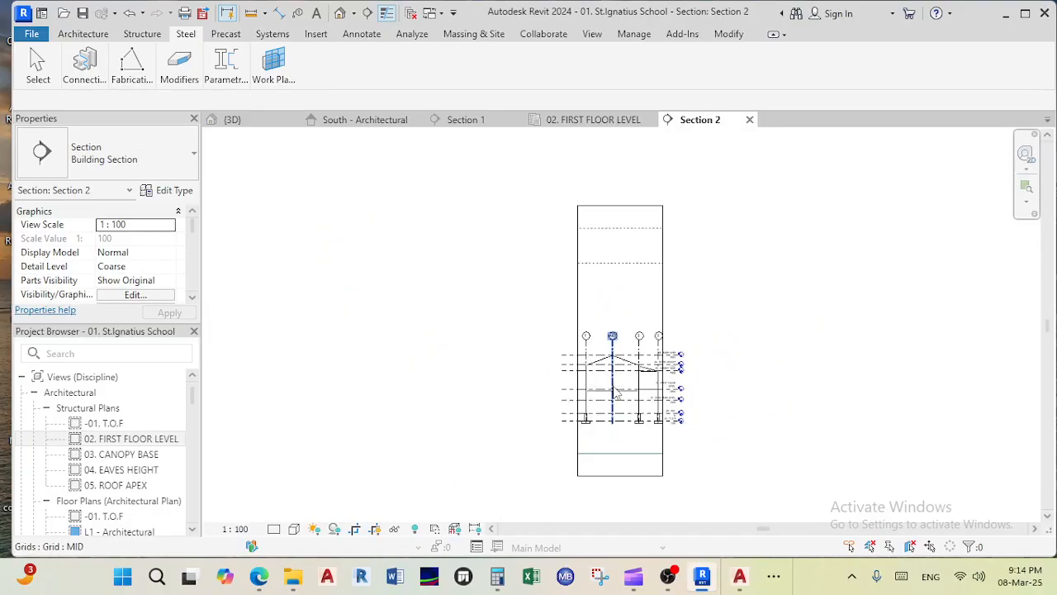
left_click(624, 471)
left_click_drag(622, 471, 635, 392)
middle_click_drag(639, 198, 634, 234)
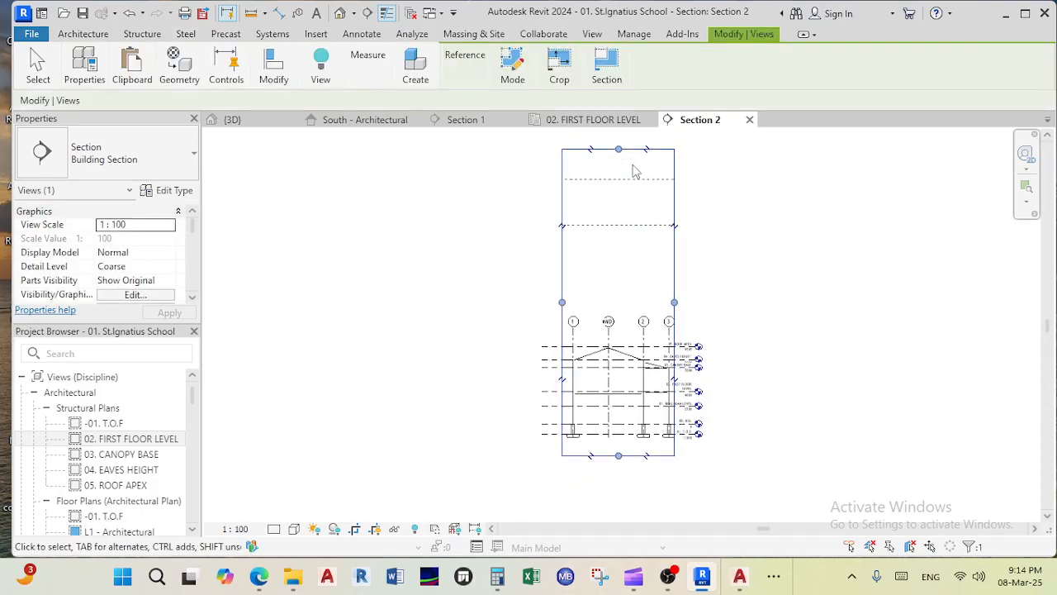
left_click_drag(619, 149, 604, 308)
scroll(631, 323, "up", 4)
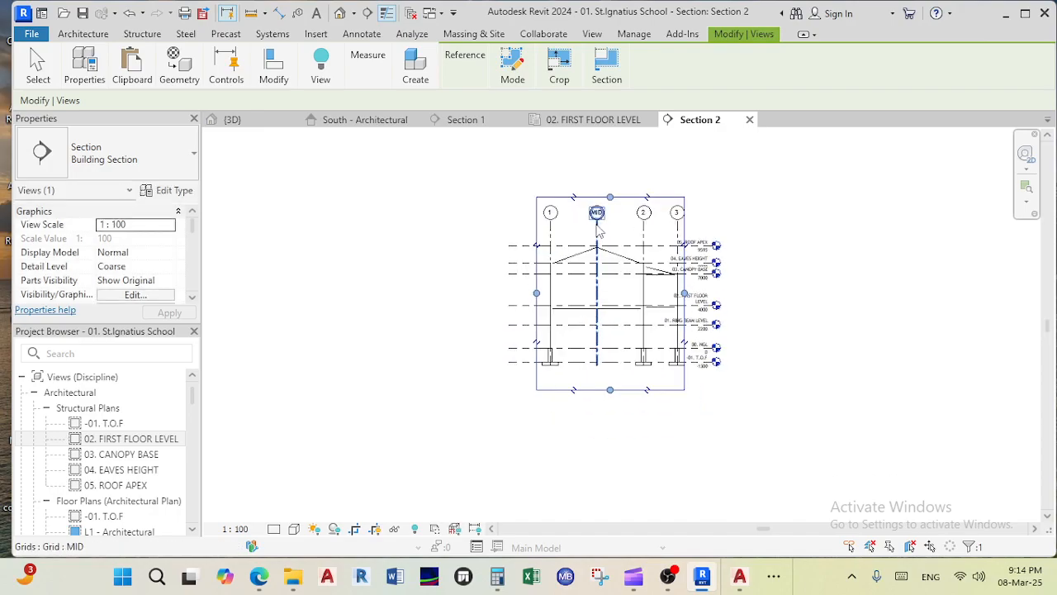
left_click_drag(702, 317, 735, 310)
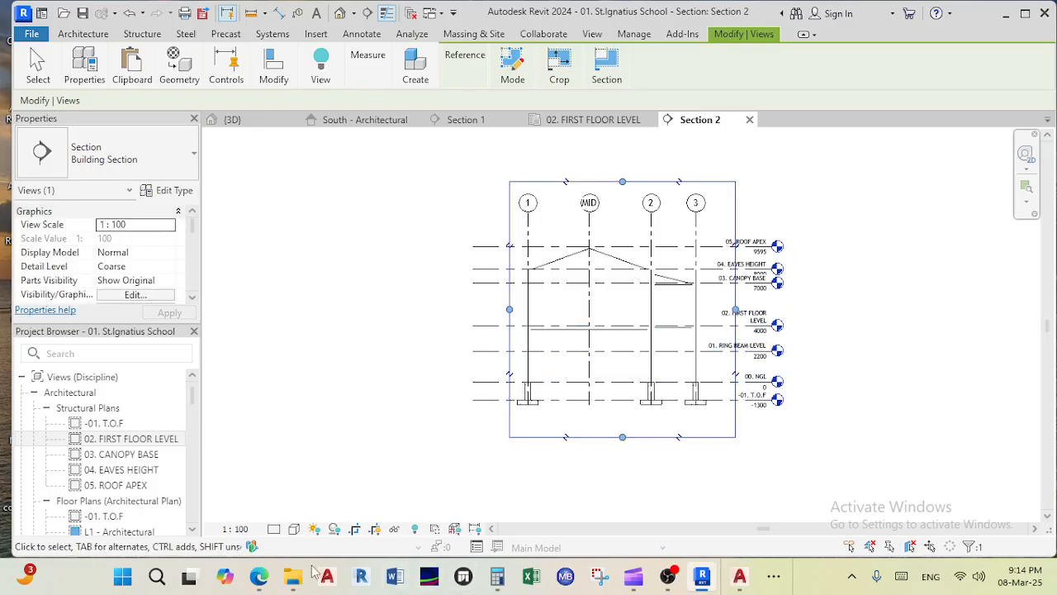
Step: Set the section view's scale to 1:50 and its detail level to Fine
left_click(246, 530)
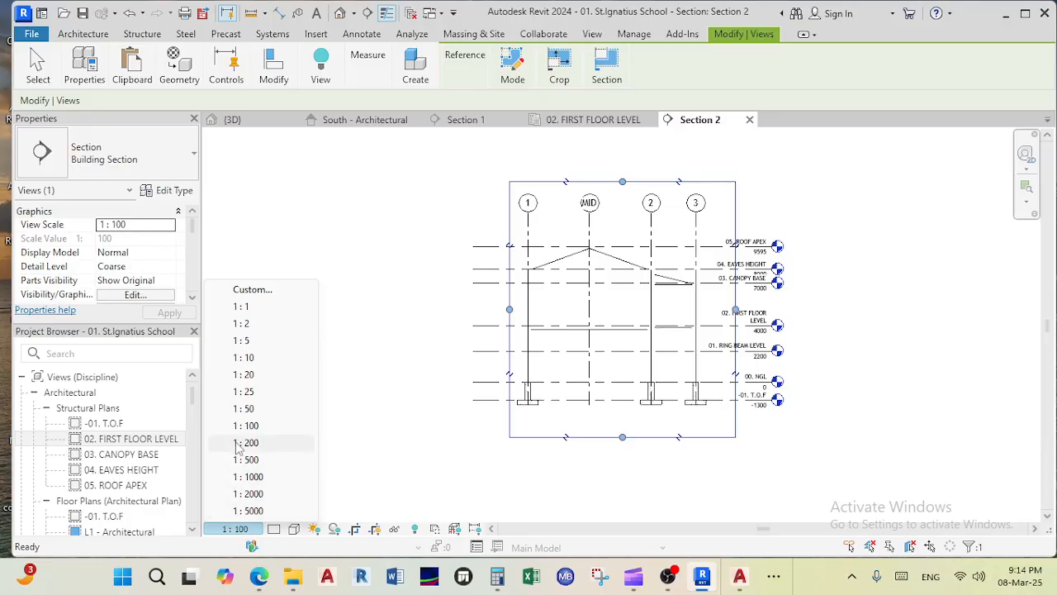
left_click(245, 408)
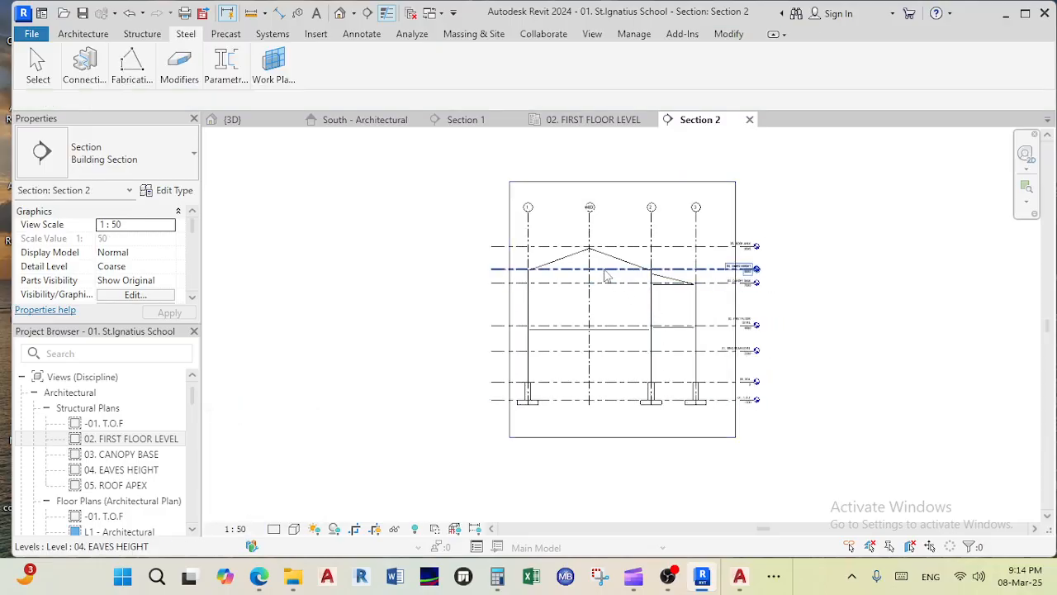
scroll(594, 305, "up", 1)
left_click(273, 529)
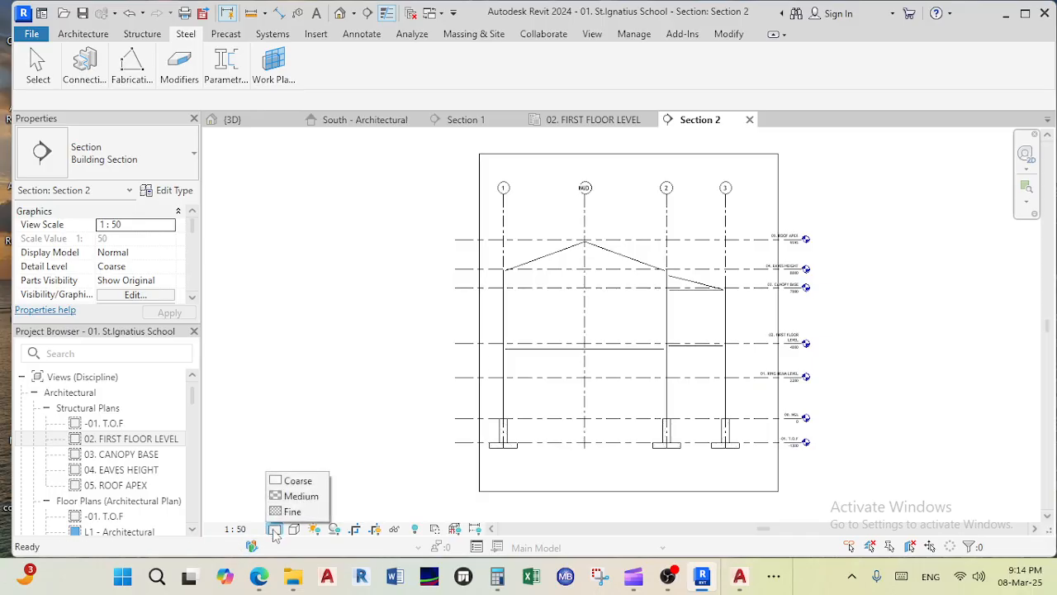
left_click(291, 508)
scroll(600, 265, "up", 5)
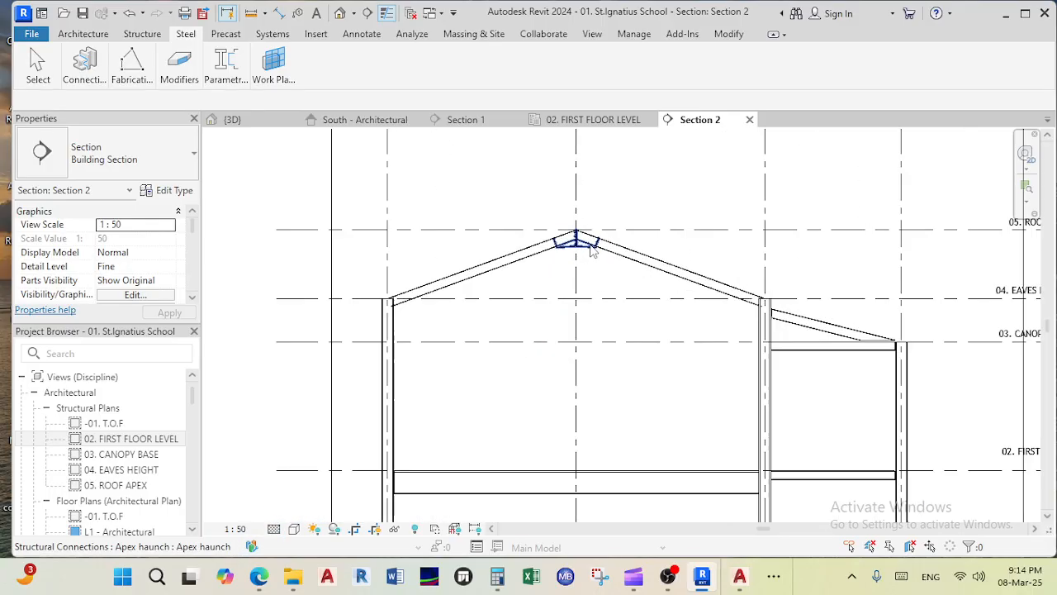
Step: Compare the apex haunch in the section with the end plate, bolt rows and haunch plates of AutoCAD's ROOF APEX DETAIL
scroll(669, 240, "up", 3)
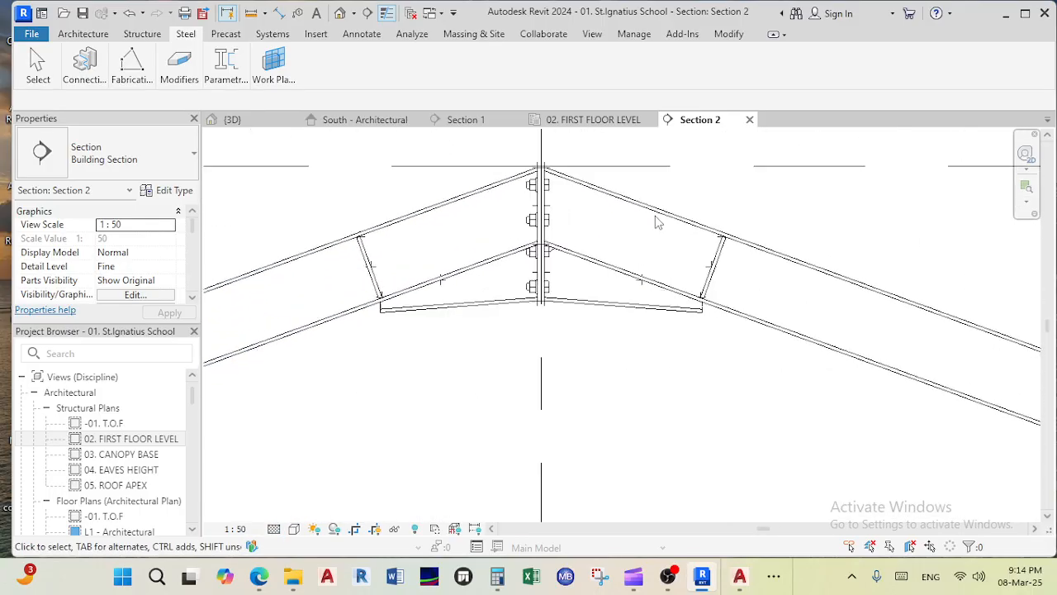
left_click(737, 578)
scroll(447, 203, "up", 6)
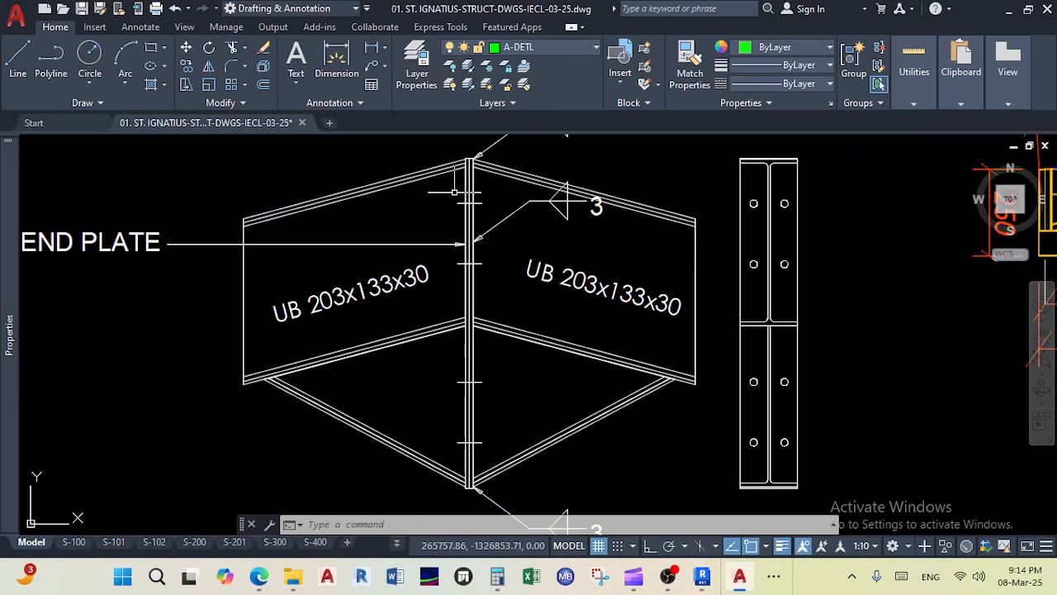
scroll(442, 296, "down", 2)
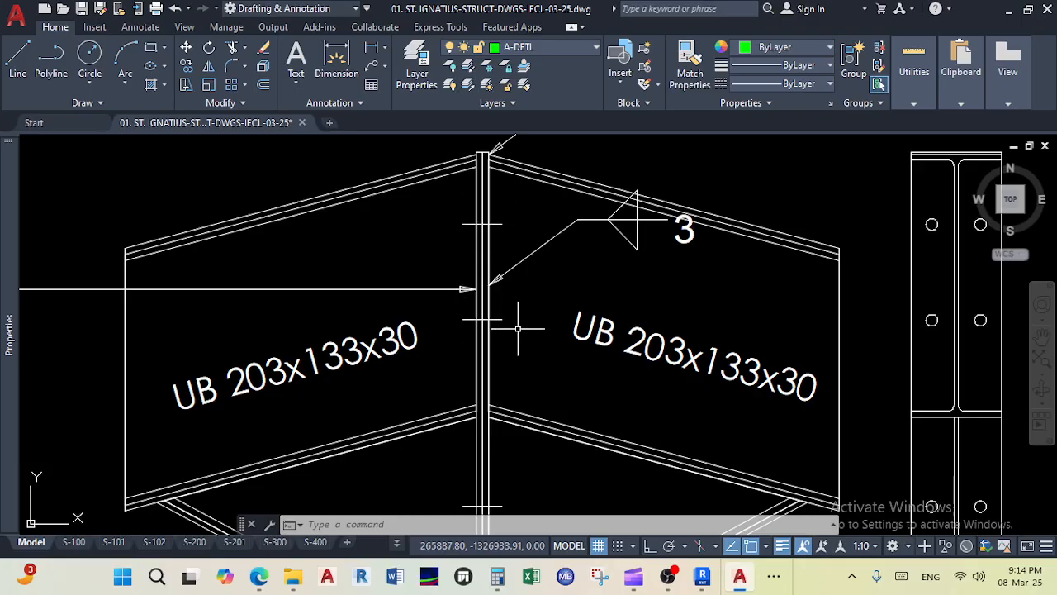
scroll(507, 318, "down", 3)
scroll(516, 452, "up", 1)
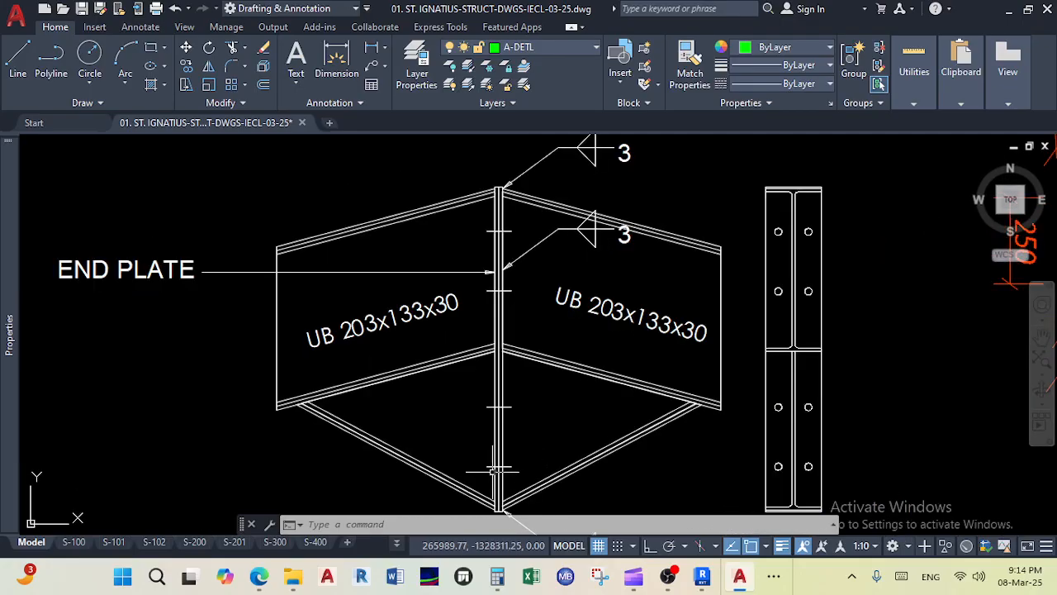
middle_click_drag(832, 248, 799, 213)
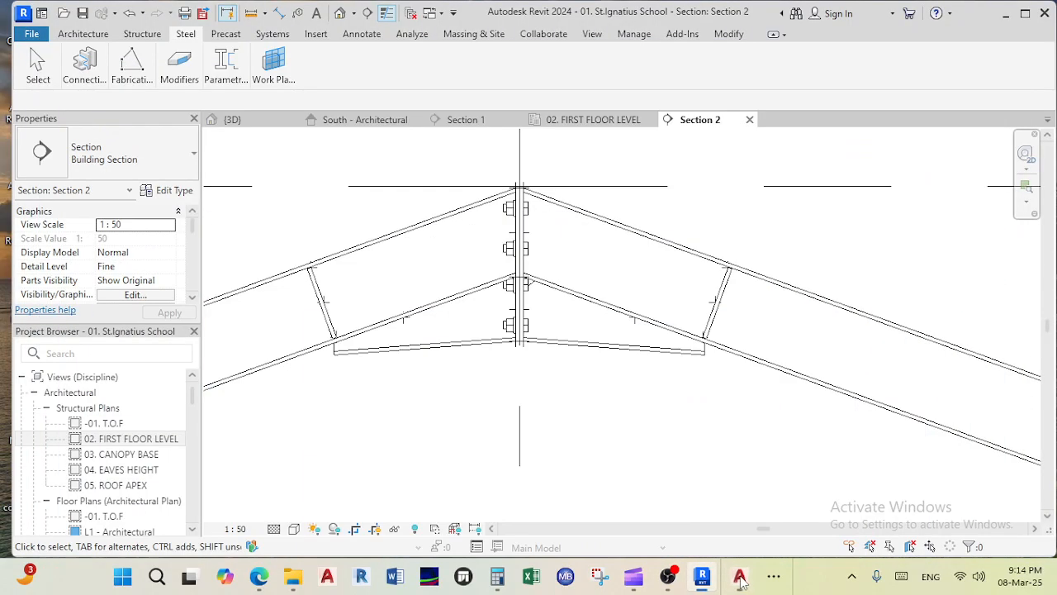
Step: Recheck the AutoCAD detail and examine the apex haunch's bolts, end plates and haunch flanges in the Revit section
left_click(739, 577)
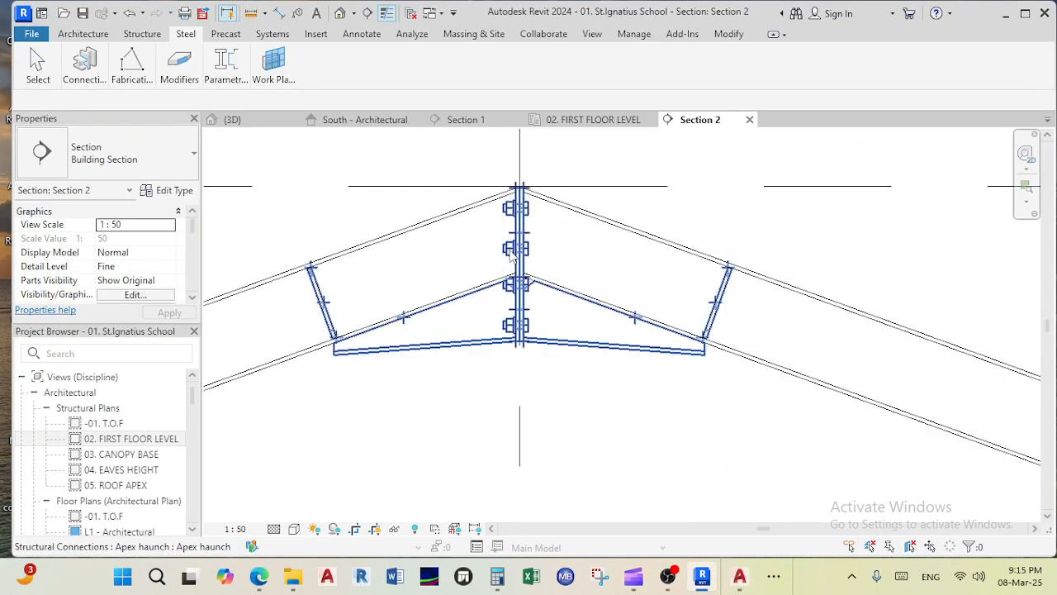
scroll(500, 203, "up", 2)
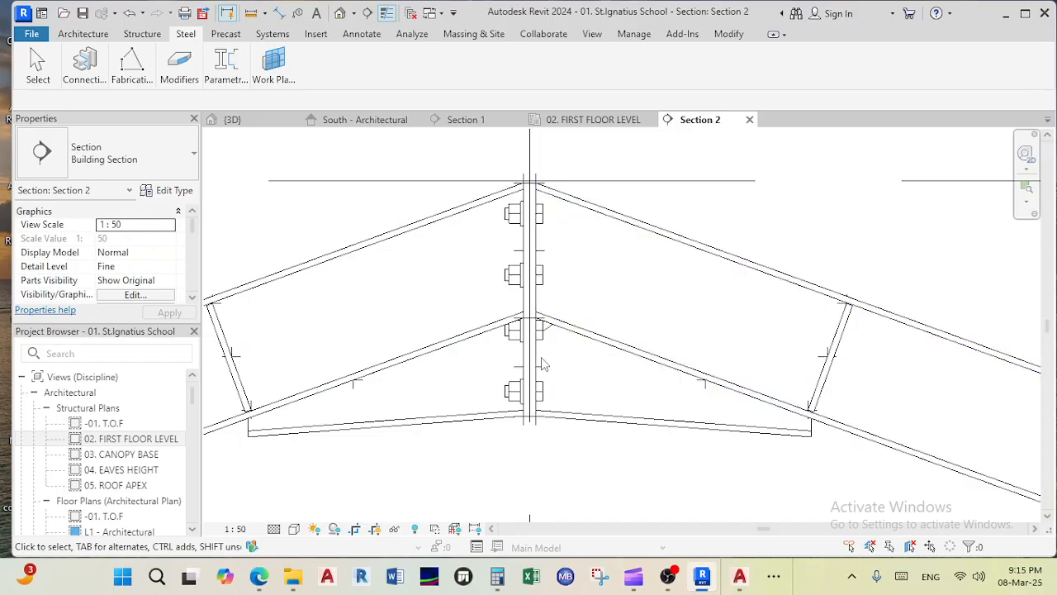
scroll(544, 364, "up", 2)
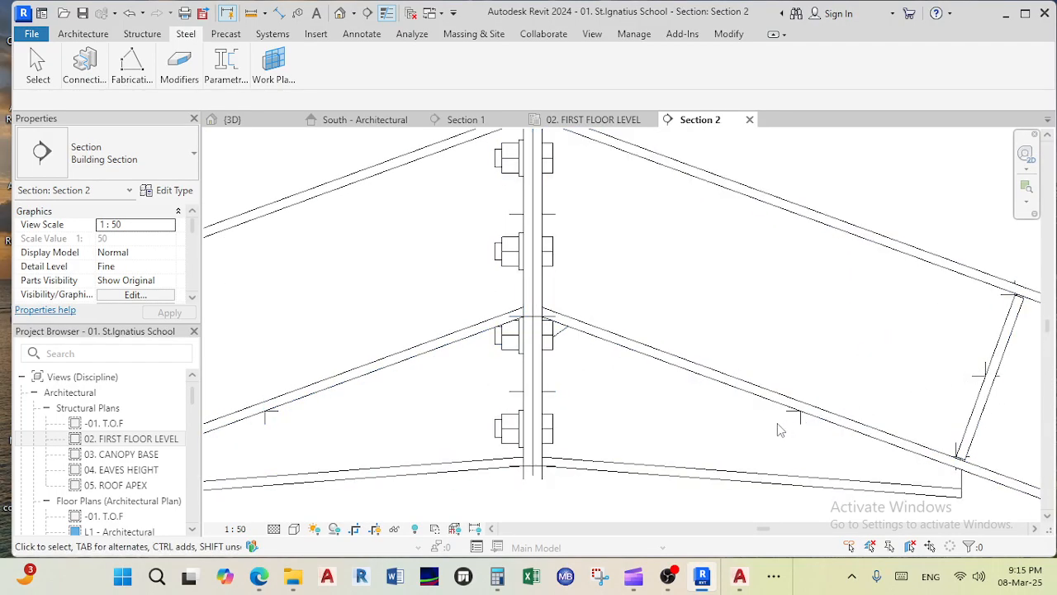
scroll(777, 427, "down", 2)
middle_click_drag(724, 402, 700, 355)
scroll(802, 198, "down", 2)
scroll(683, 272, "down", 4)
scroll(674, 263, "down", 6)
middle_click_drag(673, 264, 575, 311)
scroll(576, 310, "down", 1)
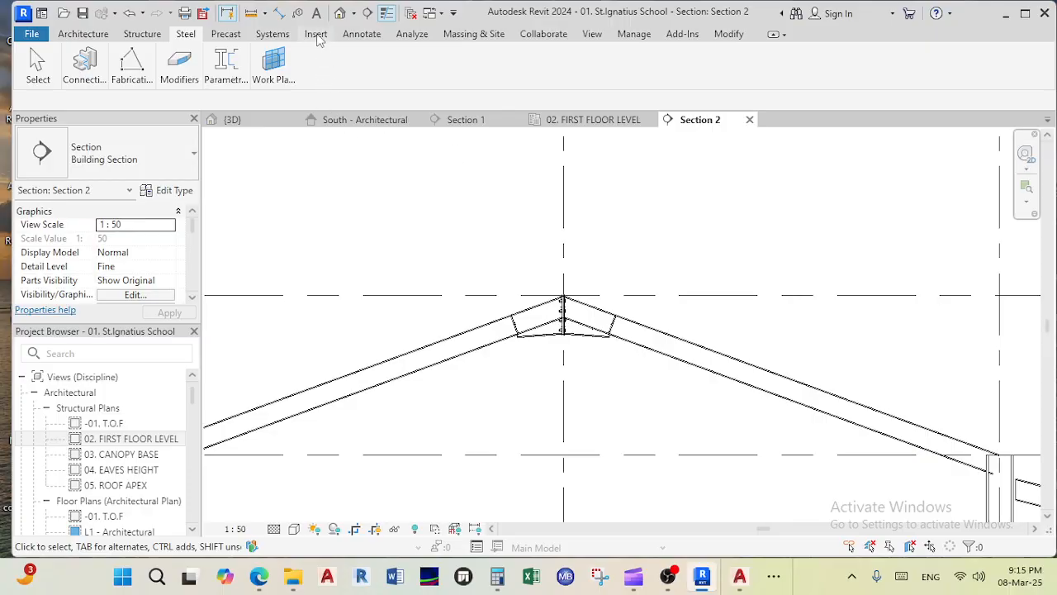
left_click(299, 14)
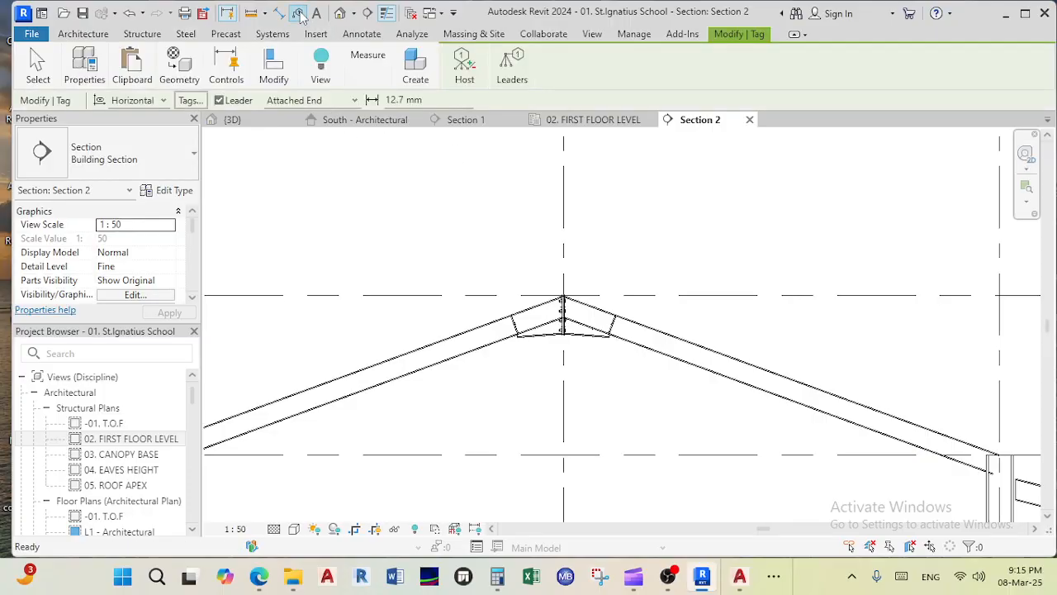
key("Escape")
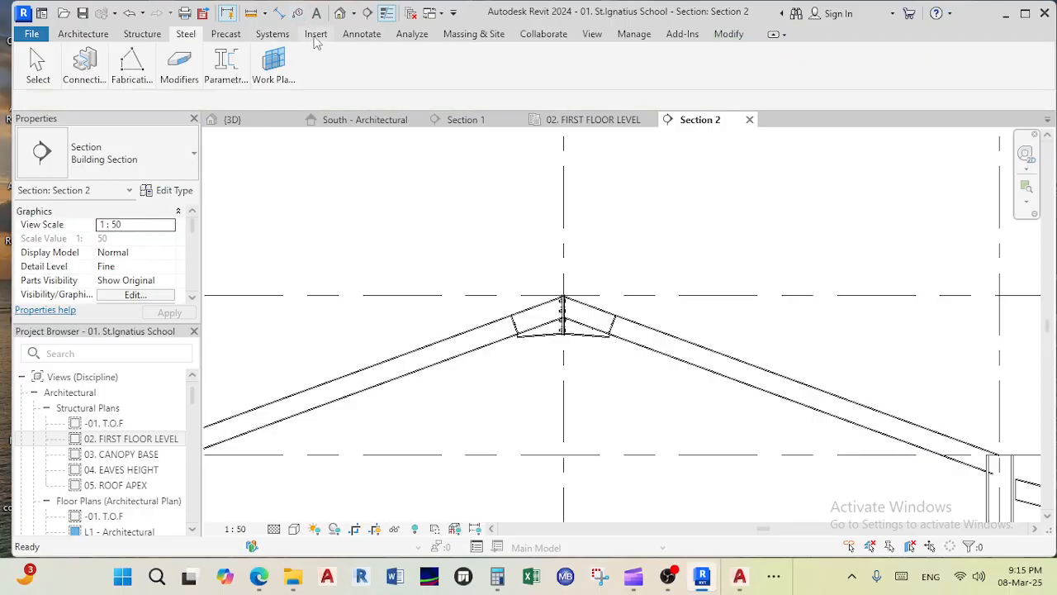
left_click(365, 38)
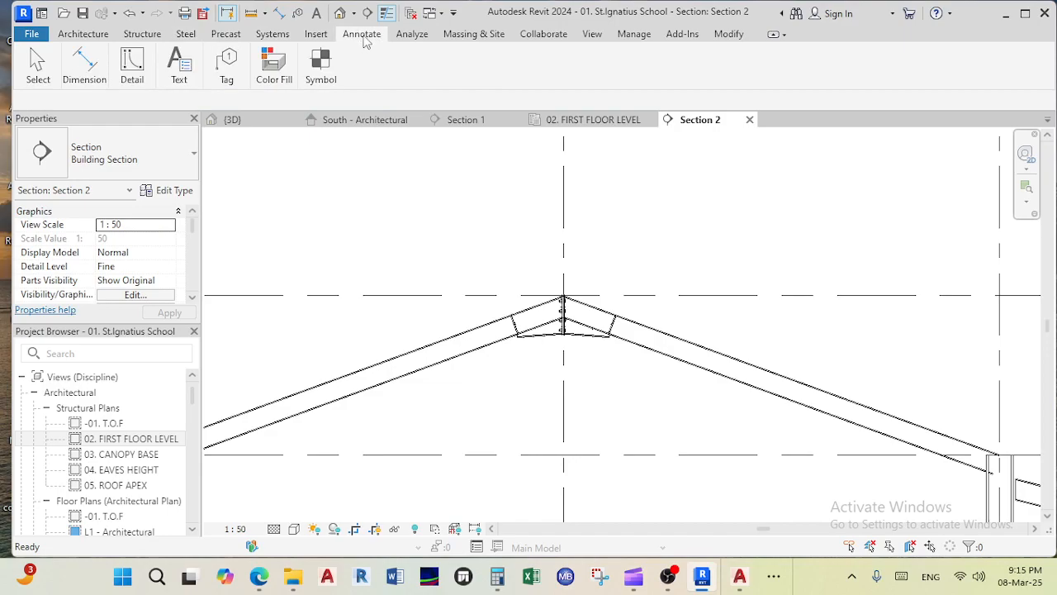
left_click(226, 66)
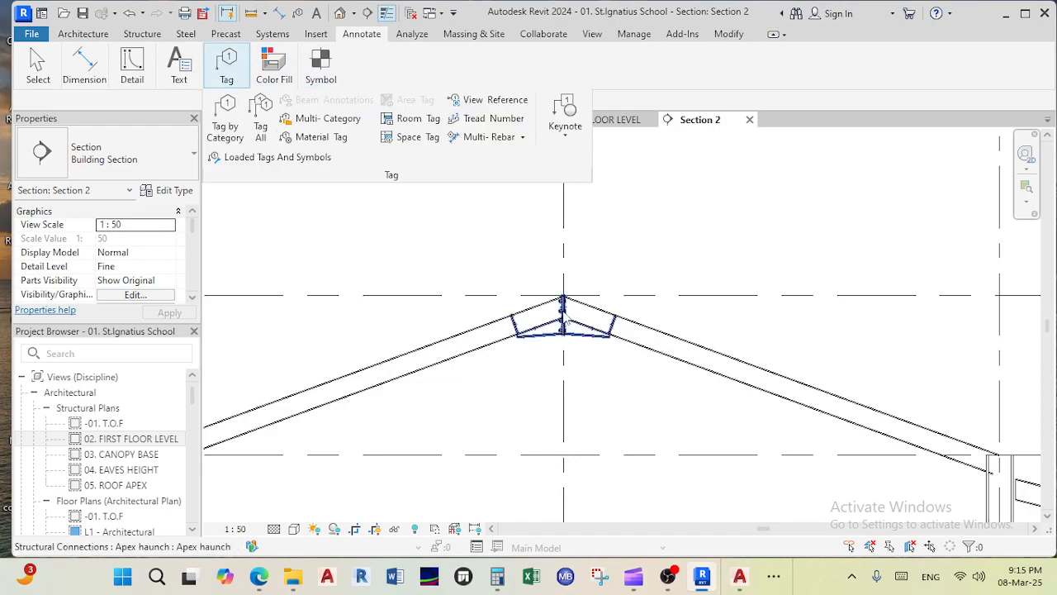
left_click(583, 329)
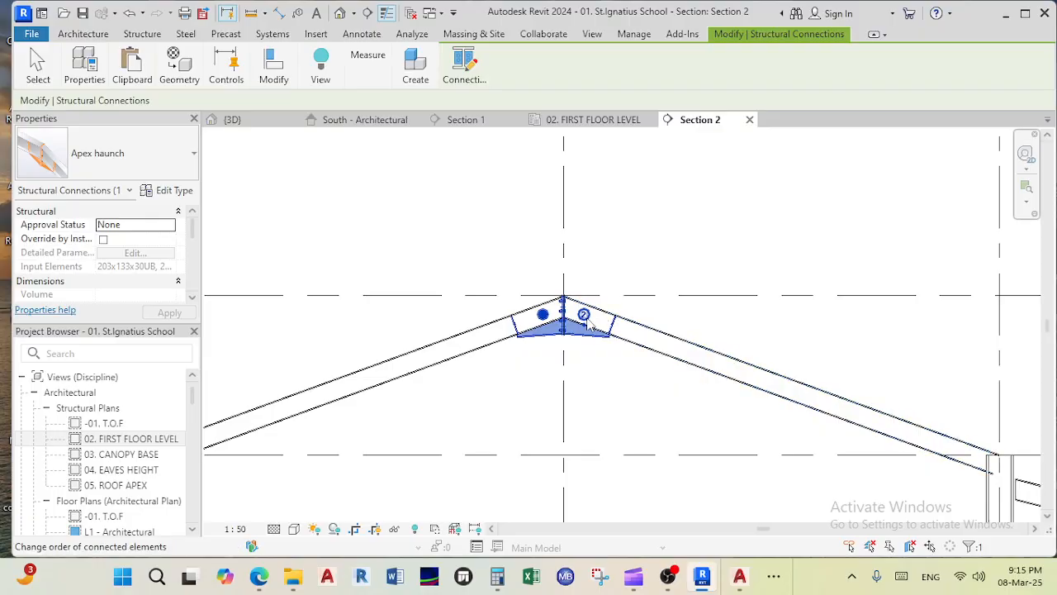
key("Escape")
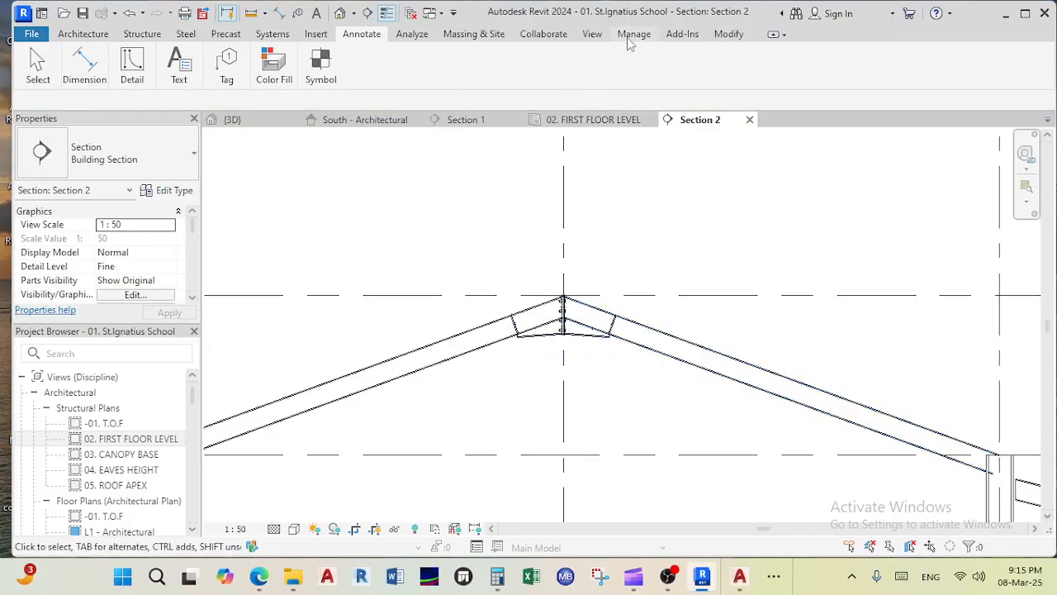
mouse_move(297, 51)
left_click(323, 36)
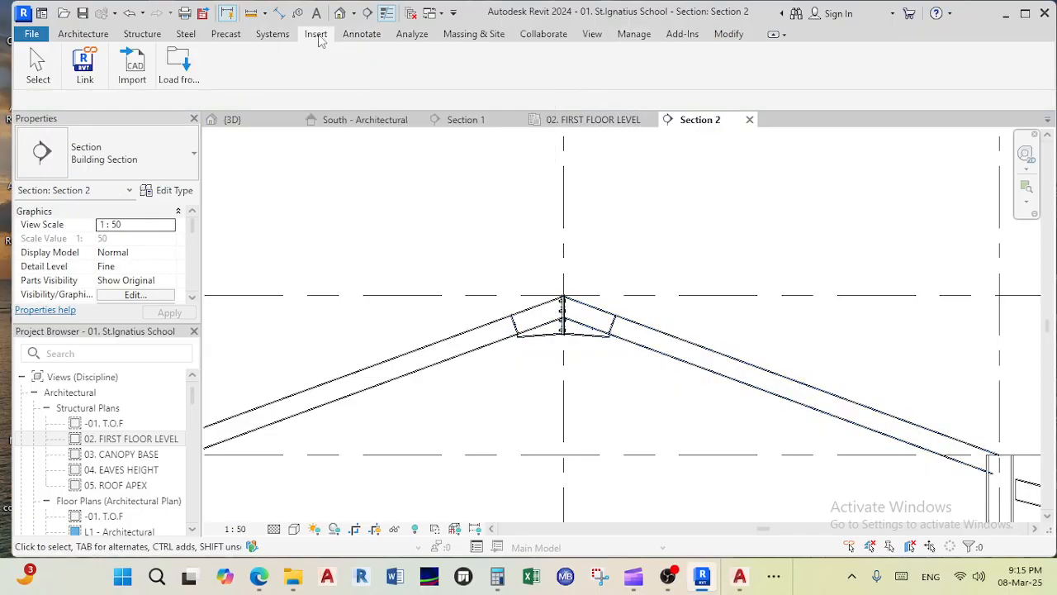
left_click(80, 37)
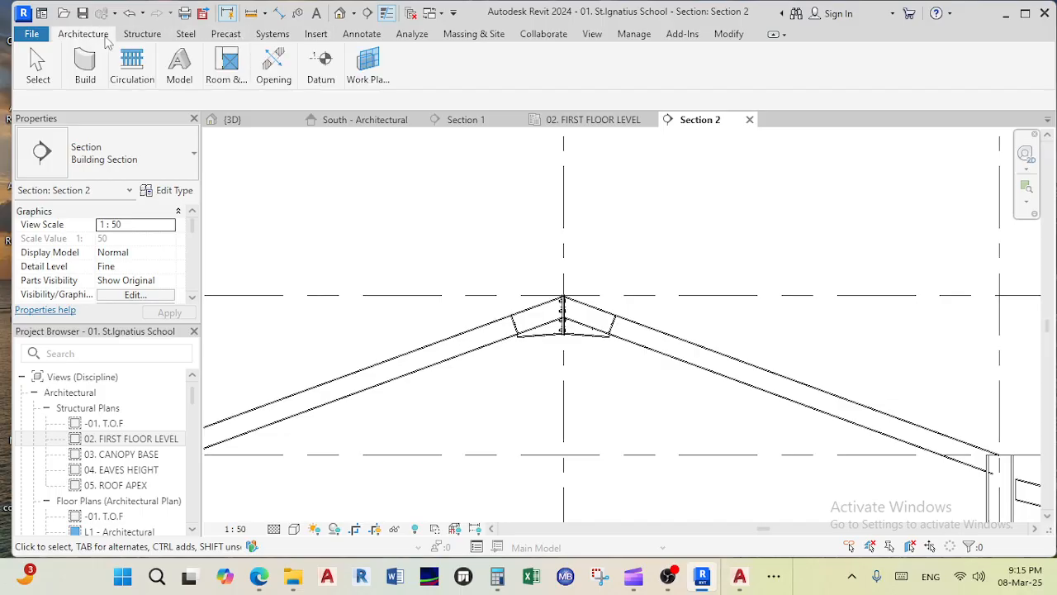
left_click(132, 34)
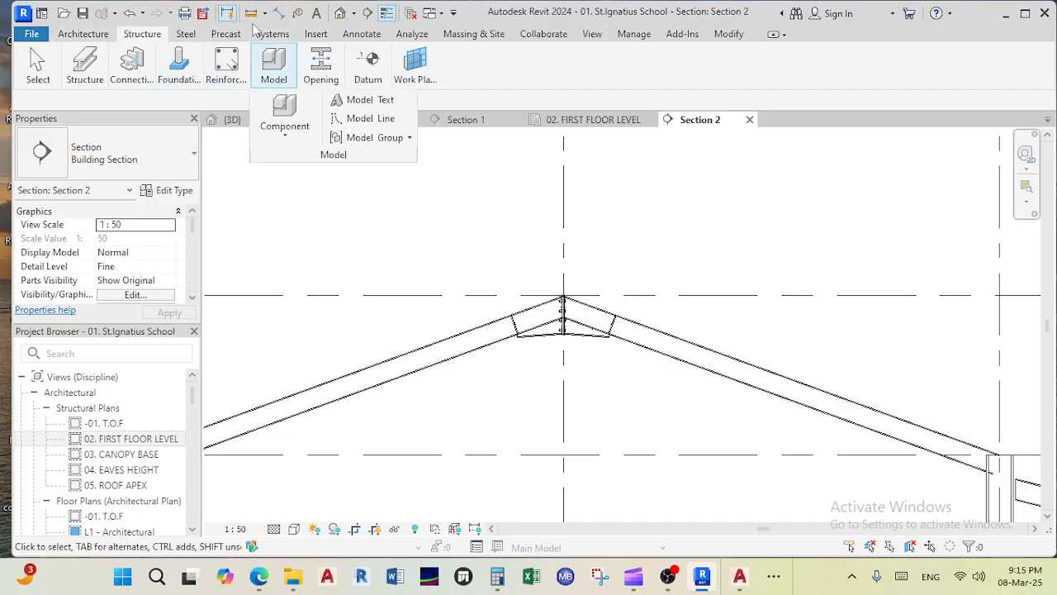
left_click(188, 34)
left_click(224, 35)
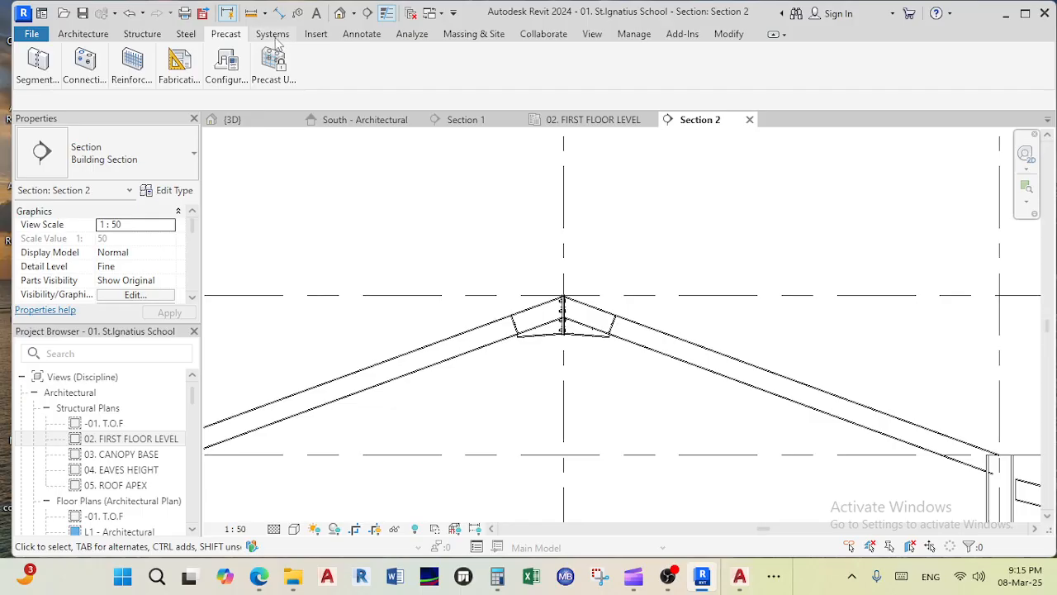
left_click(272, 35)
left_click(318, 34)
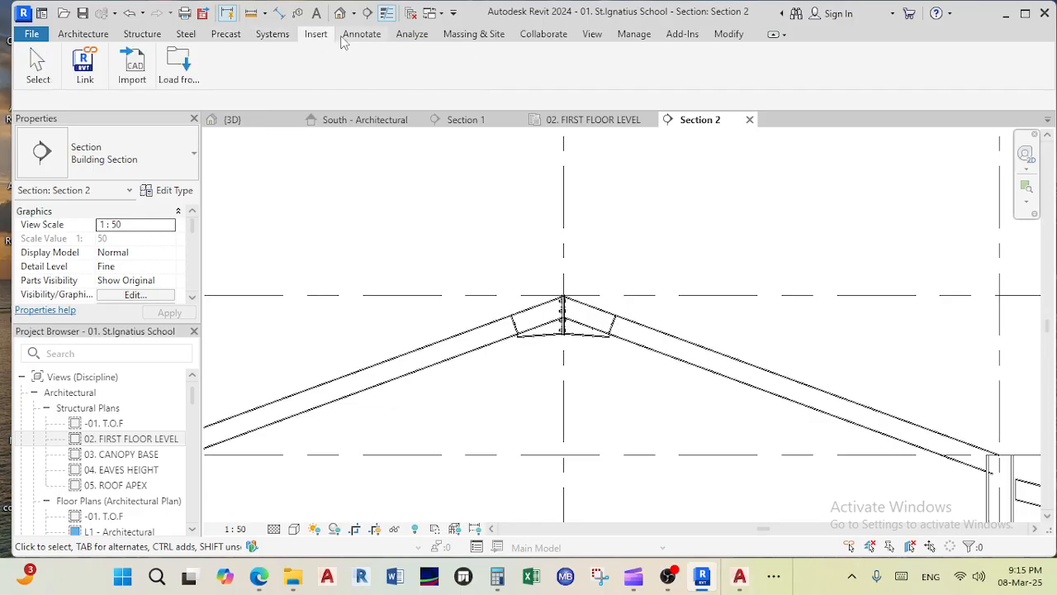
left_click(362, 34)
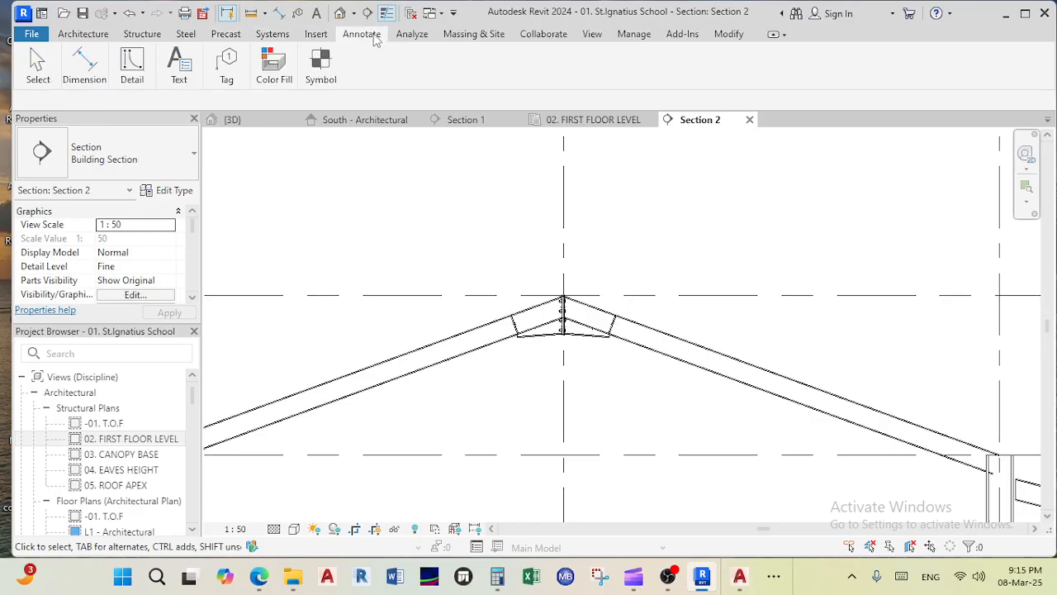
mouse_move(289, 82)
mouse_move(234, 70)
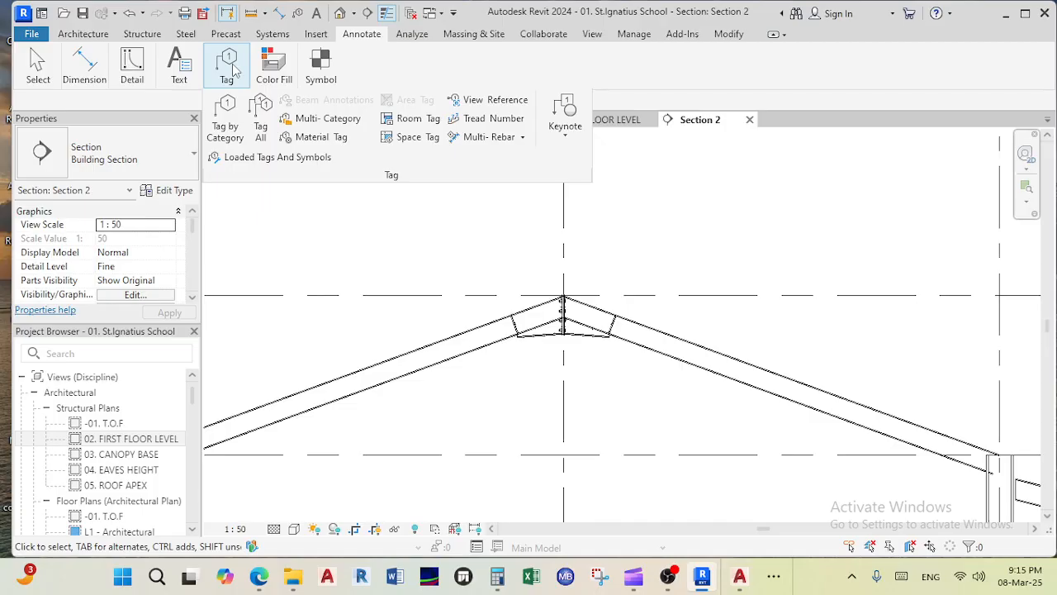
mouse_move(193, 73)
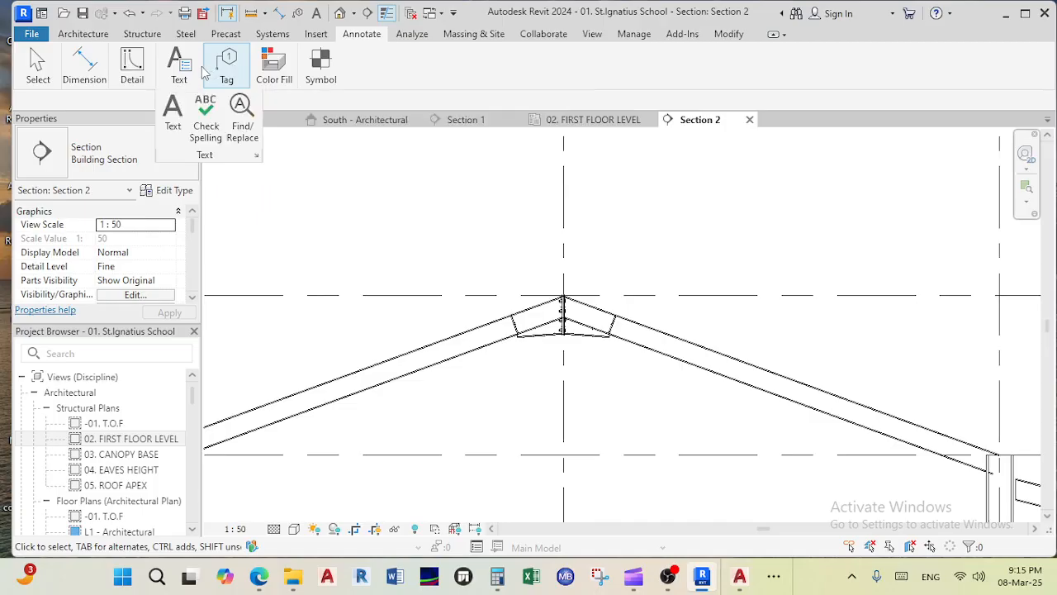
mouse_move(133, 74)
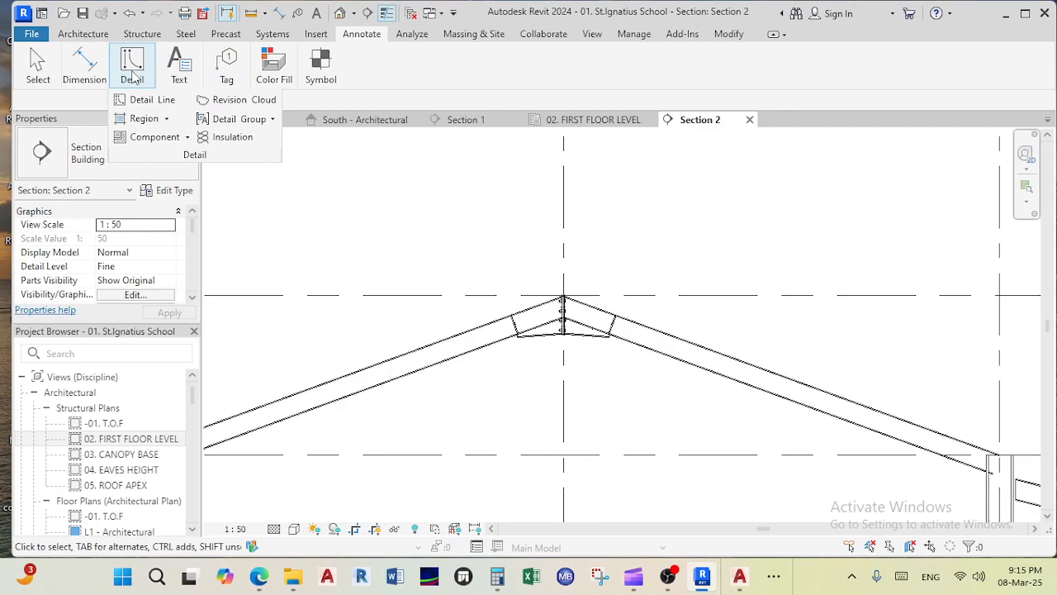
mouse_move(36, 69)
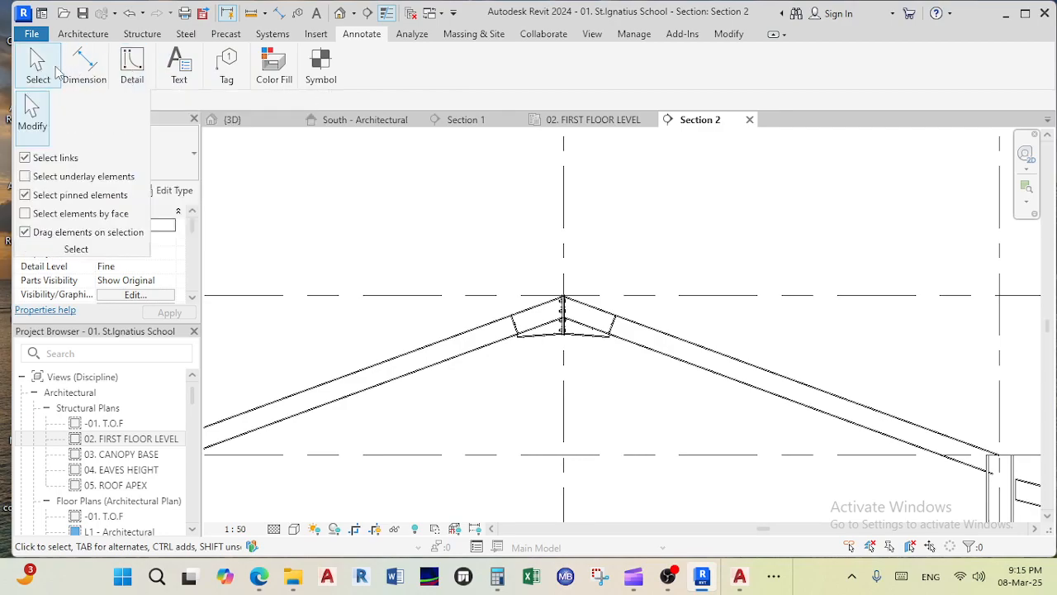
left_click(418, 36)
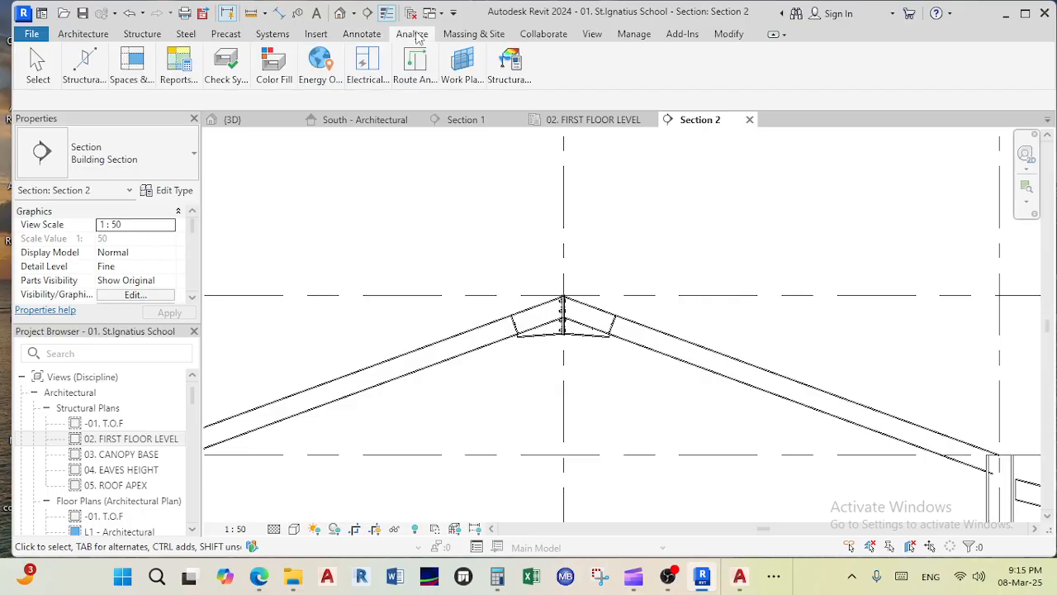
left_click(467, 36)
left_click(539, 36)
Step: Create a rectangular callout around the apex haunch in Section 2 and open its view
left_click(605, 38)
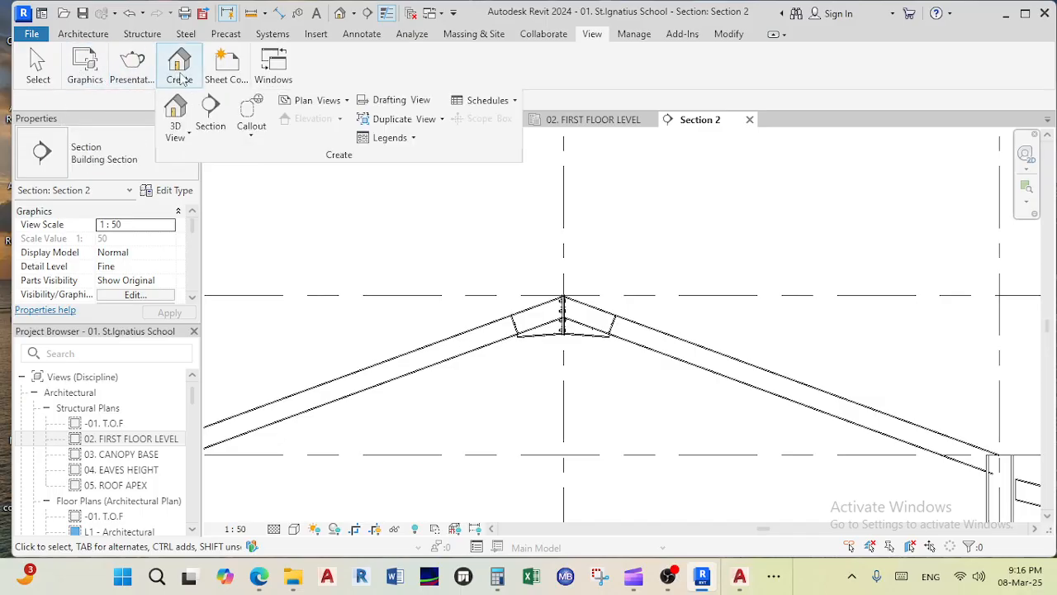
left_click(251, 116)
left_click(465, 224)
left_click(654, 395)
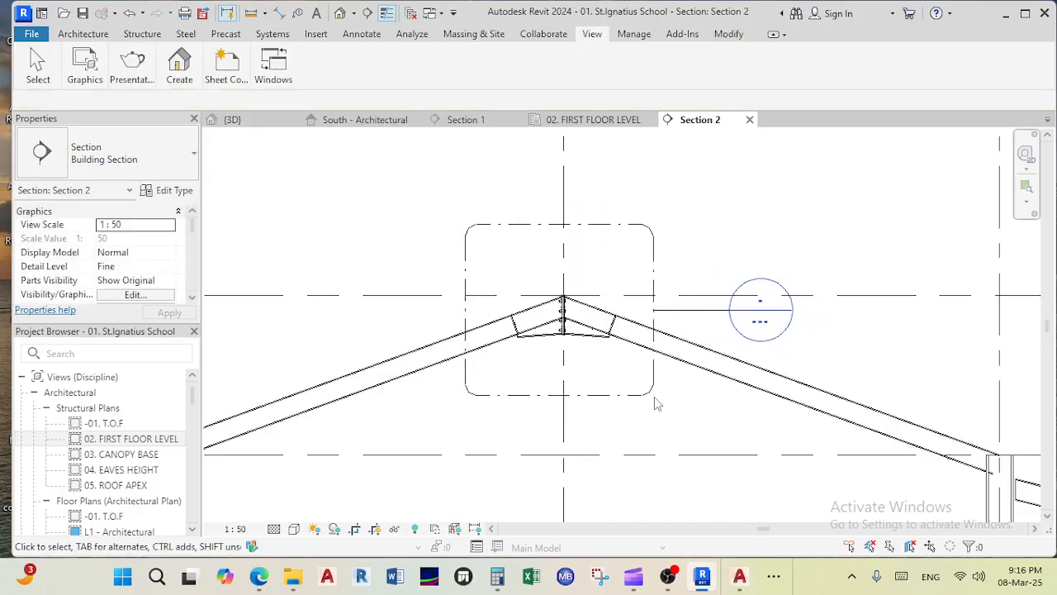
double_click(795, 308)
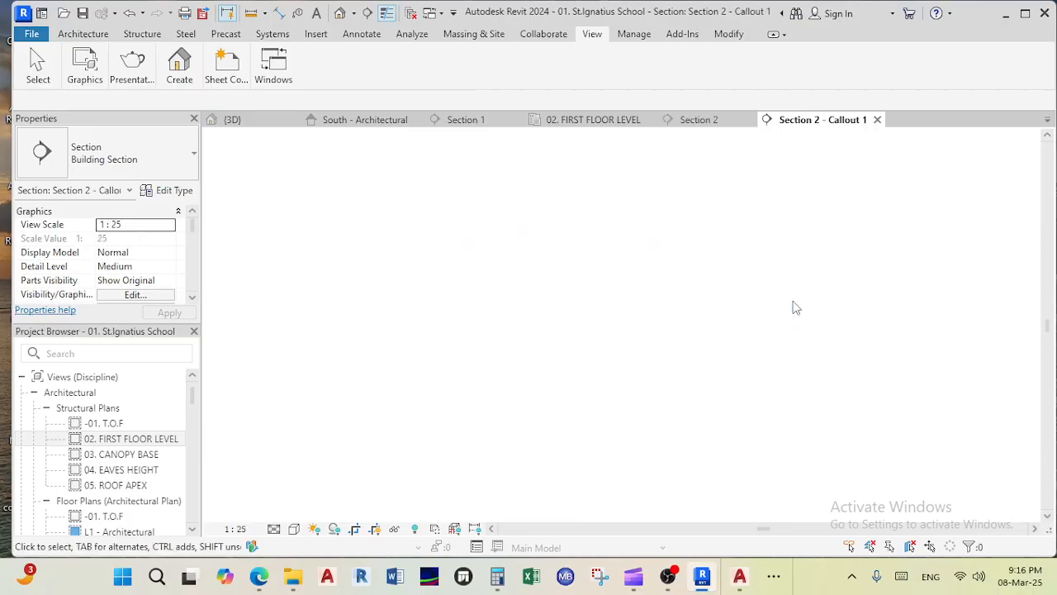
Step: Set the apex callout view's detail level to Fine and its visual style to Wireframe
left_click(471, 360)
left_click(293, 529)
left_click(291, 513)
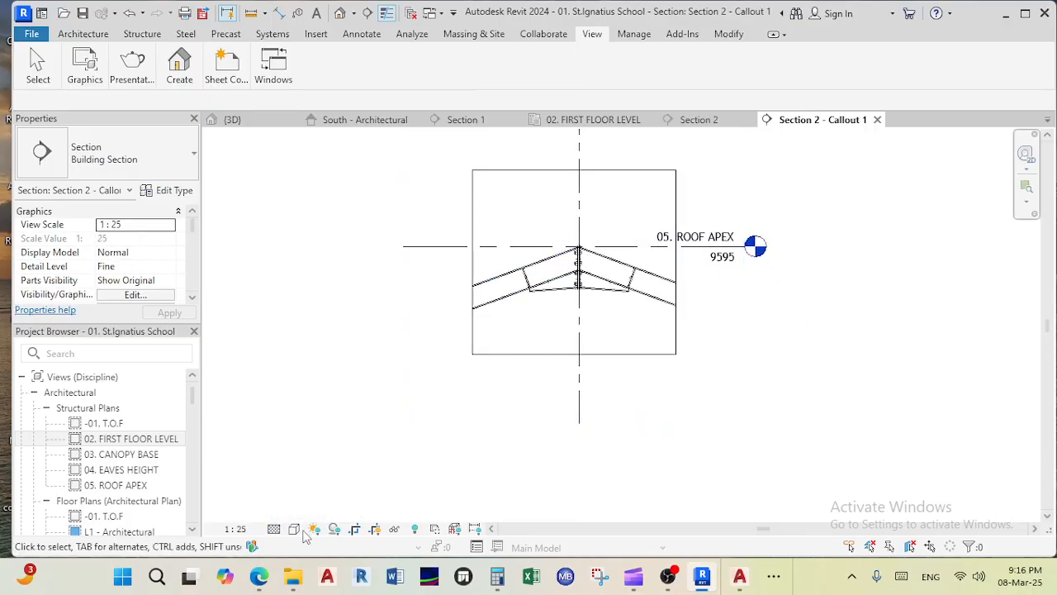
left_click(294, 530)
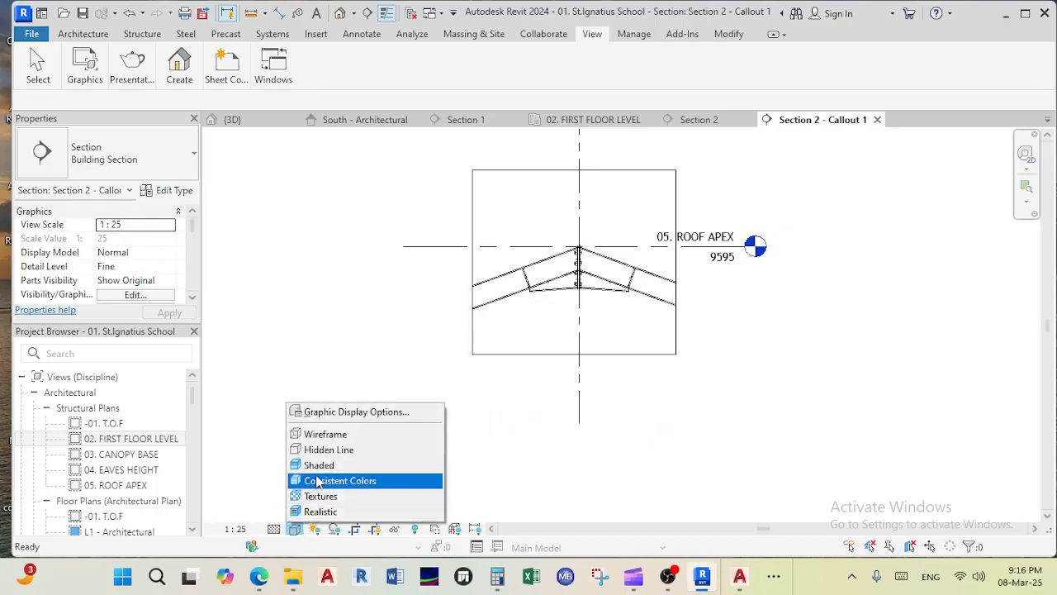
left_click(339, 450)
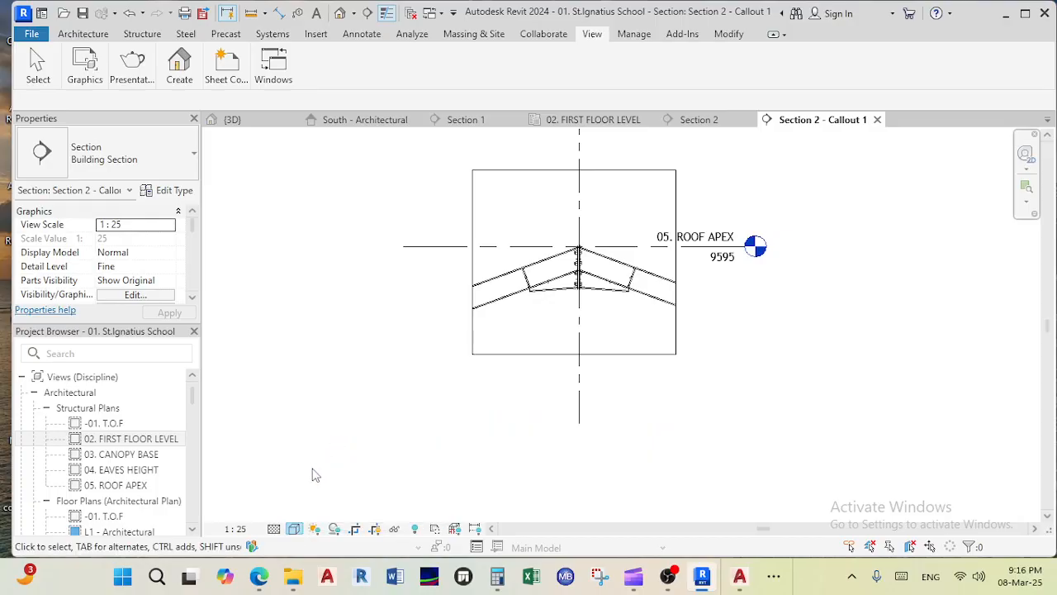
left_click(294, 530)
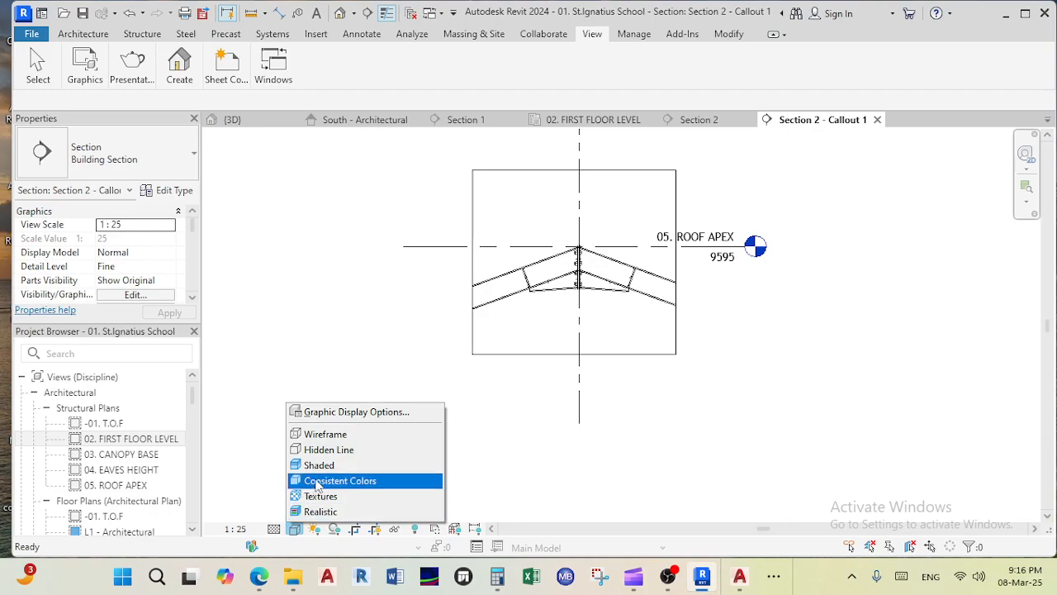
left_click(330, 432)
Step: Adjust the callout's crop region, lowering its top edge and shifting both side edges to frame the apex haunch and adjoining rafters
scroll(637, 368, "up", 2)
left_click(637, 377)
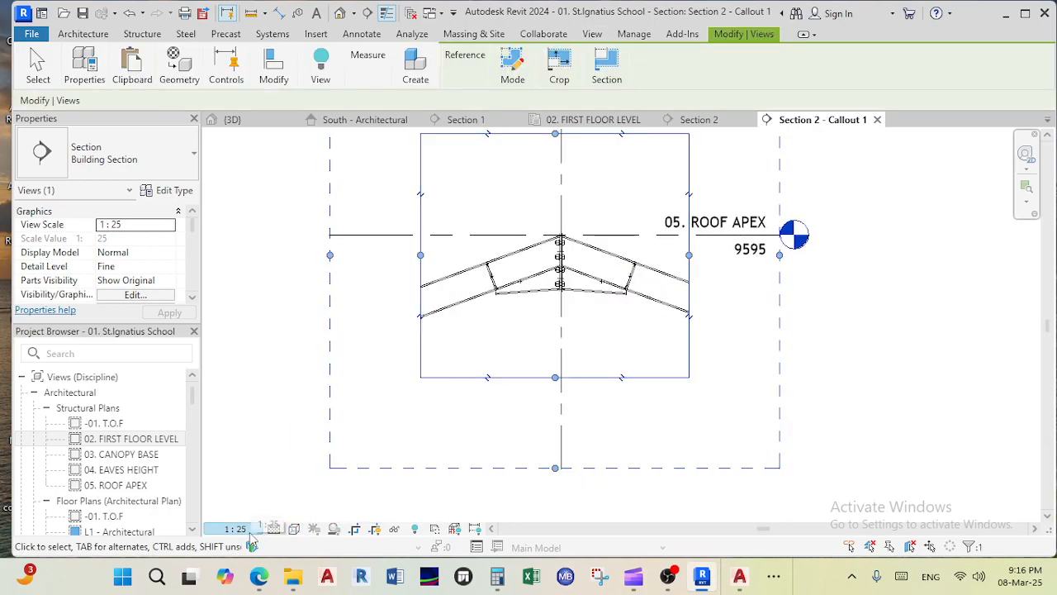
scroll(774, 250, "up", 1)
middle_click_drag(699, 288, 724, 322)
scroll(692, 357, "down", 1)
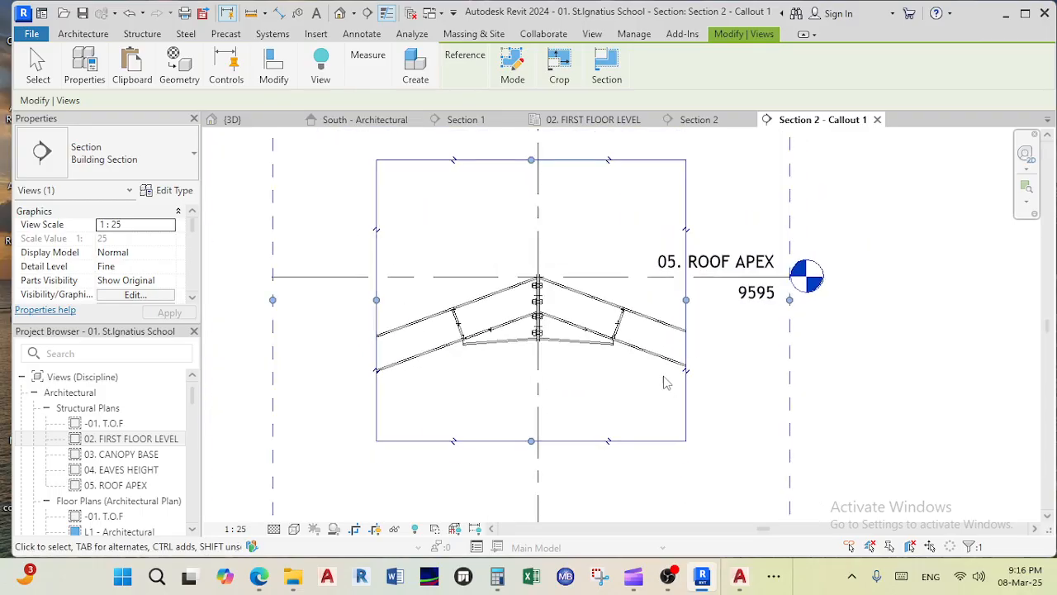
left_click_drag(531, 159, 531, 198)
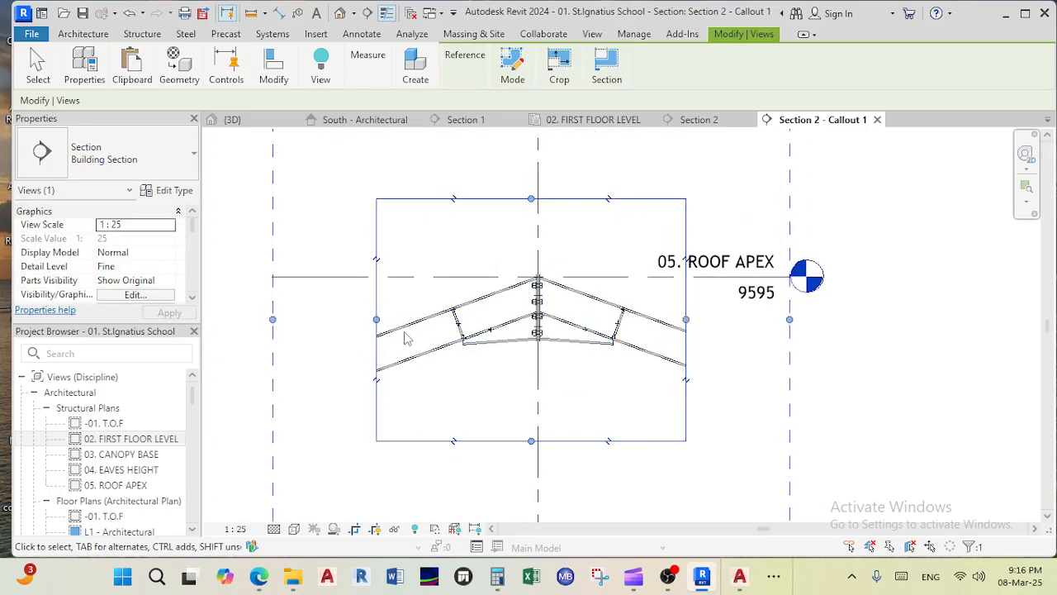
left_click_drag(377, 320, 406, 320)
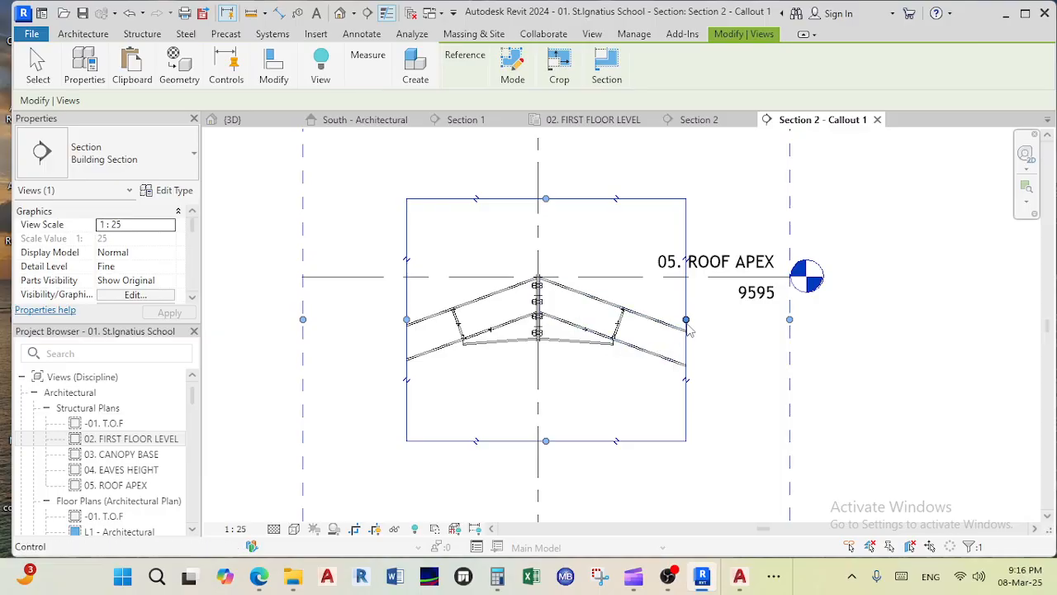
left_click_drag(686, 319, 714, 320)
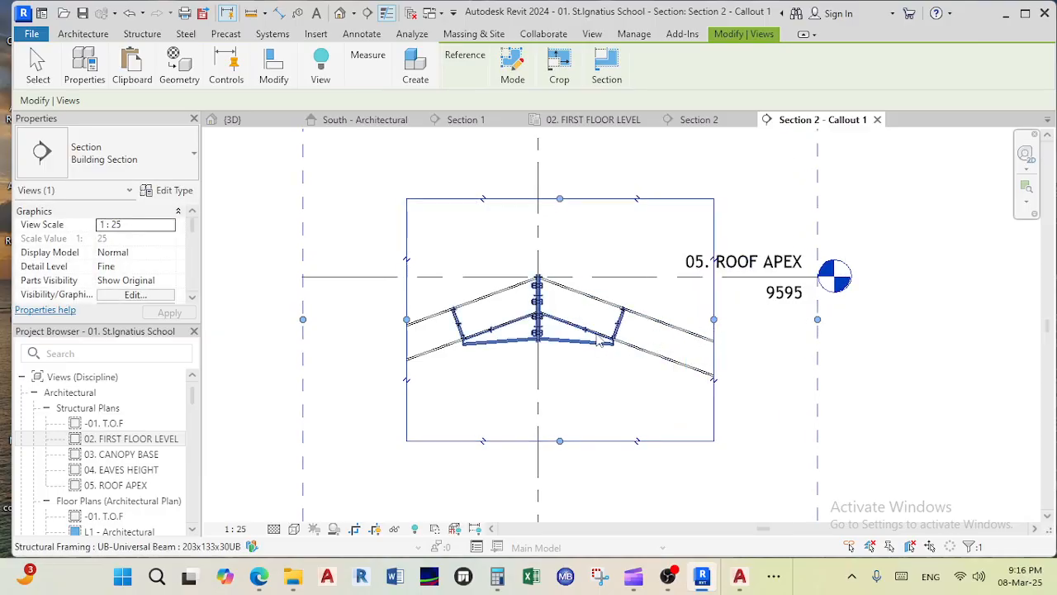
left_click_drag(406, 320, 392, 319)
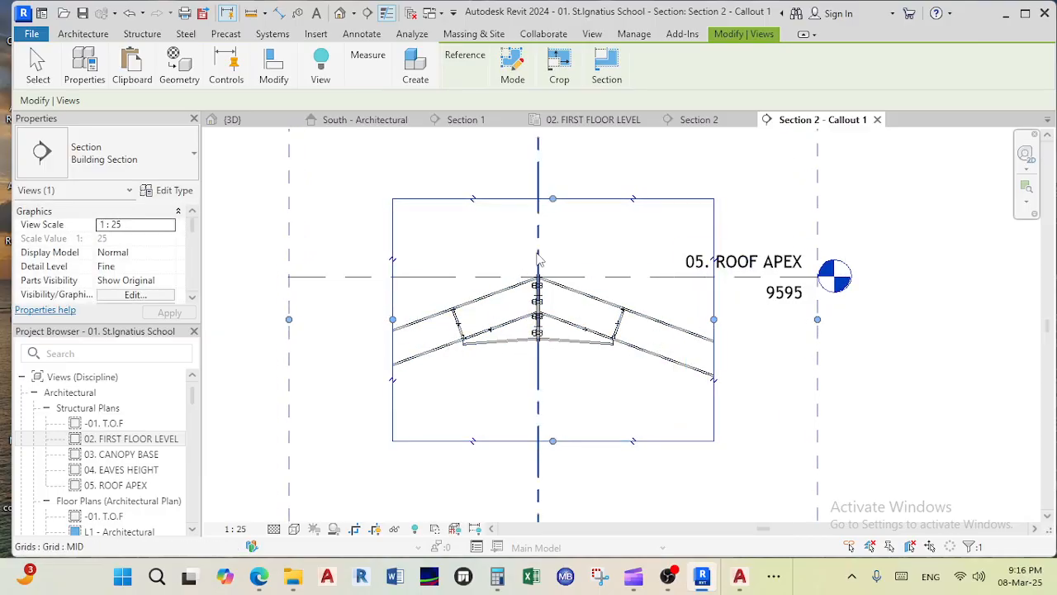
key("Escape")
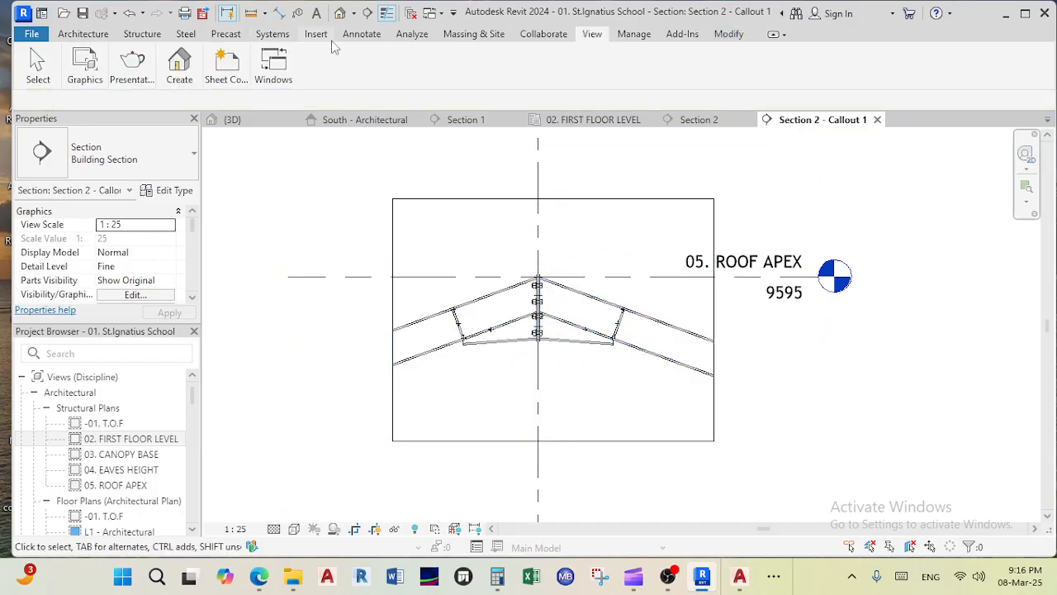
Step: Examine the right rafter and its end at the roof apex in the callout view
left_click(360, 36)
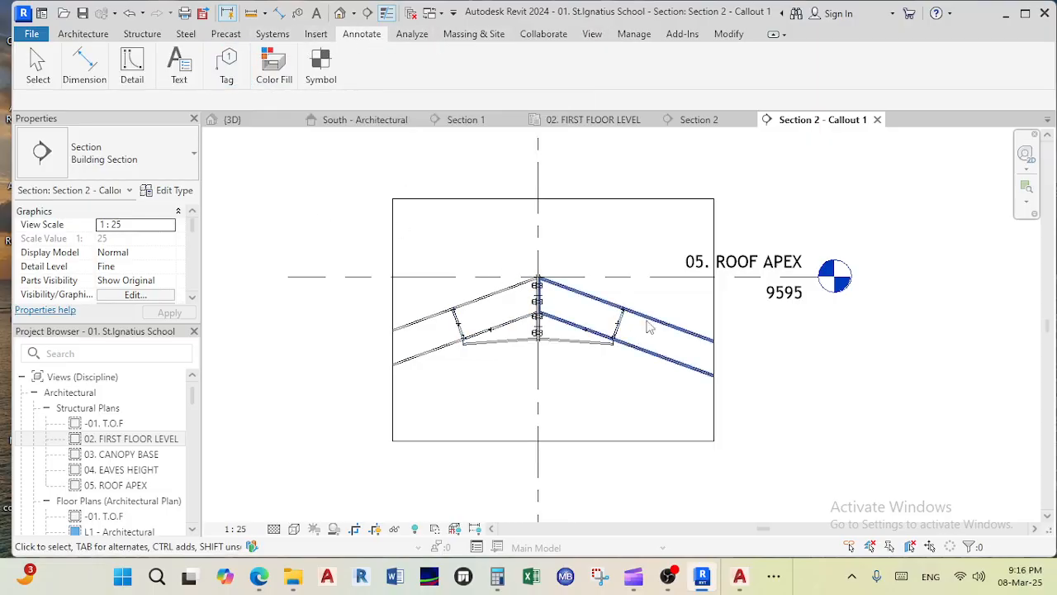
left_click(667, 341)
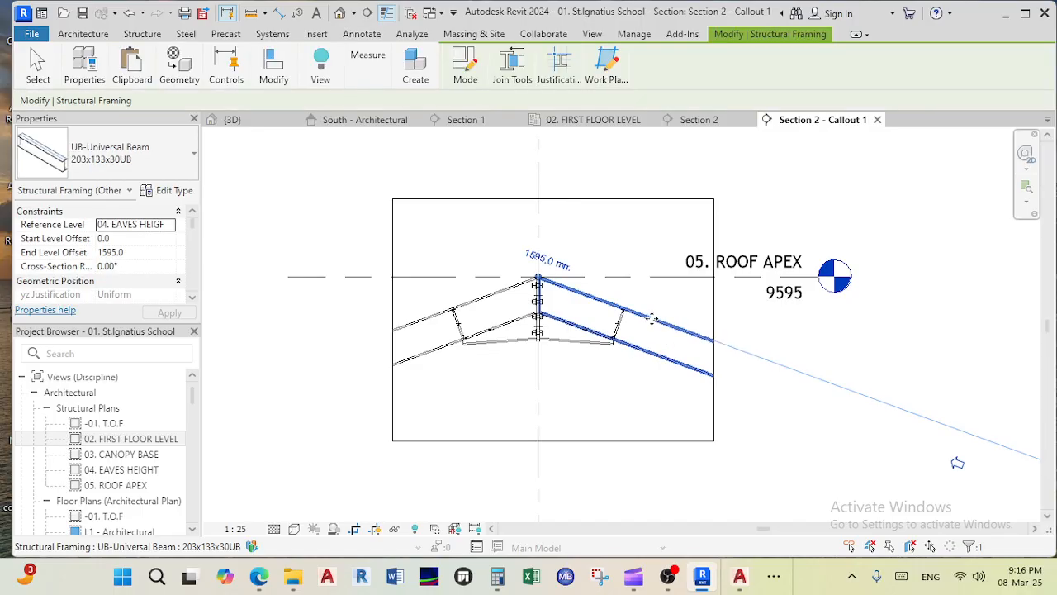
scroll(652, 322, "up", 2)
scroll(485, 230, "up", 3)
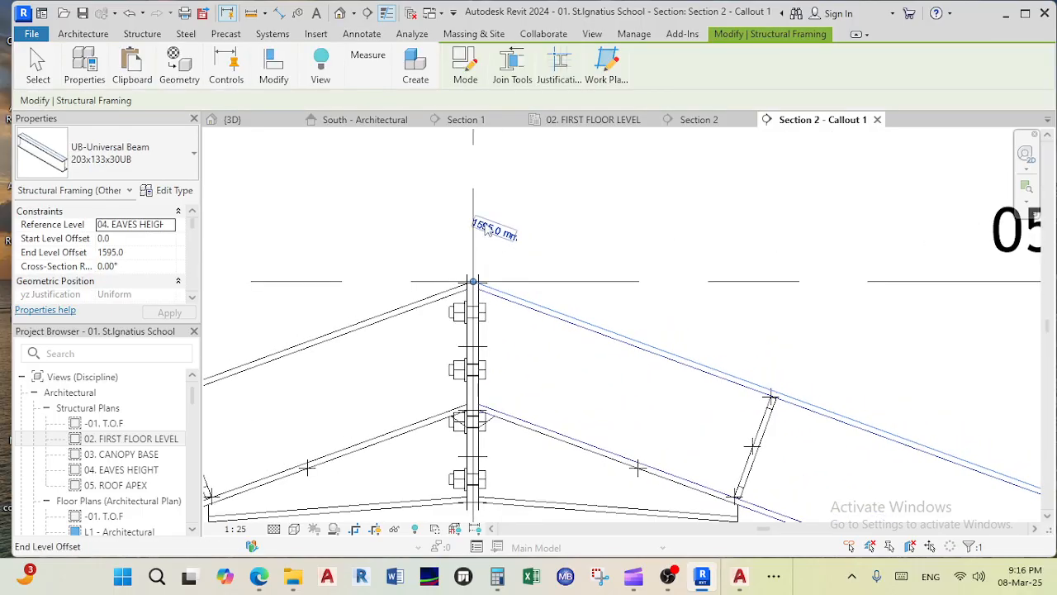
scroll(486, 227, "down", 2)
scroll(631, 279, "down", 3)
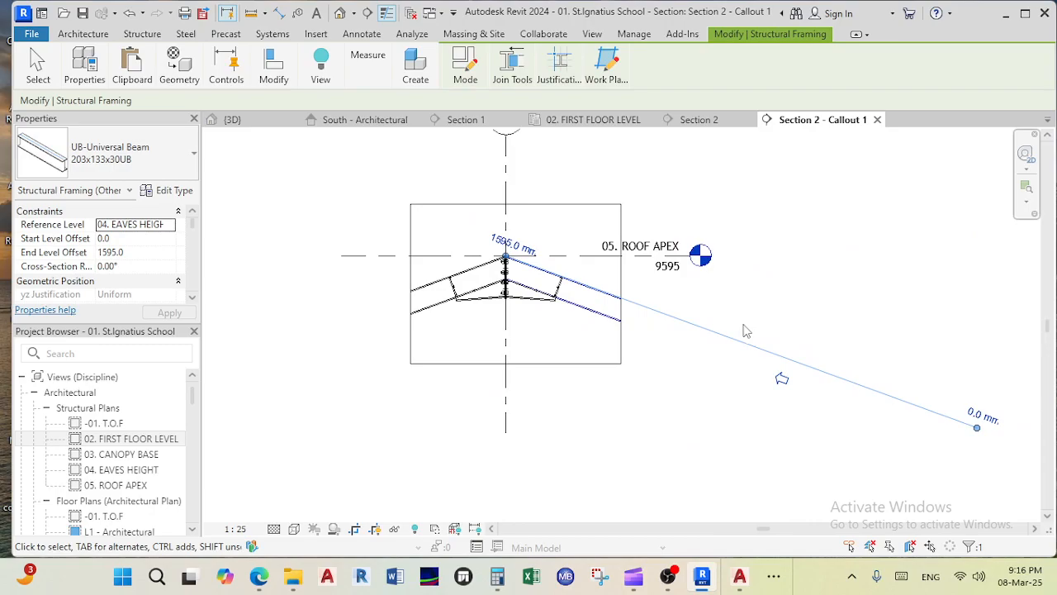
left_click(717, 320)
left_click(585, 291)
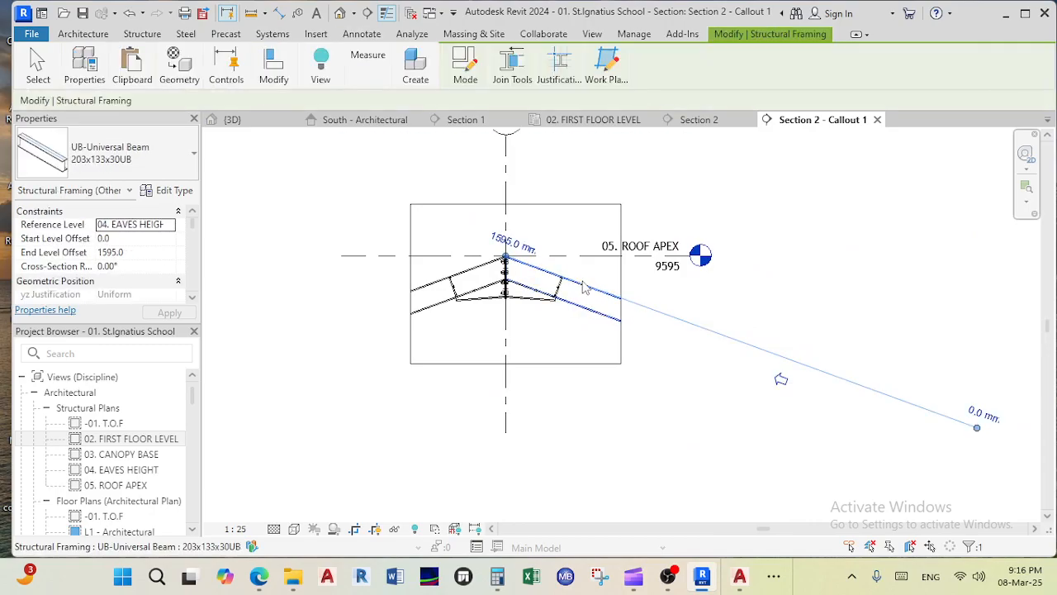
Step: Tag both rafters by category in the apex callout, using horizontal structural framing tags with attached-end leaders
mouse_move(410, 58)
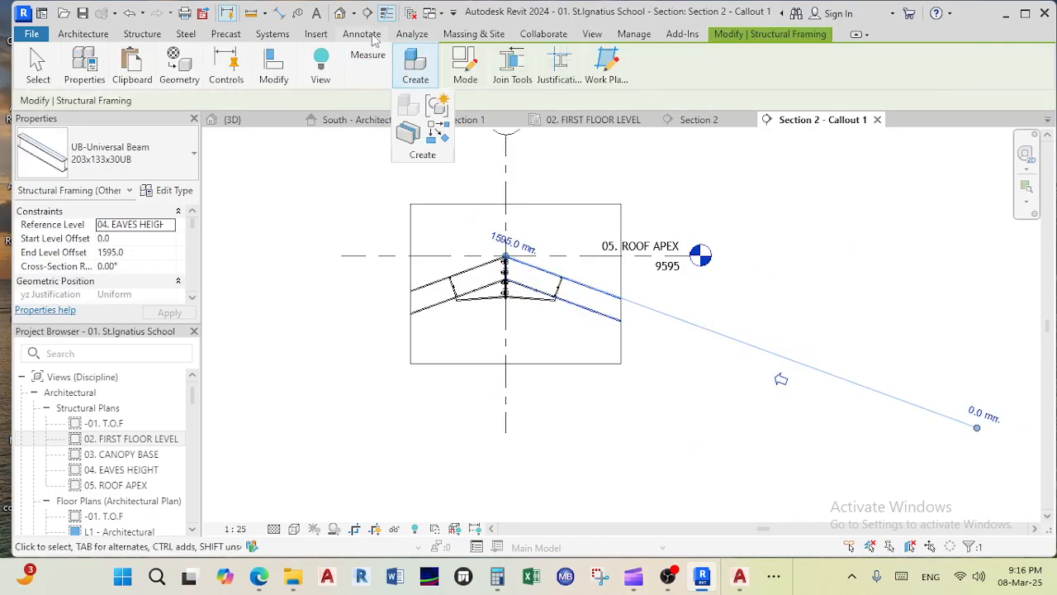
left_click(374, 38)
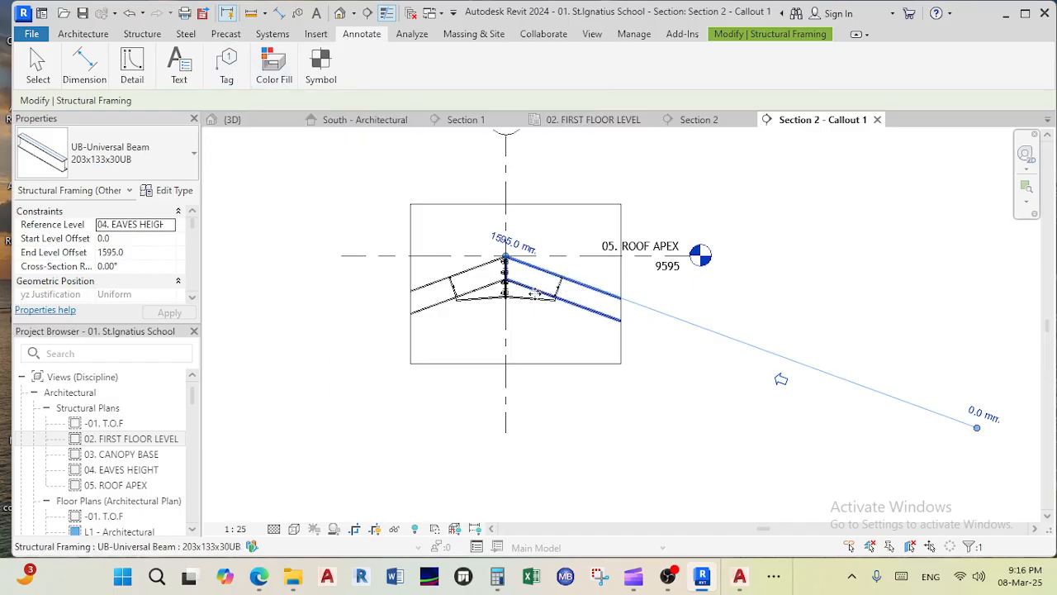
mouse_move(227, 77)
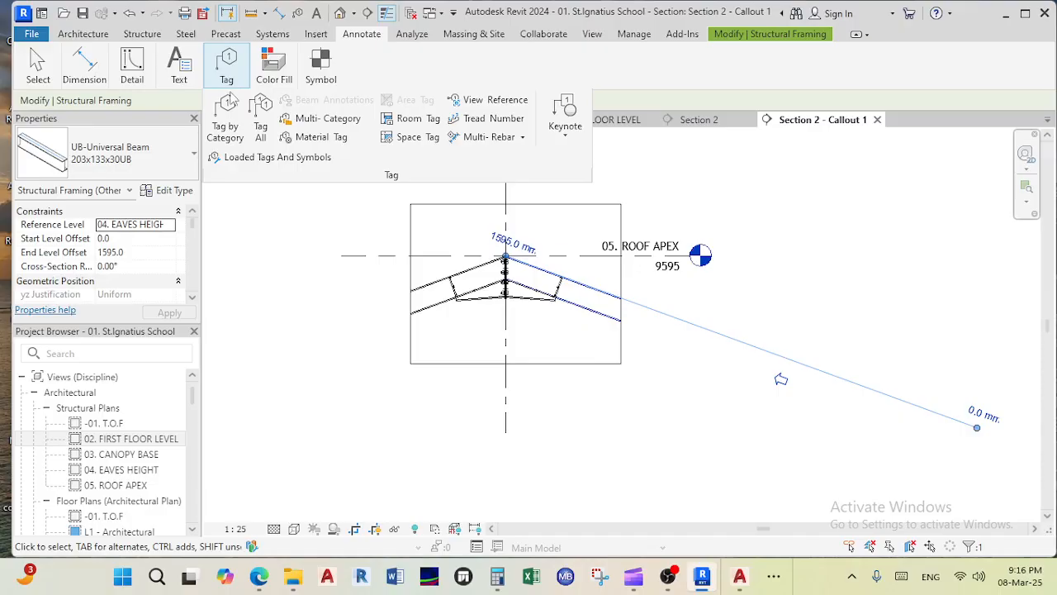
left_click(225, 124)
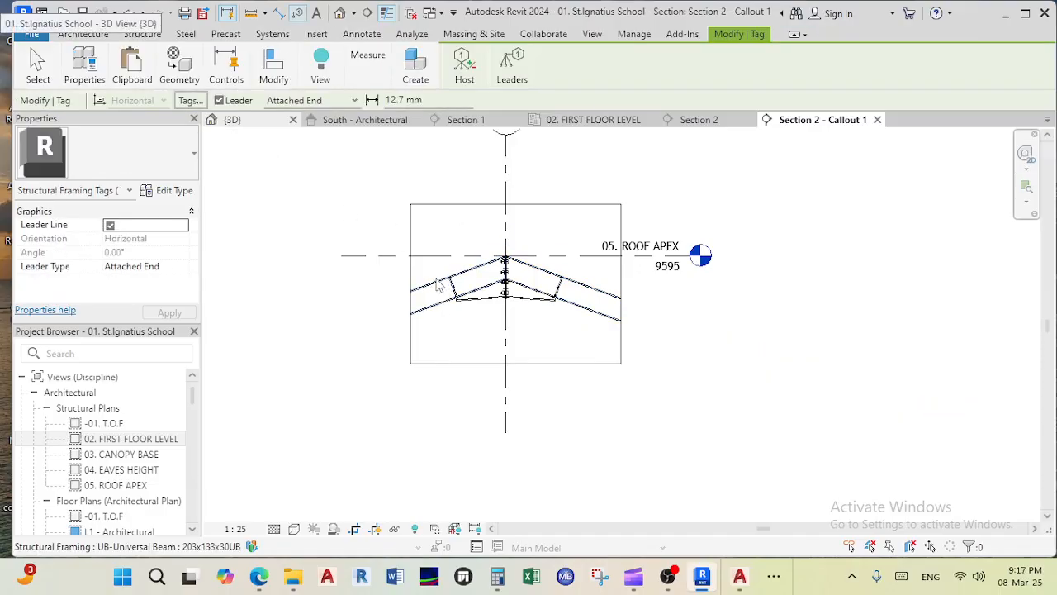
left_click(440, 285)
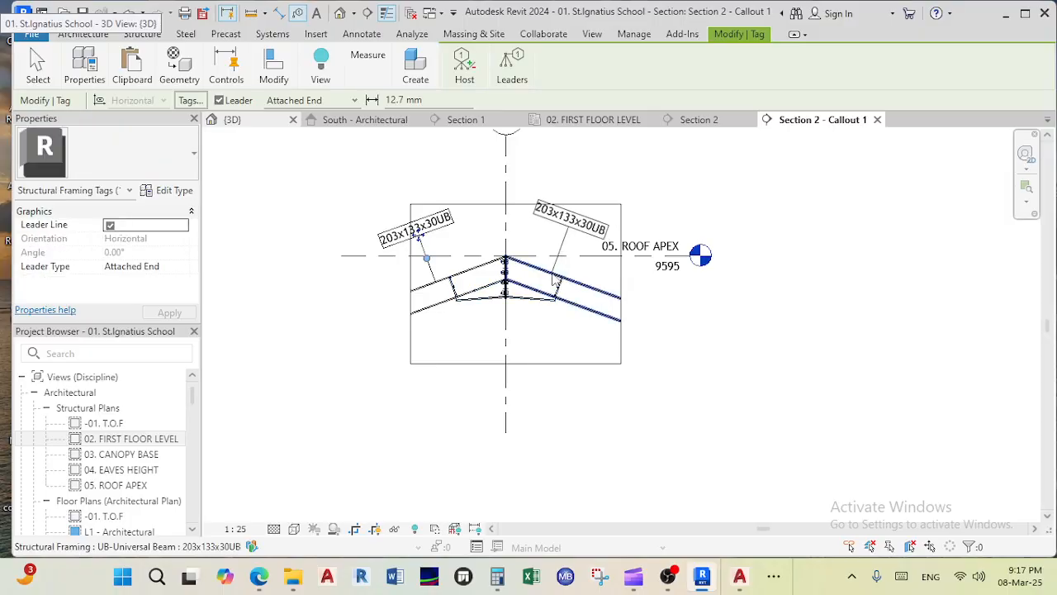
Step: Try to tag the apex haunch connection by category without loading a structural connection tag
left_click(522, 308)
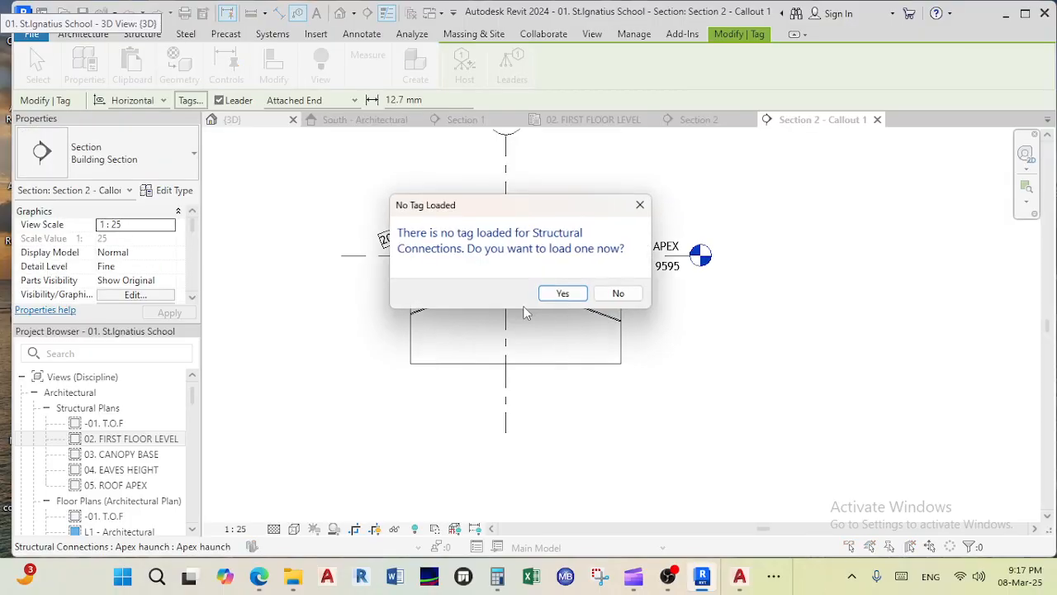
left_click(638, 204)
middle_click_drag(542, 215, 544, 258)
scroll(543, 310, "down", 1)
scroll(521, 237, "up", 2)
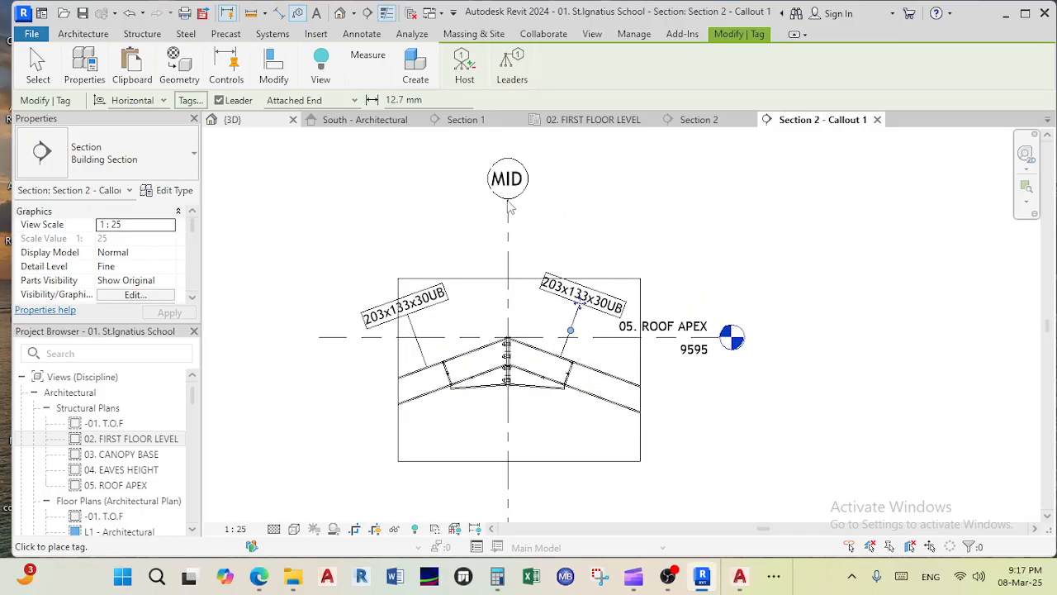
scroll(521, 346, "down", 3)
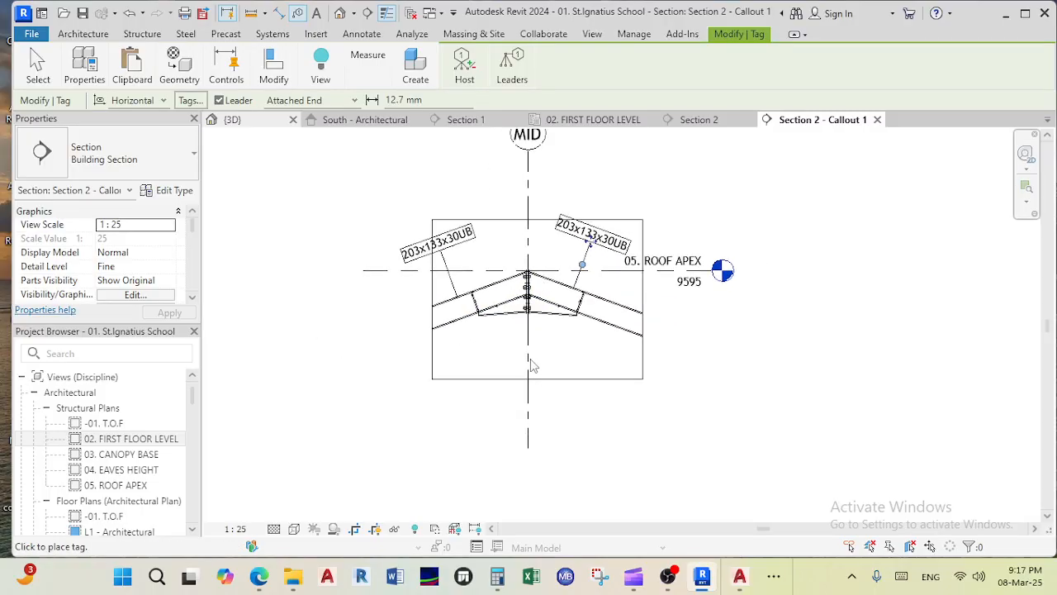
key("Escape")
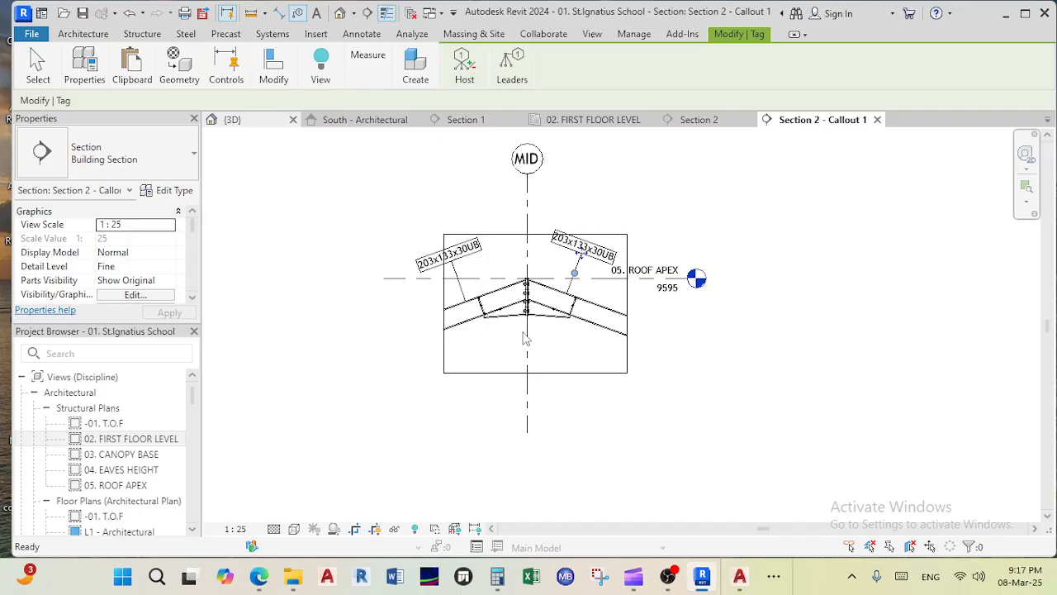
key("t")
key("g")
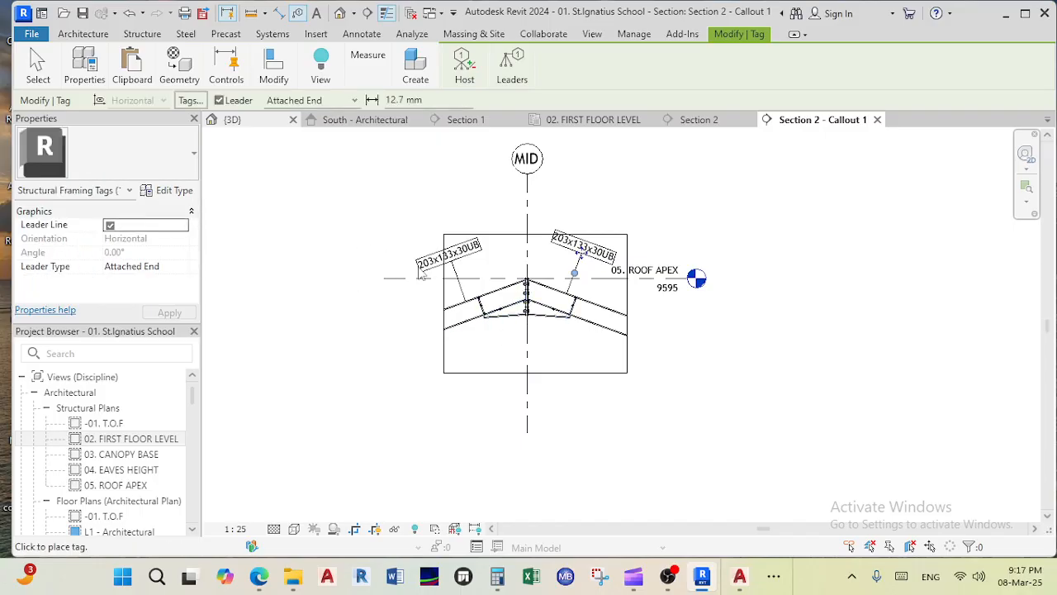
scroll(521, 281, "up", 3)
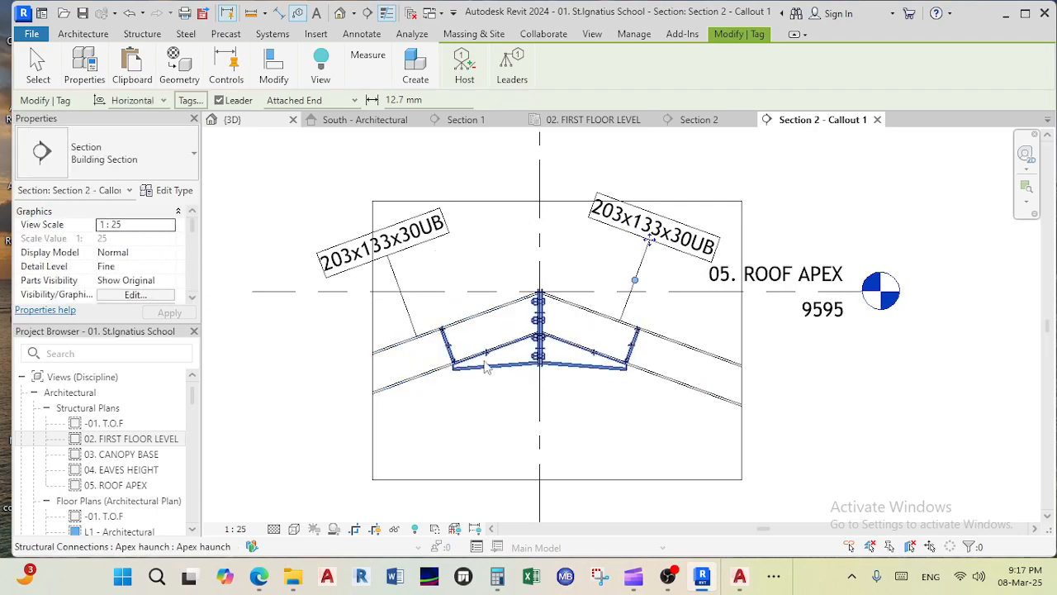
scroll(426, 389, "down", 2)
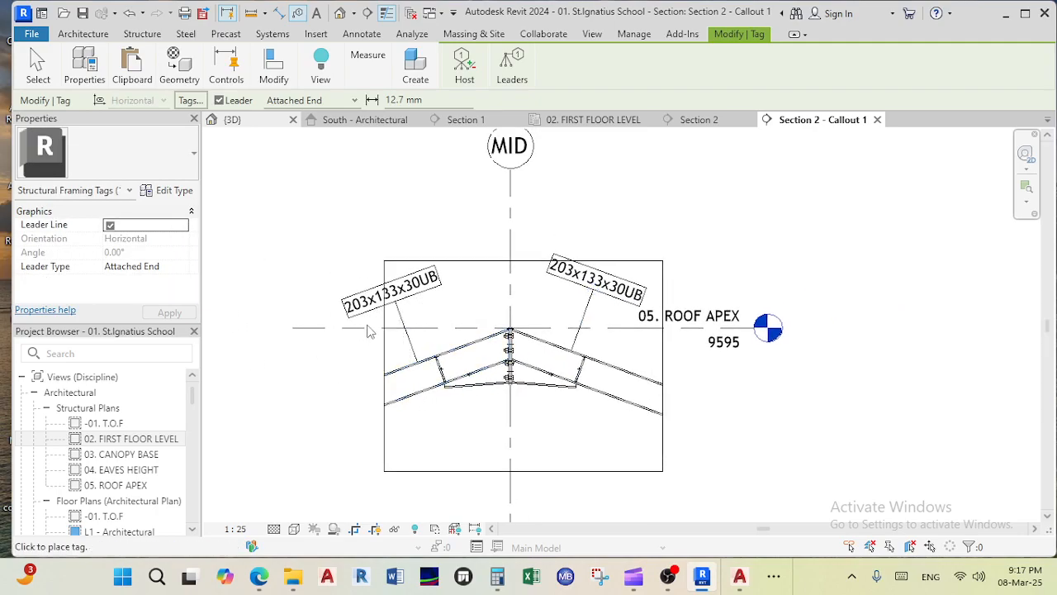
key("Escape")
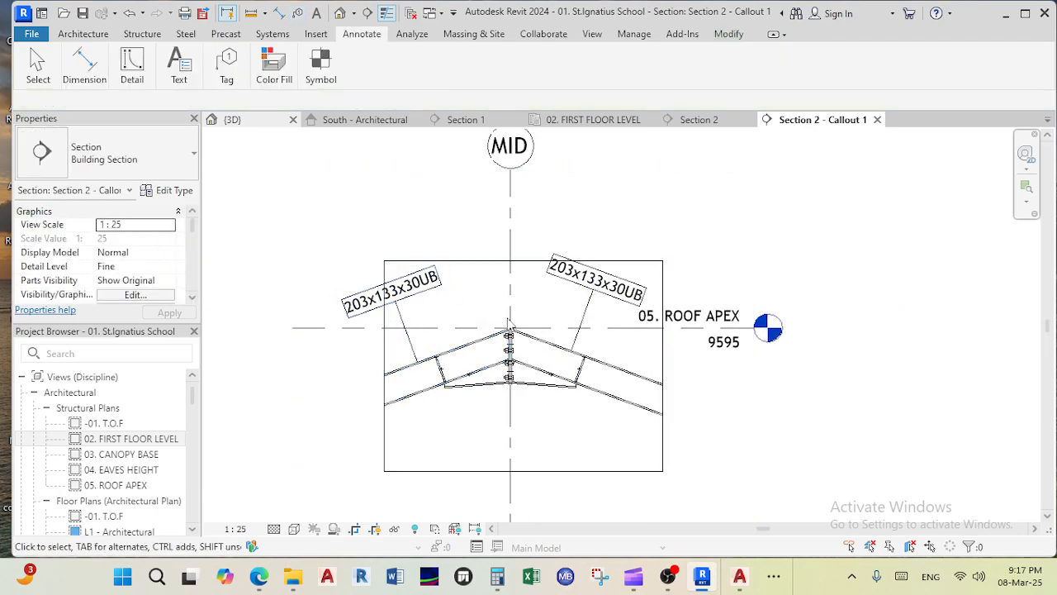
Step: Start a DWG export of only the current callout view with the in-session export setup, and browse to the Desktop for saving
left_click(33, 34)
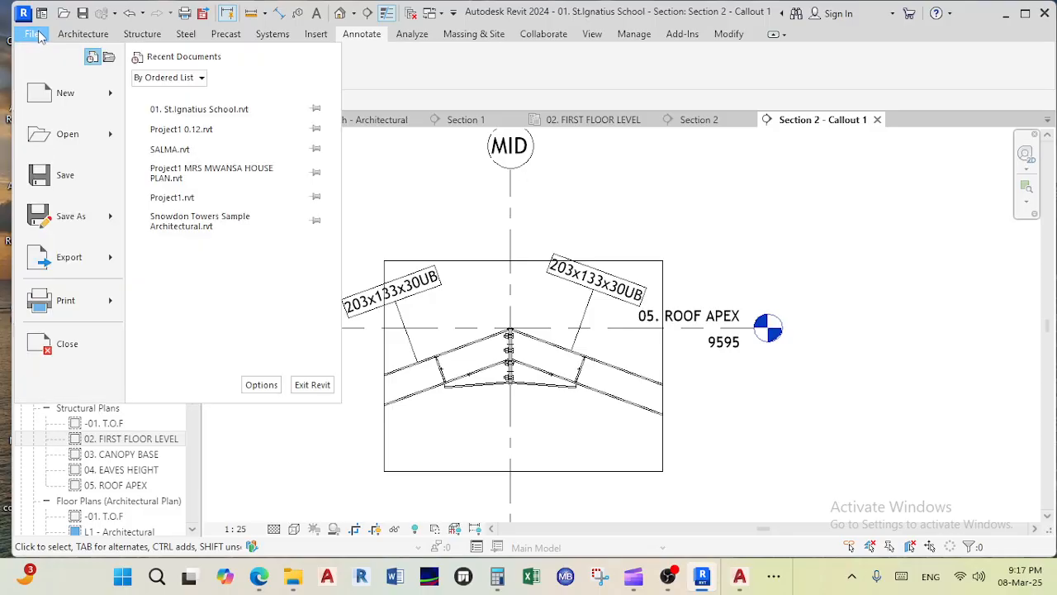
mouse_move(87, 266)
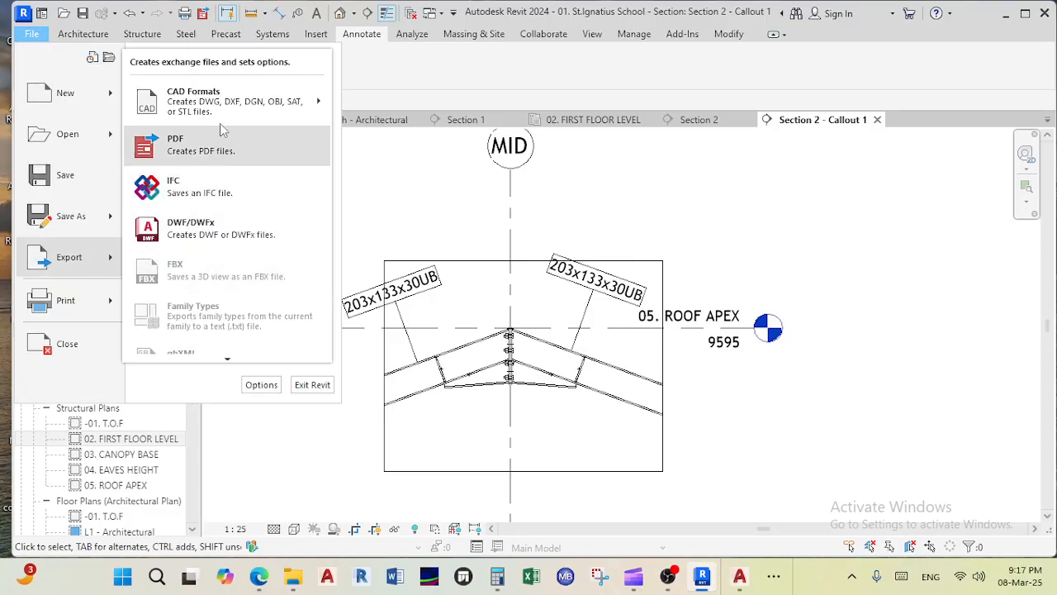
mouse_move(236, 109)
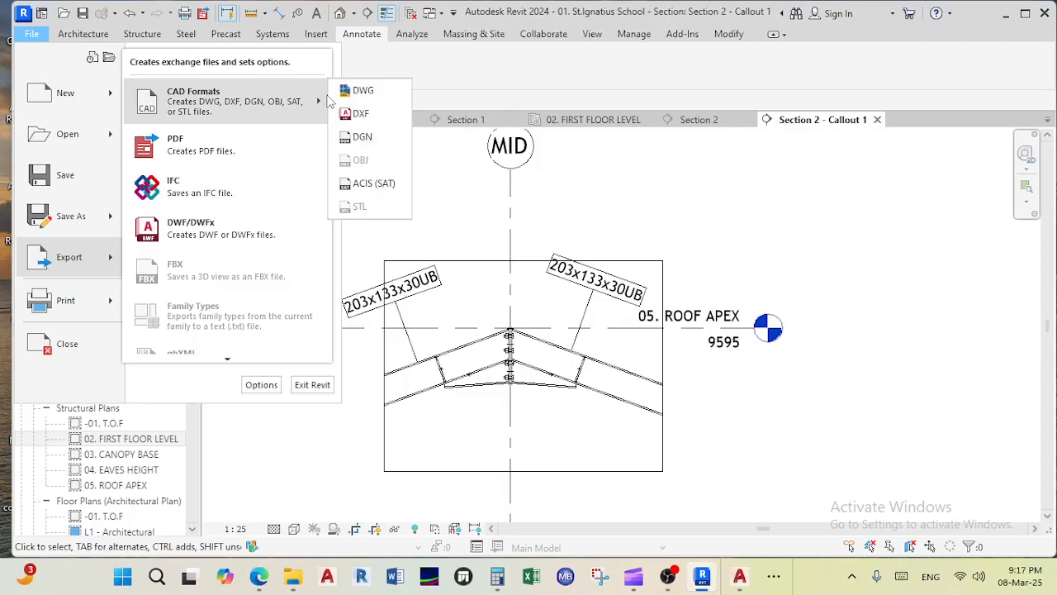
left_click(355, 91)
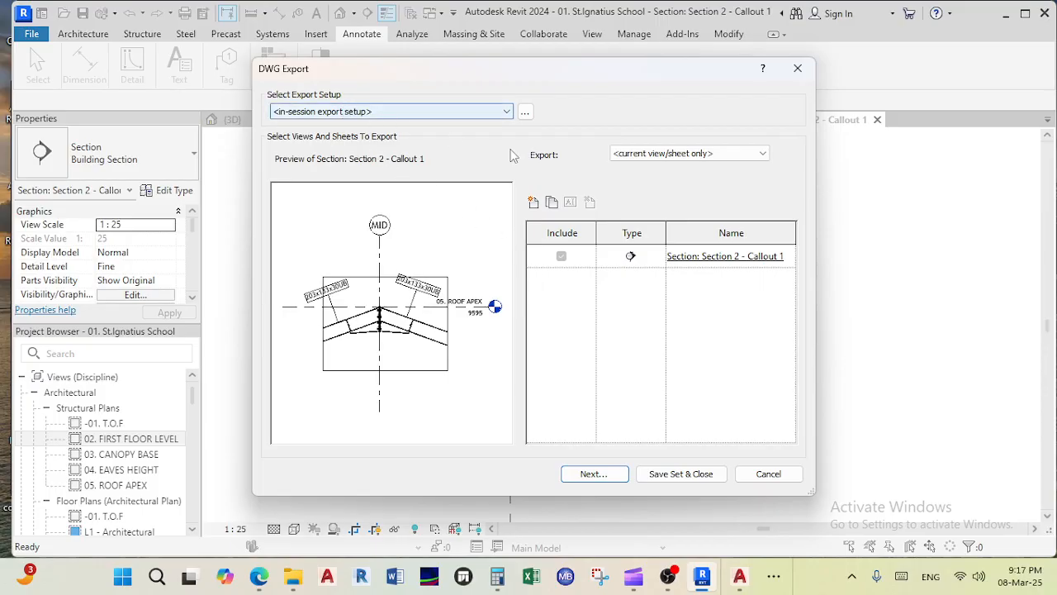
left_click(593, 473)
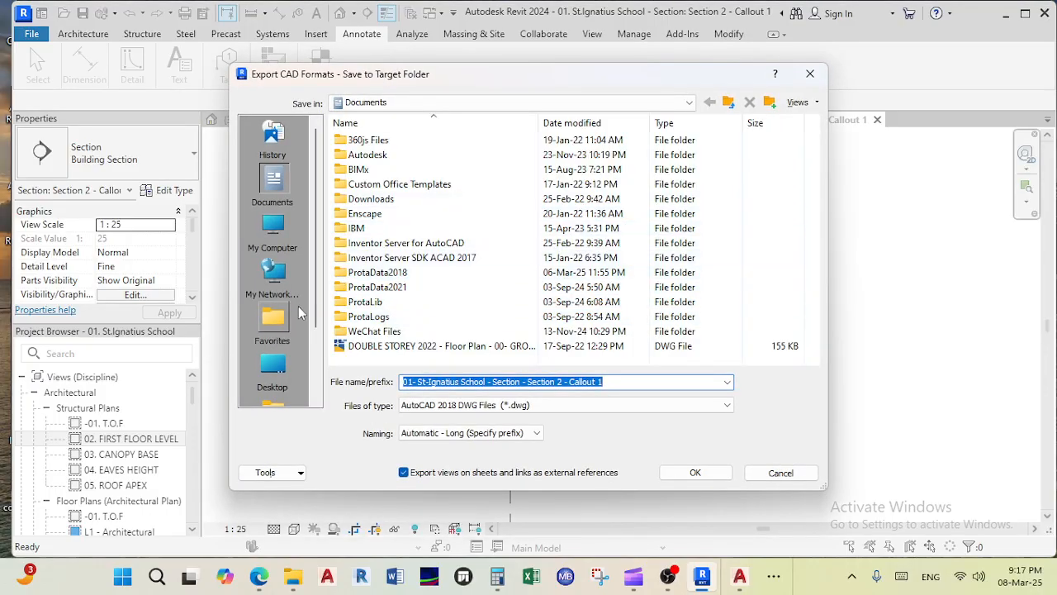
left_click(272, 366)
scroll(436, 222, "down", 3)
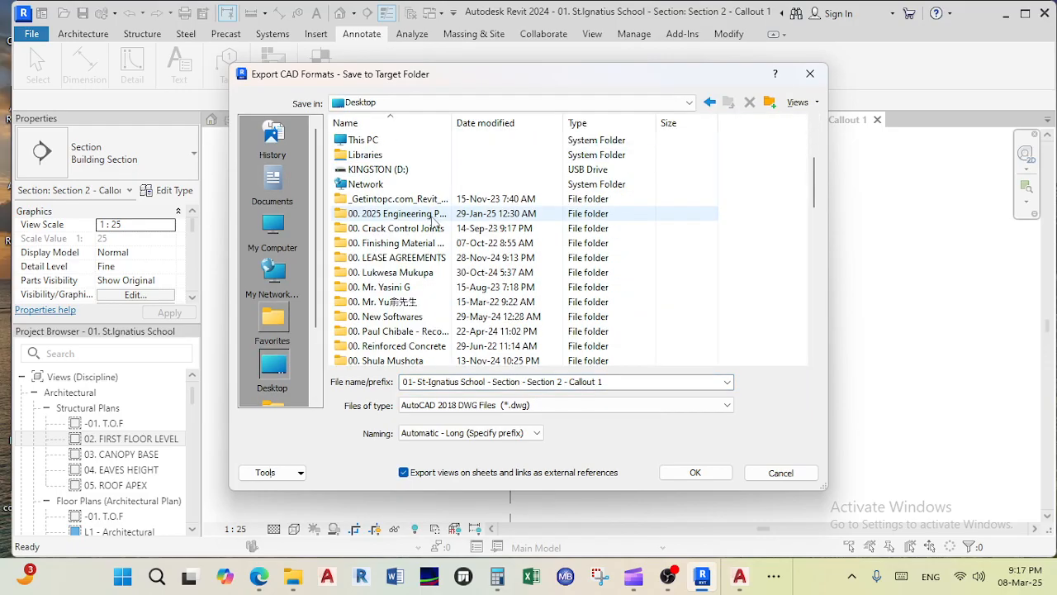
scroll(436, 222, "down", 4)
mouse_move(259, 582)
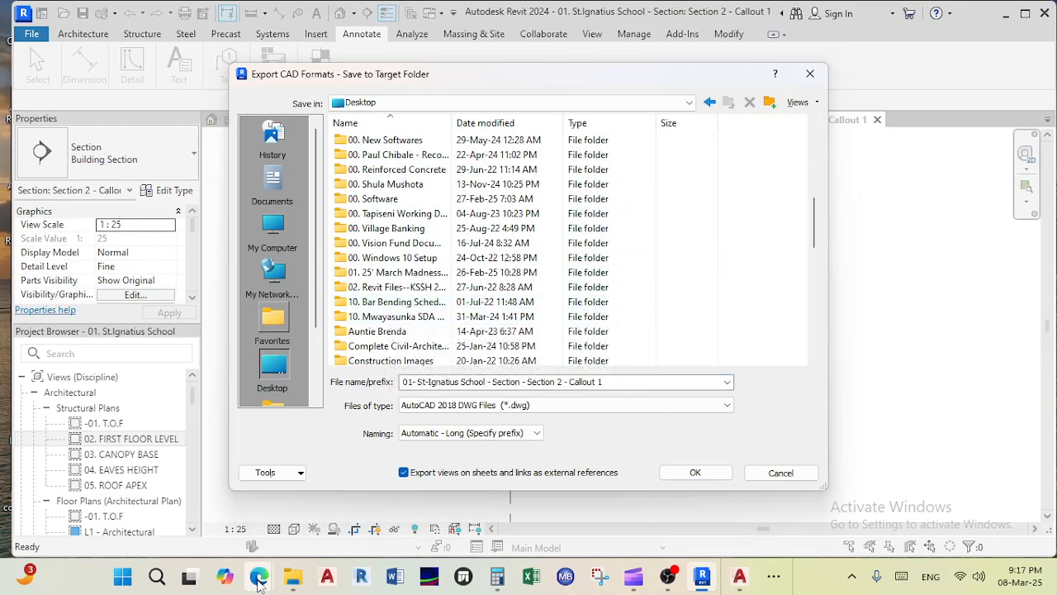
left_click(222, 538)
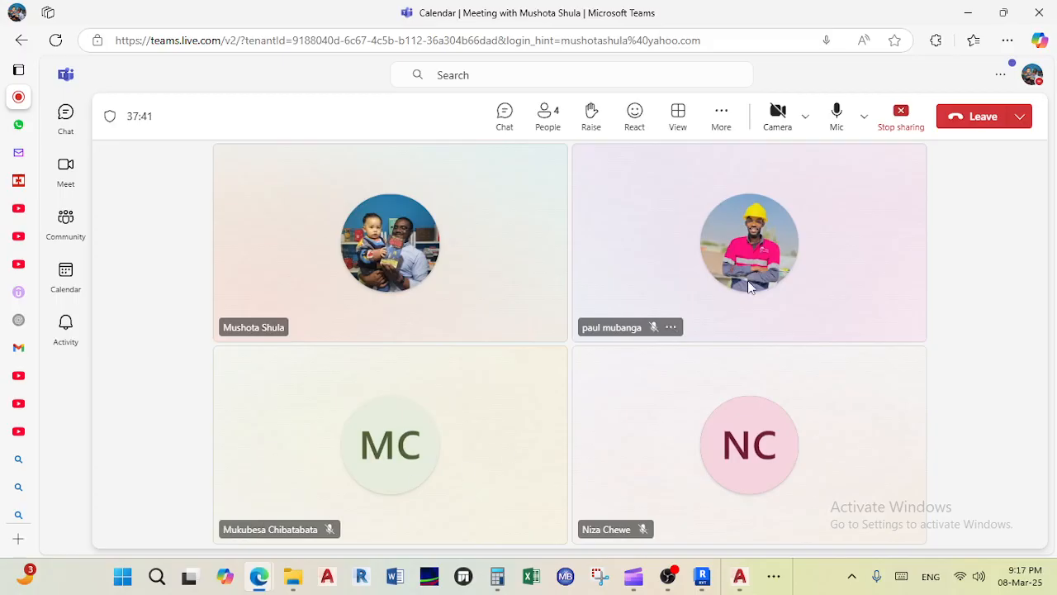
left_click(966, 12)
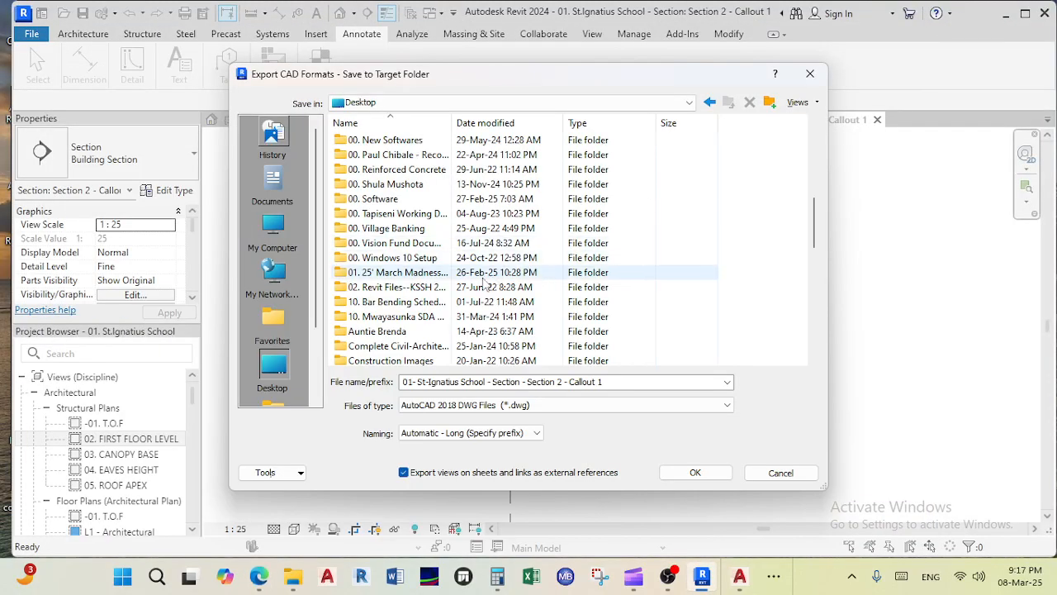
Step: Set the save location to the 31 Days Challenge folder inside 03. Teaching Material of 01. 25' March Madness - 30 Days of Design
double_click(404, 273)
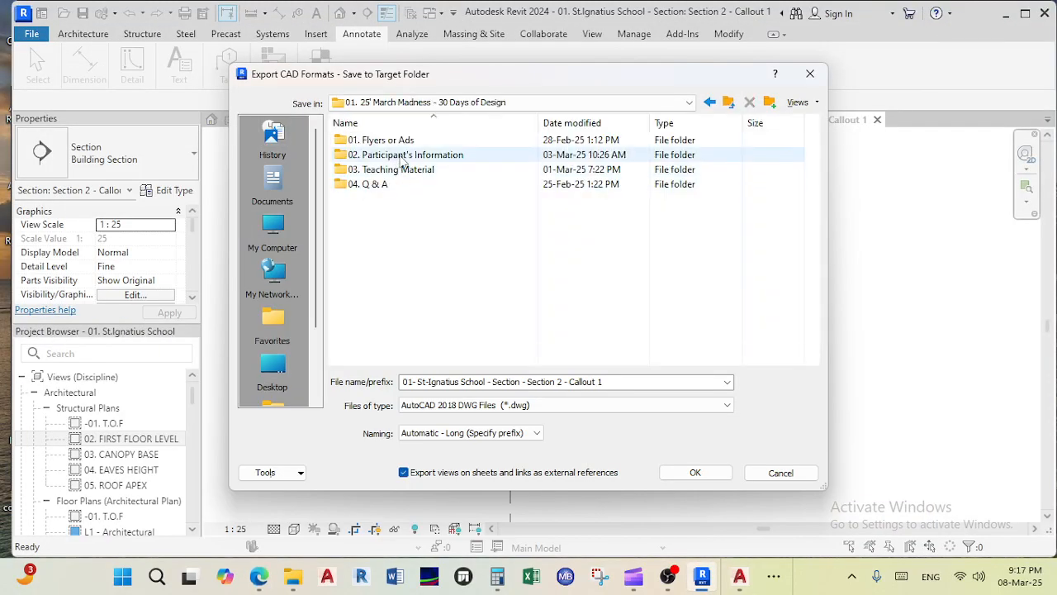
double_click(403, 169)
double_click(407, 140)
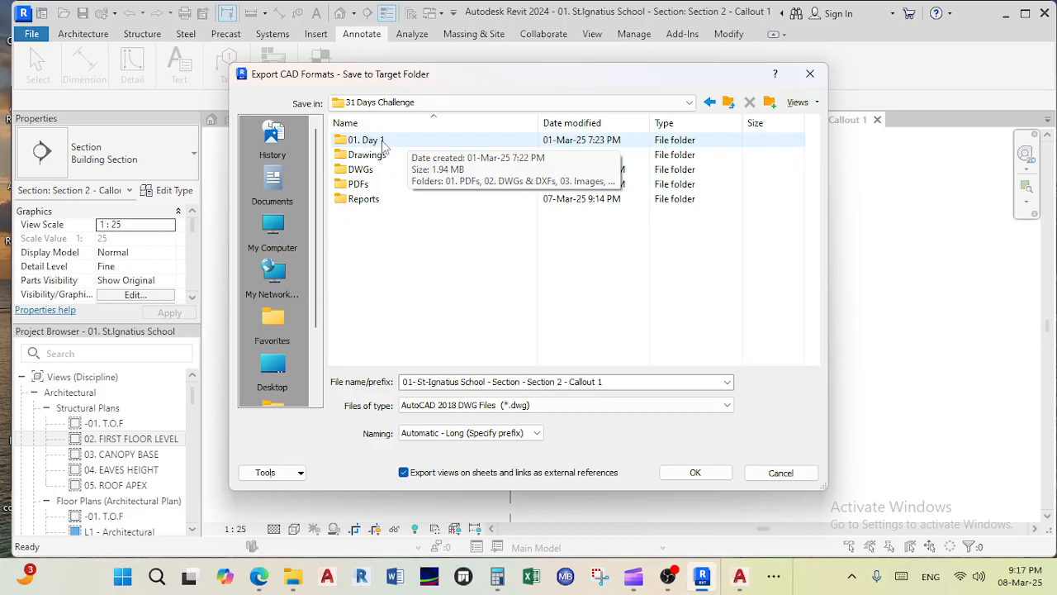
Step: Create a folder named Connection Details inside 31 Days Challenge and open it as the export destination
right_click(378, 223)
mouse_move(510, 364)
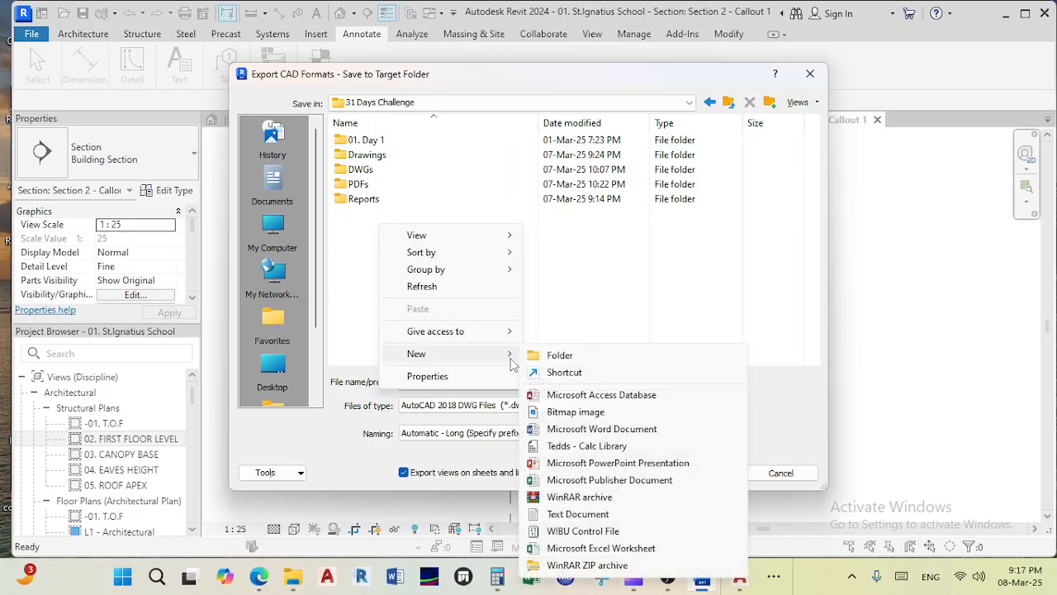
left_click(558, 355)
type("Connection Details")
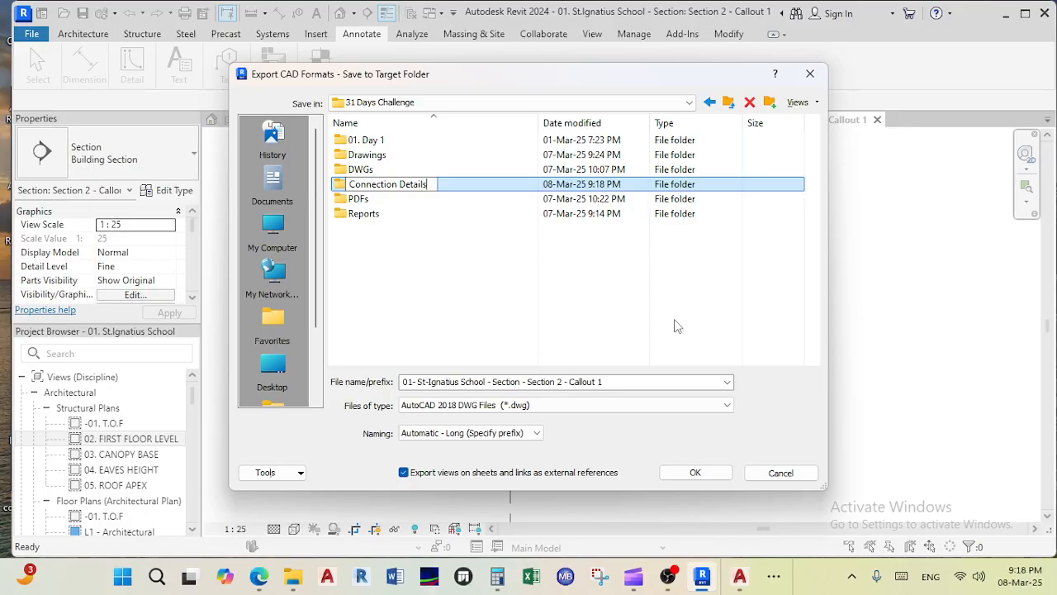
key("Return")
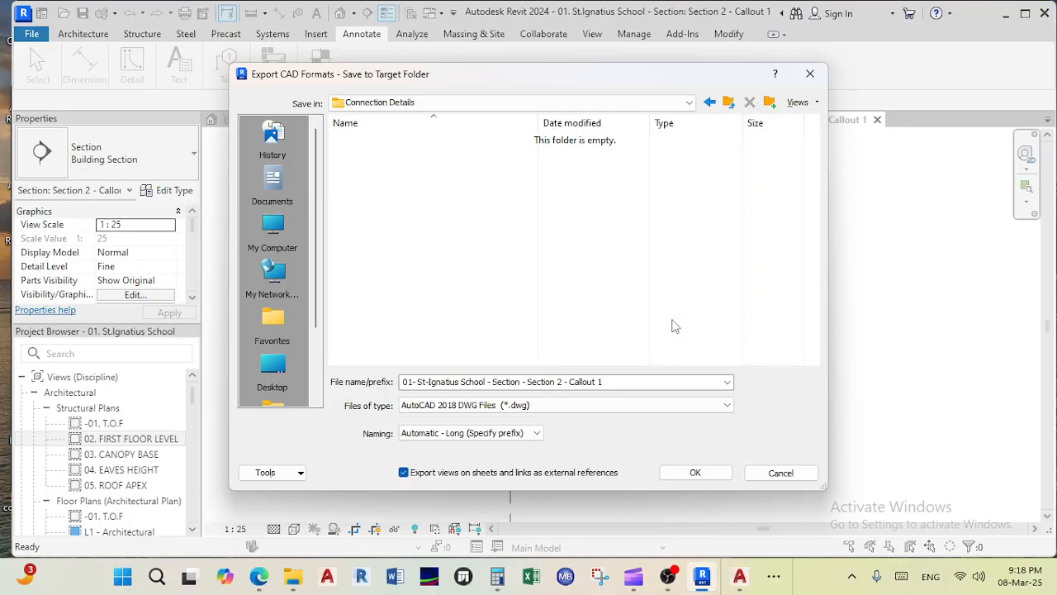
Step: Name the export file Apex Haunch Connection Detail and export it as an AutoCAD 2018 DWG
left_click(651, 383)
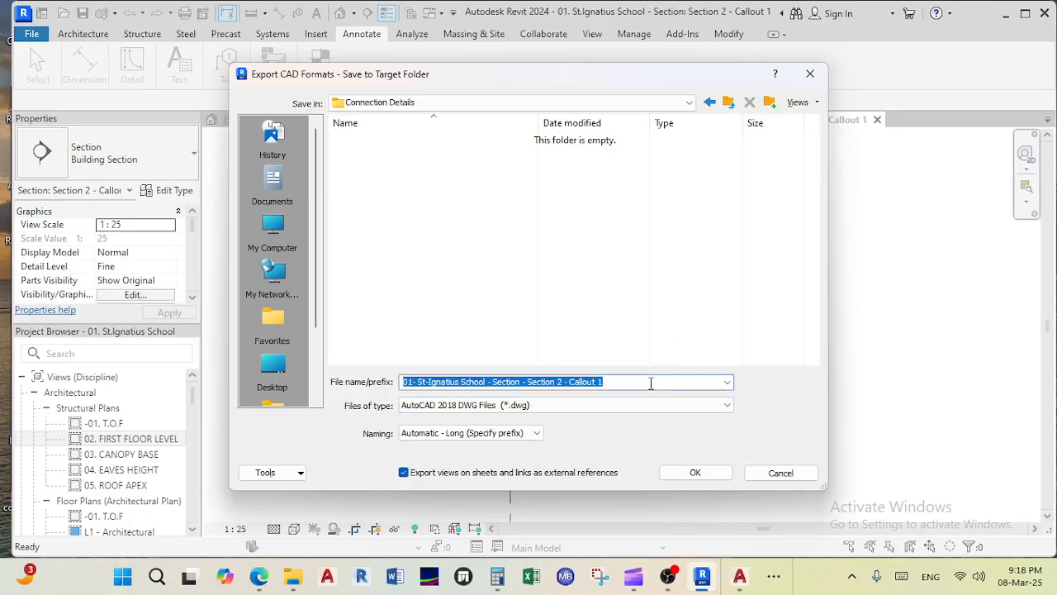
type("Apex Haunch Connection Detail")
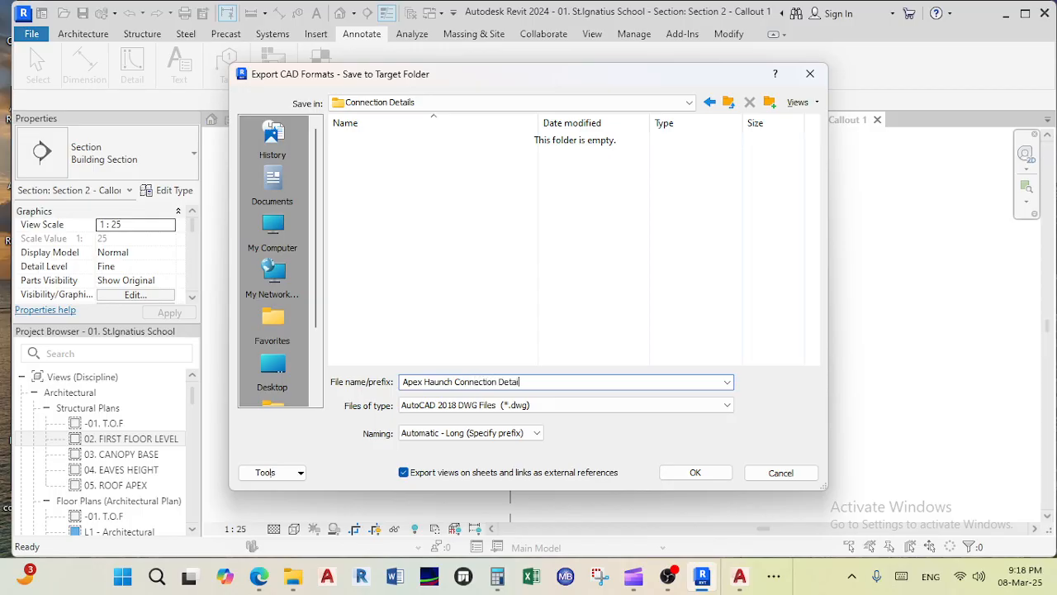
left_click(558, 405)
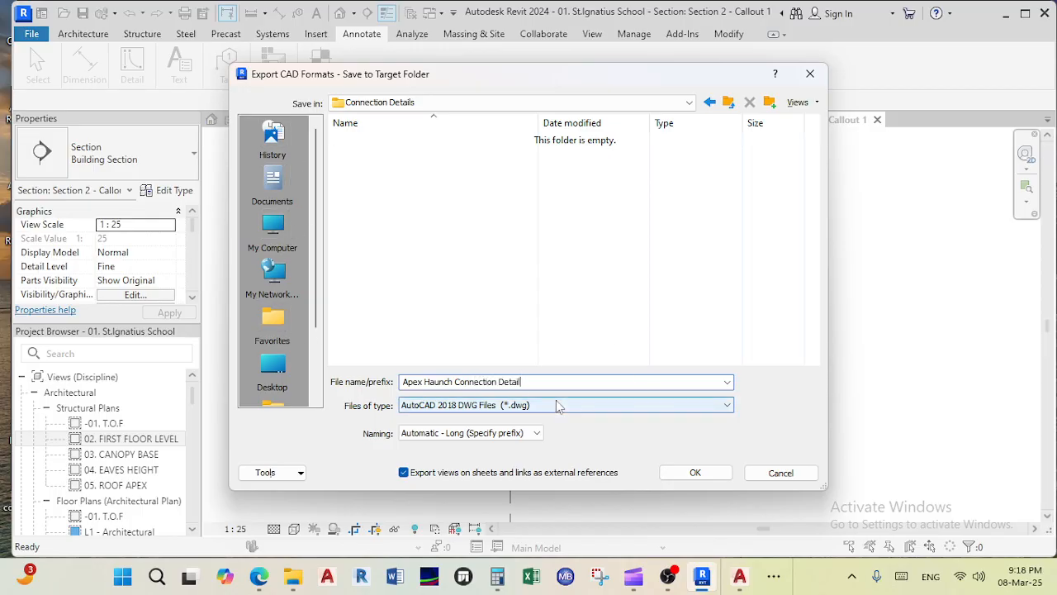
left_click(557, 408)
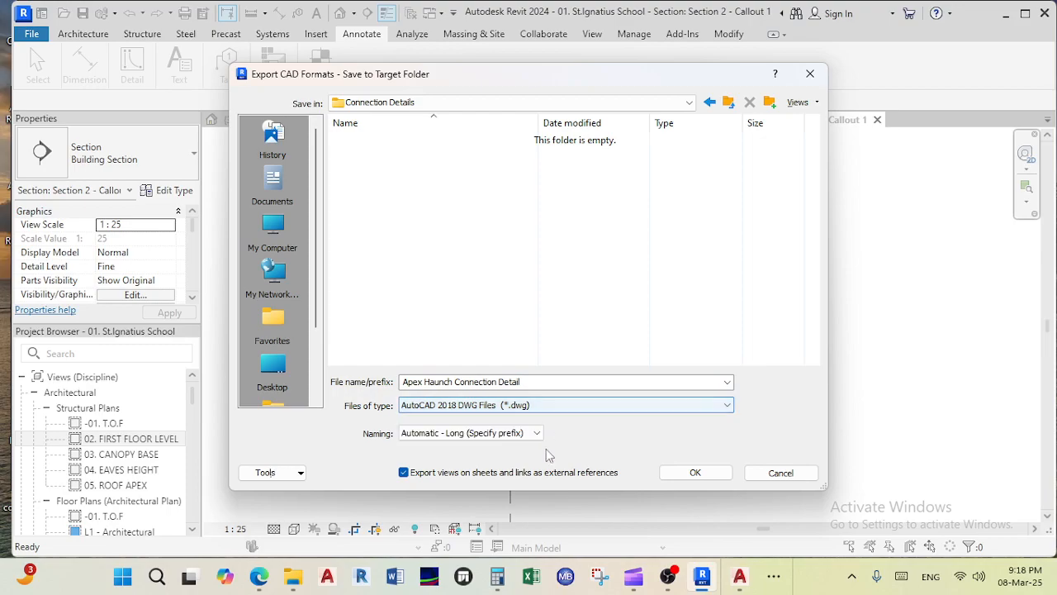
left_click(696, 473)
Step: Open the exported apex haunch DWG in AutoCAD from the Connection Details folder inside 03. Teaching Material > 31 Days Challenge
mouse_move(633, 576)
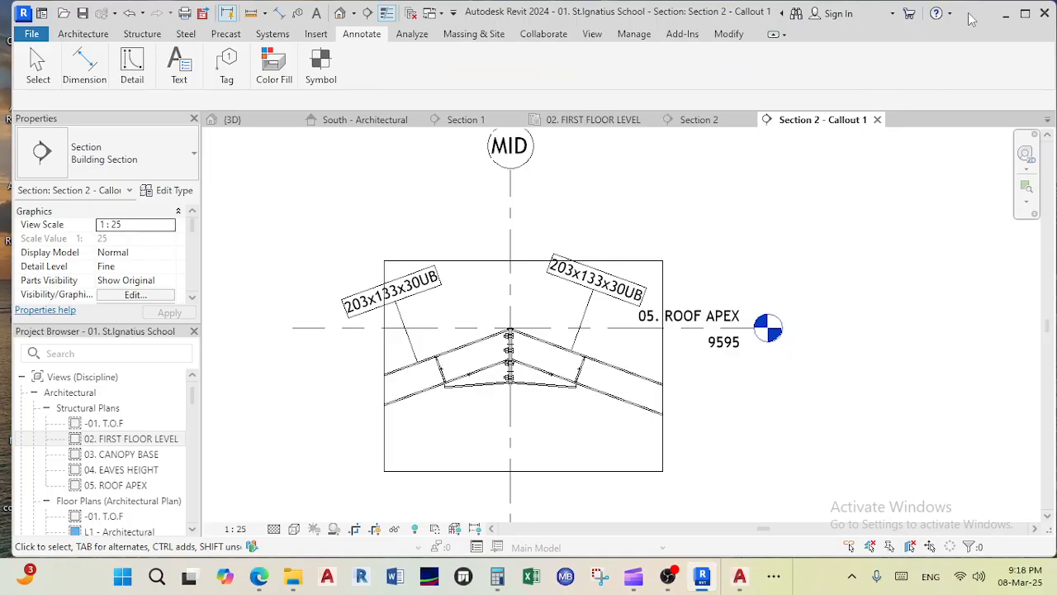
left_click(1006, 14)
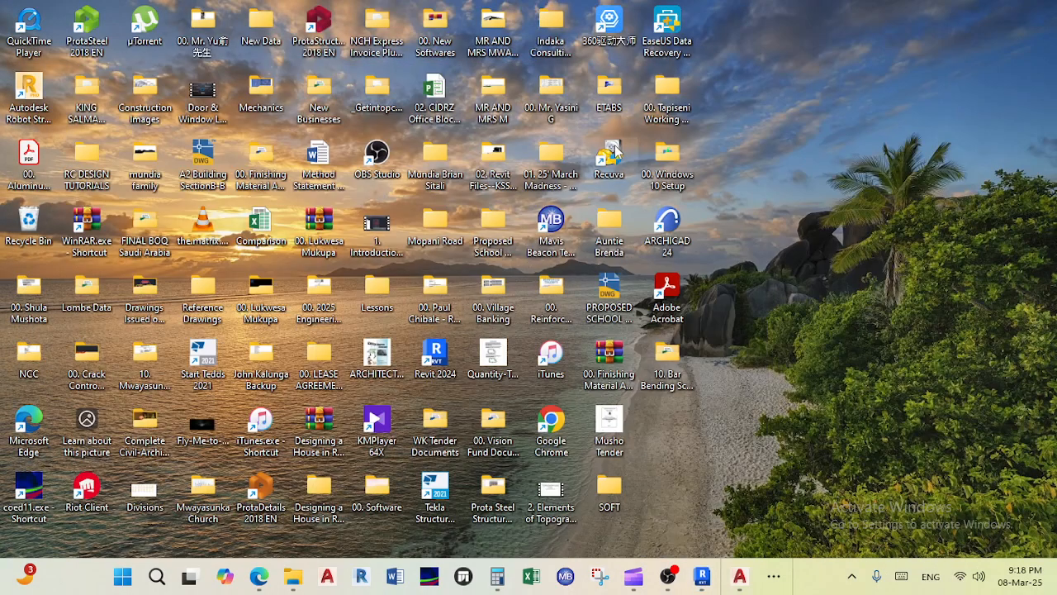
double_click(551, 165)
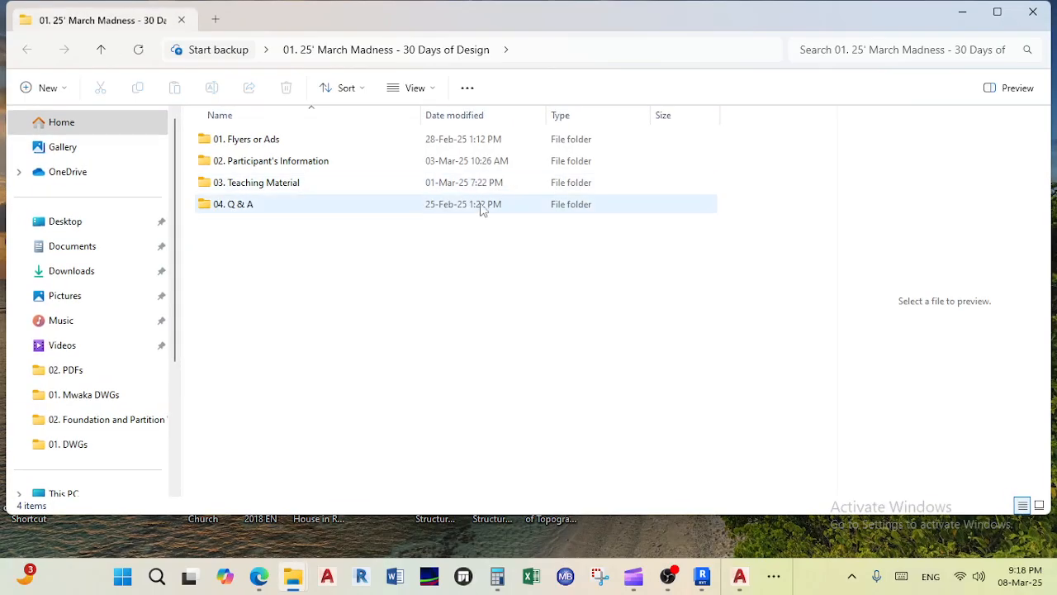
double_click(278, 187)
double_click(279, 139)
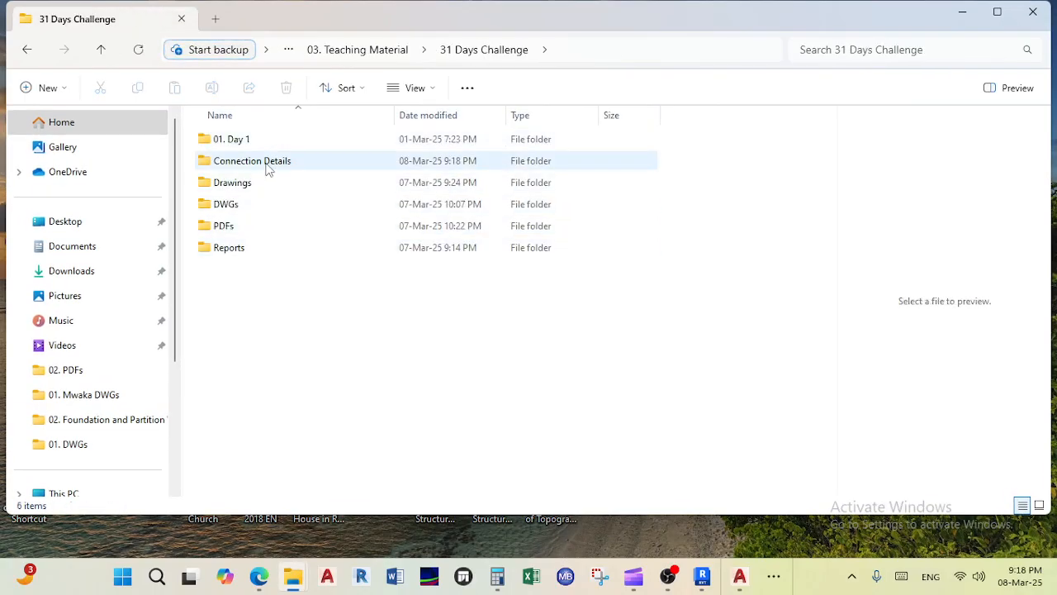
double_click(266, 163)
double_click(278, 137)
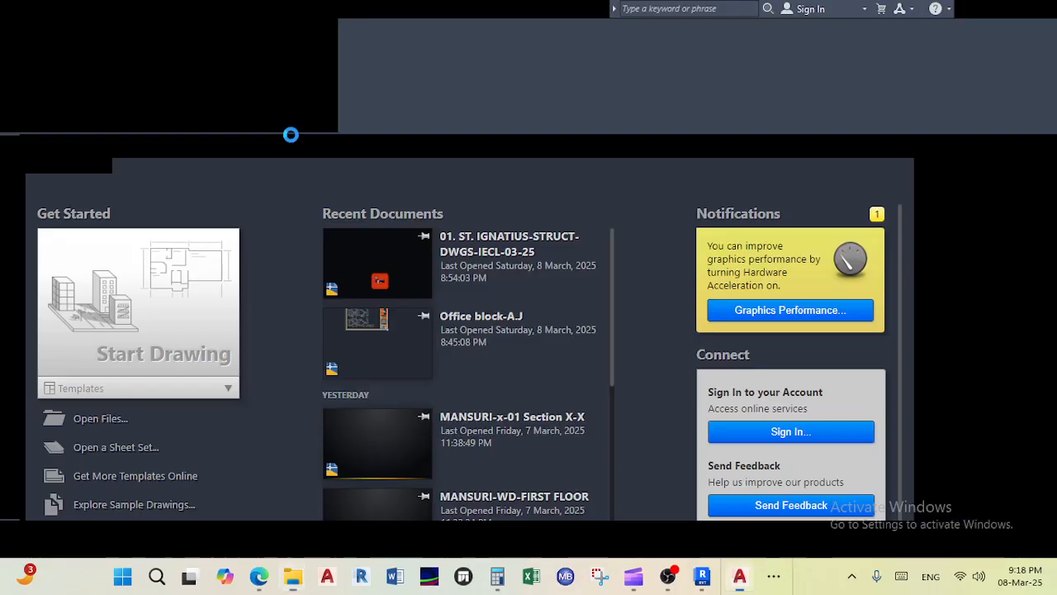
Step: Examine the exported apex haunch drawing and the existing ROOF APEX DETAIL in the 01. ST. IGNATIUS-STRUCT-DWGS-IECL-03-25 drawing
middle_click_drag(310, 287, 704, 290)
scroll(636, 277, "down", 4)
middle_click_drag(607, 269, 536, 247)
scroll(516, 233, "up", 2)
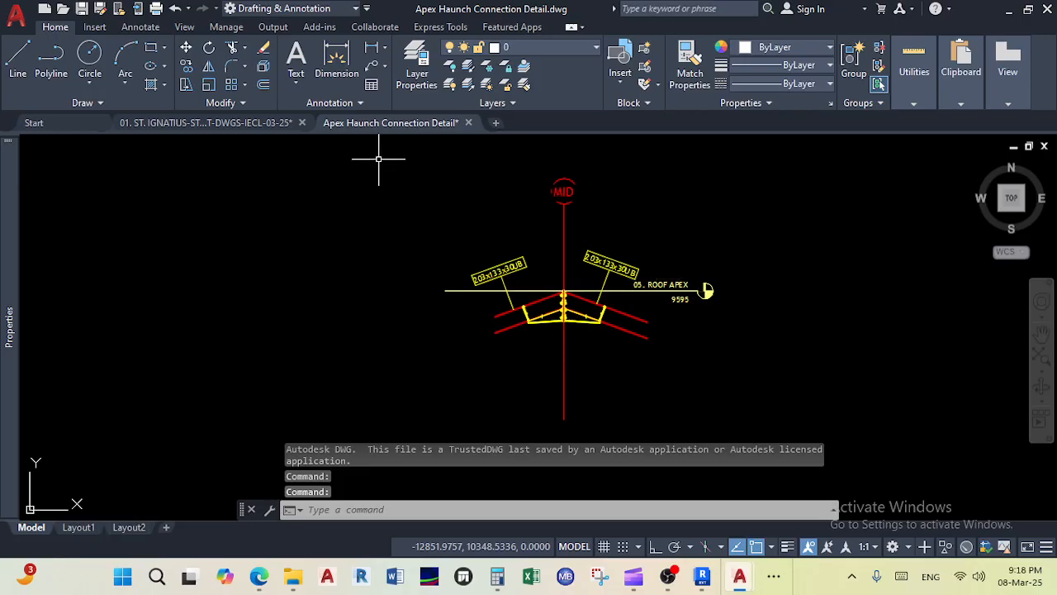
left_click(252, 125)
scroll(394, 183, "down", 3)
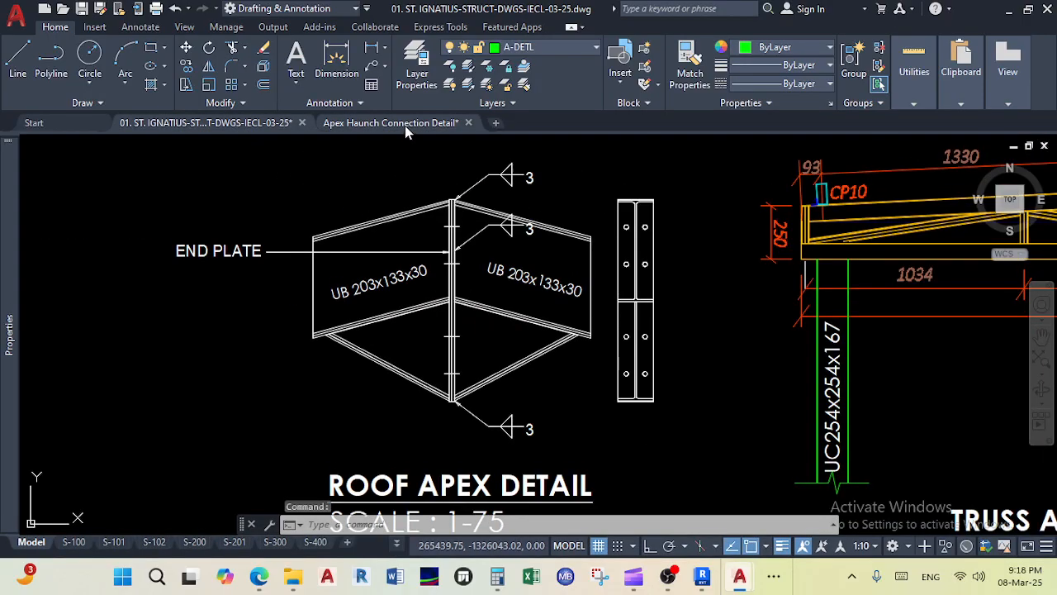
Step: Copy the whole apex haunch detail with a base point at the foot of the MID grid bubble
left_click(405, 124)
left_click(795, 416)
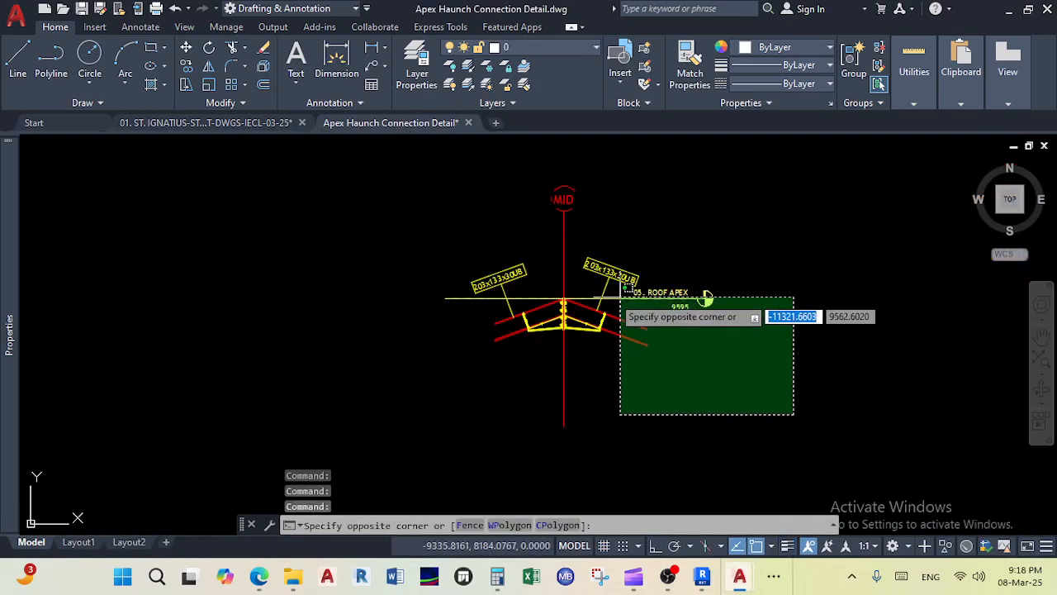
left_click(381, 143)
left_click(769, 432)
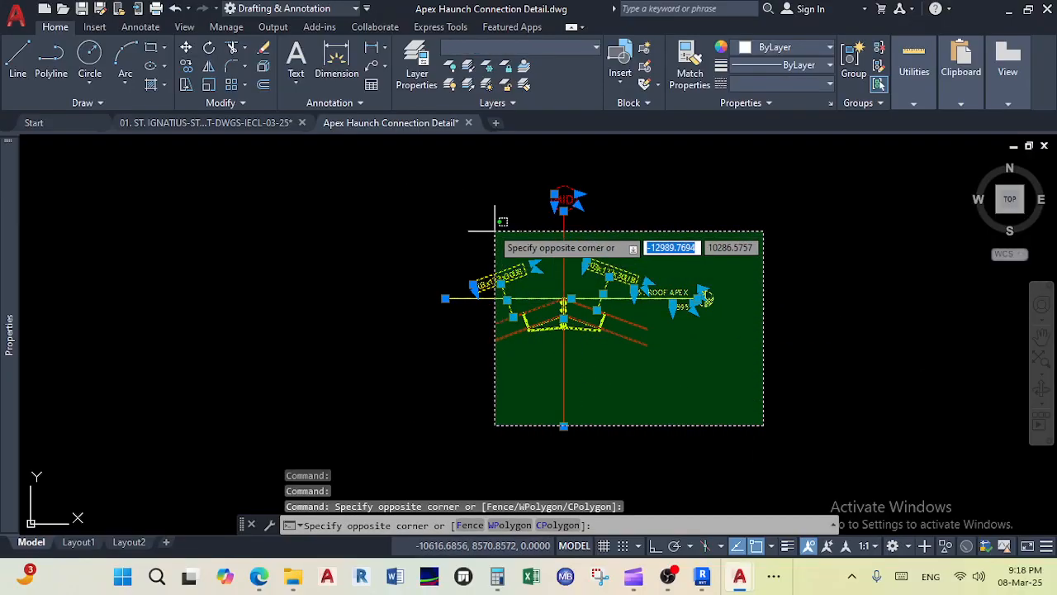
left_click(425, 173)
right_click(555, 261)
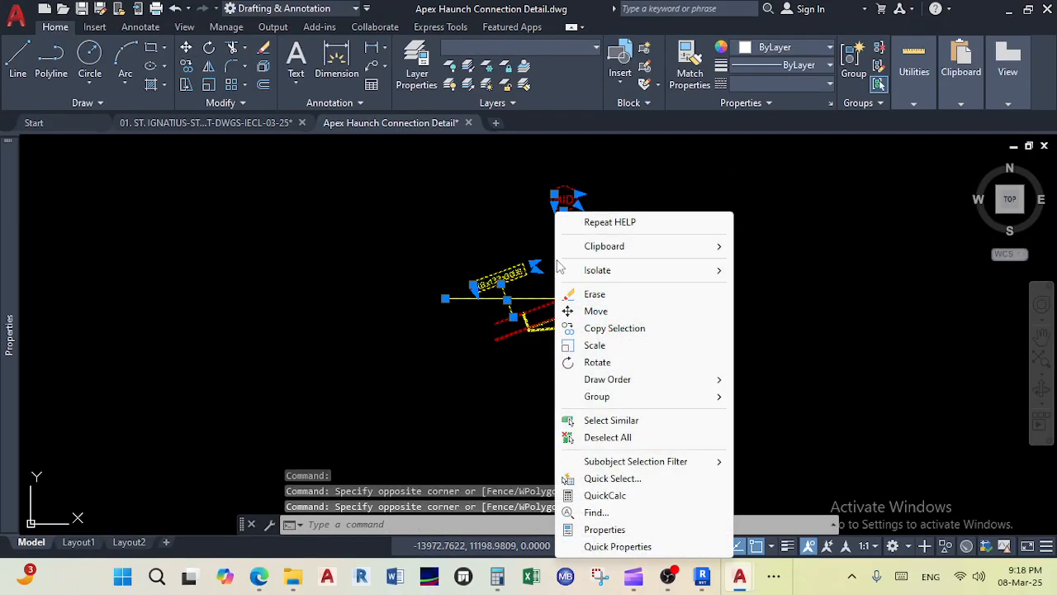
mouse_move(625, 253)
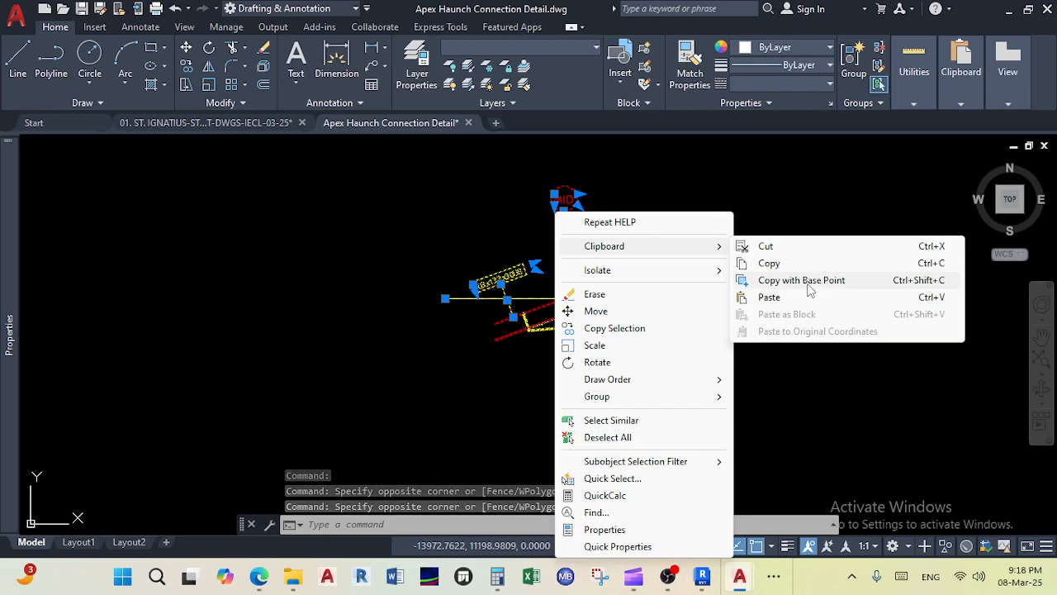
left_click(890, 276)
scroll(574, 298, "up", 10)
scroll(500, 293, "down", 8)
mouse_move(509, 258)
middle_mouse_down()
mouse_move(513, 231)
mouse_move(493, 332)
middle_mouse_up()
scroll(497, 231, "up", 10)
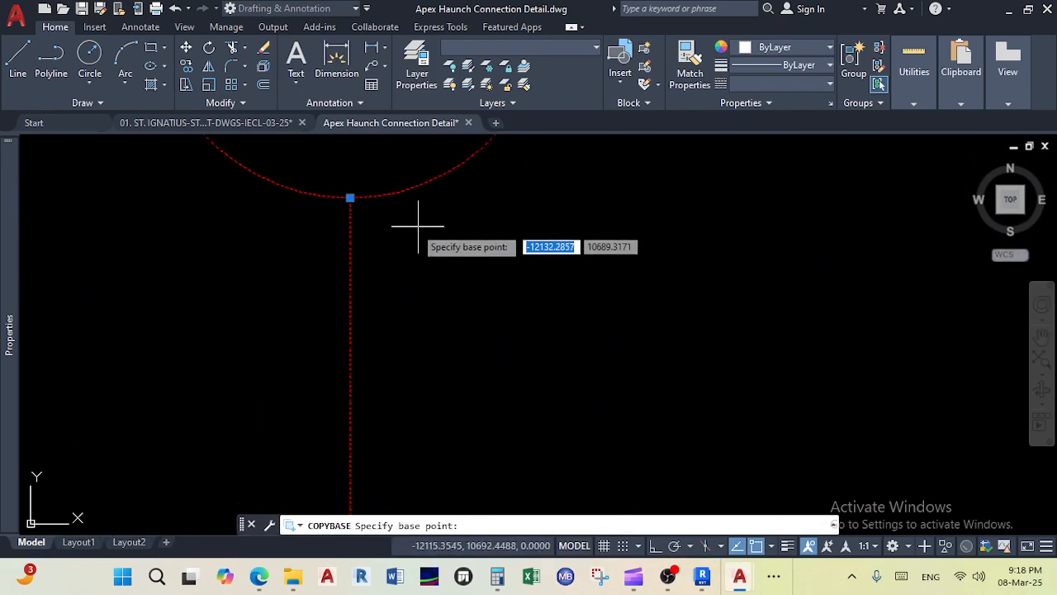
left_click(350, 197)
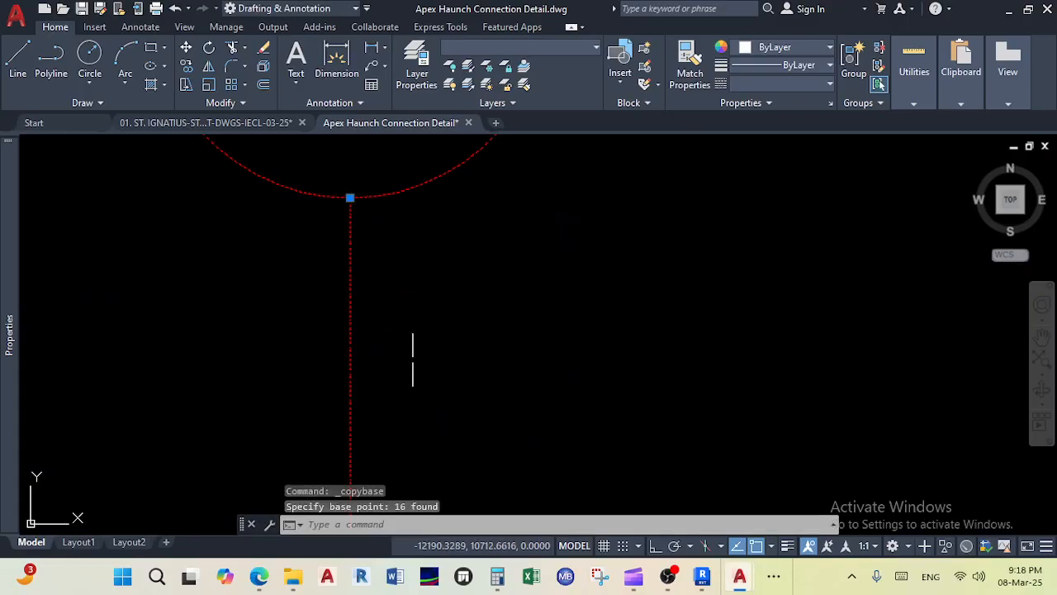
Step: Paste the apex haunch detail into 01. ST. IGNATIUS-STRUCT-DWGS-IECL-03-25, in the empty area beside the lintel/ring beam section
left_click(206, 123)
scroll(404, 247, "down", 6)
middle_click_drag(496, 281, 497, 209)
scroll(501, 224, "up", 8)
scroll(538, 280, "up", 2)
scroll(543, 274, "down", 4)
mouse_move(541, 271)
middle_mouse_down()
mouse_move(470, 246)
mouse_move(406, 331)
middle_mouse_up()
scroll(485, 292, "down", 2)
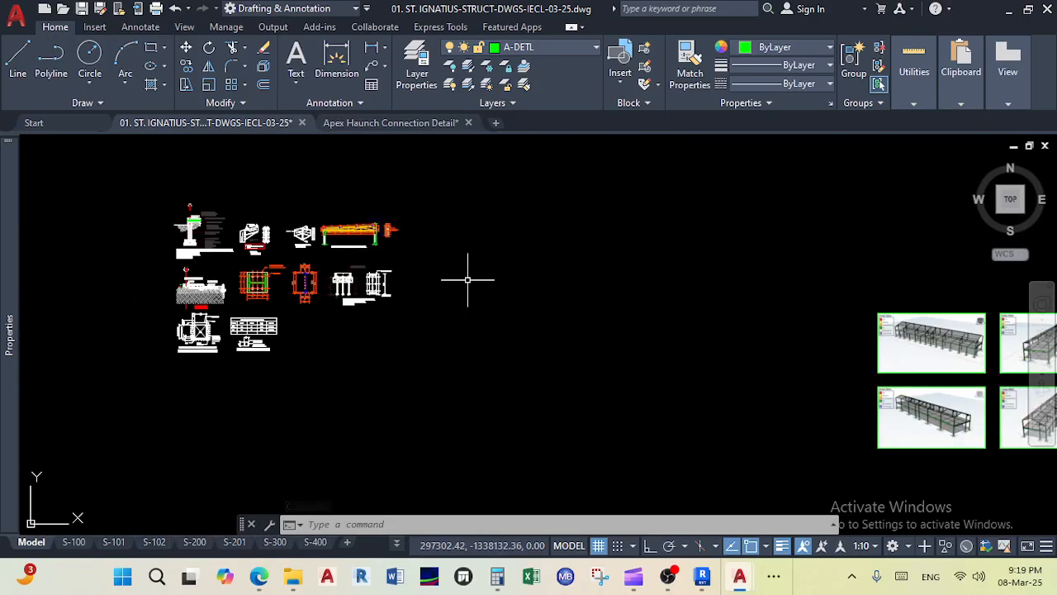
left_click(319, 351)
right_click(319, 351)
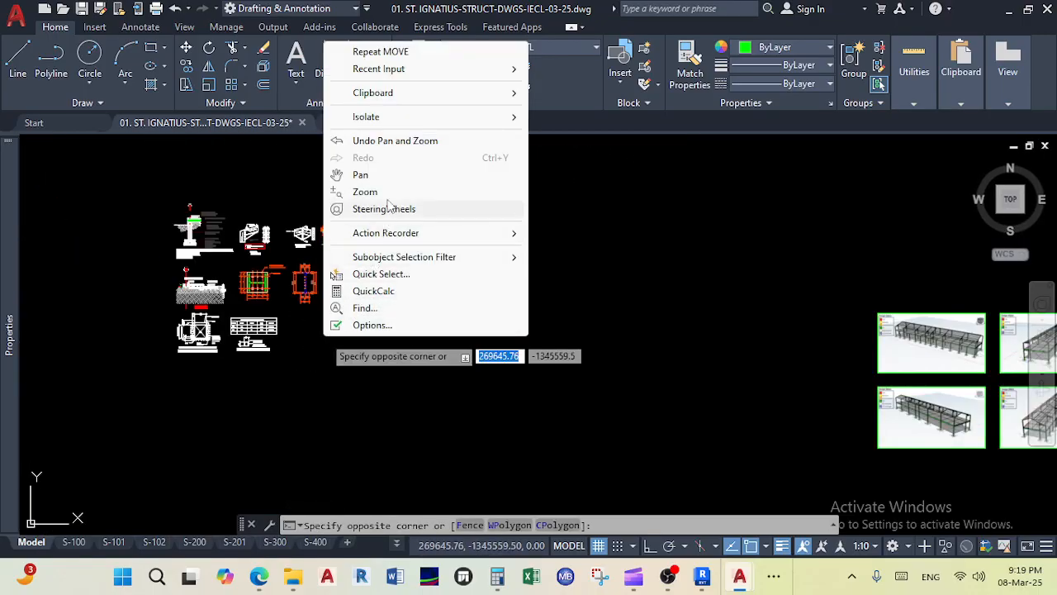
mouse_move(426, 97)
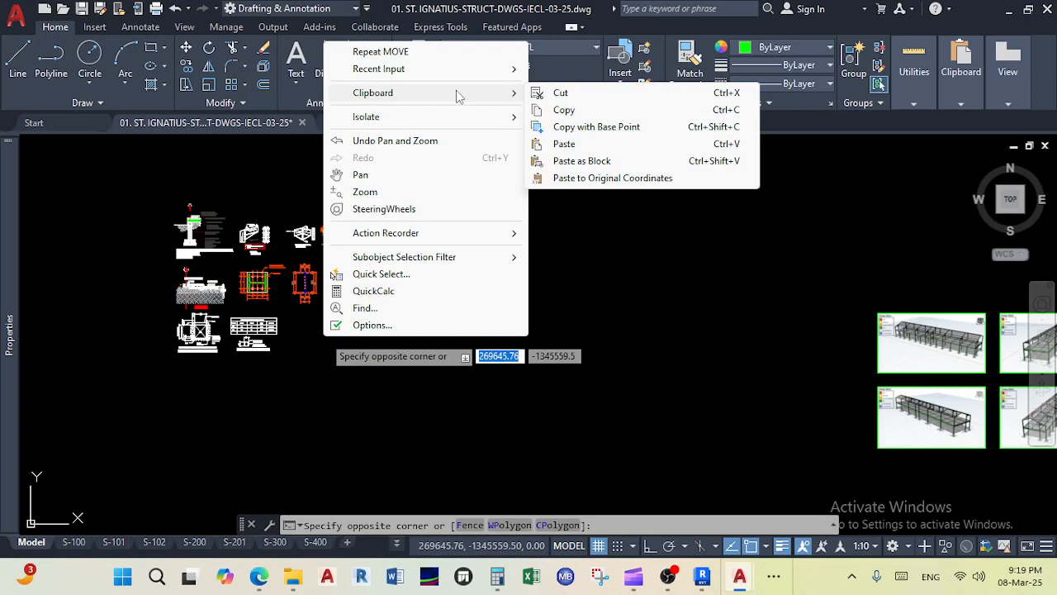
left_click(564, 143)
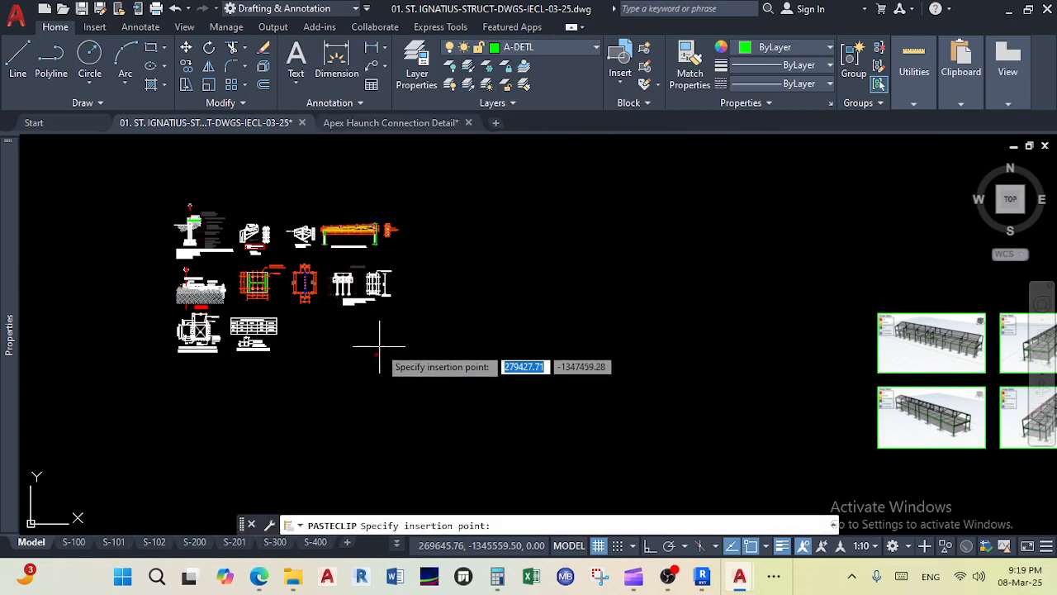
left_click(323, 342)
scroll(316, 345, "up", 2)
scroll(364, 351, "up", 3)
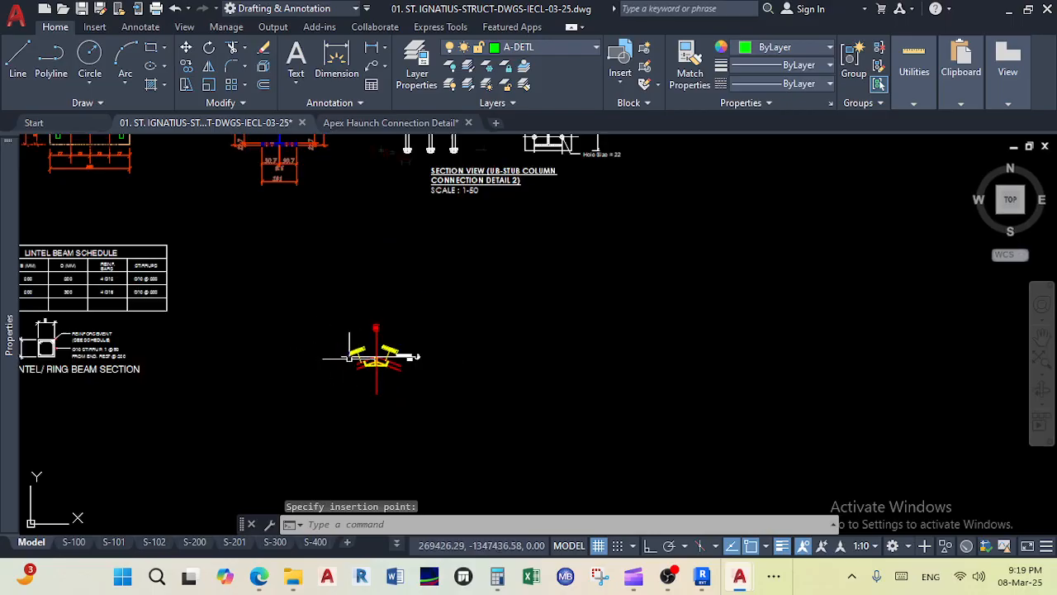
scroll(459, 360, "down", 2)
Step: Try scaling the pasted apex haunch detail by a factor of 25 about its right rafter's lower end, and undo it
left_click(558, 421)
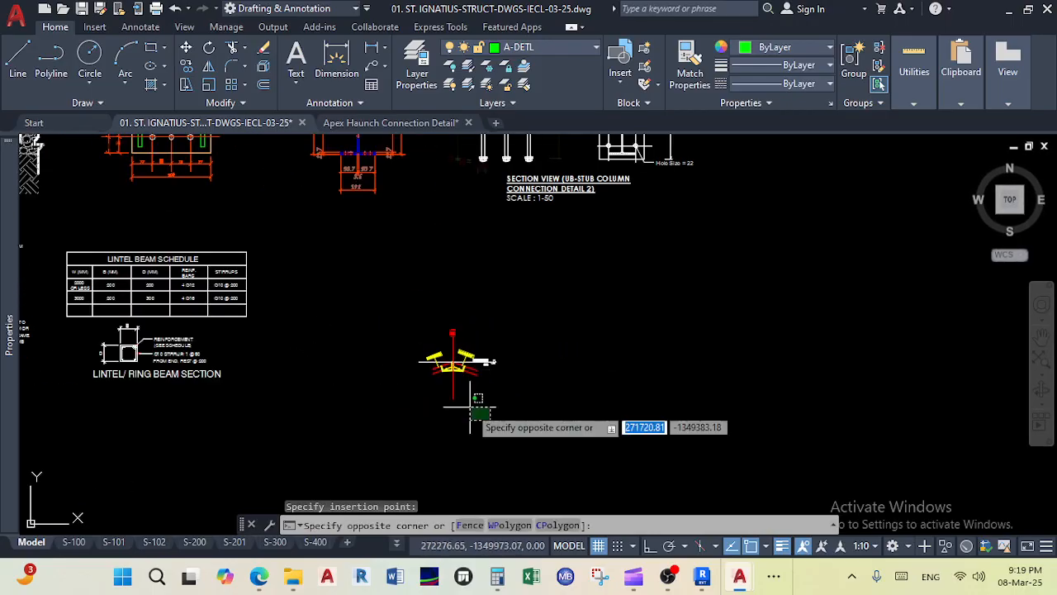
left_click(406, 312)
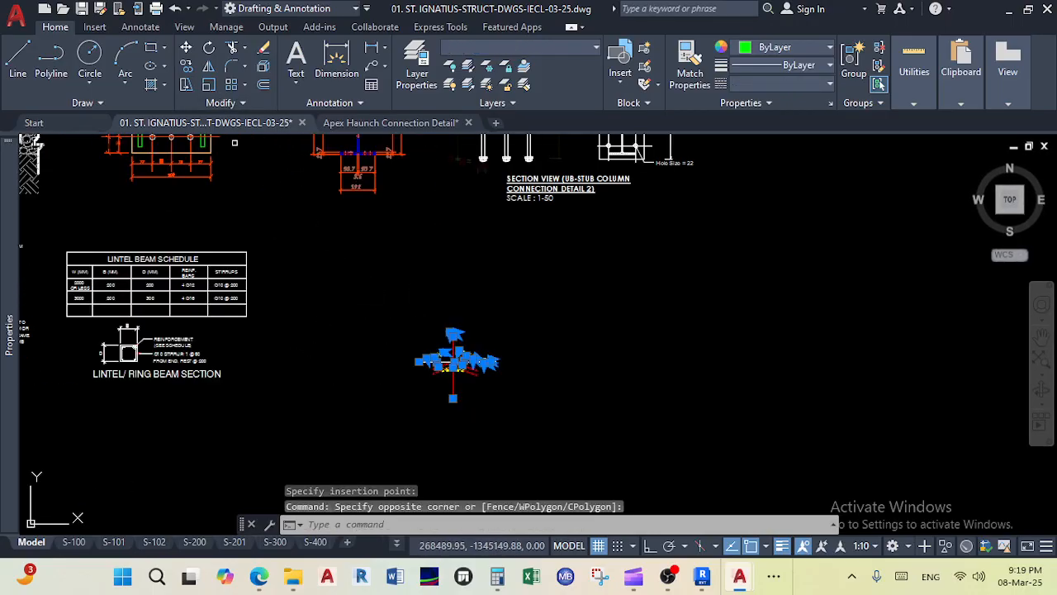
scroll(458, 369, "up", 4)
scroll(519, 311, "down", 2)
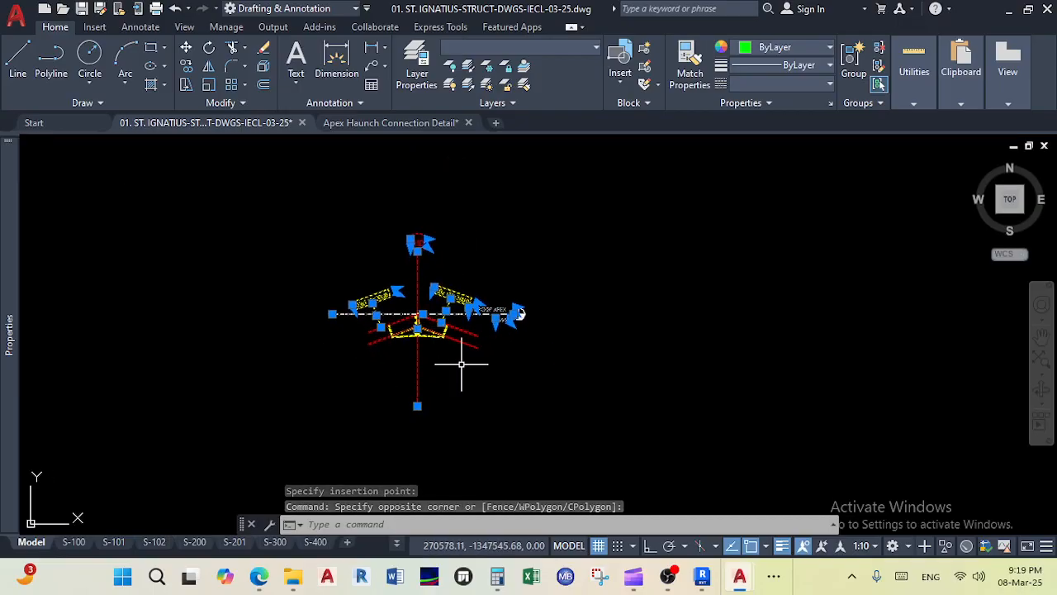
scroll(458, 355, "down", 2)
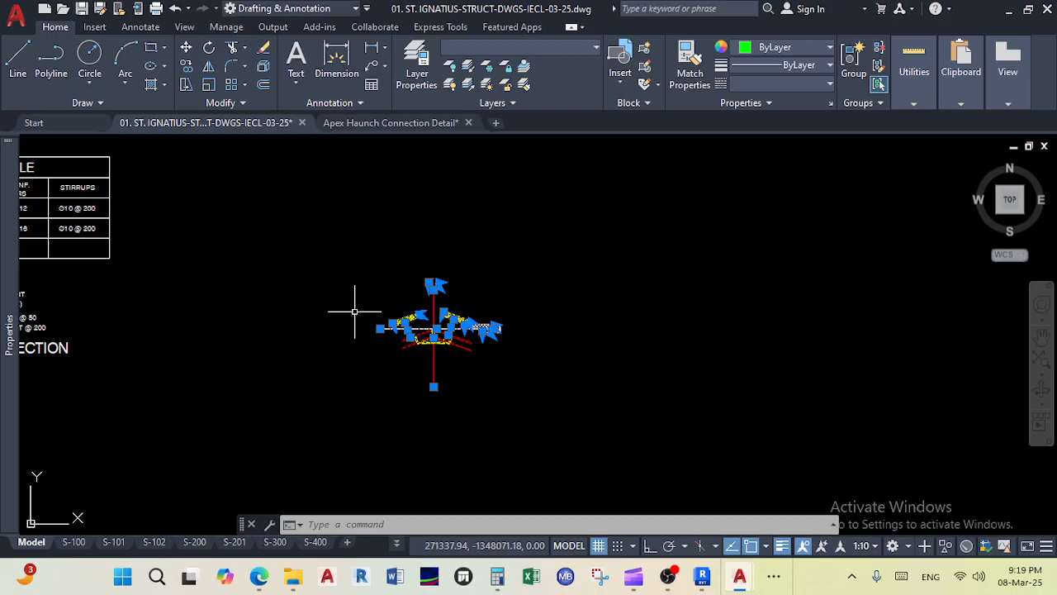
left_click(209, 85)
scroll(488, 352, "up", 4)
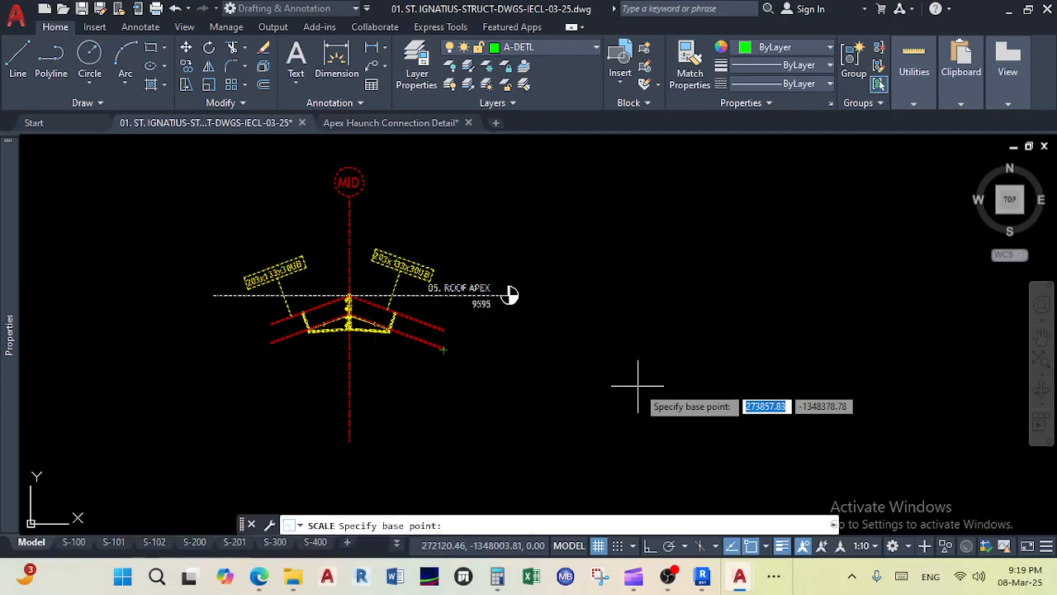
left_click(443, 349)
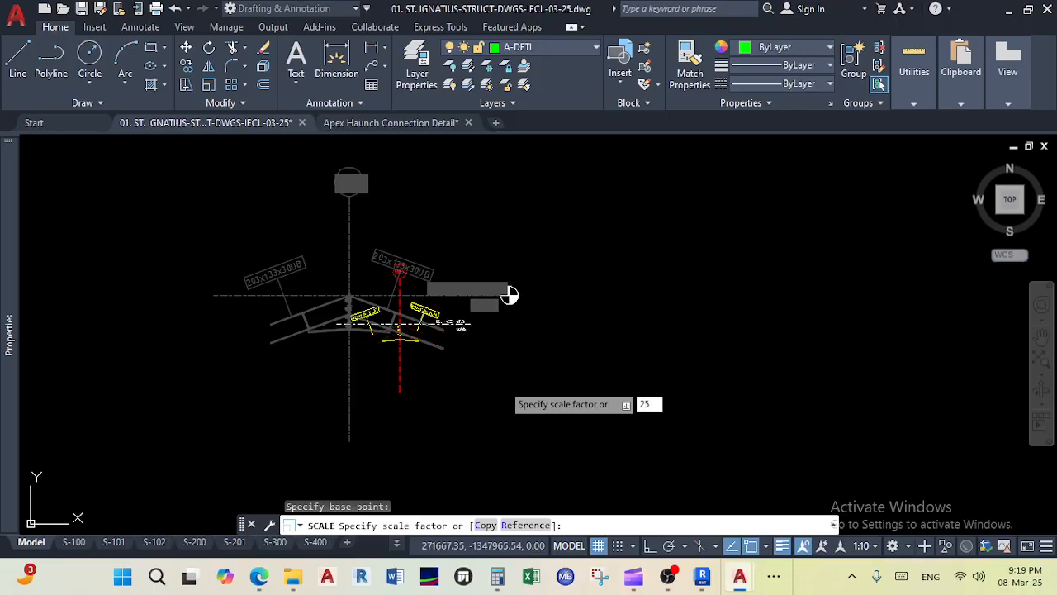
key("Return")
scroll(552, 389, "down", 3)
scroll(549, 391, "down", 4)
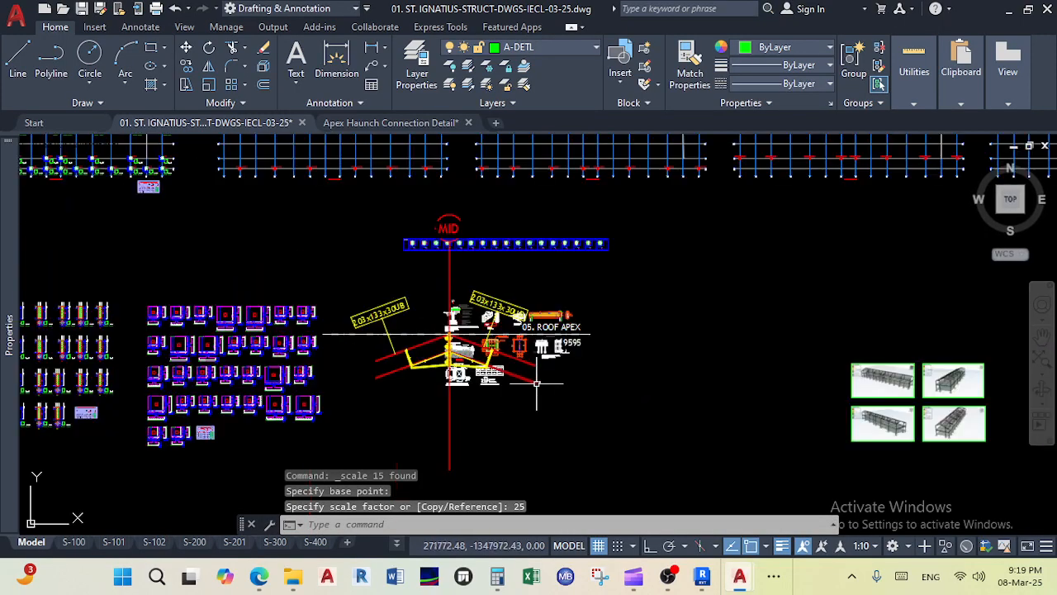
key("ctrl+z")
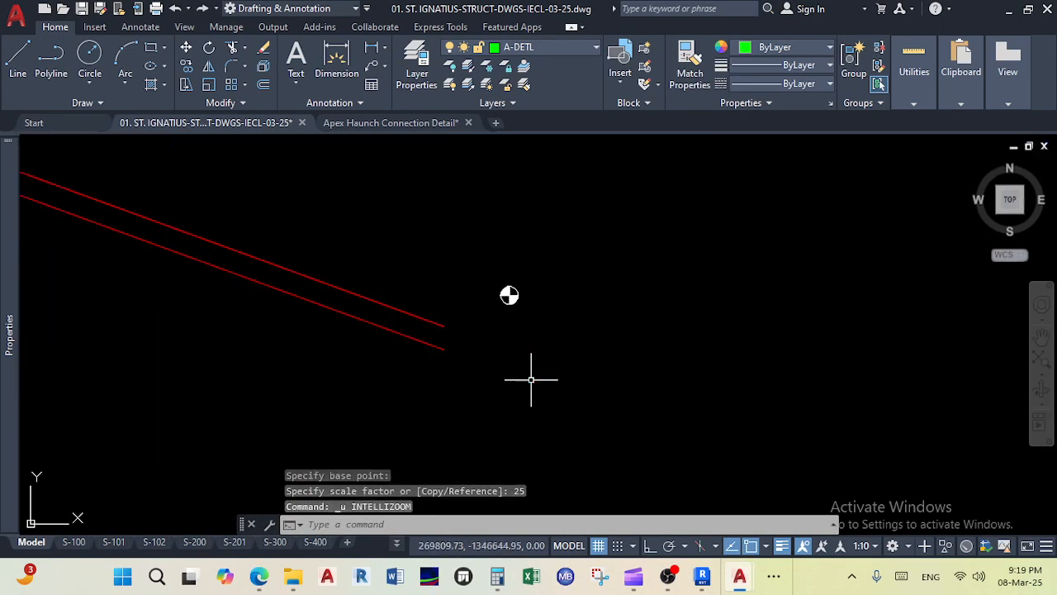
key("ctrl+z")
Step: Scale the pasted apex haunch detail by a factor of 50 about the right rafter's lower end
left_click(556, 387)
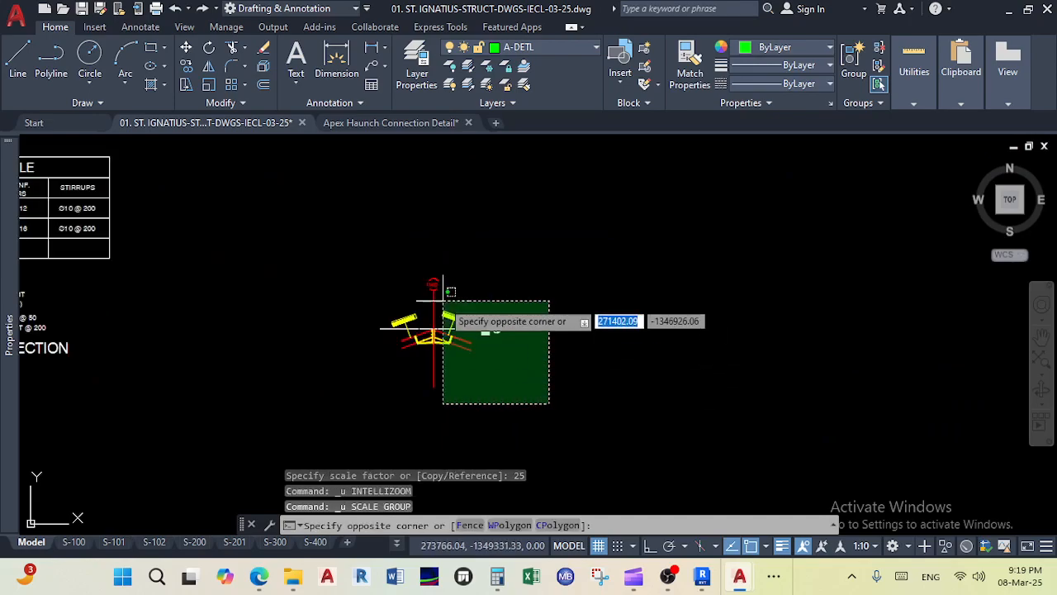
left_click(373, 246)
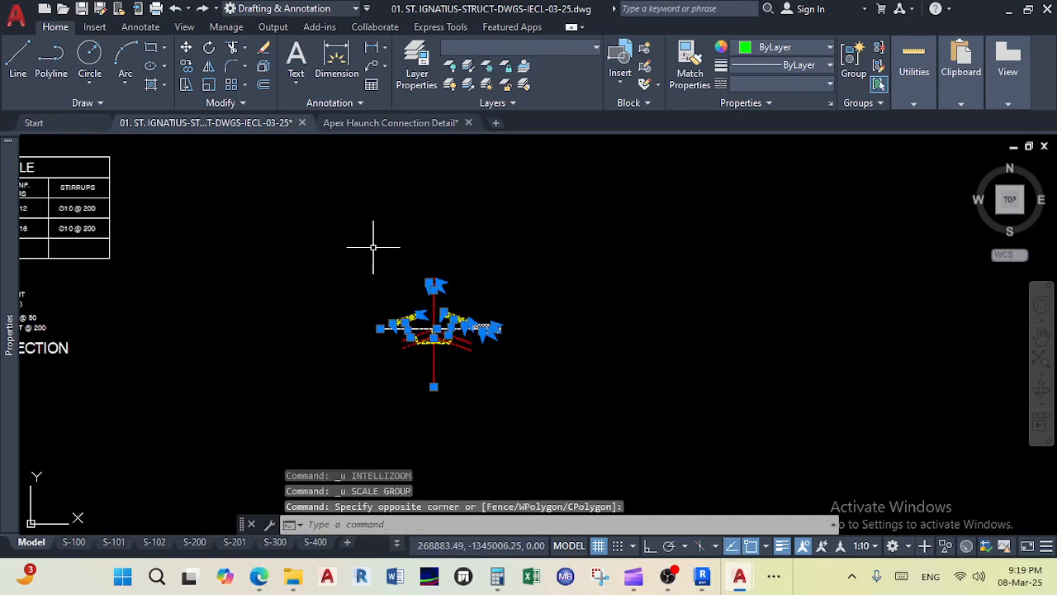
left_click(209, 85)
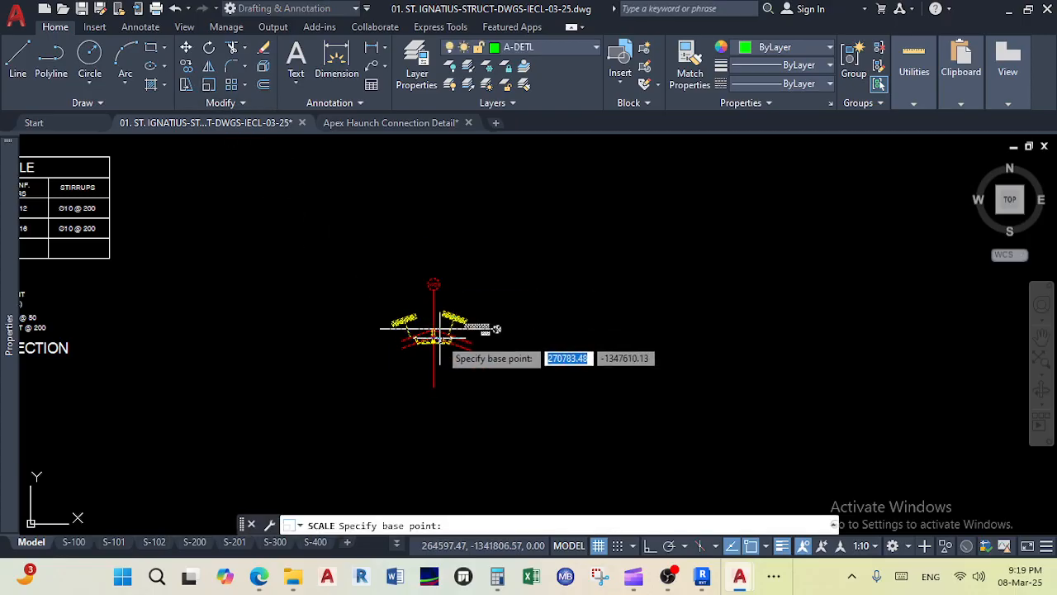
scroll(470, 351, "up", 3)
left_click(469, 346)
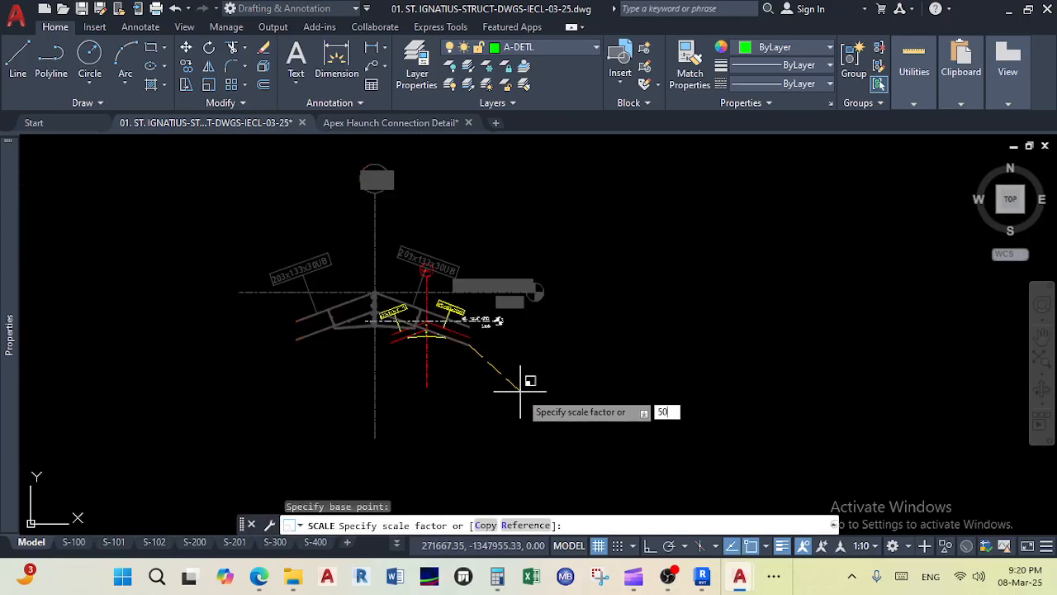
key("Return")
scroll(508, 348, "down", 5)
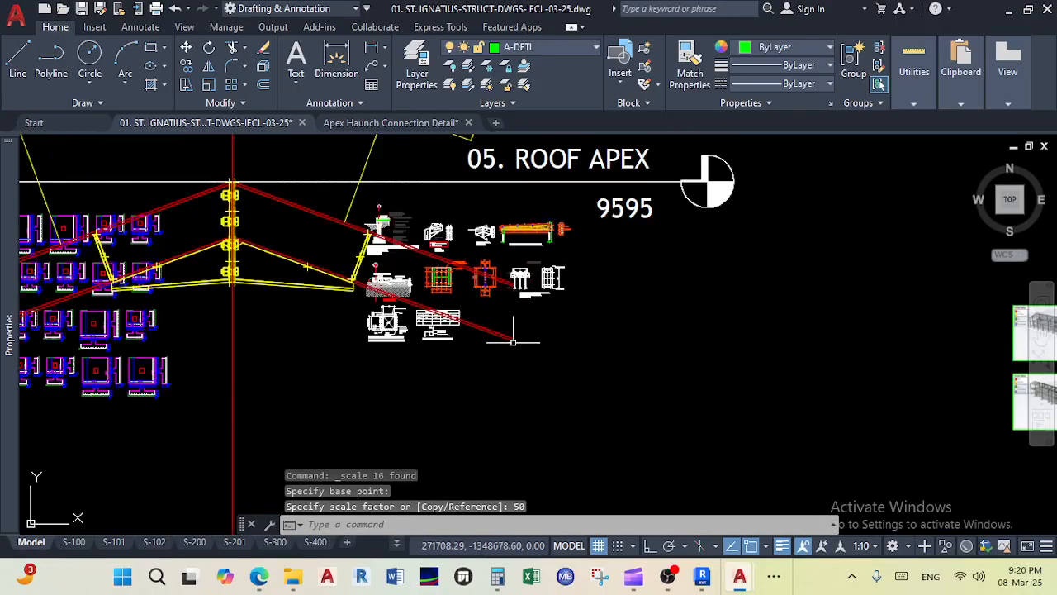
Step: Undo the factor-50 scaling of the pasted apex haunch detail
scroll(500, 346, "down", 2)
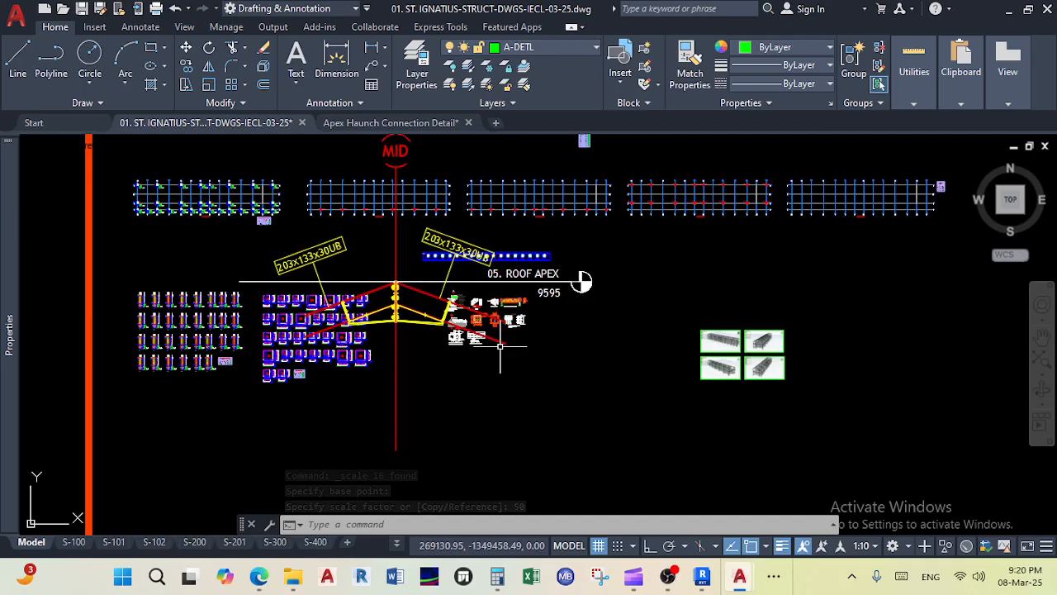
key("ctrl+z")
key("ctrl+z")
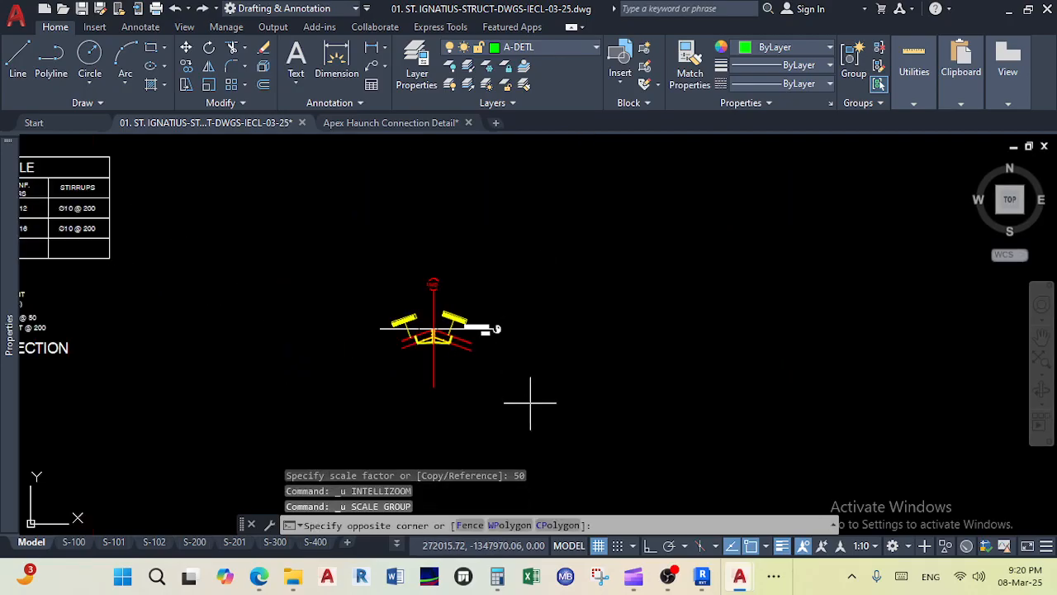
Step: Try scaling the pasted apex haunch detail by a factor of 10 about the right rafter's lower end, and undo it
left_click_drag(530, 403, 361, 247)
left_click(209, 85)
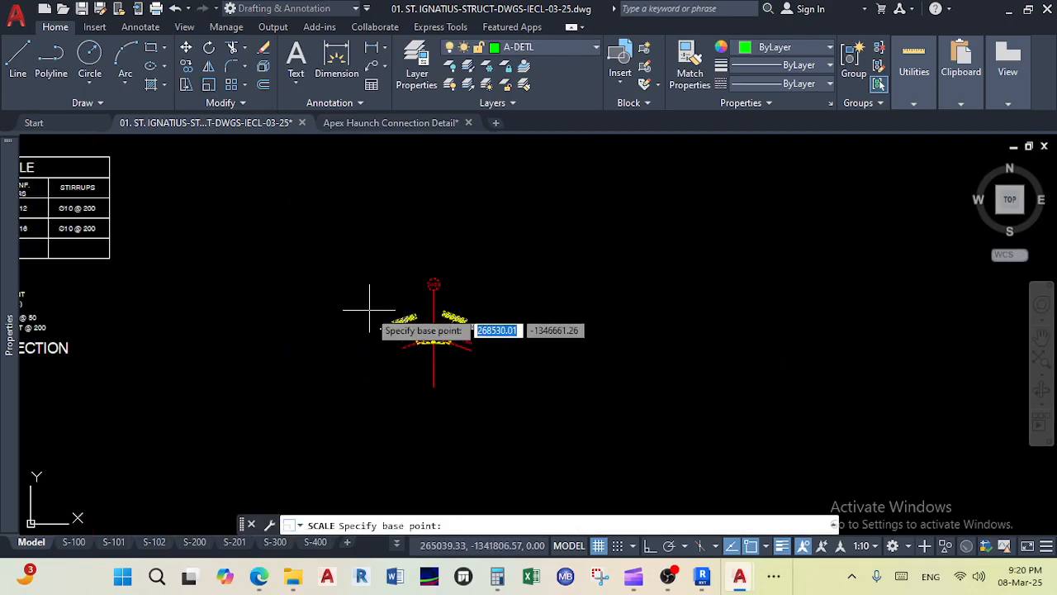
scroll(484, 338, "up", 5)
left_click(360, 329)
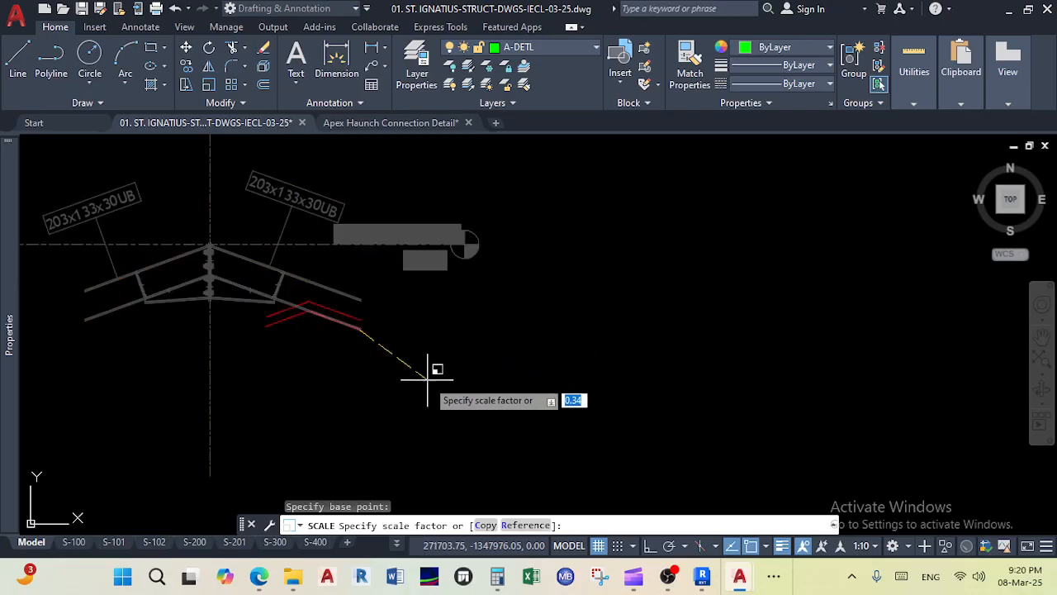
key("Return")
scroll(424, 377, "down", 7)
scroll(375, 360, "up", 2)
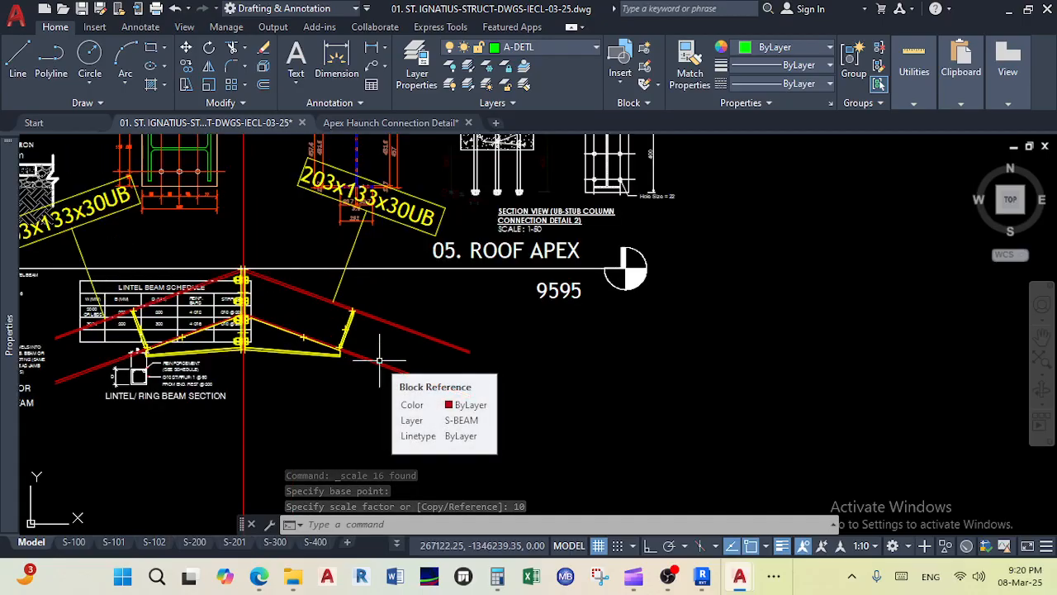
key("ctrl+z")
key("ctrl+z")
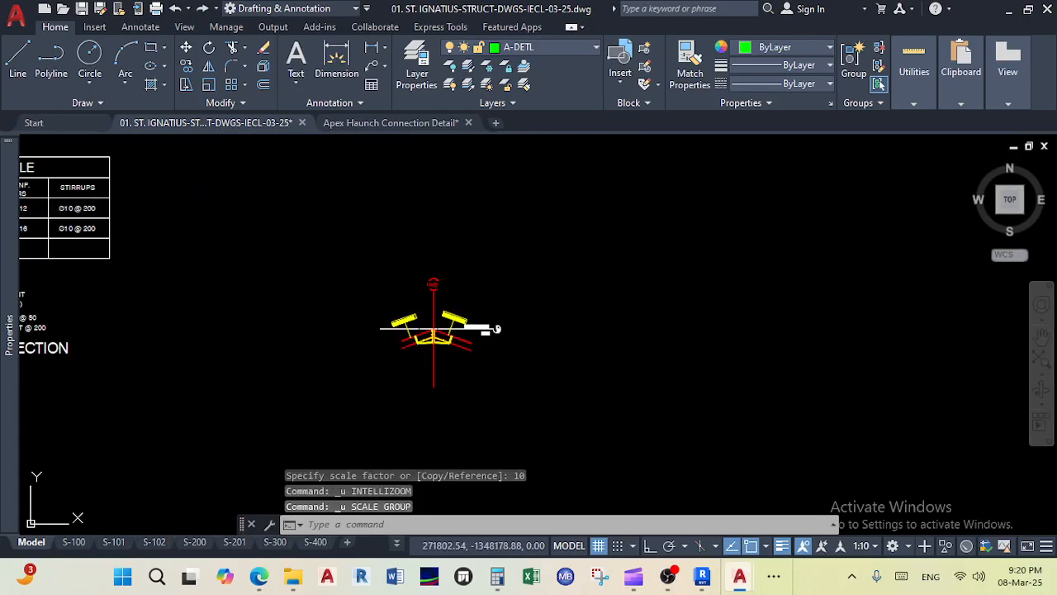
Step: Scale the pasted apex haunch detail freehand by a factor of about 4.26 about the right rafter's lower end
left_click(502, 370)
left_click(391, 246)
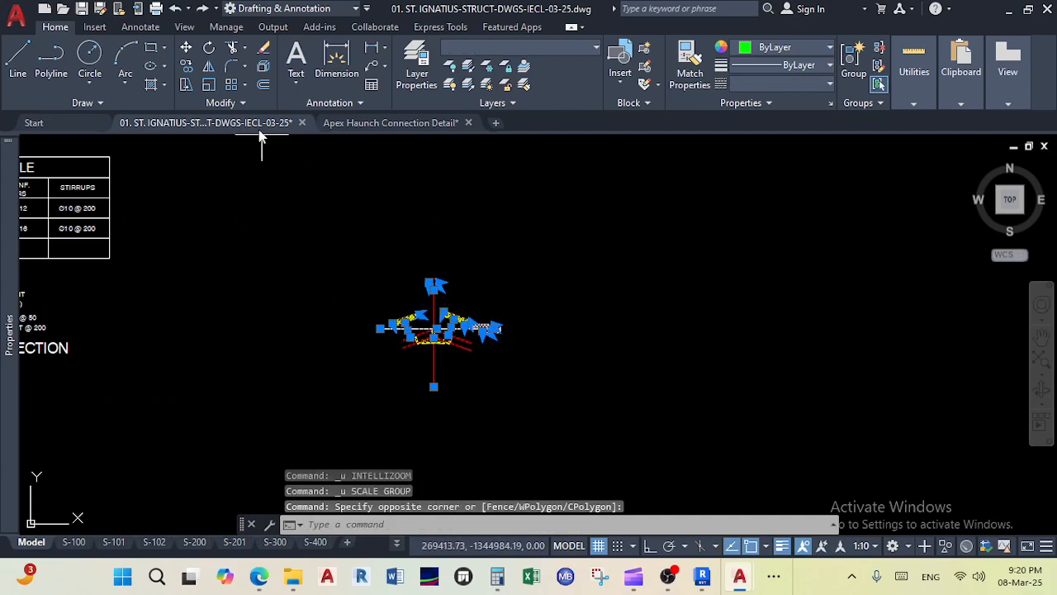
left_click(208, 85)
scroll(460, 332, "up", 6)
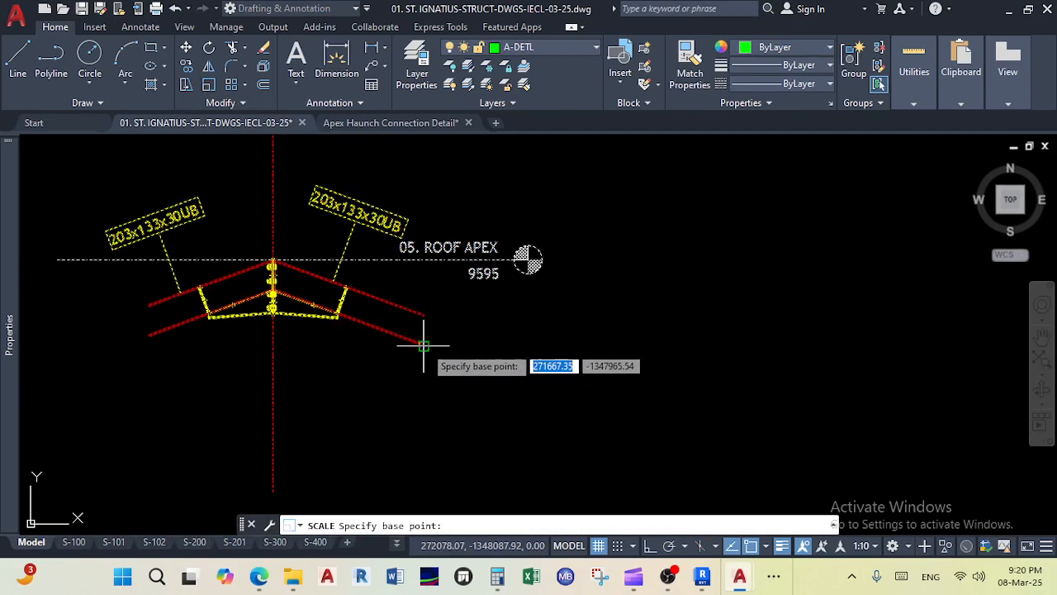
left_click(422, 345)
scroll(439, 368, "down", 6)
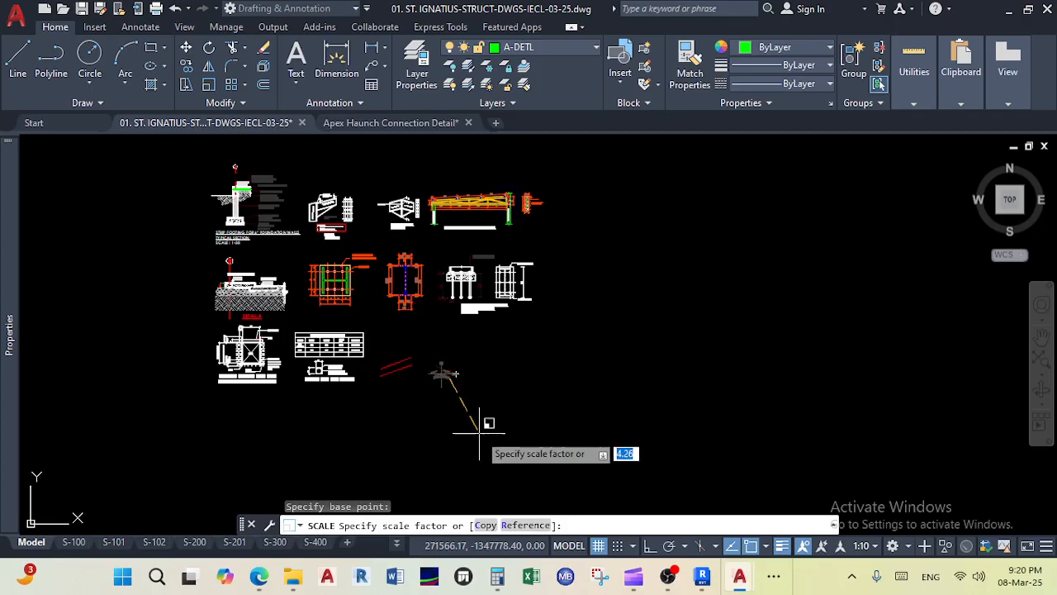
left_click(478, 430)
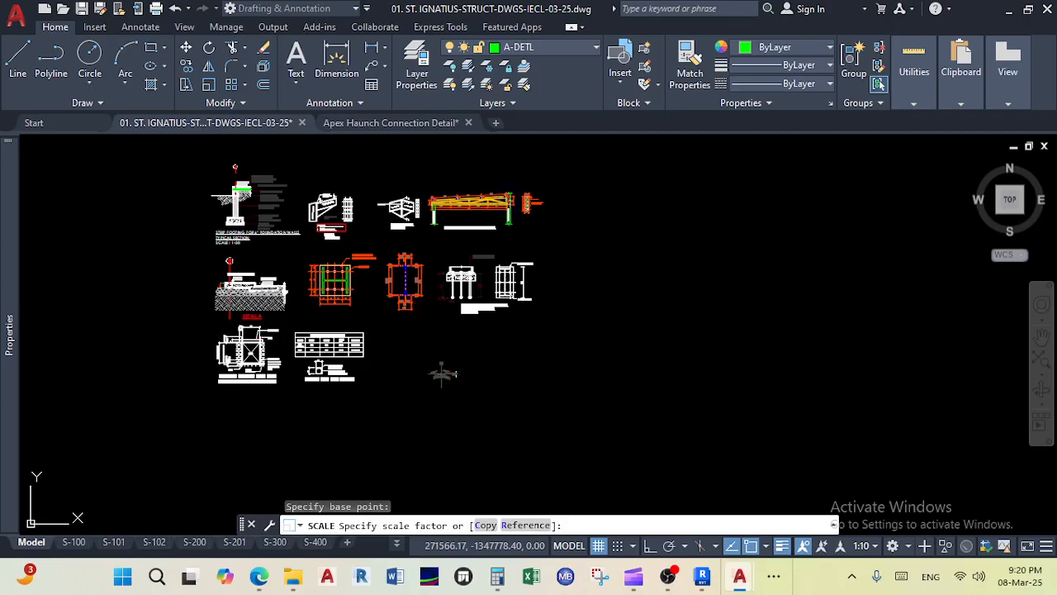
Step: Try moving the scaled apex haunch detail slightly right and down, away from the lintel beam schedule, and undo the move
left_click(496, 432)
left_click(375, 335)
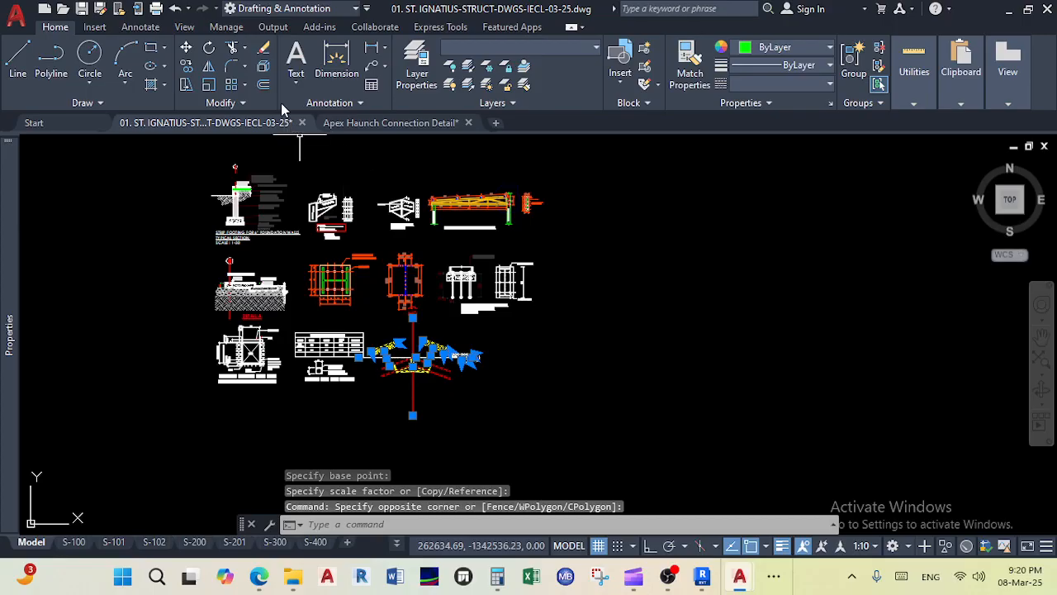
left_click(186, 47)
scroll(407, 371, "up", 5)
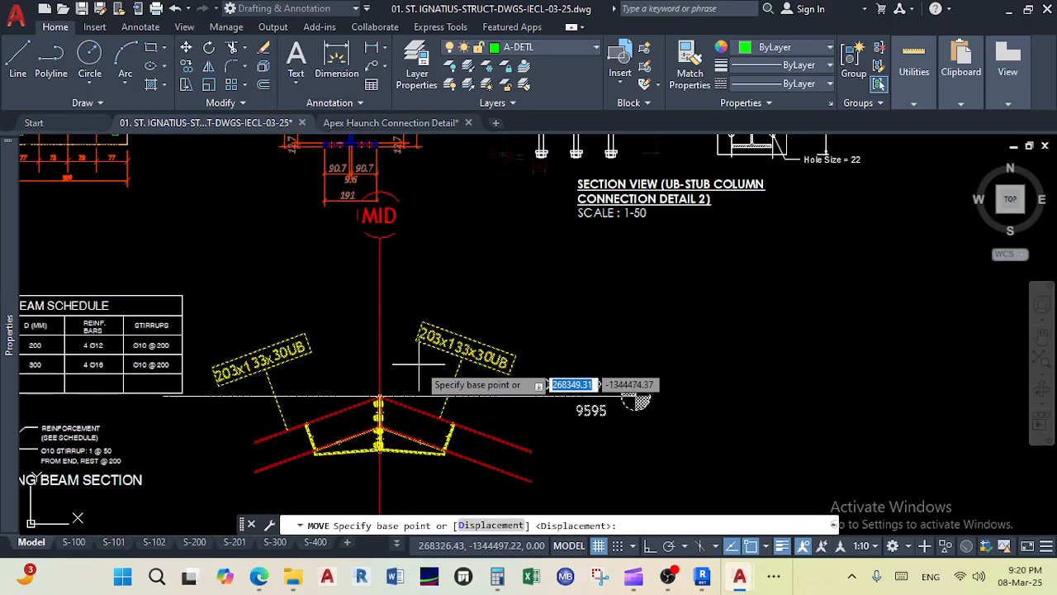
scroll(407, 370, "down", 3)
left_click(406, 371)
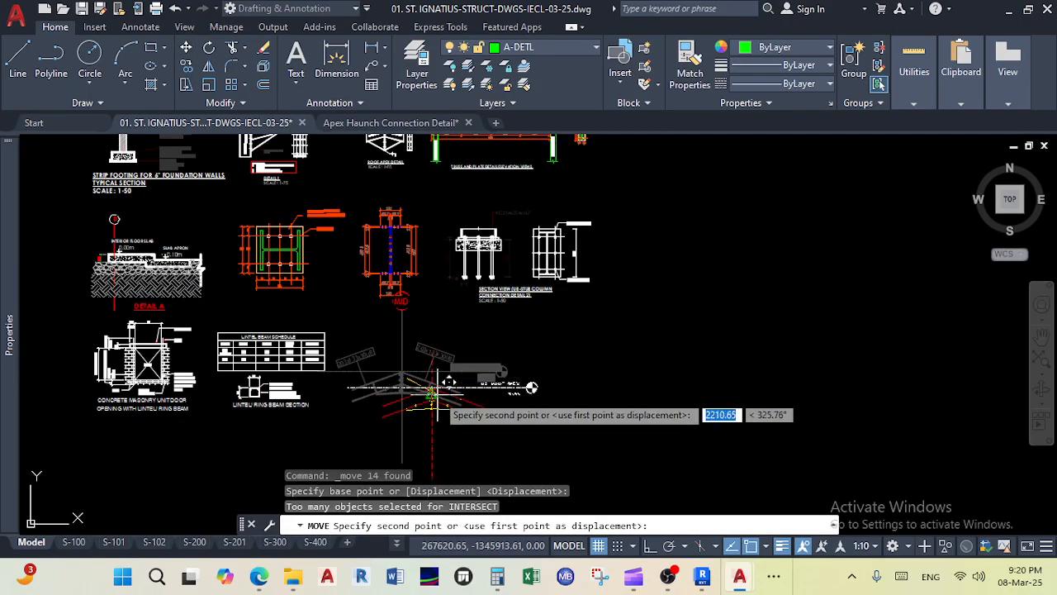
left_click(429, 393)
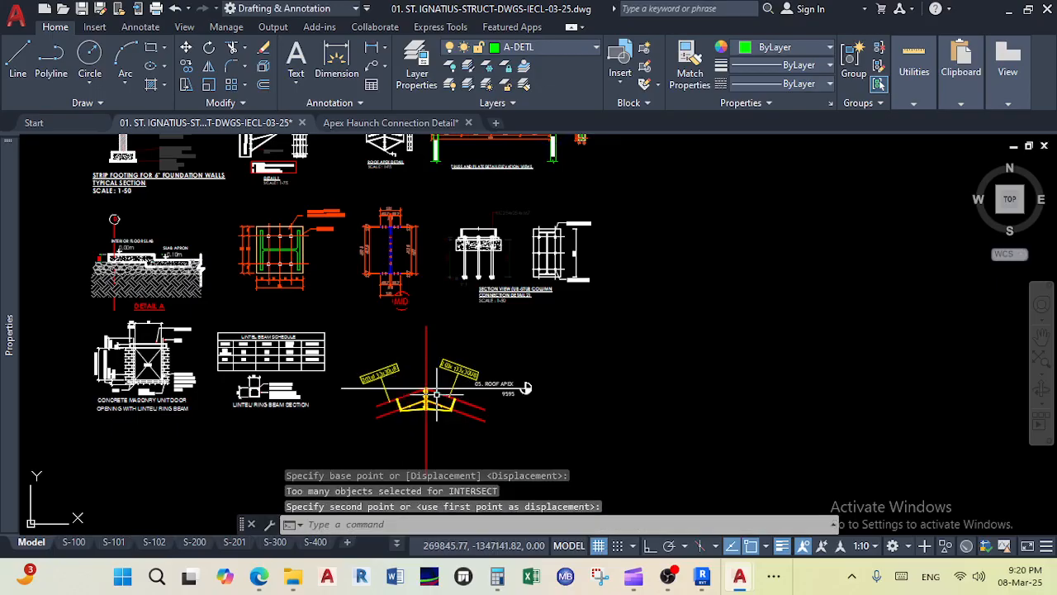
key("ctrl+z")
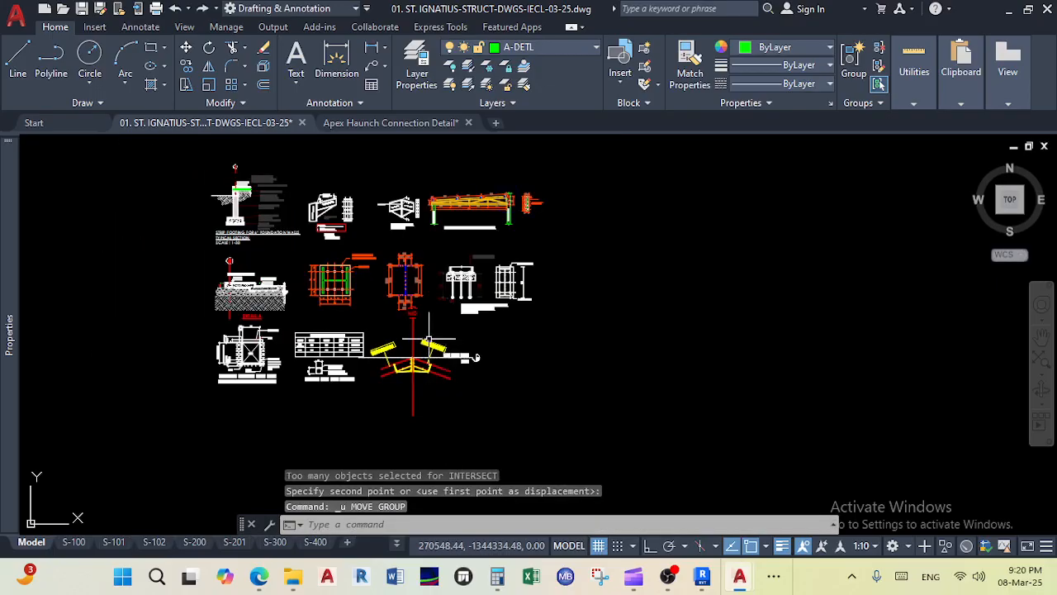
Step: Move the whole roof apex detail, including its grid line, level marker and beam tags, about 3800 mm right and slightly down
scroll(446, 327, "up", 4)
left_click(539, 378)
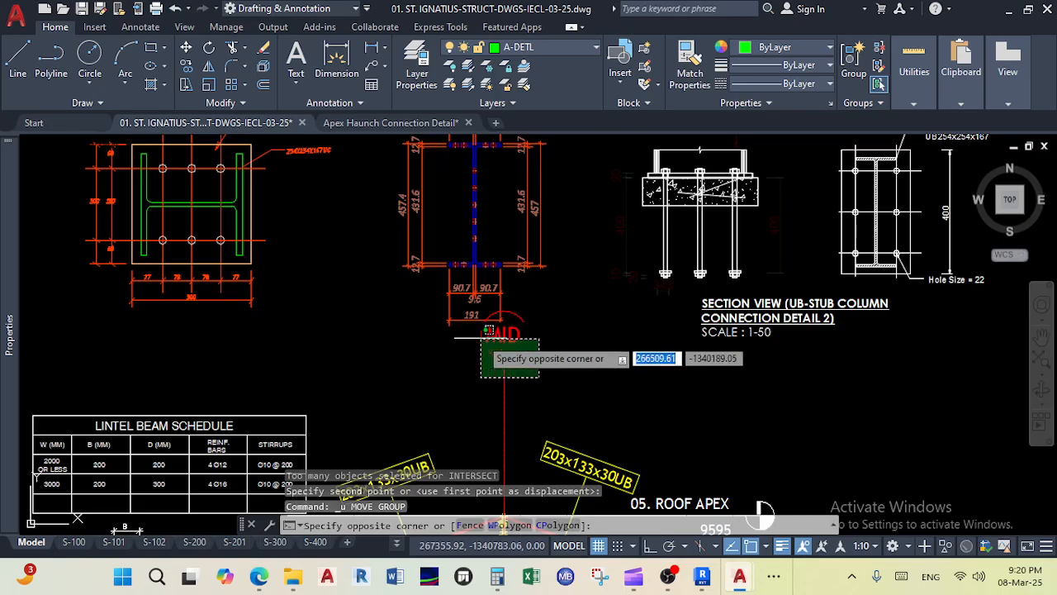
left_click(479, 337)
scroll(515, 240, "down", 6)
scroll(543, 345, "up", 4)
scroll(609, 358, "down", 2)
left_click(597, 358)
left_click(481, 228)
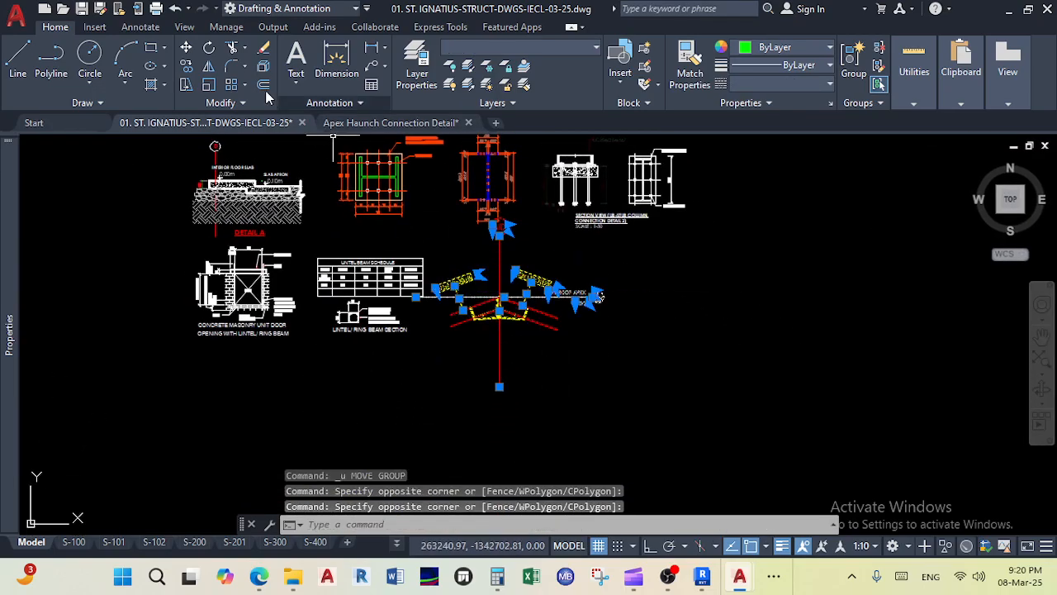
left_click(186, 47)
left_click(500, 298)
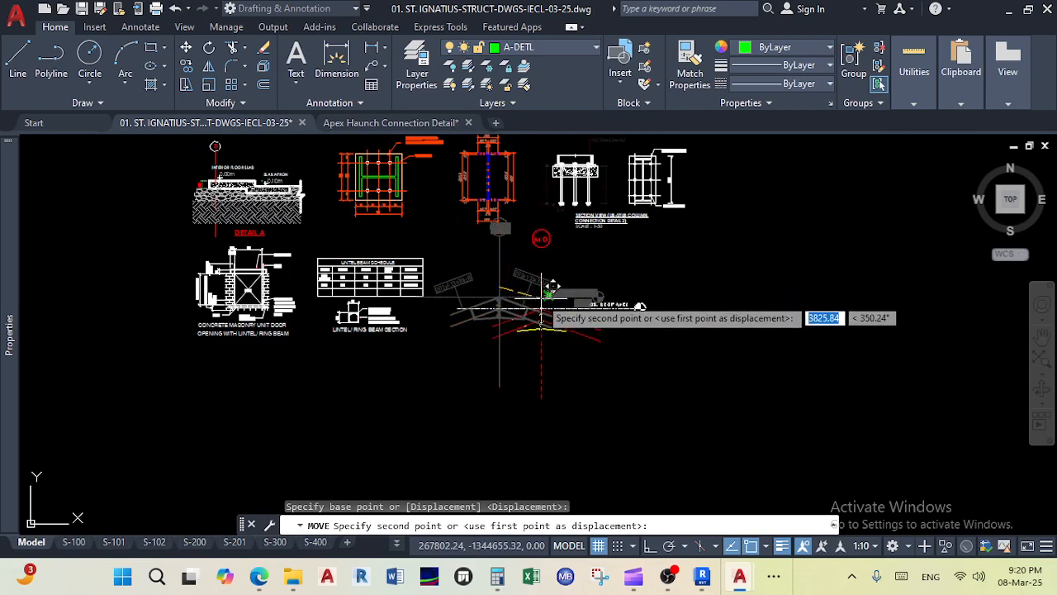
left_click(541, 307)
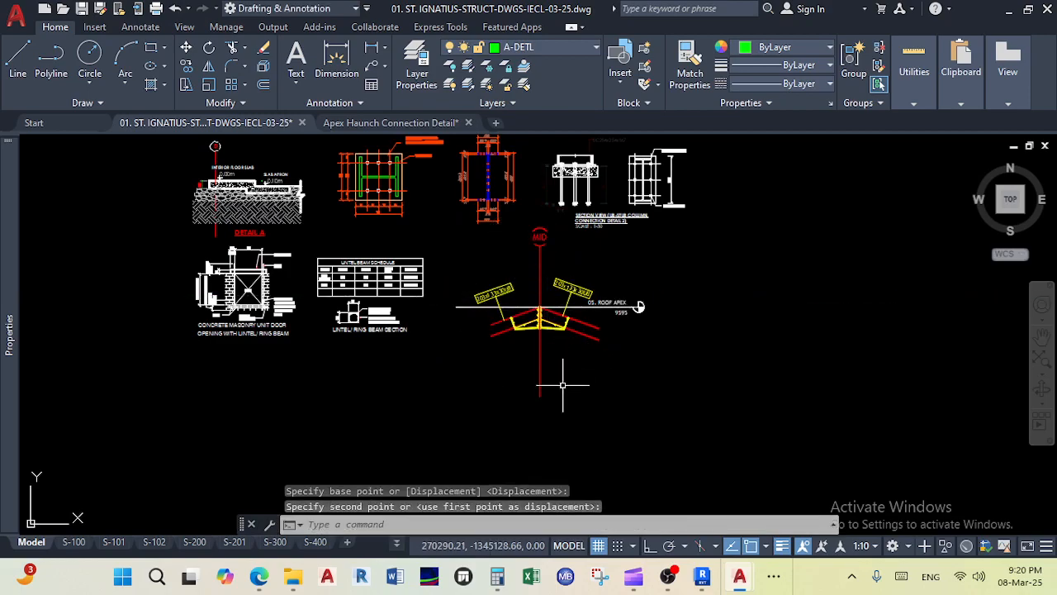
scroll(562, 385, "up", 4)
left_click(18, 56)
key("Escape")
key("Escape")
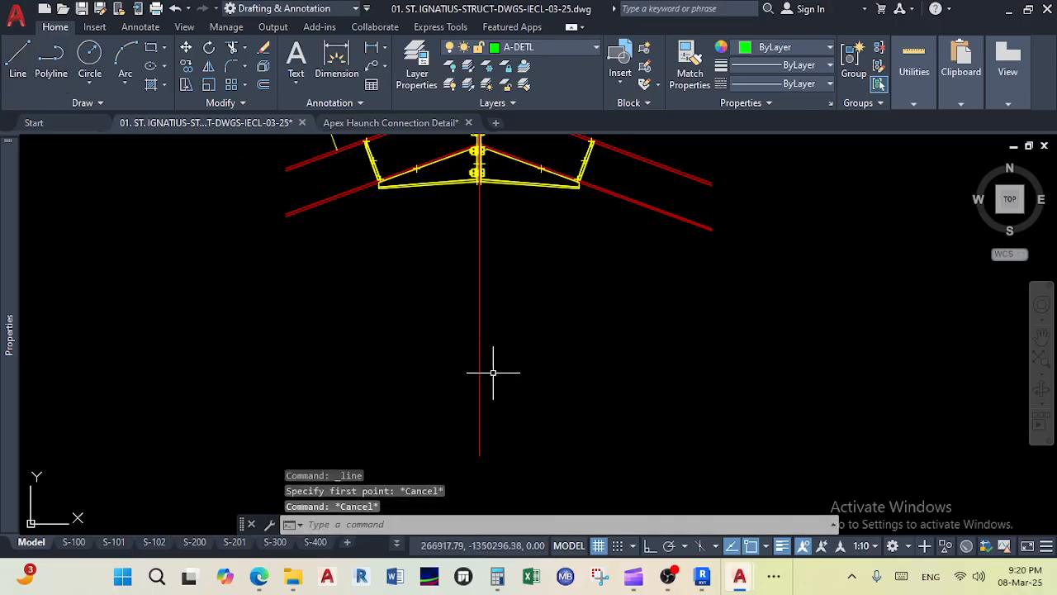
Step: Turn on Ortho and shorten the vertical MID grid line of the roof apex detail at both ends
left_click(479, 432)
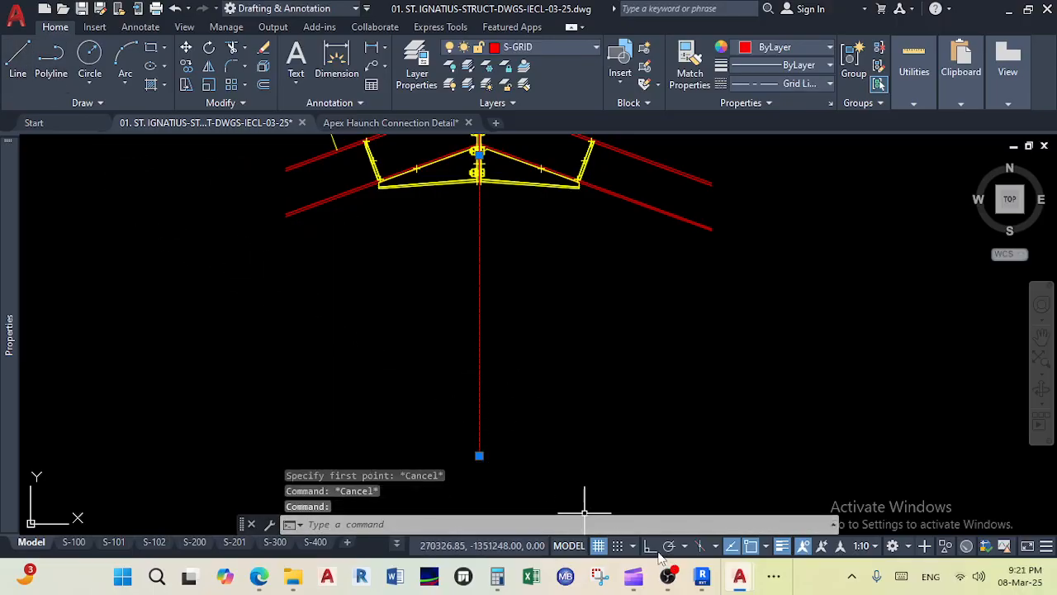
key("F8")
left_click(479, 455)
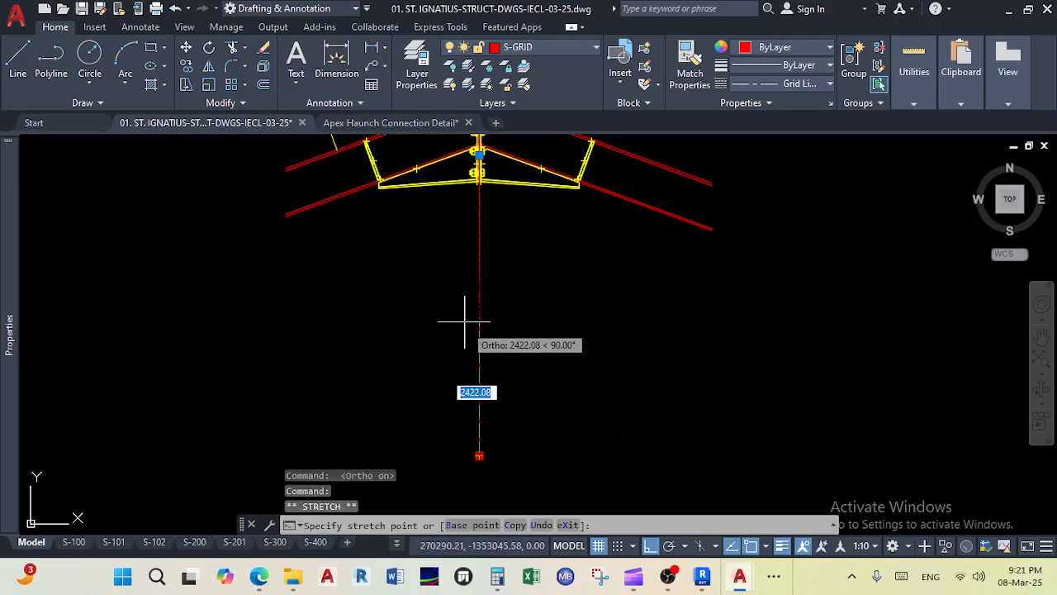
scroll(482, 240, "down", 3)
scroll(581, 251, "up", 4)
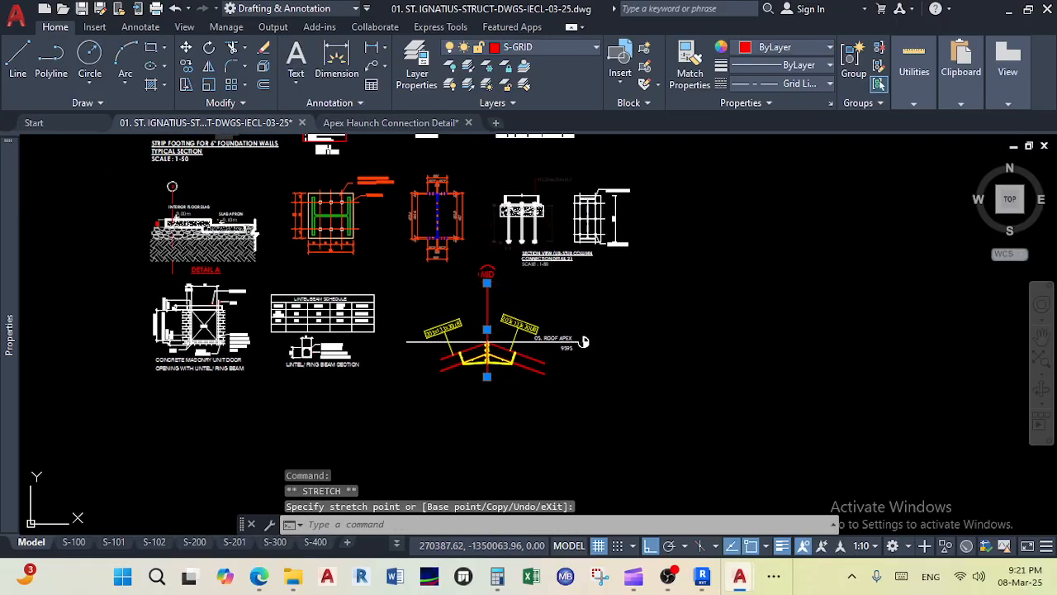
left_click(464, 348)
Step: Move the MID grid bubble straight down so its lower edge sits on the grid line's upper end
left_click(494, 299)
left_click(437, 239)
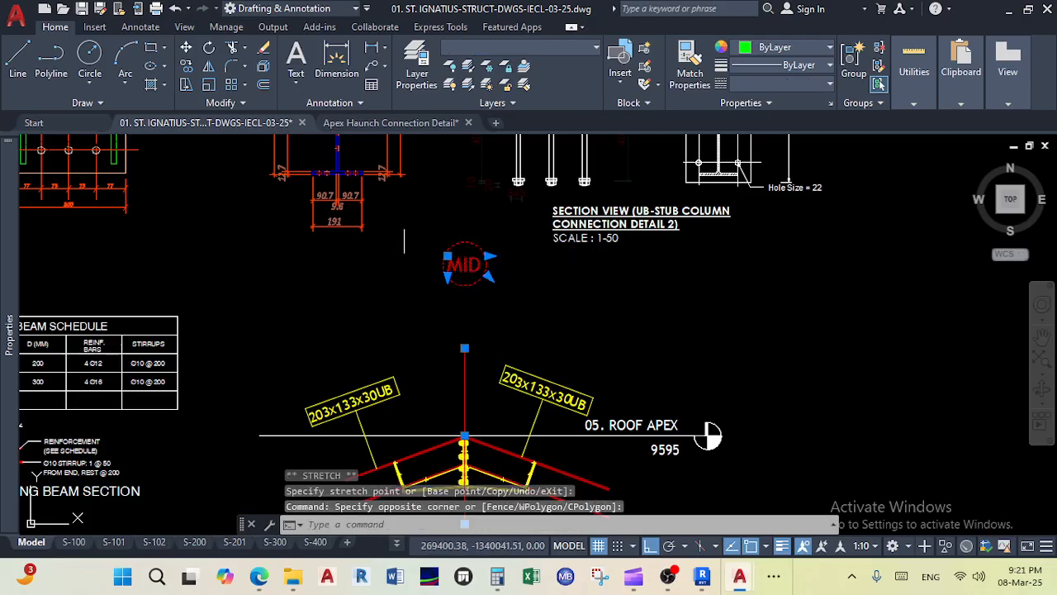
left_click(187, 48)
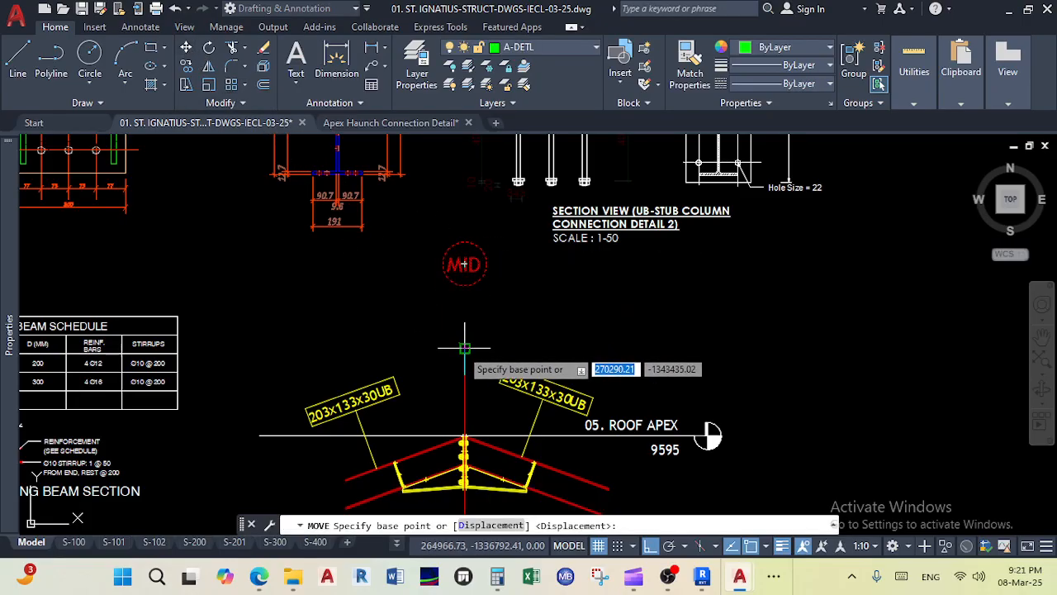
left_click(464, 284)
left_click(465, 348)
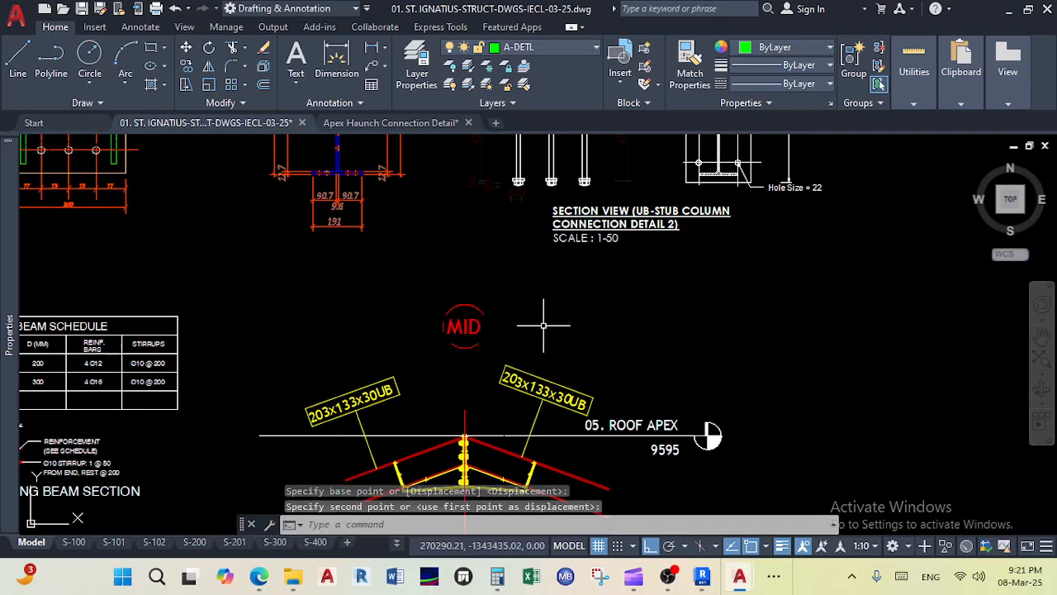
scroll(541, 310, "down", 3)
scroll(523, 289, "up", 3)
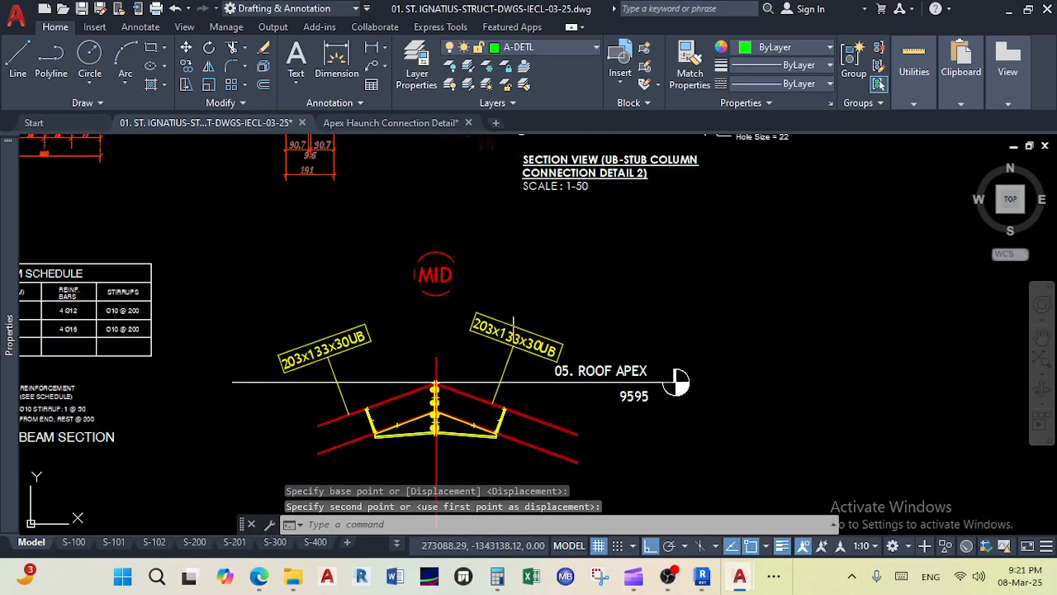
middle_click_drag(531, 365, 526, 331)
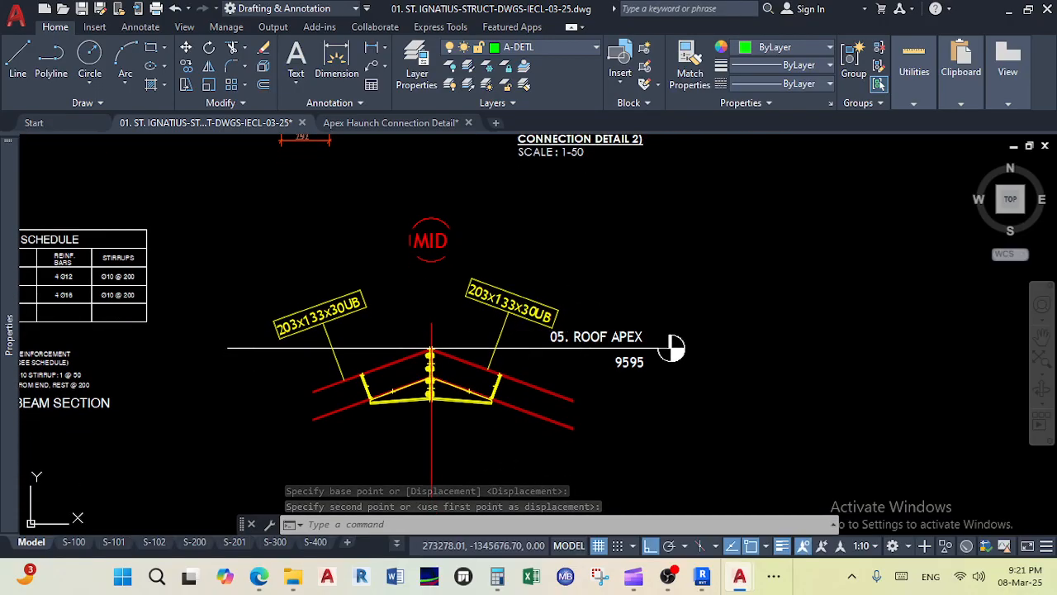
double_click(672, 348)
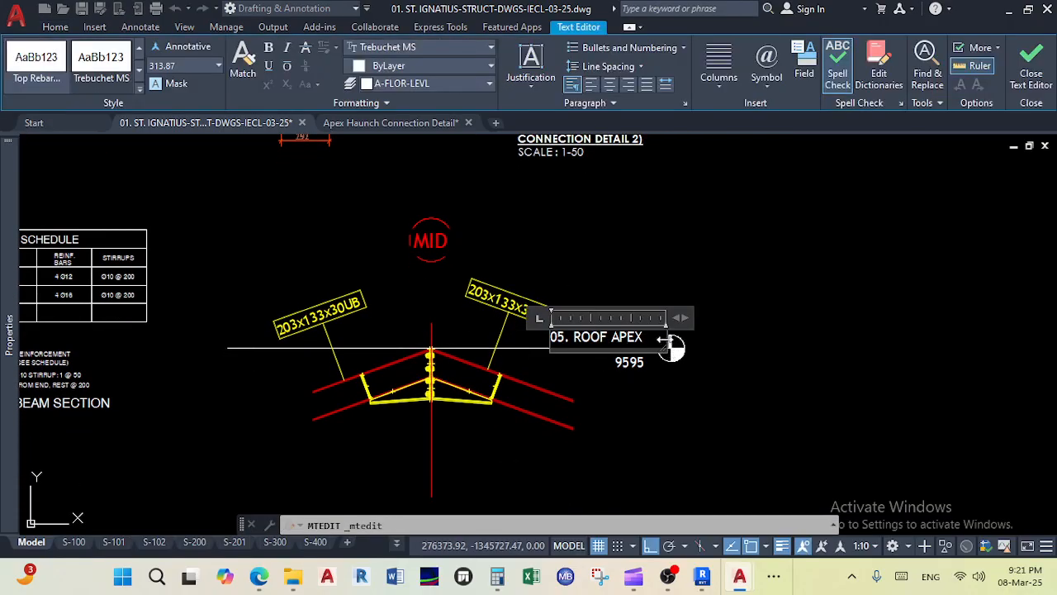
left_click(732, 371)
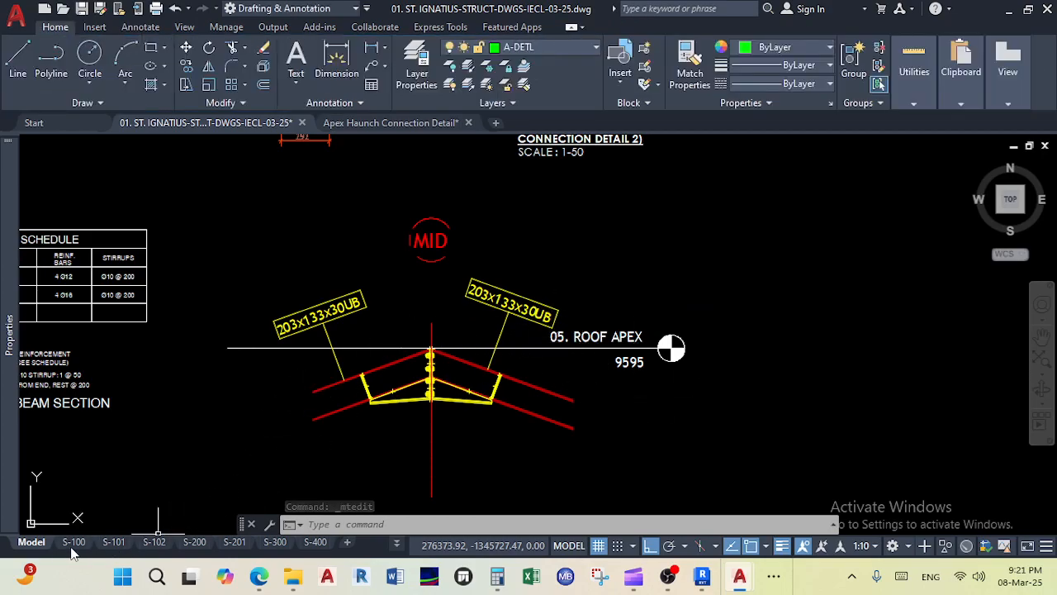
Step: Switch to the S-500 layout and check how the roof apex detail sits on the sheet
left_click(315, 543)
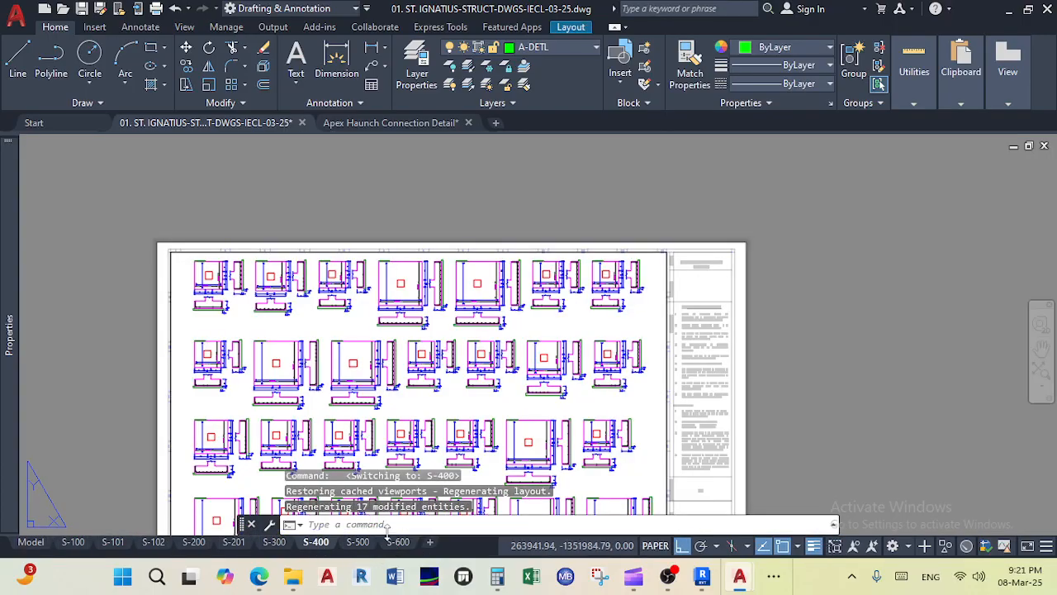
left_click(356, 543)
scroll(595, 345, "up", 6)
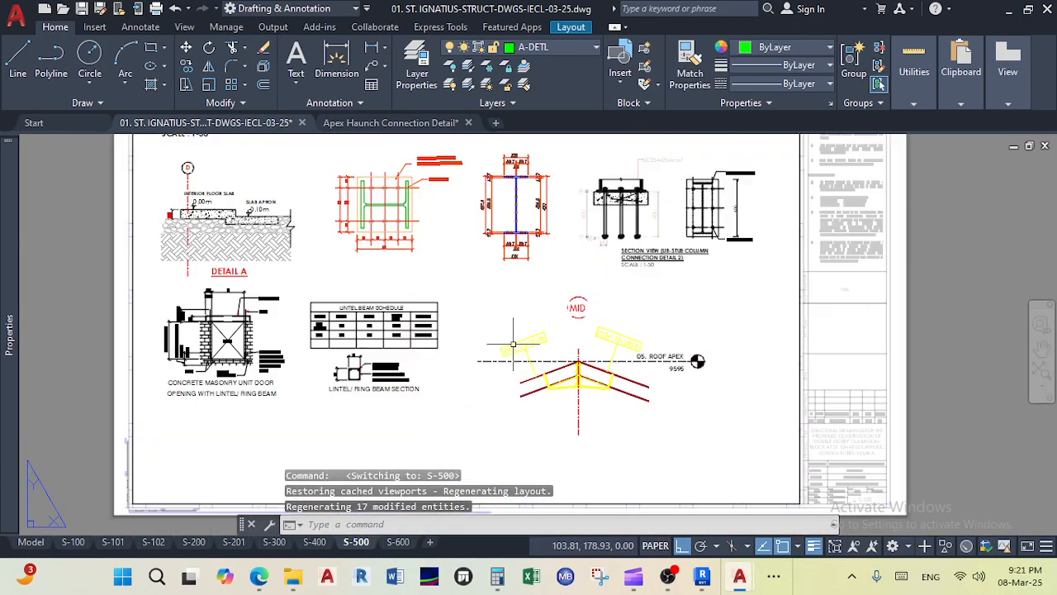
scroll(596, 345, "down", 5)
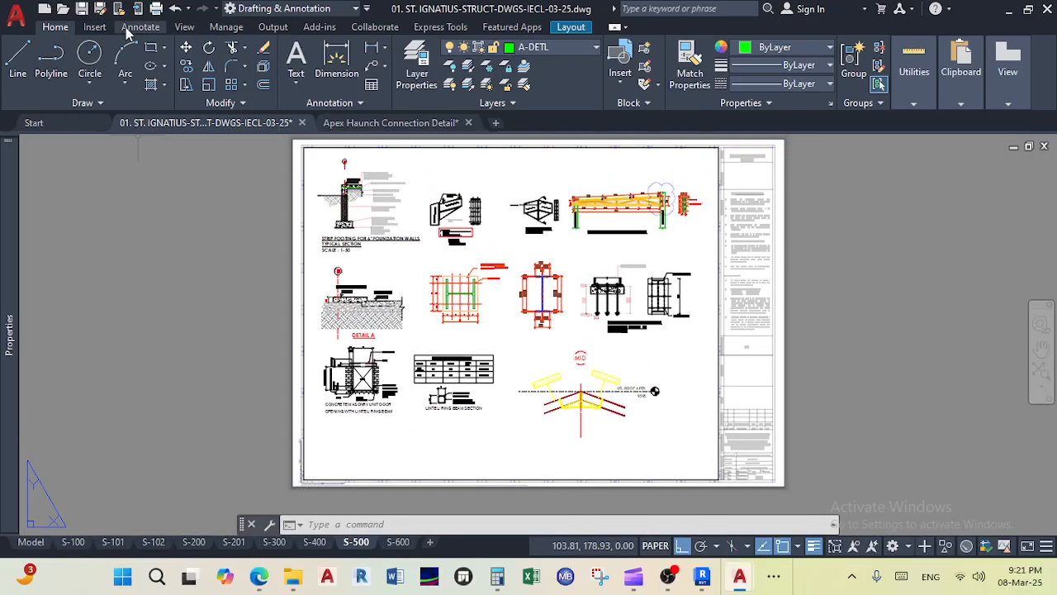
Step: Preview the S-500 layout plot, inspect the roof apex connection closely, and leave the preview and plot settings without plotting
left_click(157, 10)
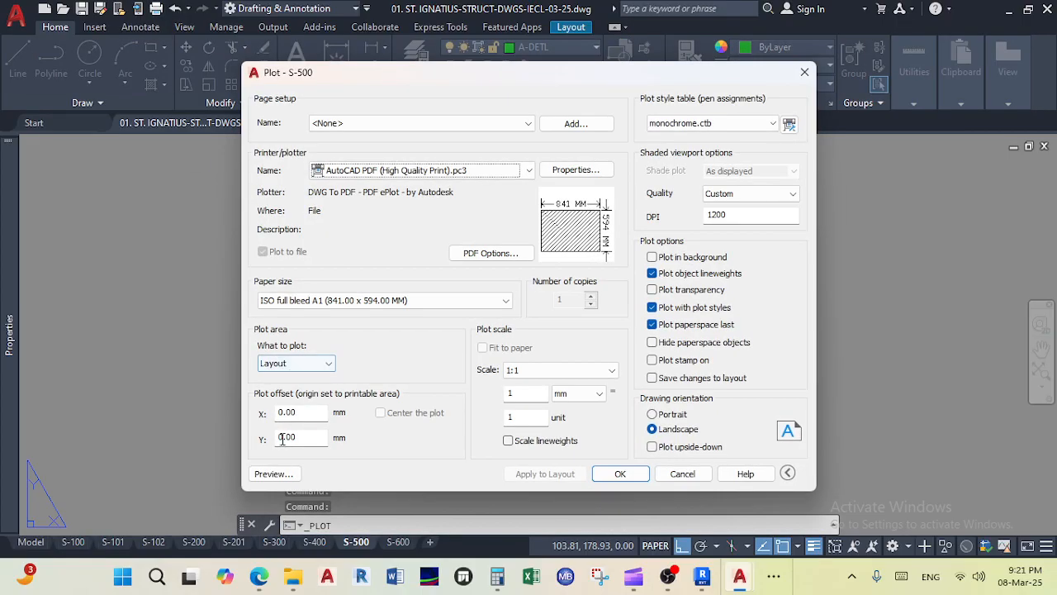
left_click(273, 473)
scroll(575, 413, "up", 5)
scroll(589, 317, "up", 3)
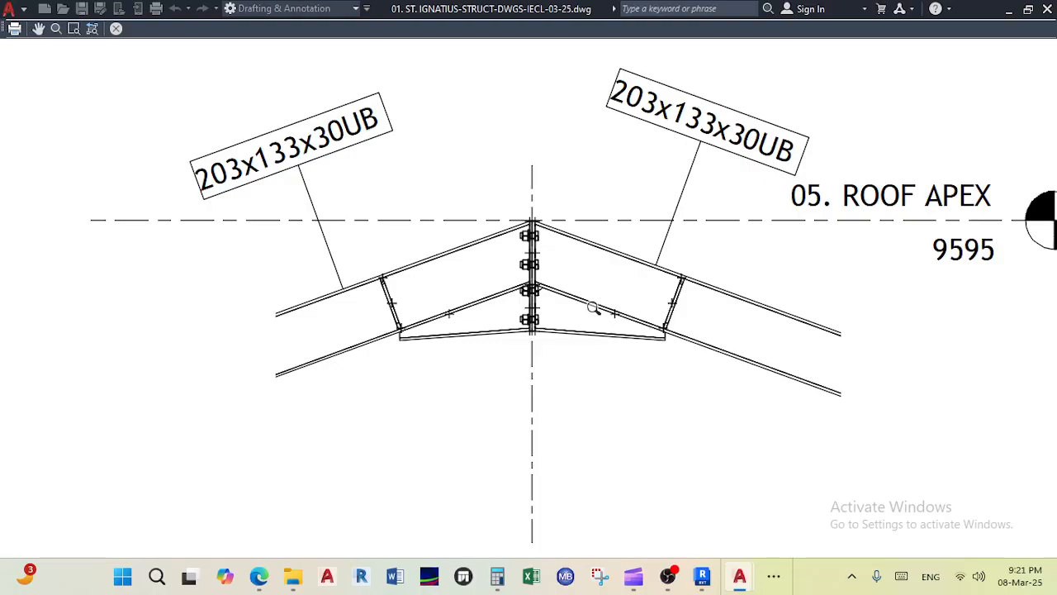
scroll(504, 248, "up", 4)
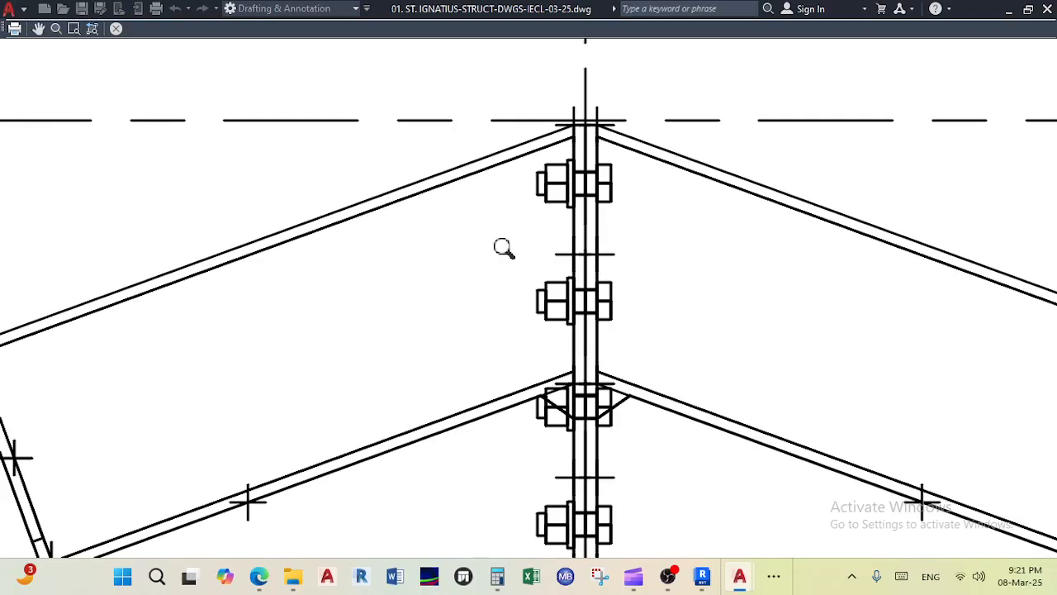
scroll(504, 248, "down", 5)
scroll(545, 248, "up", 7)
scroll(559, 206, "down", 8)
scroll(559, 198, "up", 7)
scroll(560, 276, "down", 3)
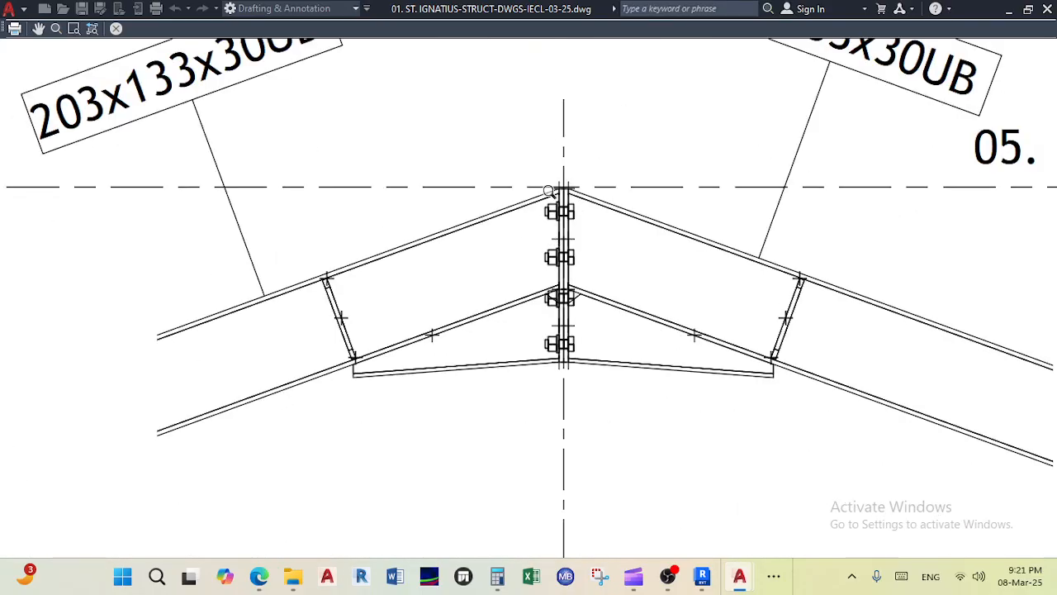
scroll(550, 235, "down", 5)
middle_click_drag(413, 276, 410, 307)
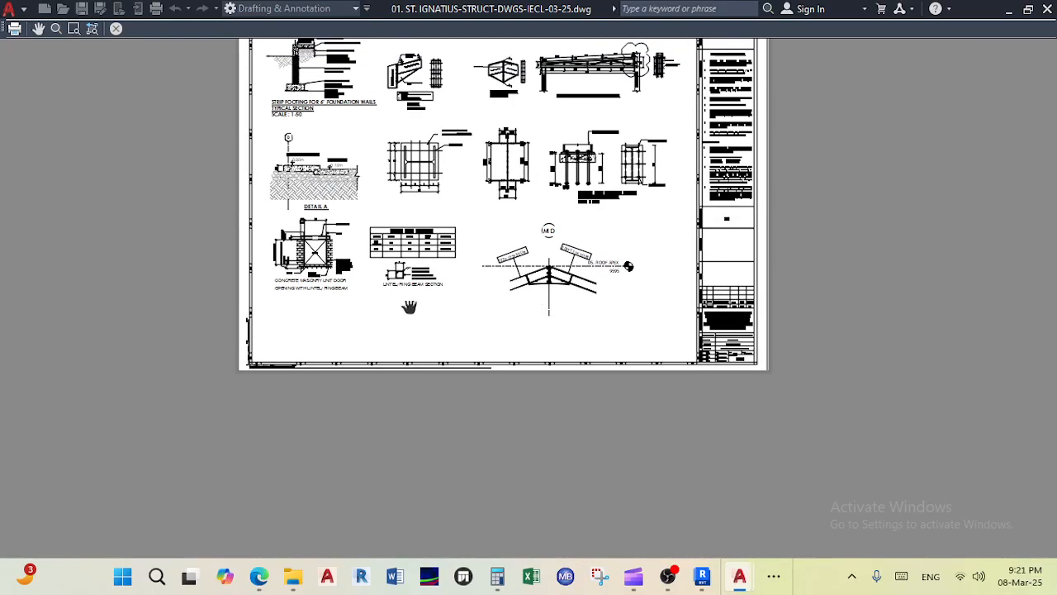
left_click(114, 29)
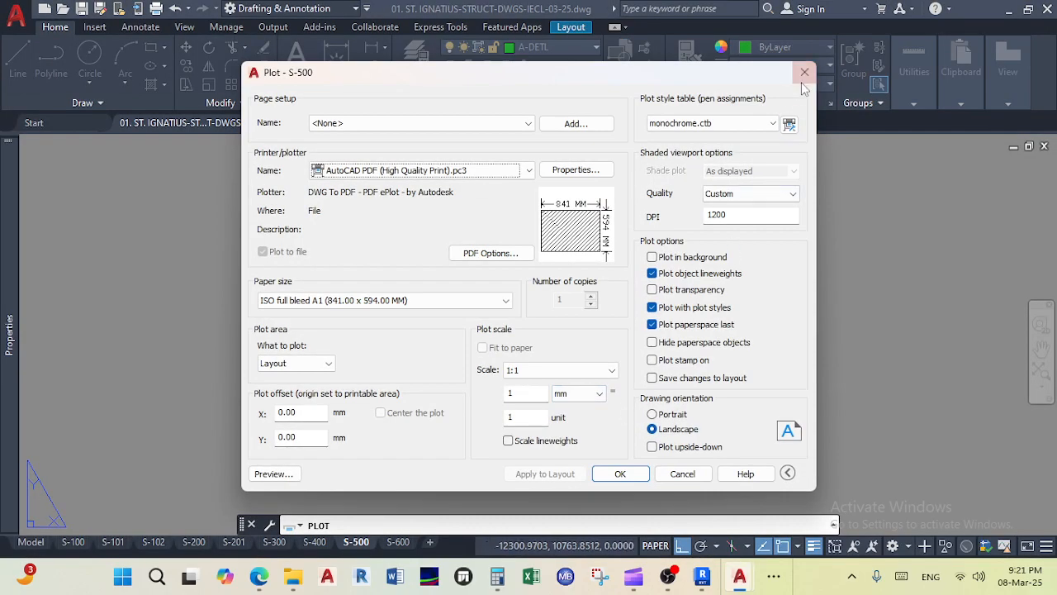
left_click(804, 72)
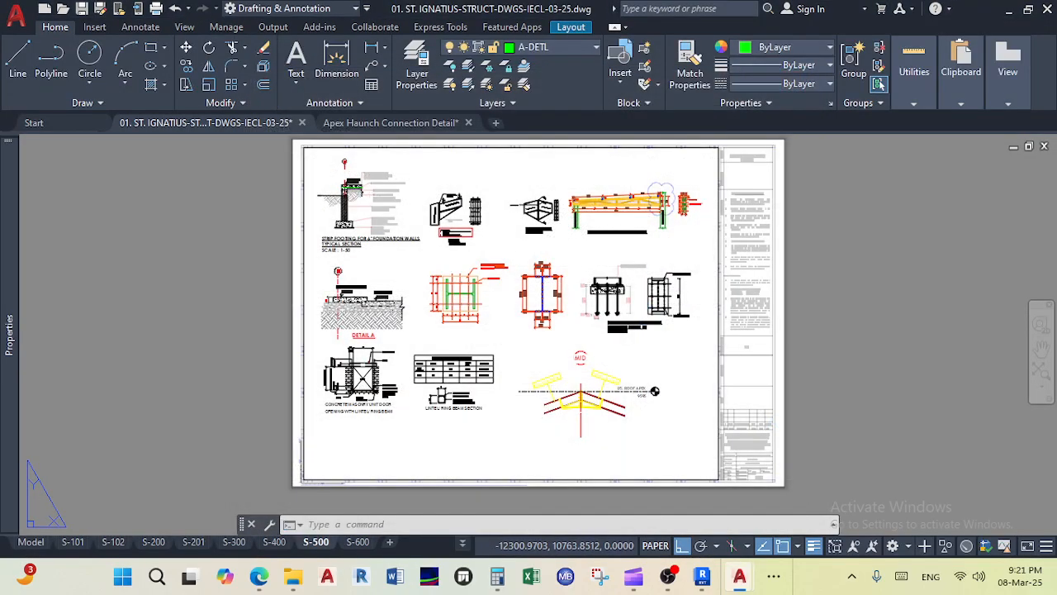
Step: Switch to the St.Ignatius School model in Revit and bring up its 3D view
left_click(774, 576)
mouse_move(742, 529)
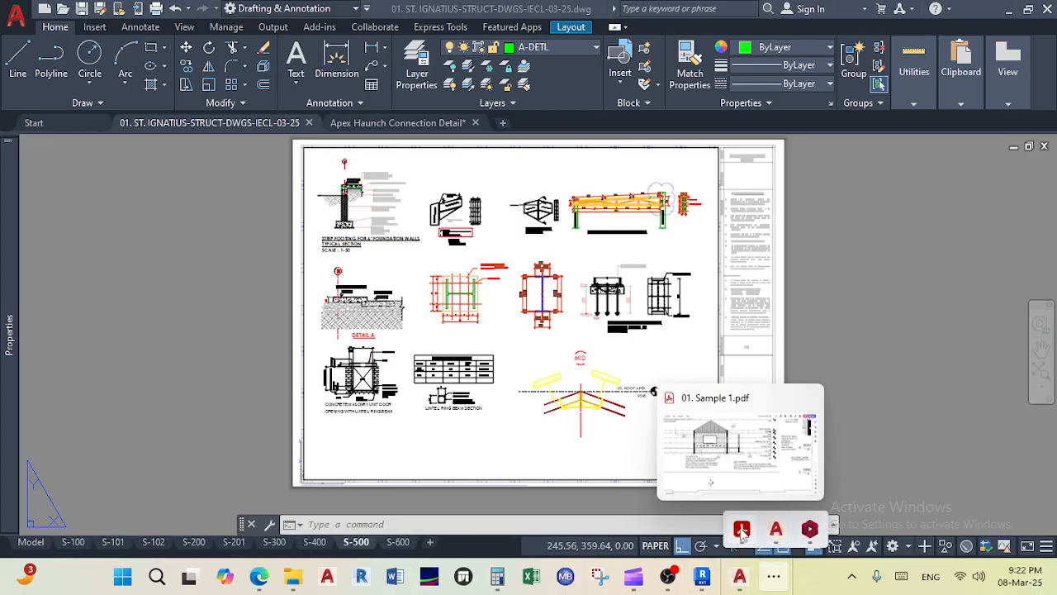
left_click(703, 576)
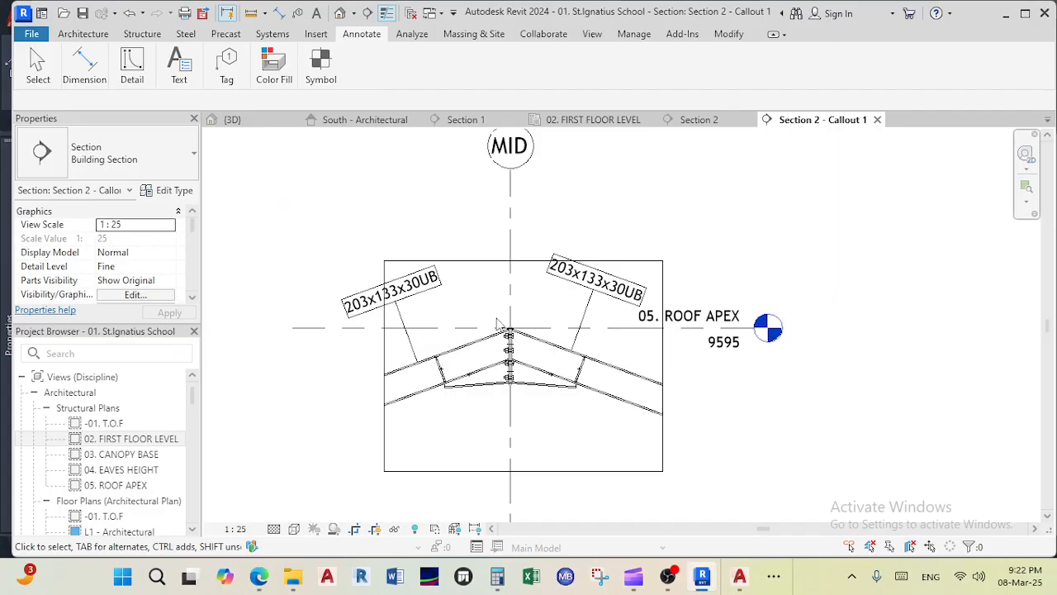
key("ctrl+Tab")
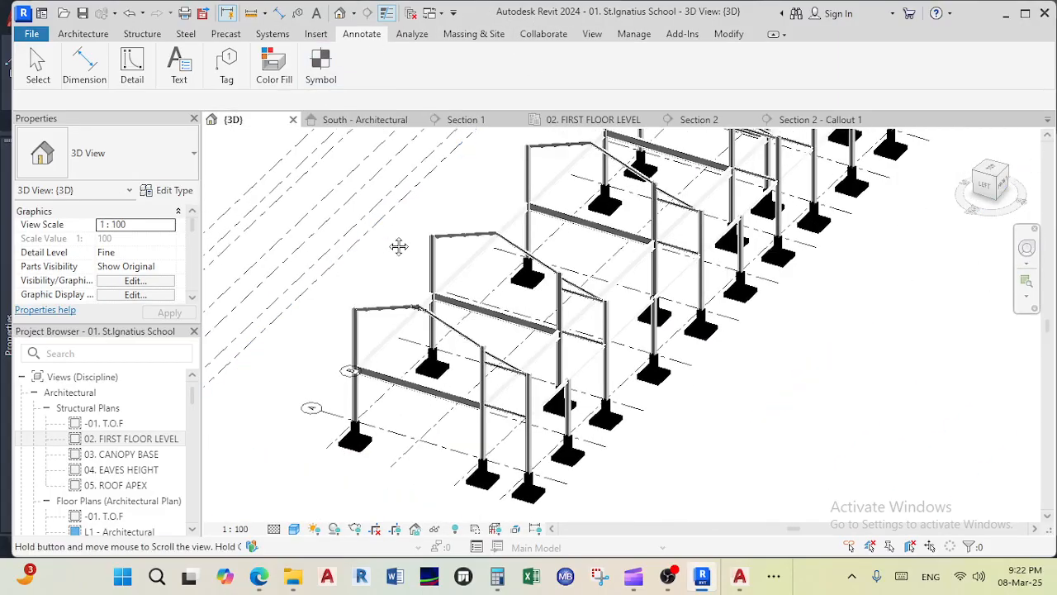
Step: Add a structural steel connection between the 203x133x30UB rafter and its supporting end column in the front frame
scroll(435, 320, "up", 10)
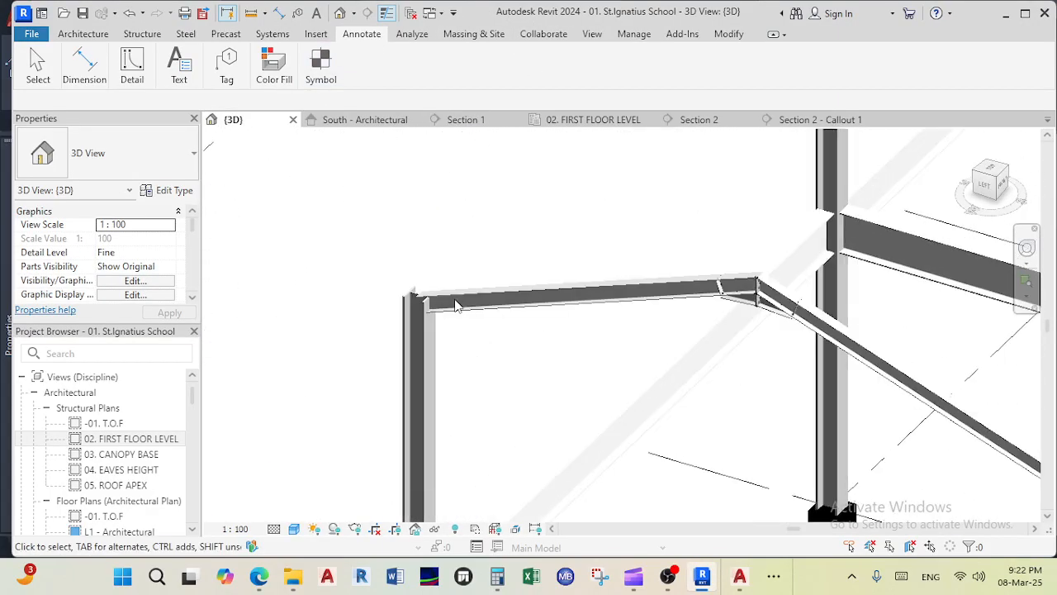
left_click(466, 315)
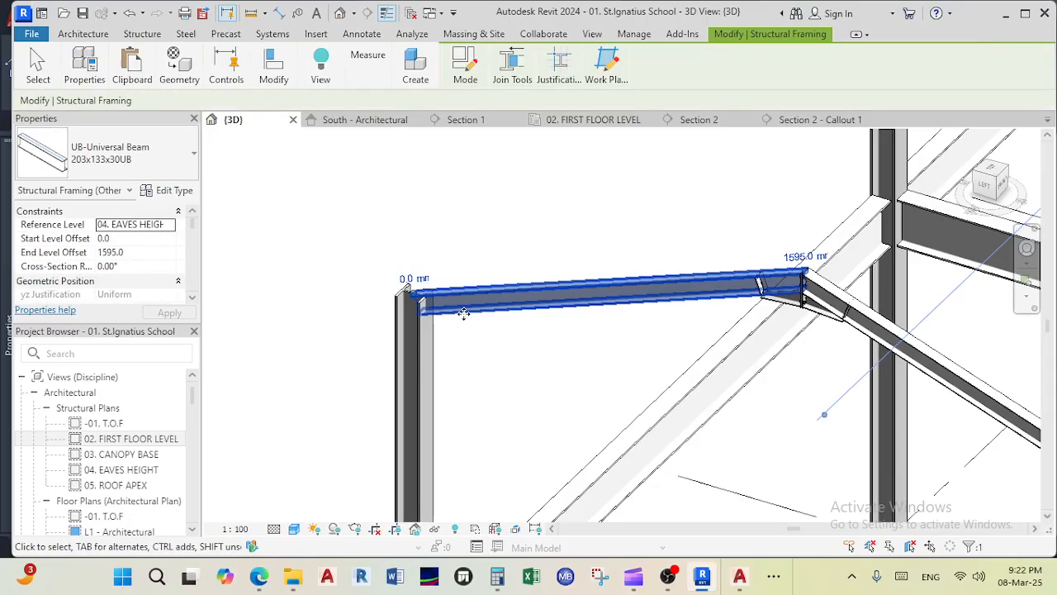
left_click(417, 349, "ctrl")
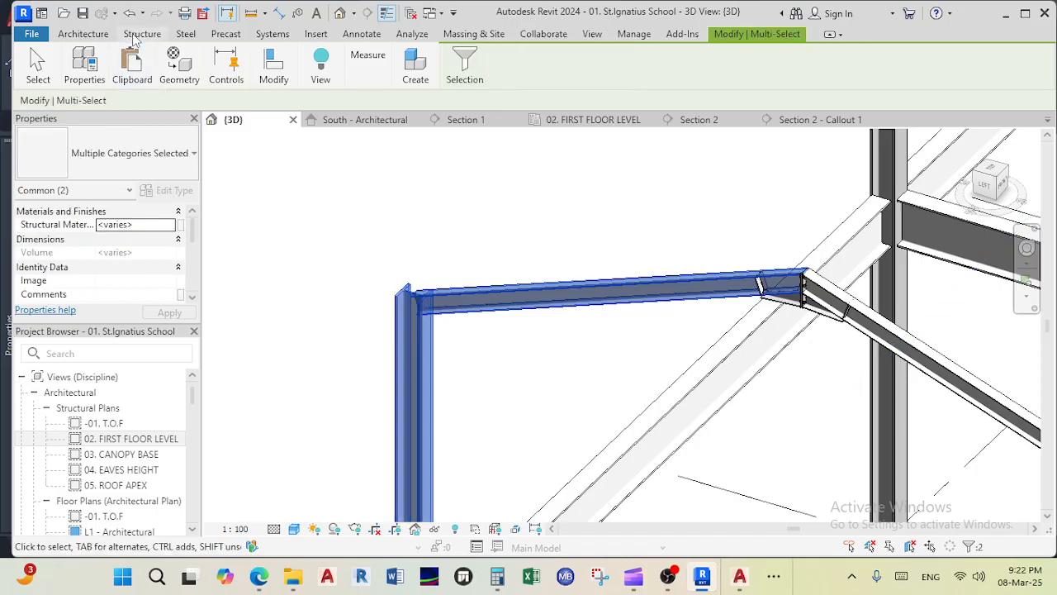
left_click(185, 33)
left_click(84, 66)
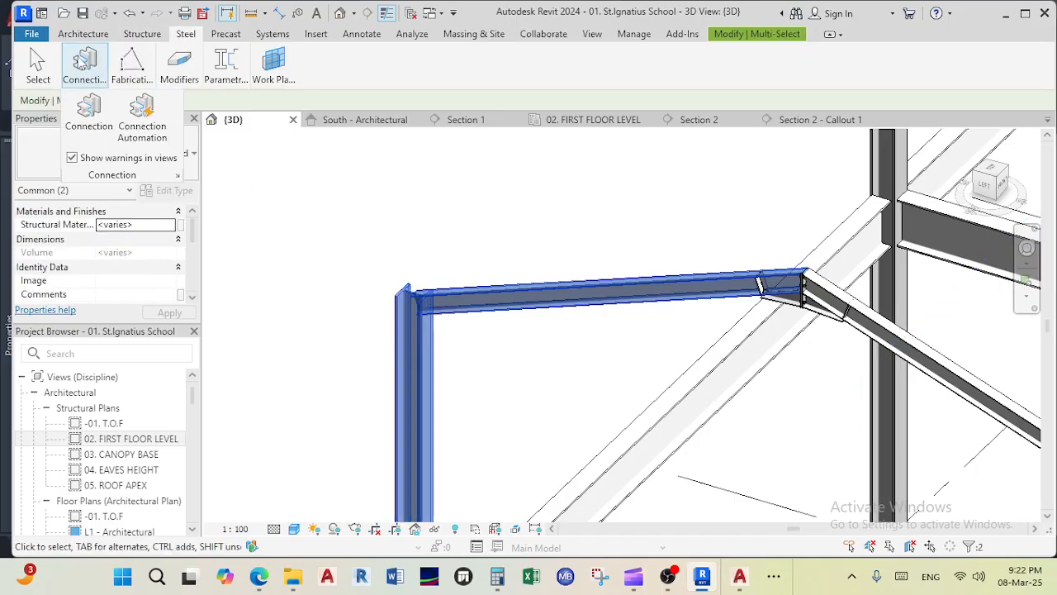
left_click(87, 120)
Step: Change the new eaves connection's type to Knee of frame bolted, with haunch
scroll(379, 321, "up", 3)
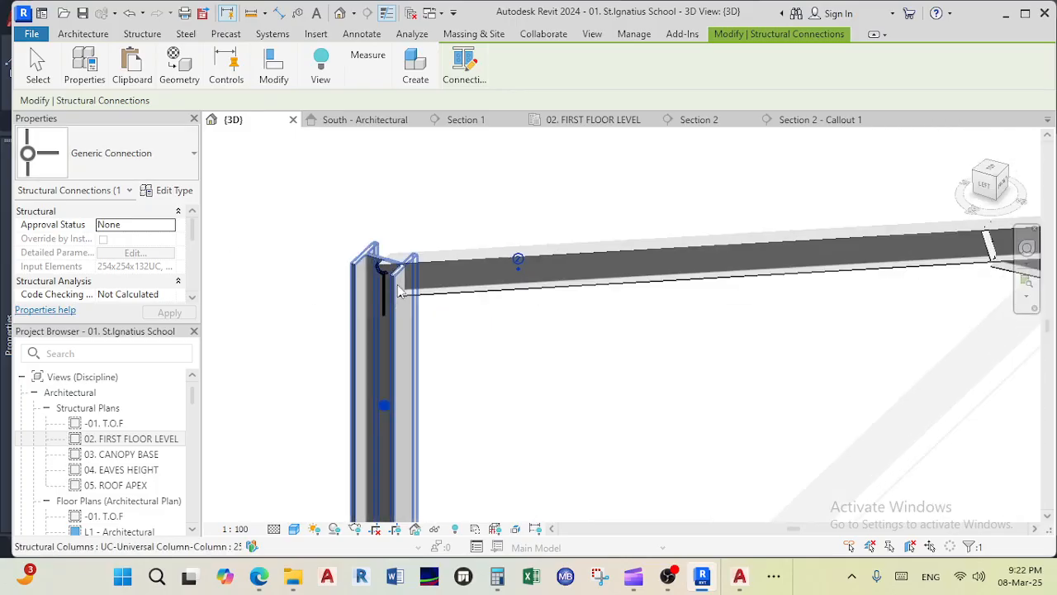
left_click(161, 173)
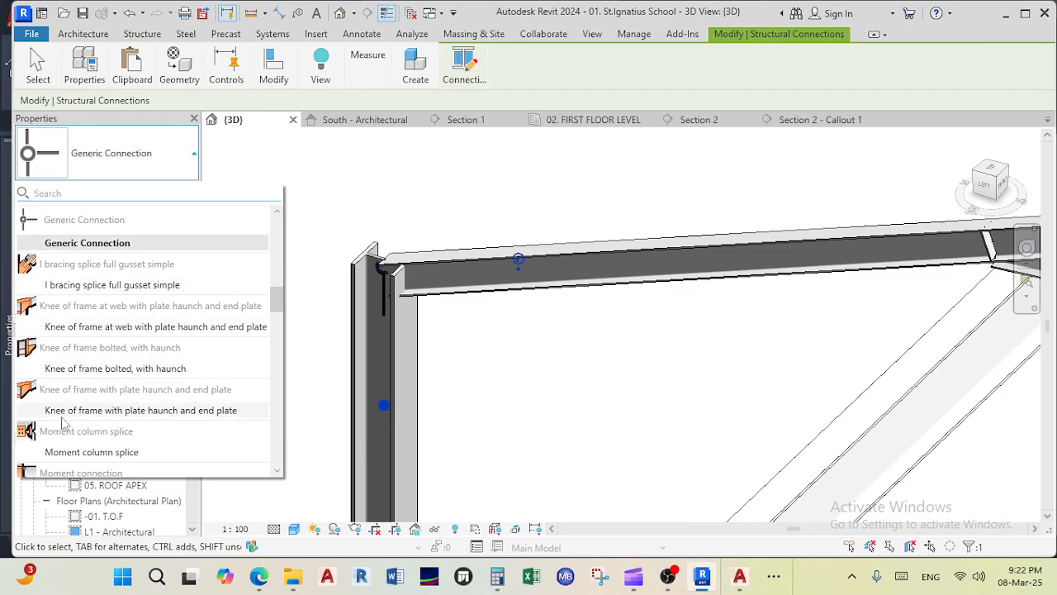
scroll(50, 400, "down", 6)
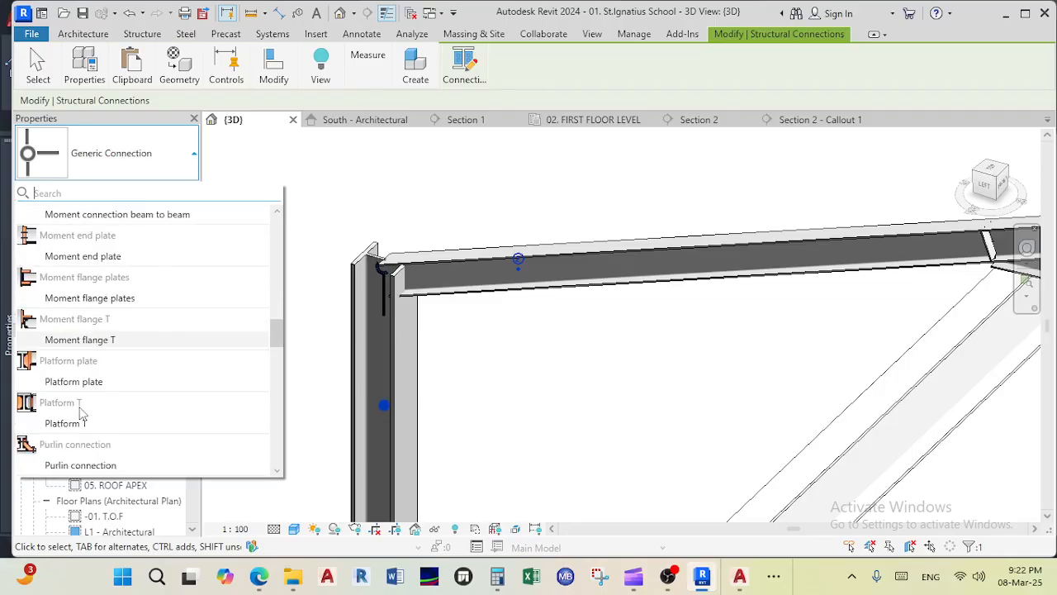
scroll(81, 412, "down", 8)
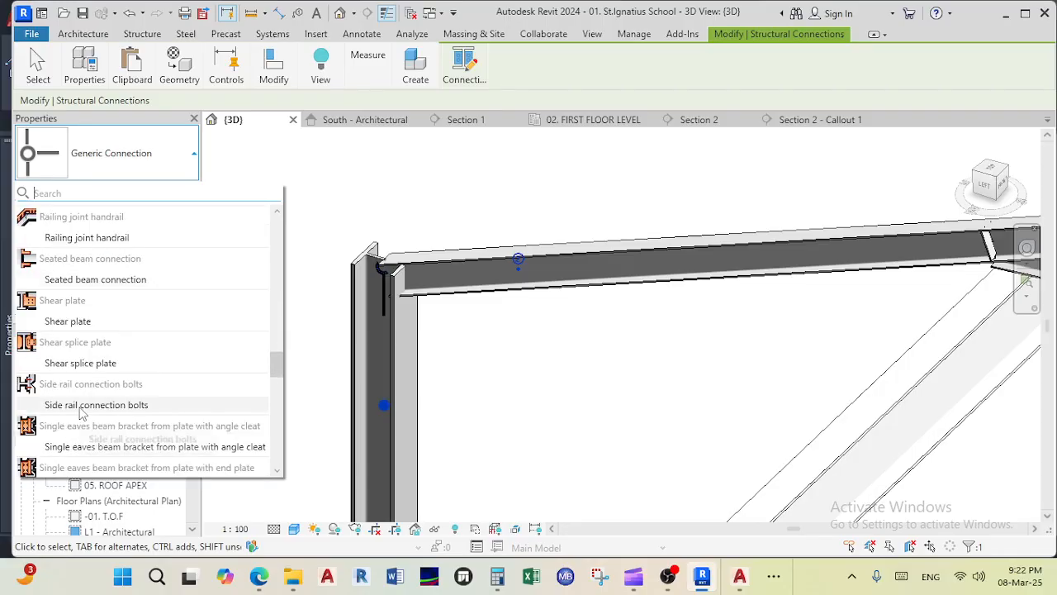
scroll(81, 413, "down", 10)
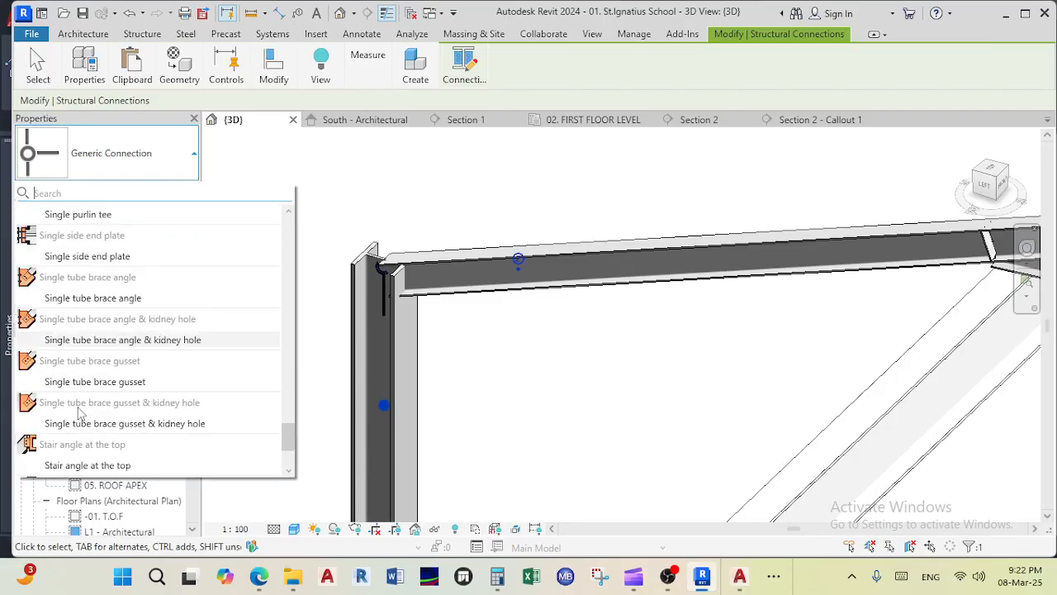
scroll(81, 413, "down", 3)
scroll(81, 413, "up", 6)
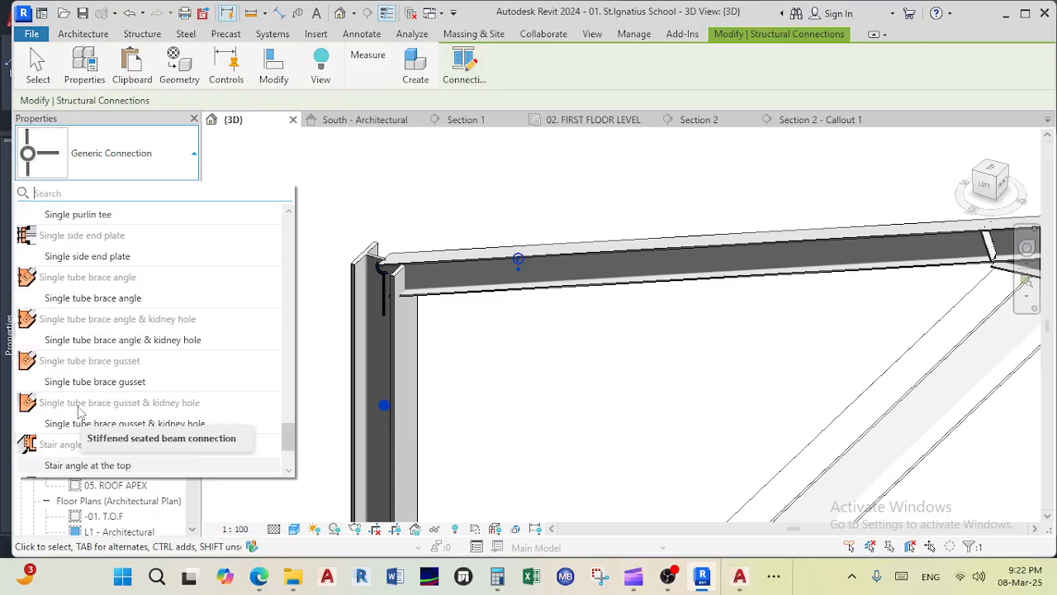
scroll(80, 409, "up", 15)
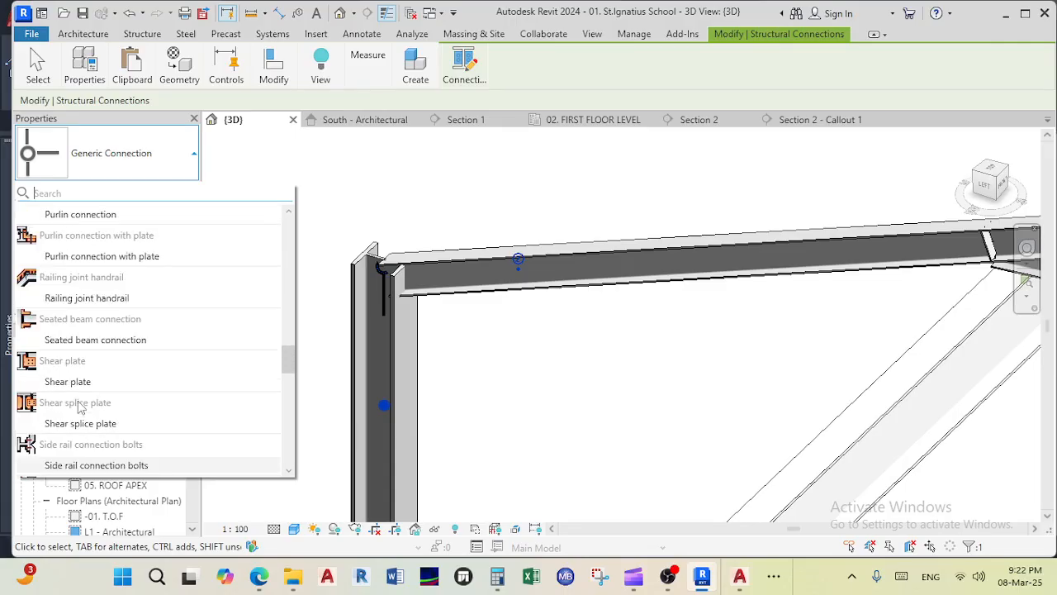
scroll(80, 406, "up", 3)
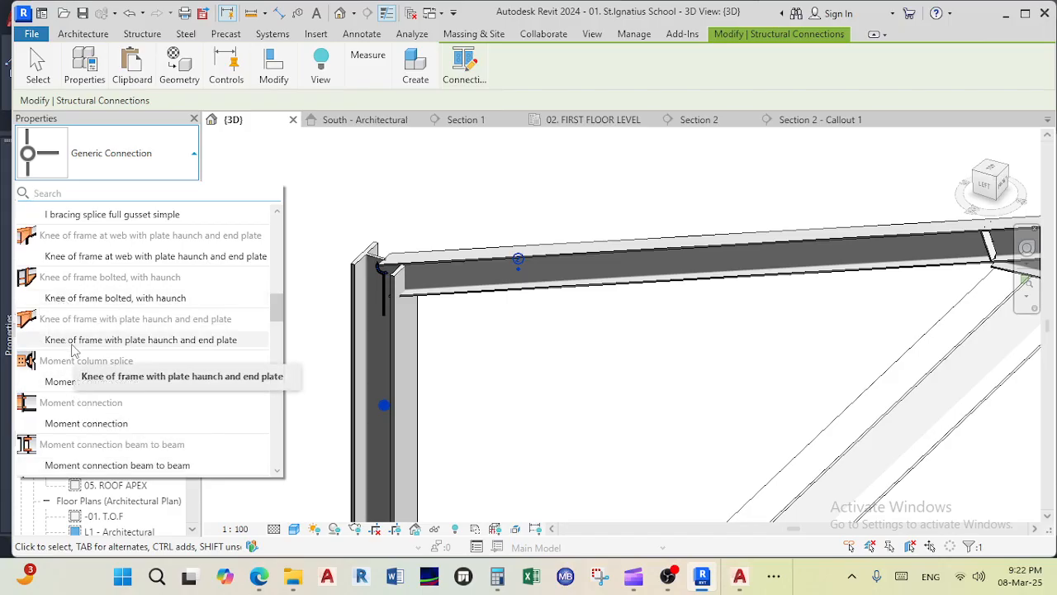
left_click(81, 301)
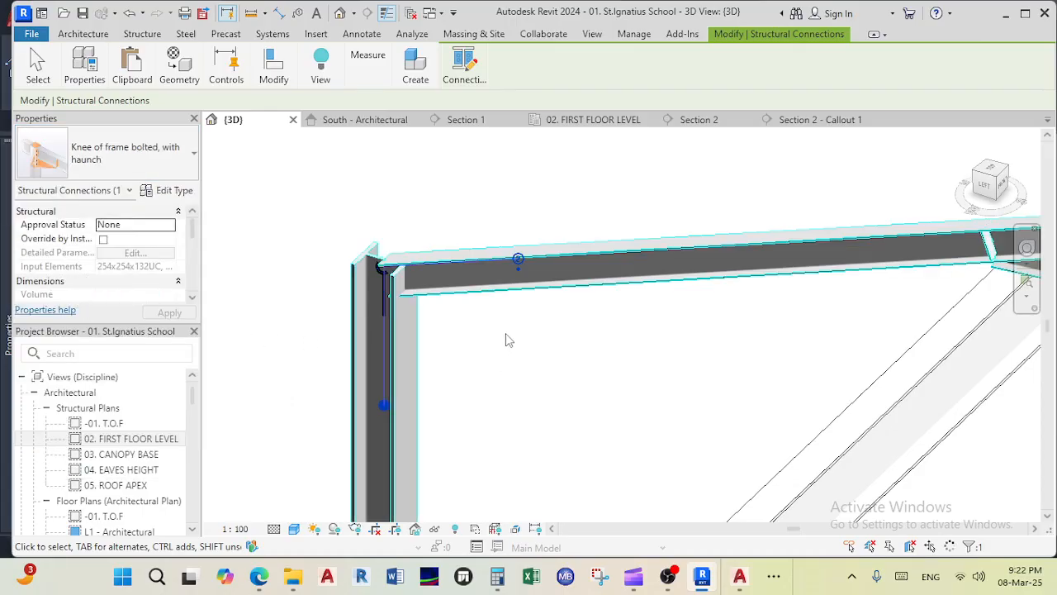
scroll(424, 263, "up", 2)
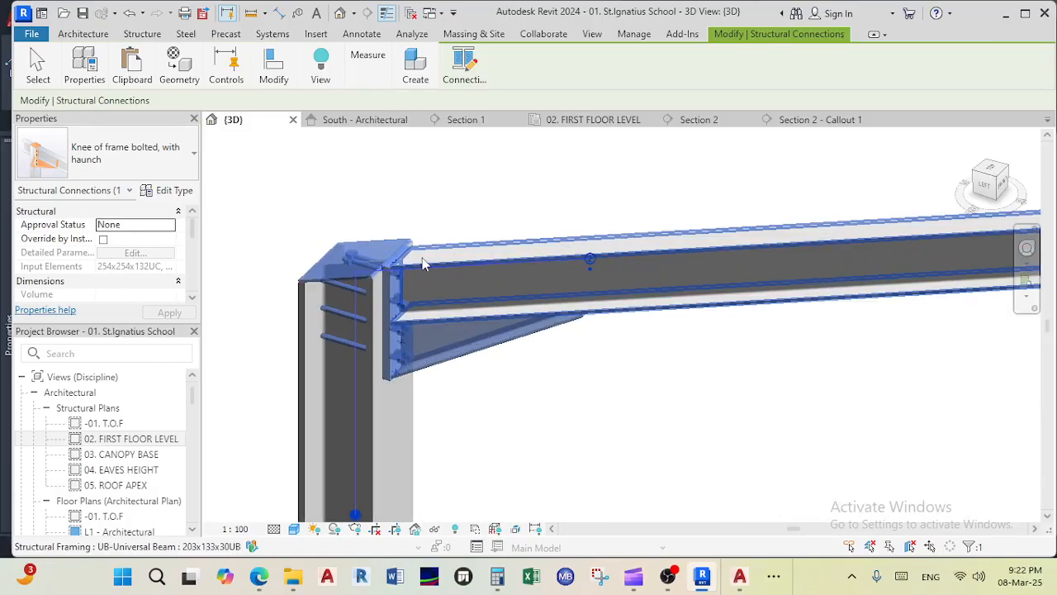
scroll(428, 270, "down", 1)
key("Escape")
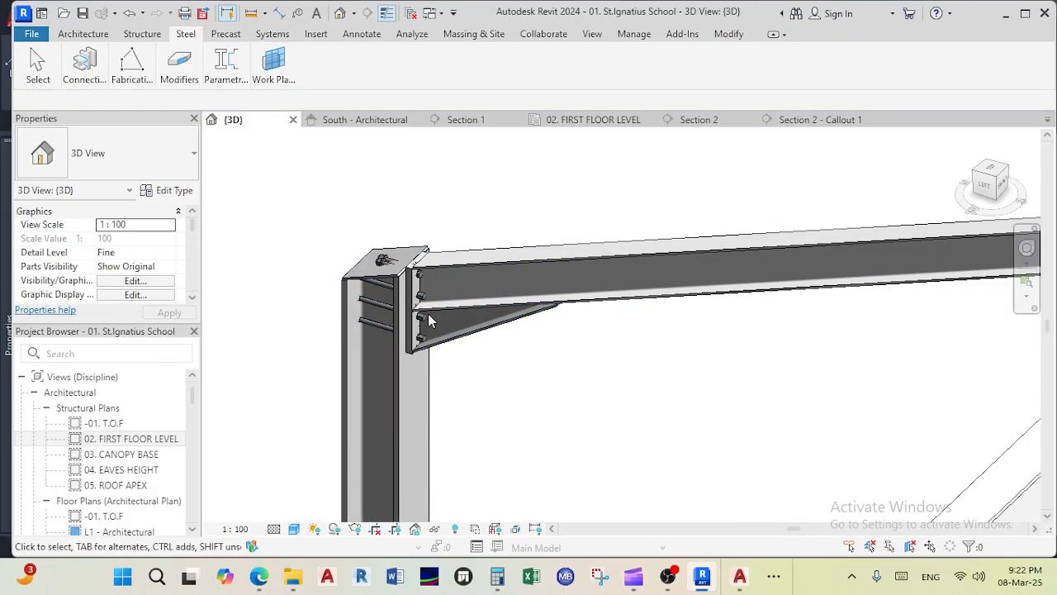
Step: Examine the bolted haunch connection at the eaves and its place in the front frame in 3D
middle_click_drag(426, 324, 473, 312, "shift")
scroll(569, 339, "down", 6)
middle_click_drag(661, 356, 469, 298)
scroll(750, 322, "up", 6)
scroll(796, 292, "down", 2)
middle_click_drag(802, 287, 572, 313)
scroll(625, 254, "down", 3)
scroll(526, 238, "up", 3)
scroll(537, 254, "down", 1)
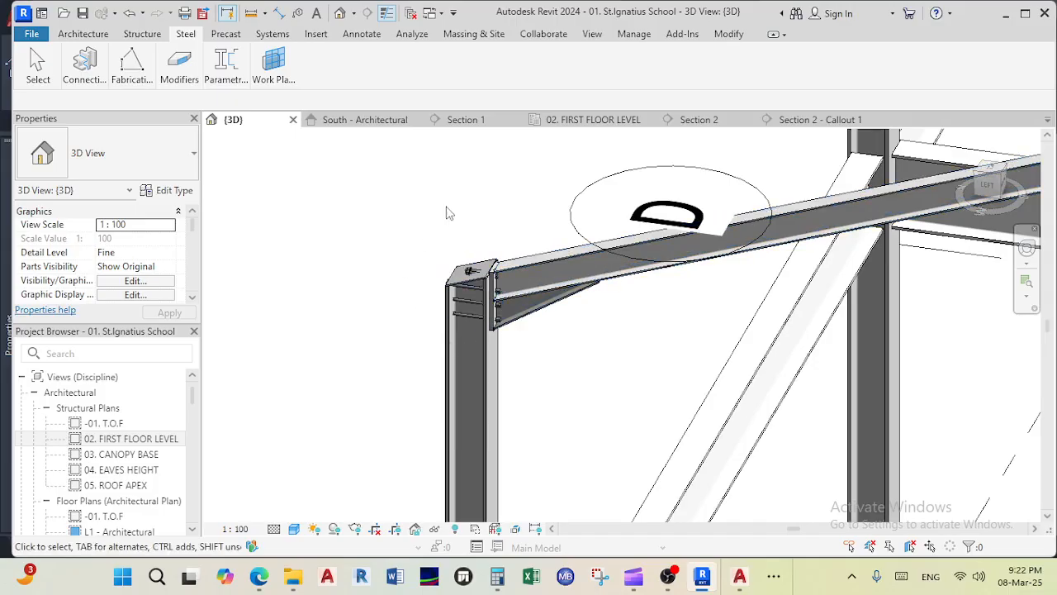
Step: In Section 2, create a rectangular callout around the haunched rafter-to-column eaves connection
left_click(719, 123)
scroll(522, 323, "down", 2)
middle_click_drag(559, 330, 721, 258)
scroll(398, 351, "up", 2)
scroll(508, 365, "up", 2)
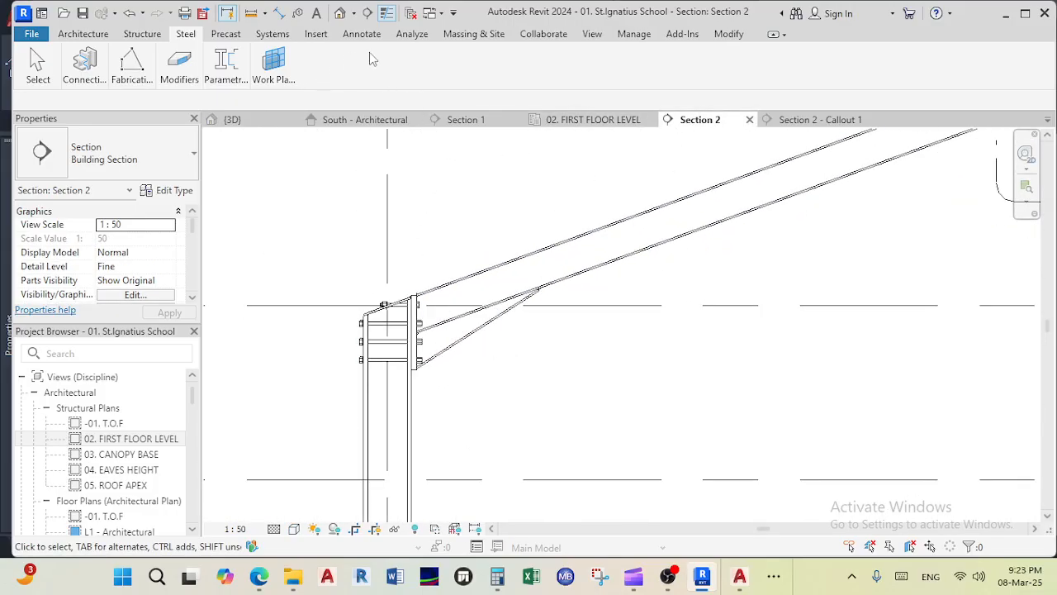
left_click(592, 34)
mouse_move(176, 65)
mouse_move(226, 71)
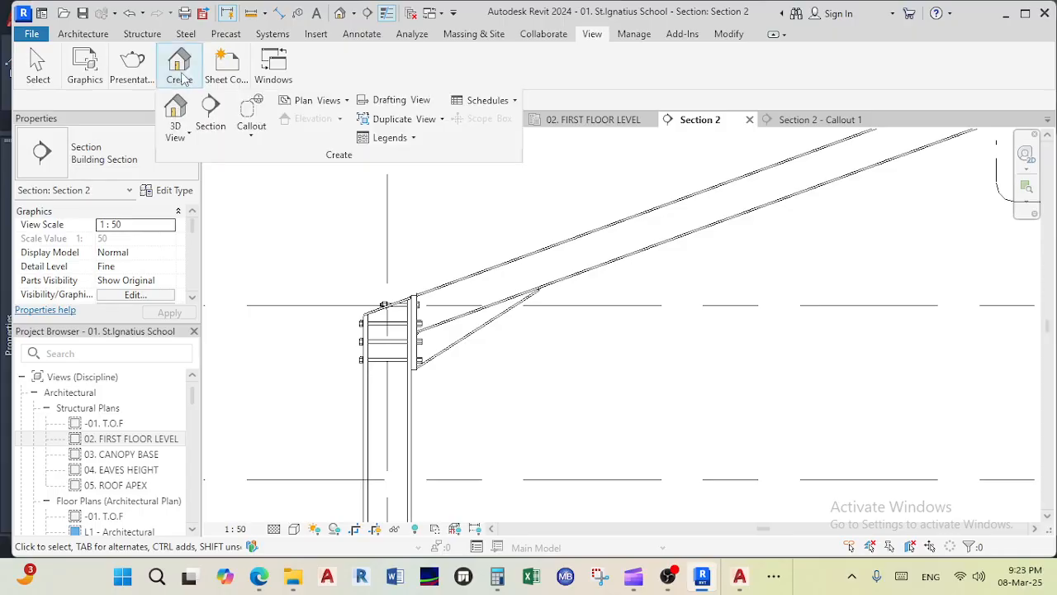
left_click(254, 116)
left_click(290, 193)
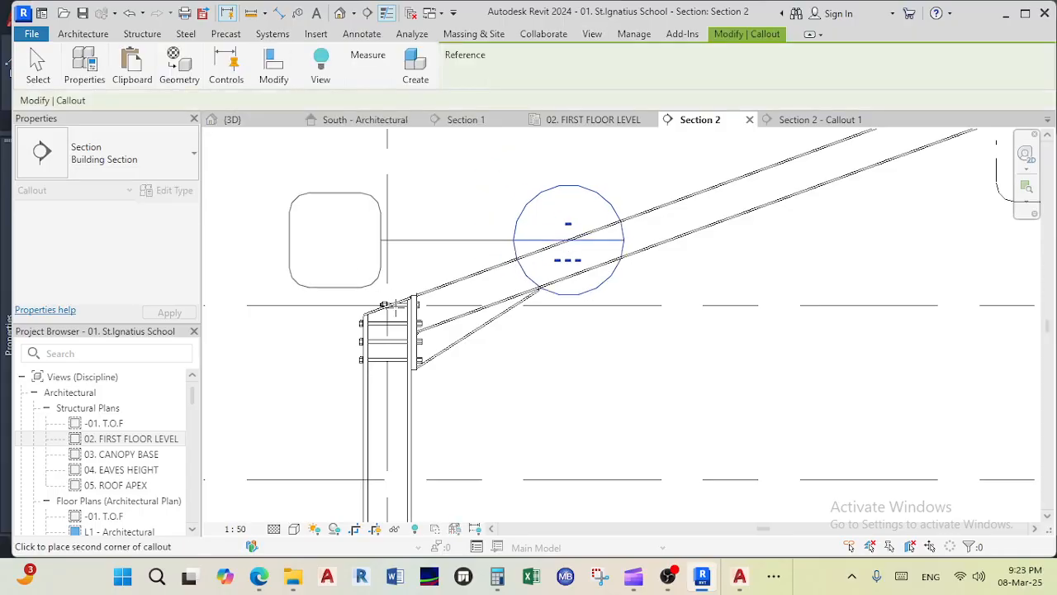
left_click(586, 423)
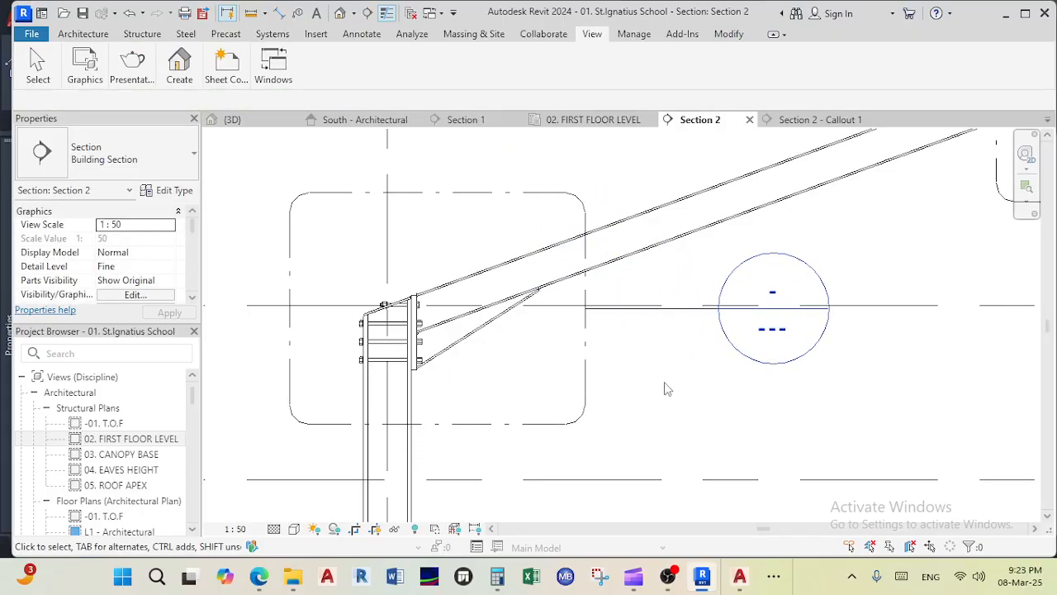
Step: Open the new eaves callout view and set its detail level to Fine
double_click(780, 329)
scroll(602, 372, "up", 5)
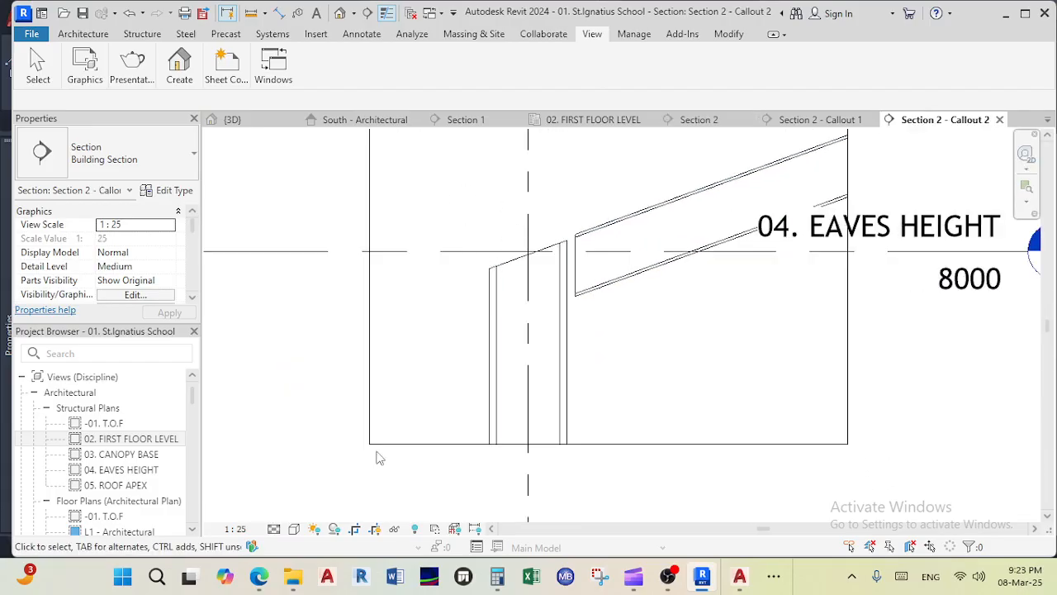
left_click(274, 529)
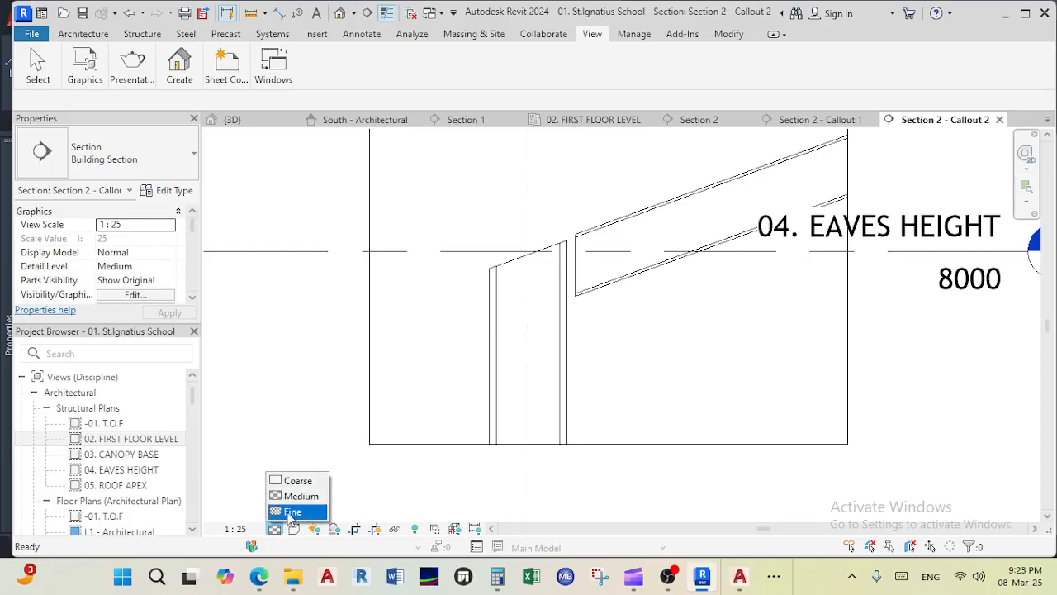
left_click(292, 512)
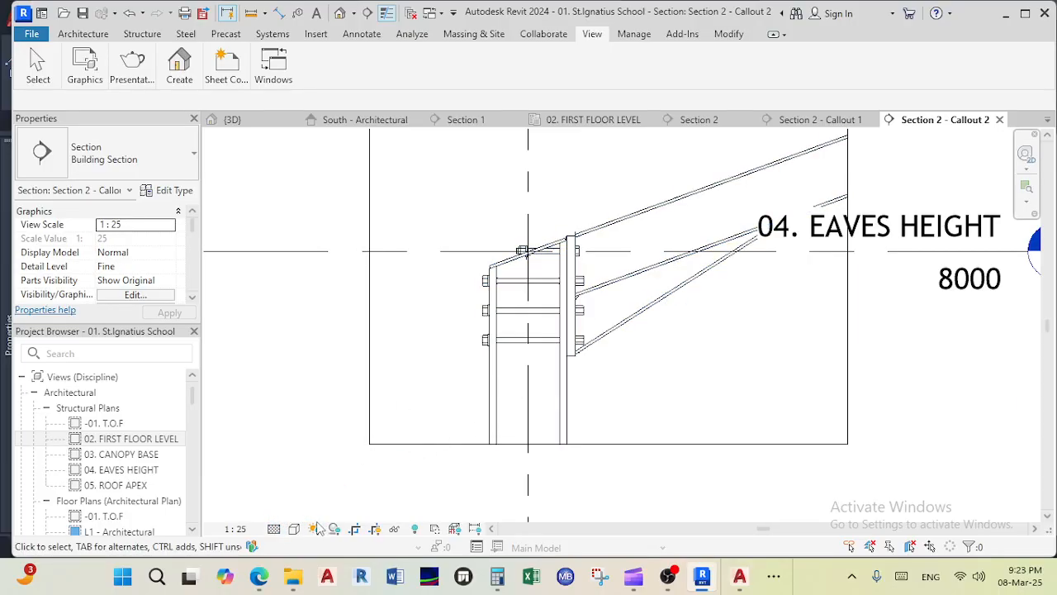
Step: Widen the callout's crop region along the rafter beyond the haunch and raise the lower edge of its annotation crop
scroll(552, 341, "down", 3)
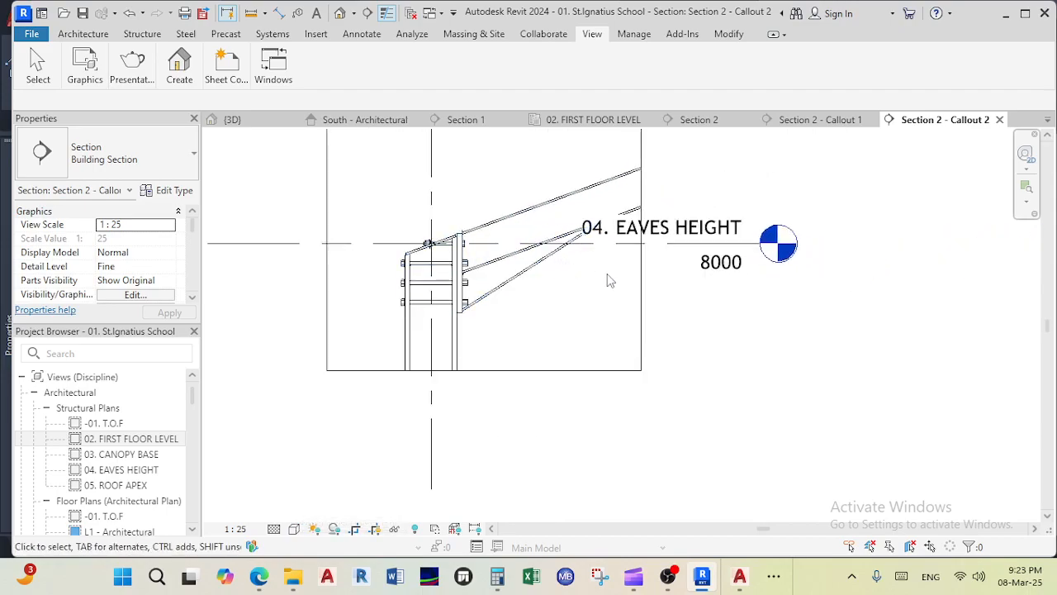
left_click(642, 285)
left_click_drag(649, 251, 719, 275)
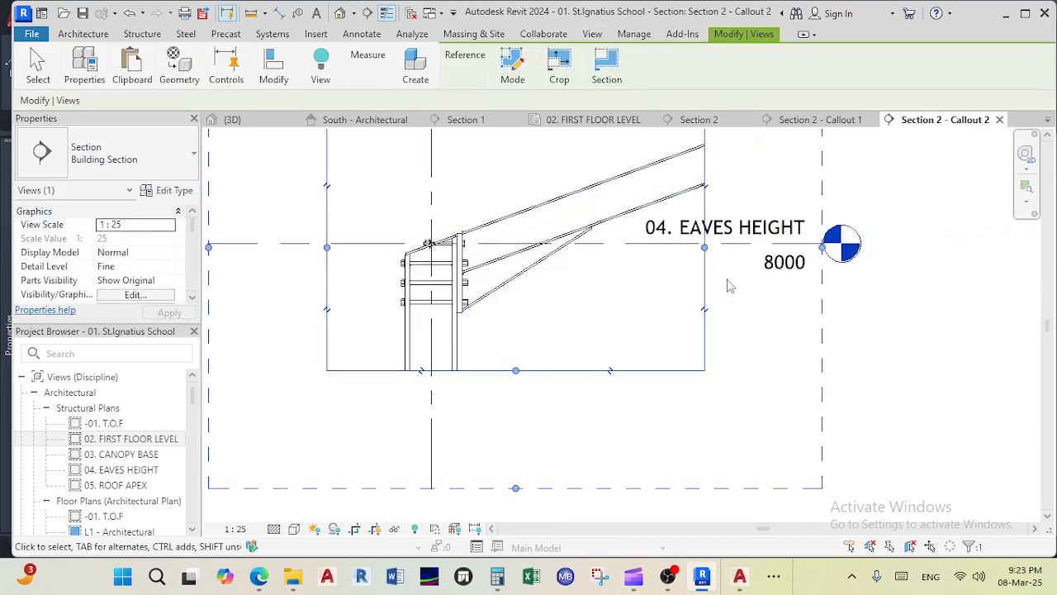
scroll(604, 323, "down", 2)
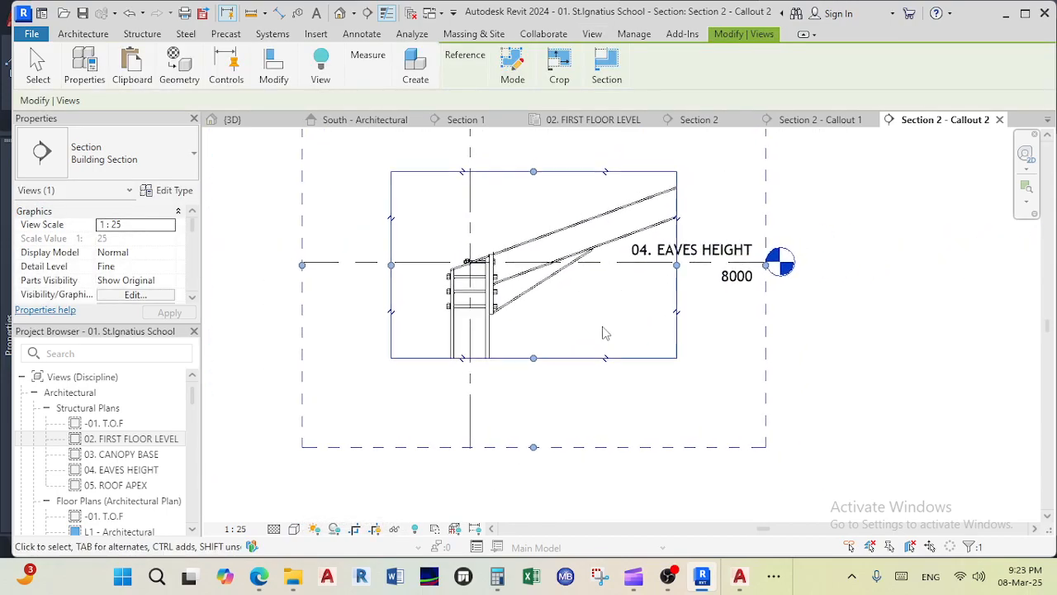
left_click_drag(534, 454, 535, 404)
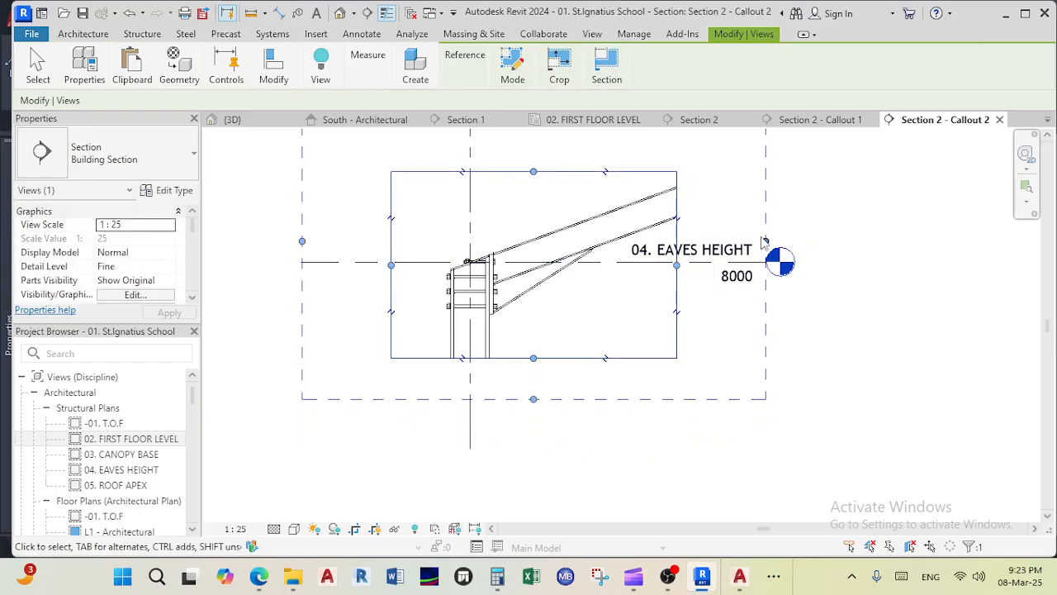
left_click(845, 320)
scroll(835, 323, "down", 1)
middle_click_drag(784, 324, 727, 344)
scroll(618, 295, "up", 1)
scroll(620, 306, "down", 1)
middle_click_drag(623, 325, 624, 365)
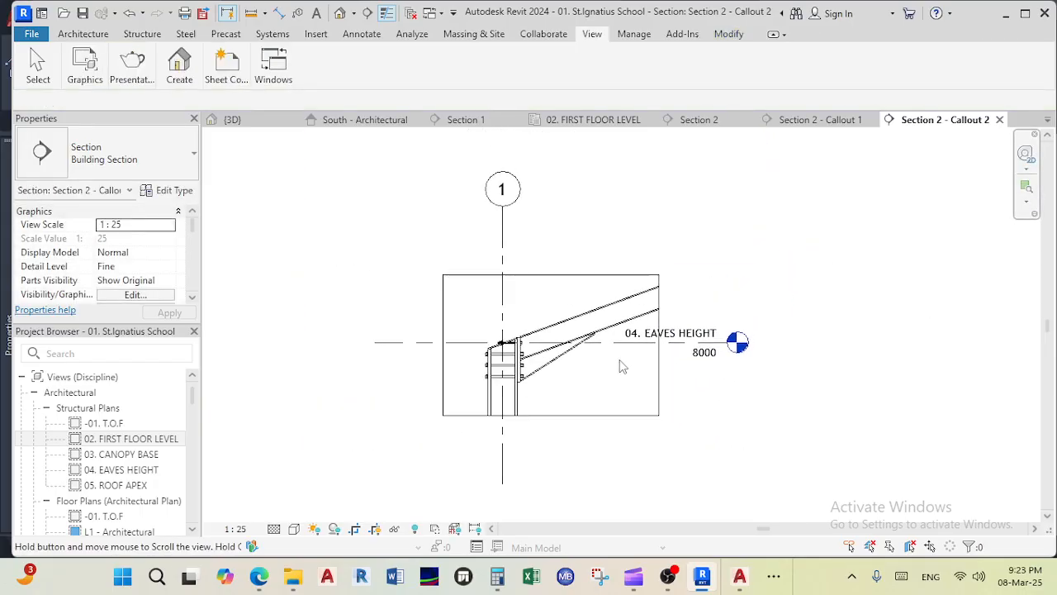
scroll(571, 341, "up", 1)
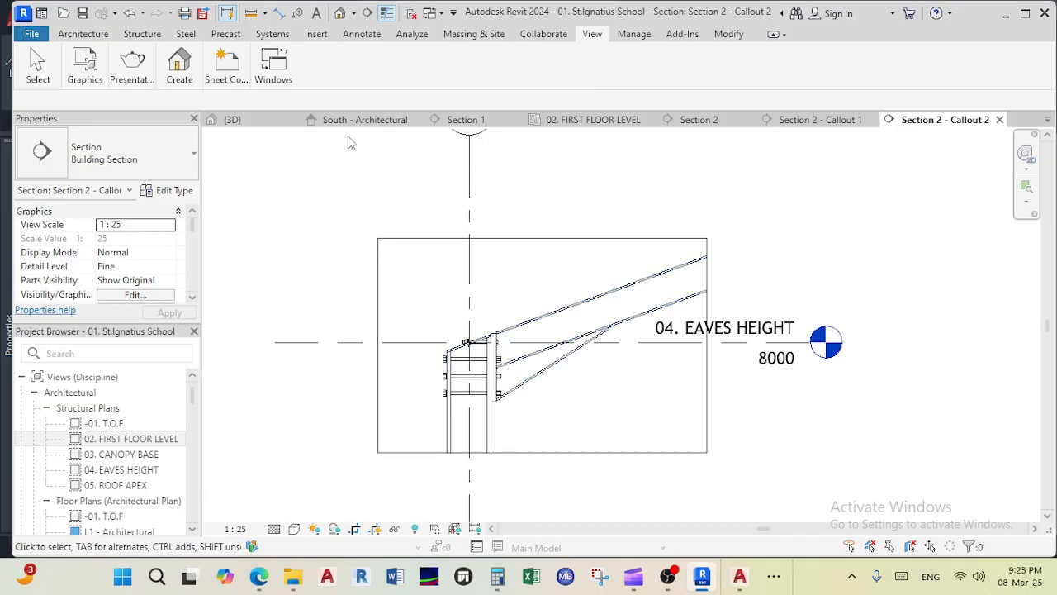
Step: In the 3D view, add a structural steel connection between the front frame's opposite 203x133x30UB rafter and its supporting column
left_click(232, 119)
scroll(531, 272, "down", 2)
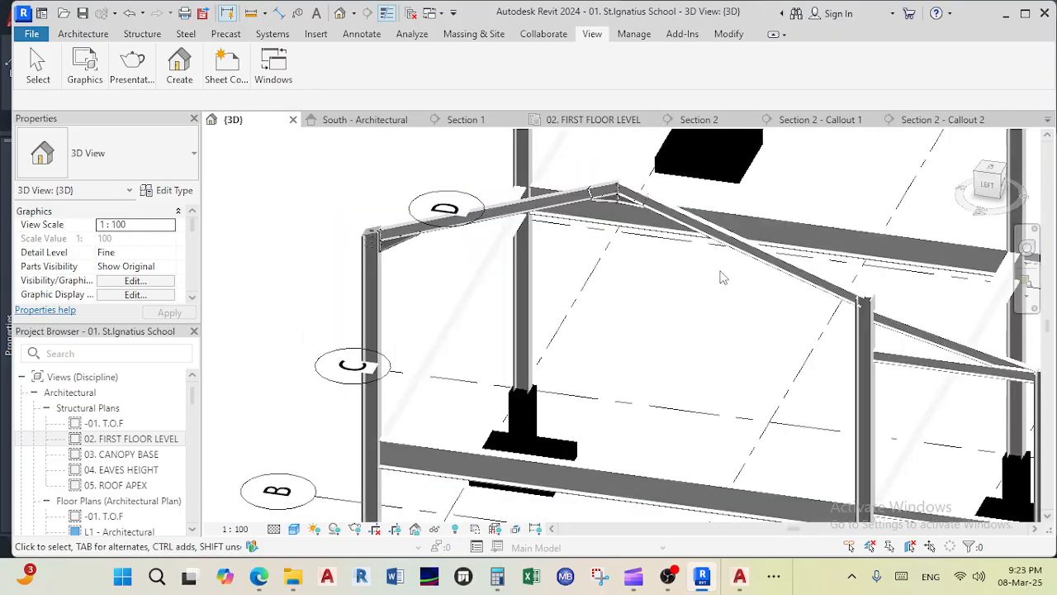
scroll(725, 276, "up", 1)
scroll(621, 230, "up", 1)
left_click(642, 238)
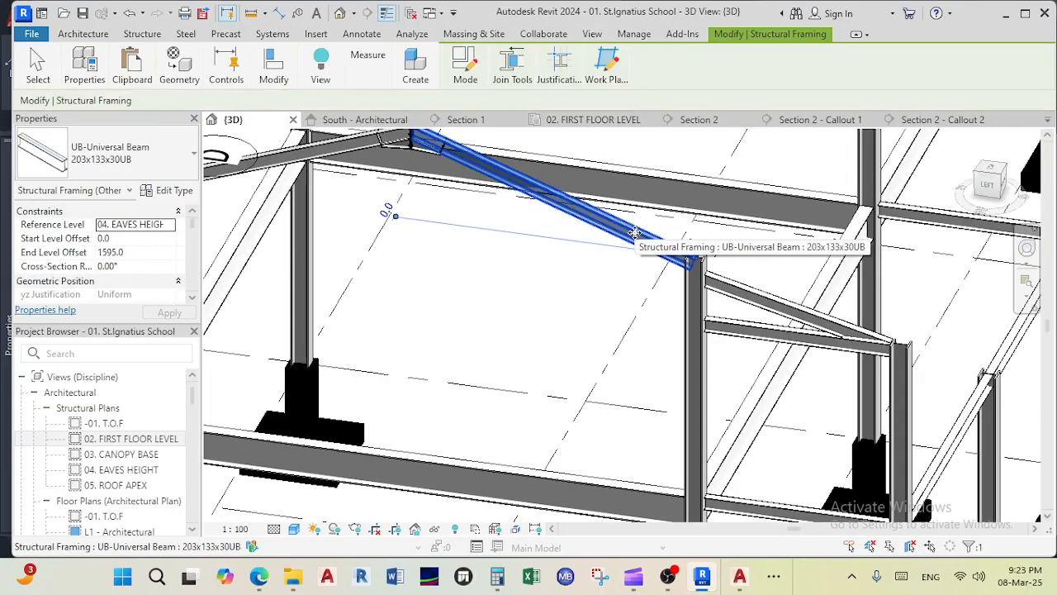
left_click(693, 314, "ctrl")
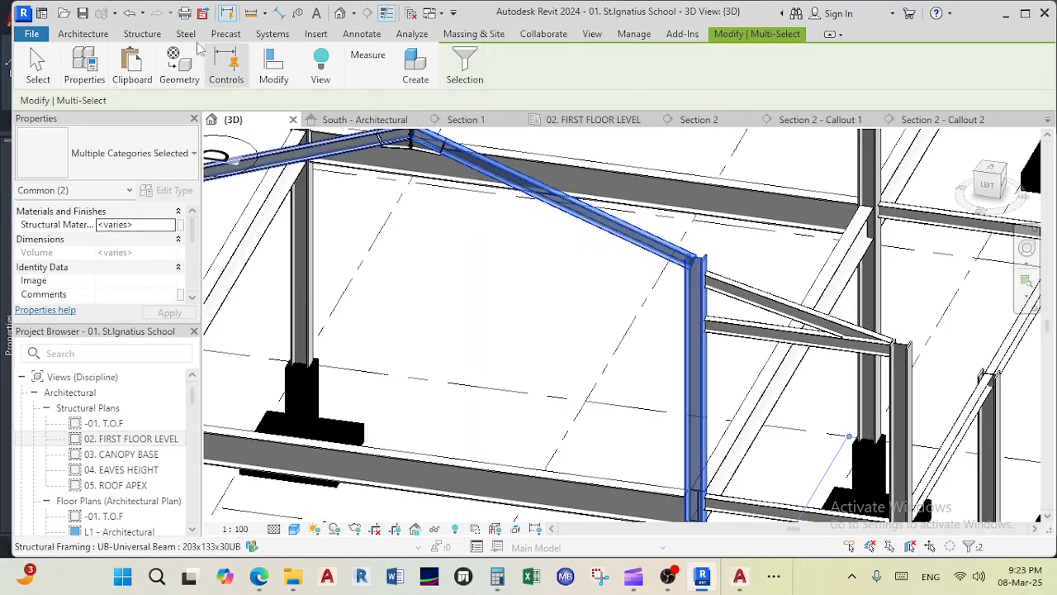
left_click(185, 37)
left_click(84, 66)
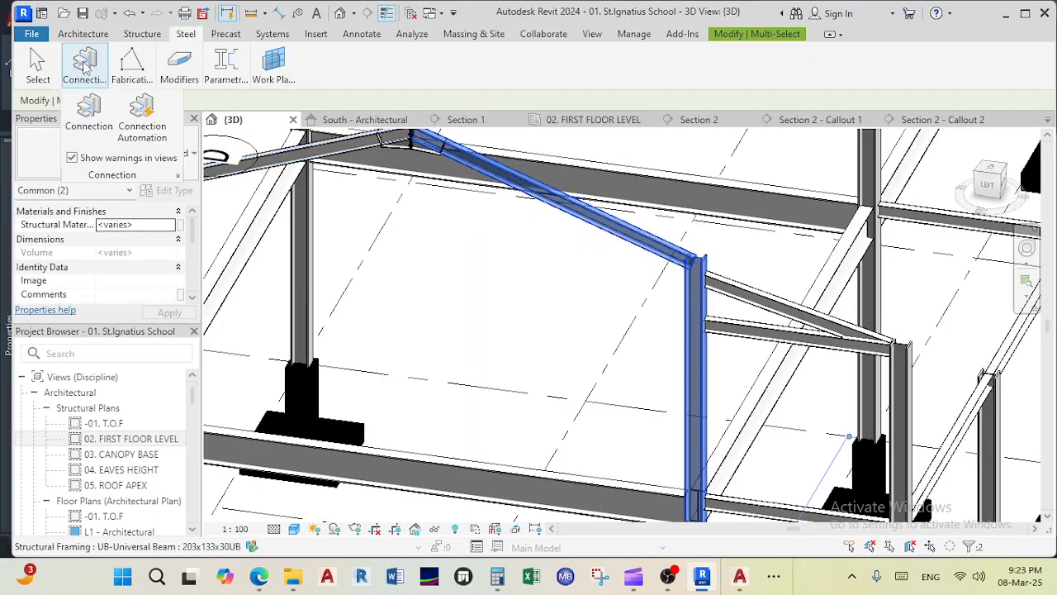
left_click(101, 125)
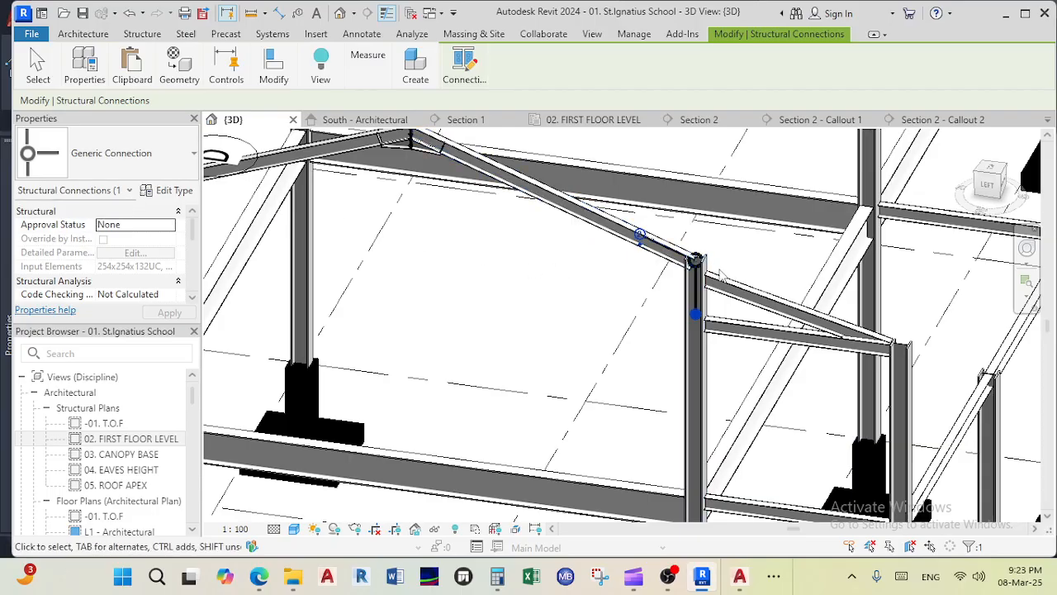
Step: Change the opposite eaves connection's type to Knee of frame at web with plate haunch and end plate, and compare both eaves connections
scroll(700, 277, "up", 4)
left_click(115, 157)
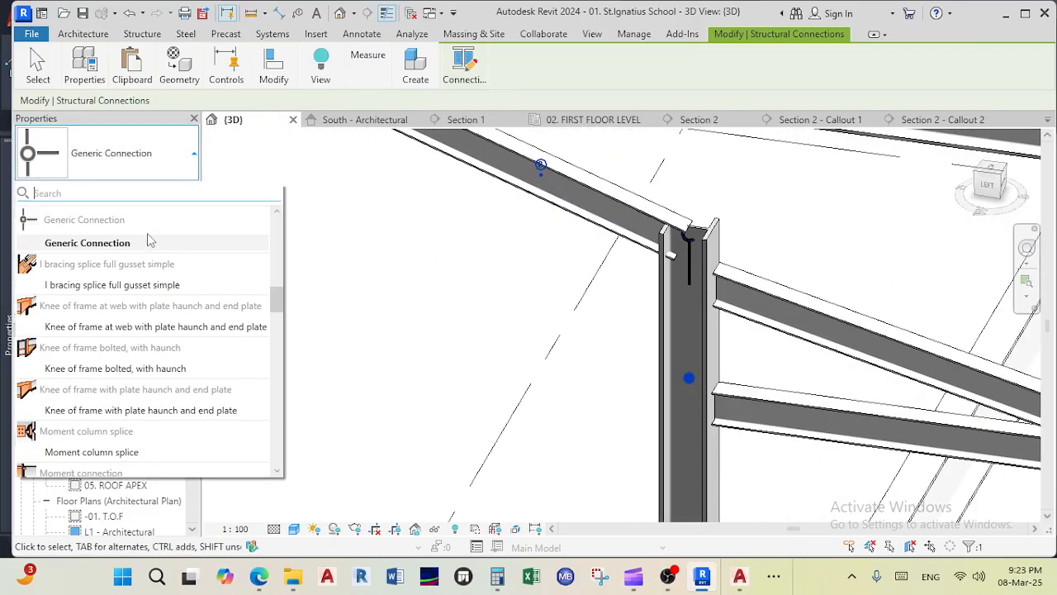
left_click(120, 327)
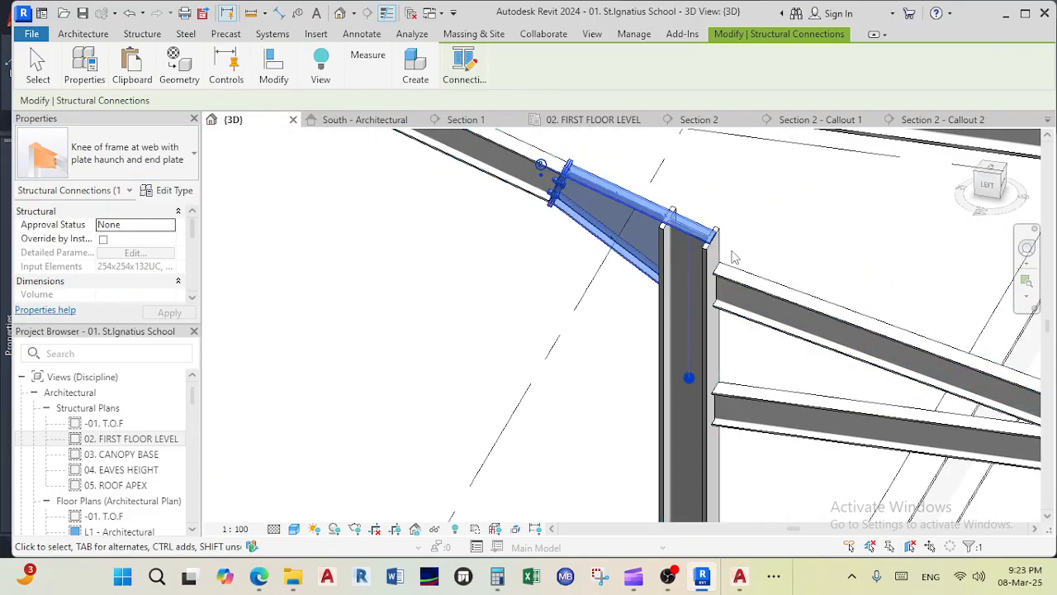
scroll(675, 277, "down", 2)
middle_click_drag(675, 276, 522, 262, "shift")
key("Escape")
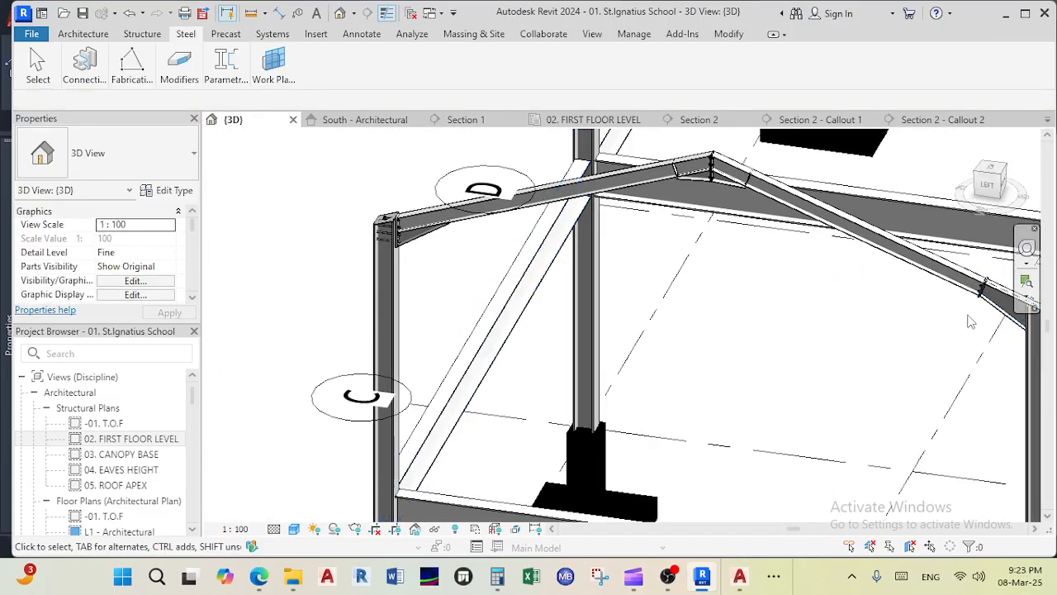
middle_click_drag(967, 316, 959, 313)
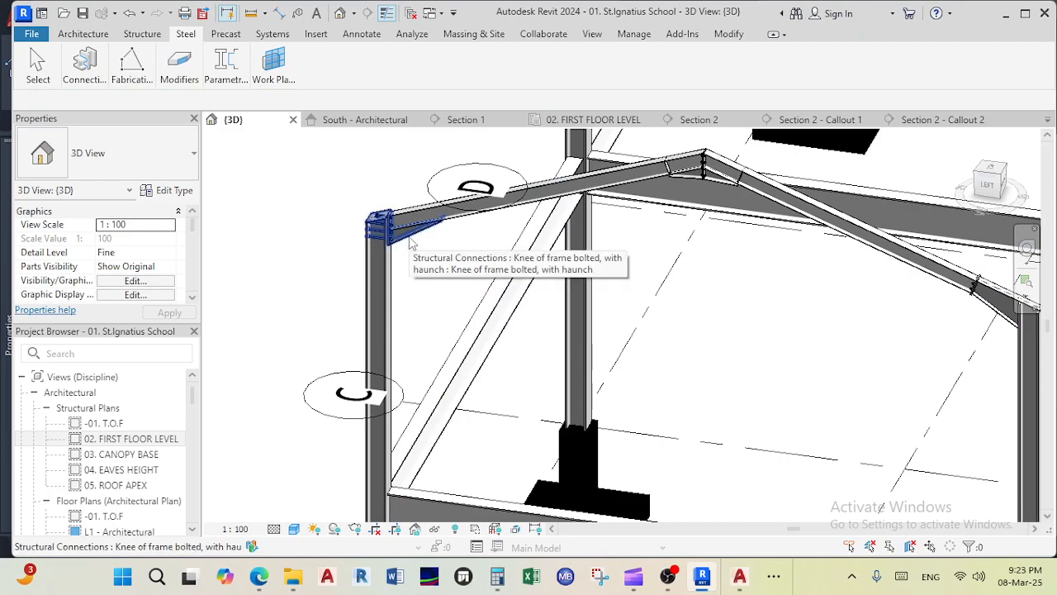
scroll(569, 256, "down", 2)
middle_click_drag(588, 258, 430, 204)
scroll(768, 277, "up", 3)
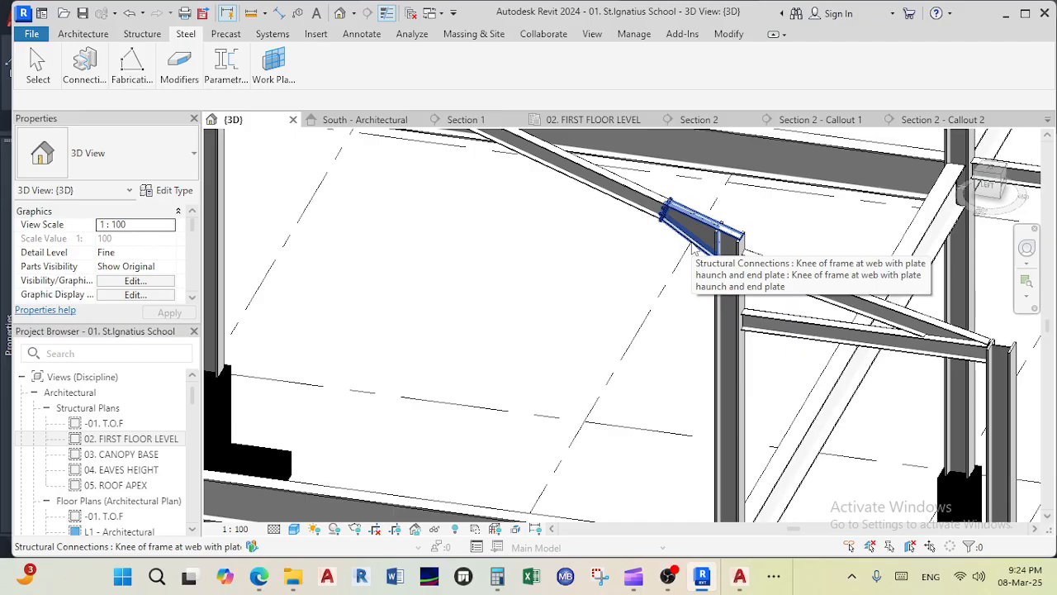
Step: Change the opposite eaves connection, at the column carrying the lower side rafter, to the Knee of frame bolted, with haunch type
left_click(692, 250)
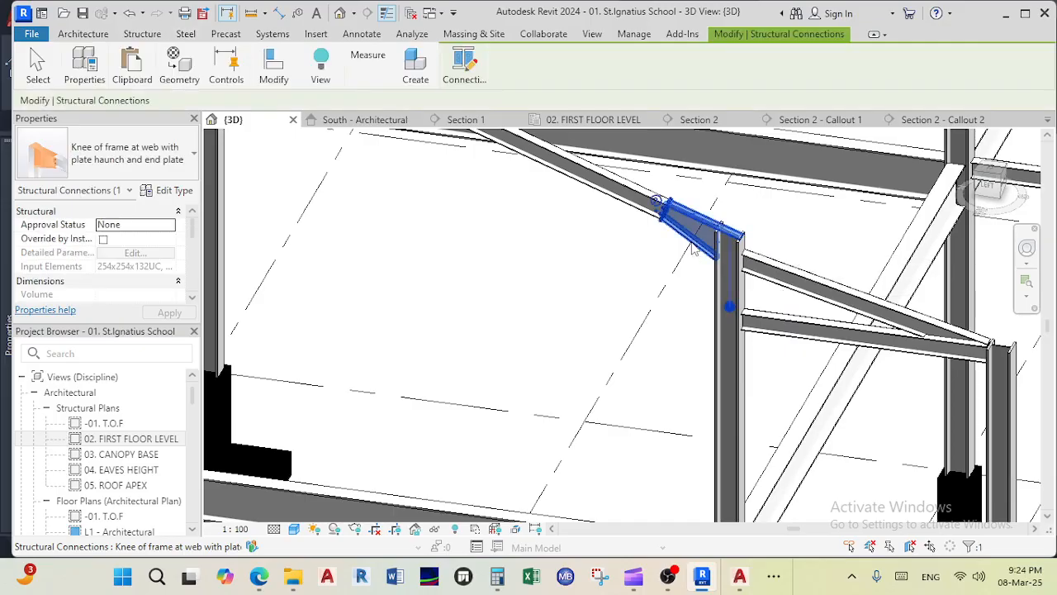
left_click(142, 155)
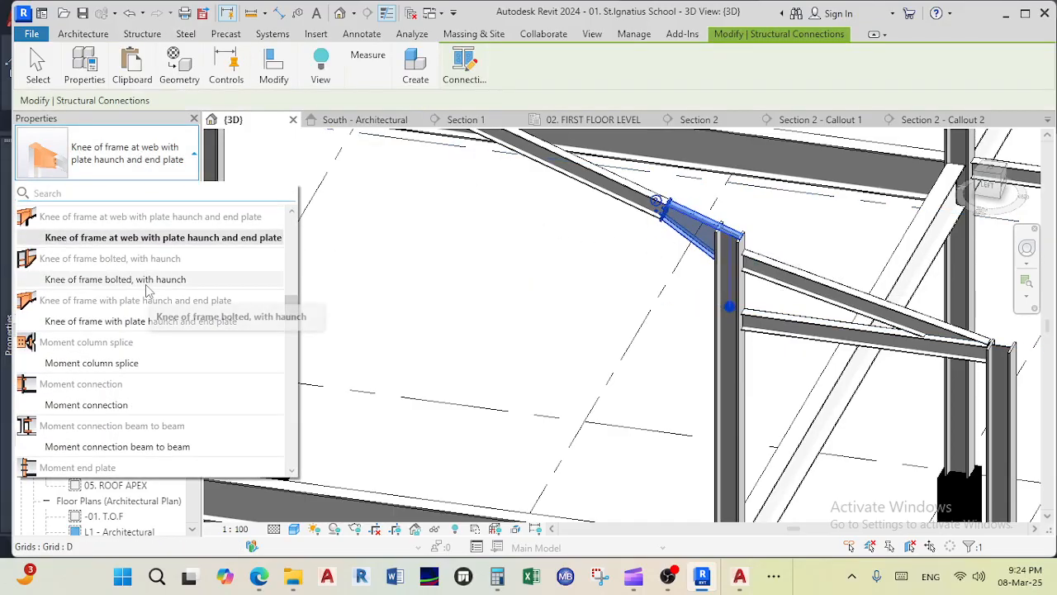
left_click(147, 283)
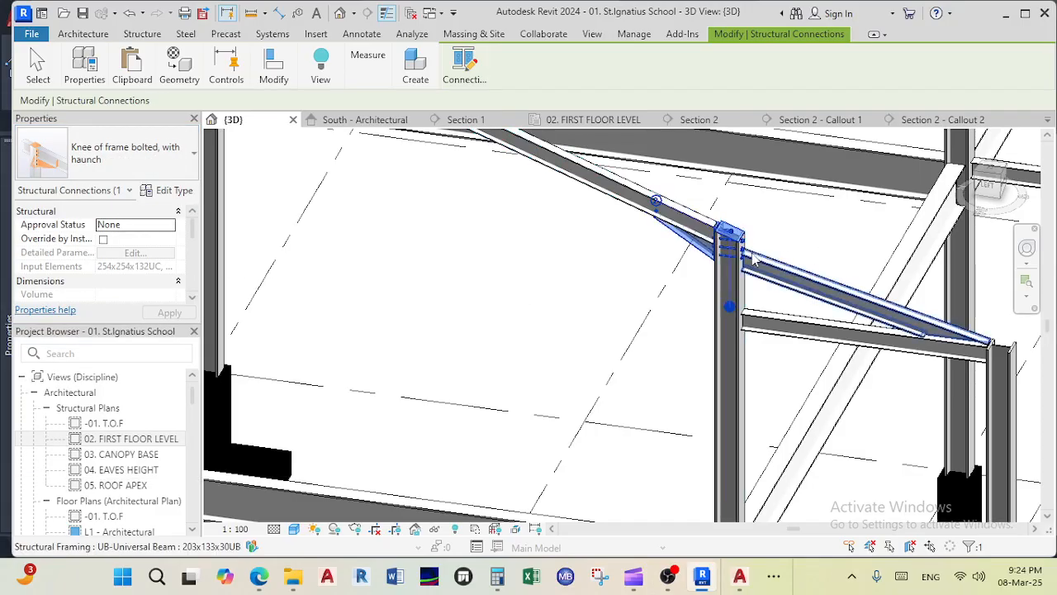
key("Escape")
Step: Examine the bolted haunch connection at the column head from several angles and compare it with the rest of the front frame
scroll(739, 266, "up", 5)
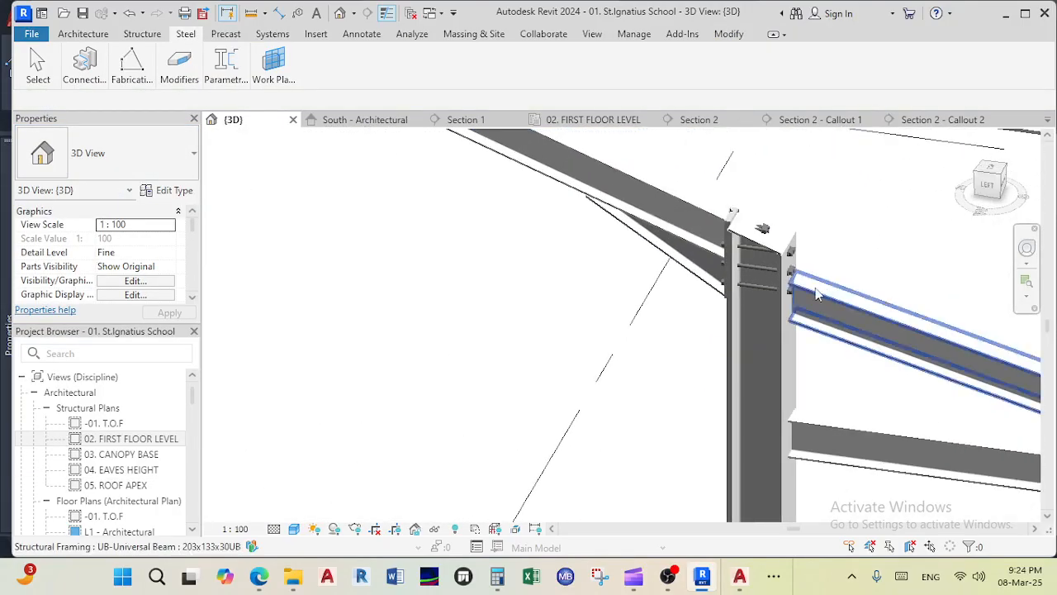
middle_click_drag(794, 294, 748, 318, "shift")
middle_click_drag(747, 319, 845, 289)
scroll(846, 289, "down", 3)
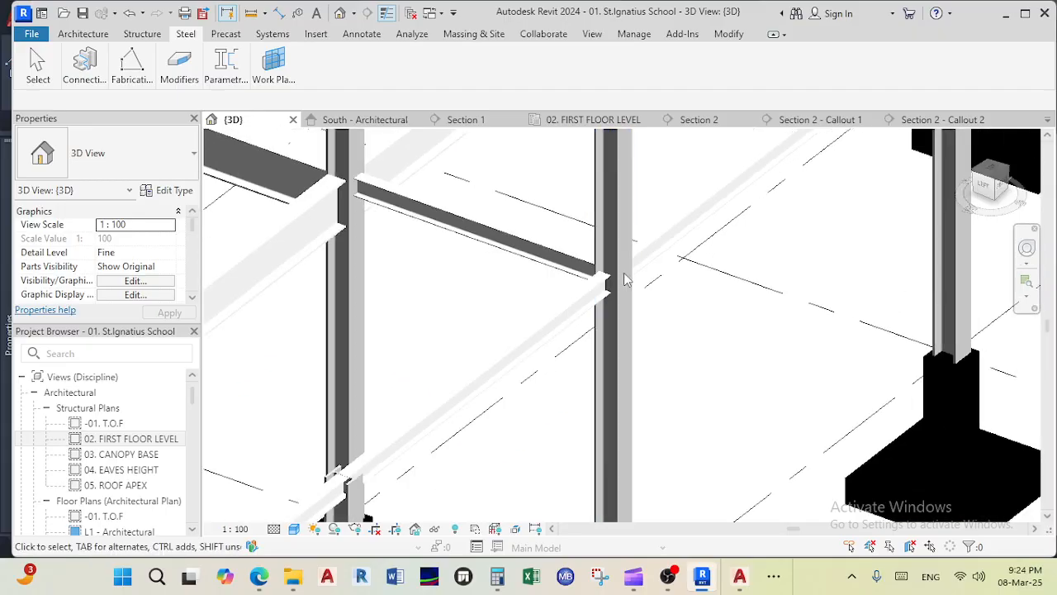
scroll(629, 279, "down", 1)
middle_click_drag(446, 257, 736, 302)
scroll(736, 302, "down", 1)
middle_click_drag(583, 301, 732, 290)
scroll(469, 299, "up", 4)
scroll(493, 339, "up", 3)
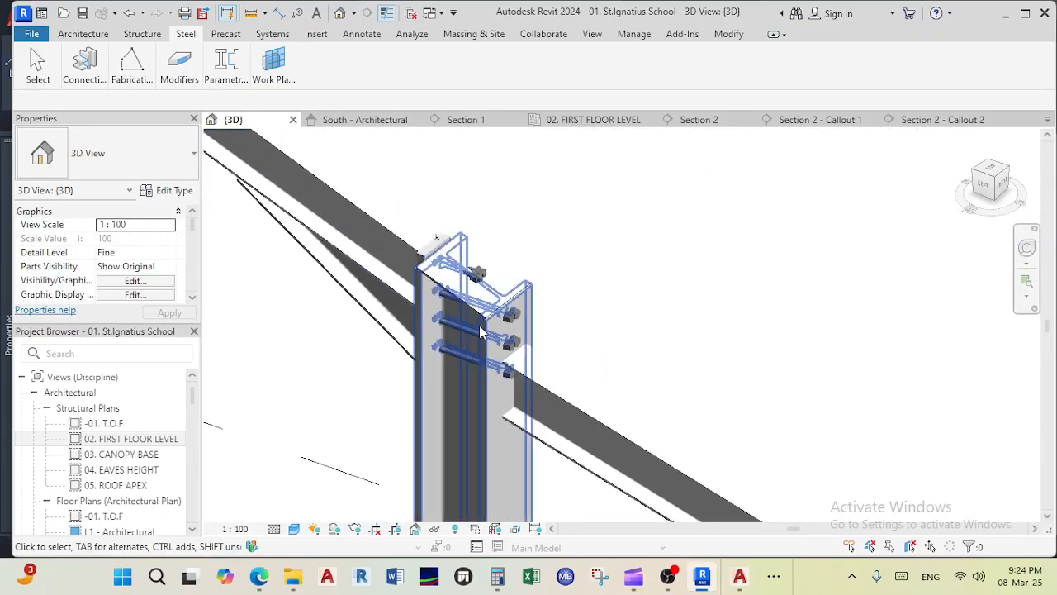
scroll(490, 334, "up", 2)
scroll(491, 315, "down", 3)
middle_click_drag(492, 315, 800, 332)
scroll(695, 289, "down", 4)
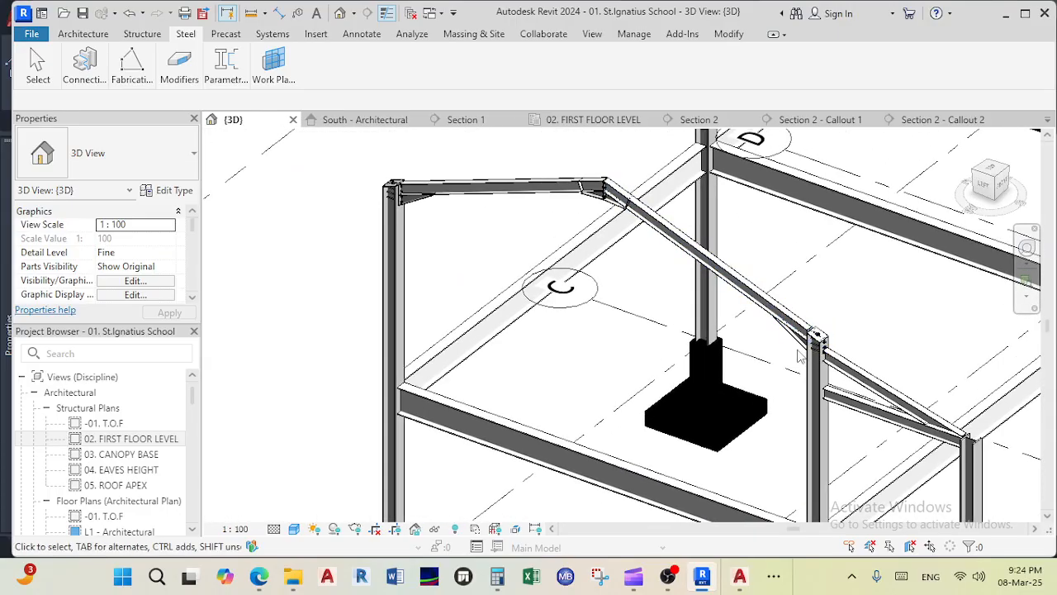
Step: Add a structural connection joining the front frame's corner column with both first-floor beams that meet it
scroll(446, 342, "up", 1)
middle_click_drag(444, 346, 567, 246)
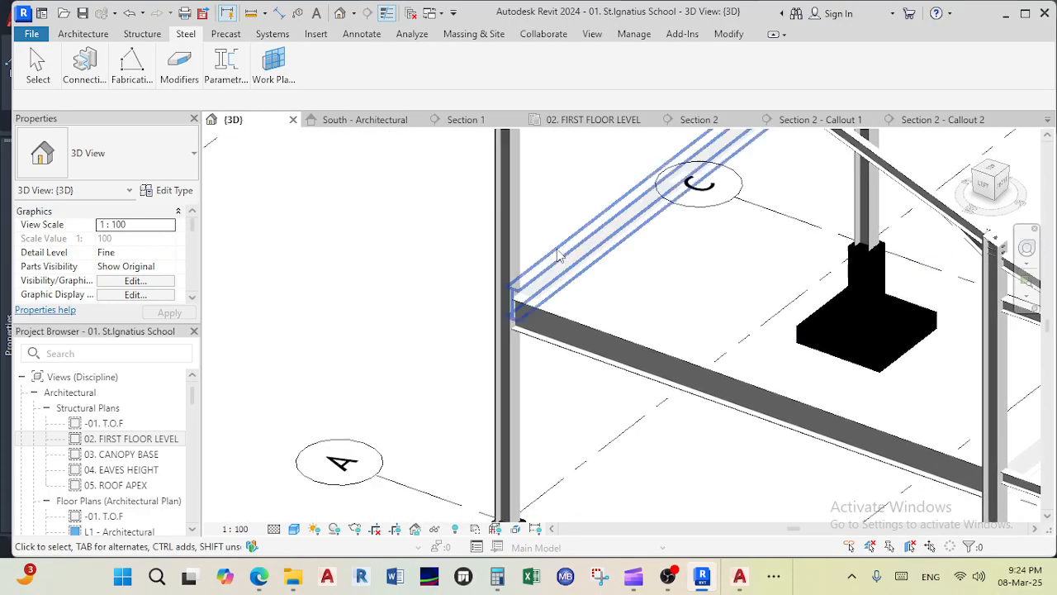
scroll(528, 303, "up", 4)
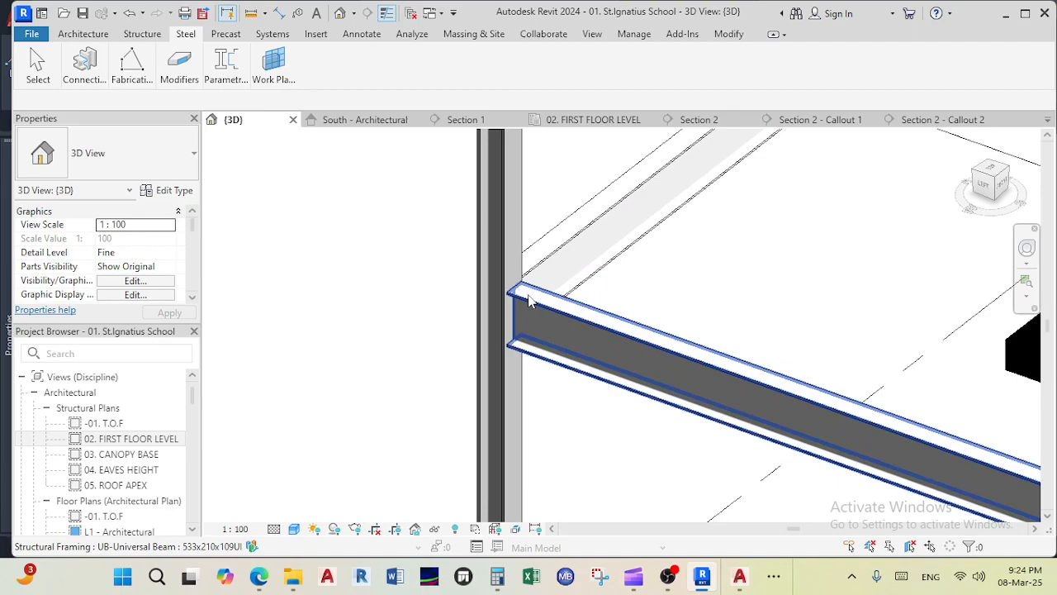
left_click(528, 301)
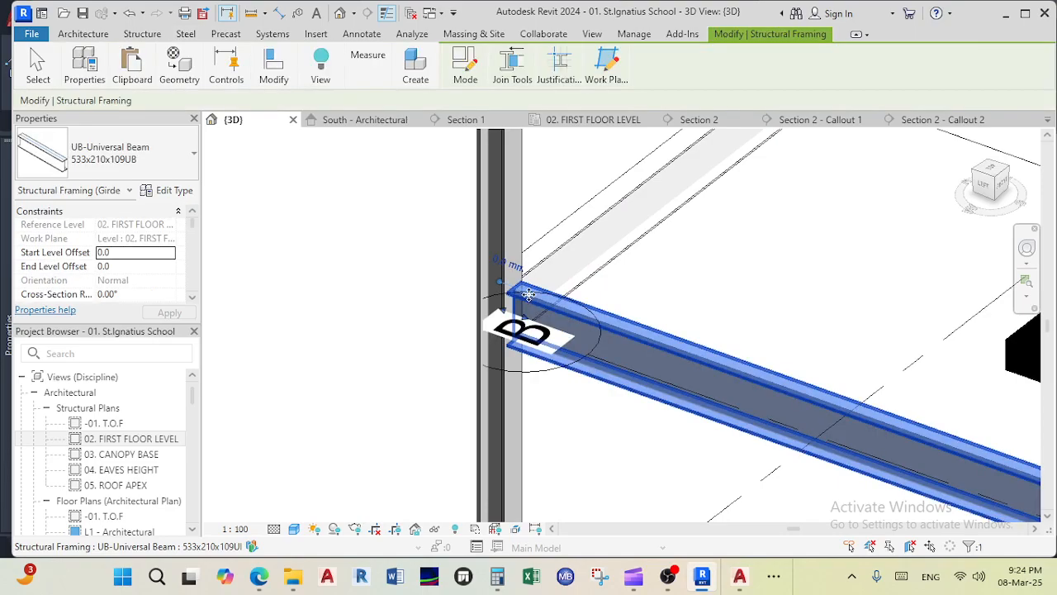
left_click(499, 240, "ctrl")
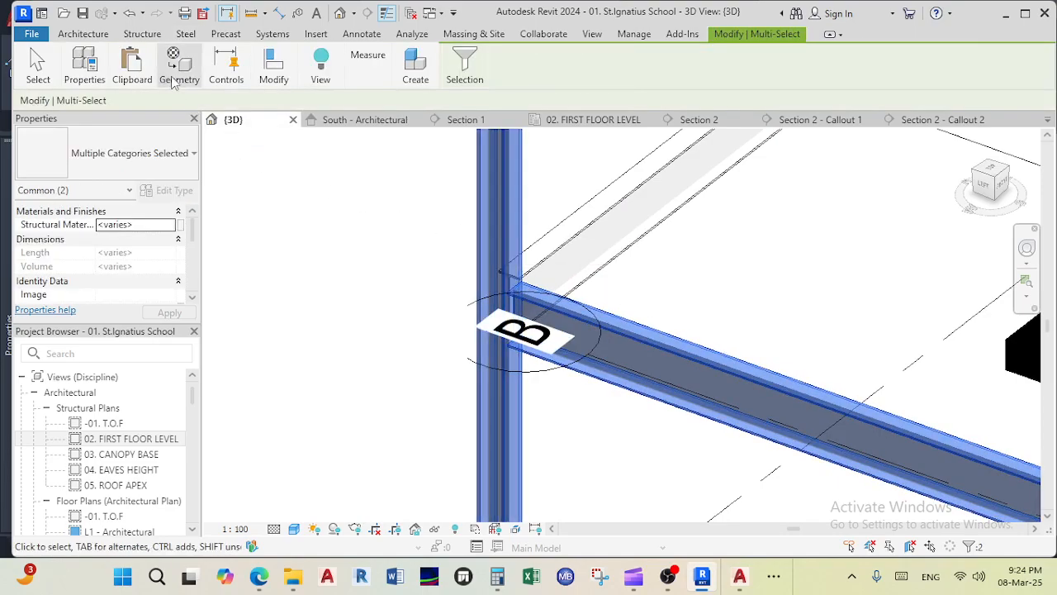
left_click(555, 254, "ctrl")
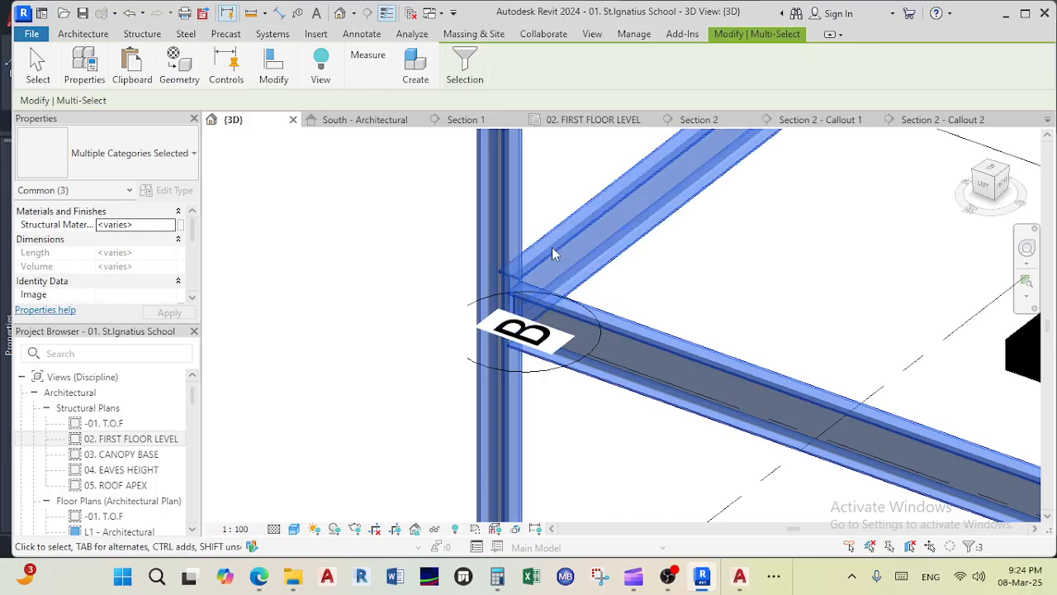
left_click(185, 34)
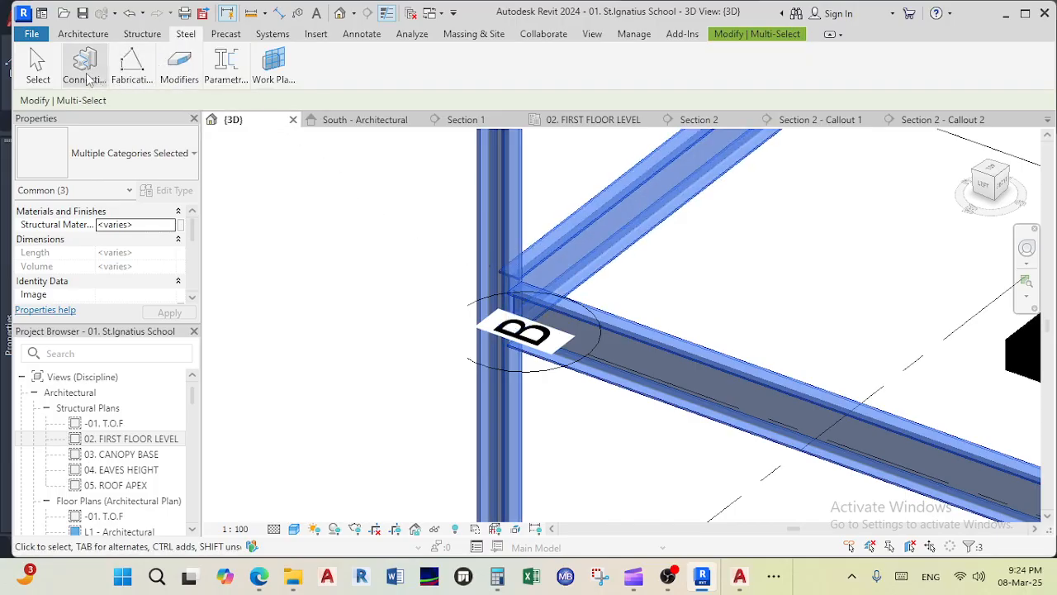
mouse_move(75, 91)
left_click(88, 109)
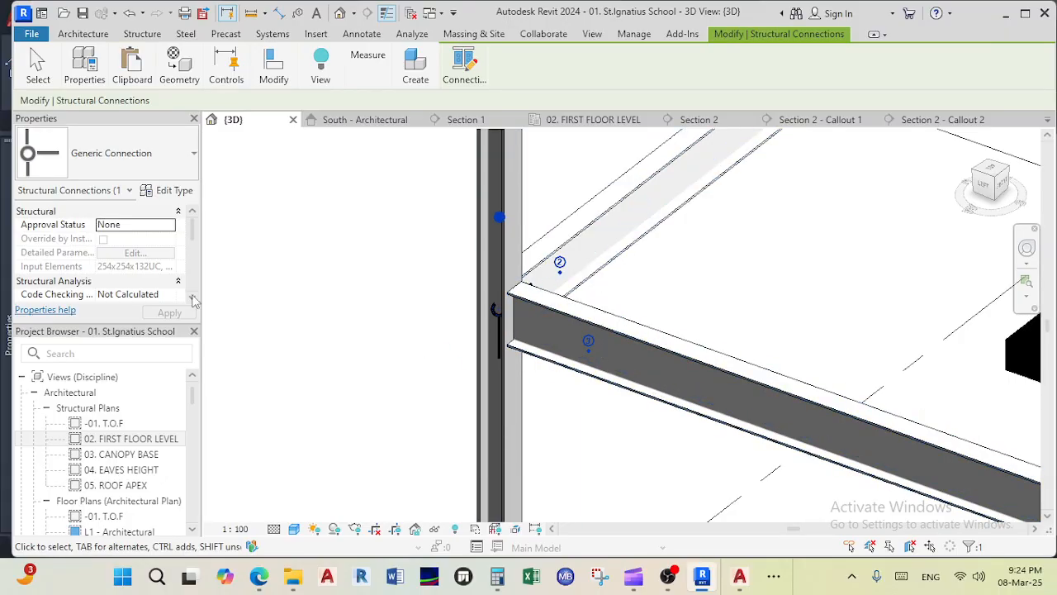
Step: Look through the connection types available for the three-member joint at the corner column
left_click(128, 168)
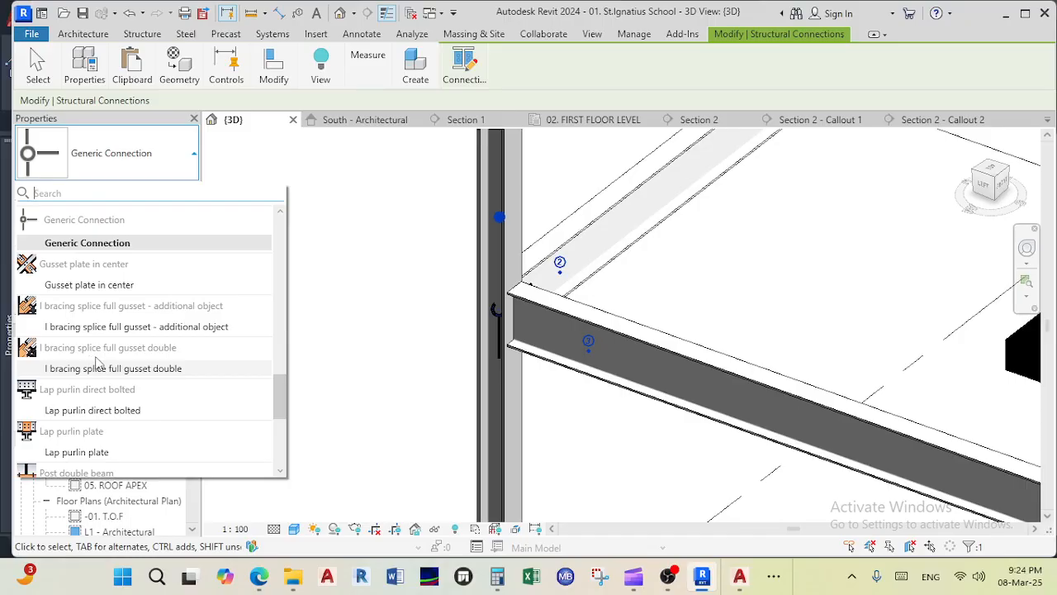
scroll(96, 368, "down", 1)
scroll(96, 405, "down", 2)
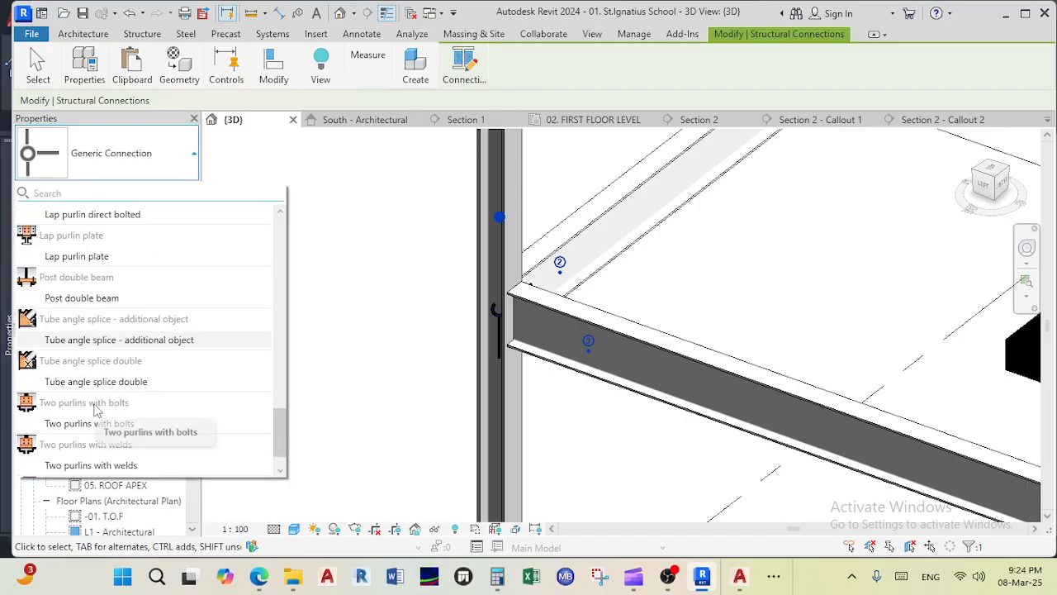
scroll(91, 413, "down", 1)
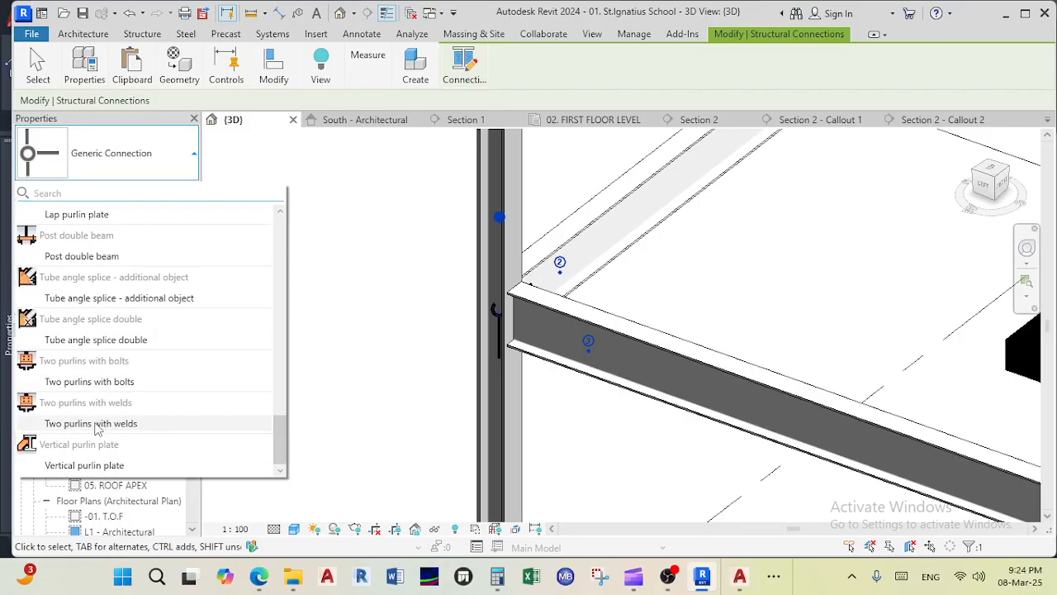
scroll(94, 438, "up", 3)
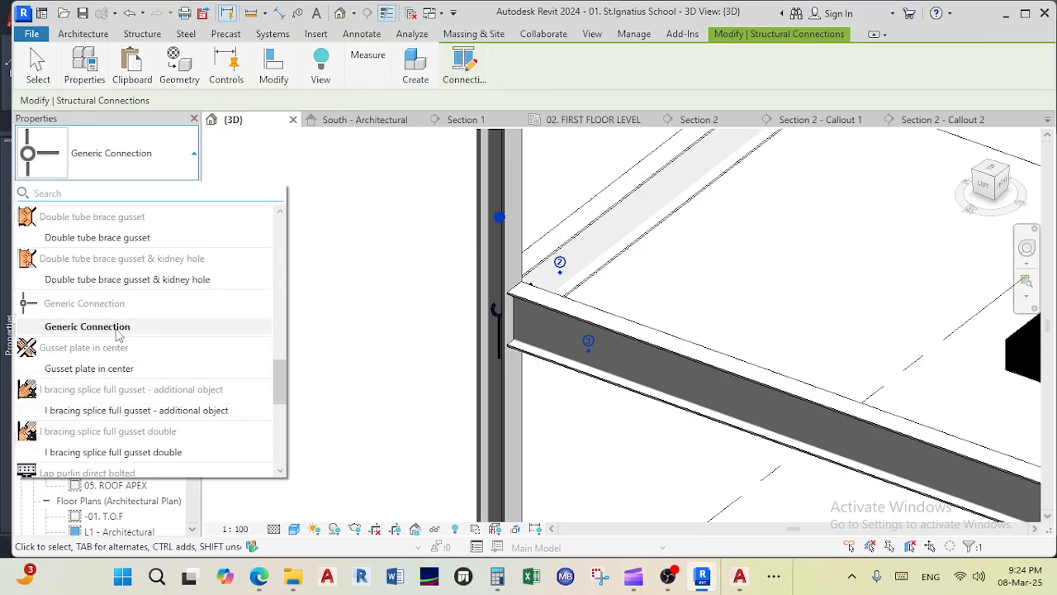
scroll(93, 372, "up", 3)
scroll(87, 312, "up", 1)
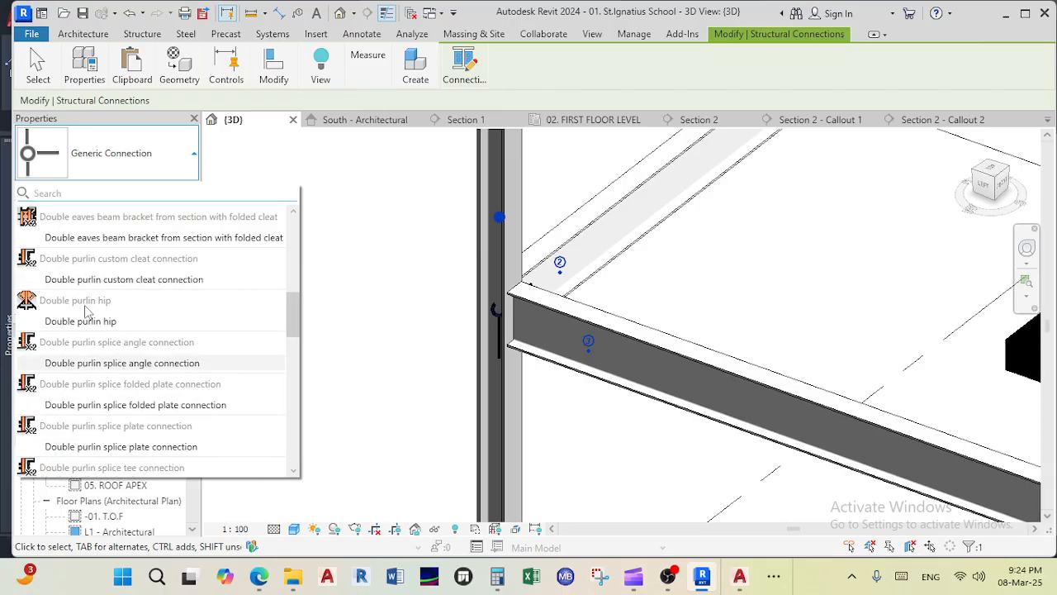
scroll(125, 291, "up", 5)
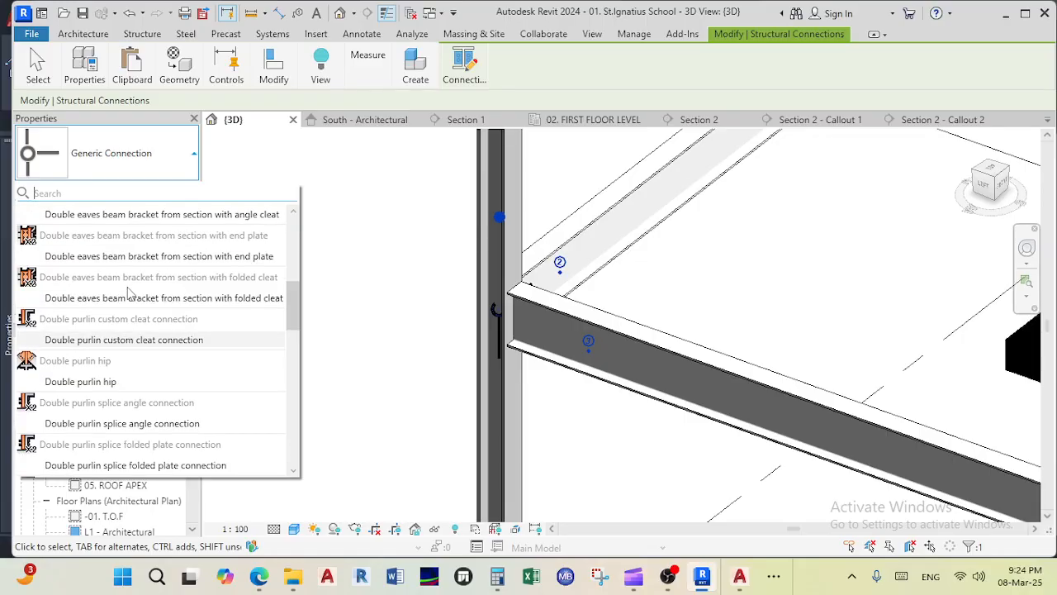
scroll(121, 289, "up", 1)
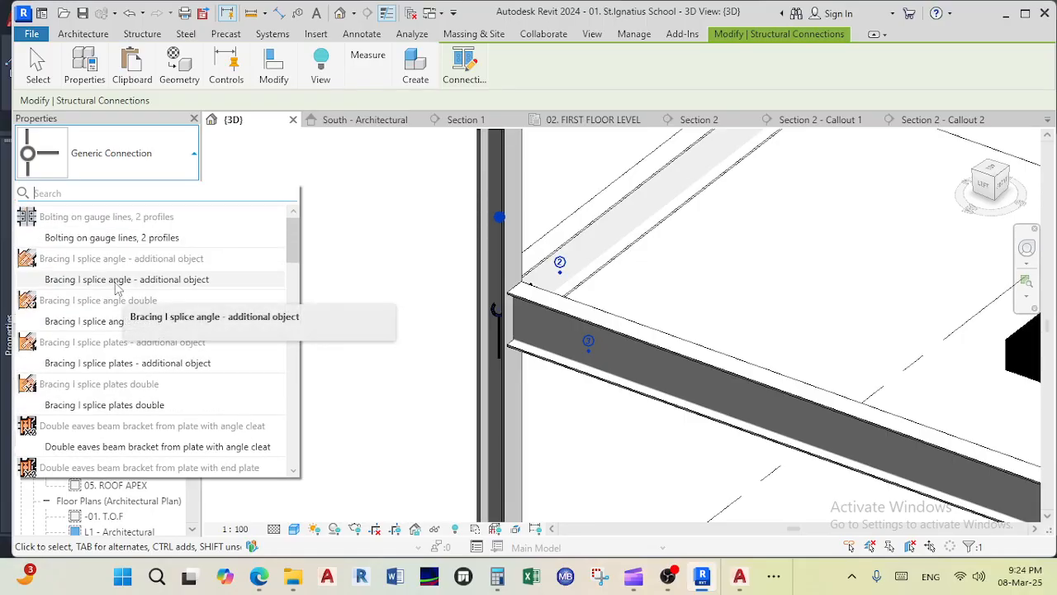
scroll(112, 329, "down", 1)
scroll(111, 328, "down", 7)
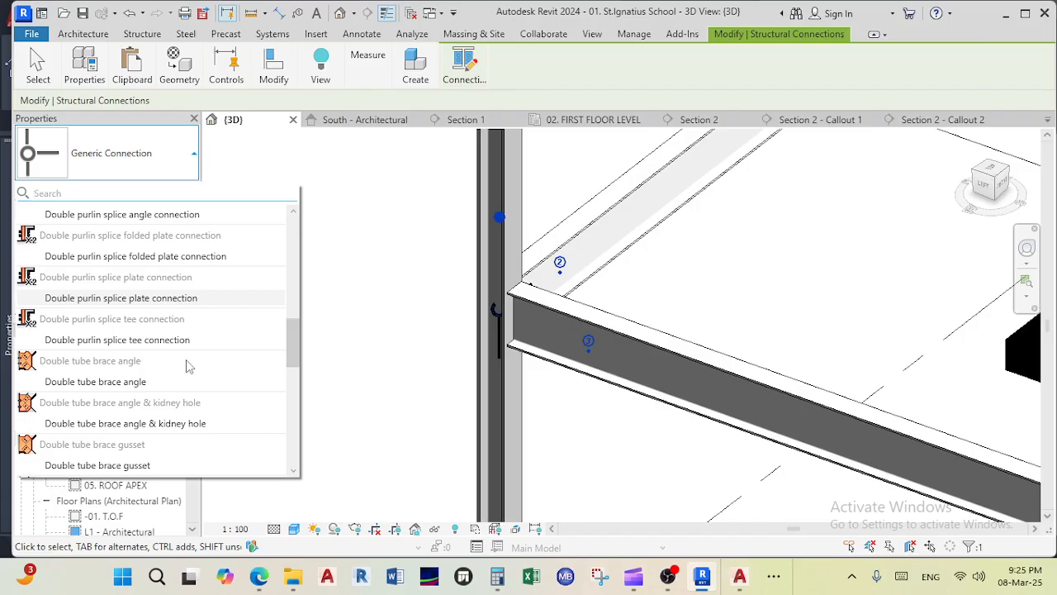
Step: Delete the generic connection joining the corner column and the two first-floor beams
left_click(462, 342)
left_click(463, 343)
left_click(501, 330)
key("Escape")
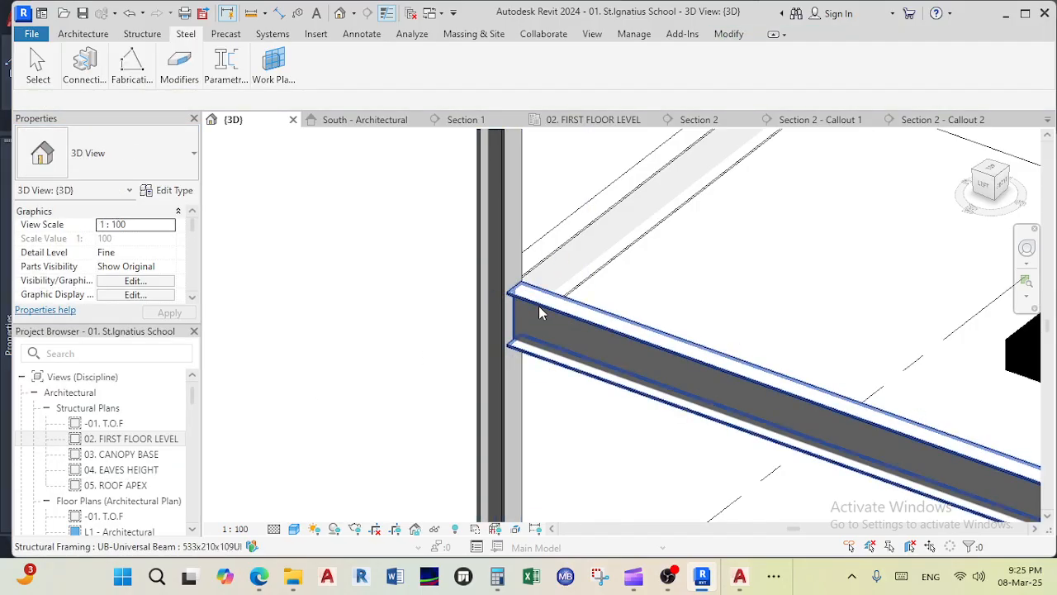
Step: Add a structural connection between the 533x210x109UB first-floor beam on grid B and its corner column only
left_click(535, 309)
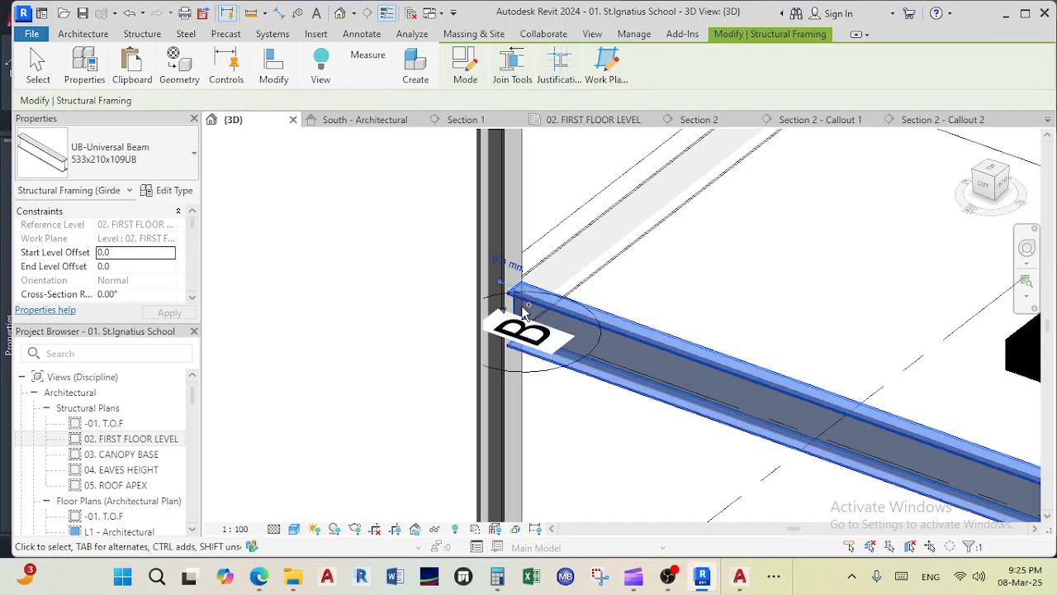
left_click(501, 236, "ctrl")
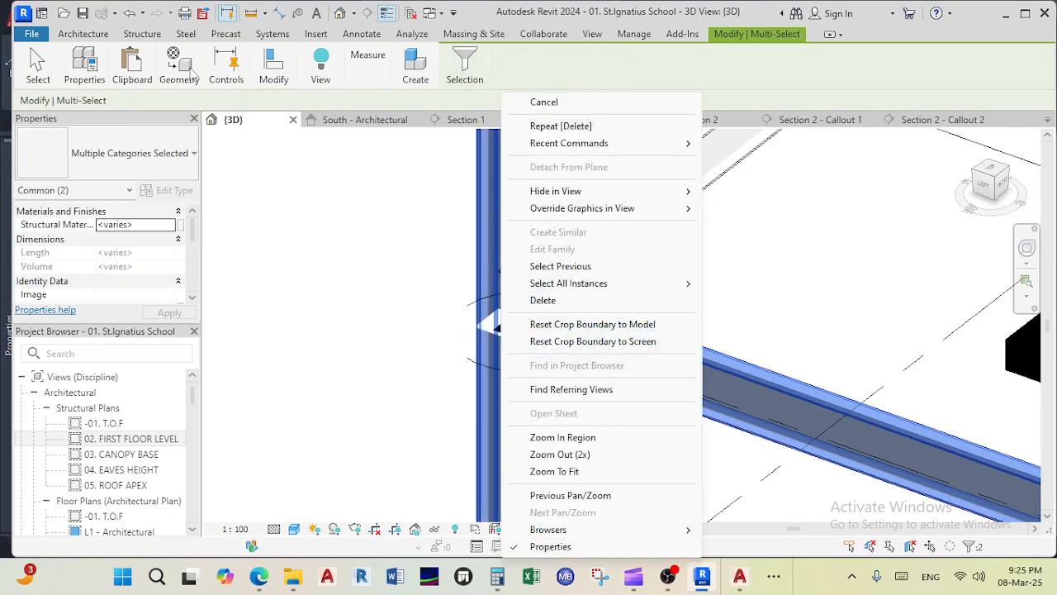
left_click(187, 34)
left_click(187, 33)
left_click(85, 66)
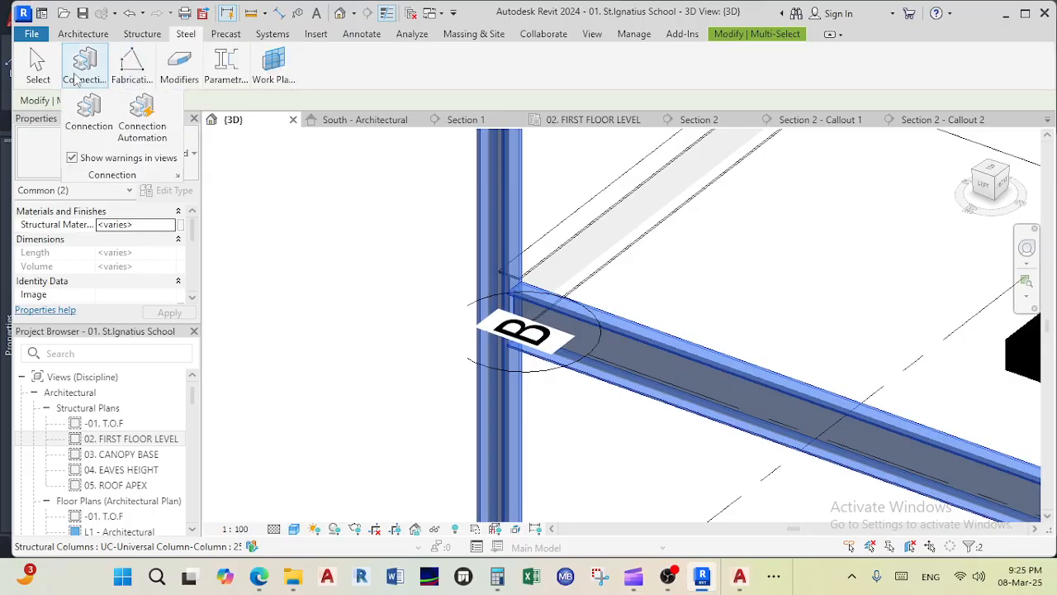
left_click(83, 103)
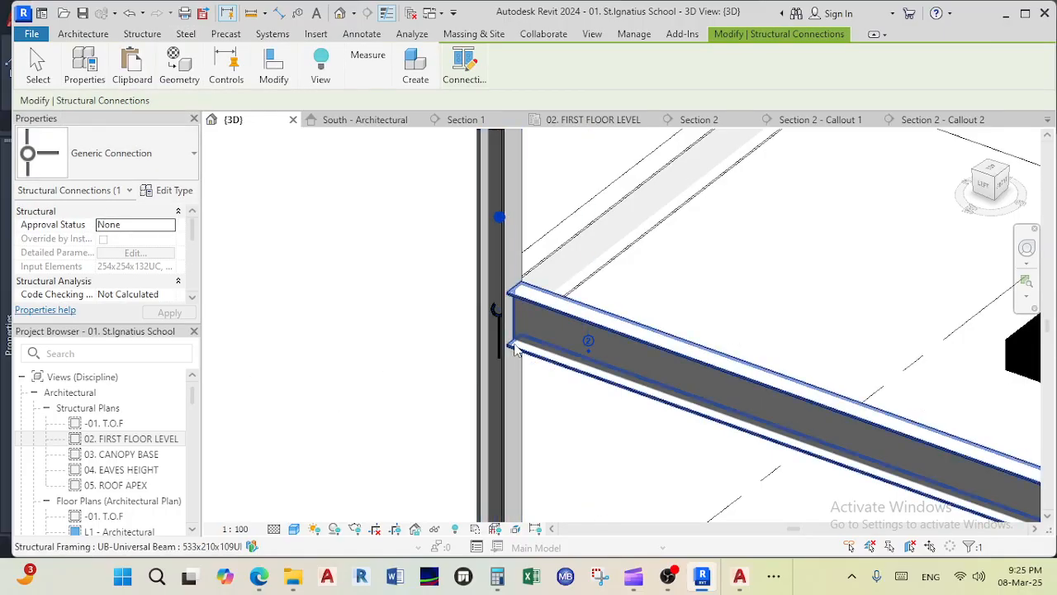
Step: Change the first-floor beam-to-column connection's type to Moment end plate and view its plate and bolts up close
scroll(562, 336, "up", 2)
scroll(570, 372, "up", 2)
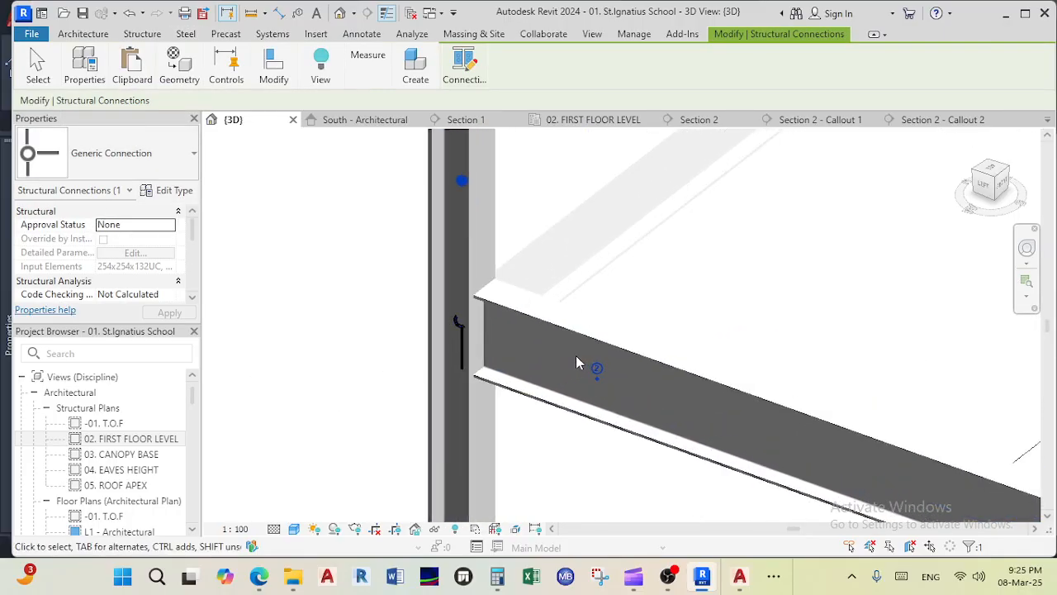
left_click(115, 157)
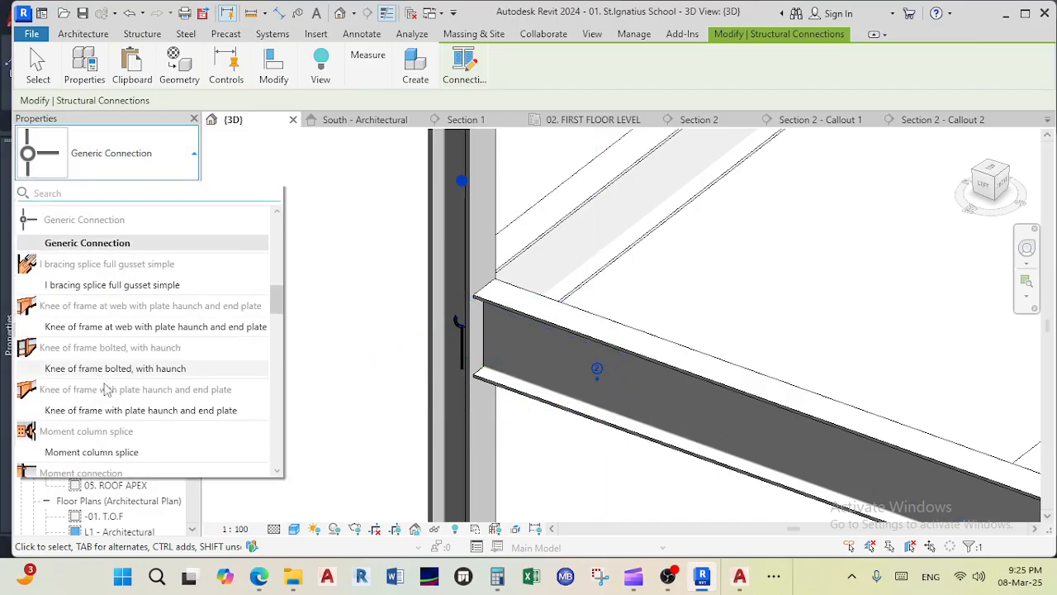
scroll(106, 405, "down", 3)
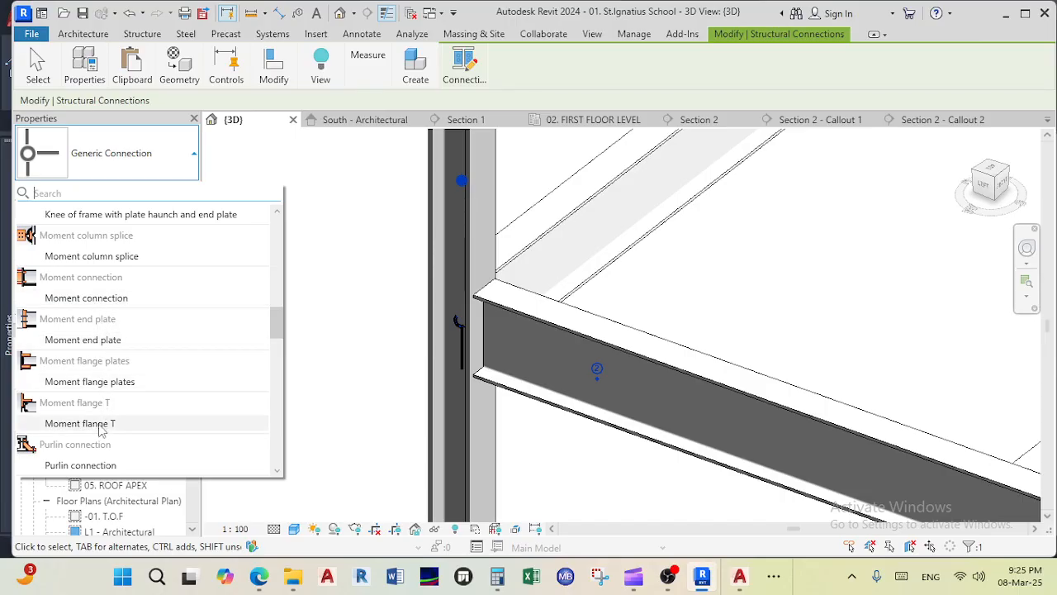
scroll(101, 417, "down", 3)
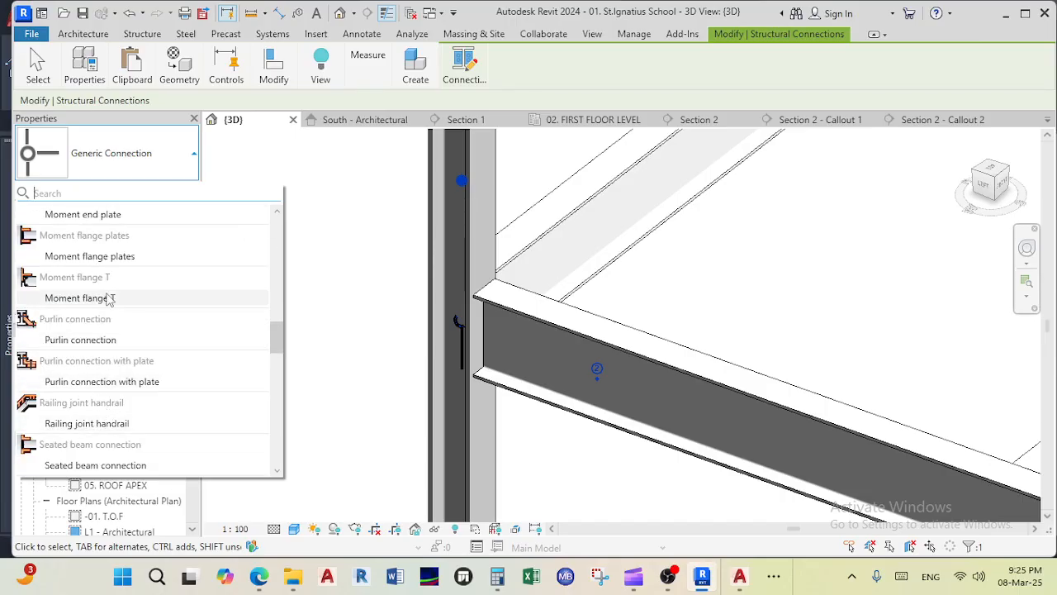
scroll(100, 400, "down", 4)
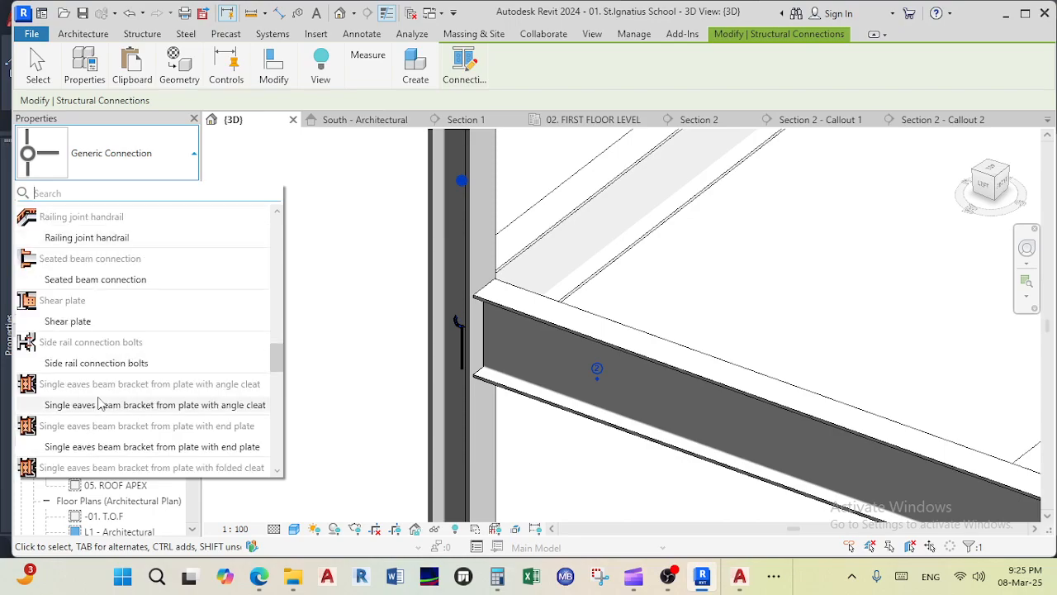
scroll(97, 403, "up", 5)
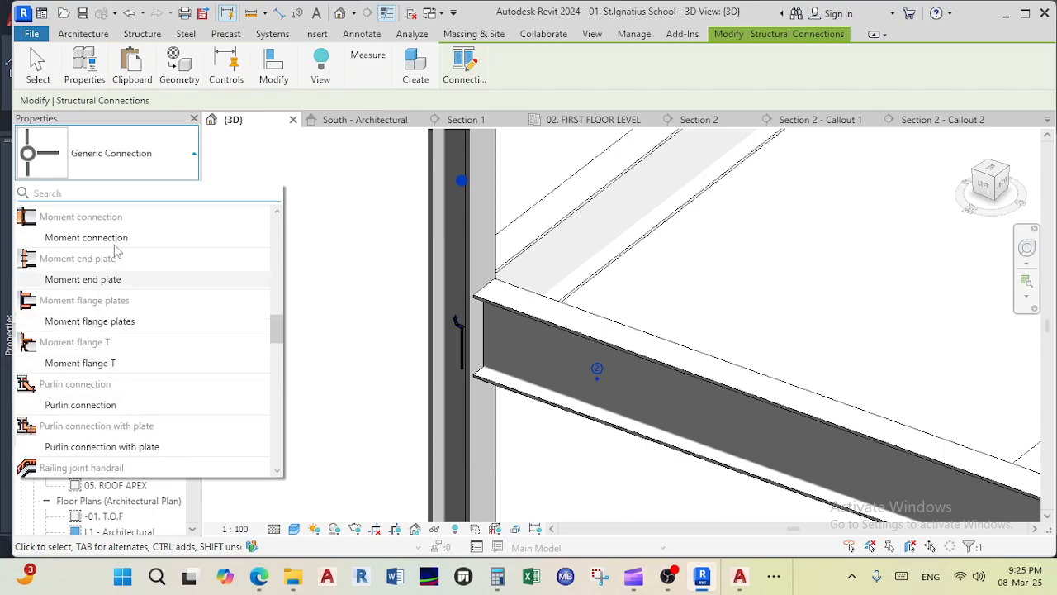
left_click(91, 279)
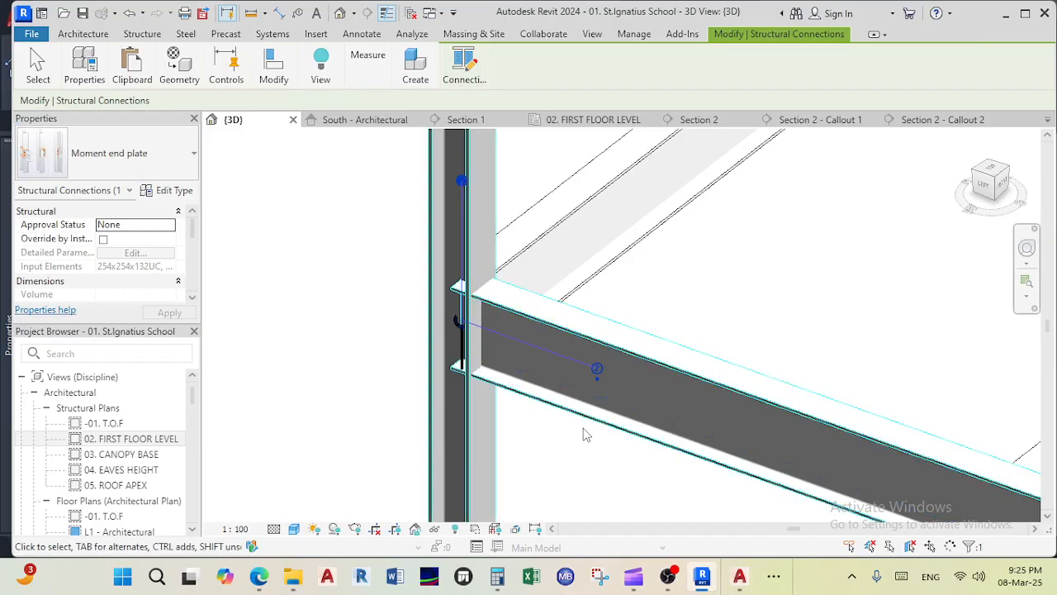
scroll(460, 350, "up", 4)
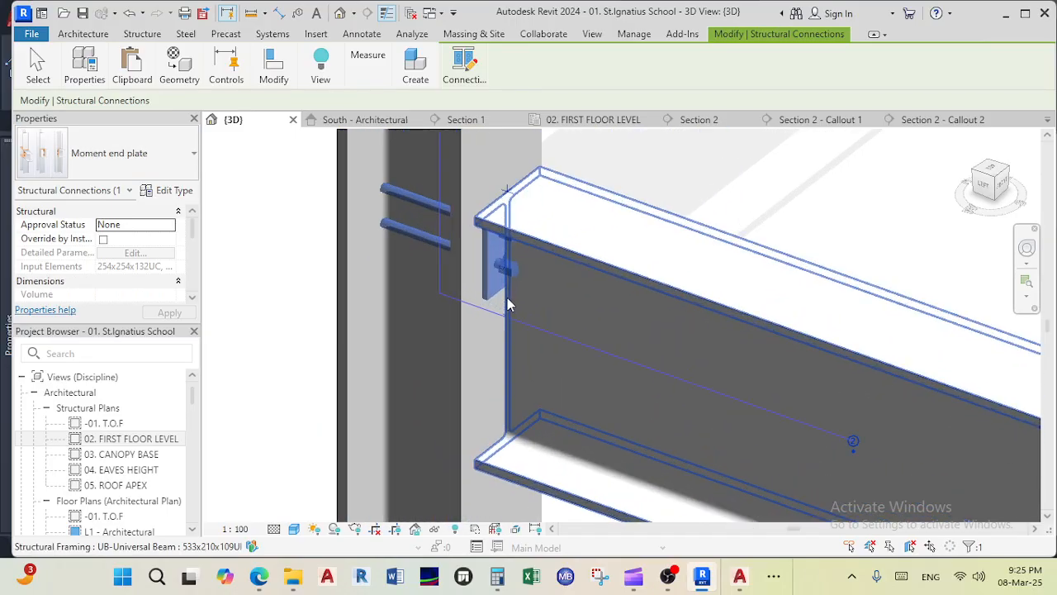
Step: Try to customize the Moment end plate connection between the first-floor beam and the corner column
middle_click_drag(516, 299, 480, 329, "shift")
right_click(480, 329)
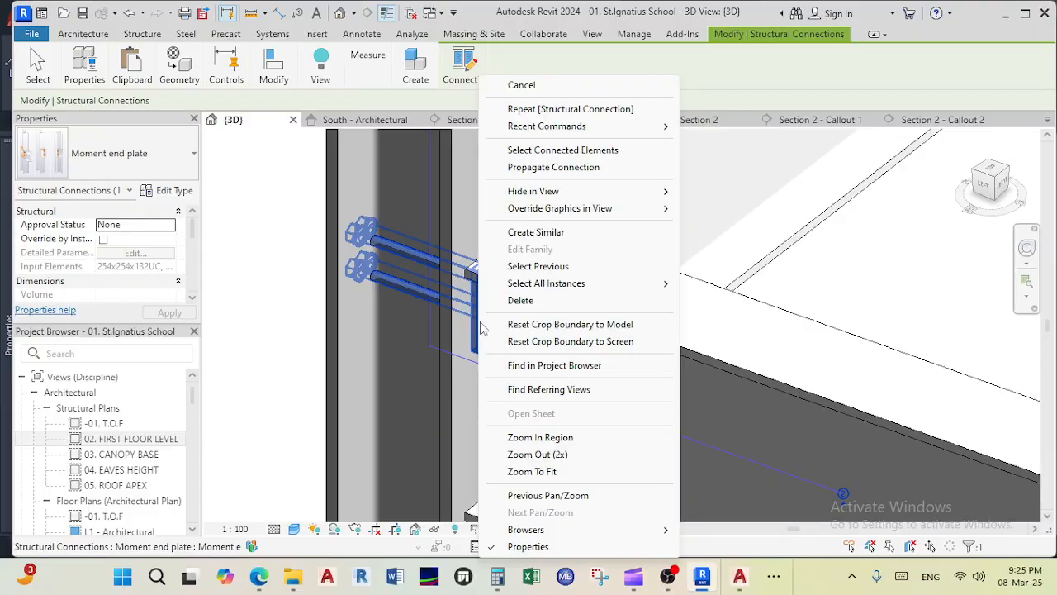
key("Escape")
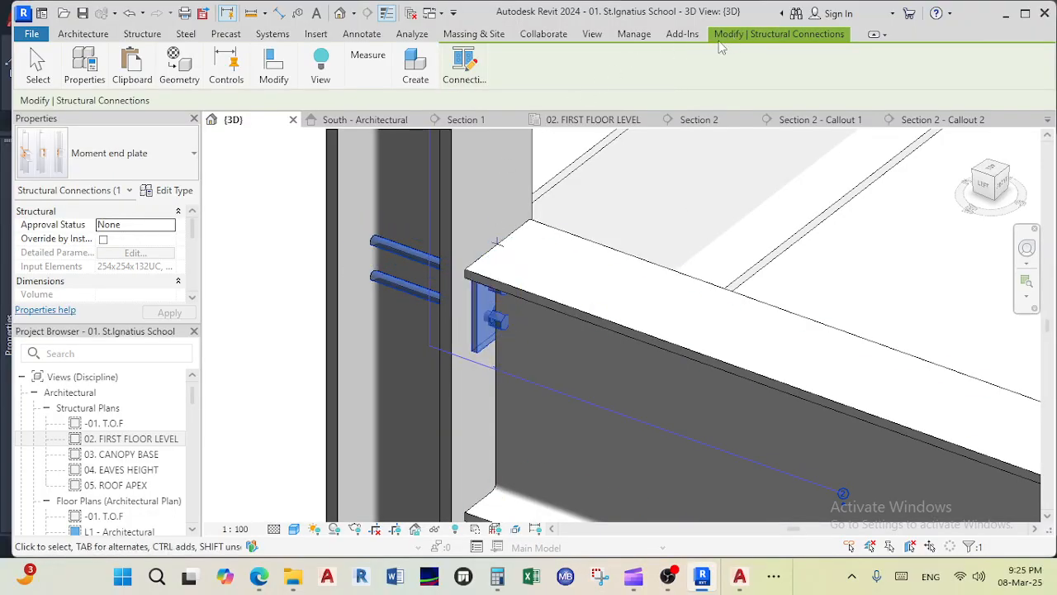
left_click(467, 69)
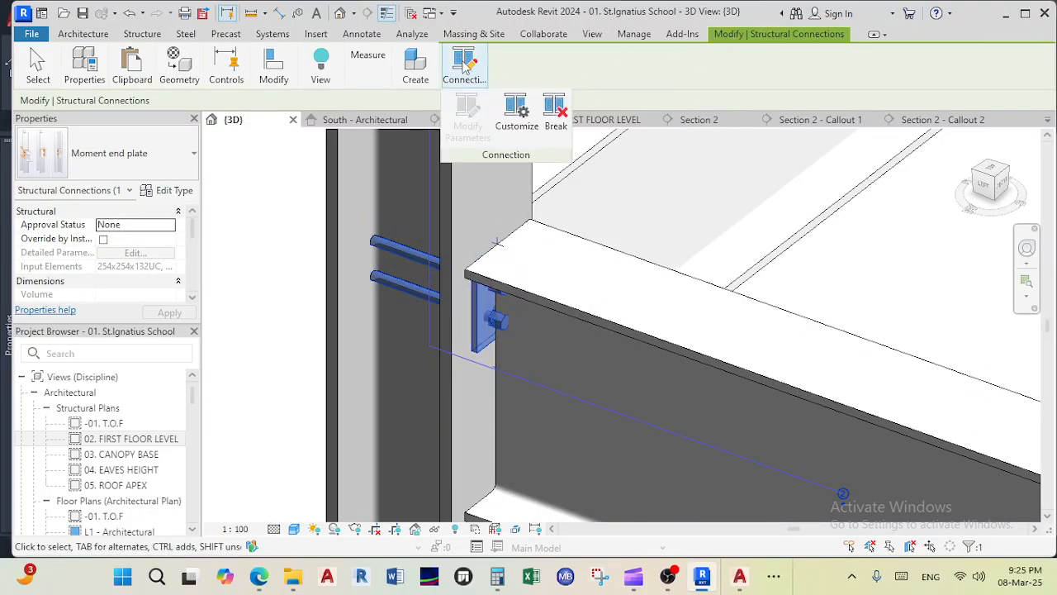
left_click(519, 124)
left_click(644, 227)
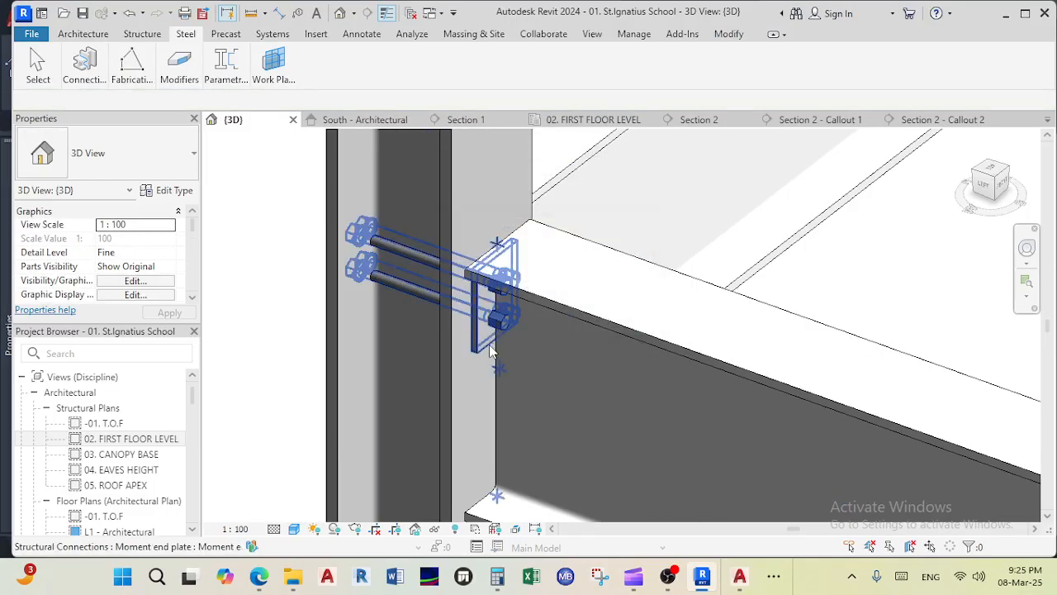
right_click(501, 328)
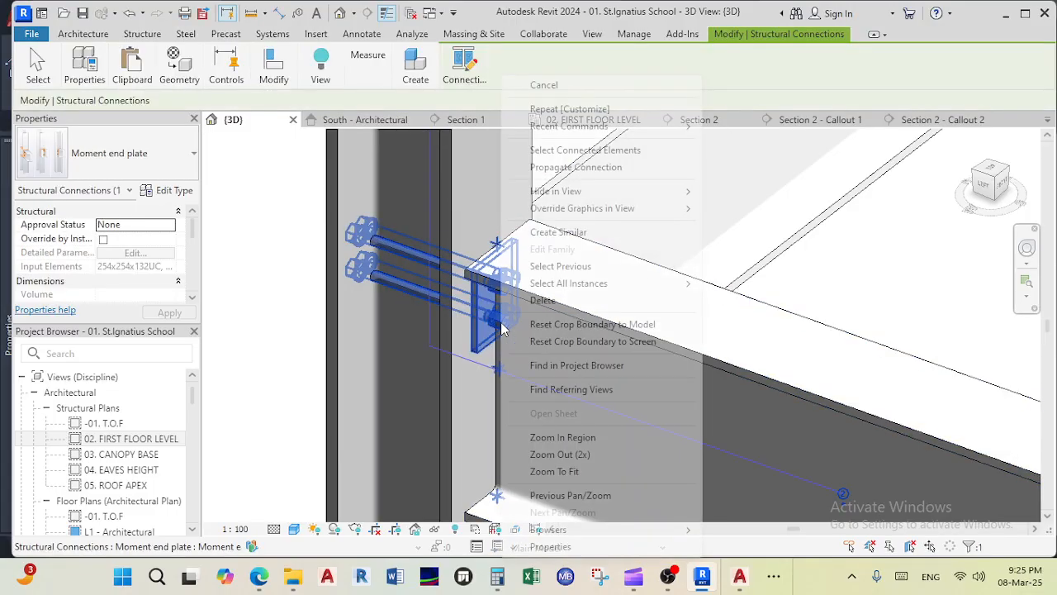
key("Escape")
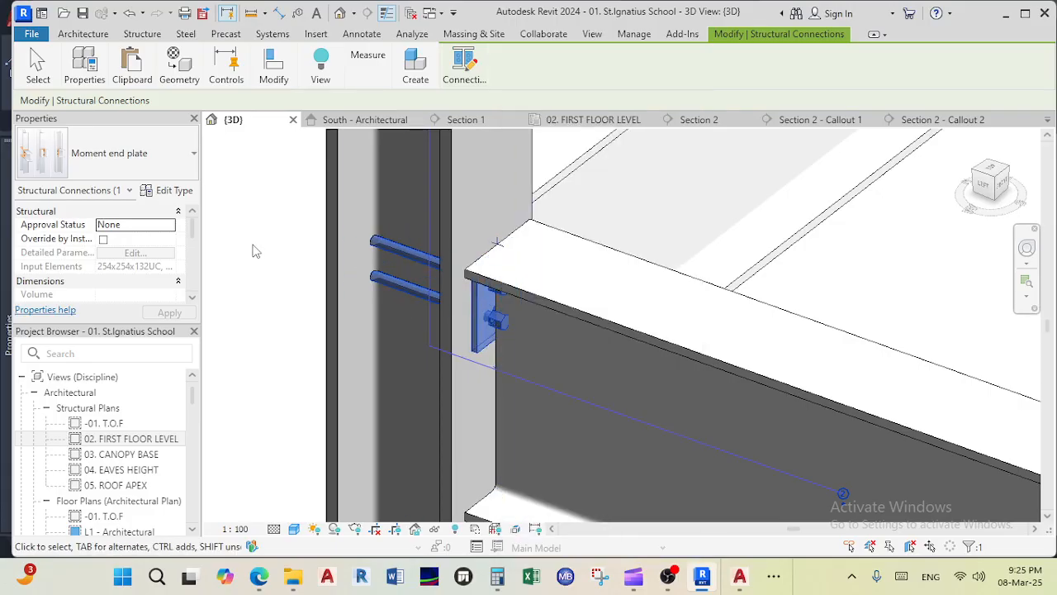
Step: View the type properties of the Moment end plate connection and leave them as they are
left_click(153, 174)
left_click(154, 173)
left_click(171, 191)
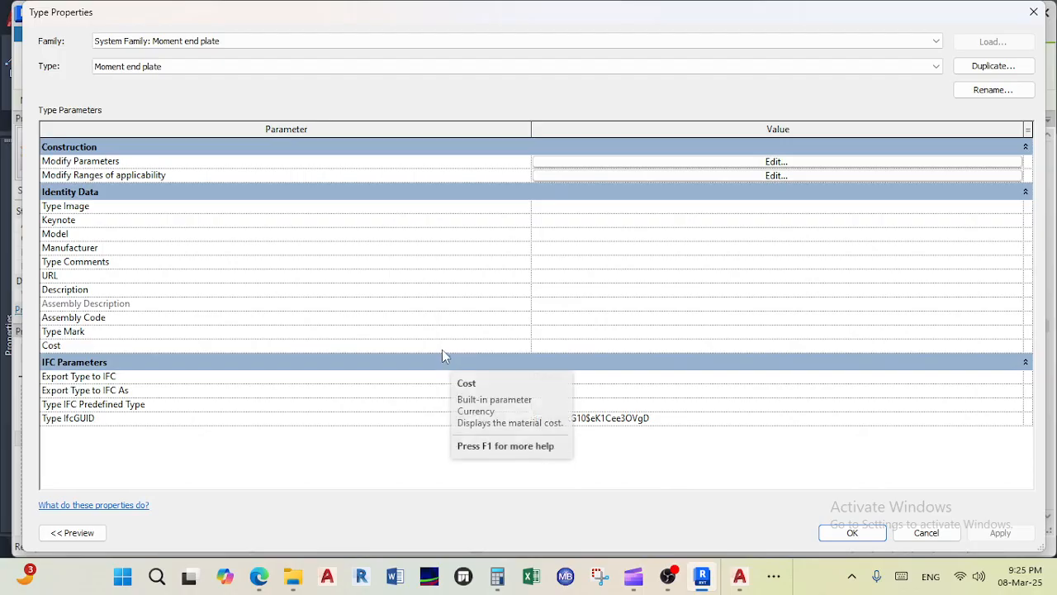
left_click(1033, 12)
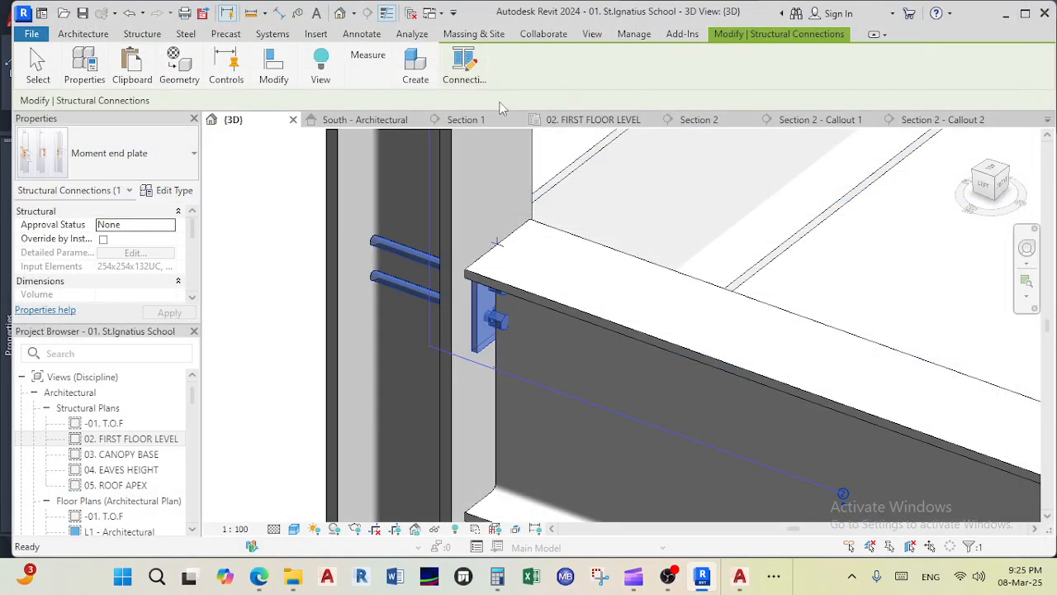
Step: Search the Moment end plate connection's instance properties and available commands for a way to edit its plate and bolts
left_click(462, 74)
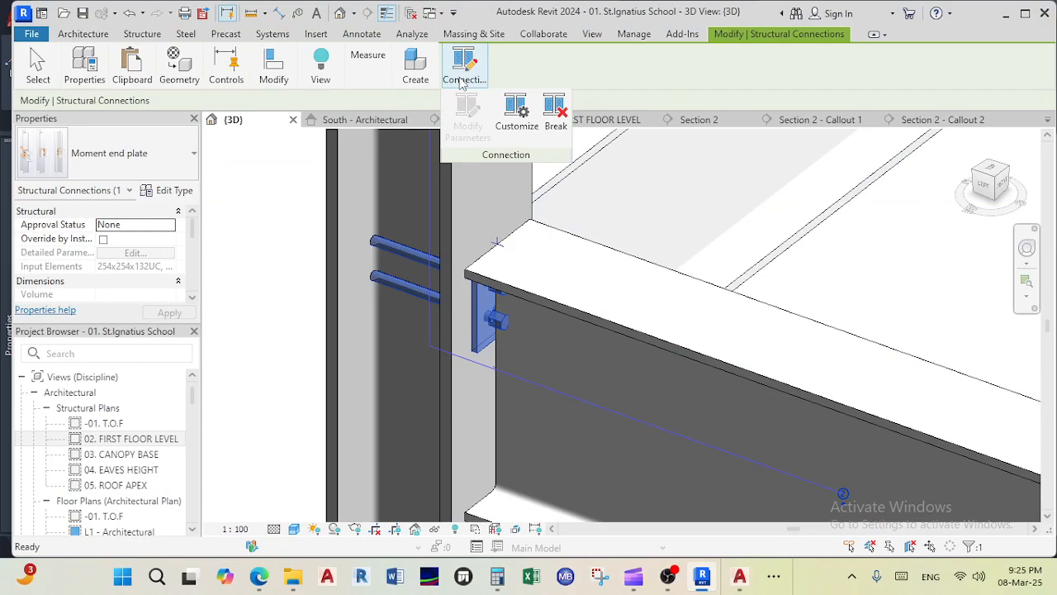
scroll(124, 256, "down", 5)
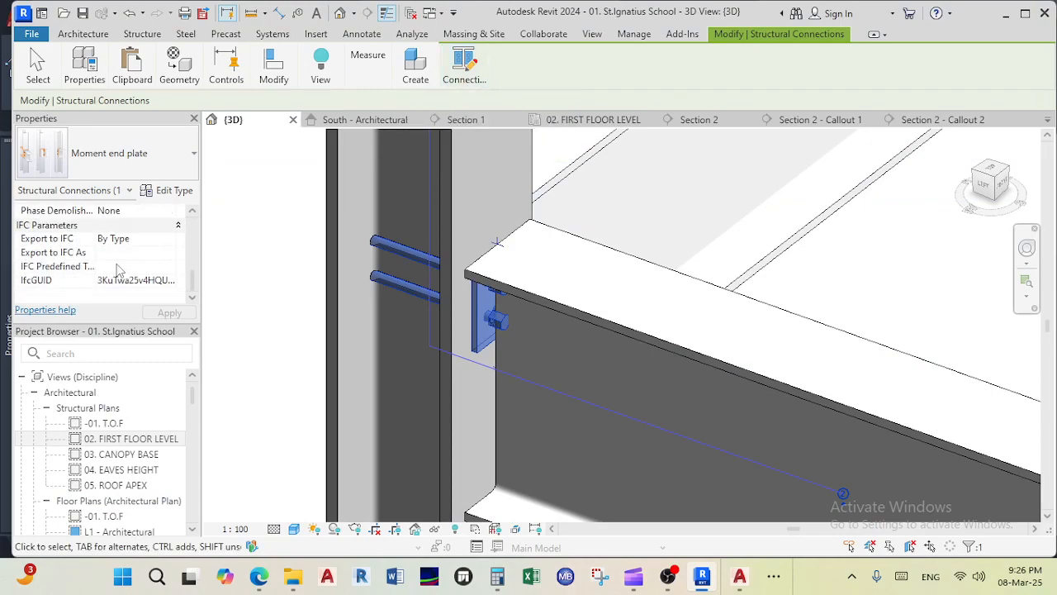
scroll(119, 271, "up", 5)
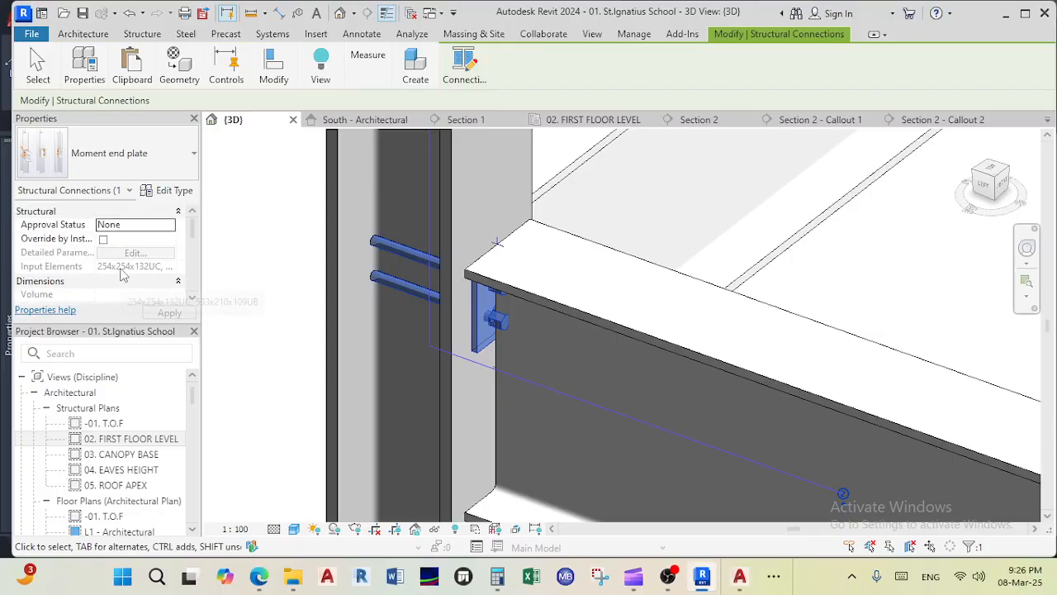
left_click(361, 289)
left_click(482, 321)
right_click(482, 318)
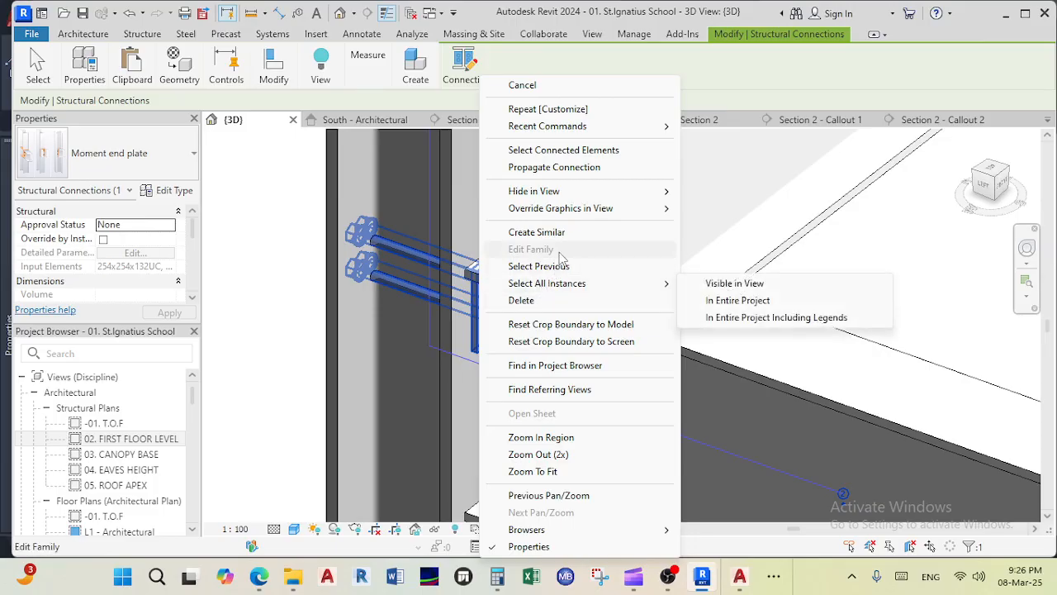
mouse_move(528, 529)
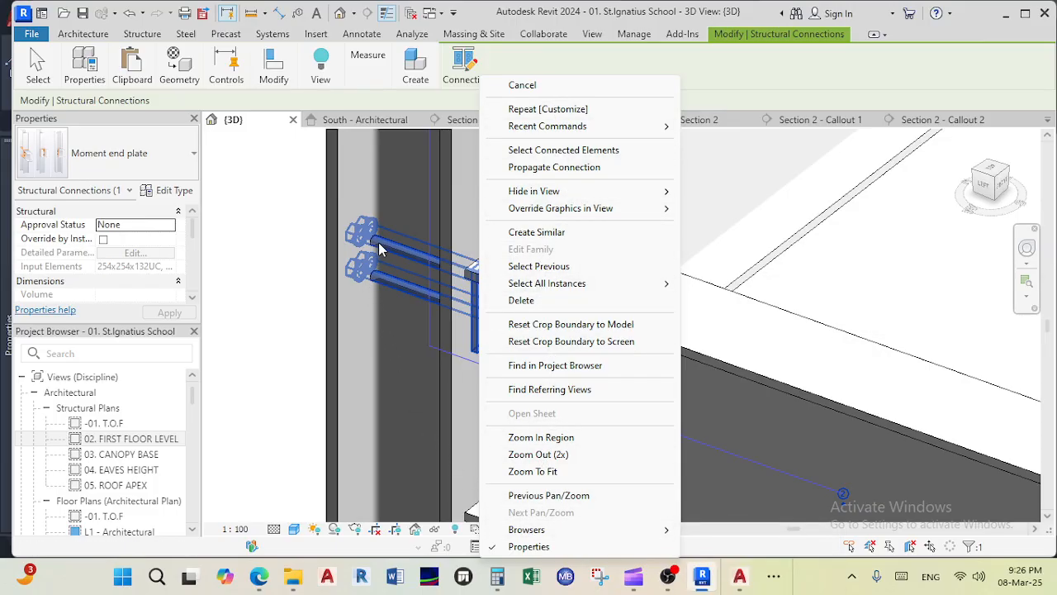
left_click(384, 251)
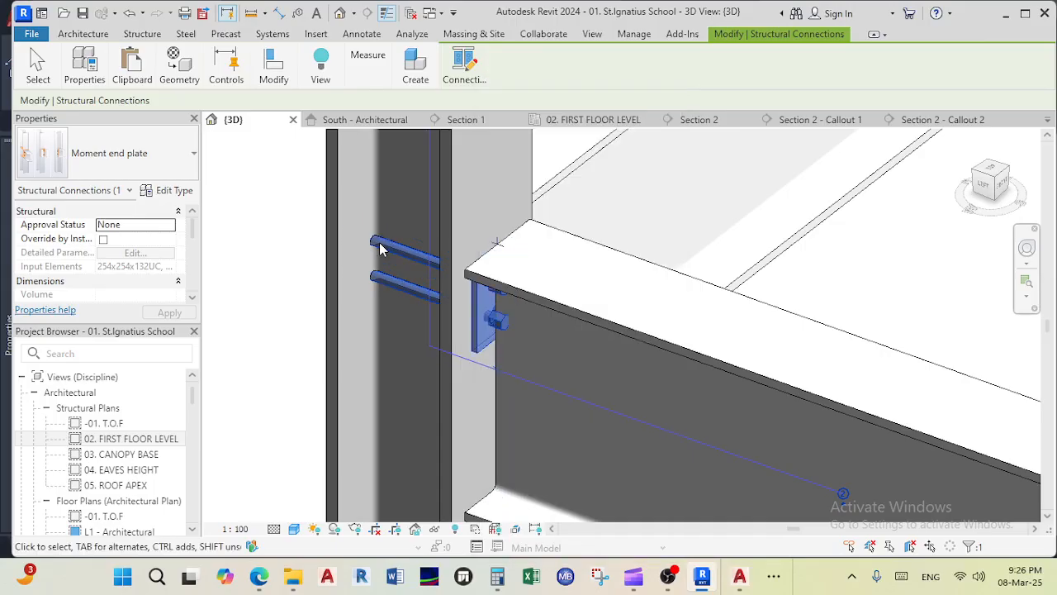
right_click(491, 314)
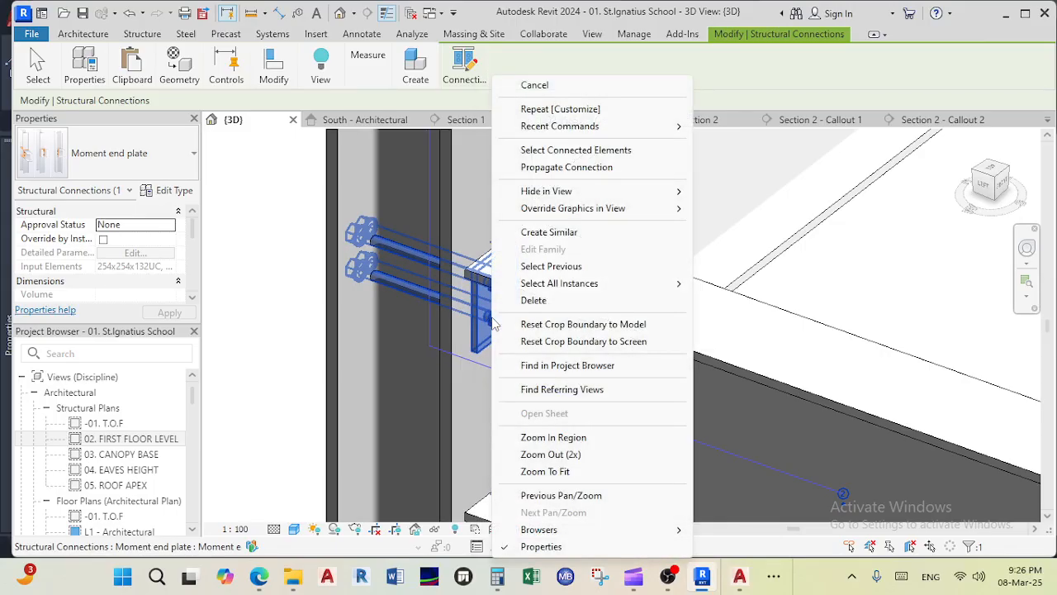
key("Escape")
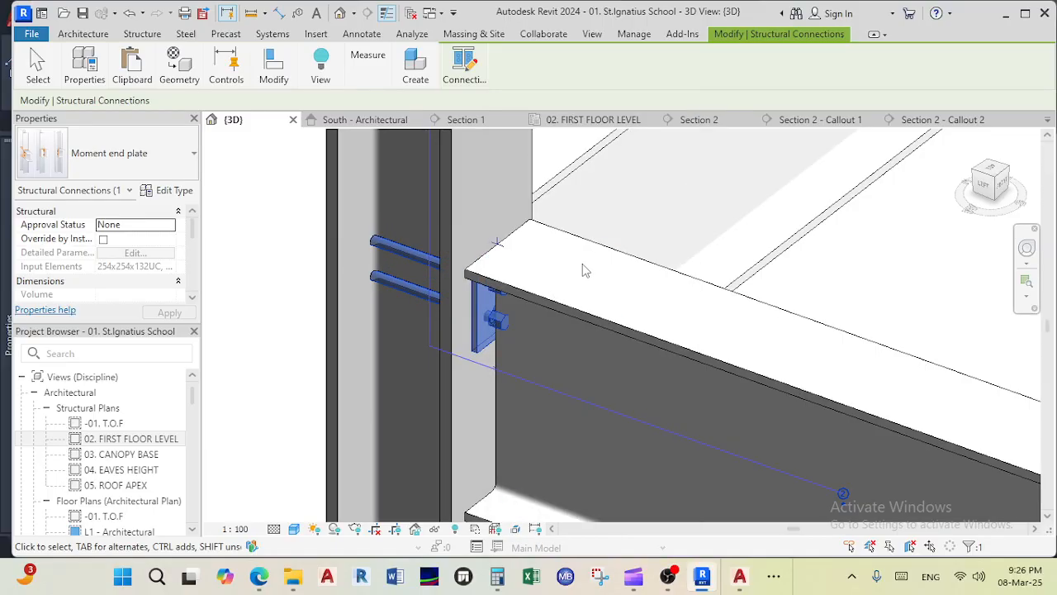
scroll(522, 328, "down", 3)
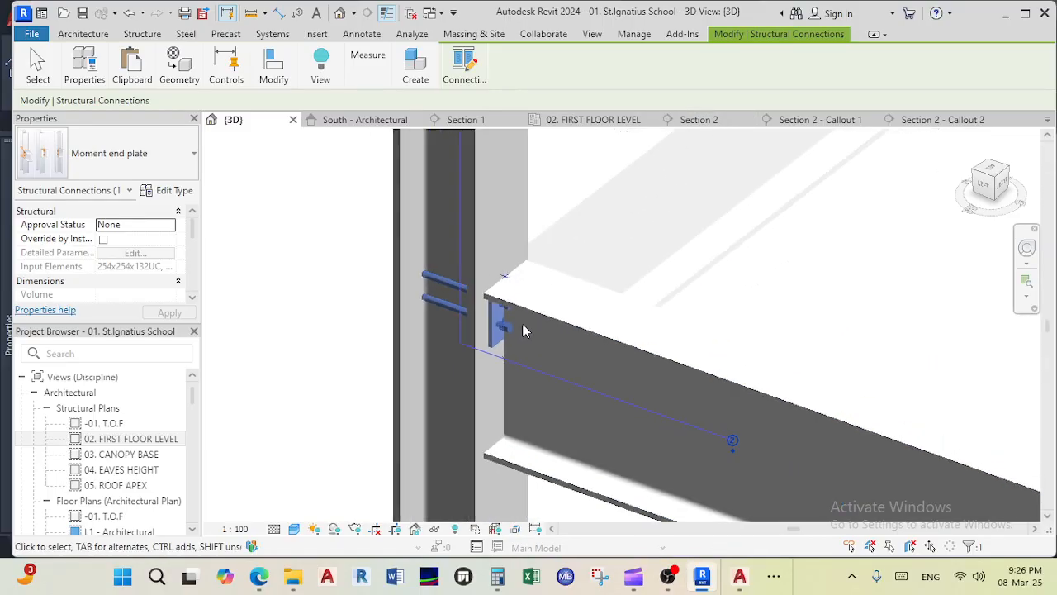
scroll(111, 265, "down", 6)
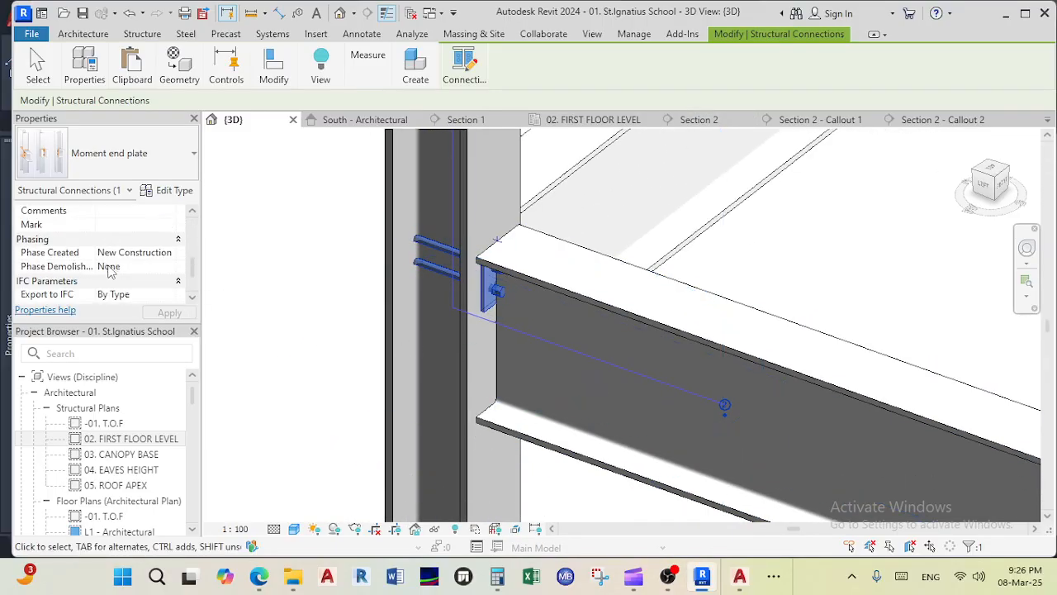
Step: Open the Moment end plate type's parameters for editing and set the plate thickness to 16, keeping the height layout By bolts
left_click(169, 190)
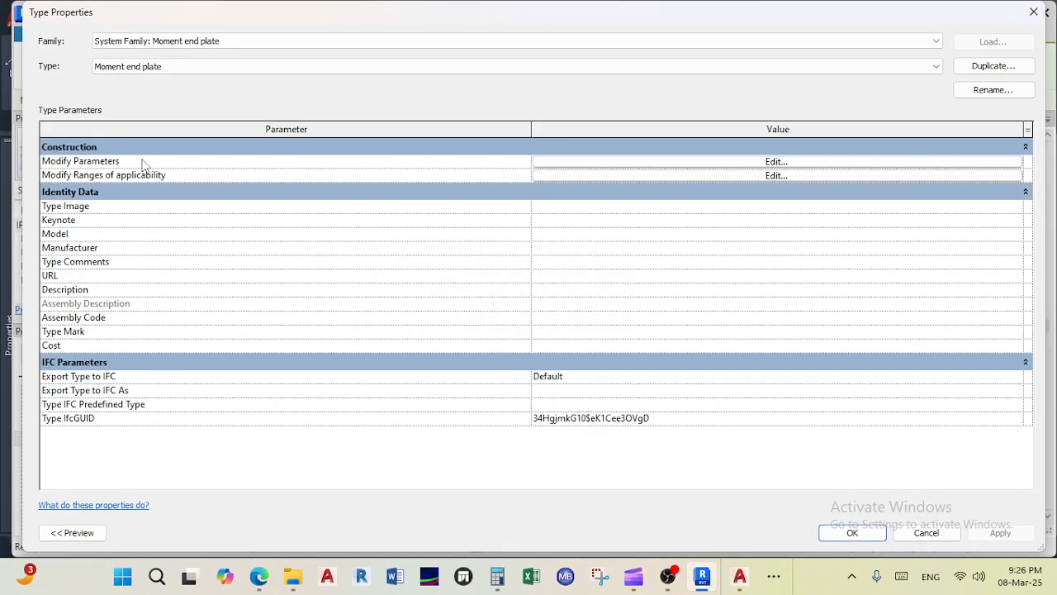
left_click(777, 162)
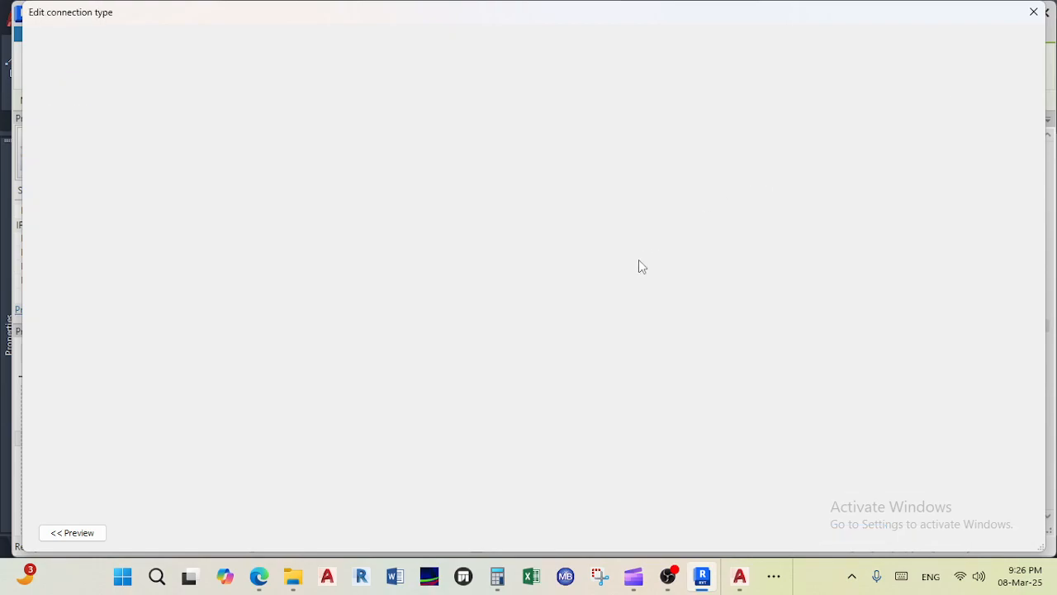
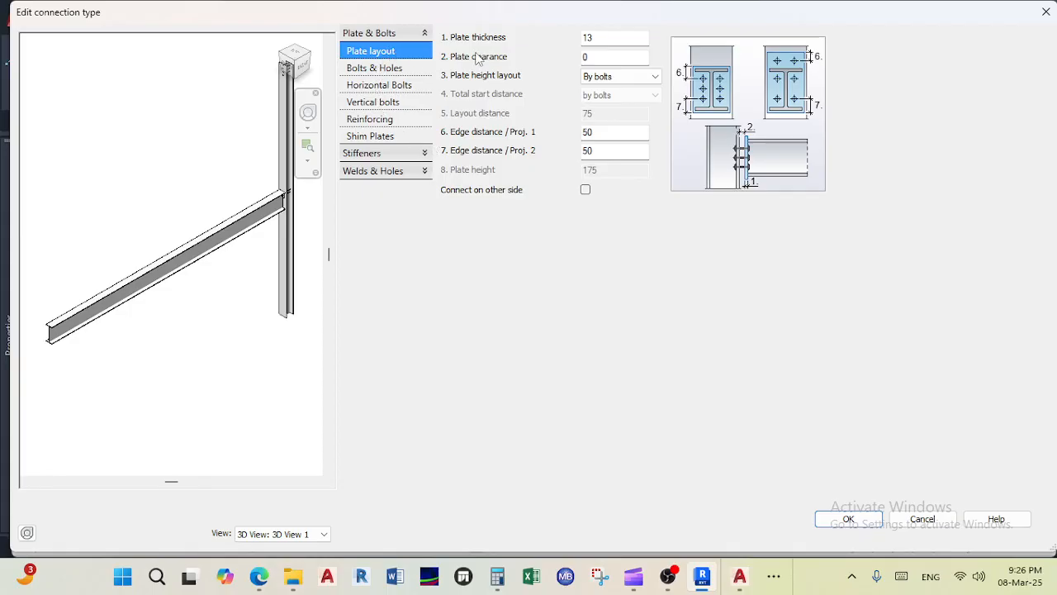
double_click(623, 39)
type("16")
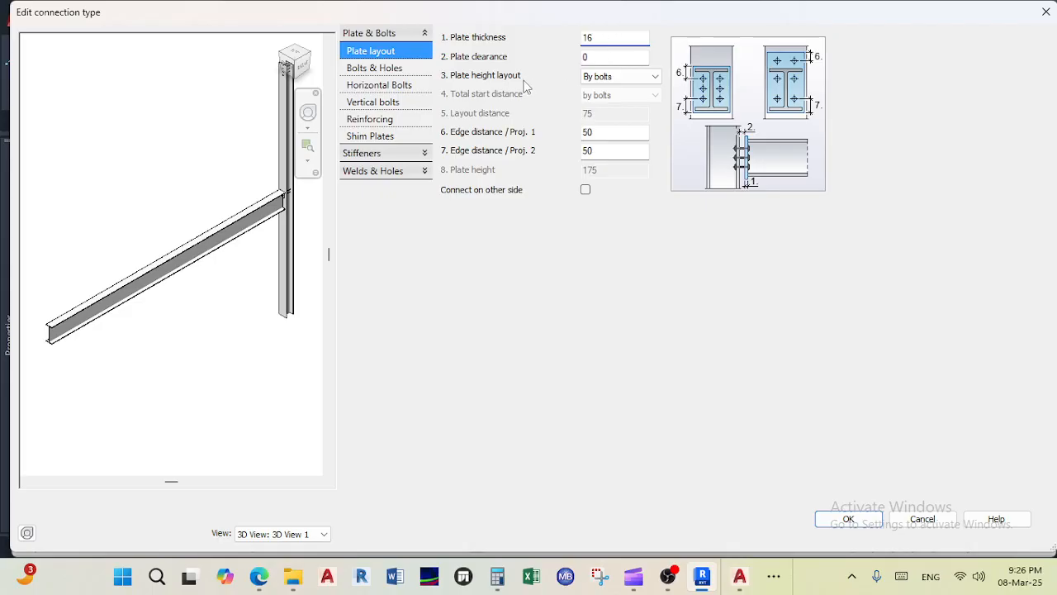
left_click(622, 77)
left_click(622, 77)
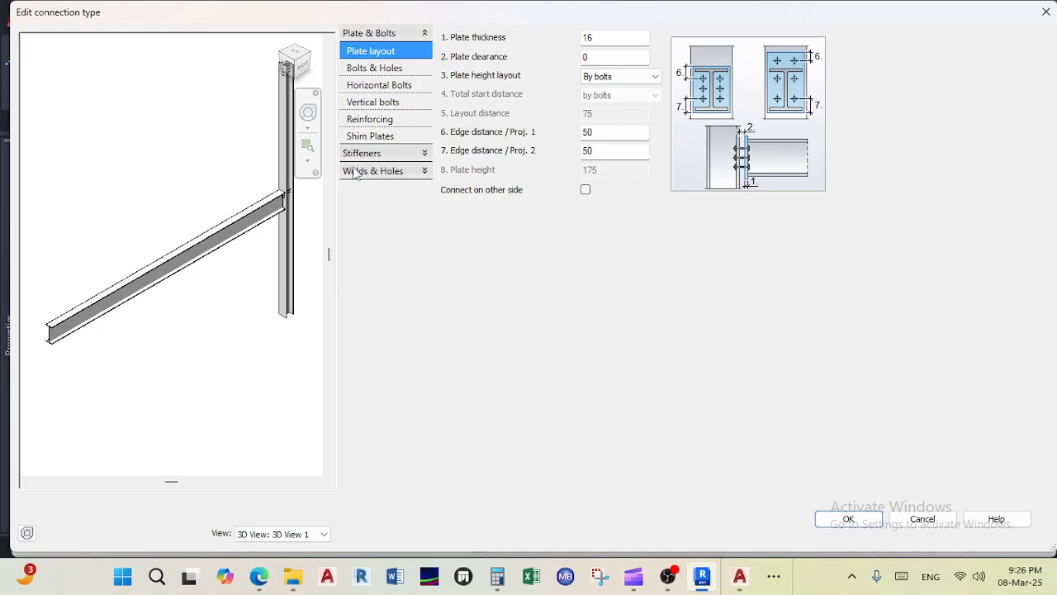
Step: Switch the connection preview to Elevation: Front and view the end plate and its bolts up close
scroll(247, 263, "down", 2)
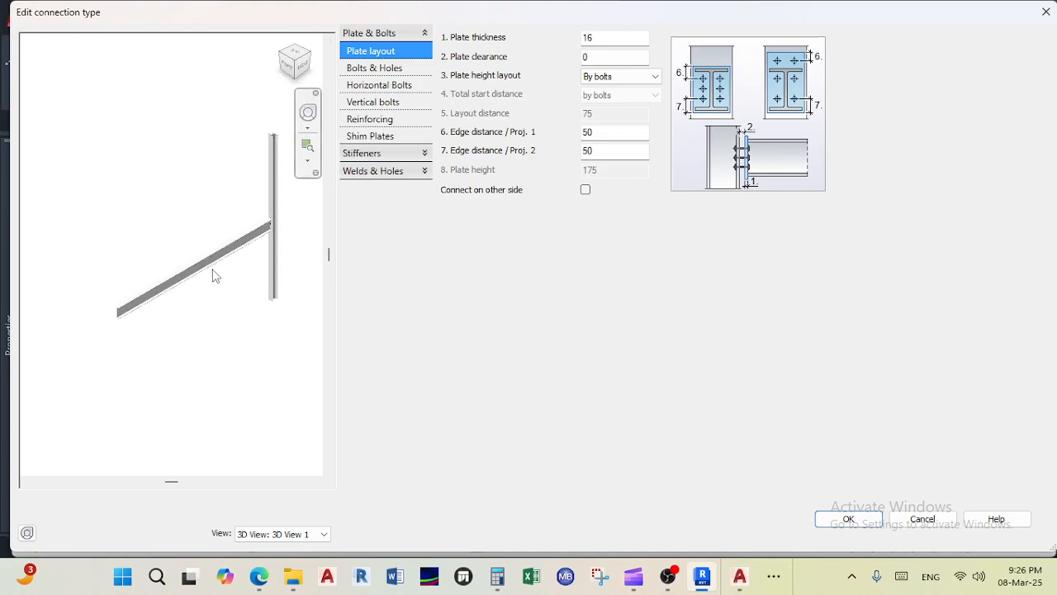
scroll(260, 223, "up", 3)
scroll(295, 222, "up", 6)
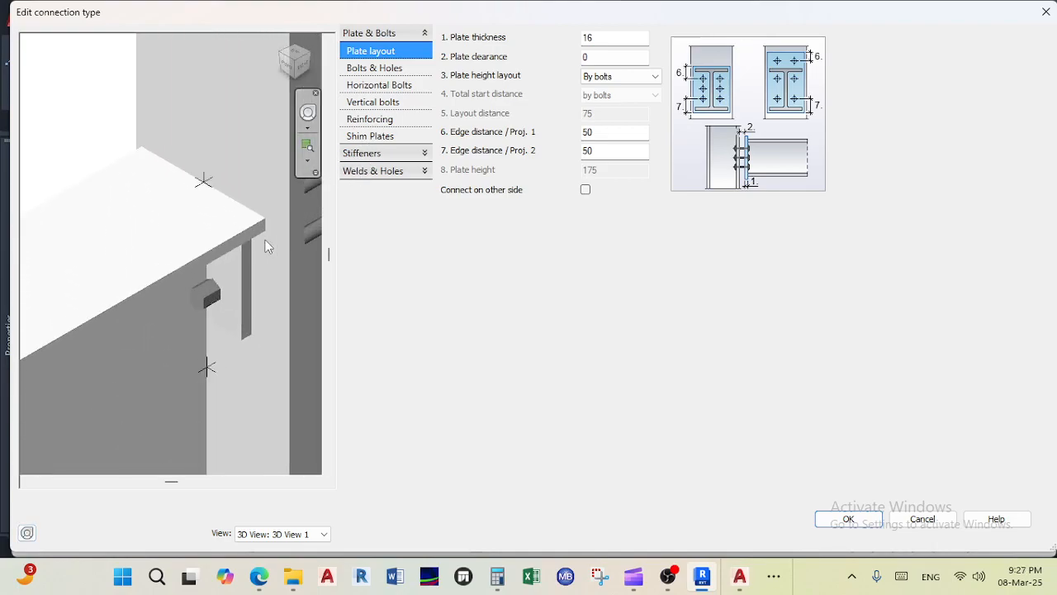
scroll(235, 331, "down", 5)
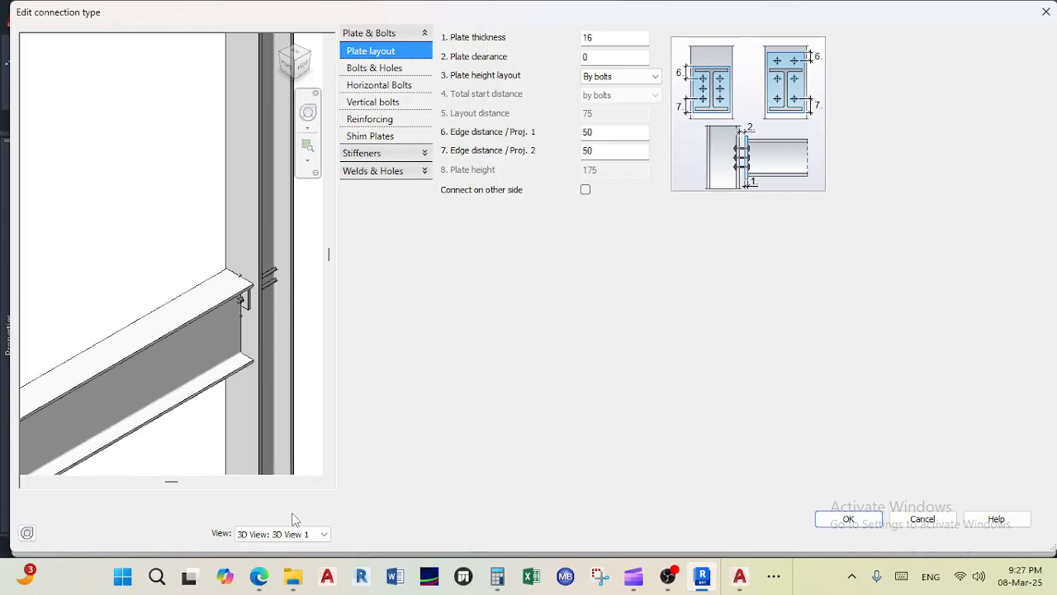
left_click(301, 535)
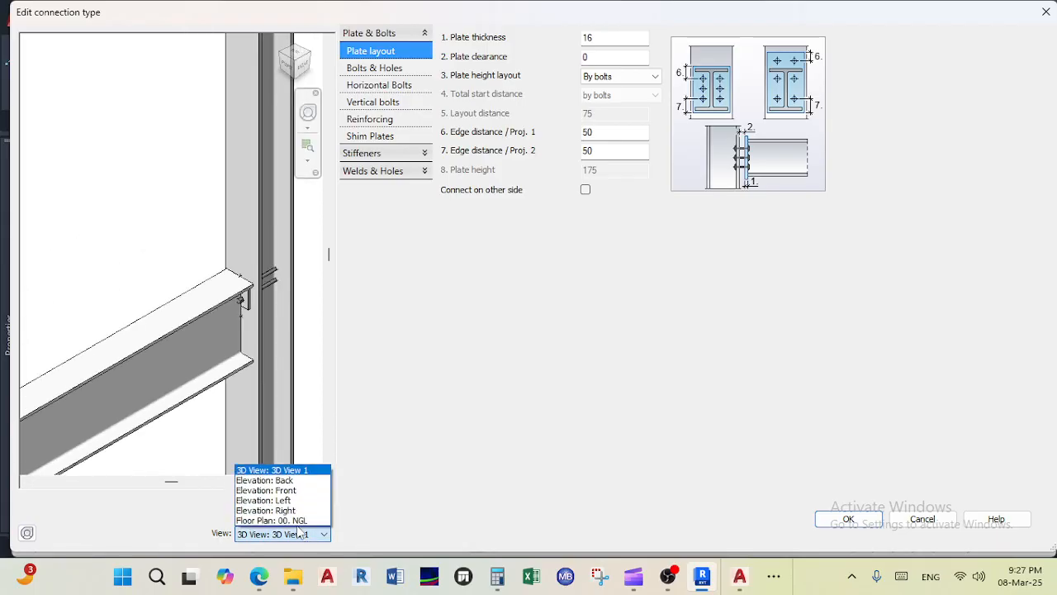
left_click(286, 490)
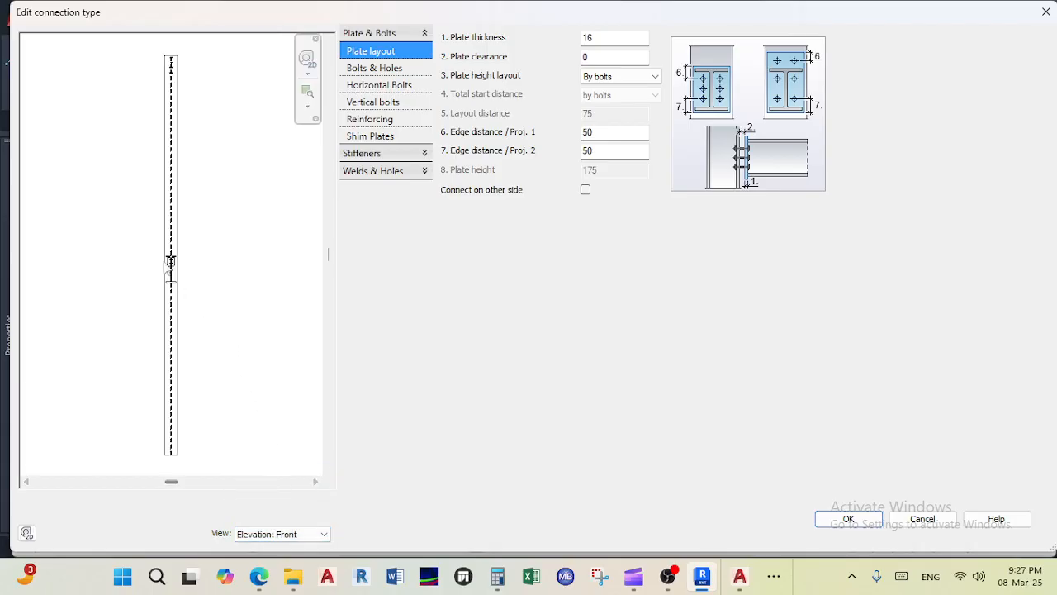
scroll(189, 277, "up", 5)
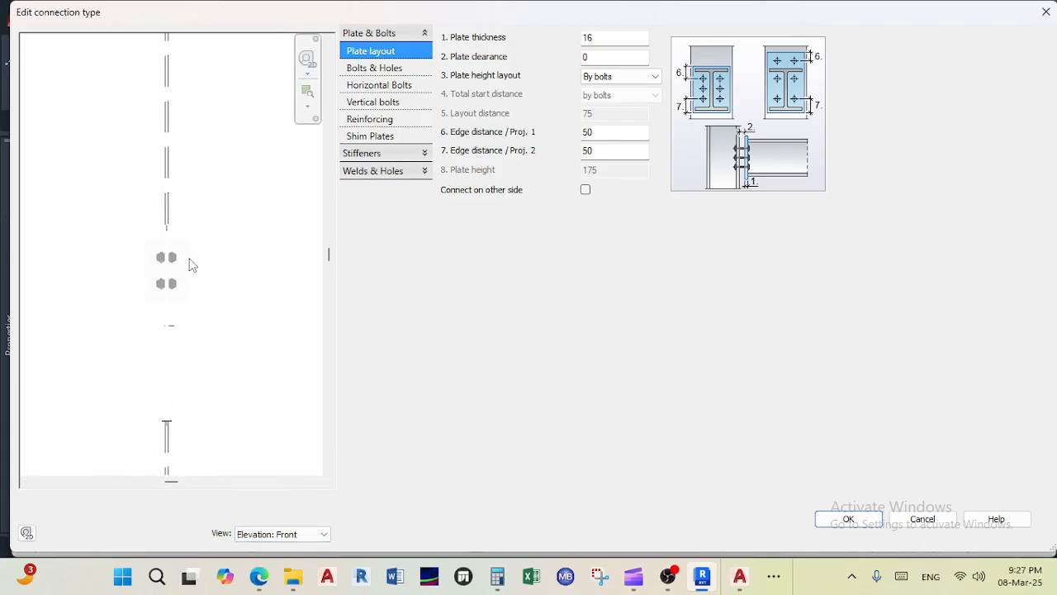
middle_click_drag(204, 271, 207, 201)
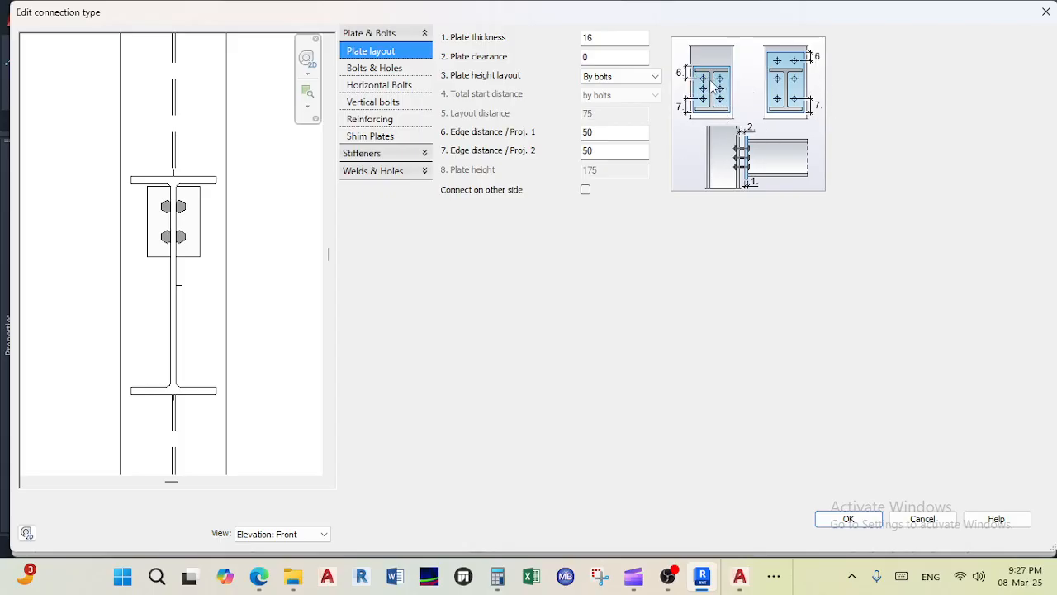
Step: Set both plate edge distances, Proj. 1 and Proj. 2, to 200
double_click(597, 131)
double_click(612, 151)
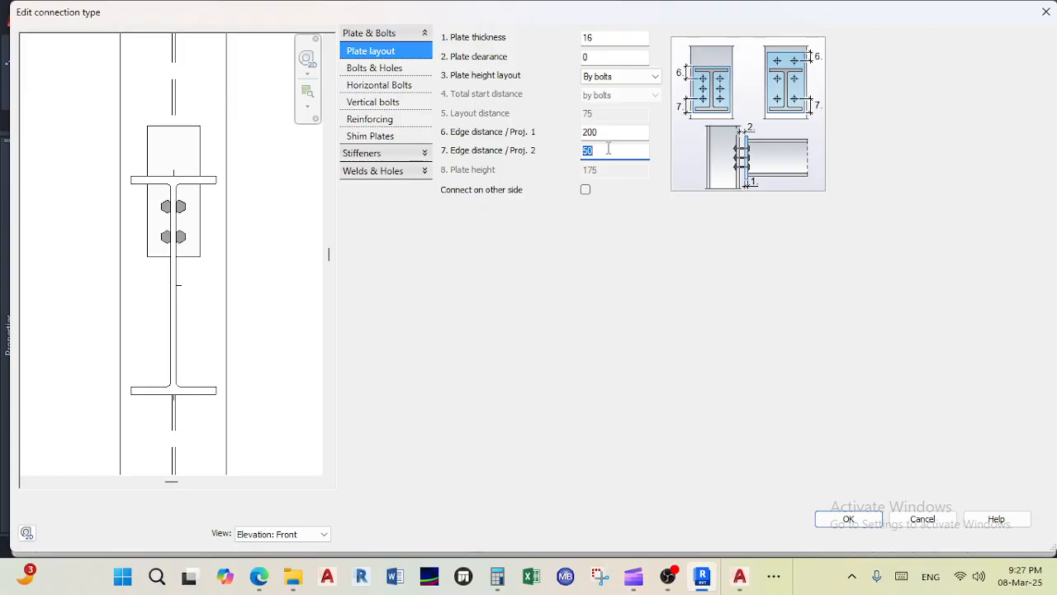
key("Return")
Step: Set the end plate's Edge distance / Proj. 1 to 150
double_click(611, 134)
type("100")
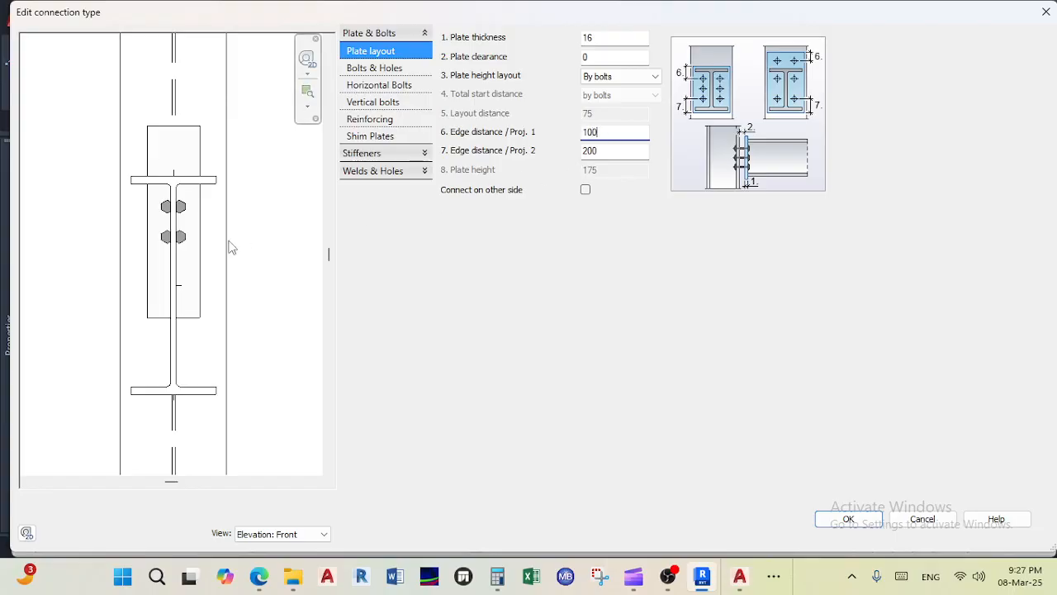
double_click(607, 152)
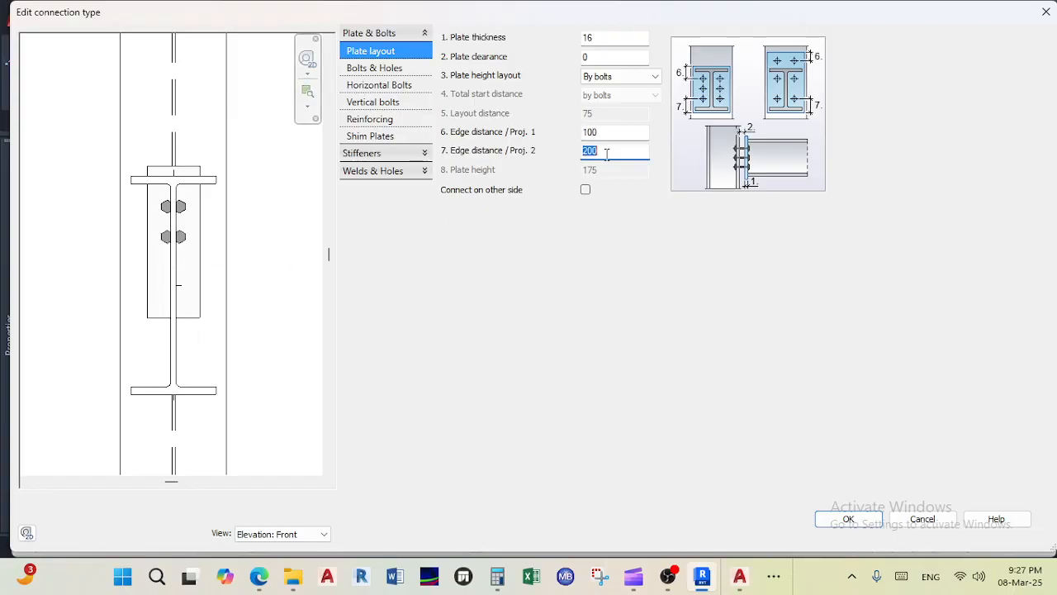
double_click(603, 135)
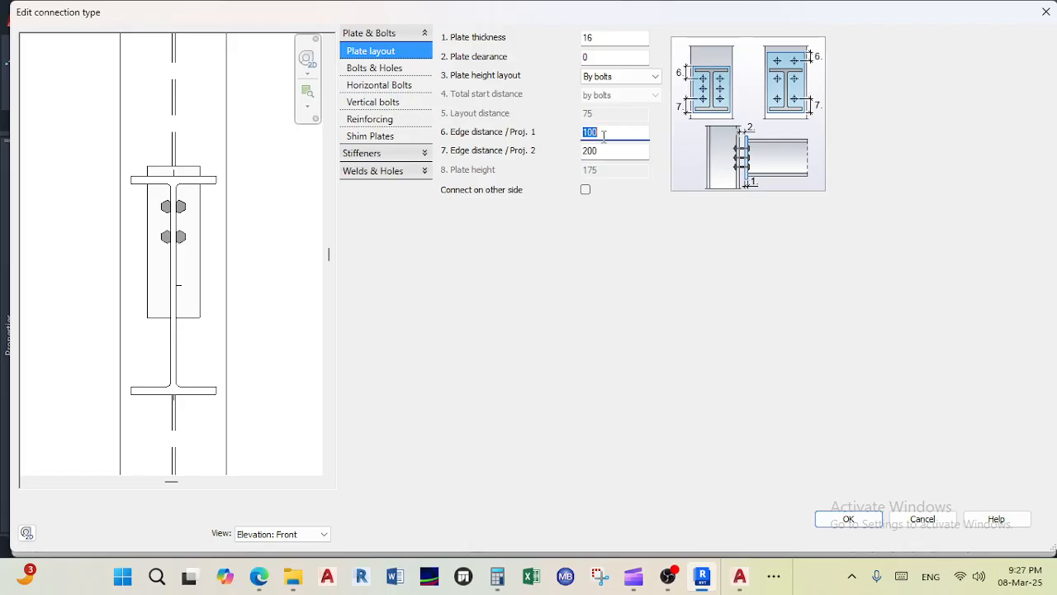
type("150")
Step: Adjust the end plate's Edge distance / Proj. 2, settling on 500 so the plate extends past the beam's lower flange
left_click(594, 151)
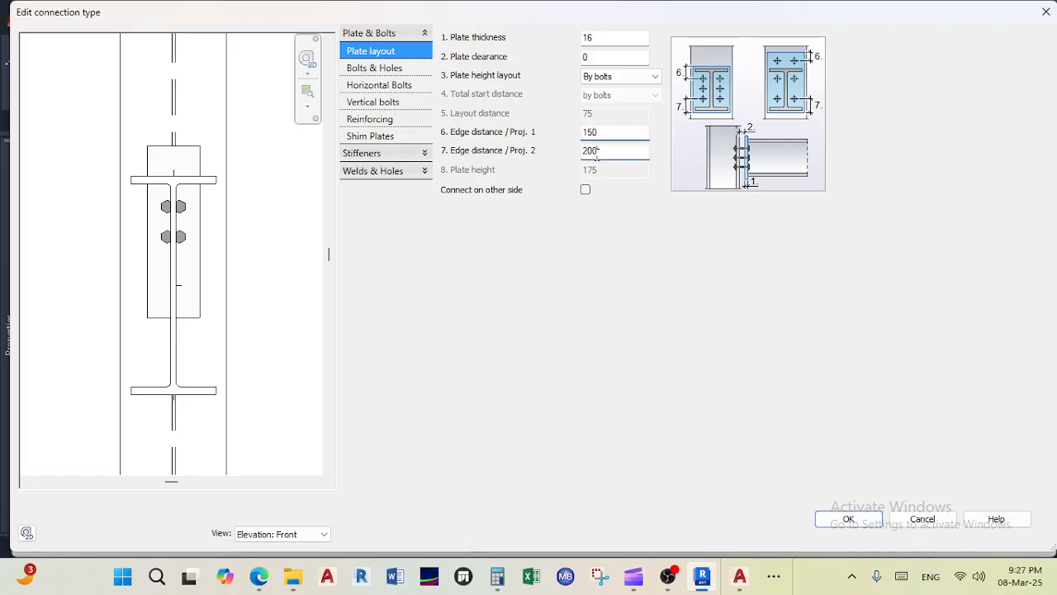
type("600")
key("Return")
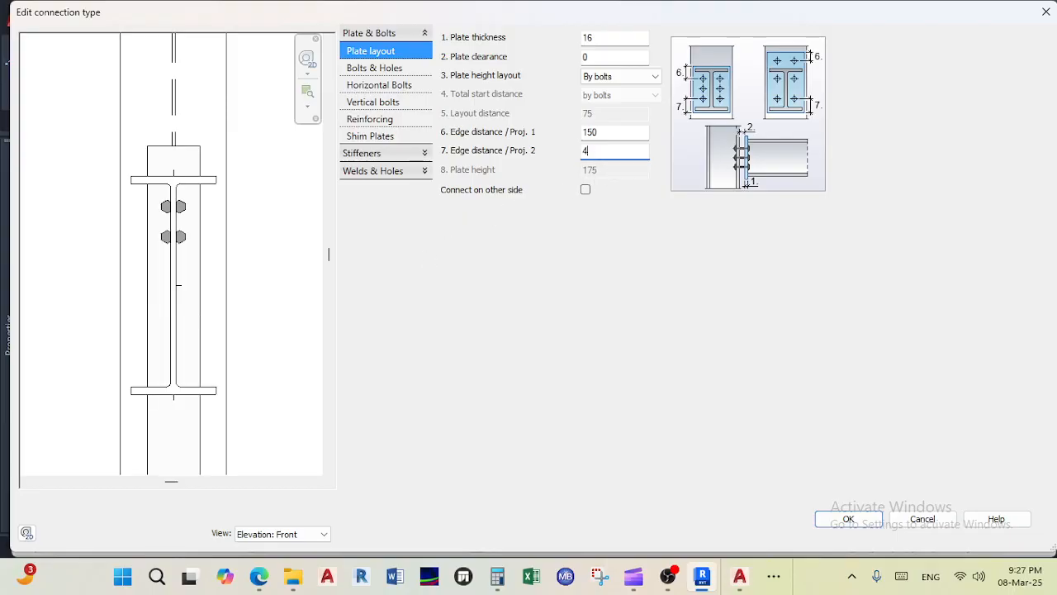
key("Return")
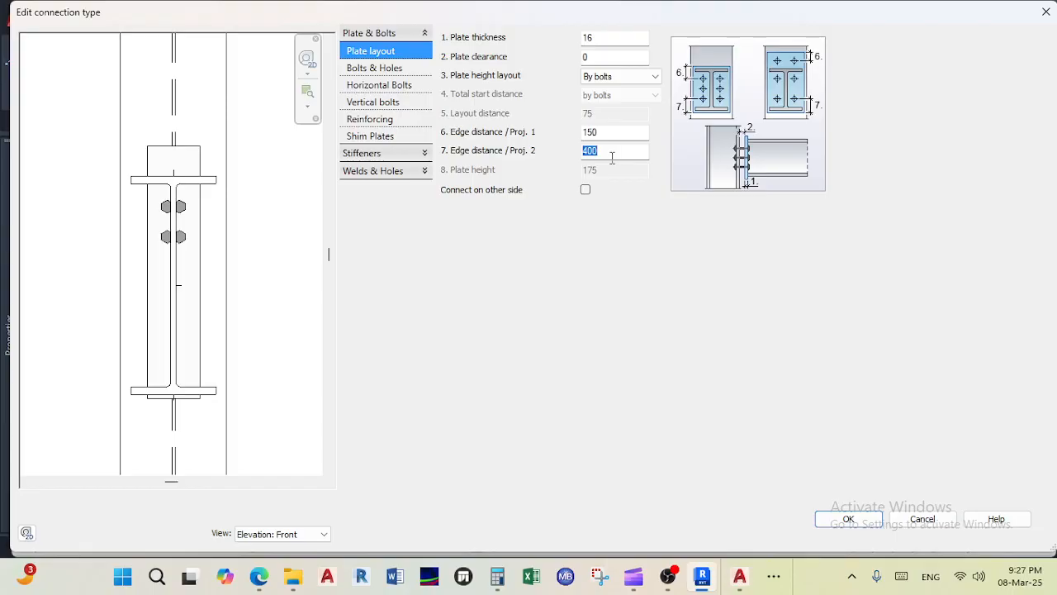
key("Return")
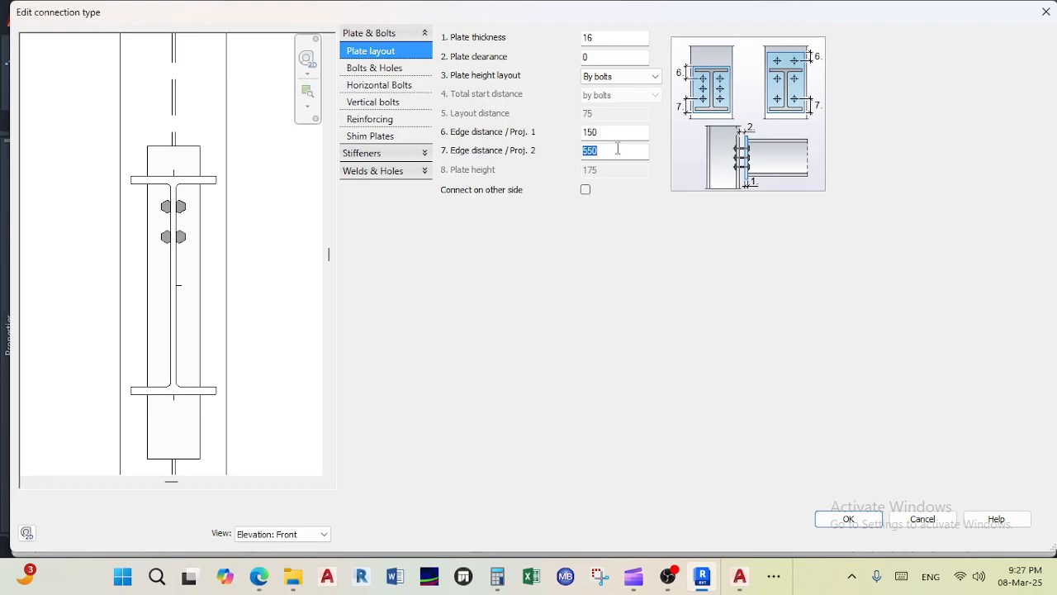
key("Return")
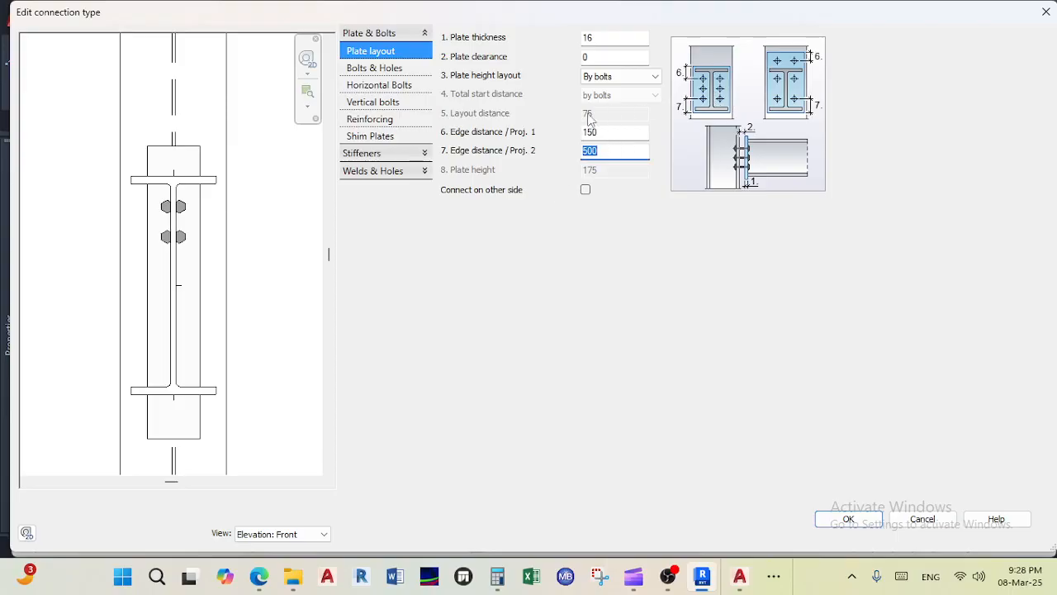
Step: Look through the bolt diameter options, and try 5 horizontal bolts per side before restoring 1
left_click(372, 69)
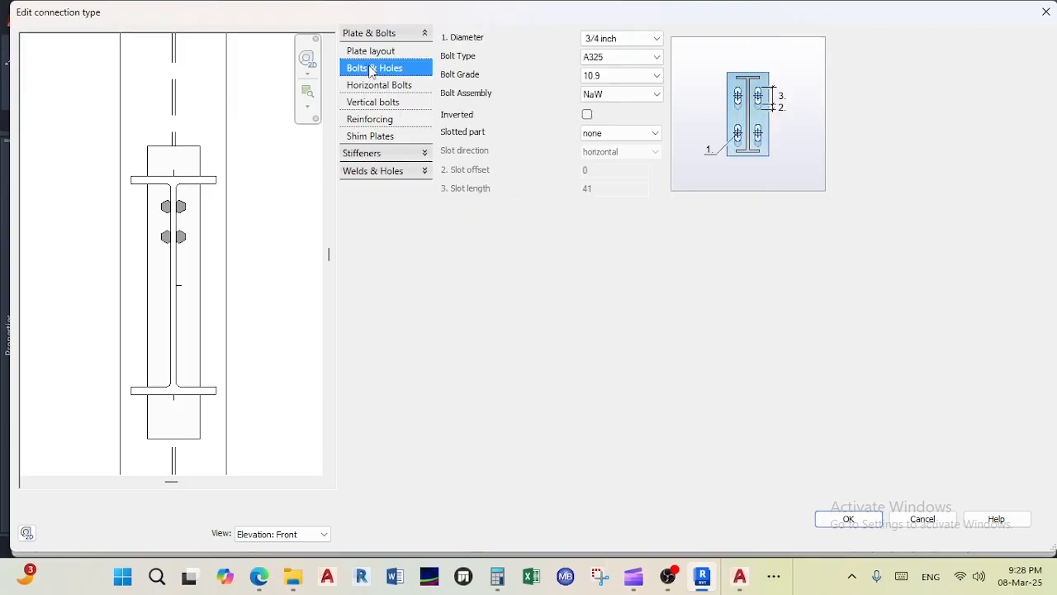
left_click(641, 40)
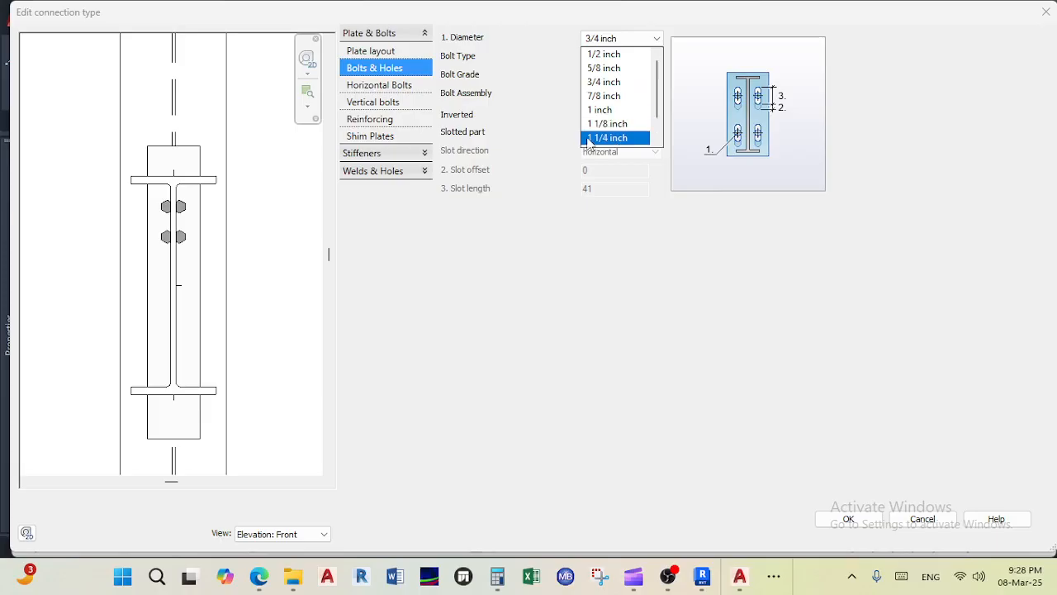
left_click(395, 87)
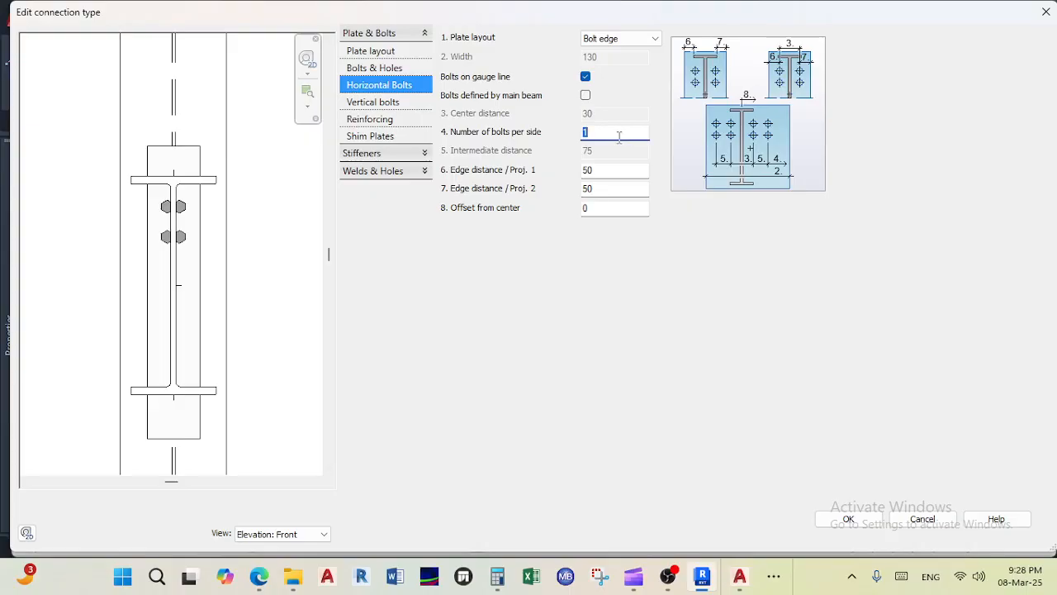
key("Return")
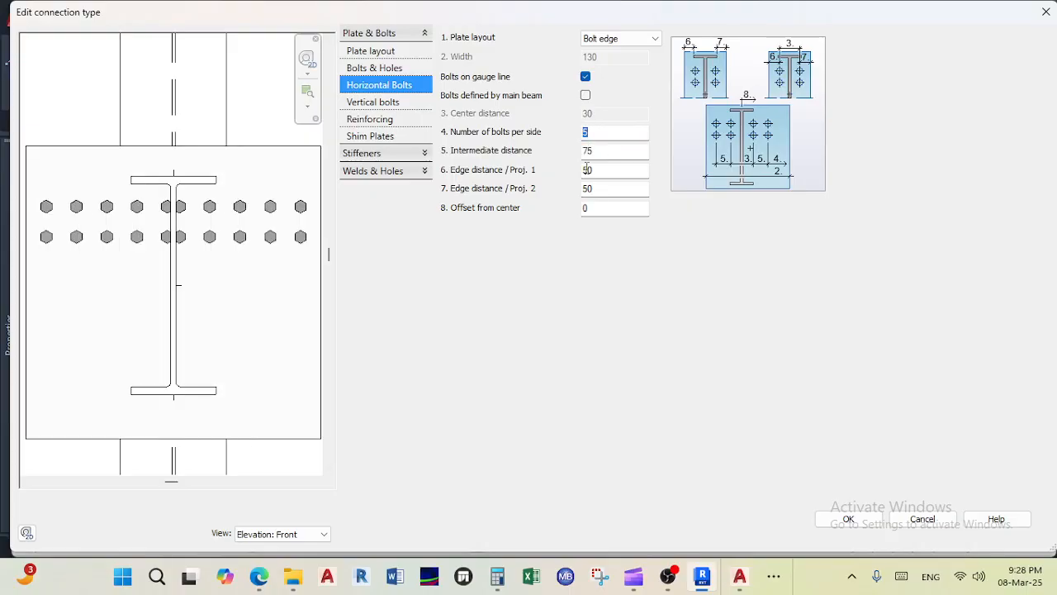
type("1")
key("Return")
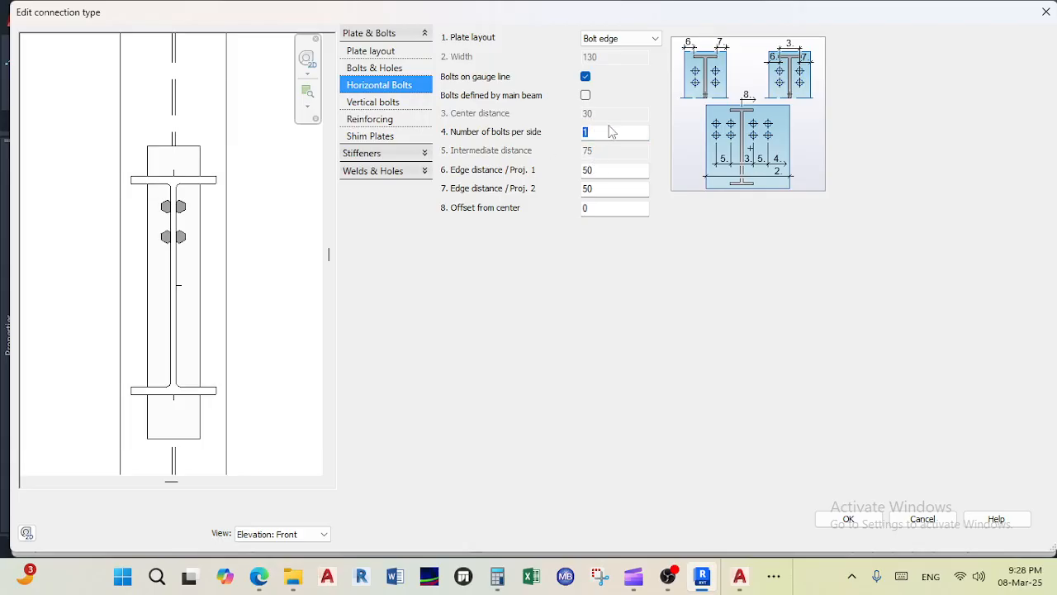
Step: Check the vertical bolt layout and accept the edited Moment end plate parameters and type properties
left_click(402, 102)
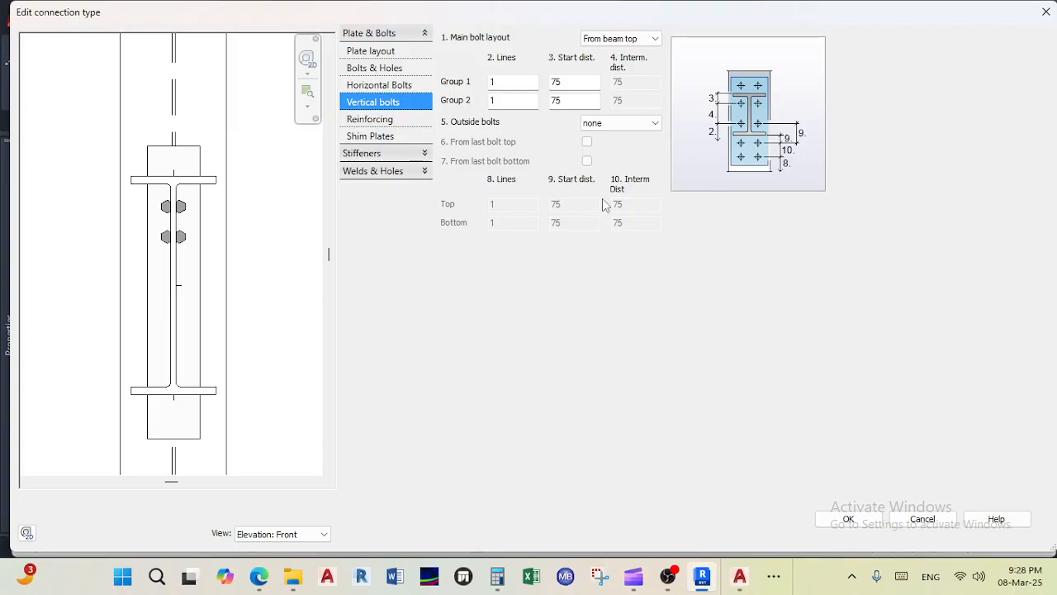
left_click(868, 518)
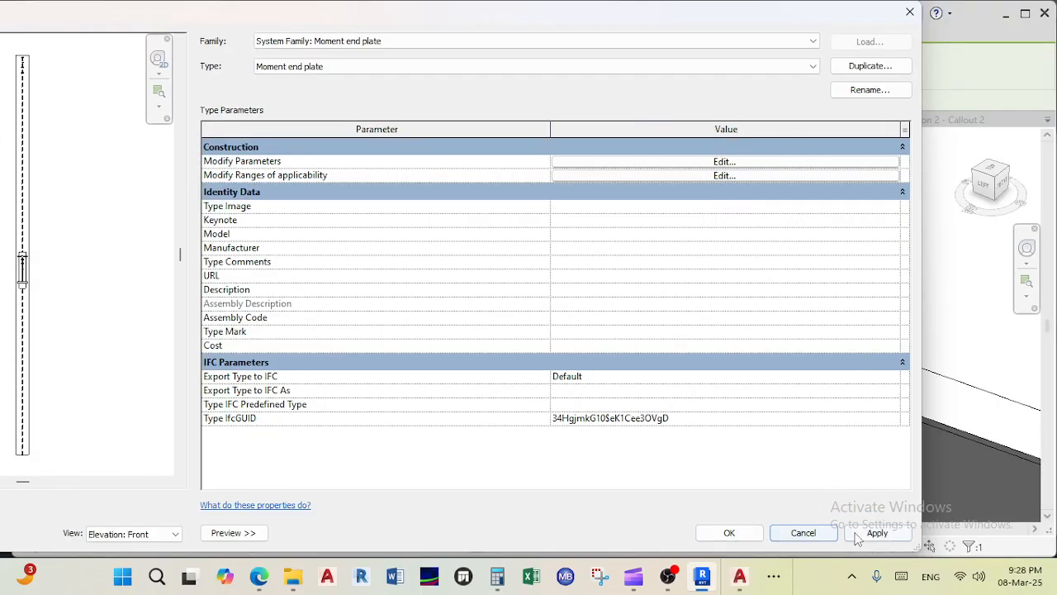
left_click(728, 535)
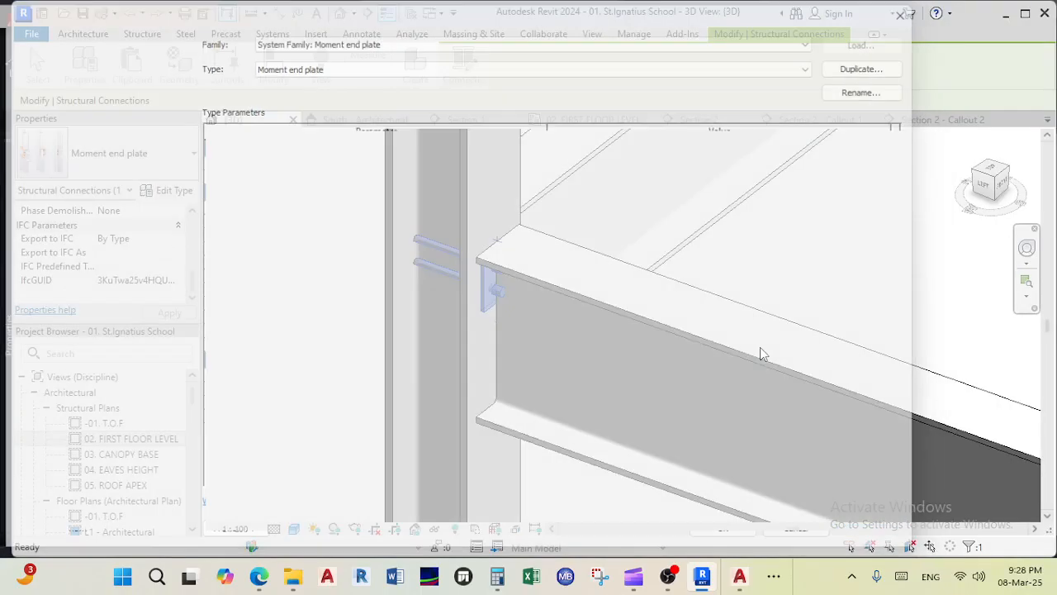
Step: Deselect the end plate connection and bring the column base and footing near grid A into view
scroll(475, 289, "down", 4)
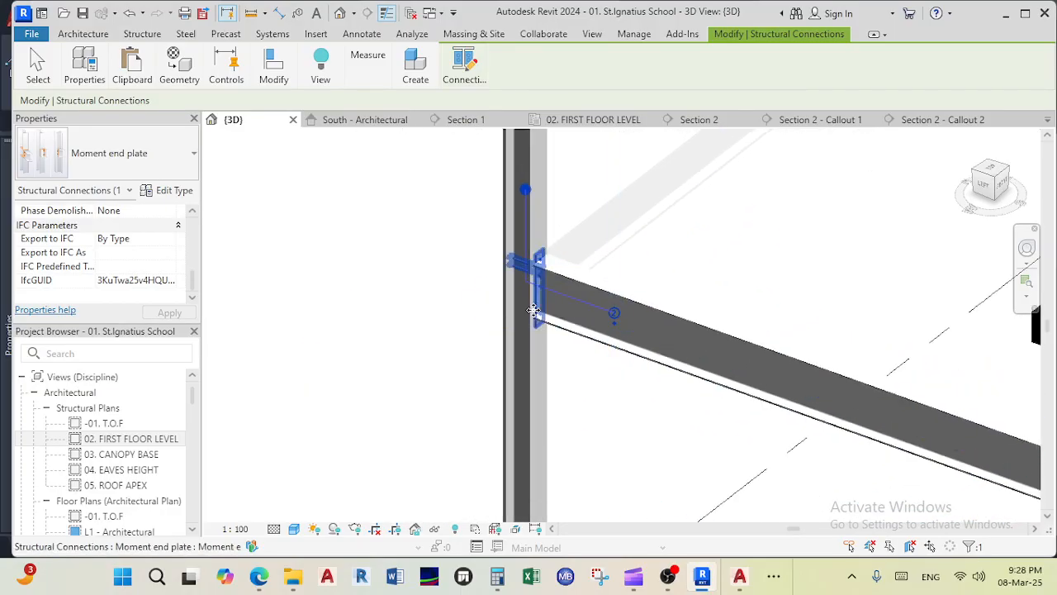
left_click(504, 307)
key("Escape")
scroll(545, 323, "down", 4)
scroll(549, 323, "down", 4)
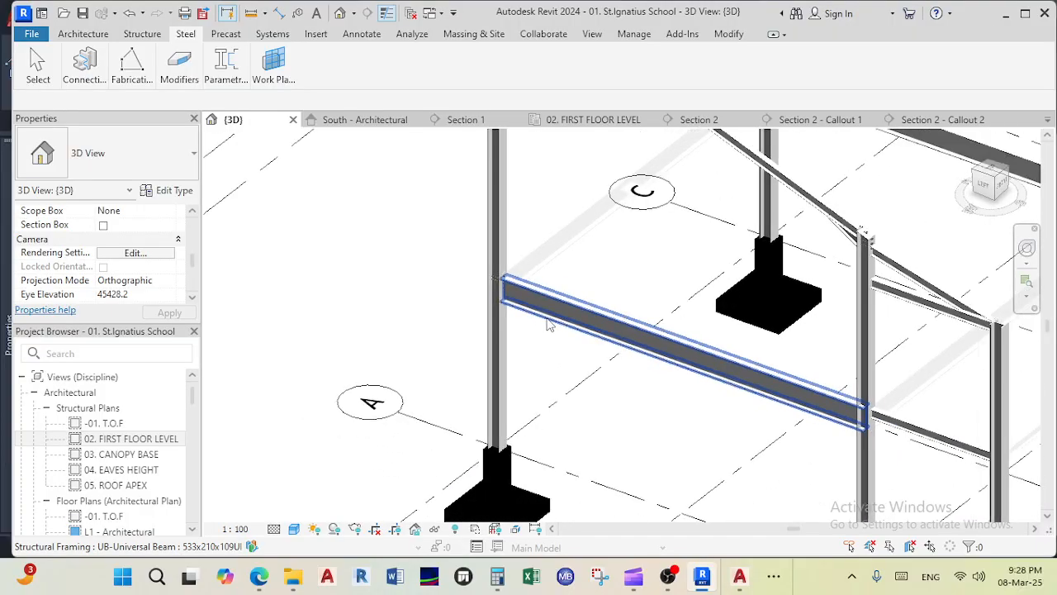
middle_click_drag(544, 405, 547, 324)
scroll(546, 341, "up", 1)
scroll(547, 340, "down", 2)
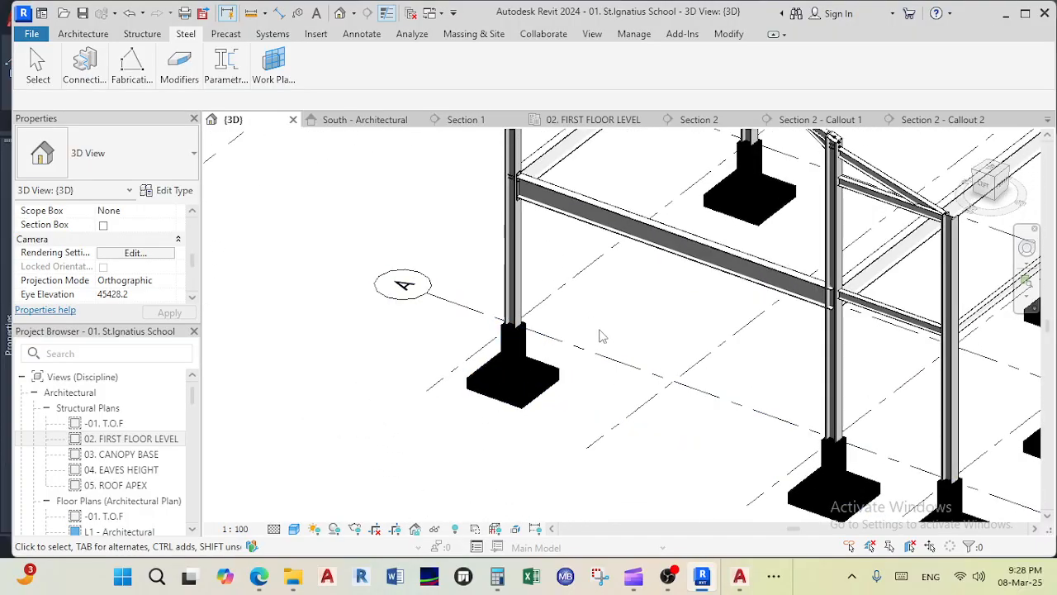
scroll(569, 318, "down", 1)
scroll(499, 288, "up", 4)
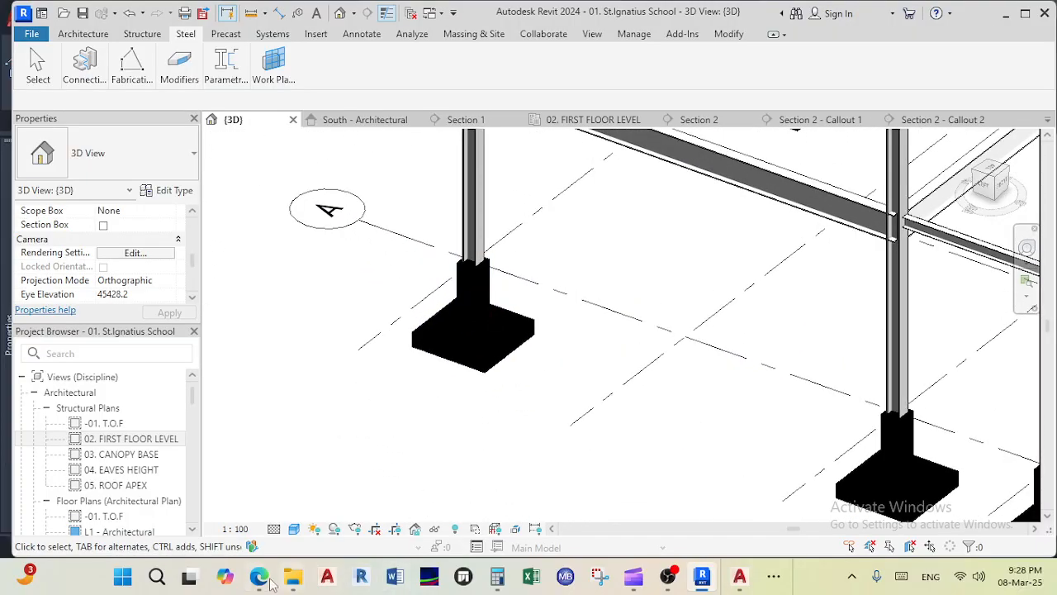
Step: Dismiss the meeting time-limit notice in Microsoft Teams and switch back to Revit
mouse_move(258, 577)
left_click(260, 495)
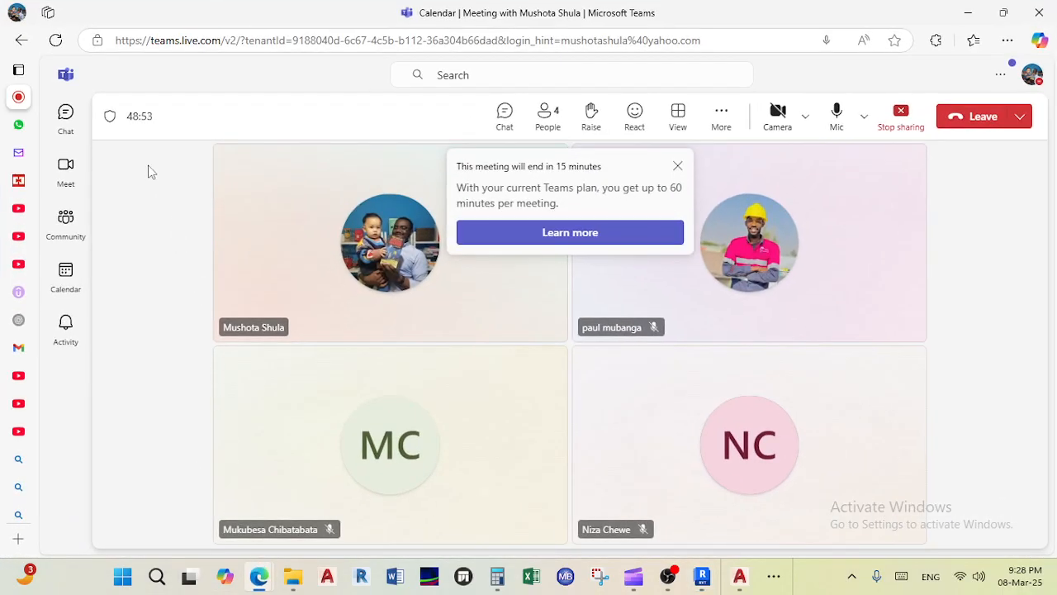
left_click(677, 167)
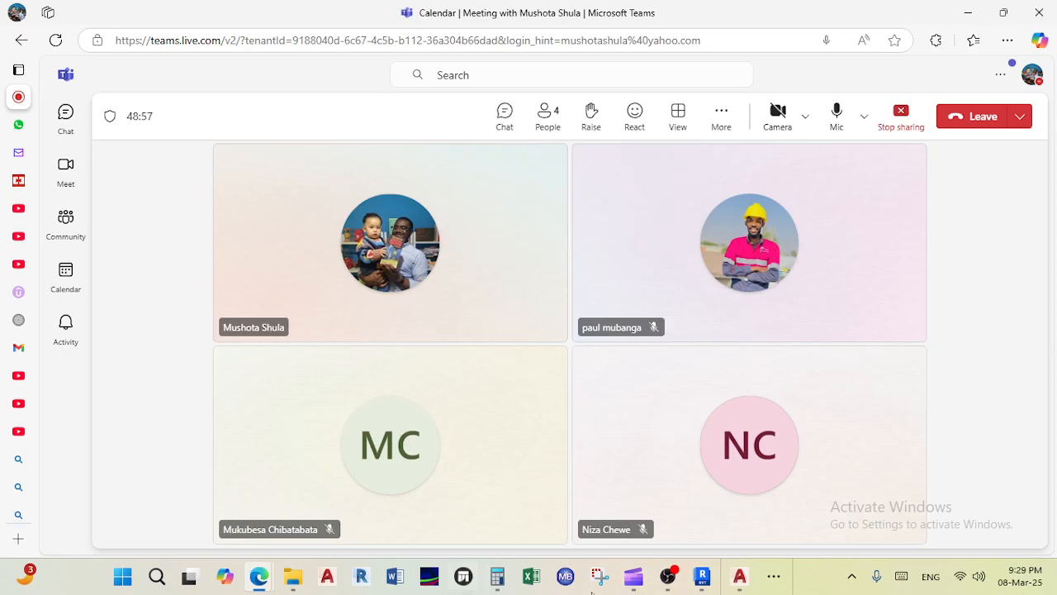
left_click(701, 576)
Step: Change the 3D view's visual style to Hidden Line so the column base is shown unshaded, after trying Wireframe
scroll(520, 306, "up", 4)
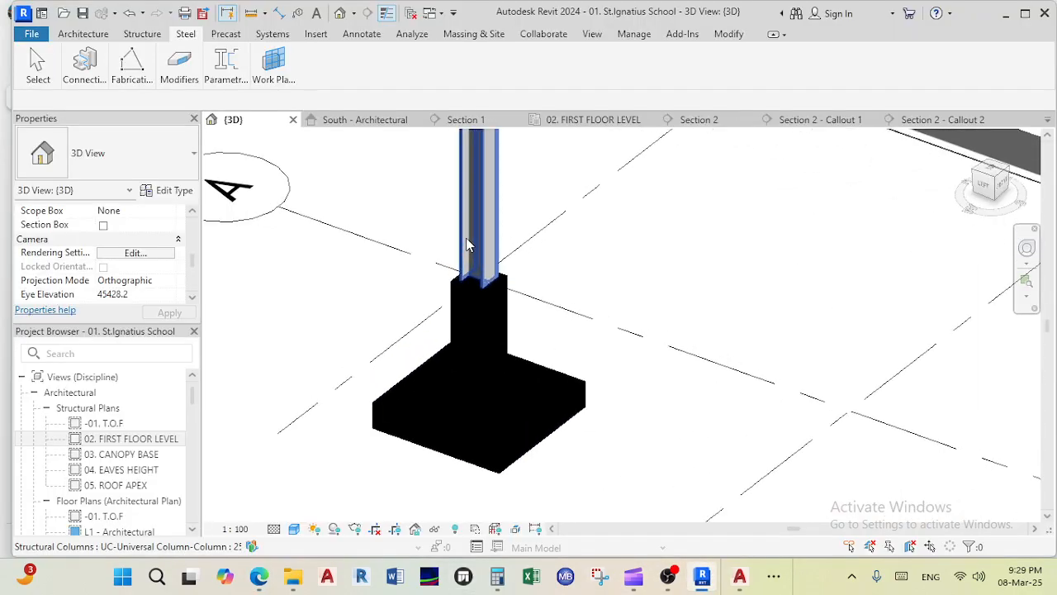
scroll(520, 310, "up", 3)
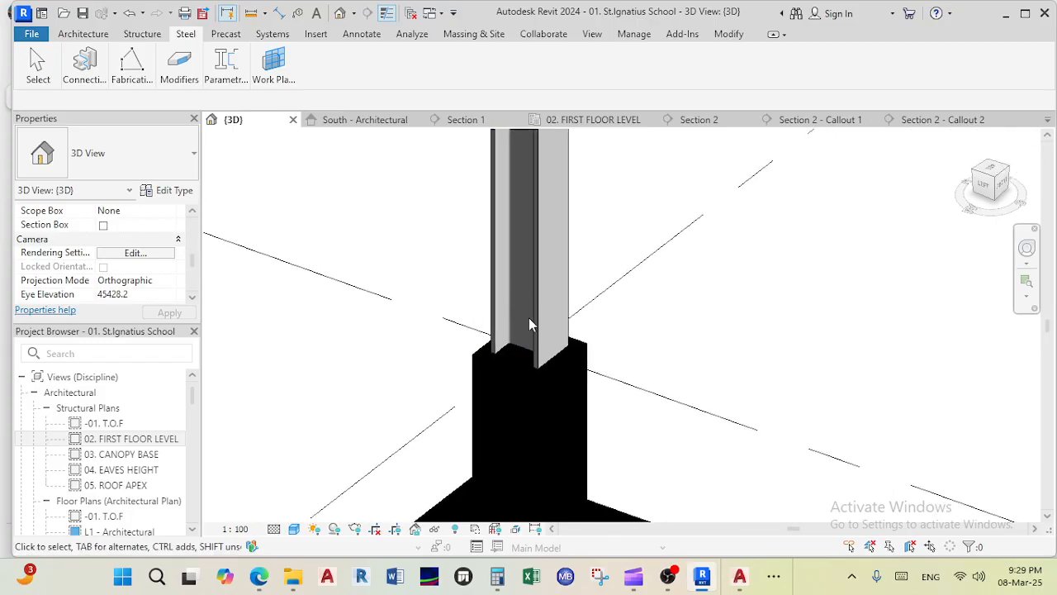
left_click(274, 529)
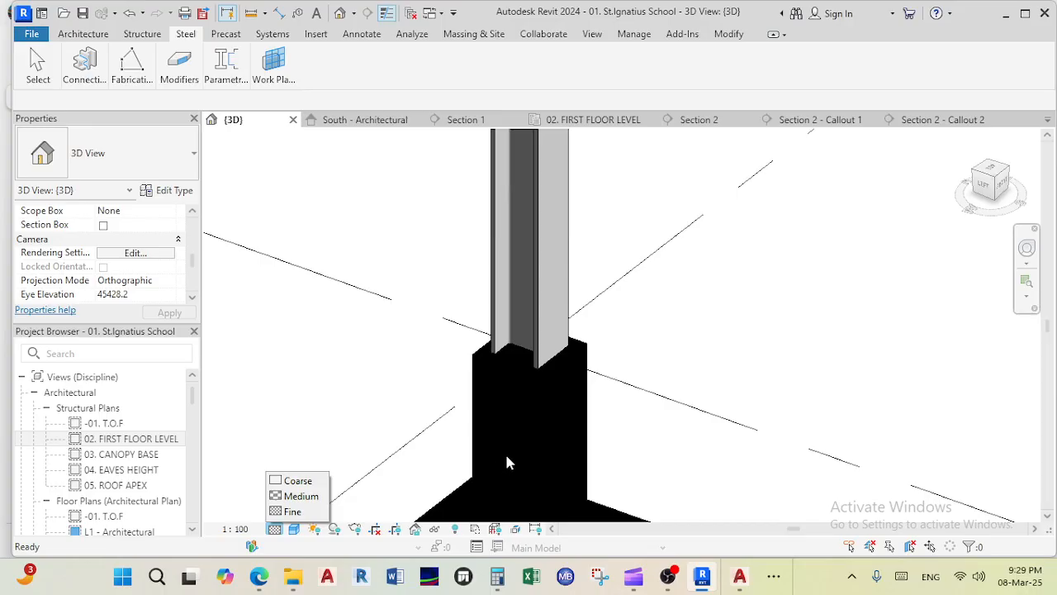
left_click(294, 530)
left_click(319, 451)
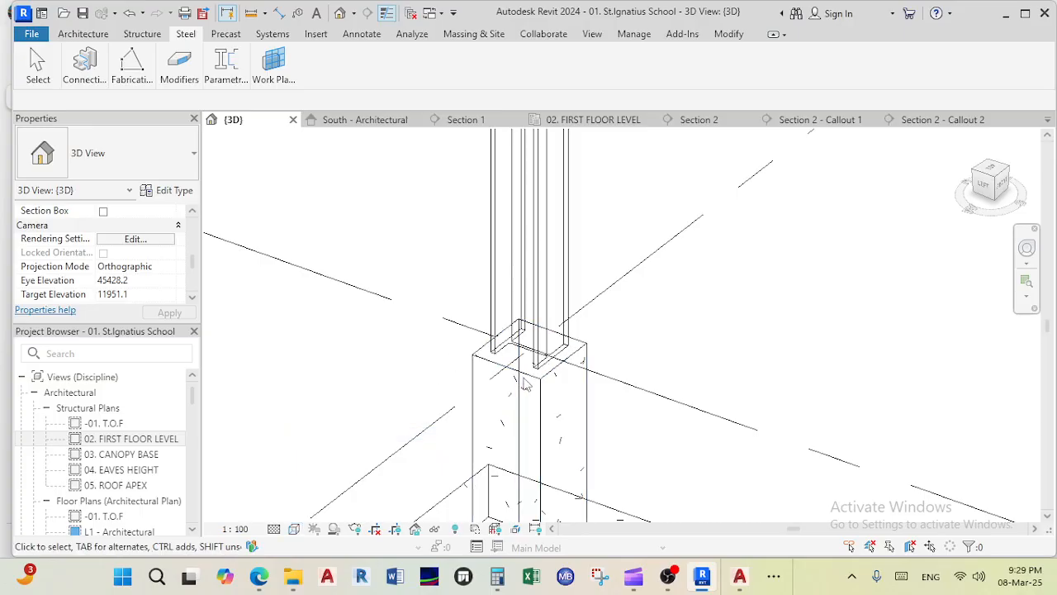
left_click(294, 529)
left_click(324, 451)
scroll(433, 299, "down", 5)
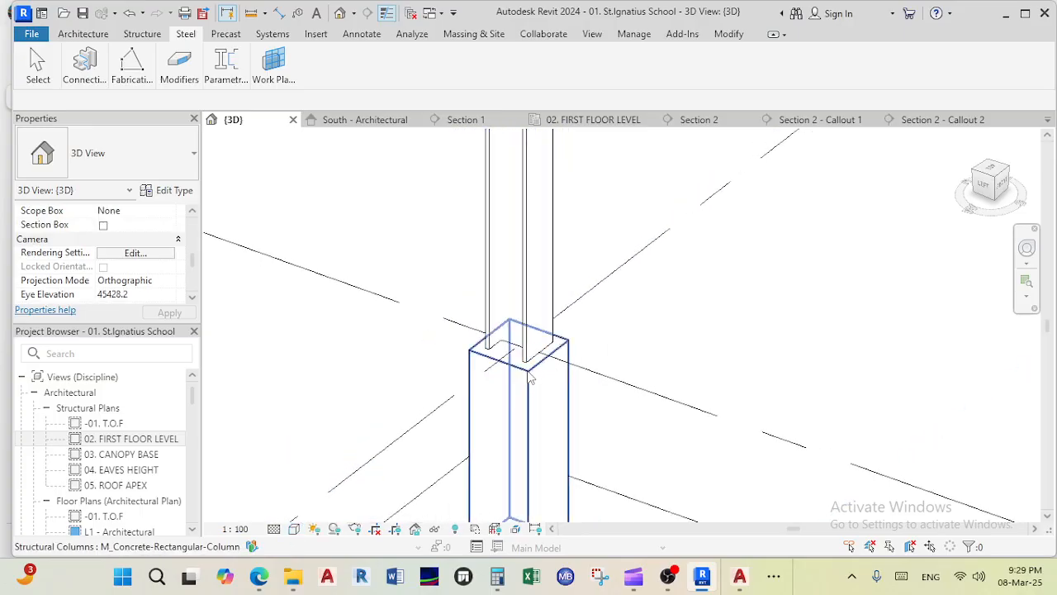
Step: Create a structural connection between the 254x254x132UC steel column and the concrete column beneath it
scroll(434, 299, "up", 2)
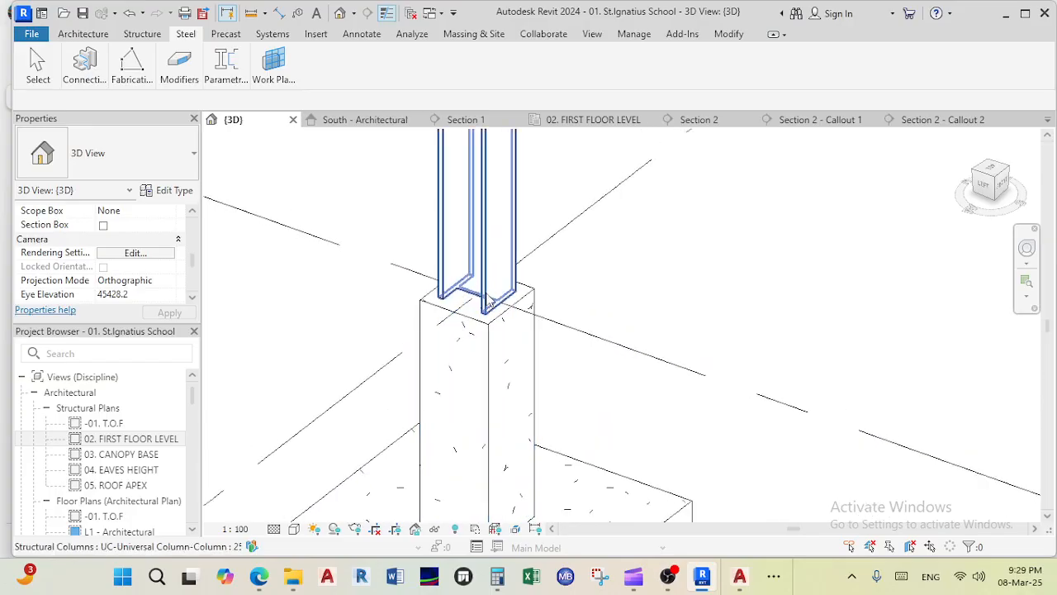
left_click(484, 284)
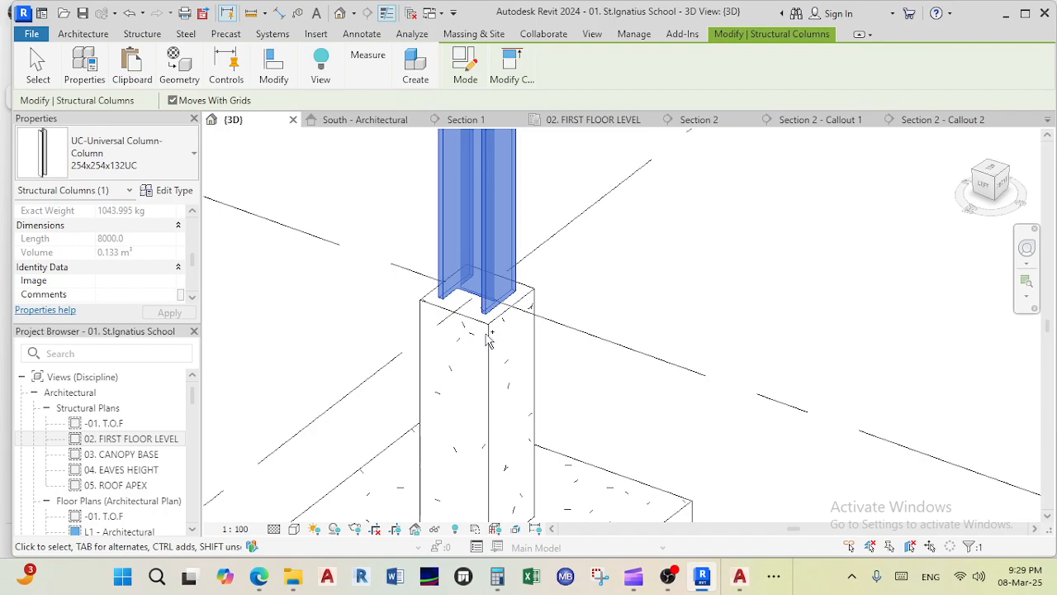
left_click(421, 305, "ctrl")
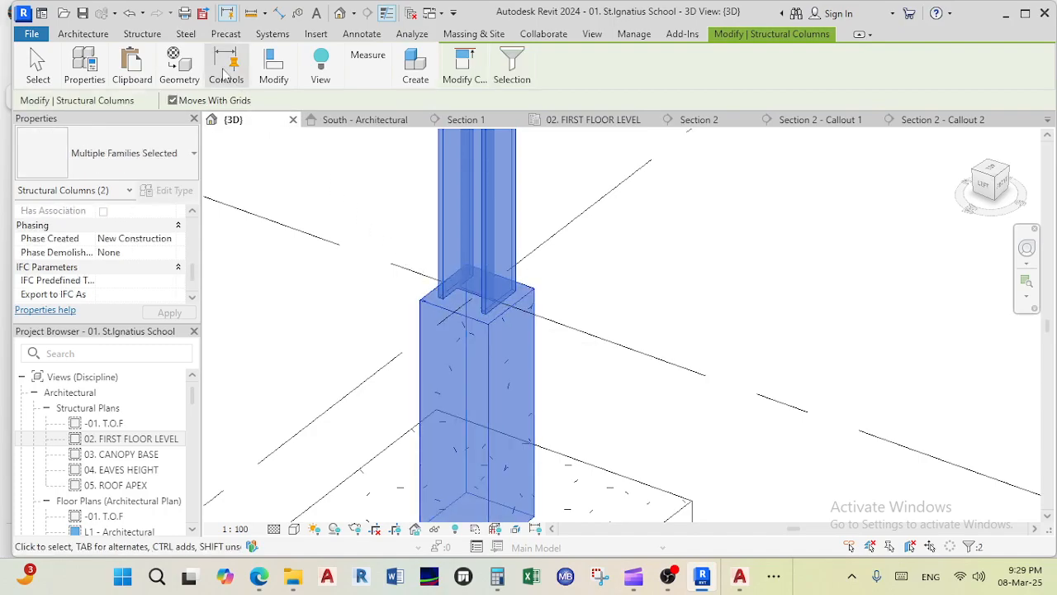
left_click(186, 34)
left_click(84, 70)
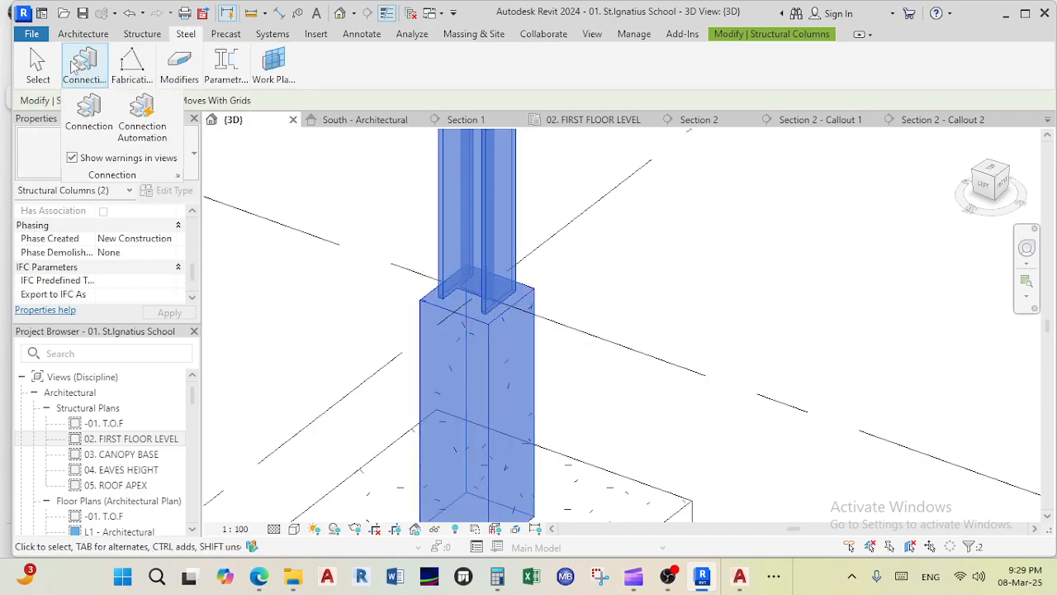
left_click(75, 114)
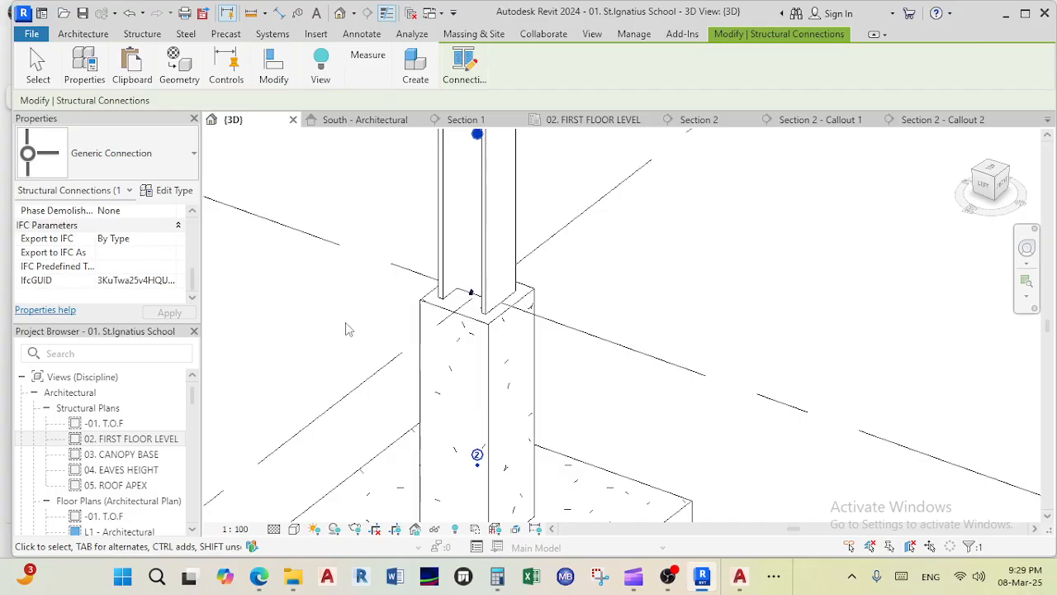
Step: Change the new connection's type from Generic Connection to Base plate and view the plate up close
left_click(102, 148)
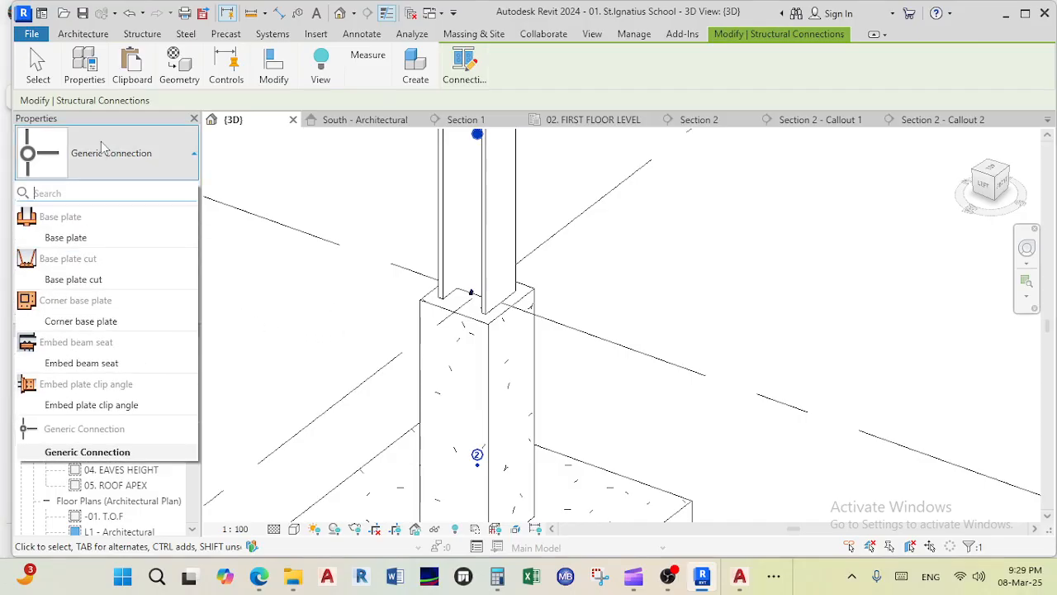
left_click(89, 237)
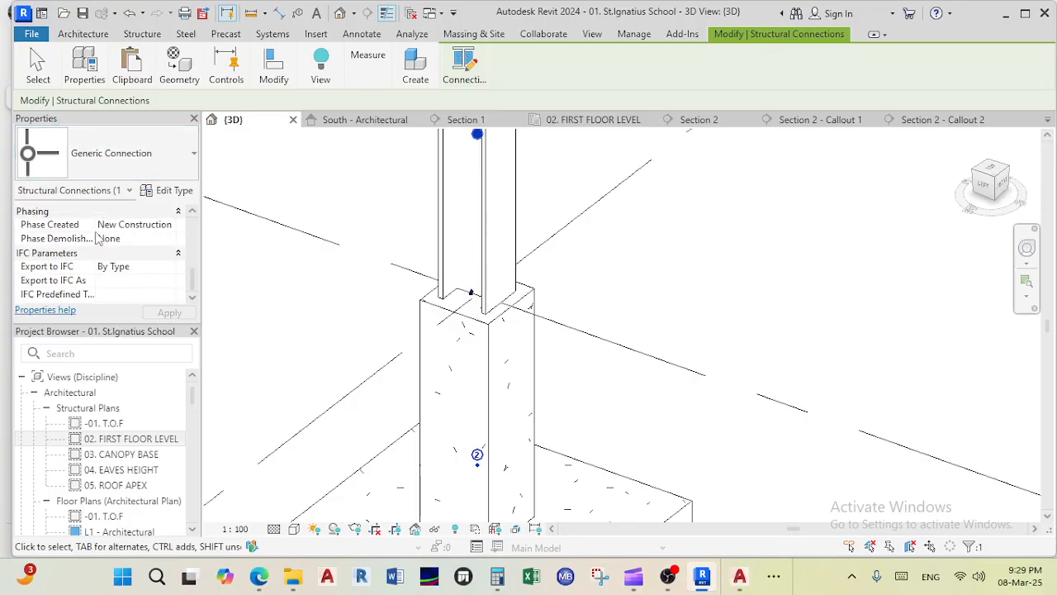
scroll(690, 307, "up", 4)
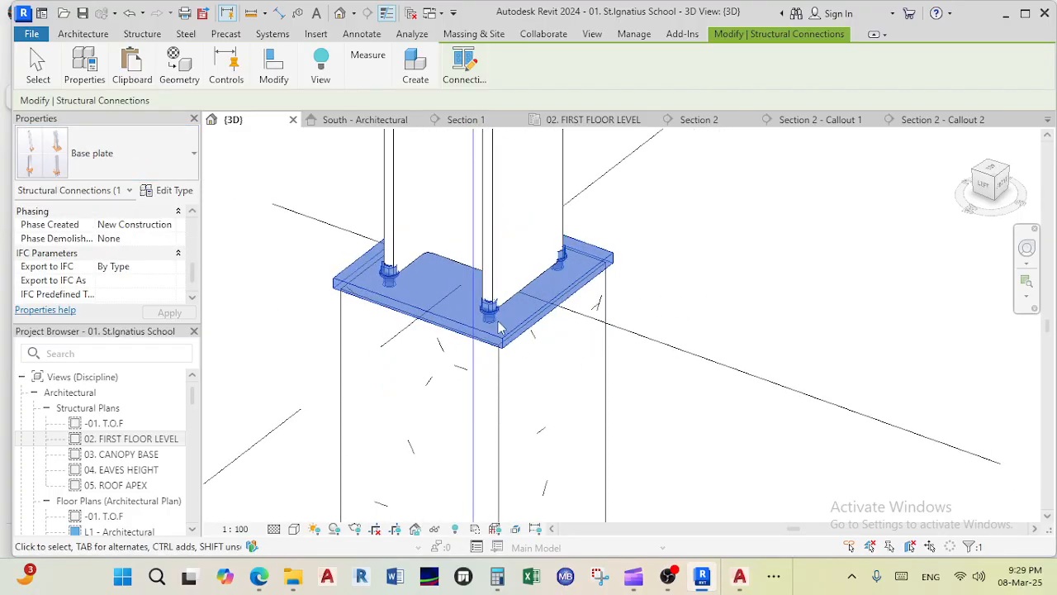
Step: Open the Base plate connection type's parameters for editing and preview the column base in 3D View 1
right_click(486, 336)
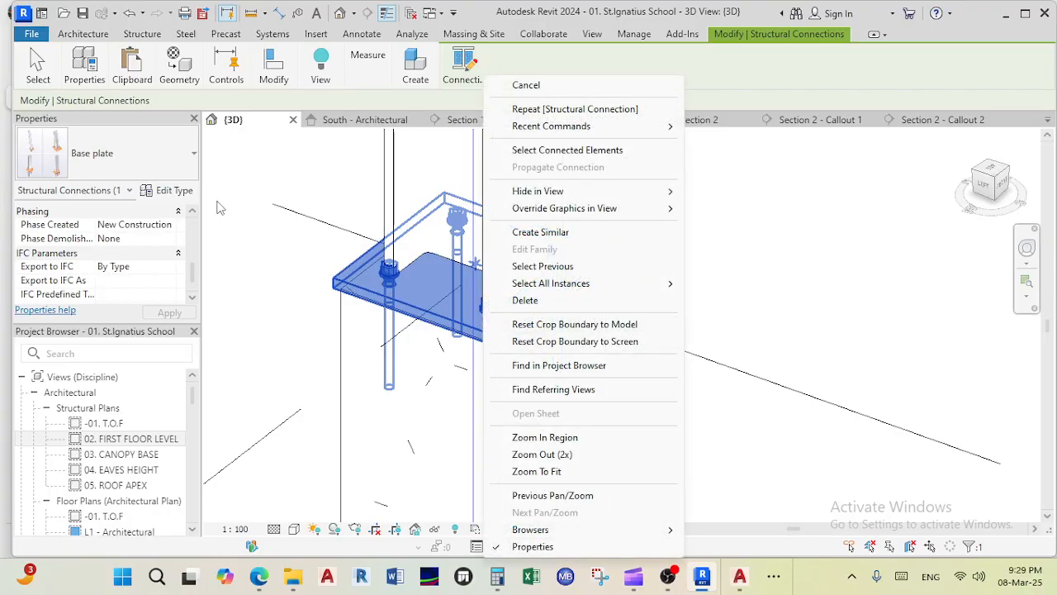
left_click(185, 192)
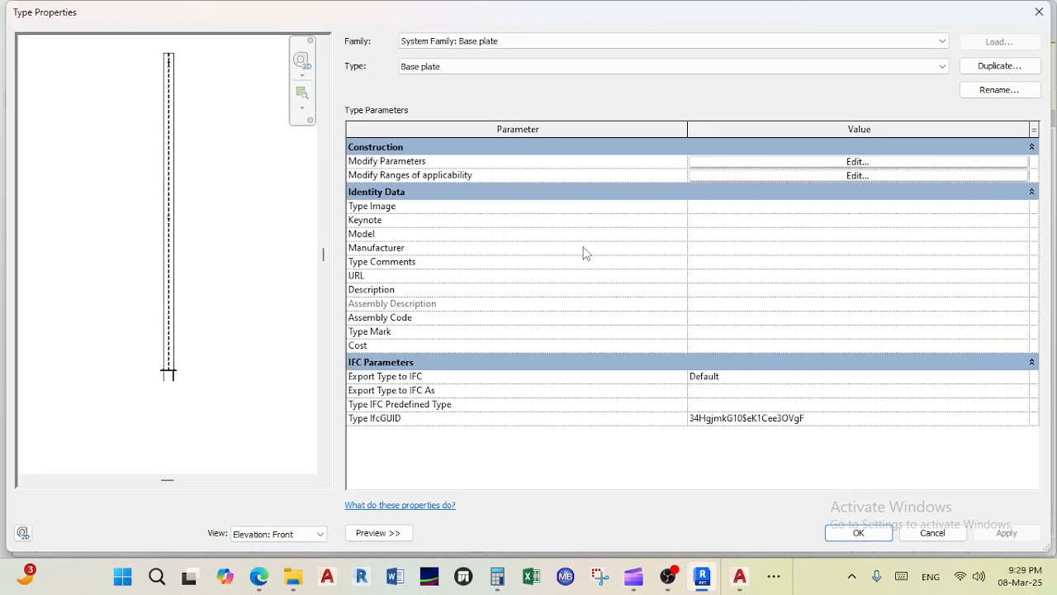
left_click(875, 176)
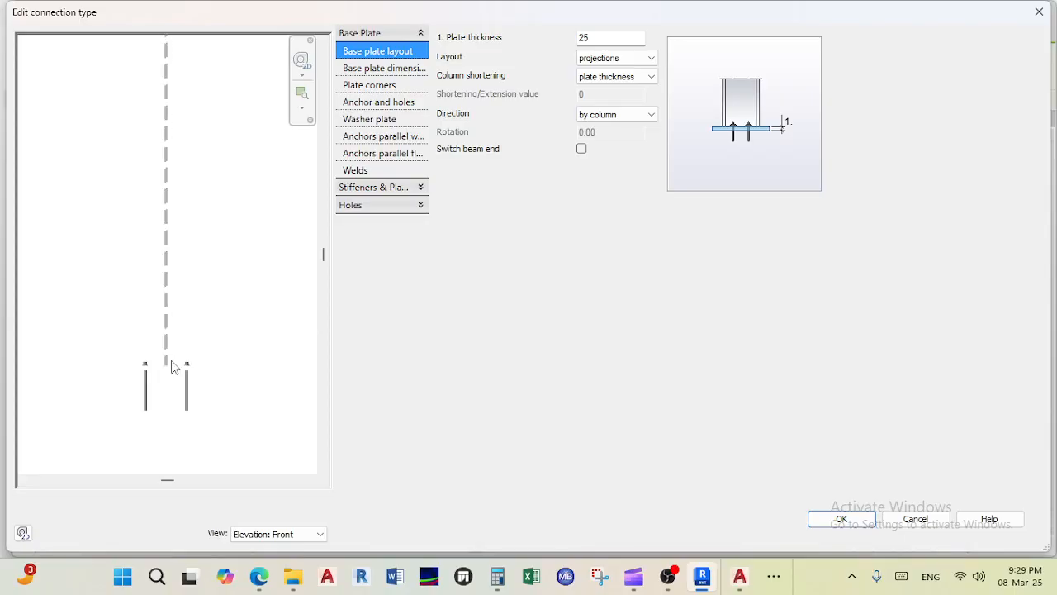
left_click(297, 534)
left_click(272, 474)
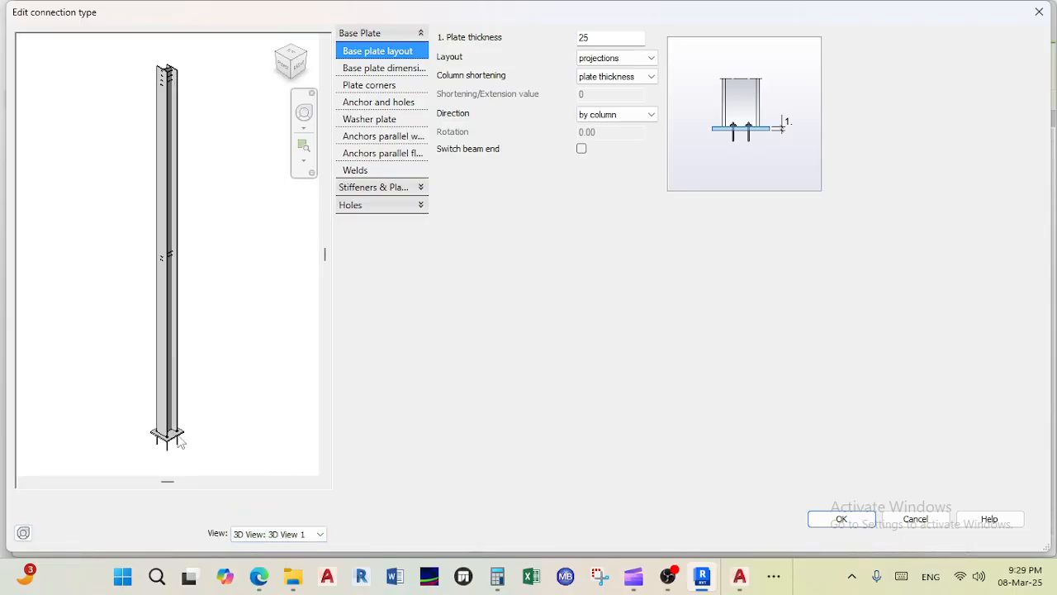
scroll(179, 442, "up", 10)
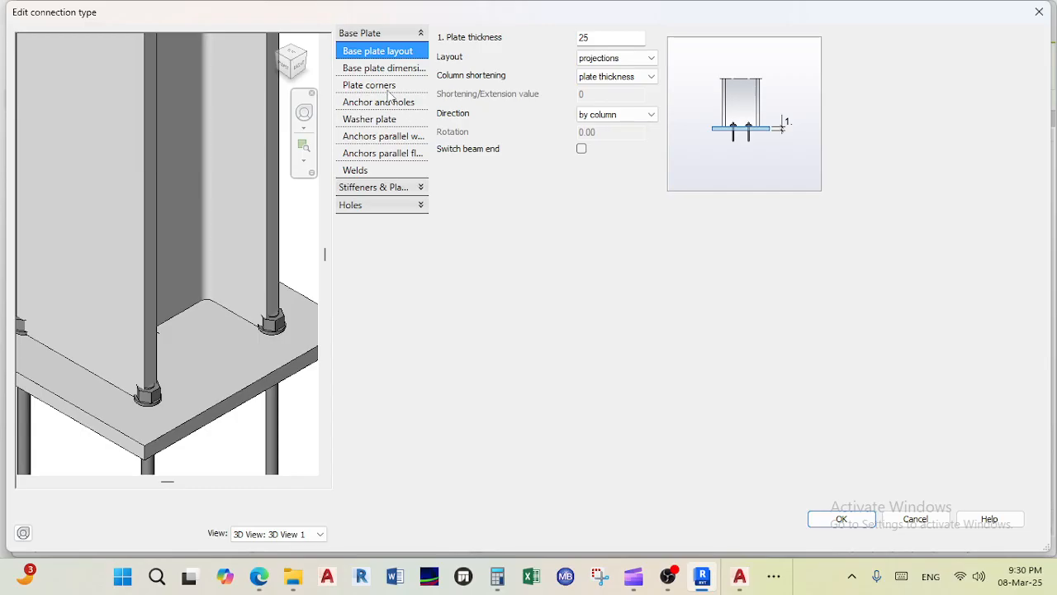
Step: Check the anchor spacing parallel to the web and flange, and bring up the anchor and hole settings
left_click(368, 144)
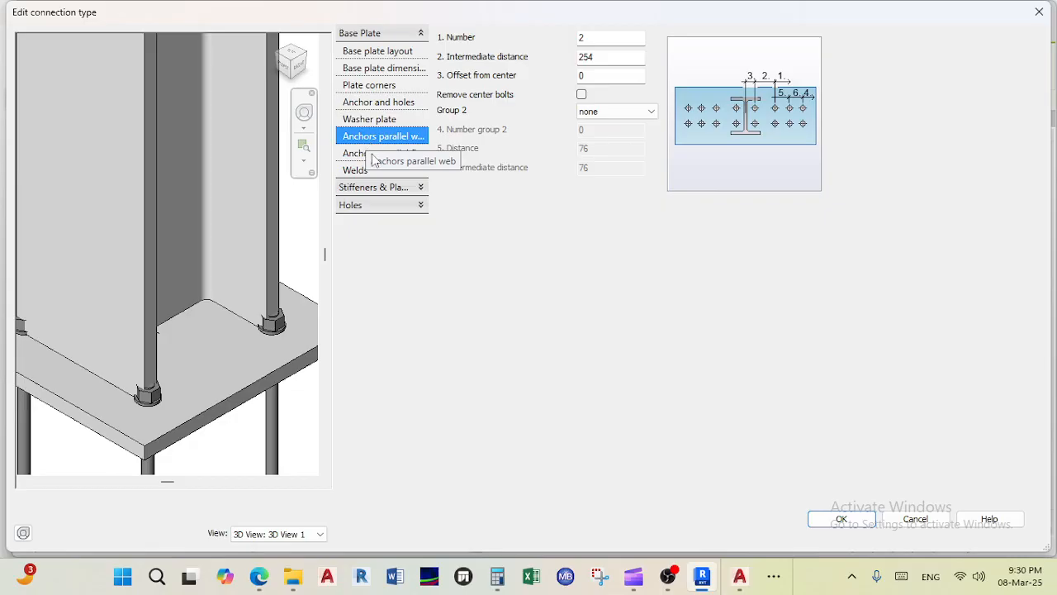
left_click(374, 156)
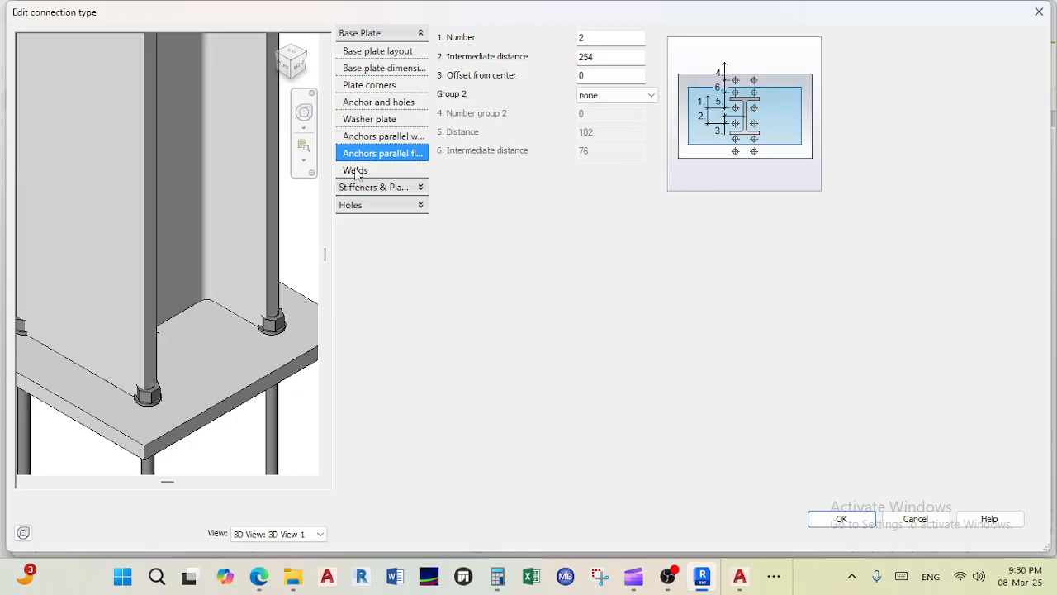
left_click(385, 105)
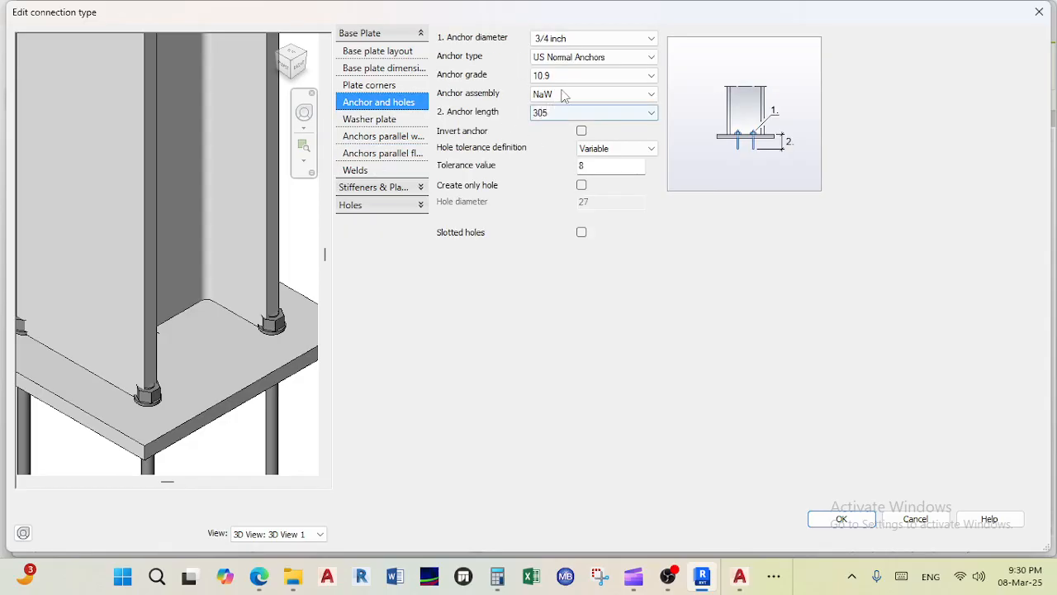
Step: Try the Fischer FAZ and Fischer FHB II-A S anchor types for the base plate
left_click(618, 58)
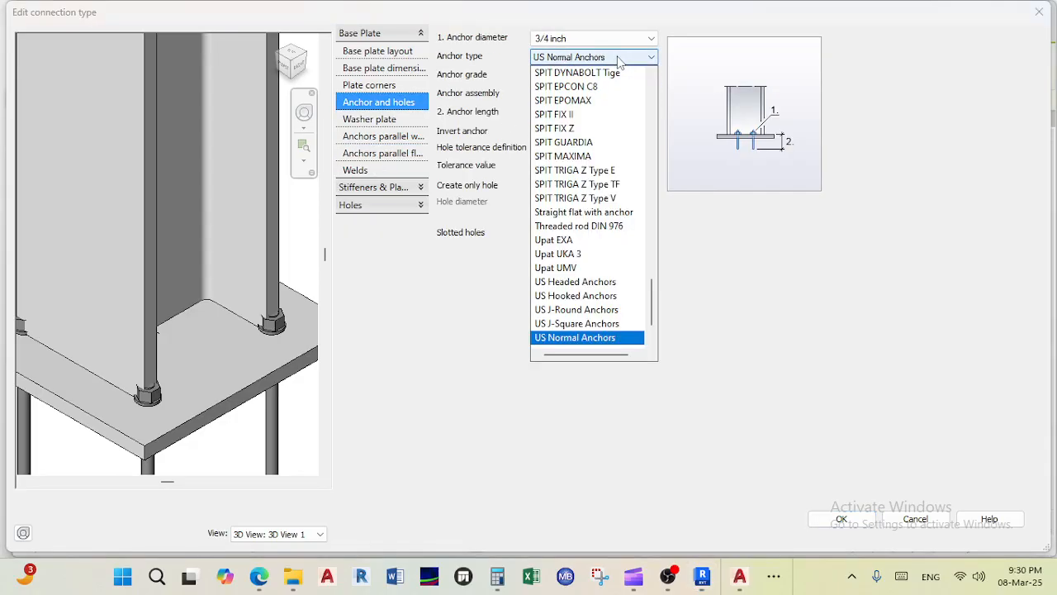
scroll(588, 156, "down", 2)
scroll(588, 157, "up", 7)
scroll(588, 156, "up", 5)
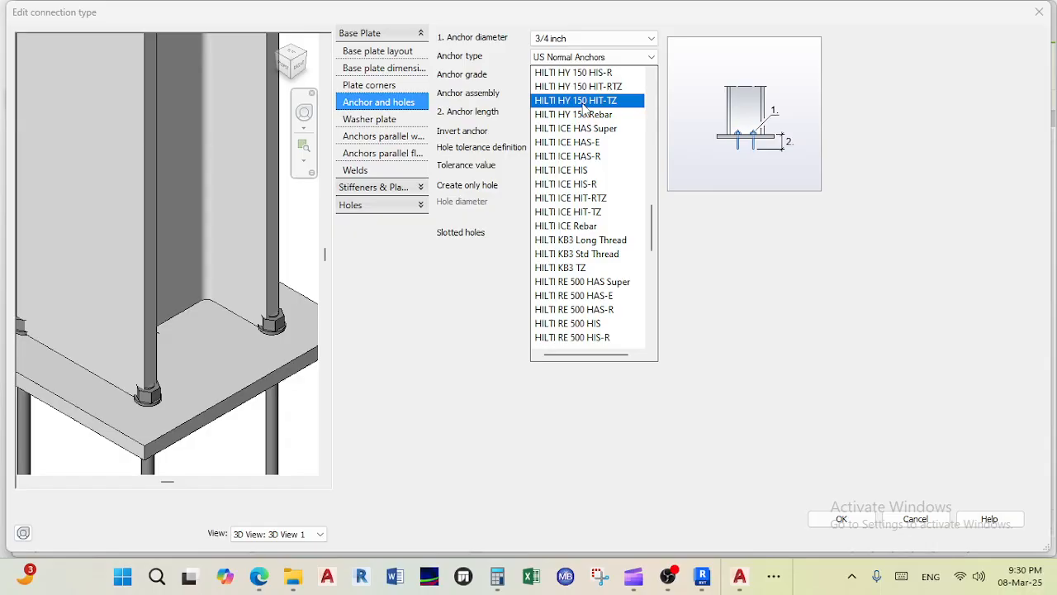
scroll(585, 116, "up", 15)
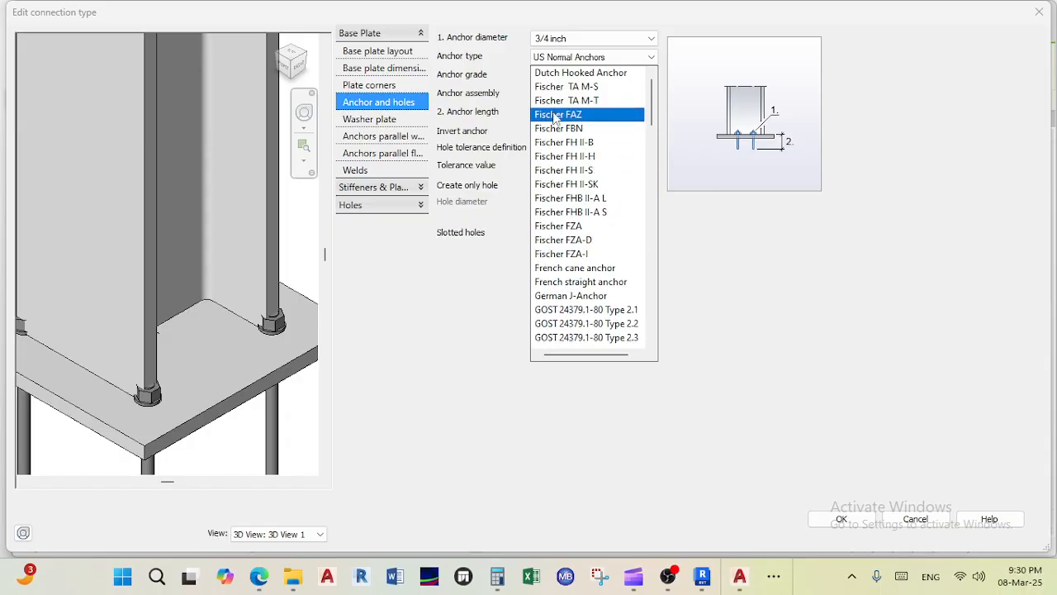
left_click(556, 115)
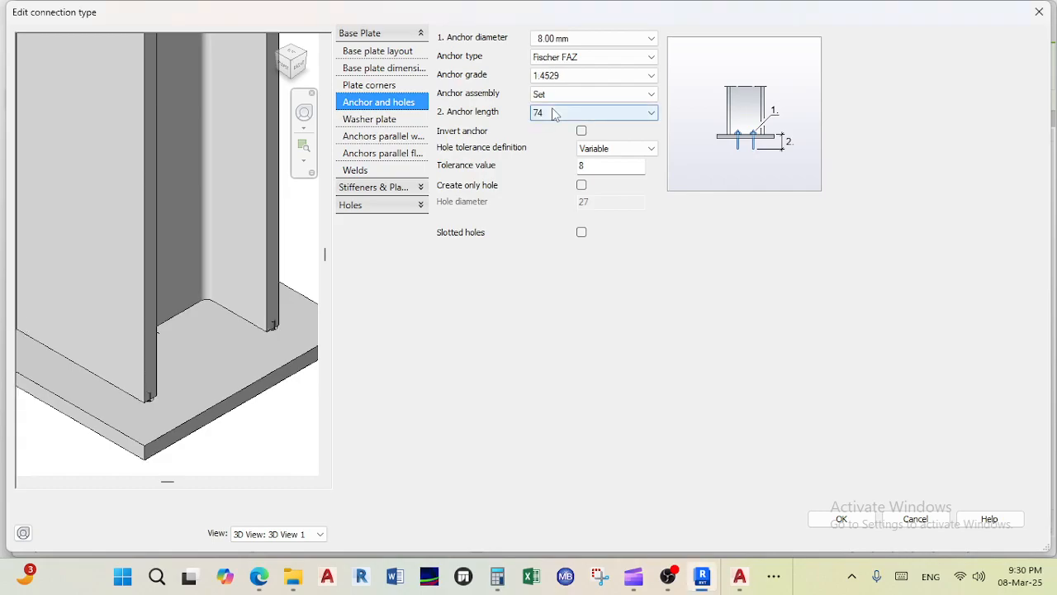
left_click(586, 57)
left_click(567, 216)
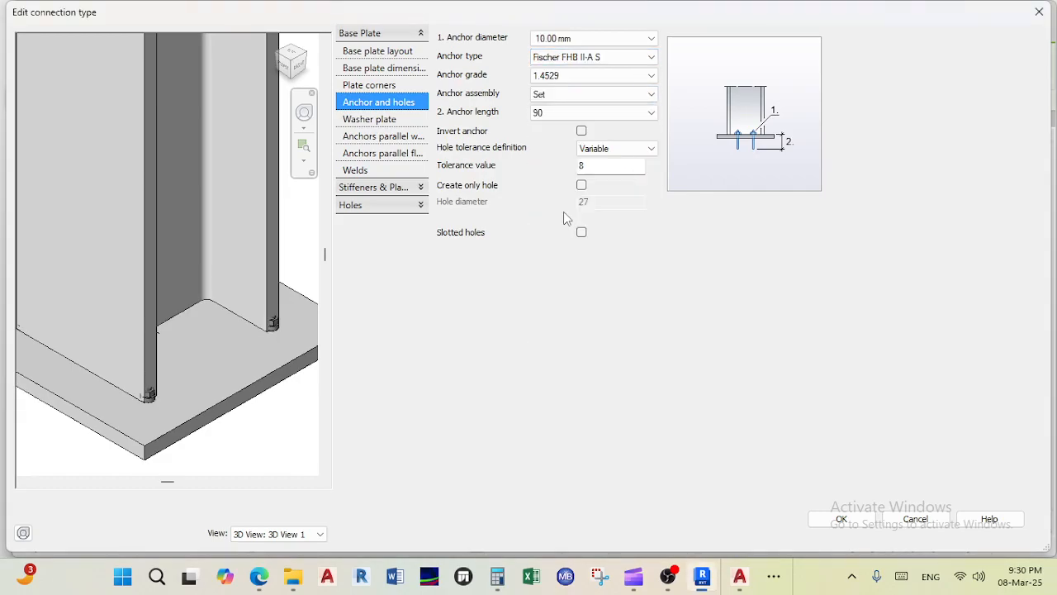
Step: Set the base plate's anchor type to German J-Anchor and inspect the anchors in the preview
left_click(588, 57)
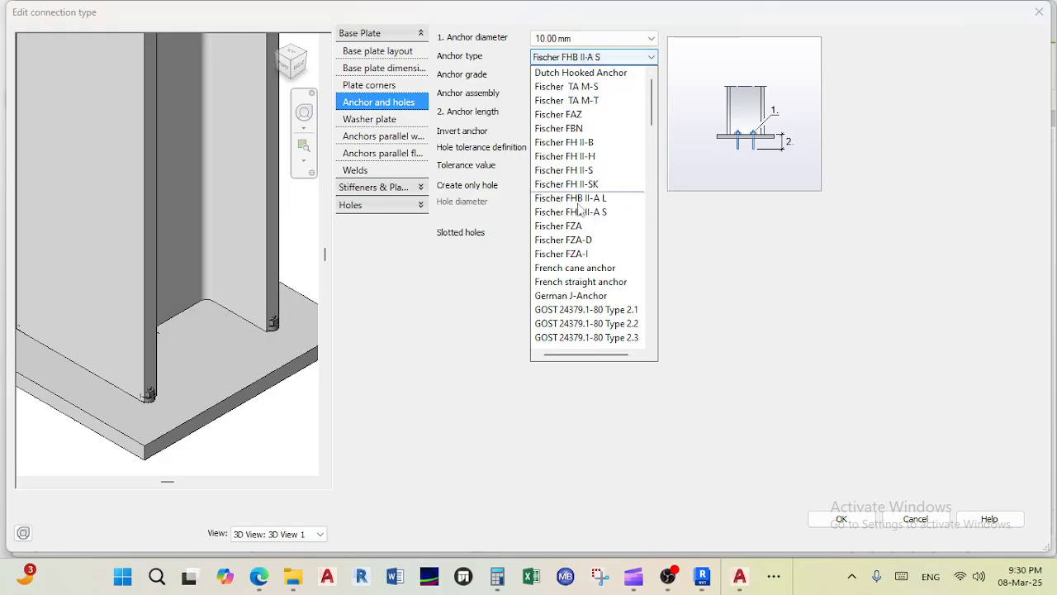
left_click(611, 297)
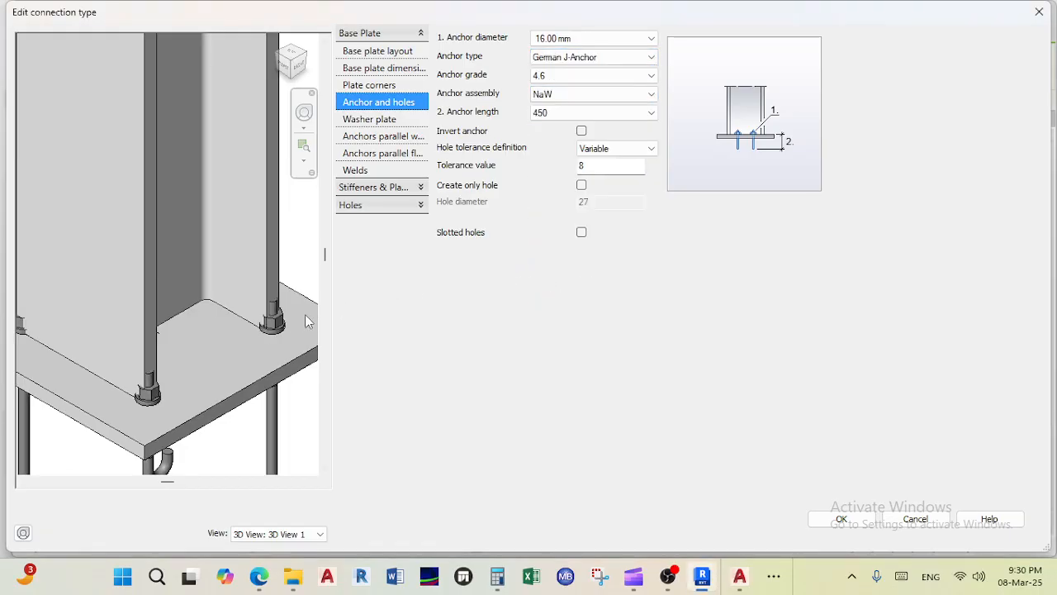
scroll(263, 295, "down", 3)
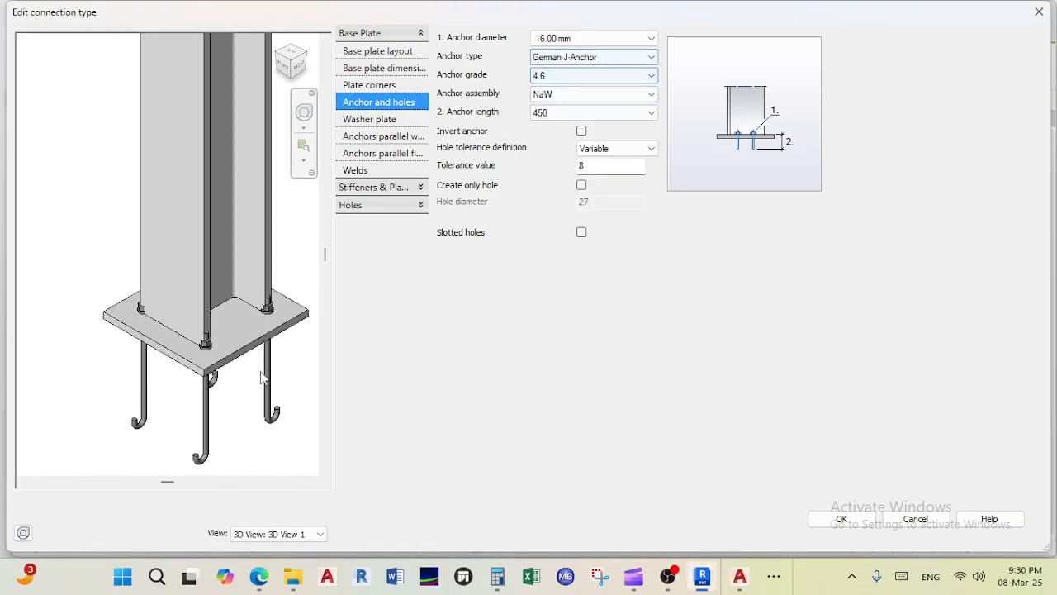
scroll(243, 339, "up", 2)
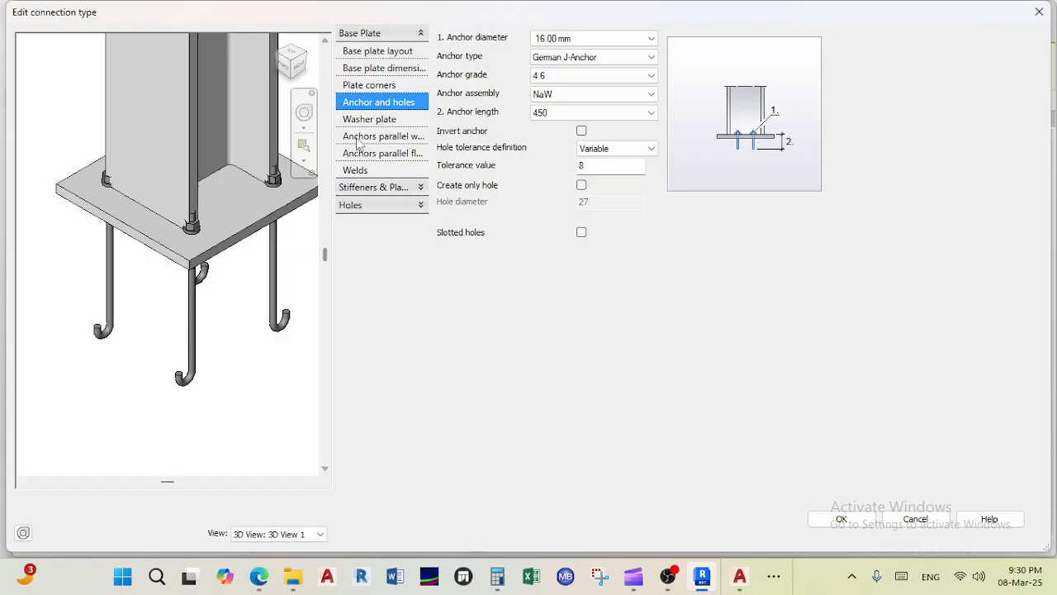
Step: Examine the base plate in the front elevation preview and review its plate corner, dimension, layout and anchor spacing settings
left_click(272, 535)
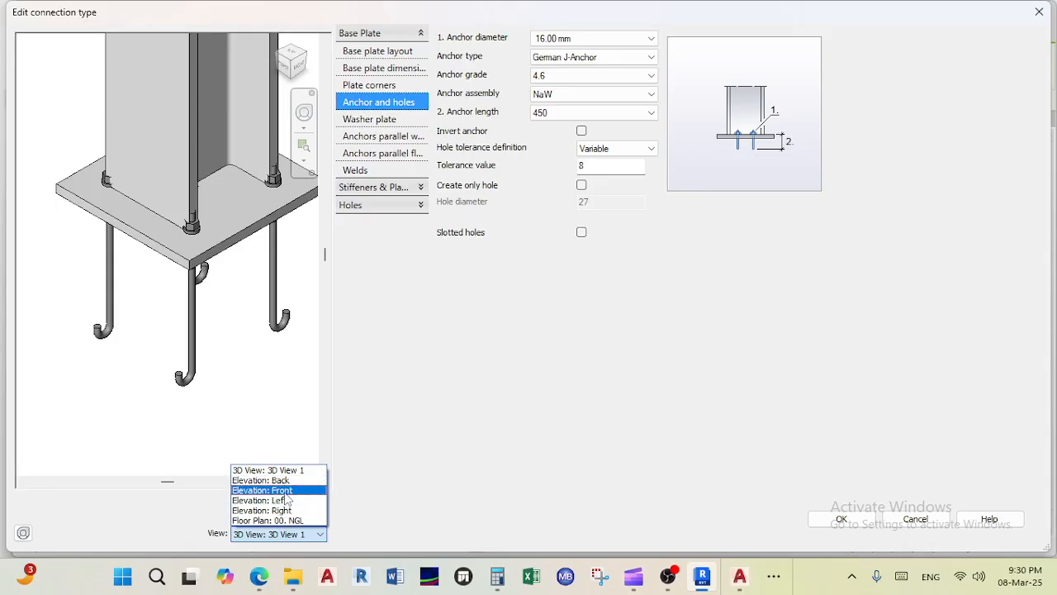
left_click(286, 491)
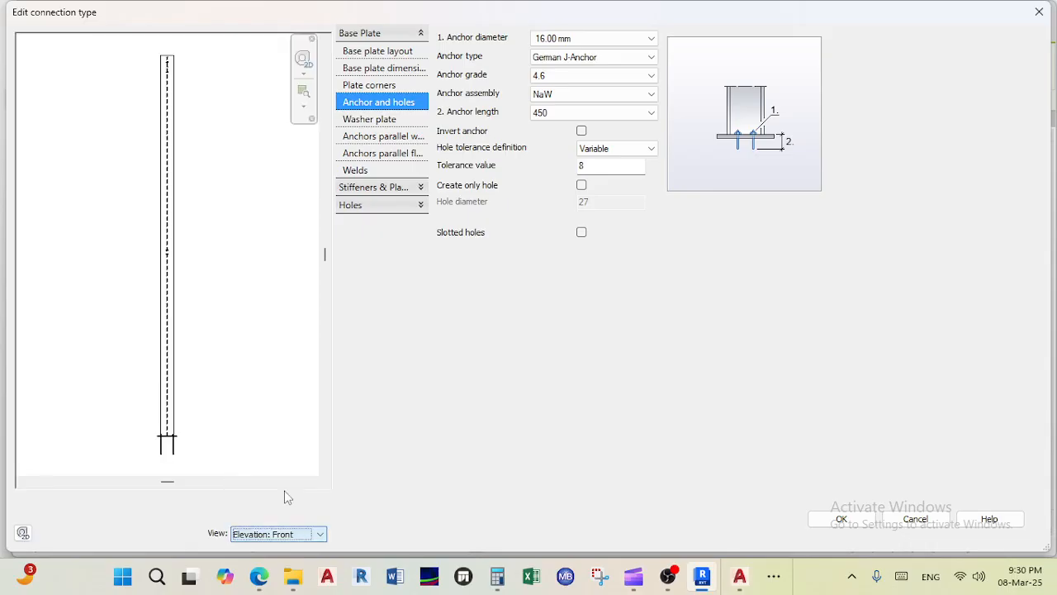
scroll(187, 452, "up", 5)
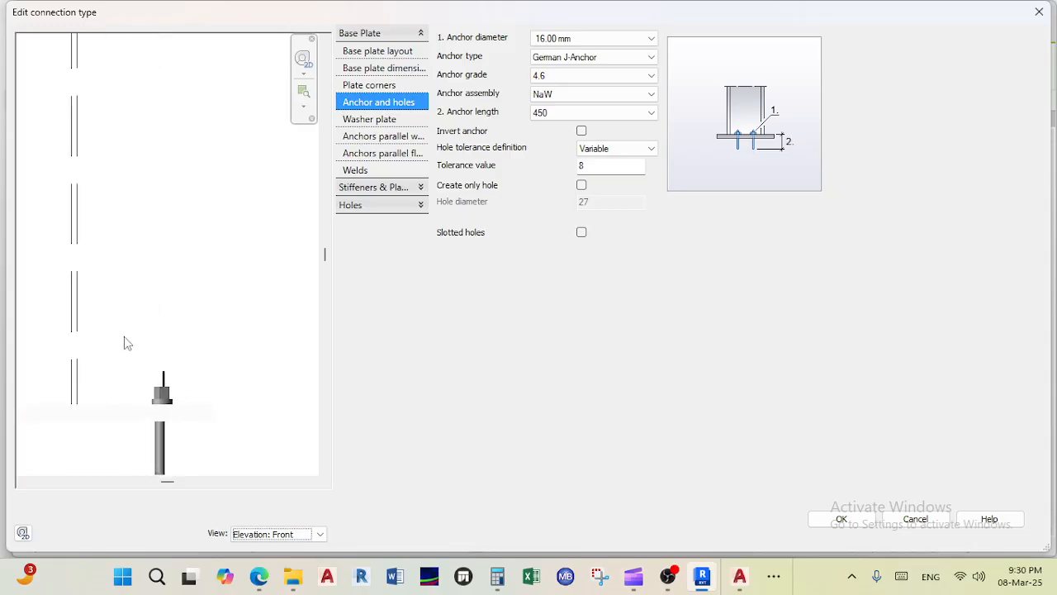
scroll(216, 329, "up", 2)
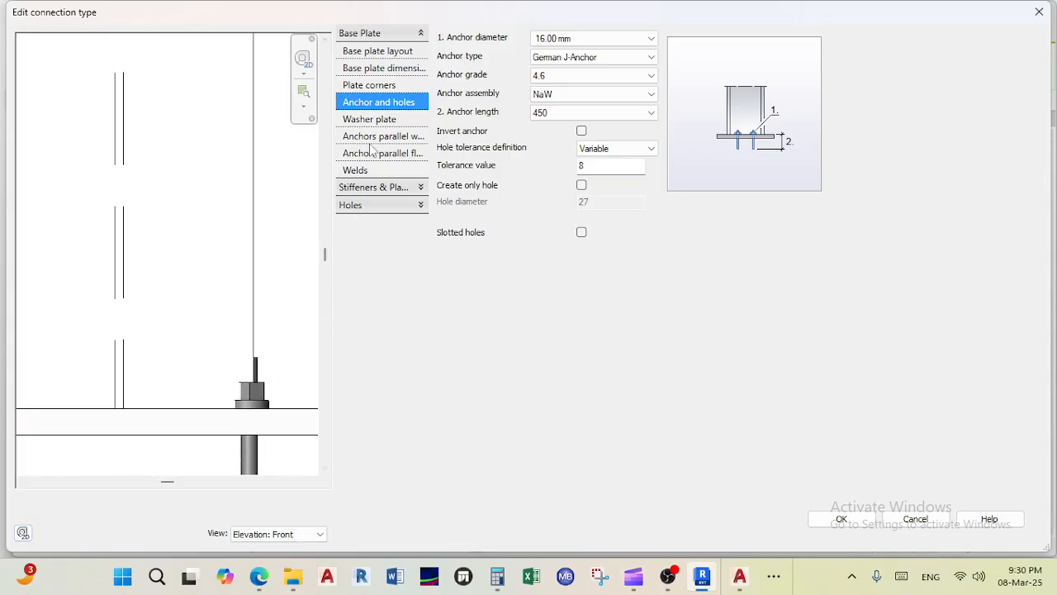
left_click(384, 87)
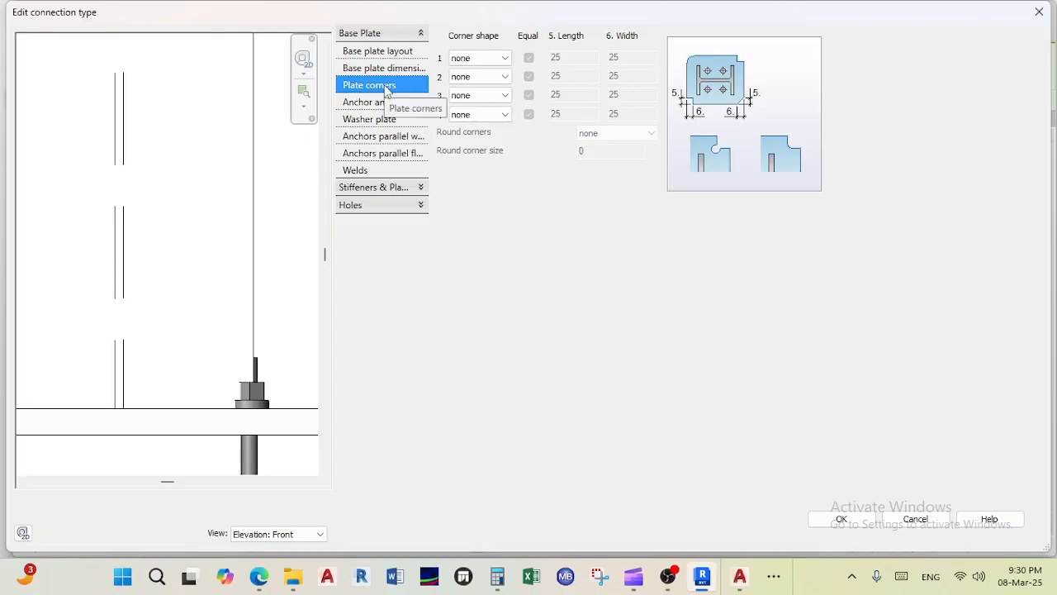
left_click(391, 73)
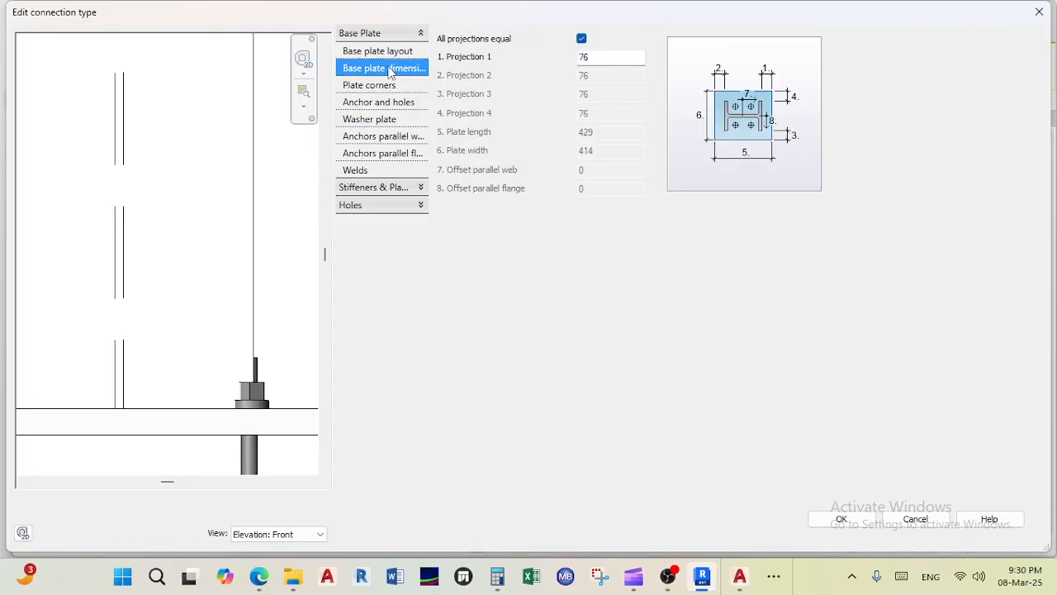
left_click(380, 52)
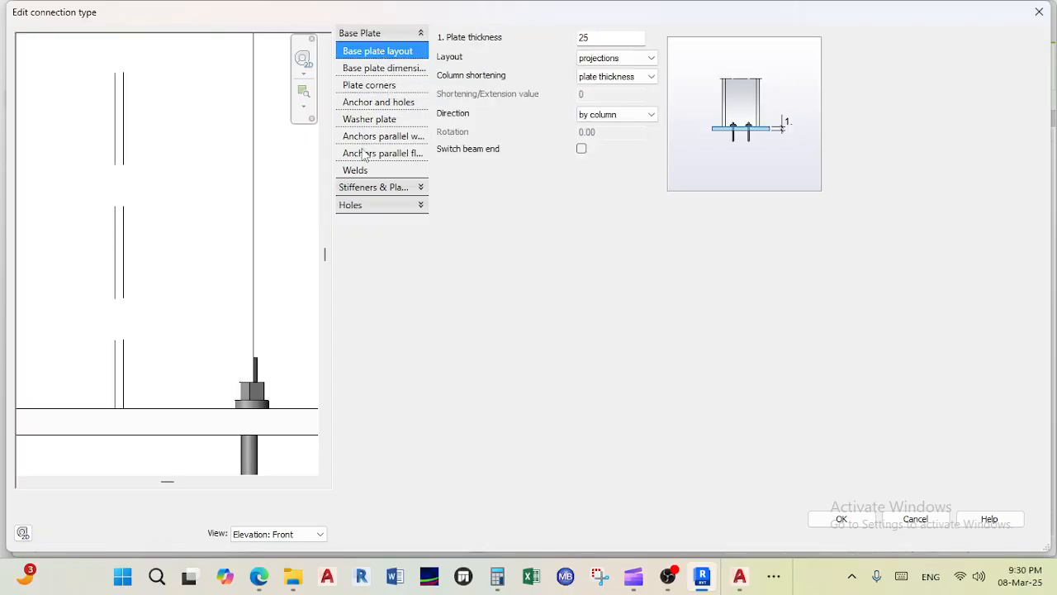
left_click(369, 139)
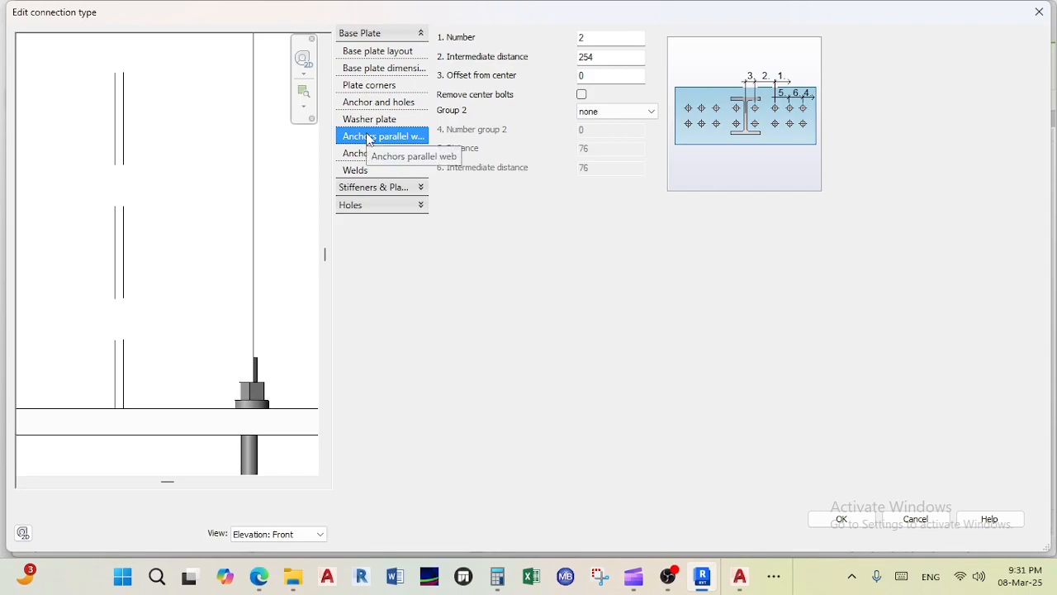
left_click(372, 153)
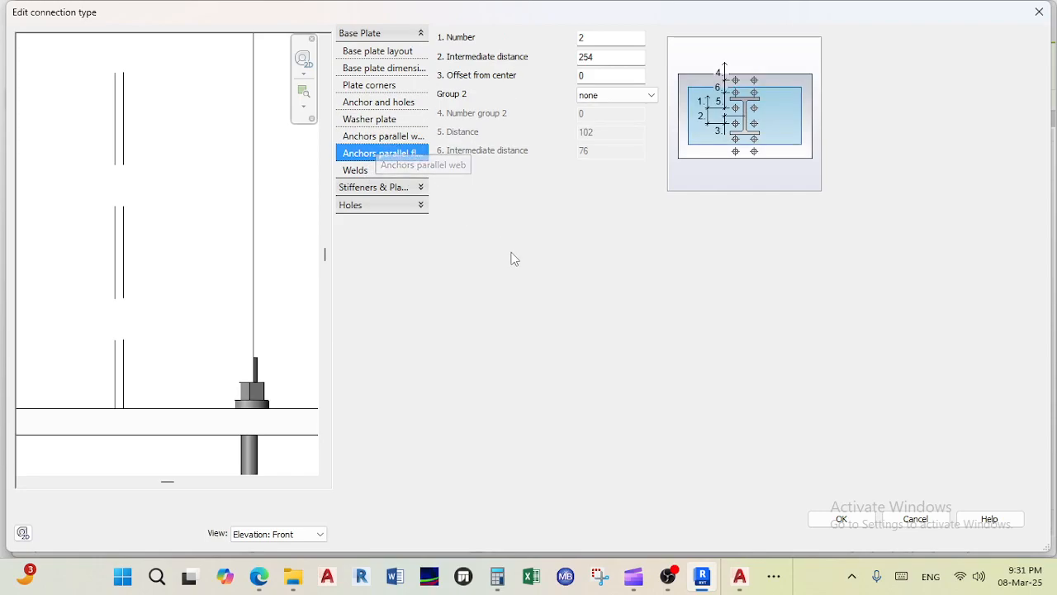
Step: Confirm the edited connection parameters and apply them to the Base plate type in the model
left_click(851, 522)
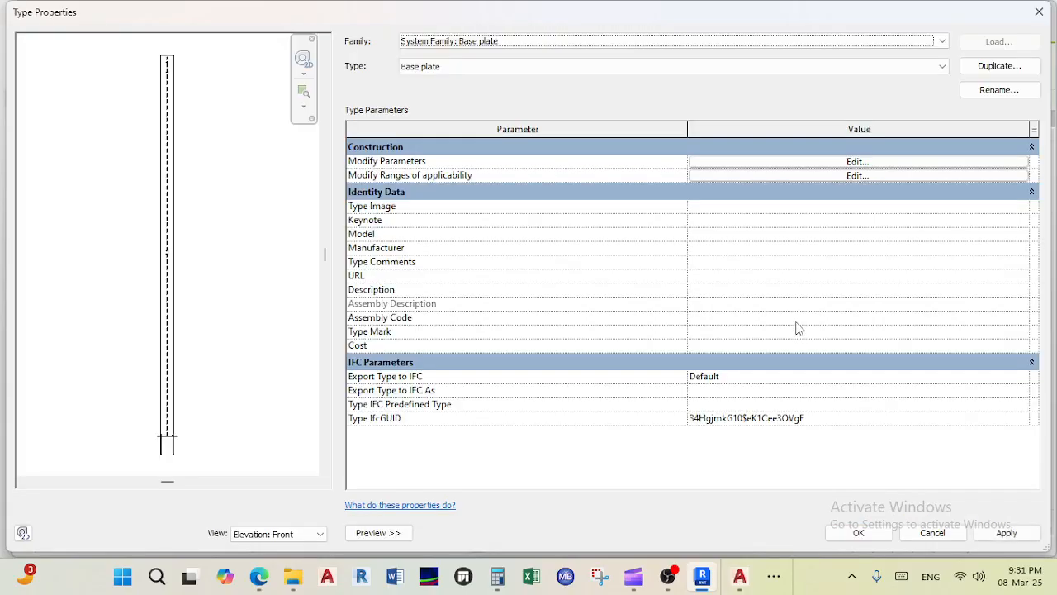
left_click(1009, 535)
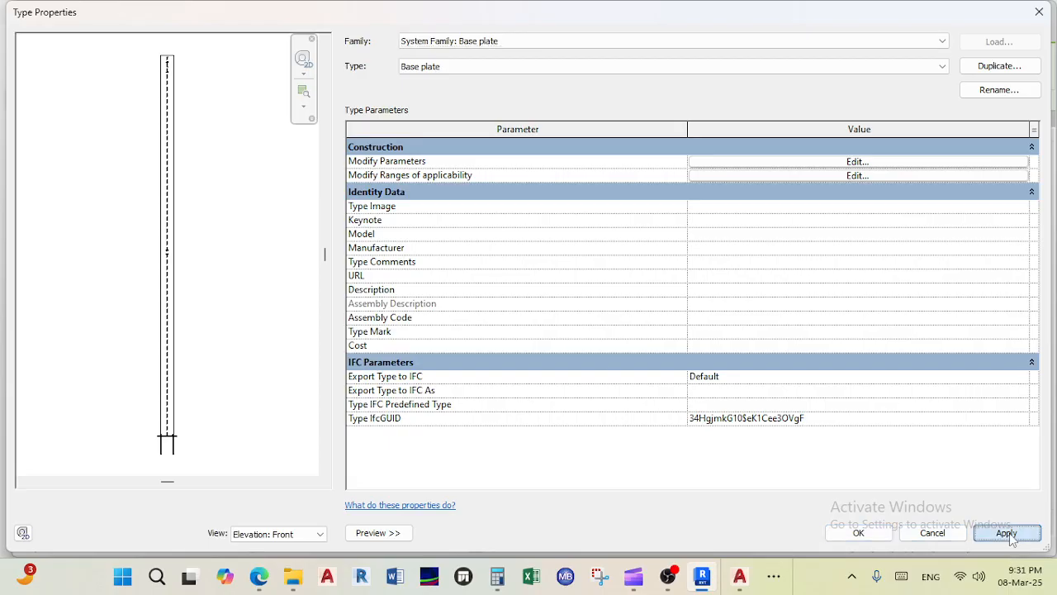
left_click(859, 533)
scroll(598, 373, "down", 2)
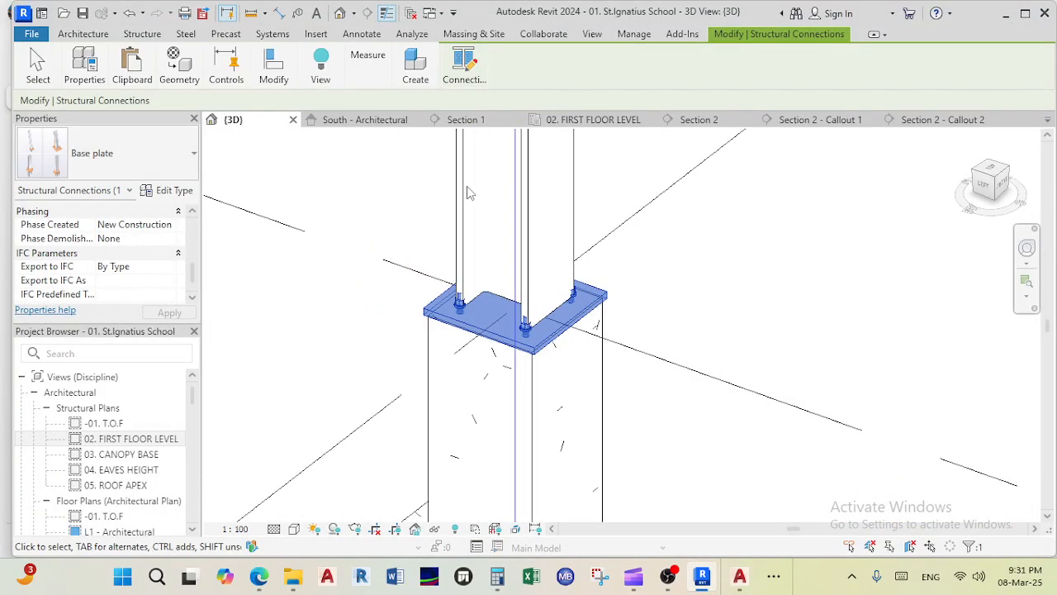
Step: Create a callout in Section 2 around the base plate joint between the steel column and concrete column, and open the callout view
left_click(702, 122)
scroll(685, 153, "down", 3)
scroll(563, 339, "up", 4)
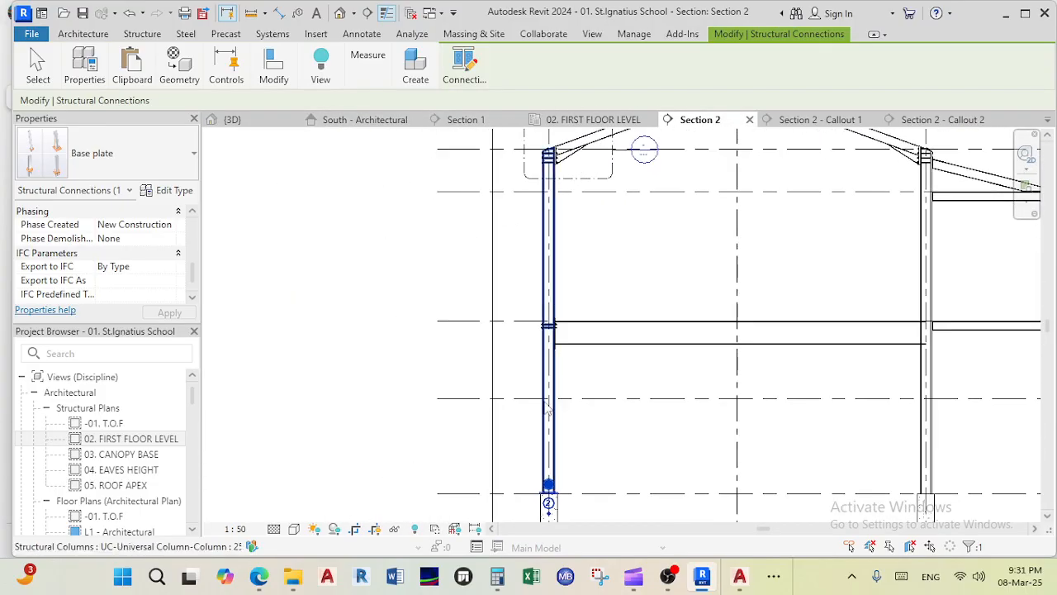
scroll(562, 338, "up", 5)
mouse_move(428, 56)
left_click(592, 34)
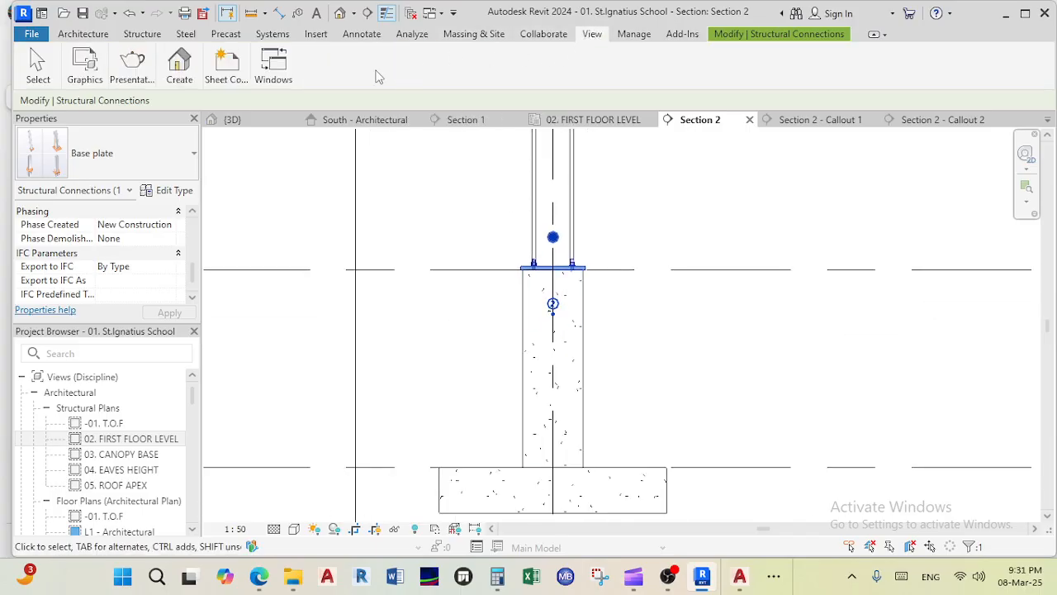
mouse_move(182, 69)
left_click(251, 116)
left_click(463, 195)
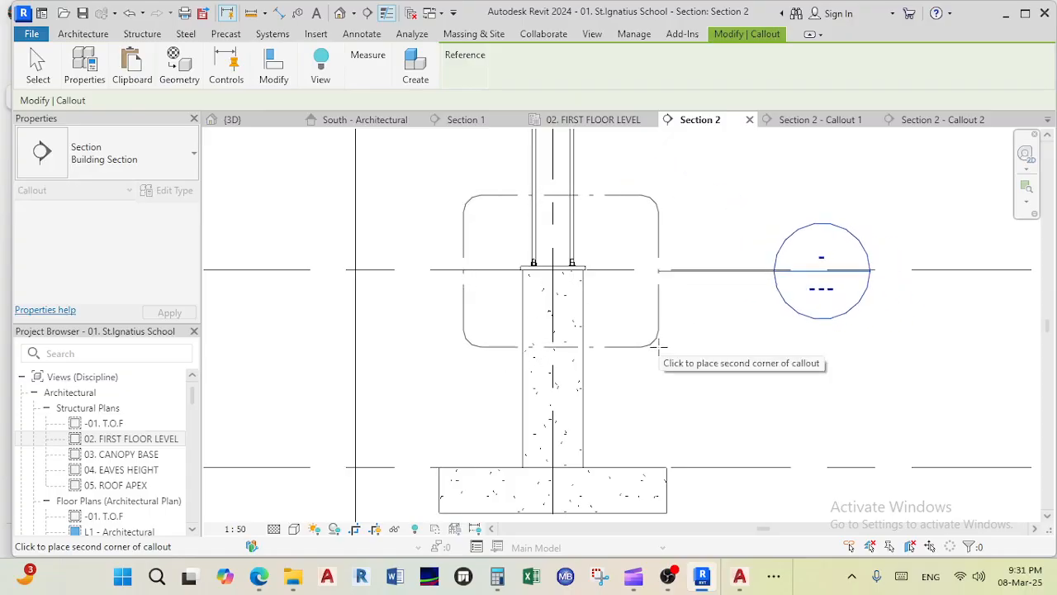
left_click(658, 345)
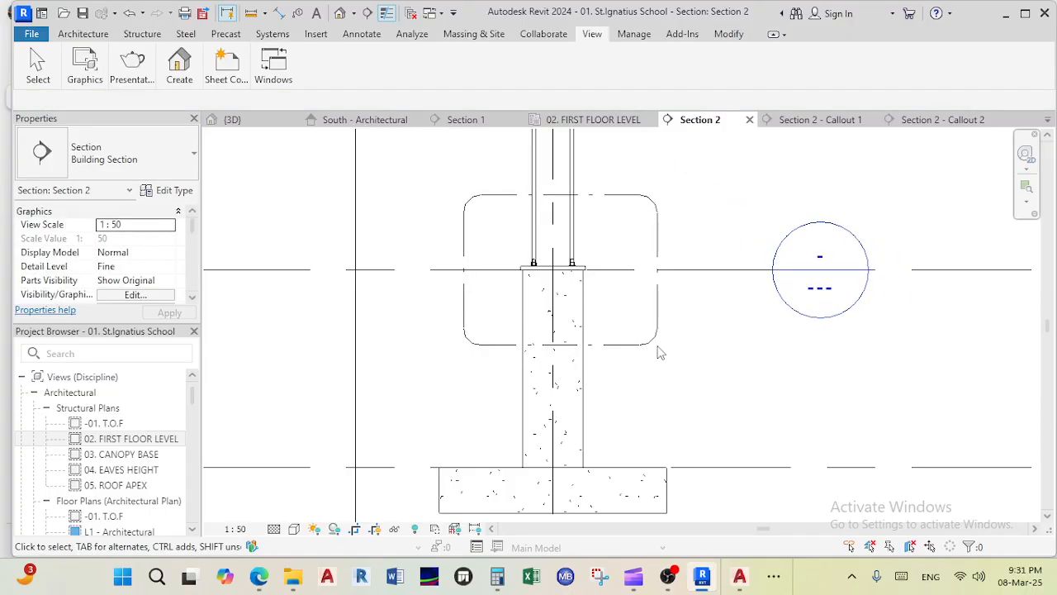
double_click(853, 237)
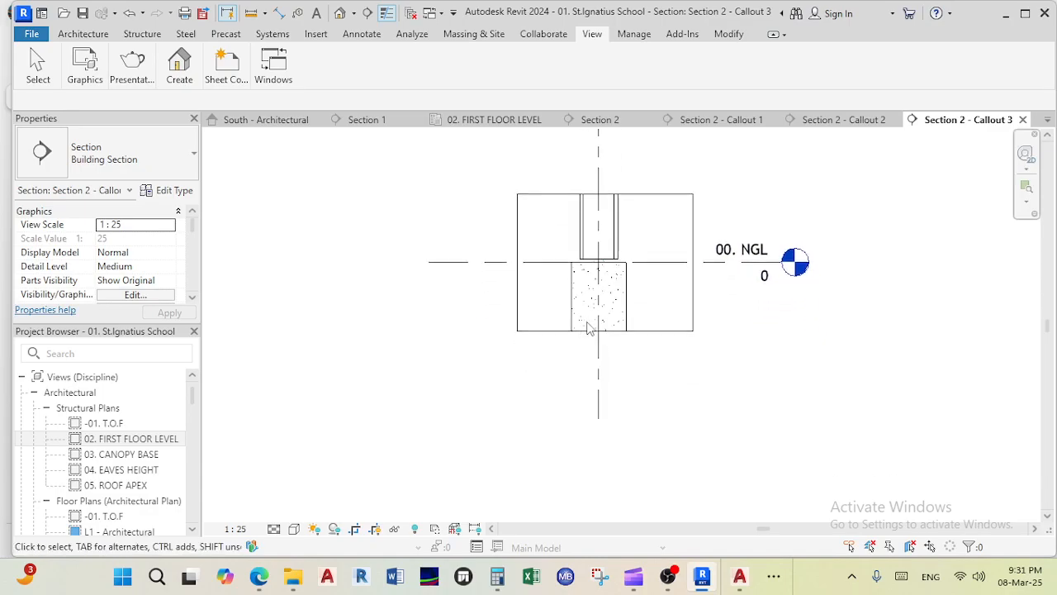
scroll(617, 283, "up", 2)
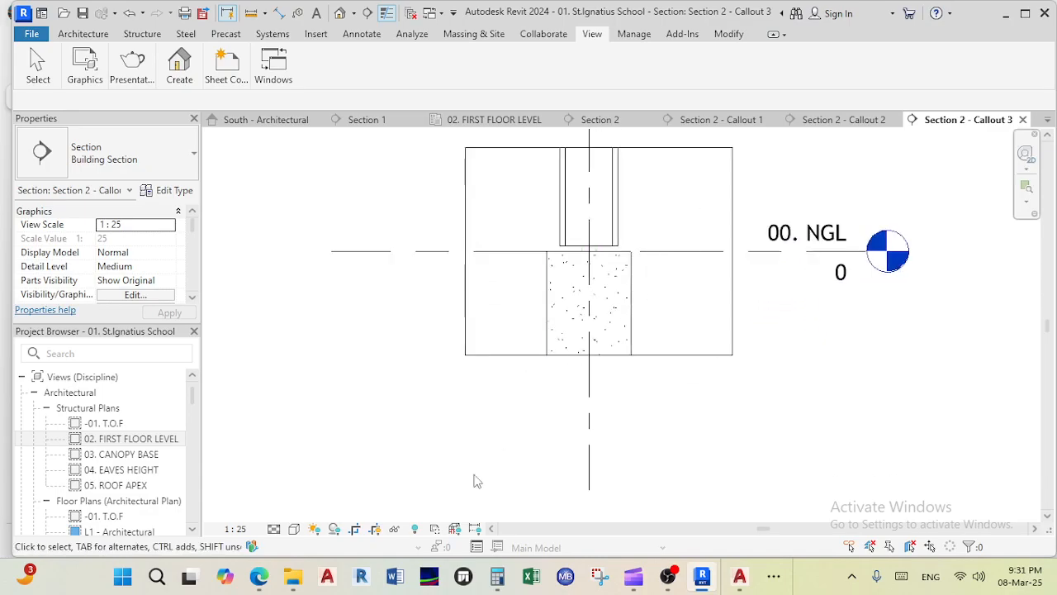
Step: Set the callout view's detail level to Fine and raise its graphic display transparency so the anchors show through the concrete column
left_click(294, 528)
left_click(291, 505)
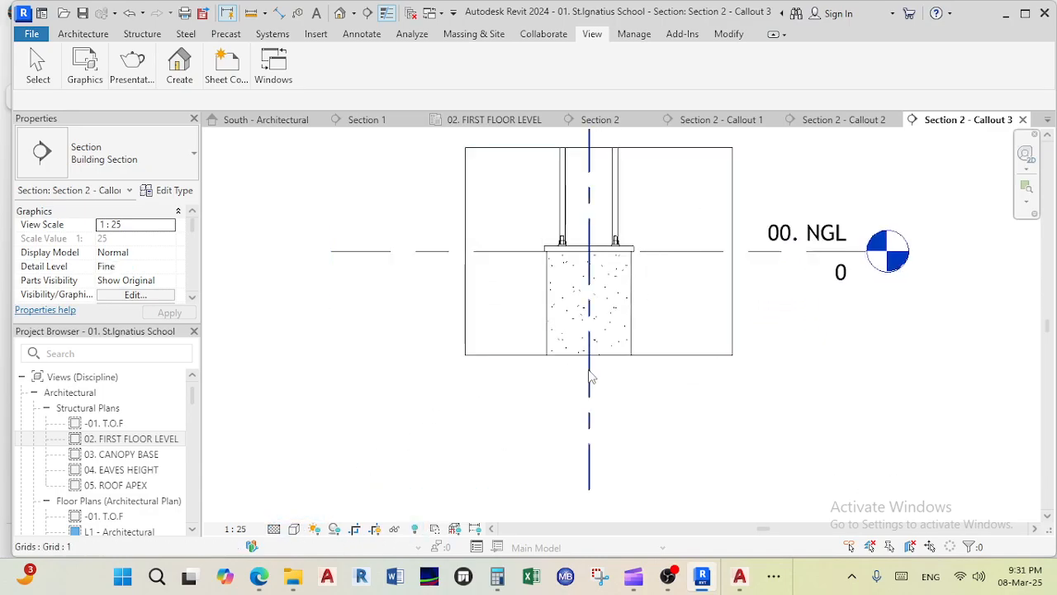
left_click(626, 302)
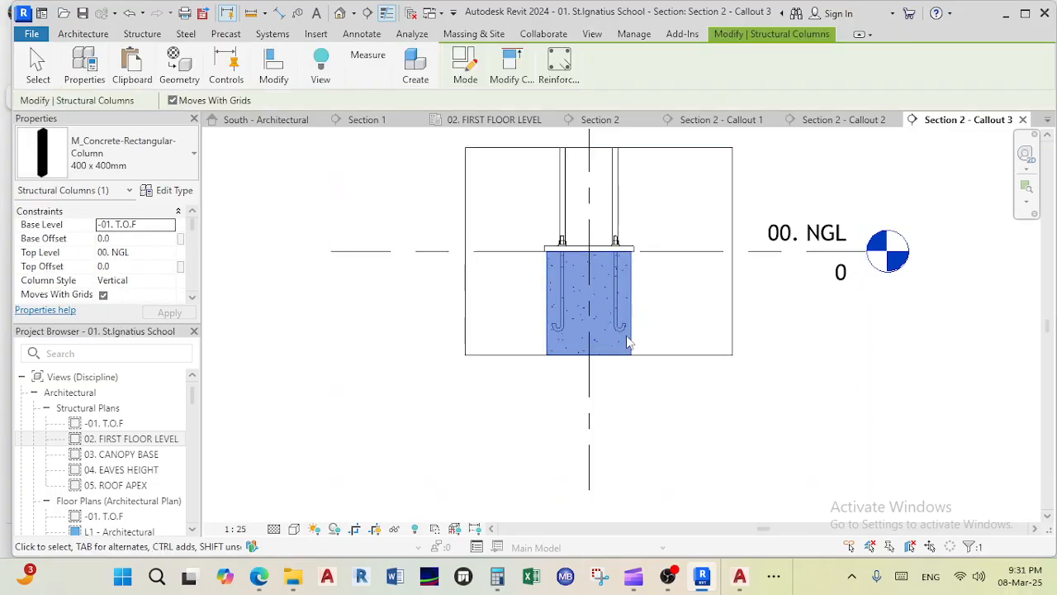
left_click(274, 530)
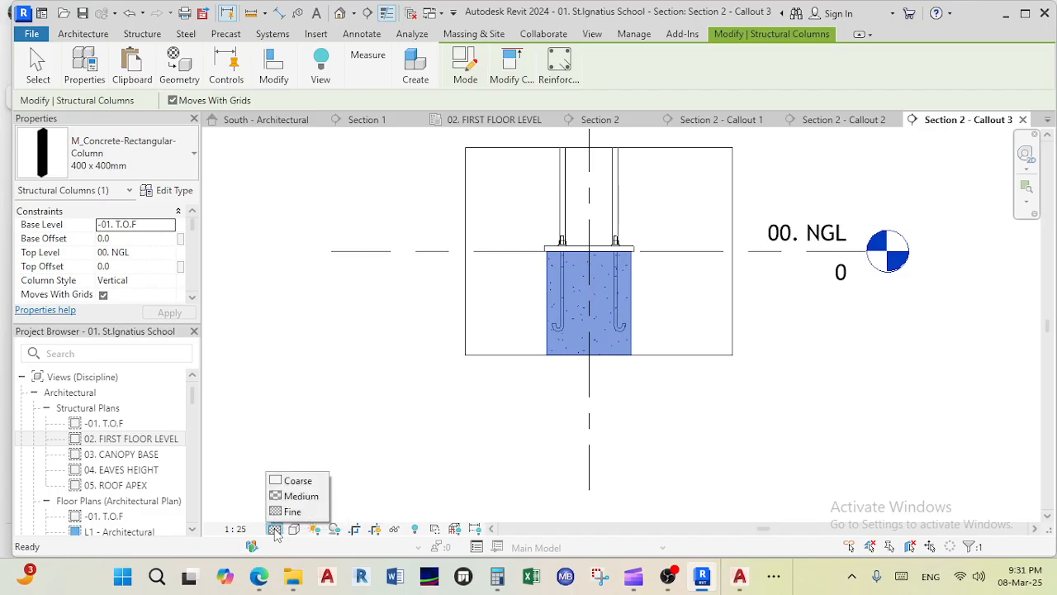
left_click(294, 529)
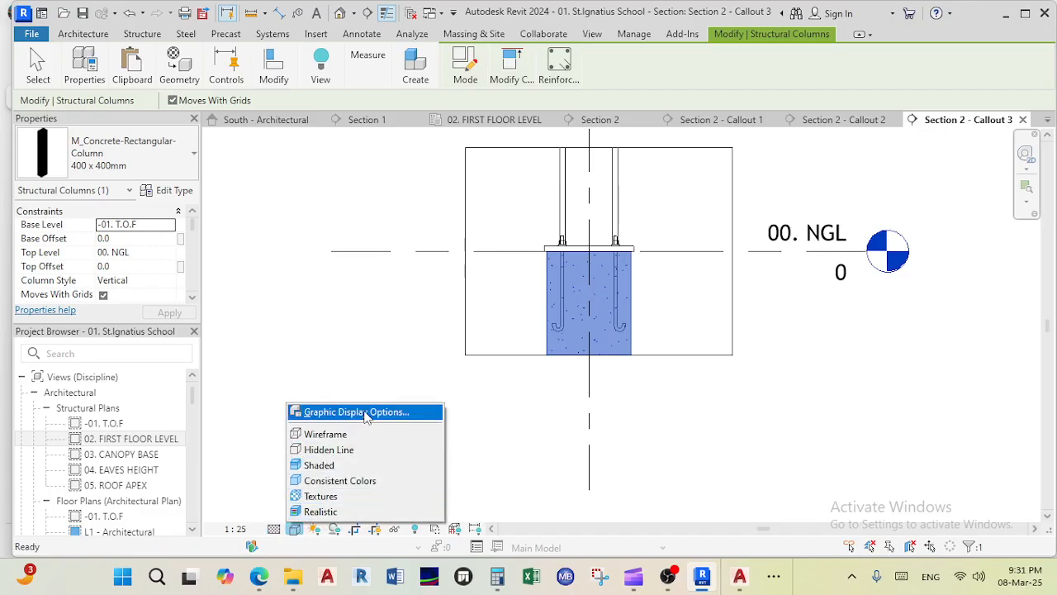
left_click_drag(491, 214, 570, 227)
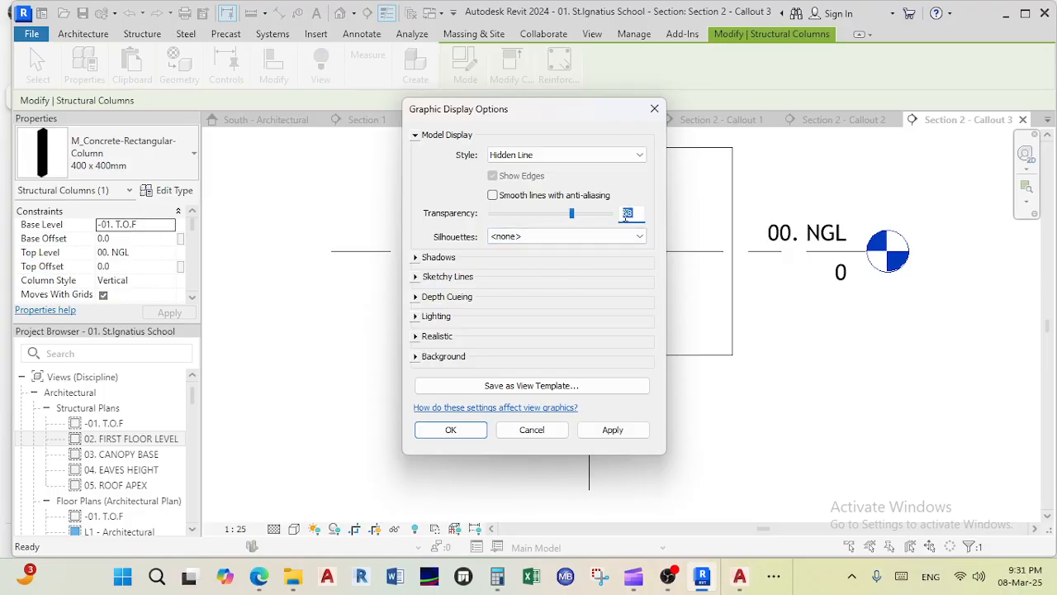
key("Return")
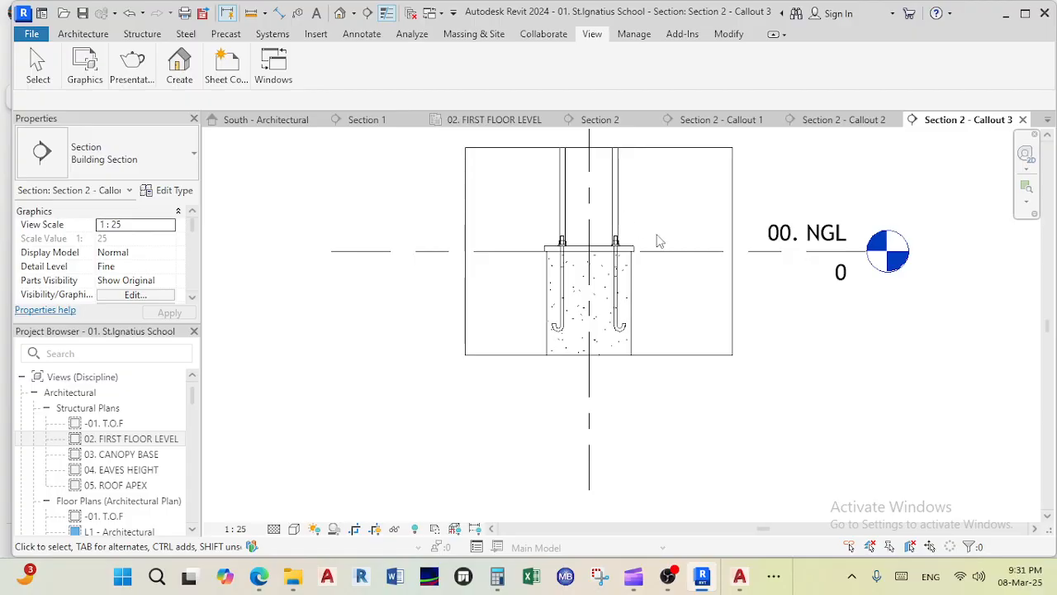
Step: Inspect the base plate and its anchors in the callout view, selecting the base plate connection over the concrete column
scroll(609, 208, "up", 2)
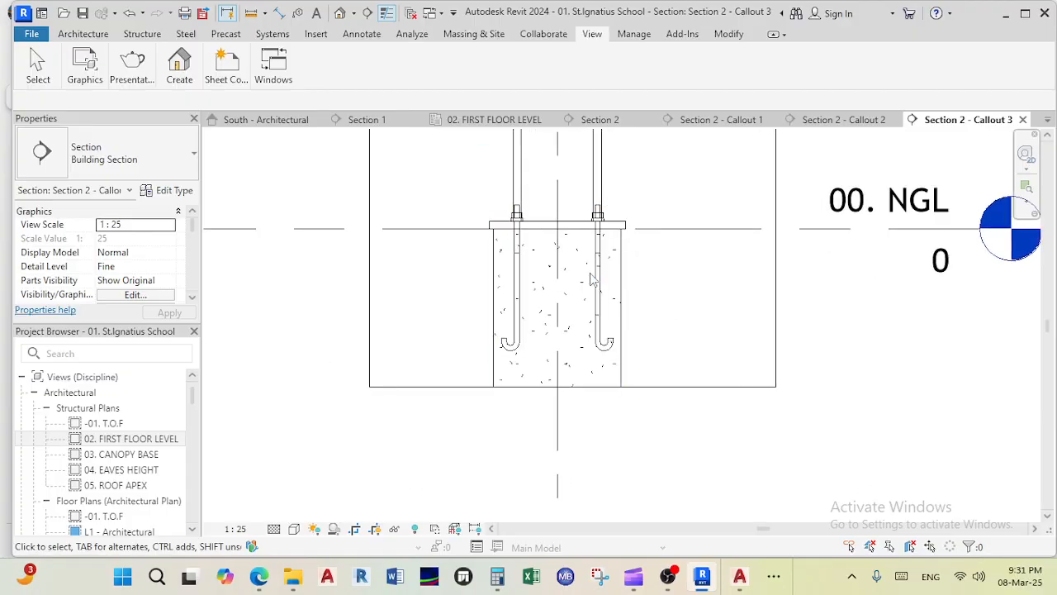
scroll(592, 280, "down", 2)
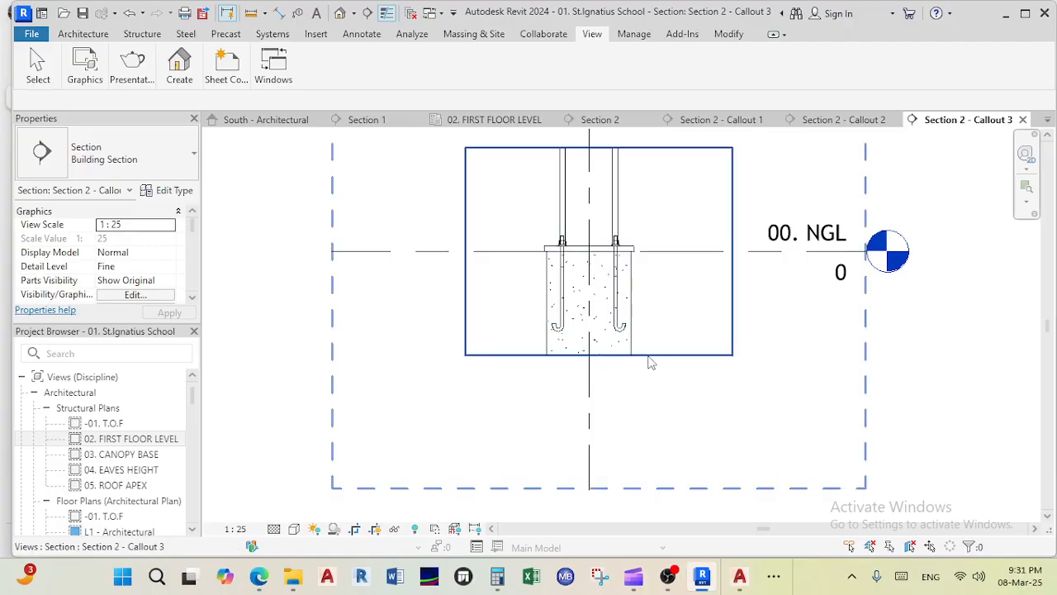
scroll(671, 337, "down", 1)
scroll(677, 355, "up", 1)
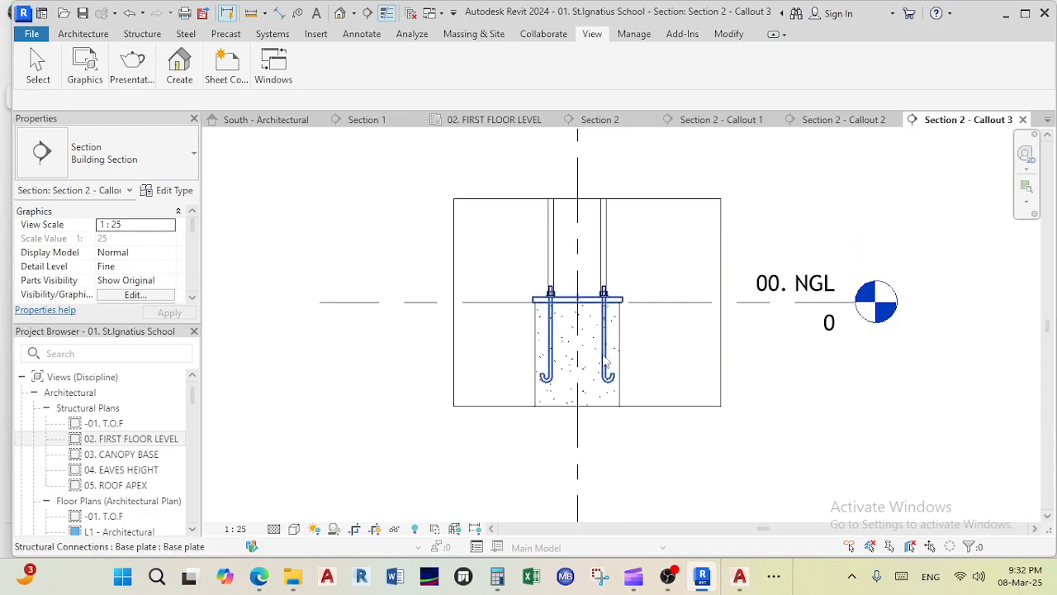
scroll(596, 313, "up", 1)
left_click(611, 283)
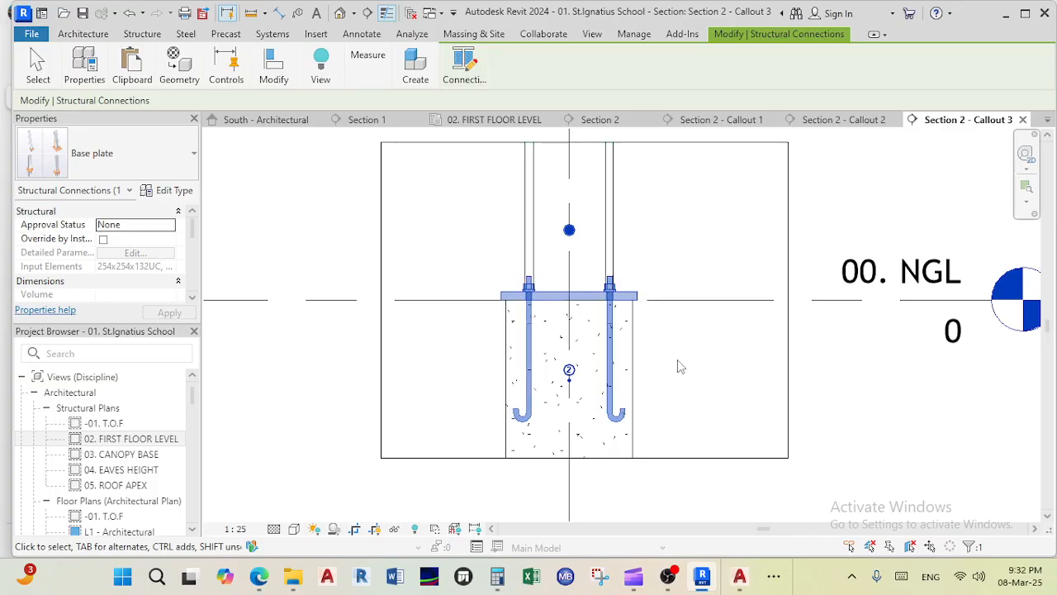
double_click(627, 404)
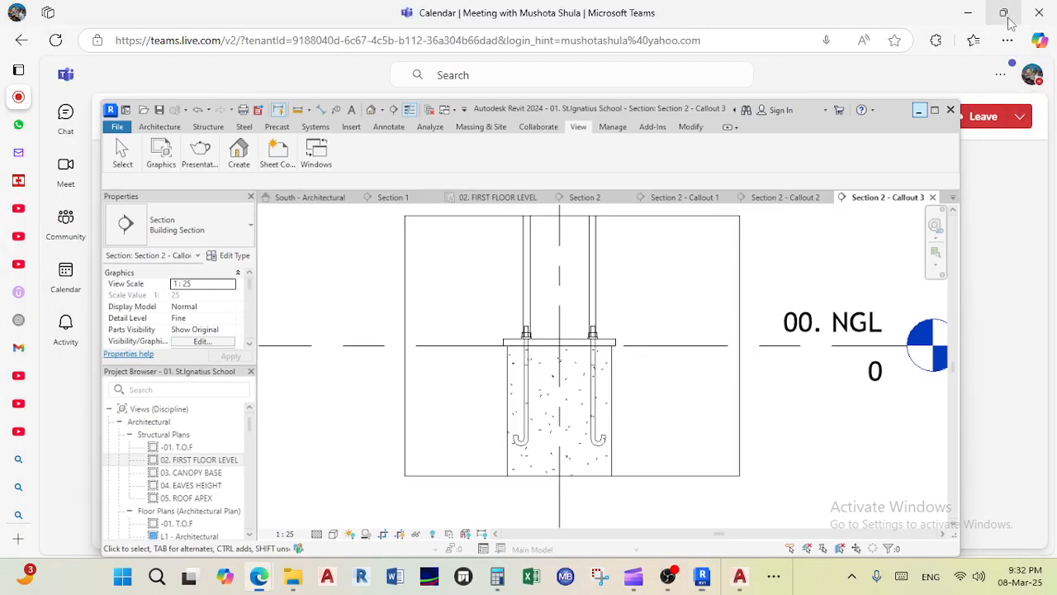
Step: Switch to the 31_Days_Day_1 project in ProtaStructure and load its steel model in ProtaSteel
left_click(1006, 13)
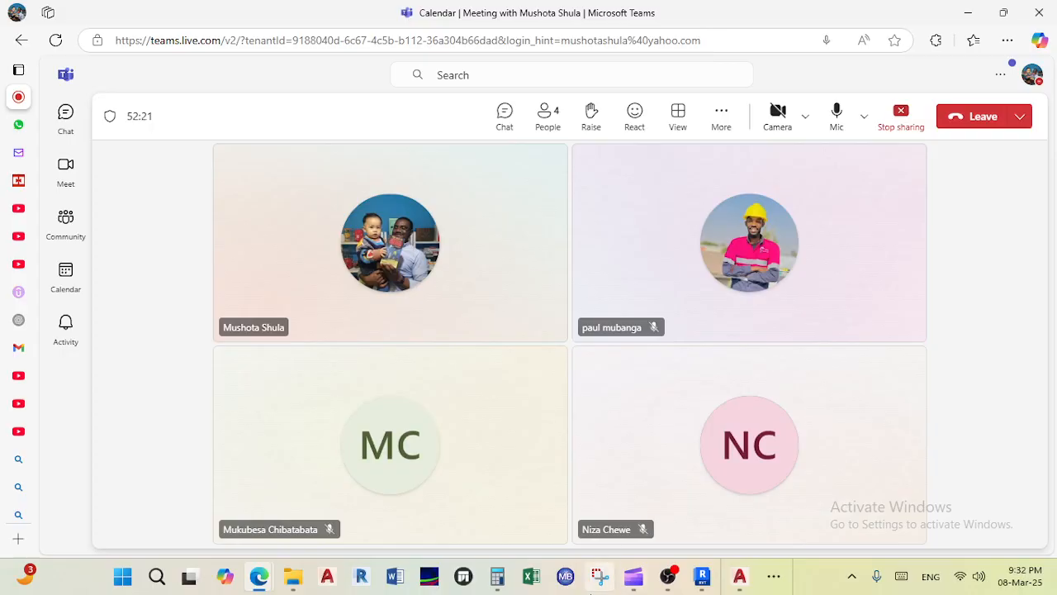
left_click(968, 12)
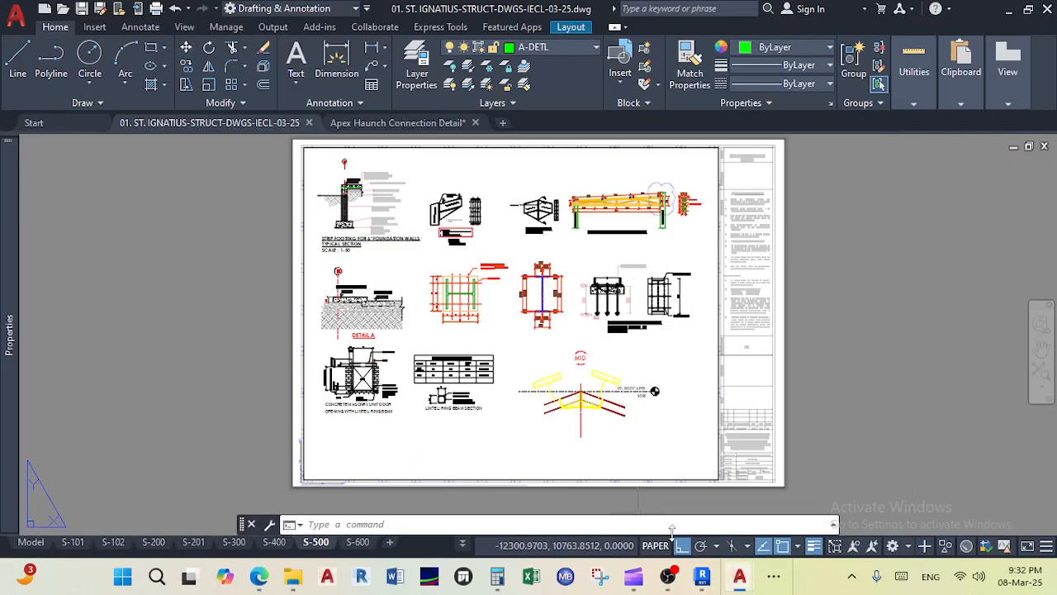
left_click(774, 575)
left_click(810, 529)
scroll(620, 270, "down", 4)
middle_click_drag(616, 269, 663, 262)
scroll(661, 262, "down", 3)
middle_click_drag(419, 322, 557, 270)
scroll(557, 270, "up", 3)
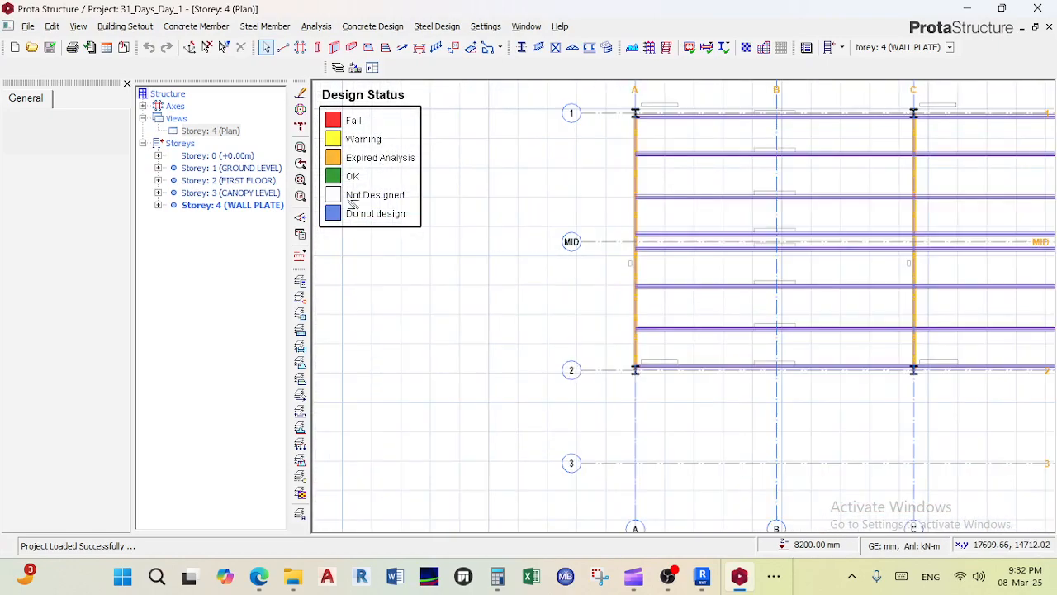
left_click(436, 26)
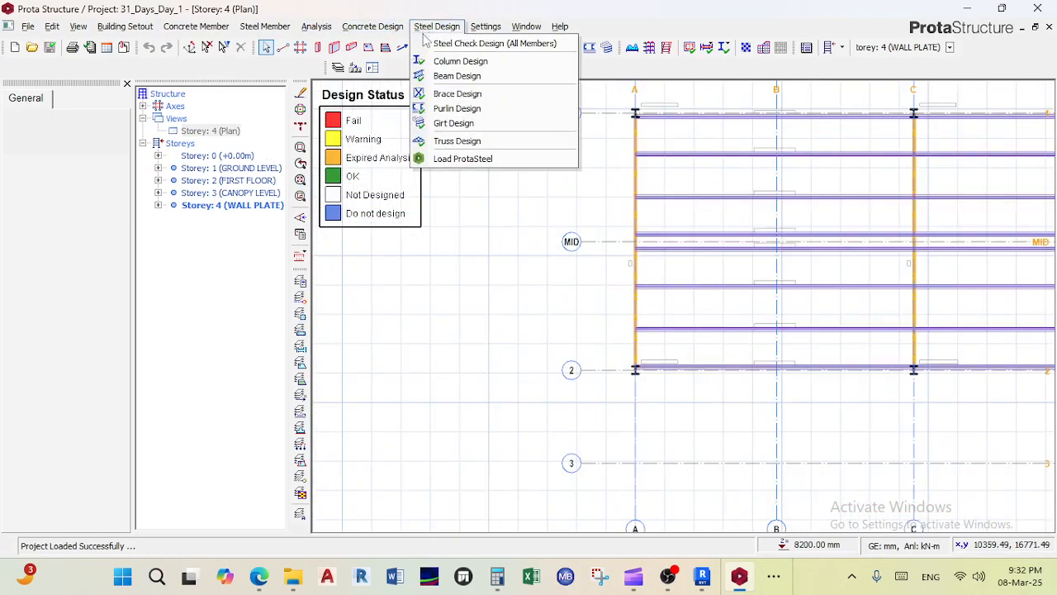
left_click(446, 159)
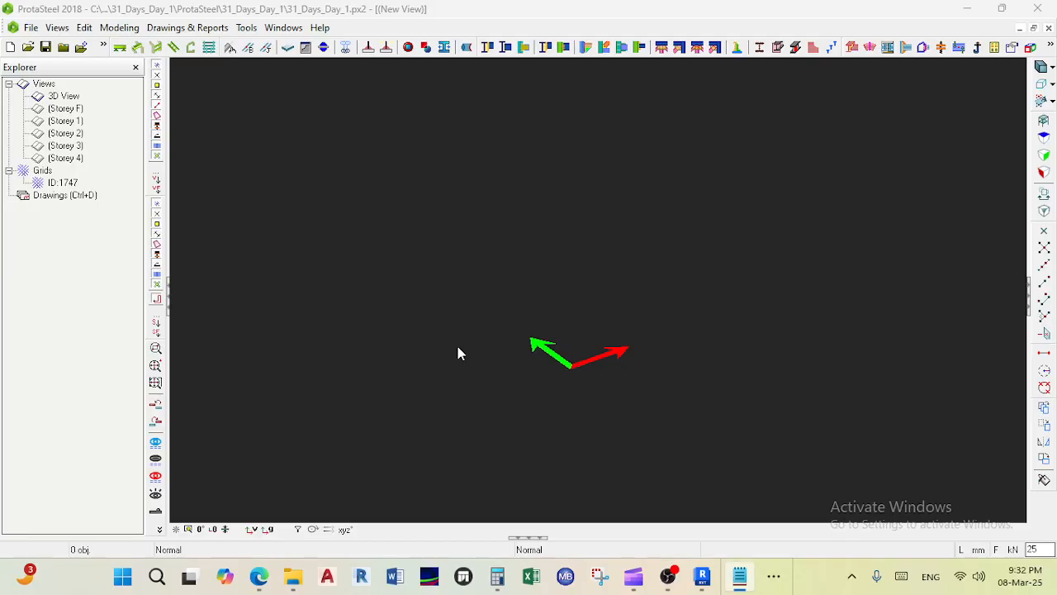
Step: Examine the steel frame in 3D, closing in on the truss-to-column eaves joint at grid 2
scroll(489, 242, "up", 2)
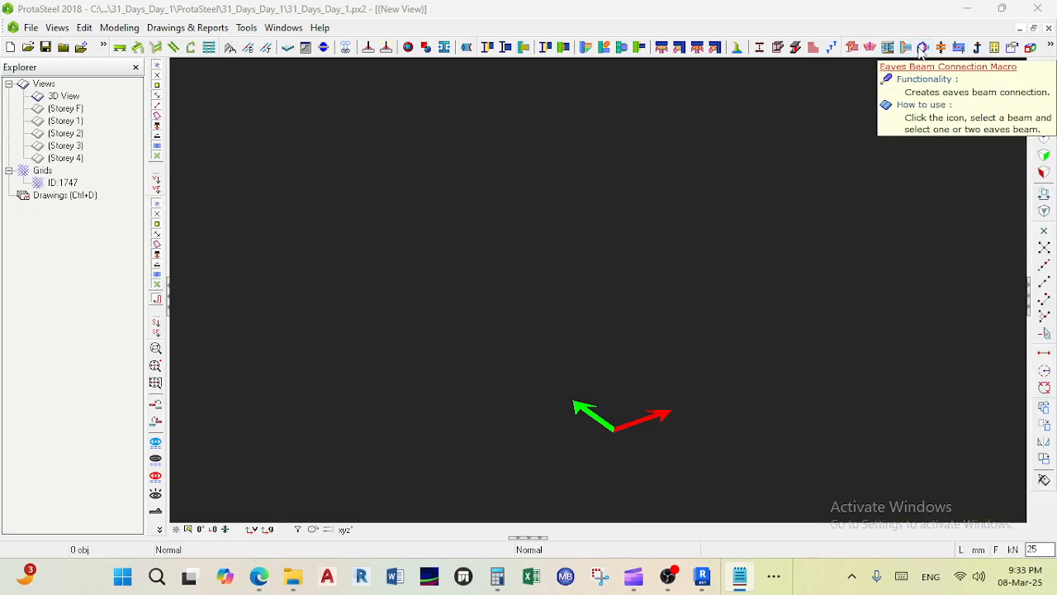
scroll(711, 285, "down", 9)
middle_click_drag(705, 281, 585, 346)
scroll(656, 258, "up", 2)
scroll(657, 258, "up", 8)
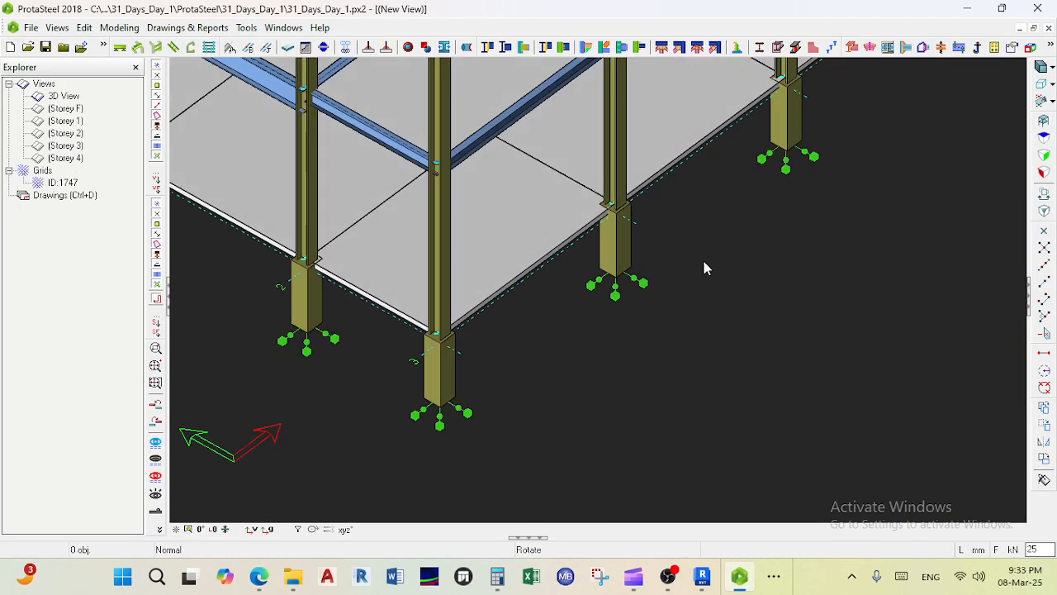
middle_click_drag(705, 263, 707, 265)
scroll(705, 262, "down", 6)
middle_click_drag(418, 187, 523, 313)
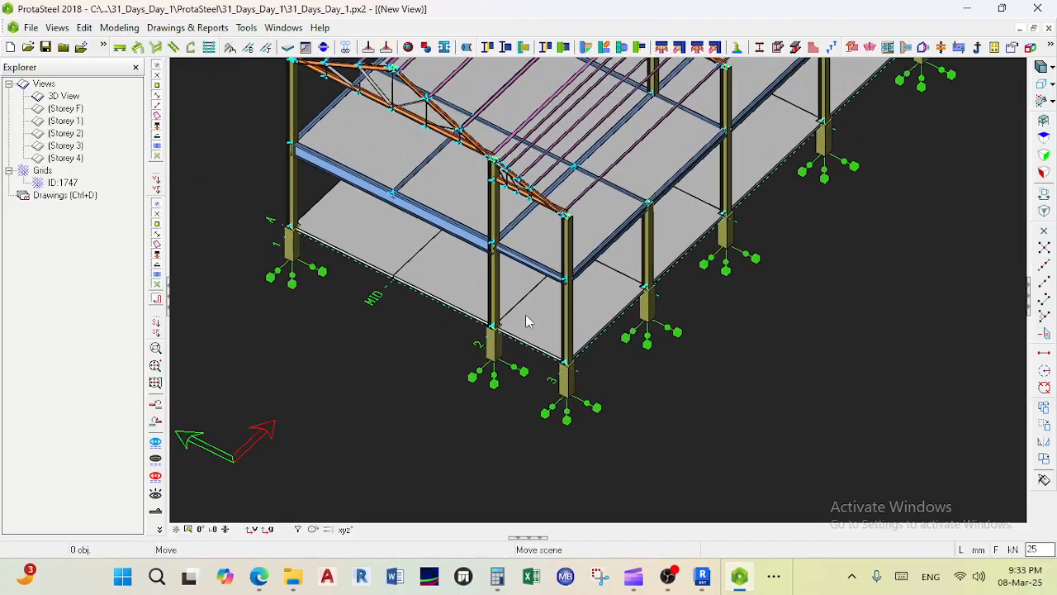
scroll(488, 204, "up", 4)
middle_click_drag(488, 206, 577, 256)
middle_click_drag(527, 207, 570, 279)
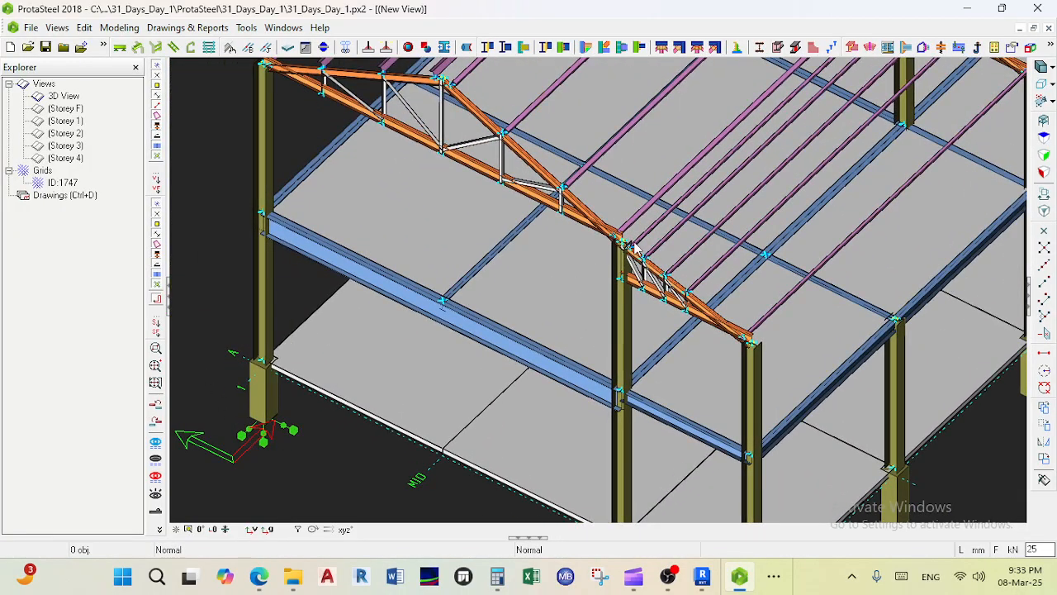
scroll(602, 246, "up", 5)
middle_click_drag(632, 257, 632, 253, "ctrl")
scroll(633, 255, "down", 4)
middle_click_drag(296, 330, 386, 331)
scroll(384, 330, "up", 5)
scroll(407, 329, "up", 2)
Step: Try to create an eaves beam connection from the preselected grid 2 column and the truss member meeting it
left_click(423, 334)
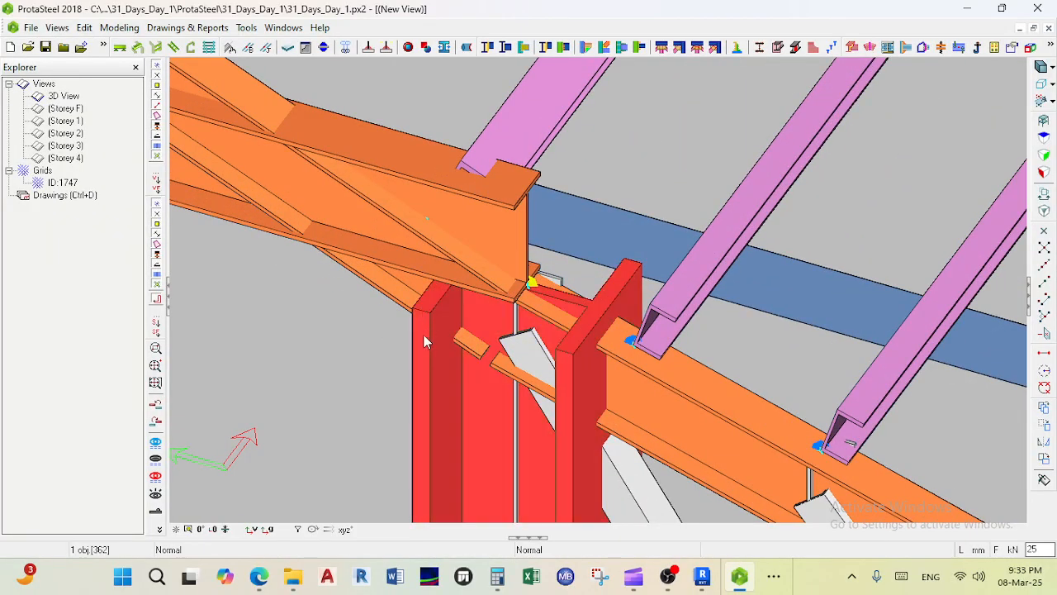
left_click(414, 272)
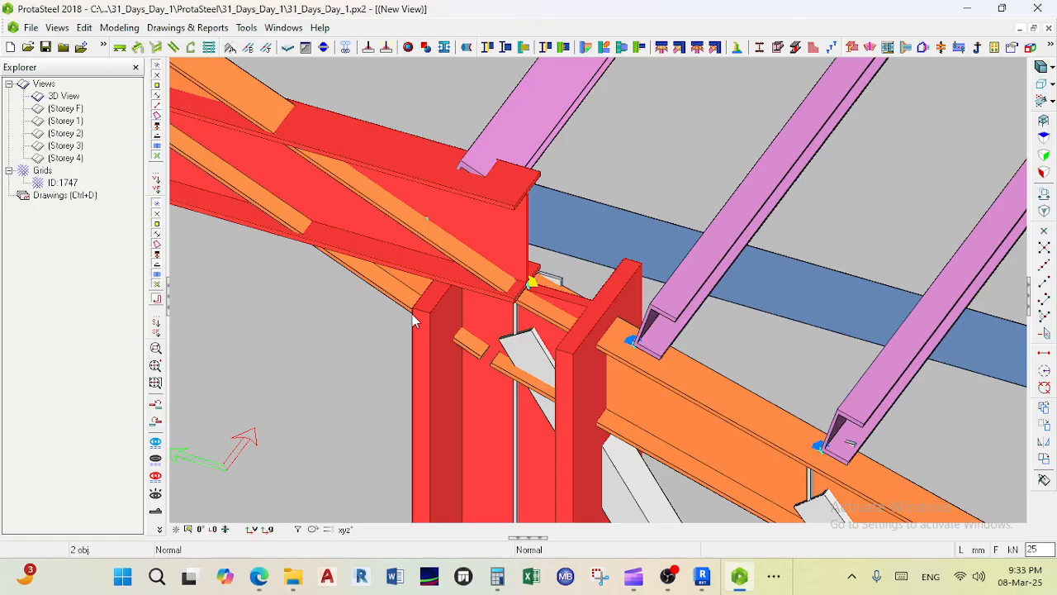
left_click(421, 340)
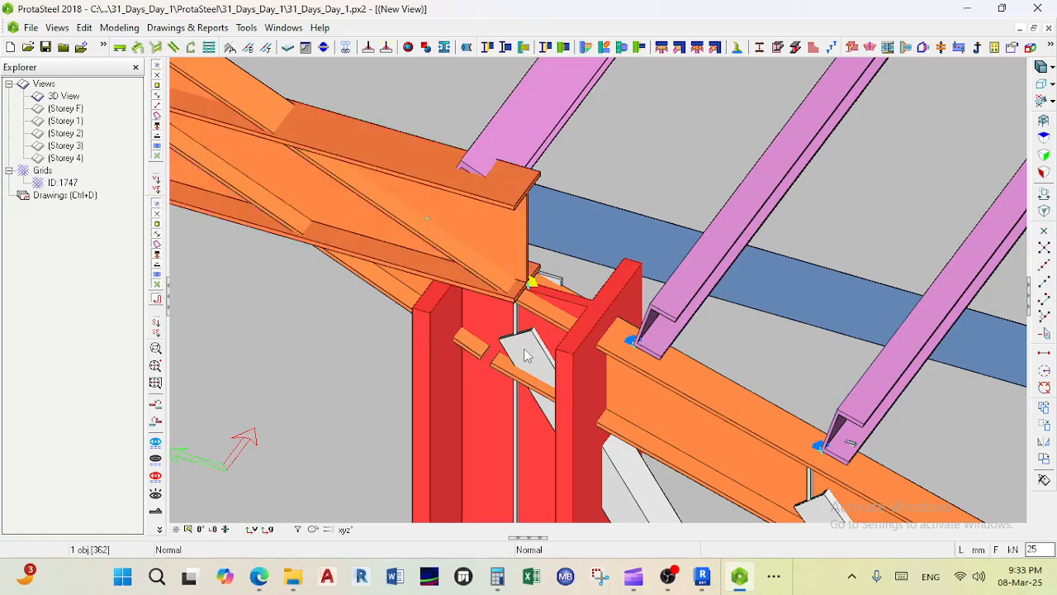
left_click(394, 300)
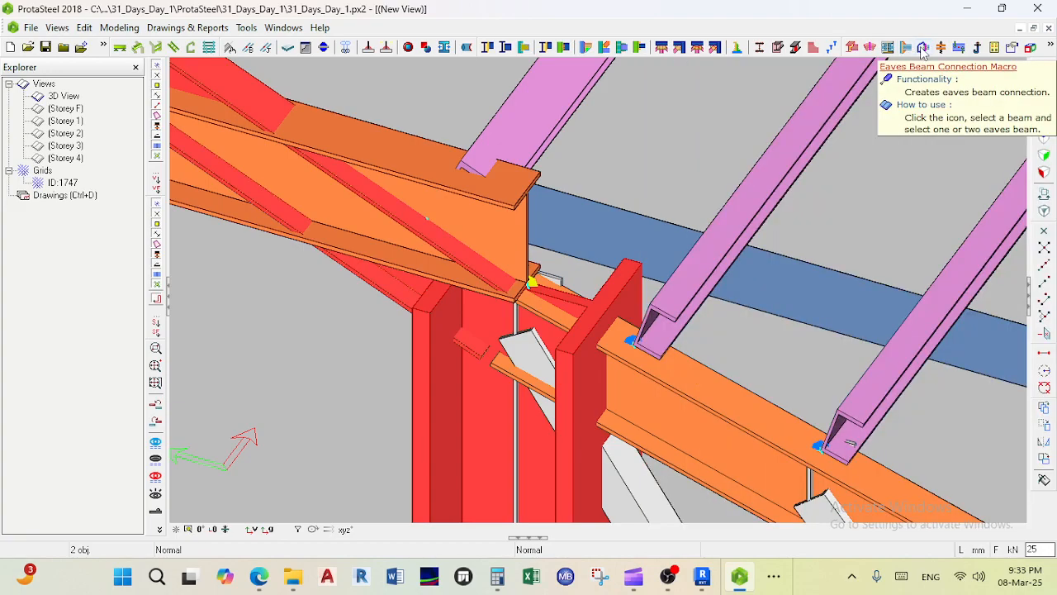
left_click(922, 48)
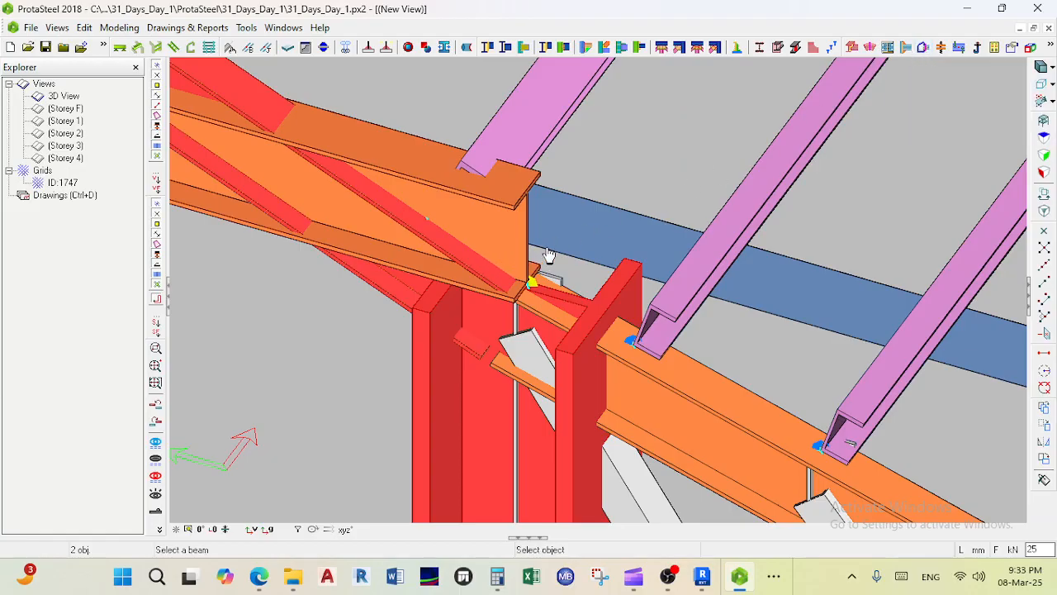
right_click(401, 293)
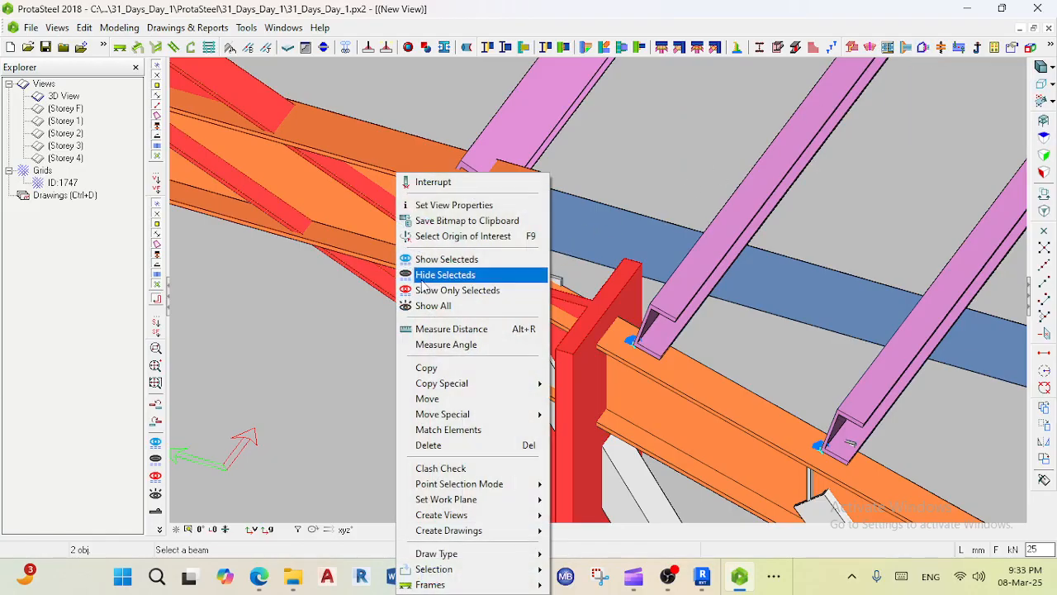
left_click(410, 309)
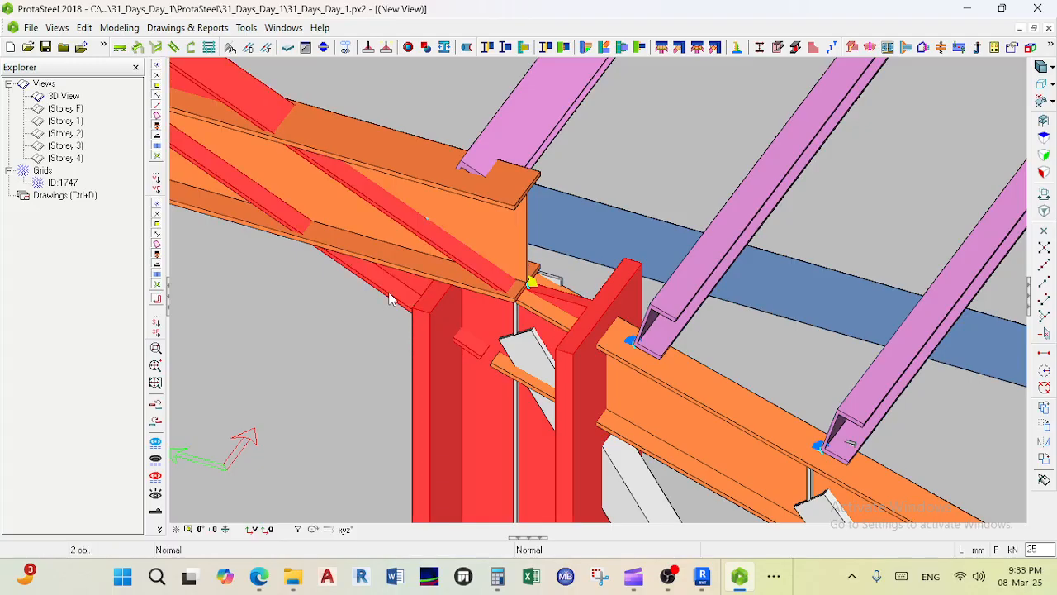
left_click(924, 47)
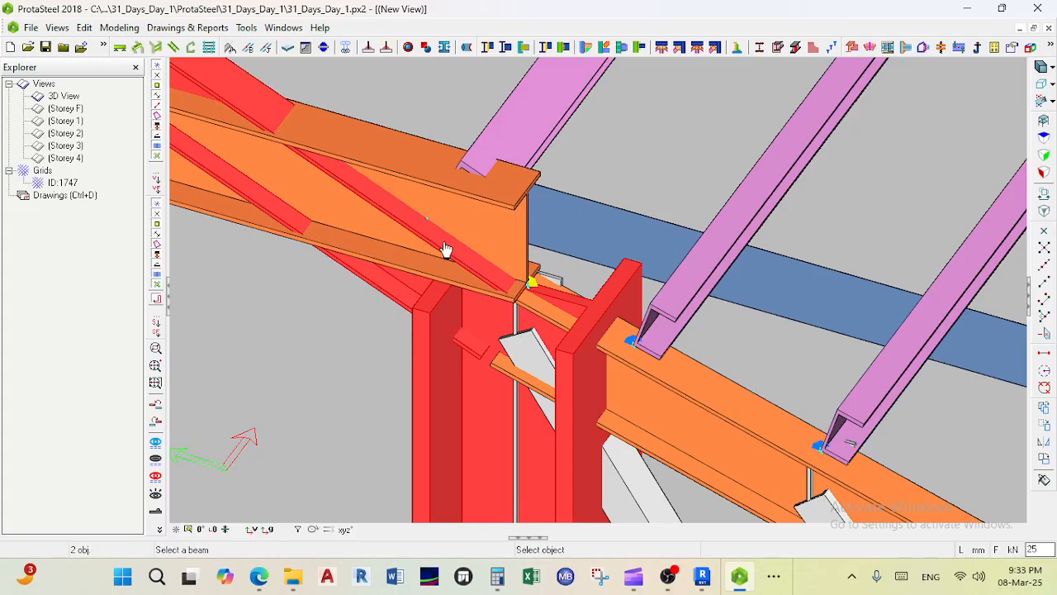
key("Escape")
left_click(792, 125)
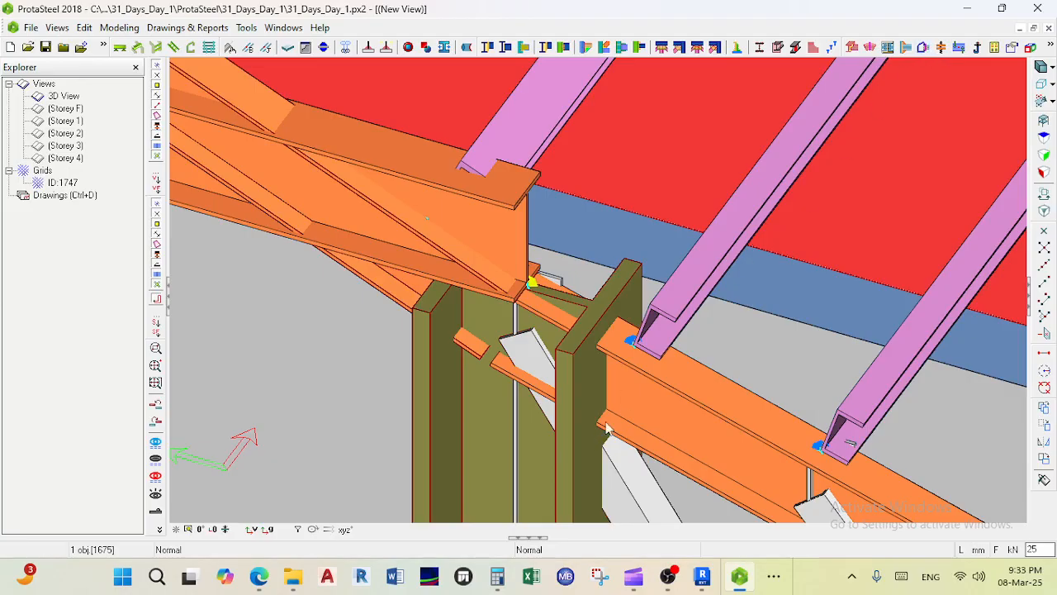
left_click(923, 47)
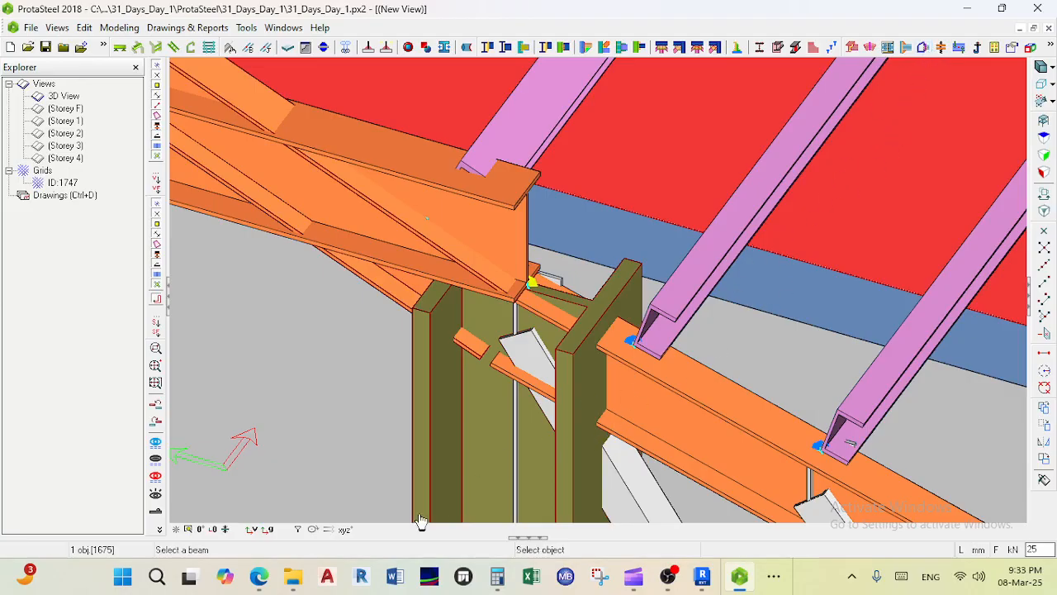
left_click(391, 271)
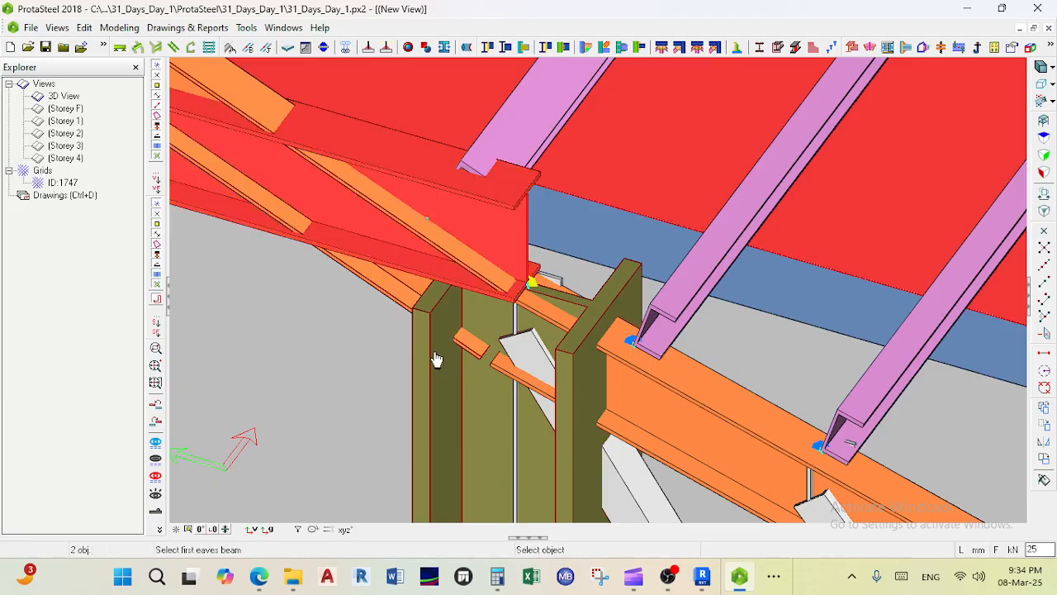
key("Escape")
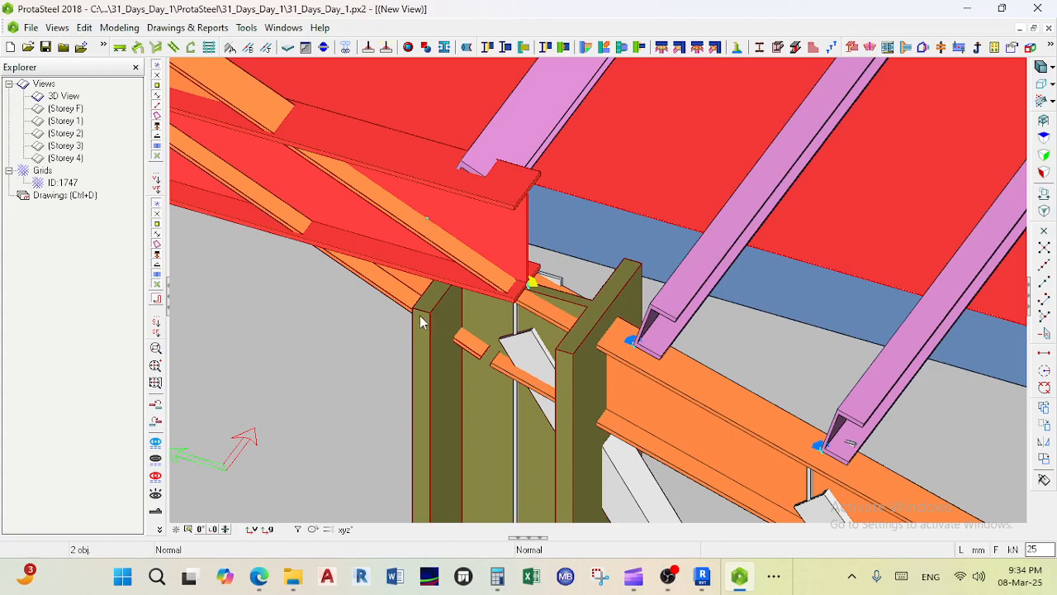
left_click(399, 307)
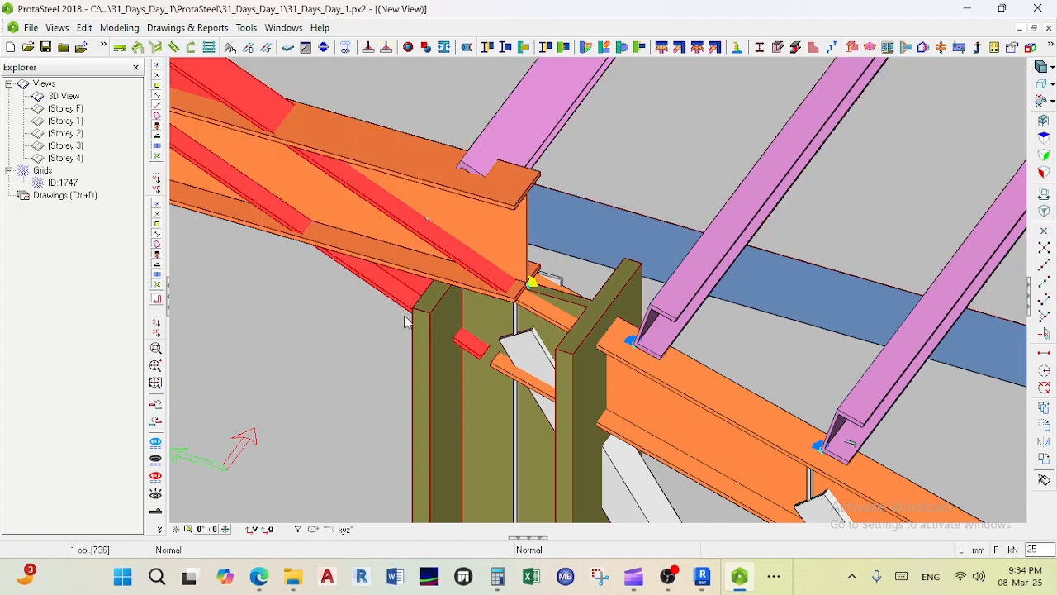
left_click(925, 48)
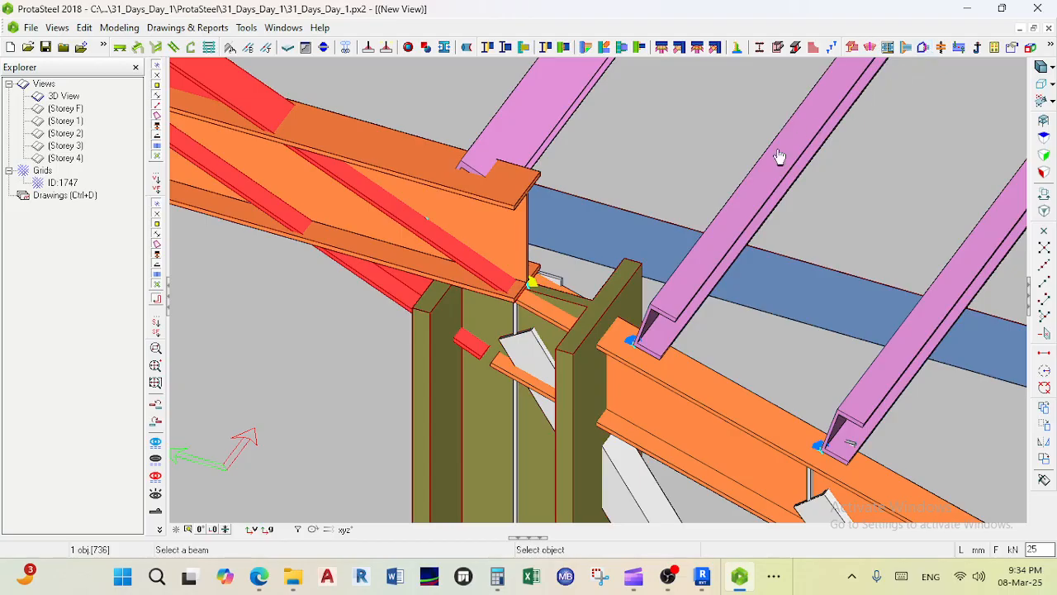
left_click(399, 272)
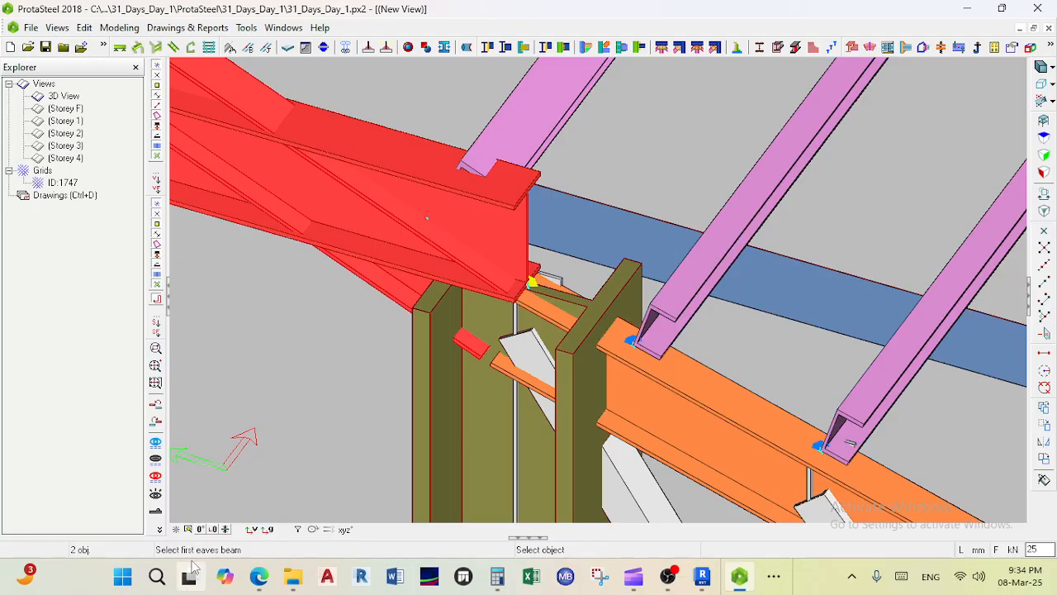
key("Escape")
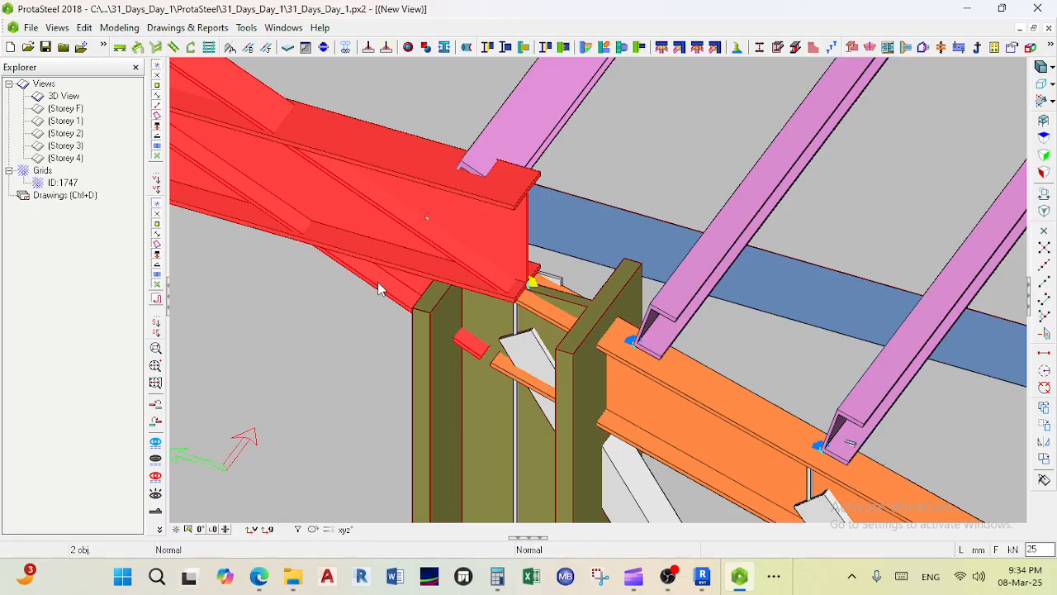
left_click(421, 350)
right_click(423, 347)
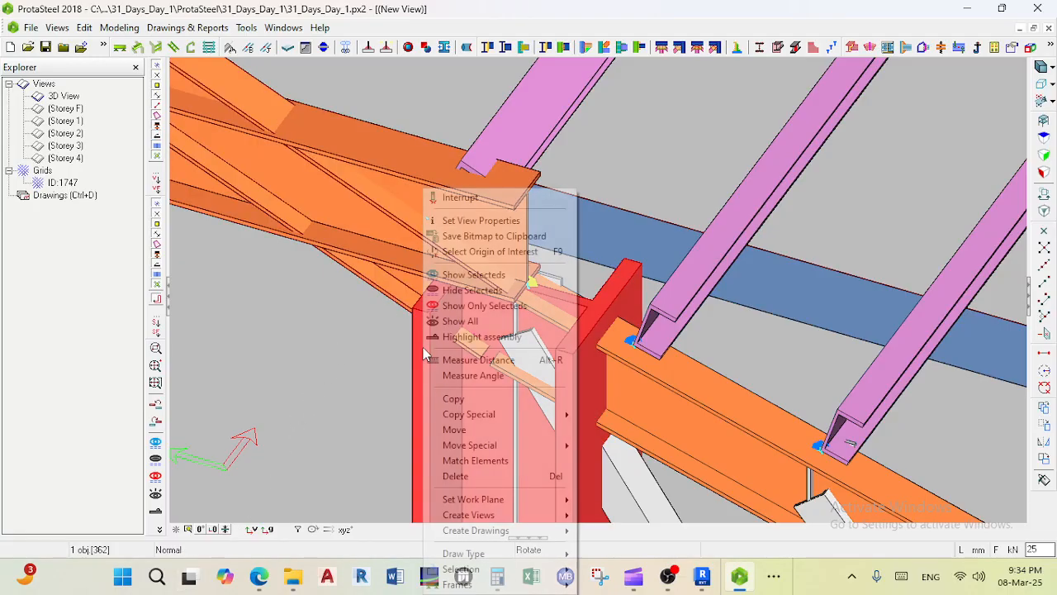
key("Escape")
Step: Examine the steel frame from the grid 2 eaves joint down to the first-floor beam-to-column joint at the gable end
scroll(399, 356, "down", 4)
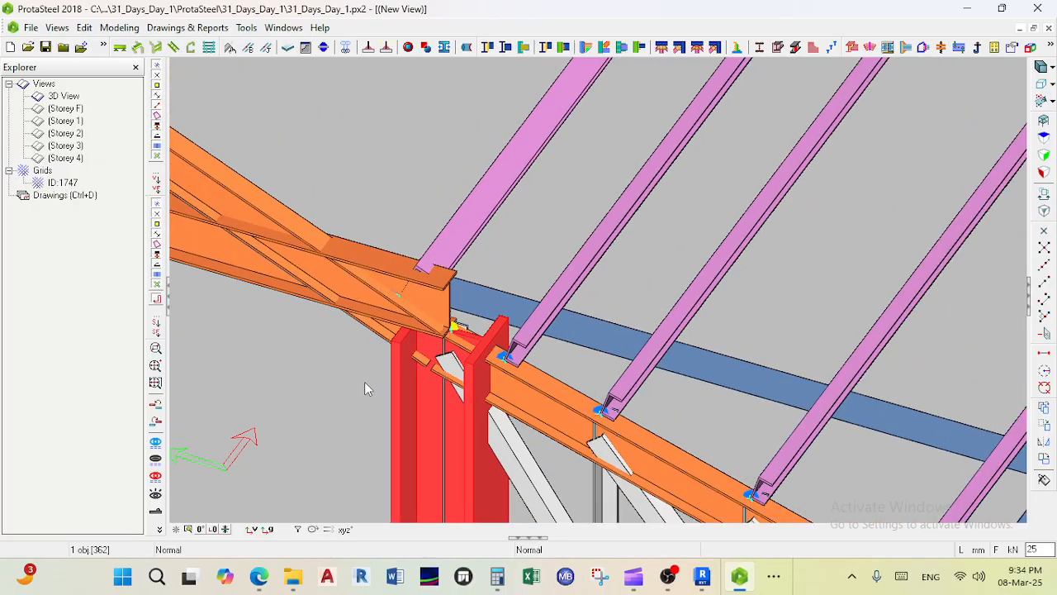
scroll(421, 379, "up", 1)
middle_click_drag(460, 364, 463, 459, "ctrl")
scroll(497, 337, "down", 2)
scroll(451, 440, "down", 3)
scroll(382, 398, "up", 4)
scroll(459, 398, "down", 6)
middle_click_drag(500, 413, 497, 443, "ctrl")
middle_click_drag(205, 516, 451, 479)
scroll(428, 476, "up", 5)
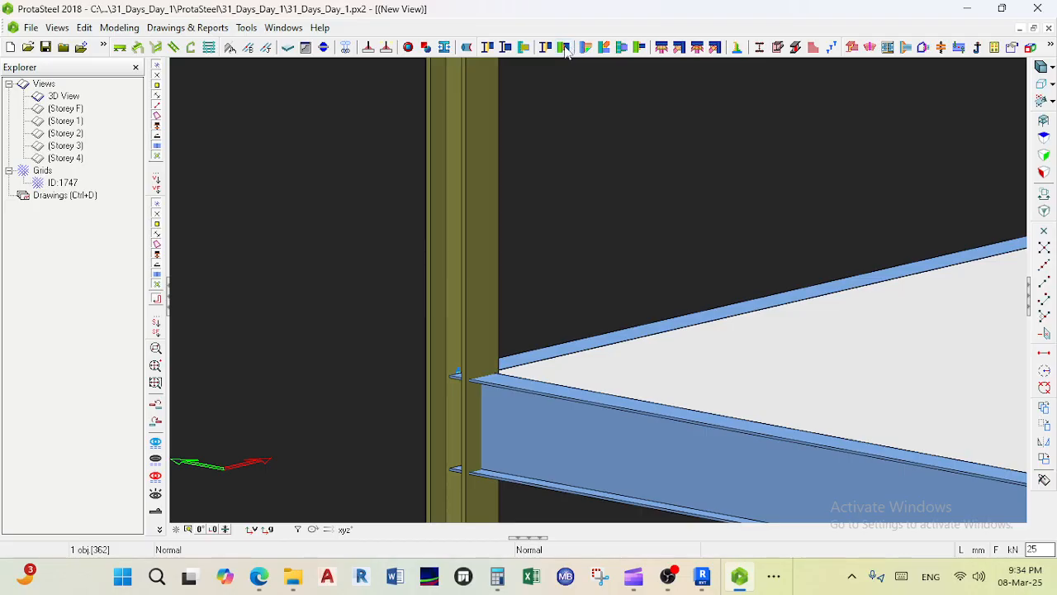
Step: Try to create a haunch connection between the first-floor gable beam and the column it frames into
mouse_move(525, 52)
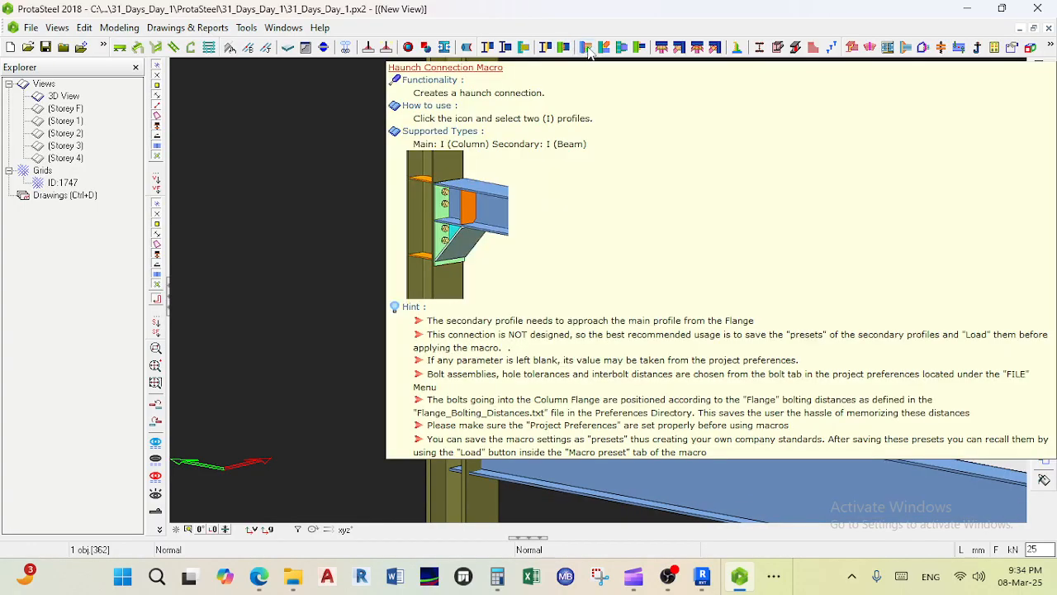
left_click(588, 51)
scroll(507, 394, "down", 2)
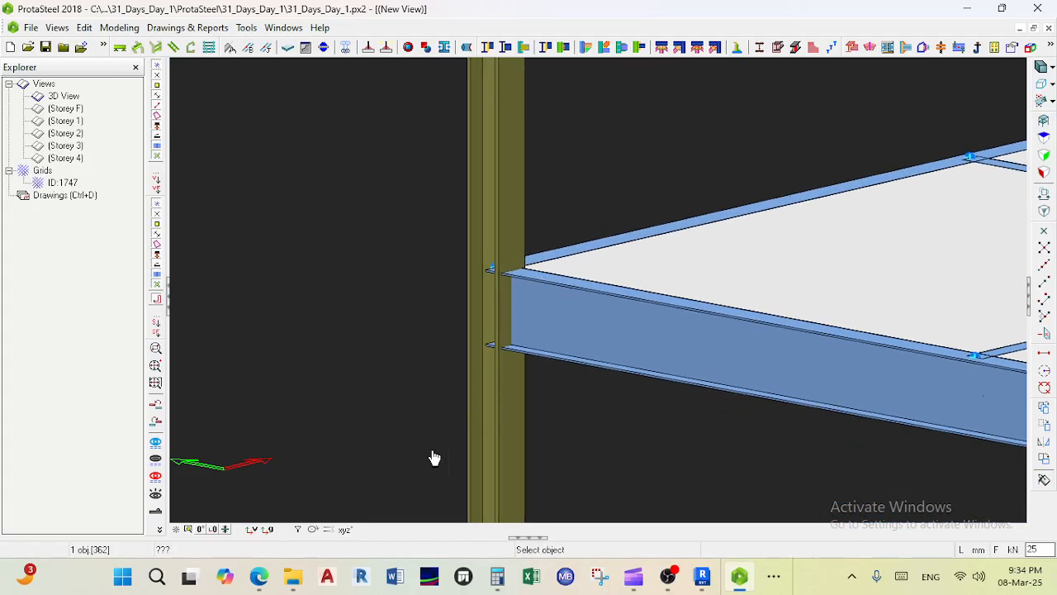
left_click(557, 298)
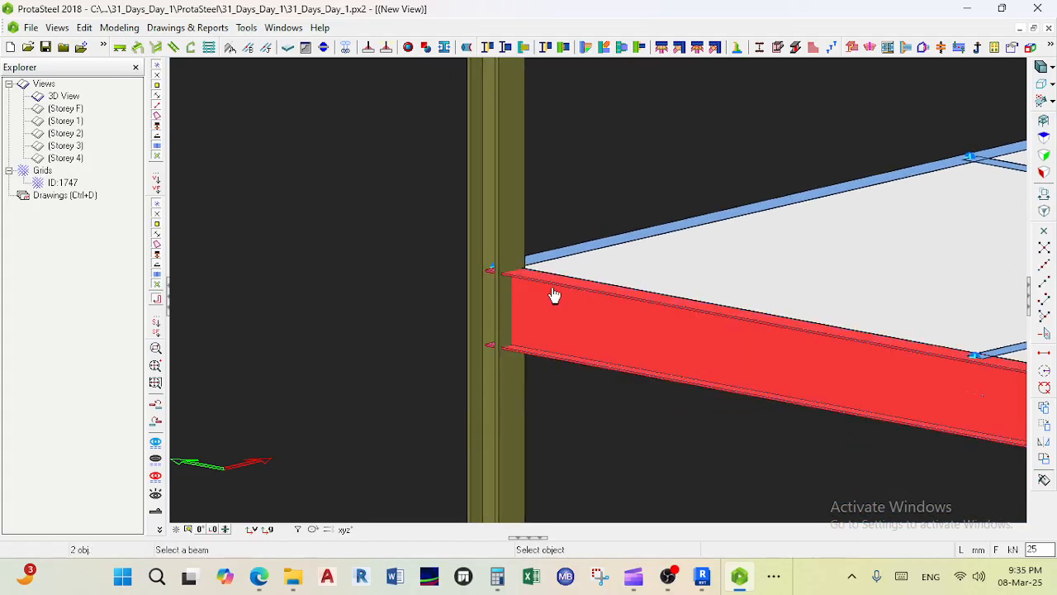
left_click(495, 374)
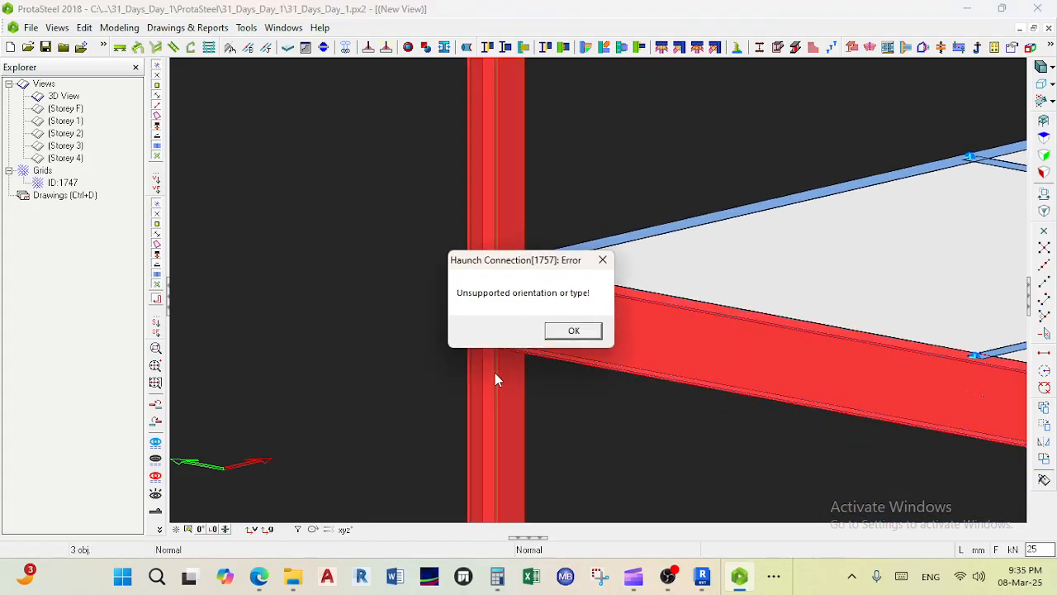
left_click(570, 330)
middle_click_drag(266, 389, 469, 375)
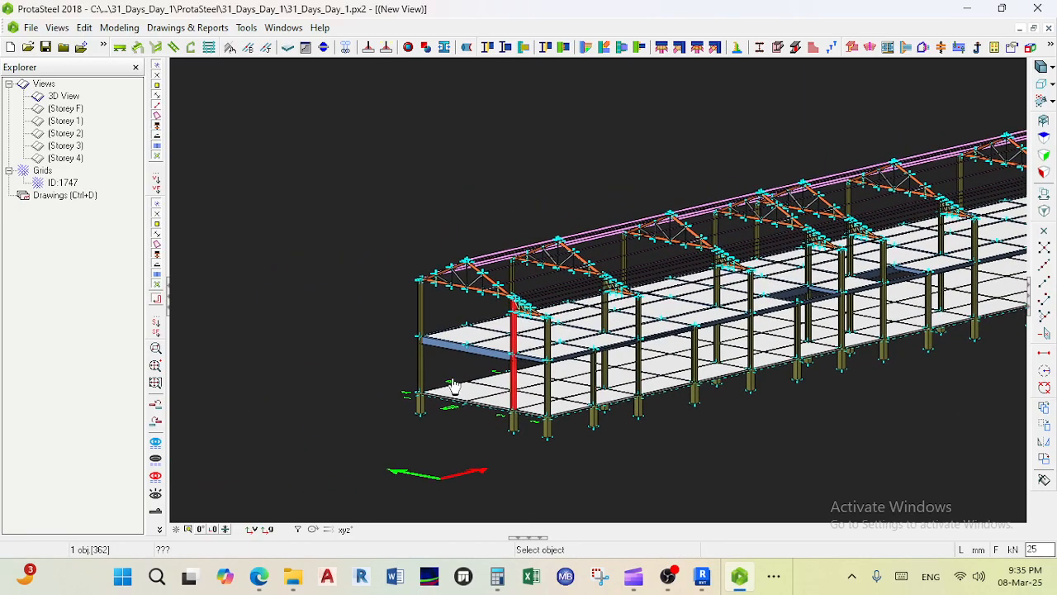
scroll(420, 359, "up", 5)
scroll(434, 289, "up", 3)
scroll(417, 342, "up", 2)
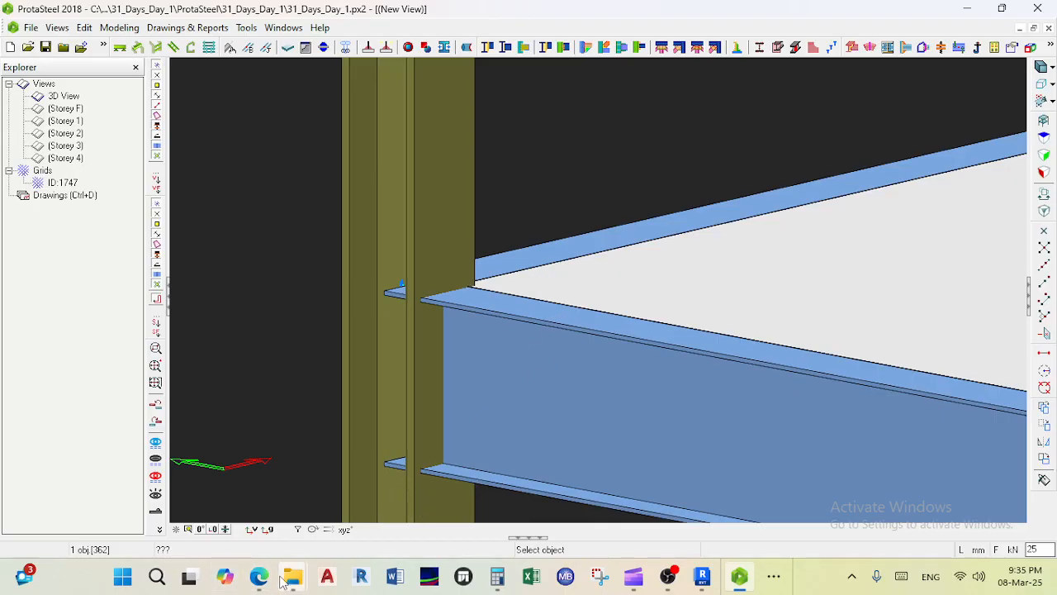
Step: Switch to the 31_Days_Day_1 project in ProtaStructure and change the Storey 4 plan view to 3D
mouse_move(261, 578)
left_click(244, 506)
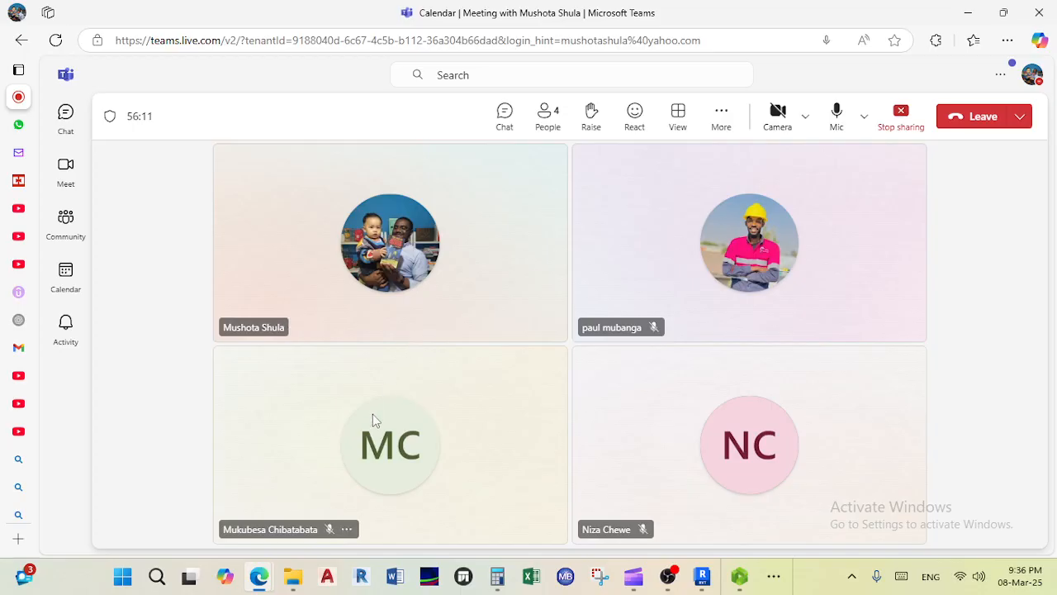
left_click(774, 576)
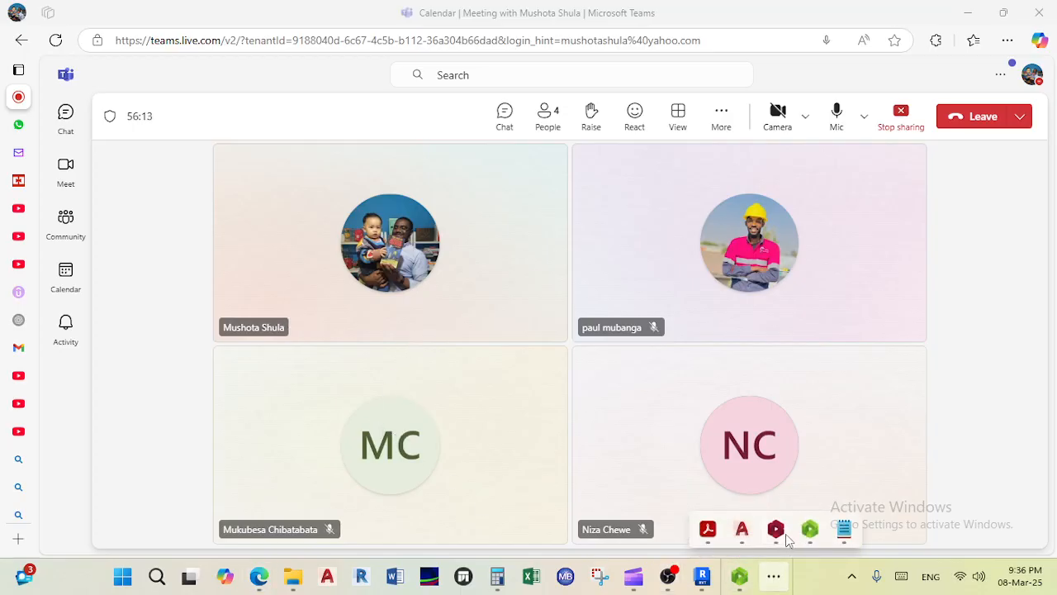
left_click(782, 532)
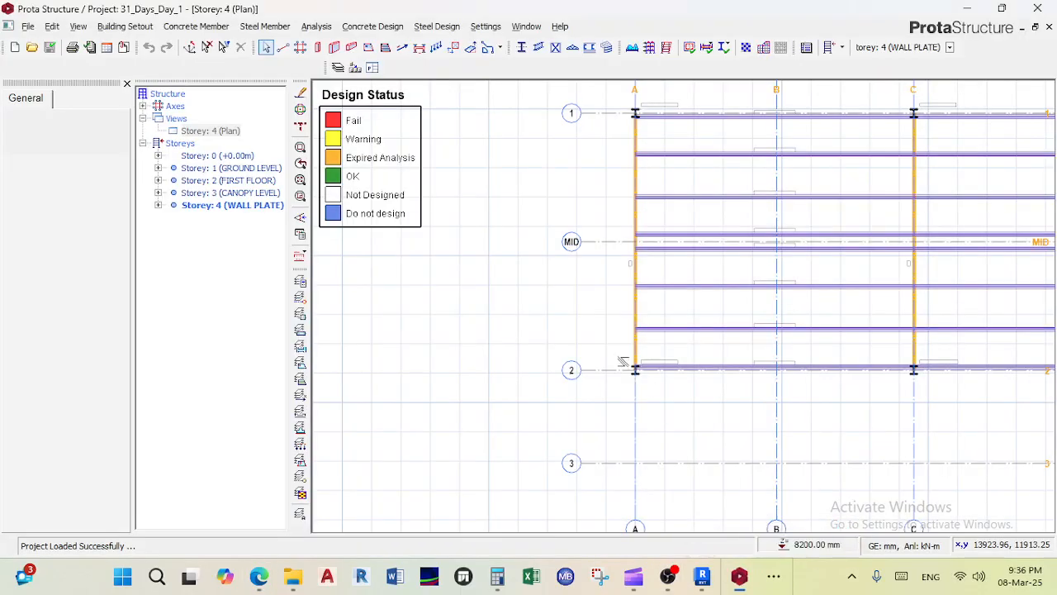
left_click(211, 131)
right_click(216, 130)
left_click(260, 150)
middle_click_drag(417, 291, 718, 282)
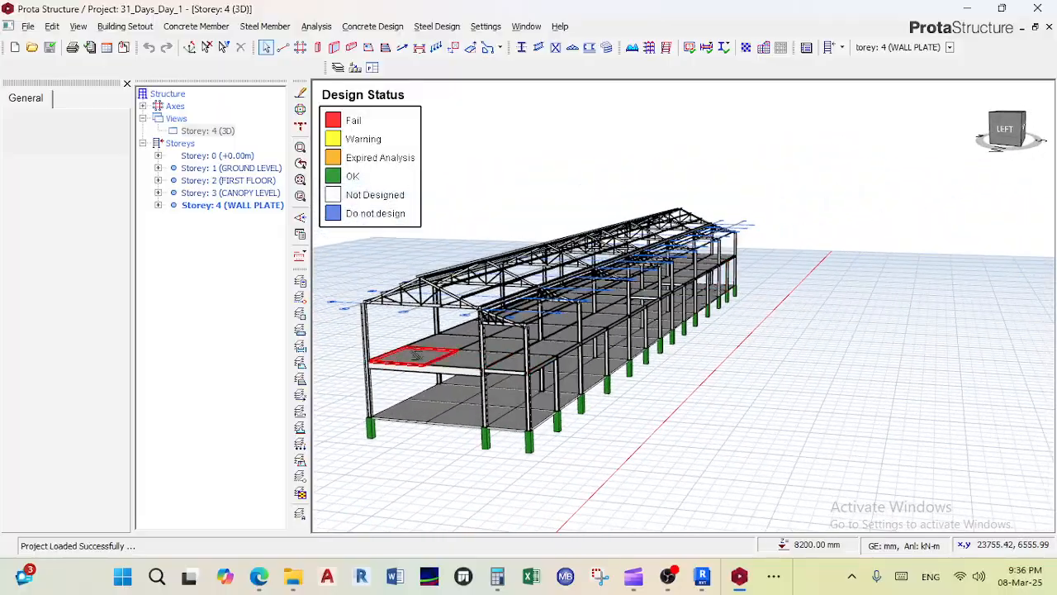
Step: Select the gable-end corner steel column above its concrete base and look up its column end condition options
middle_click_drag(421, 365, 632, 316)
scroll(702, 322, "up", 5)
middle_click_drag(799, 334, 762, 338, "shift")
left_click(703, 256)
right_click(707, 261)
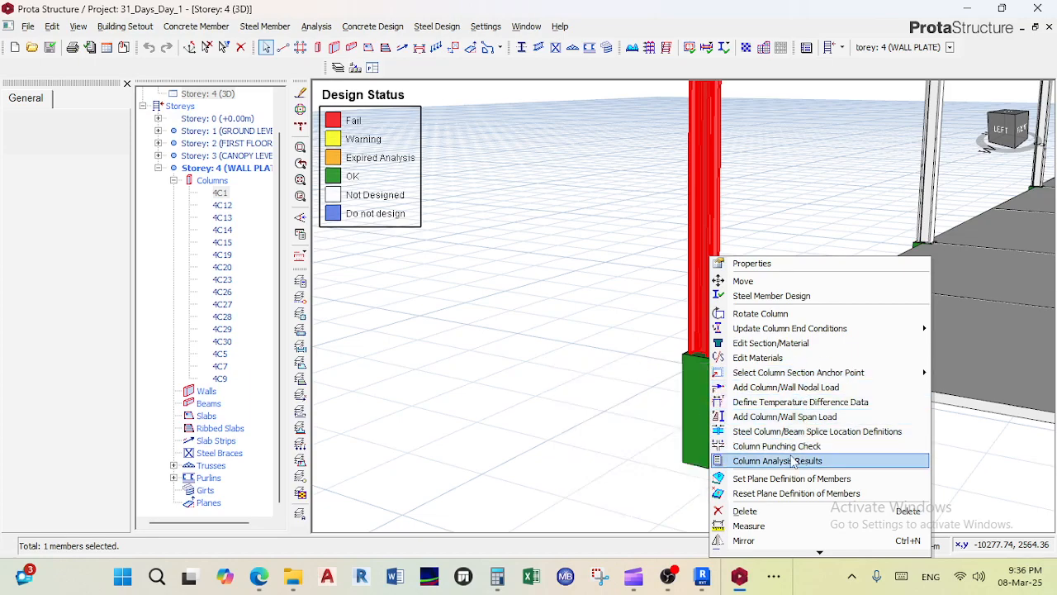
mouse_move(808, 328)
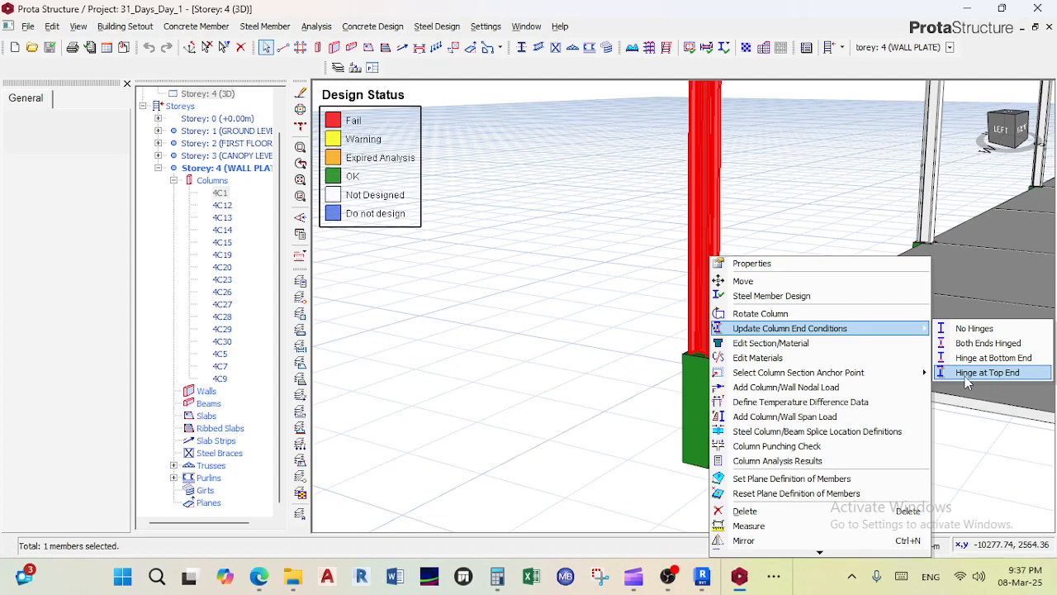
Step: Return to the 31_Days_Day_1 model in ProtaSteel and view the whole steel frame from a raised 3D angle
left_click(737, 577)
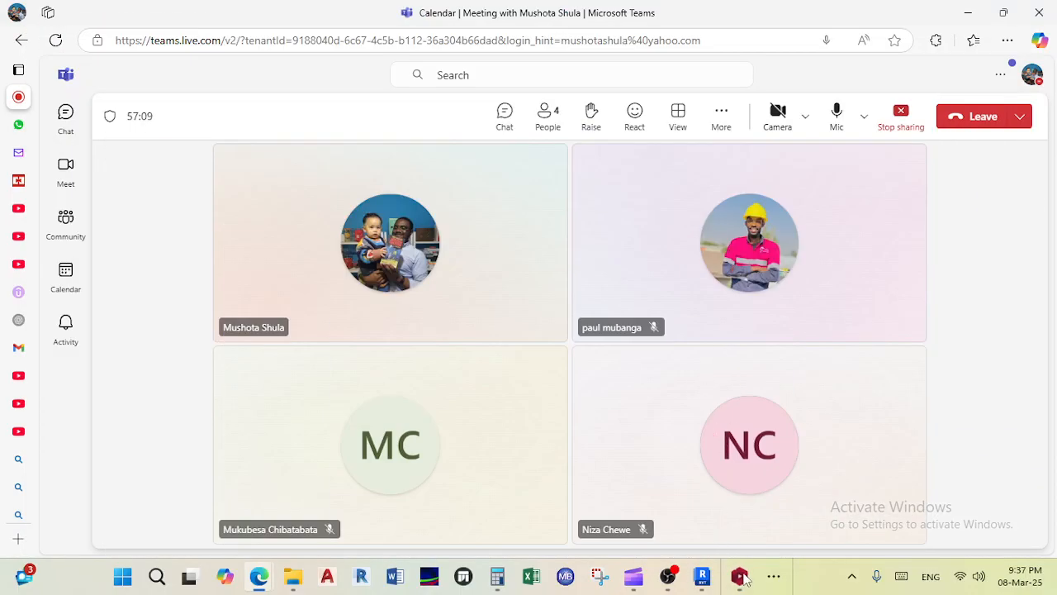
left_click(740, 578)
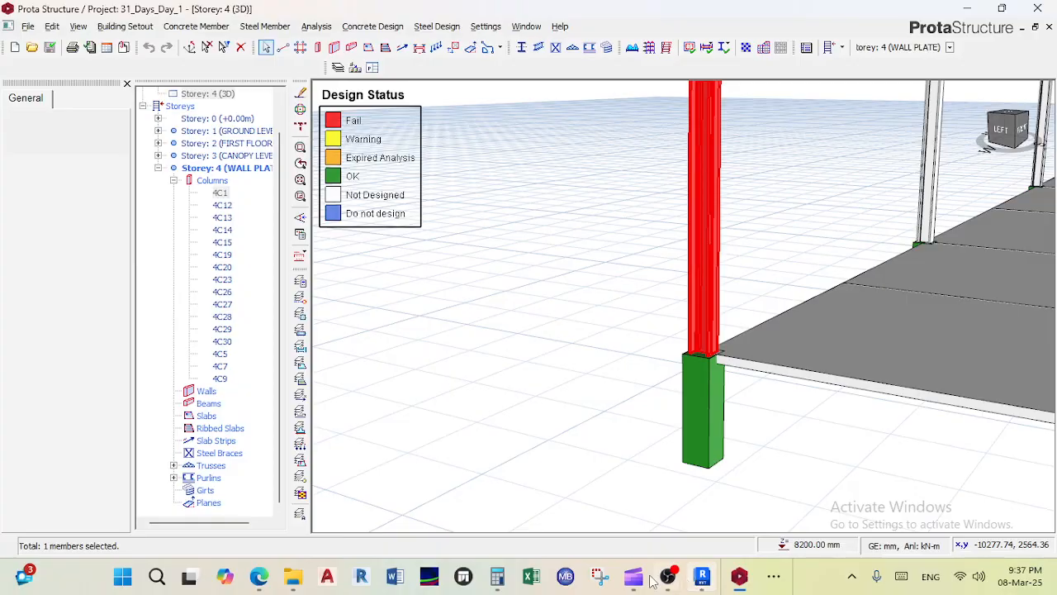
mouse_move(629, 585)
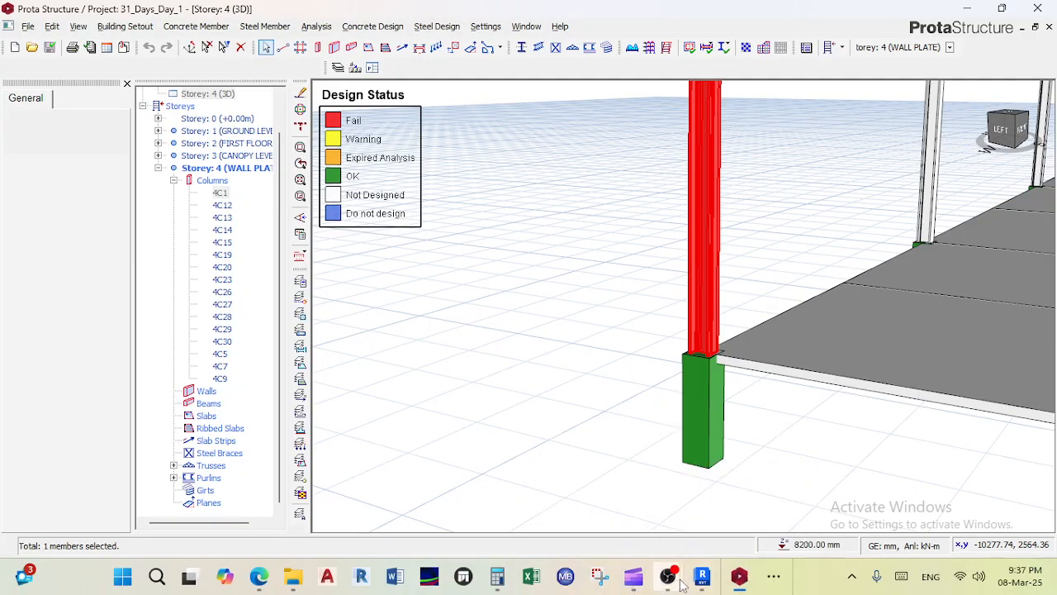
mouse_move(750, 585)
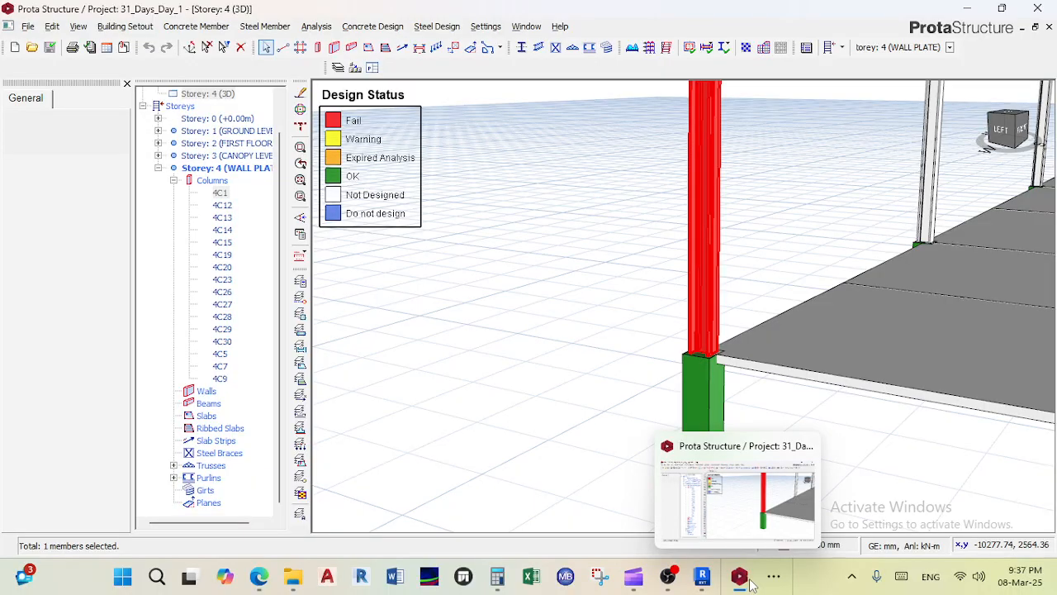
left_click(773, 576)
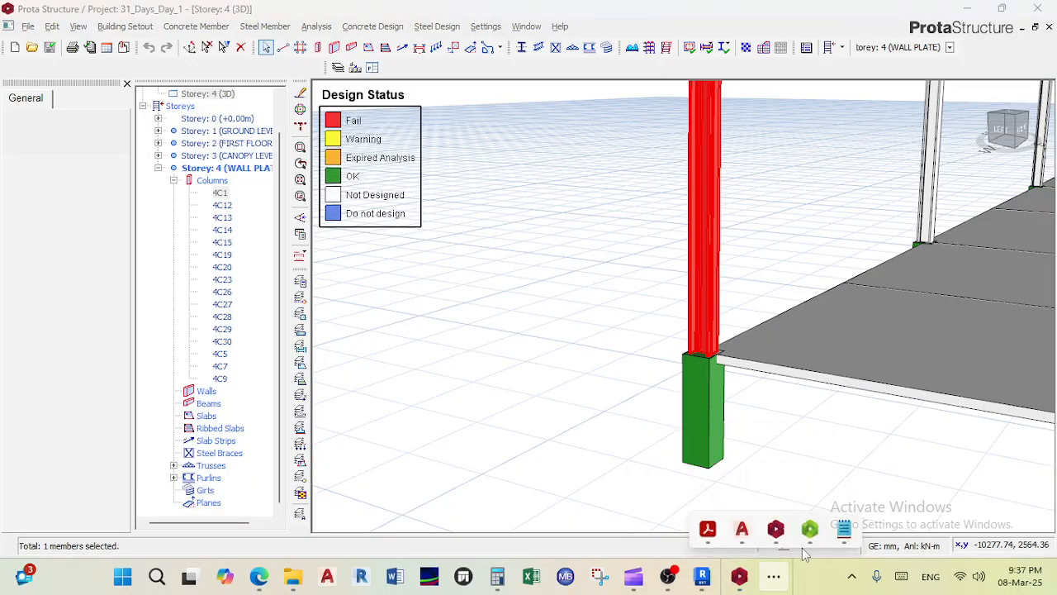
left_click(810, 532)
scroll(670, 351, "down", 10)
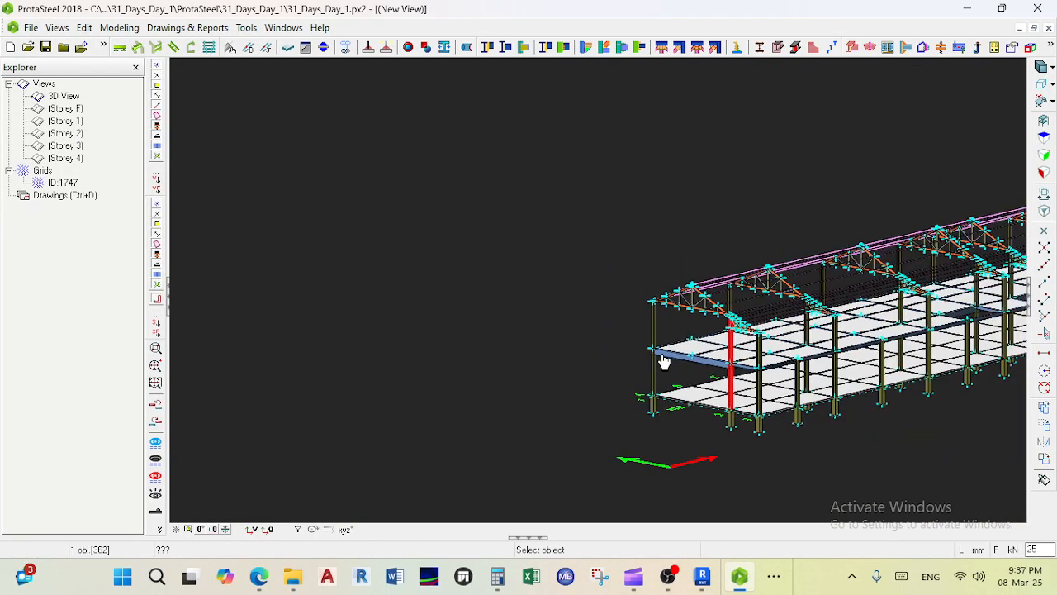
scroll(477, 287, "down", 3)
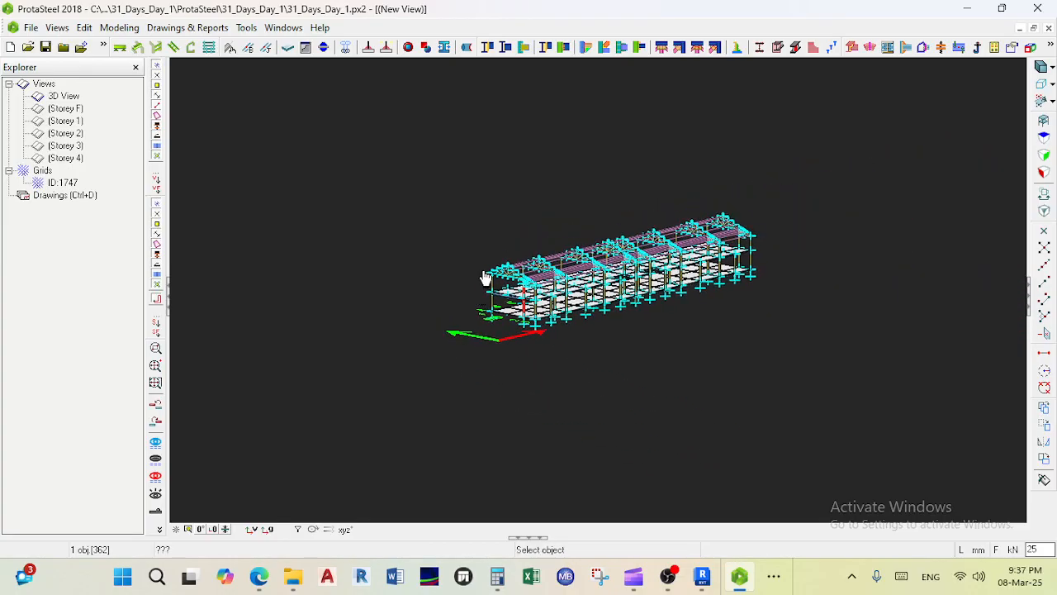
mouse_move(724, 350)
middle_mouse_down()
mouse_move(731, 354)
mouse_move(722, 355)
middle_mouse_up()
scroll(635, 329, "up", 4)
scroll(635, 409, "down", 4)
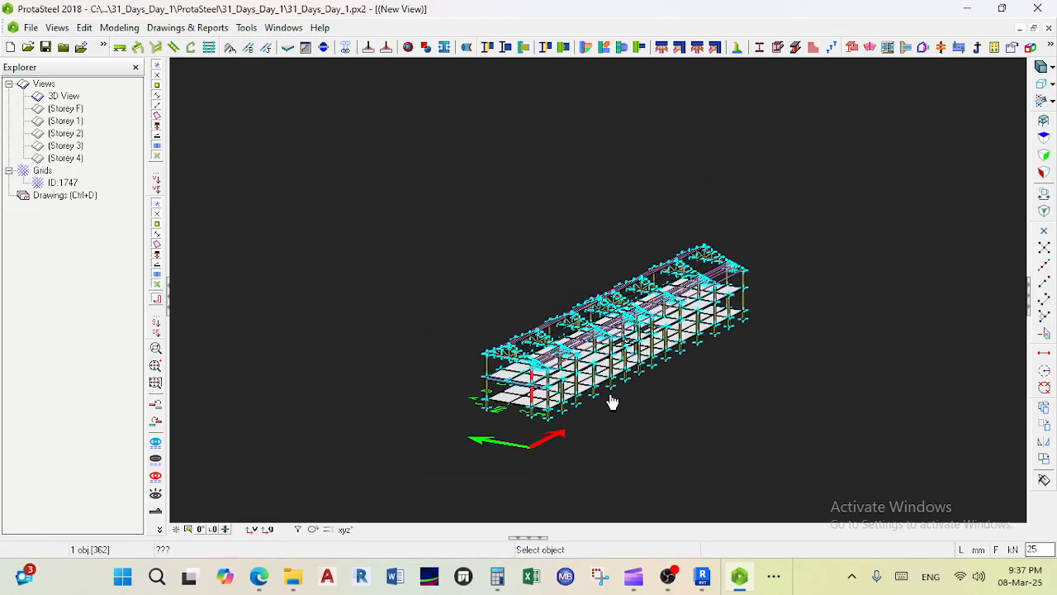
Step: Select every object in the 3D model and run a Clash Check on the selection
left_click(487, 48)
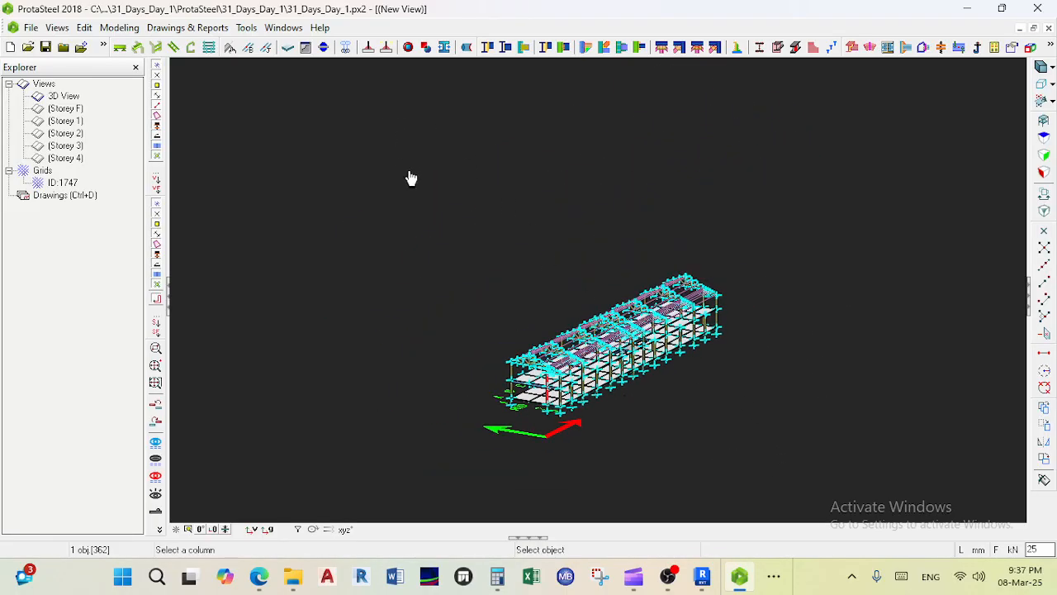
key("Escape")
left_click_drag(786, 463, 373, 162)
scroll(537, 385, "up", 3)
right_click(547, 331)
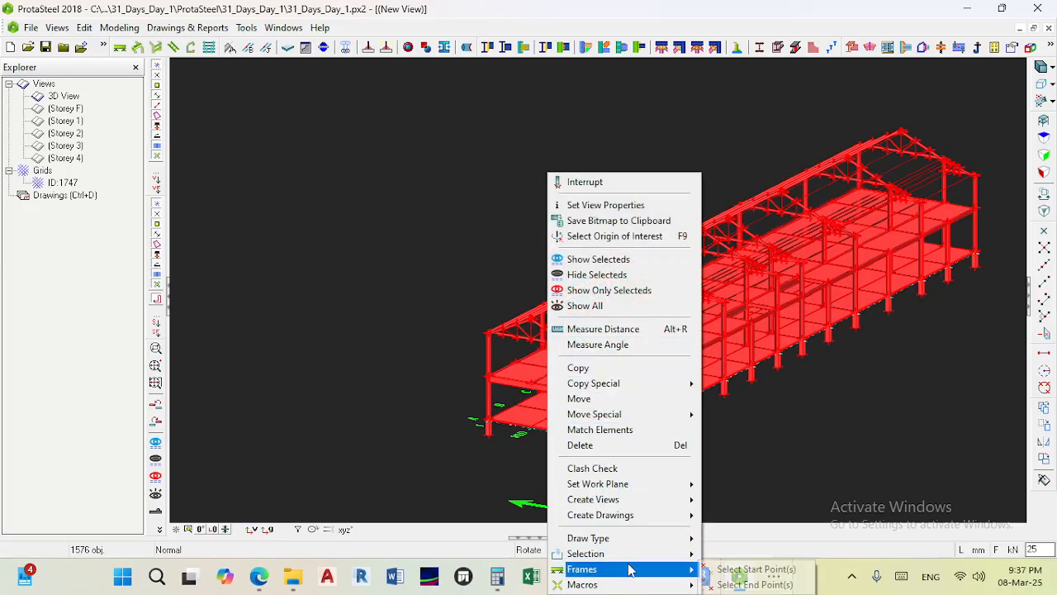
right_click(502, 121)
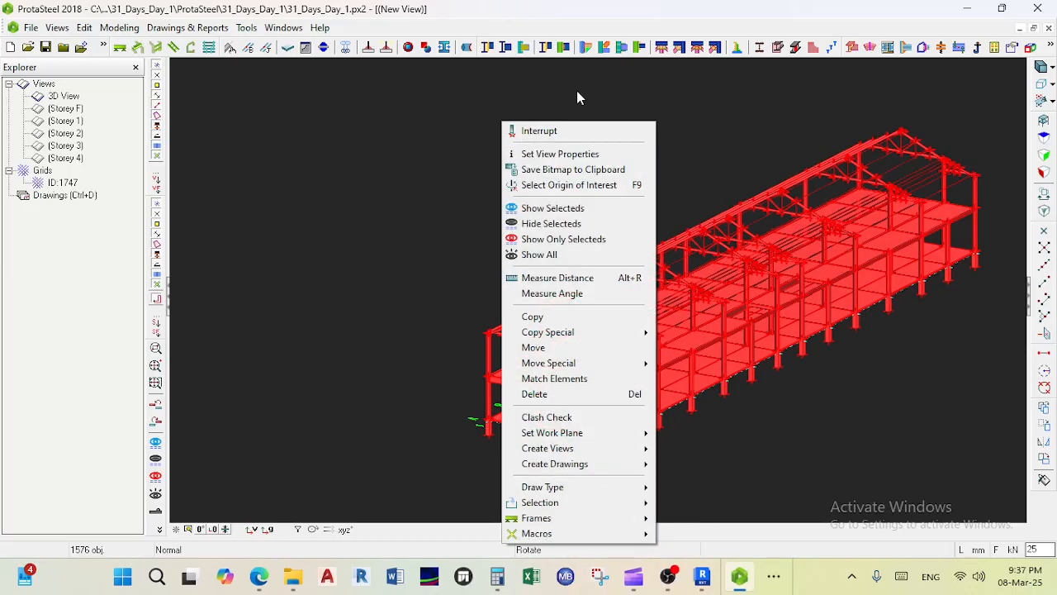
right_click(570, 79)
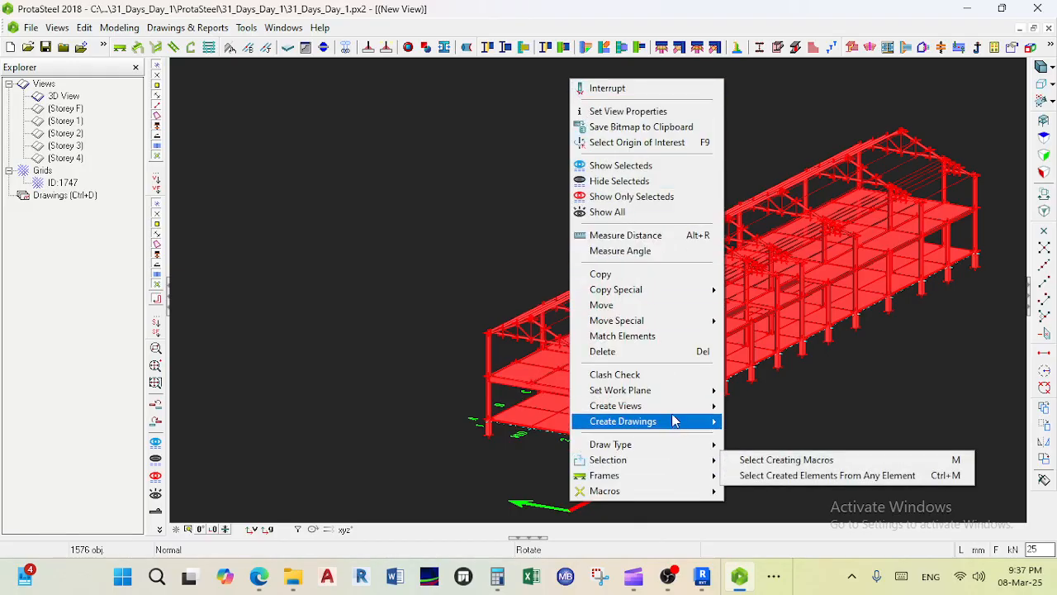
mouse_move(675, 408)
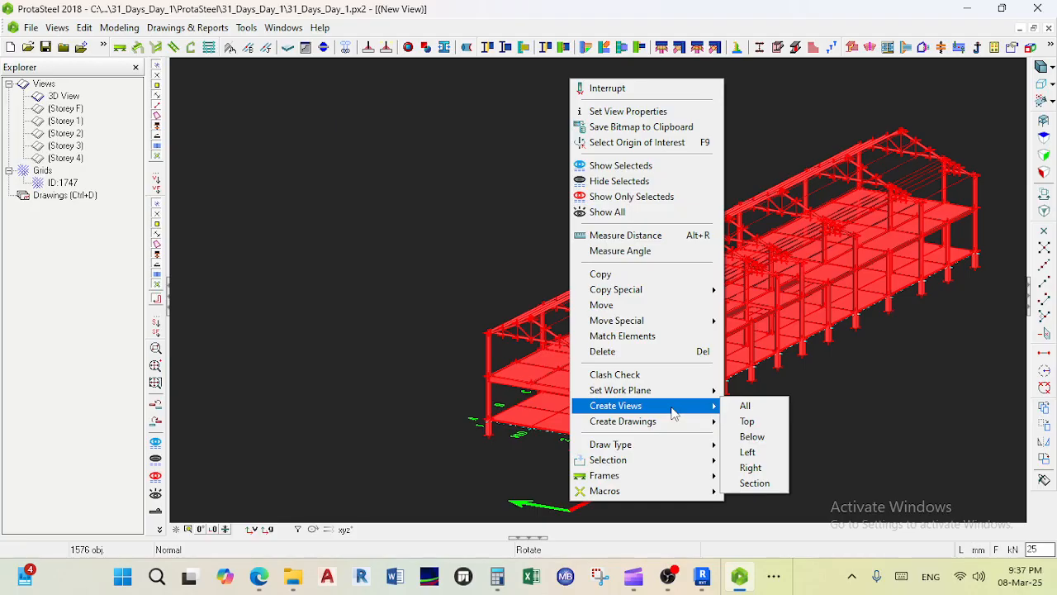
left_click(633, 375)
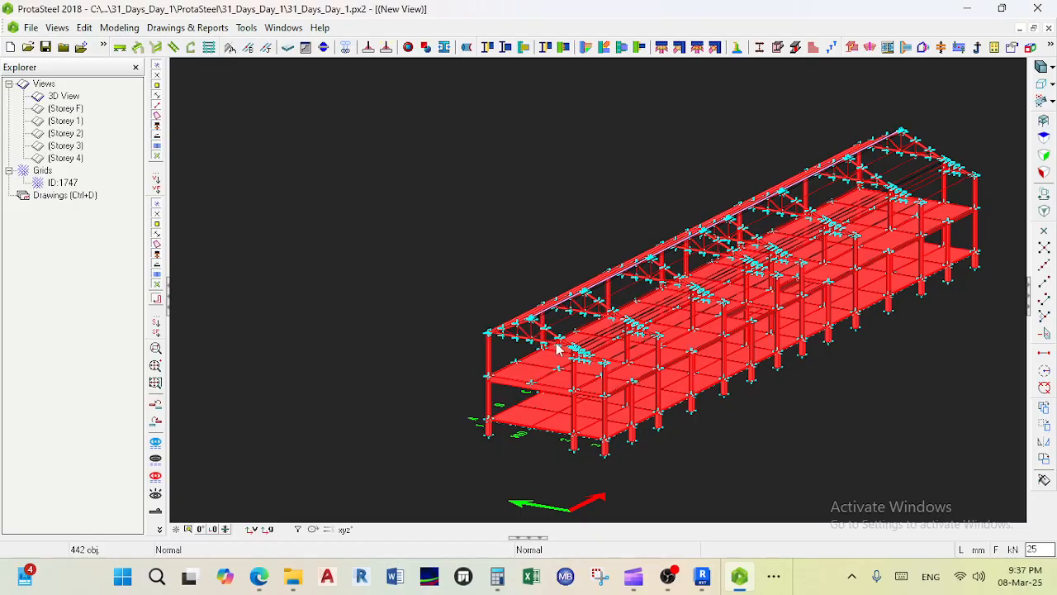
Step: Examine the highlighted truss members and purlin near the gable-end eaves joint after the clash check
scroll(553, 342, "up", 5)
scroll(569, 335, "up", 2)
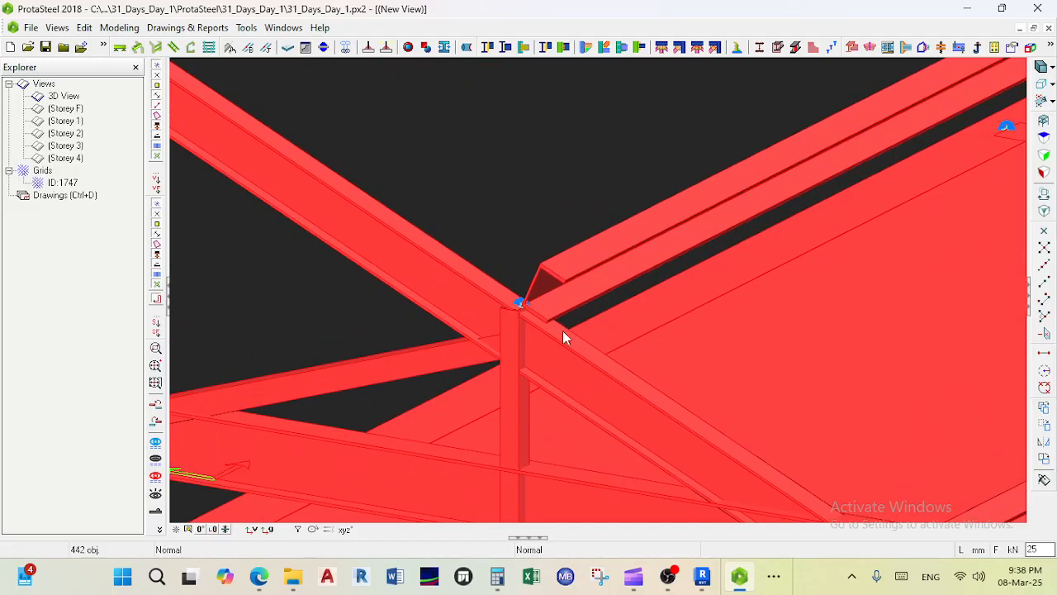
scroll(562, 334, "down", 3)
scroll(543, 337, "up", 2)
scroll(536, 364, "up", 2)
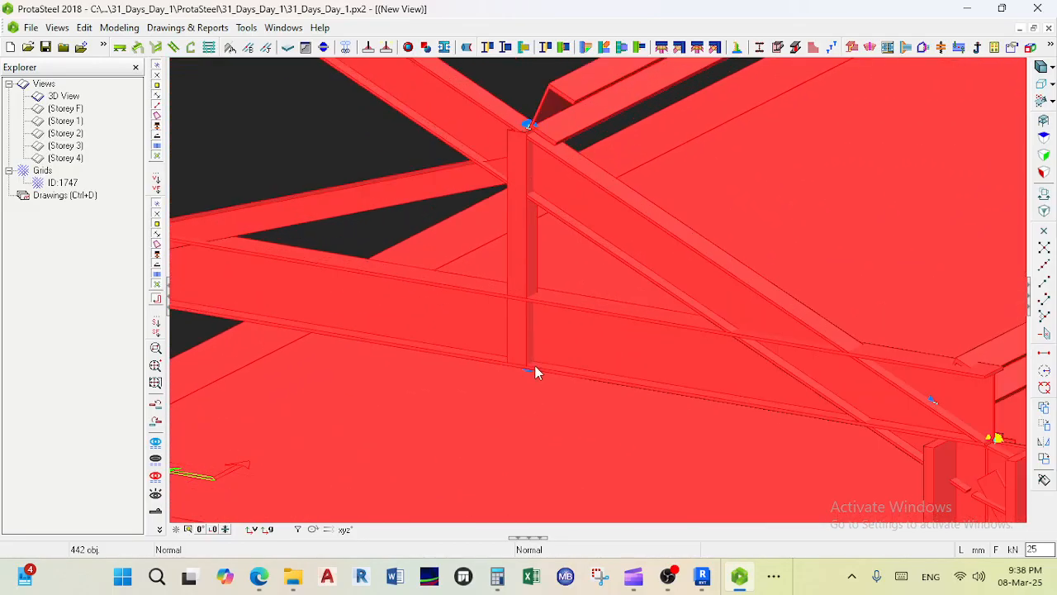
Step: Examine the highlighted eaves joints, columns and bases at the gable end, from close up and as a whole frame
scroll(536, 366, "down", 2)
scroll(746, 338, "up", 3)
scroll(744, 338, "down", 4)
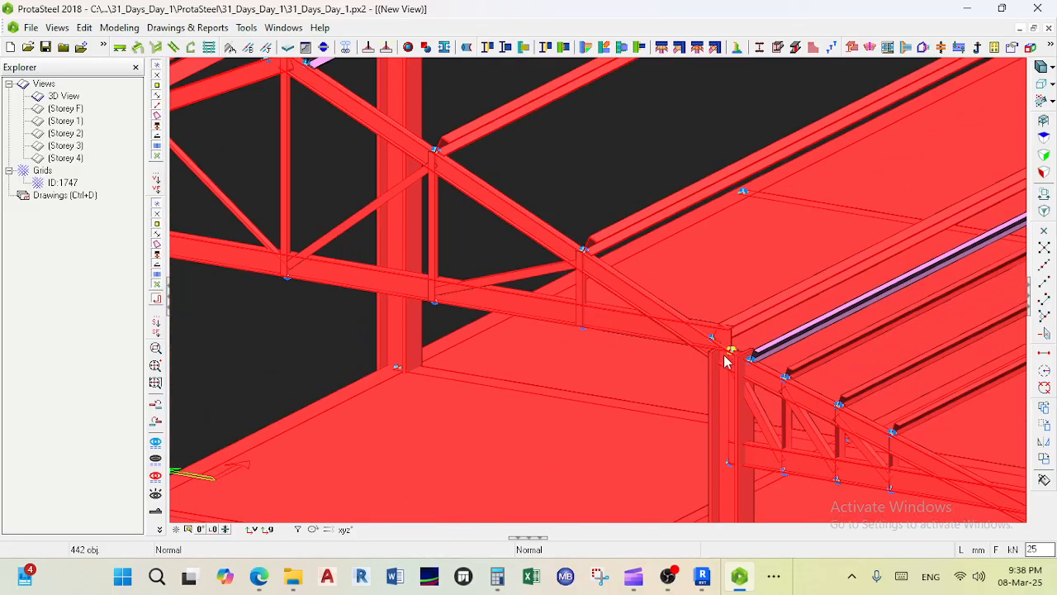
scroll(510, 261, "up", 4)
scroll(306, 168, "up", 4)
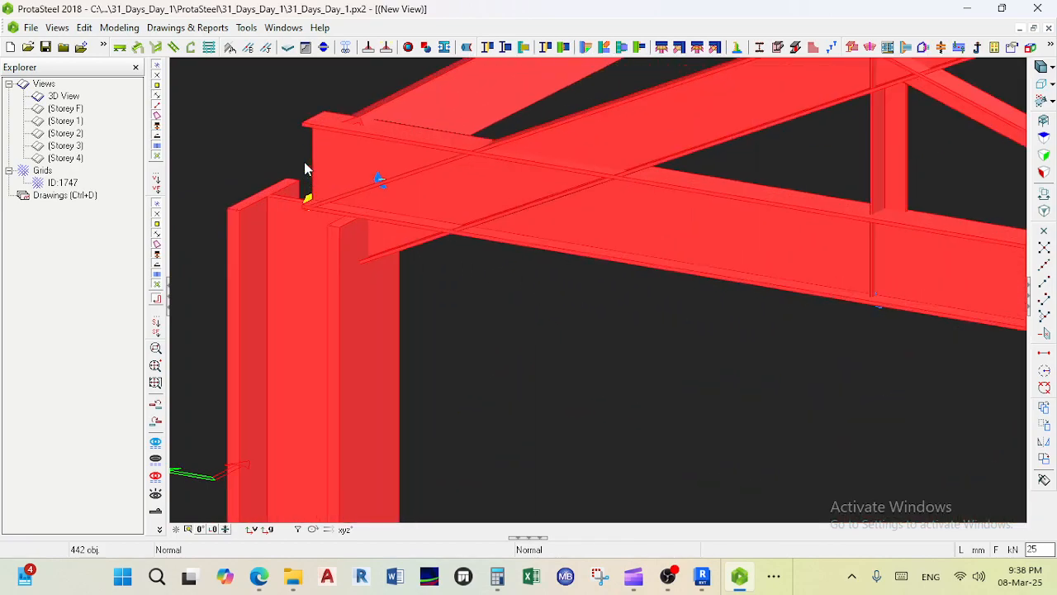
scroll(331, 202, "down", 5)
middle_click_drag(363, 241, 425, 157)
scroll(429, 191, "down", 4)
middle_click_drag(430, 194, 436, 191)
scroll(450, 309, "up", 5)
middle_click_drag(435, 381, 400, 153)
scroll(432, 338, "down", 4)
scroll(399, 151, "up", 3)
scroll(457, 189, "down", 4)
scroll(528, 235, "down", 5)
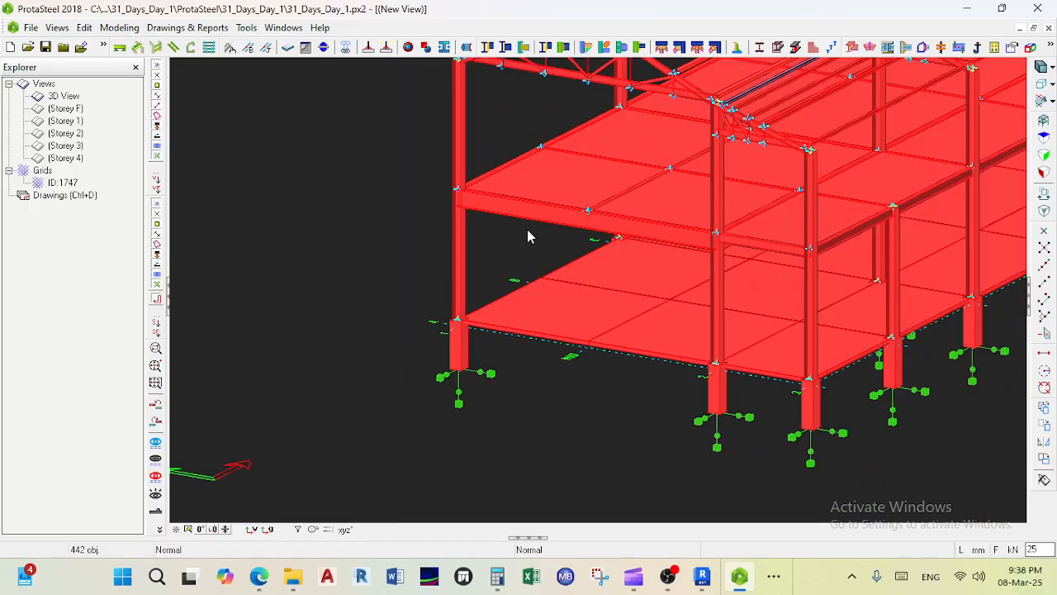
middle_click_drag(642, 333, 543, 330)
scroll(544, 333, "down", 2)
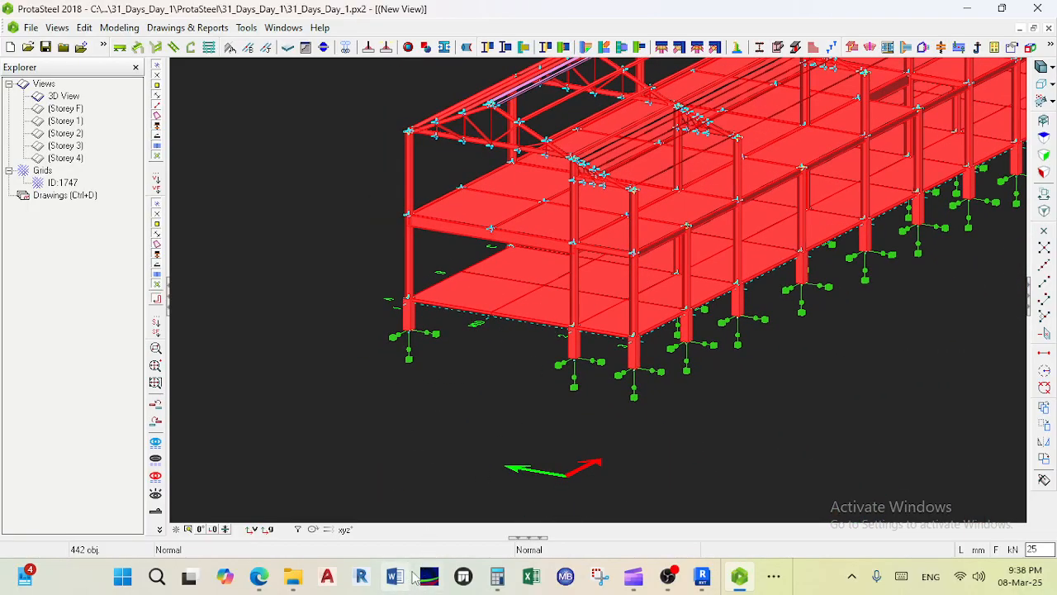
Step: Switch to the Microsoft Teams meeting to check on the participants, and return to the ProtaSteel model
mouse_move(256, 583)
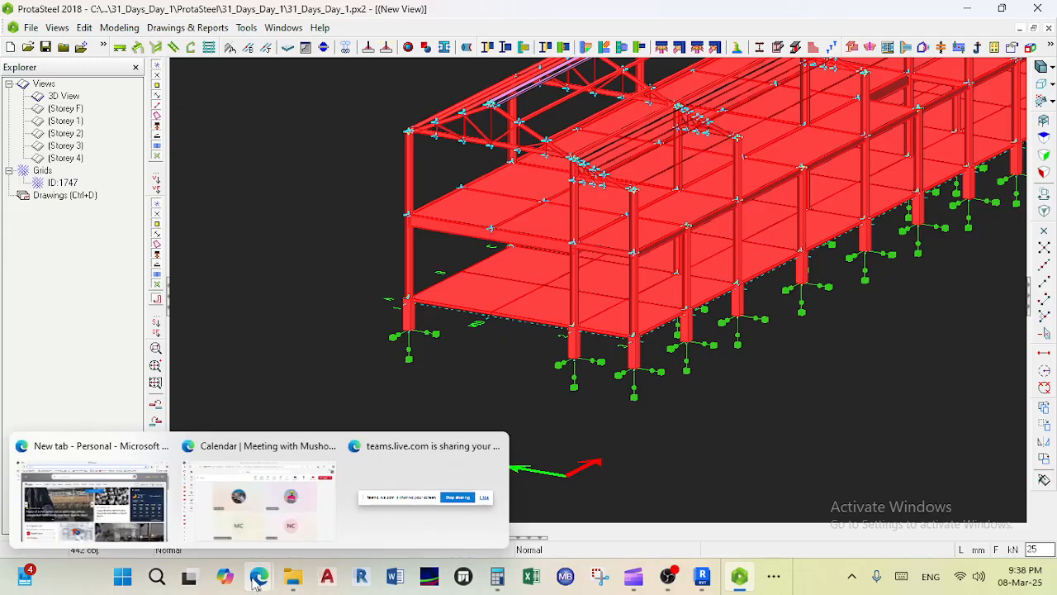
left_click(254, 519)
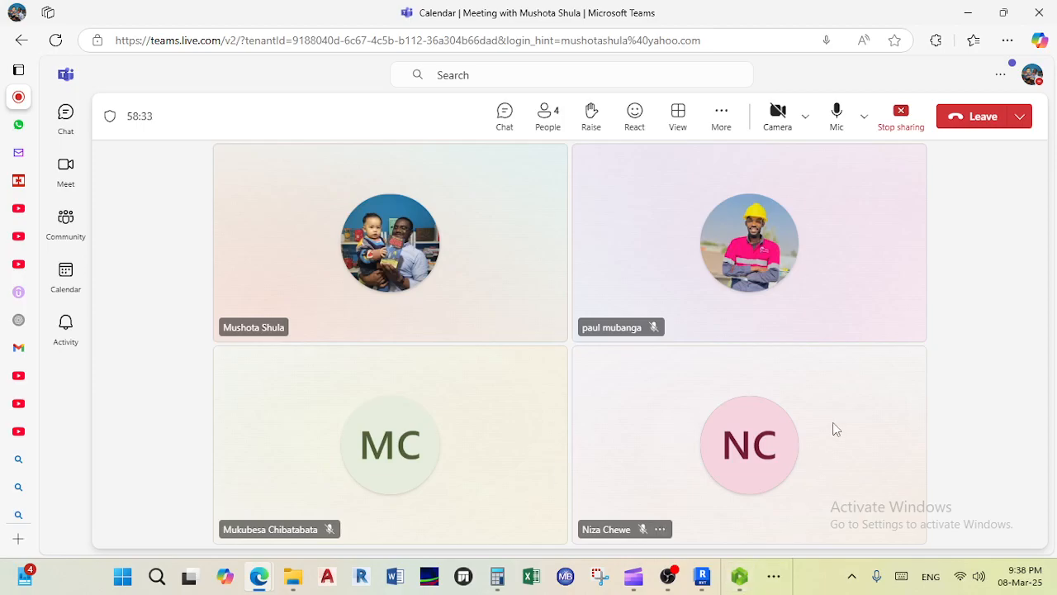
left_click(968, 13)
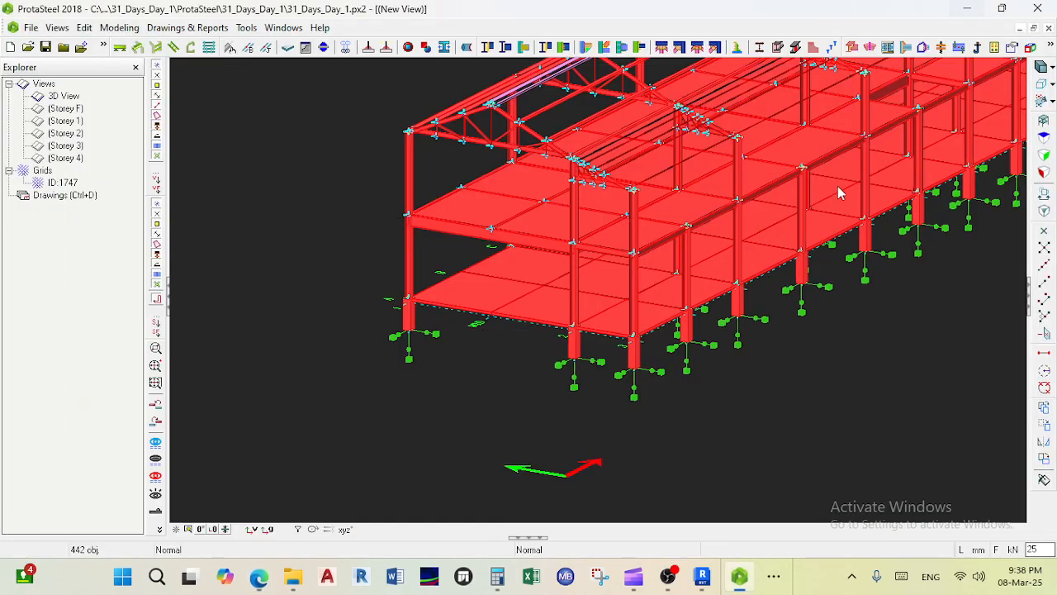
Step: Examine the gable-end corner and the roof truss over the columns from a raised 3D angle
middle_click_drag(729, 277, 774, 290, "shift")
middle_click_drag(642, 266, 647, 300)
middle_click_drag(647, 301, 650, 268, "shift")
scroll(610, 304, "up", 3)
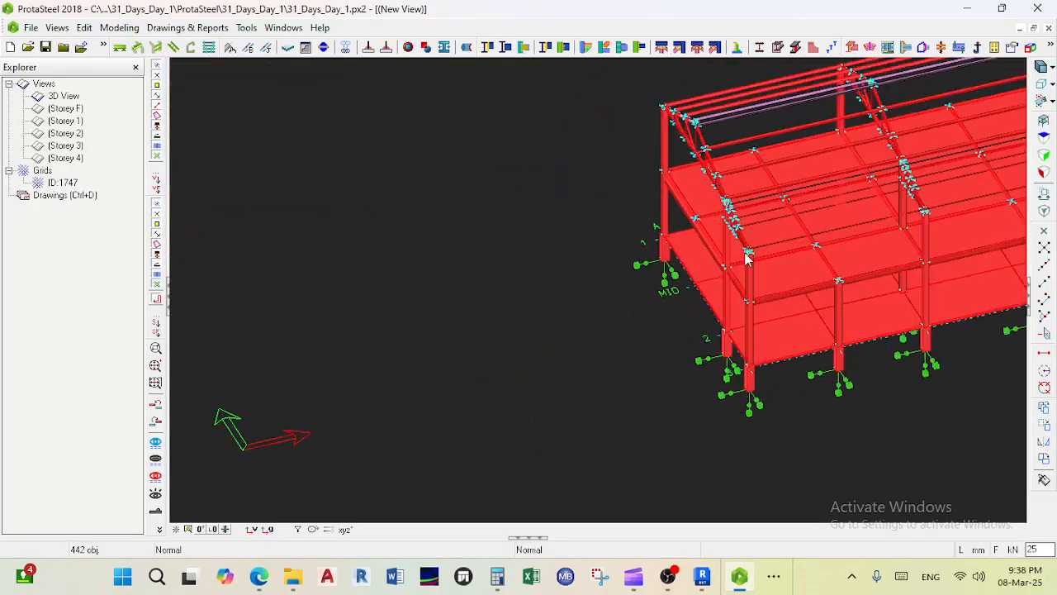
scroll(650, 268, "up", 2)
scroll(751, 264, "up", 2)
mouse_move(752, 263)
middle_mouse_down("shift")
mouse_move(776, 256)
mouse_move(743, 272)
middle_mouse_up("shift")
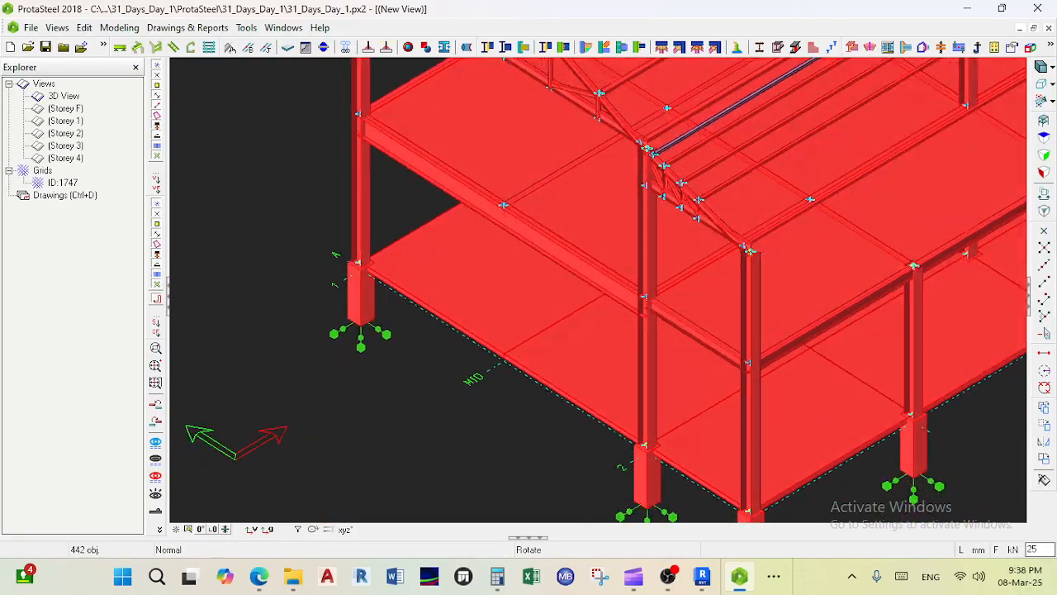
middle_click_drag(677, 272, 630, 304)
scroll(630, 299, "down", 3)
right_click_drag(631, 296, 644, 286)
scroll(630, 263, "up", 4)
Step: Try to create assembly drawings of all selected objects in the 3D model
right_click(628, 261)
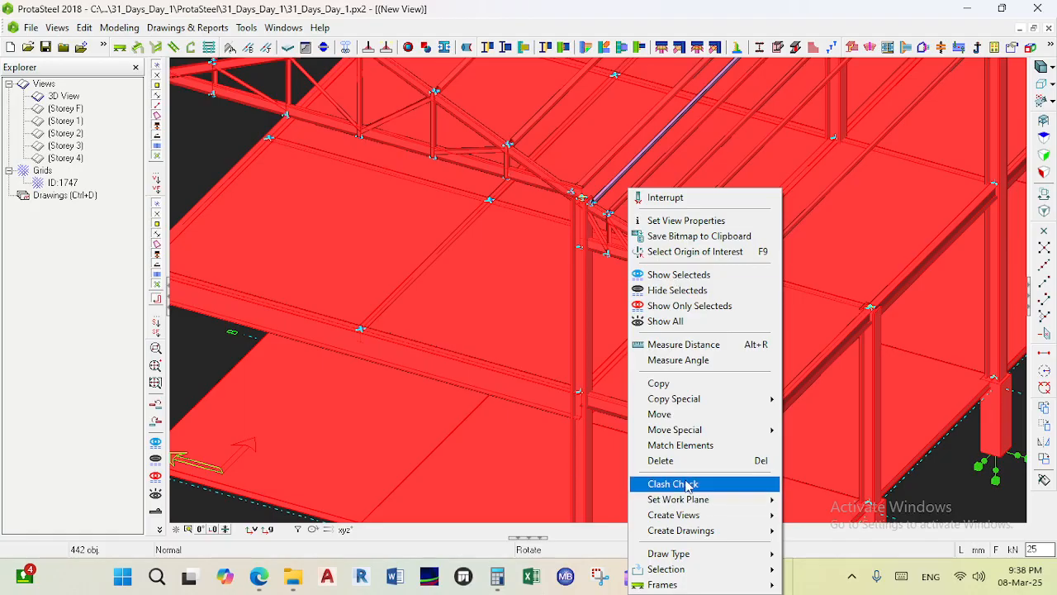
mouse_move(692, 516)
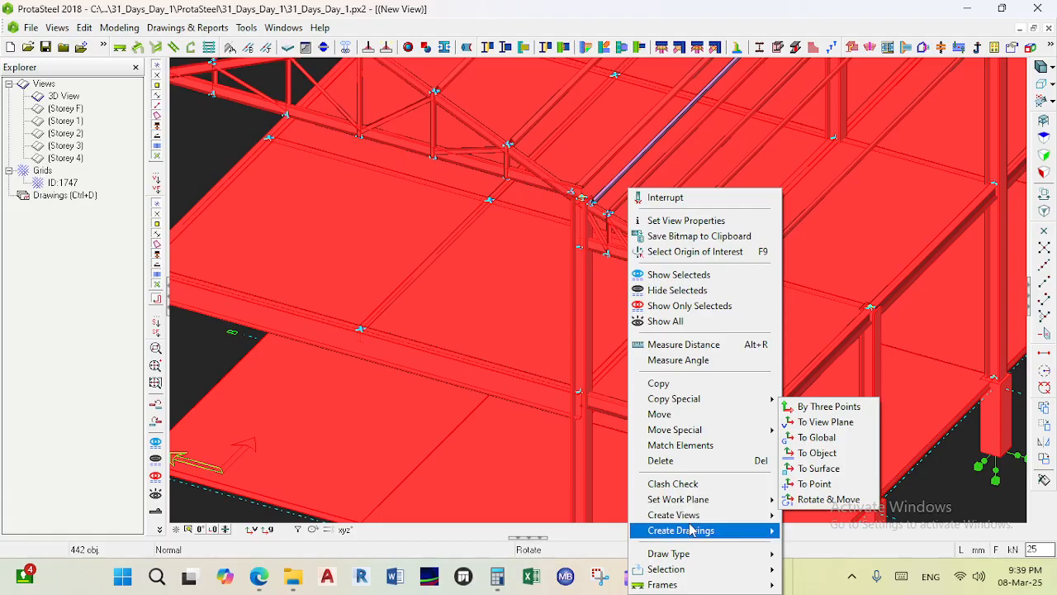
mouse_move(692, 559)
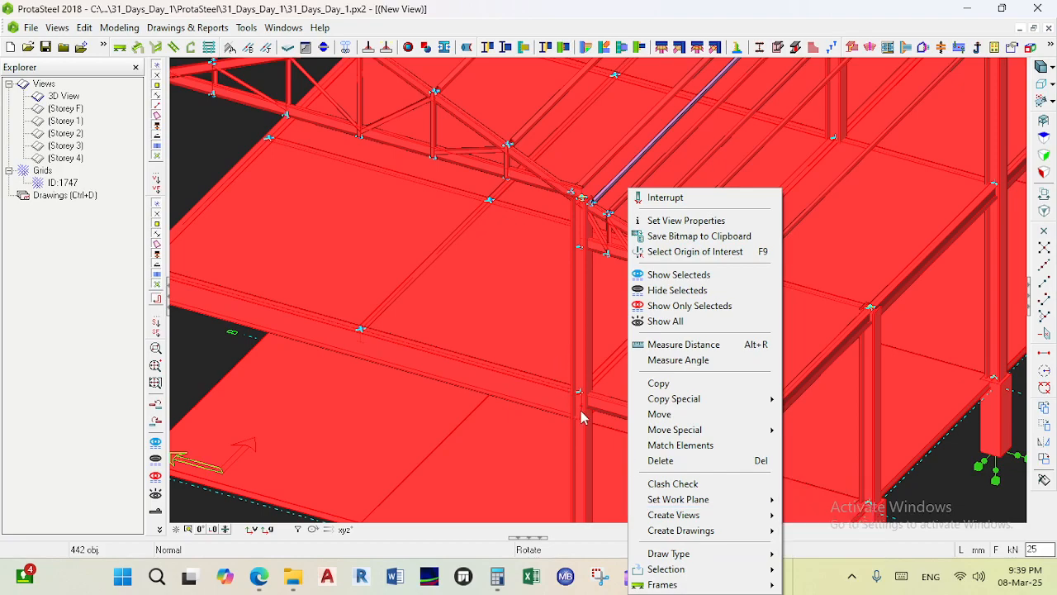
mouse_move(698, 578)
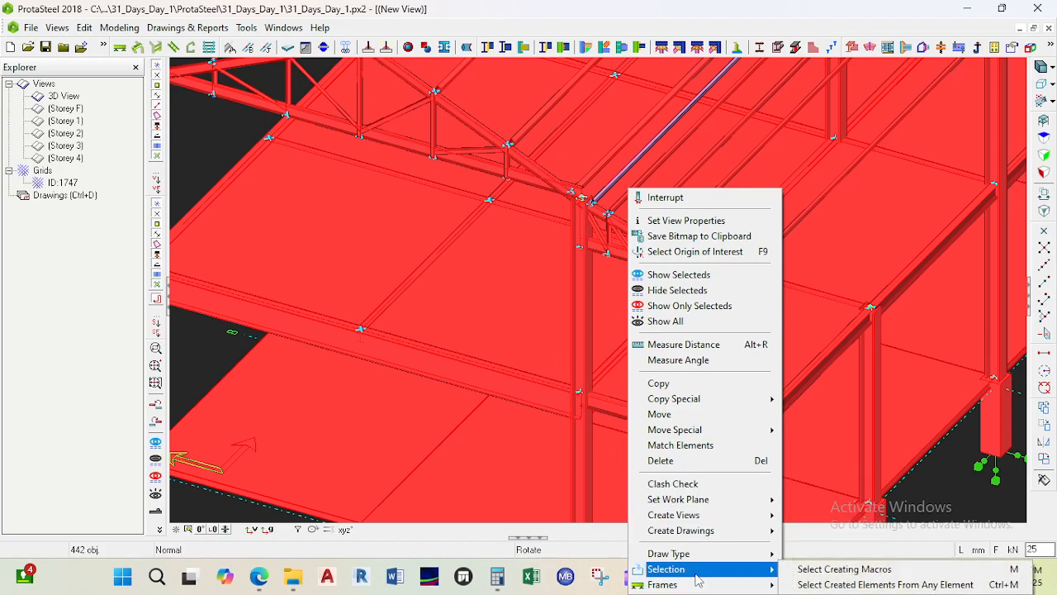
left_click(545, 89)
right_click(545, 89)
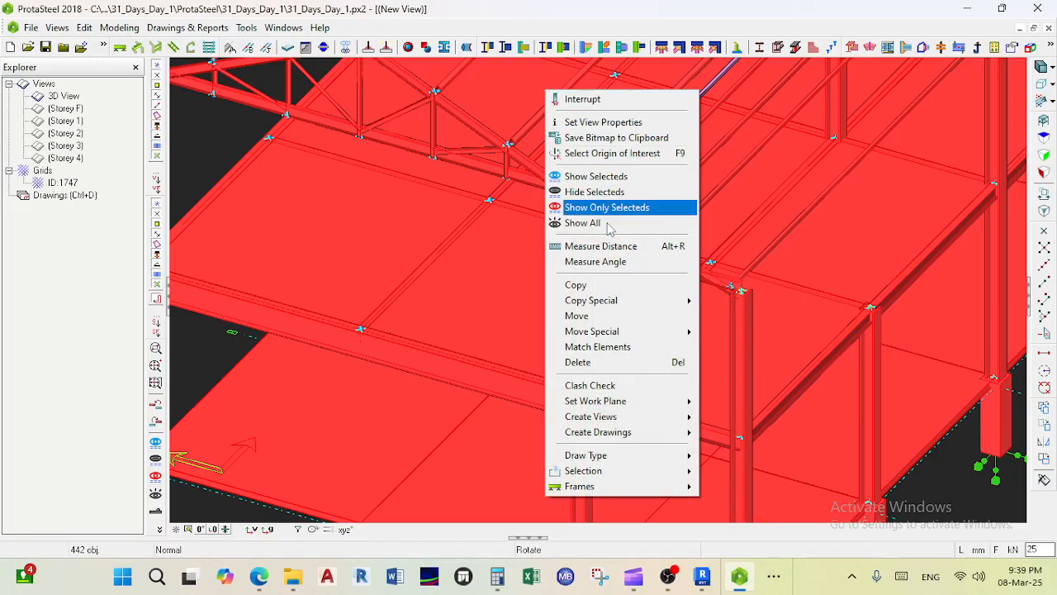
mouse_move(663, 488)
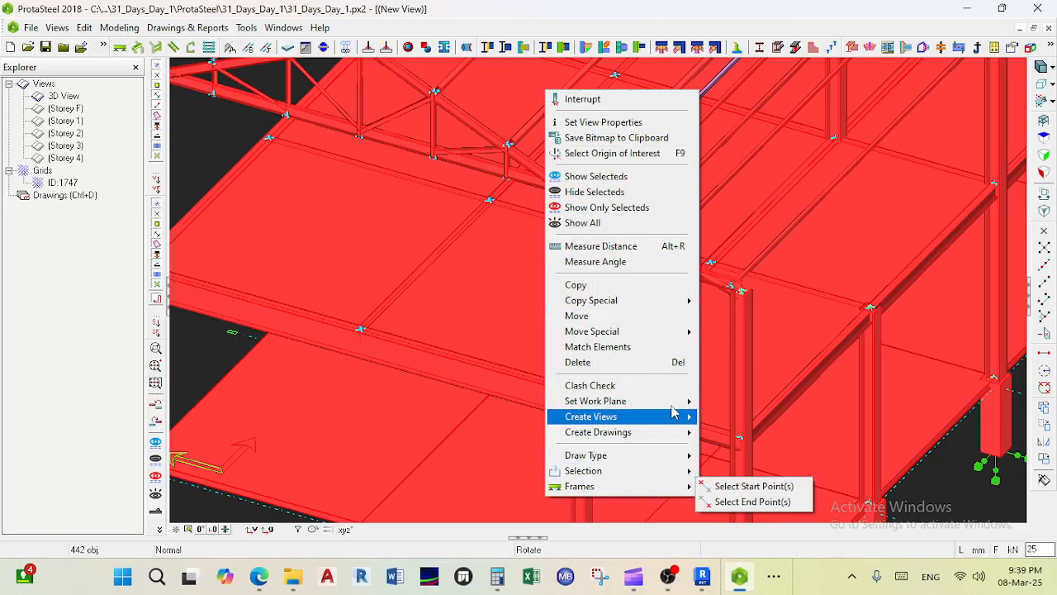
mouse_move(657, 438)
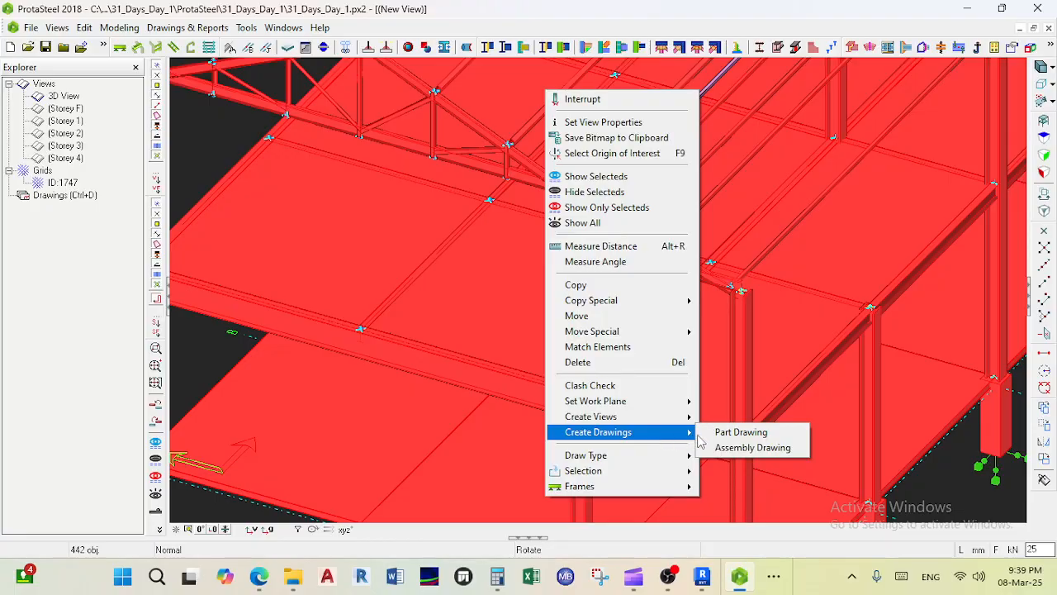
left_click(752, 447)
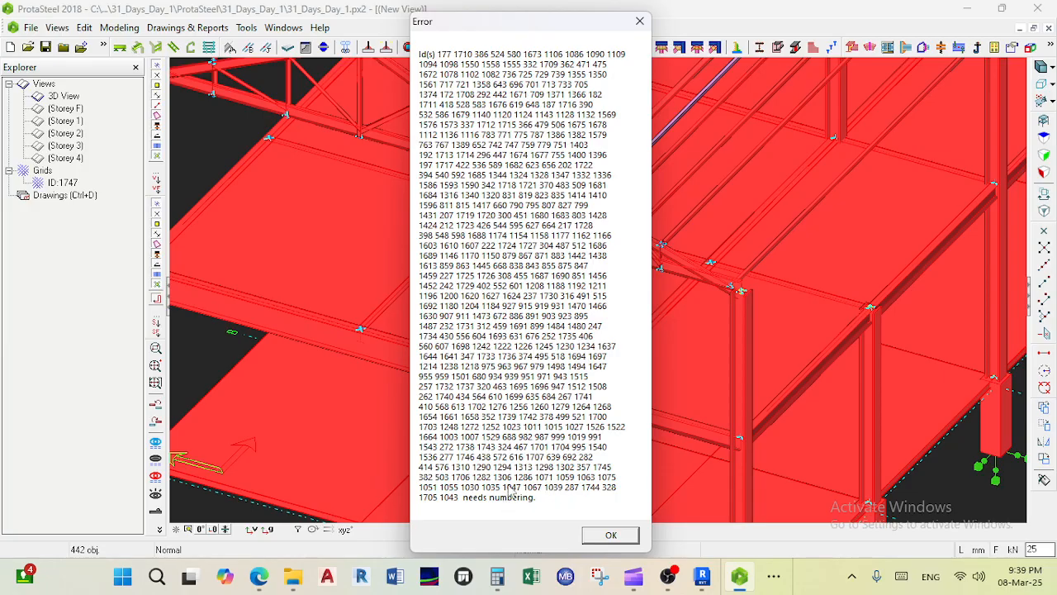
left_click(611, 535)
right_click(518, 164)
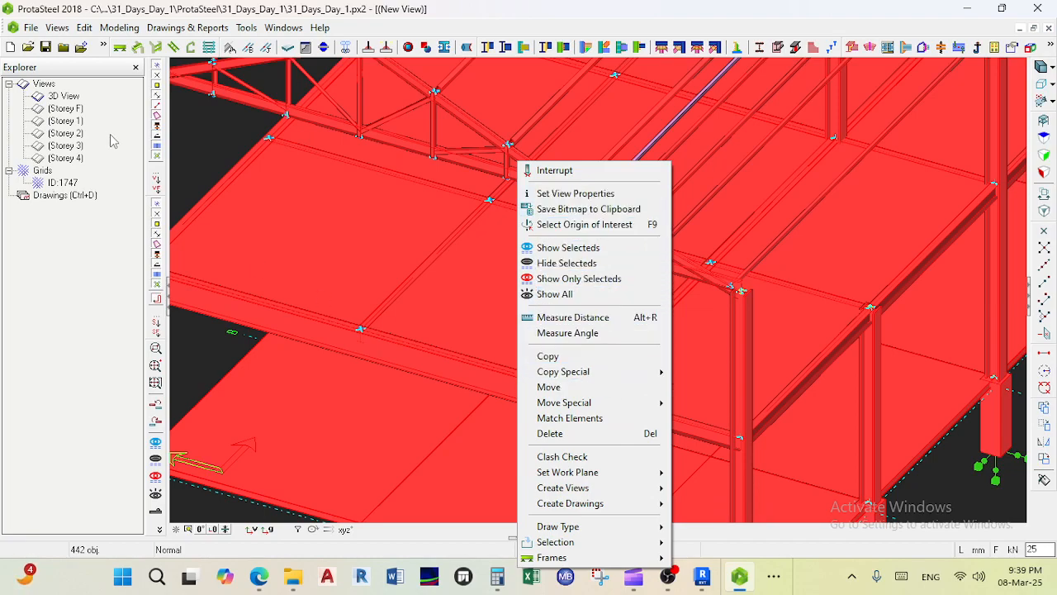
left_click(71, 97)
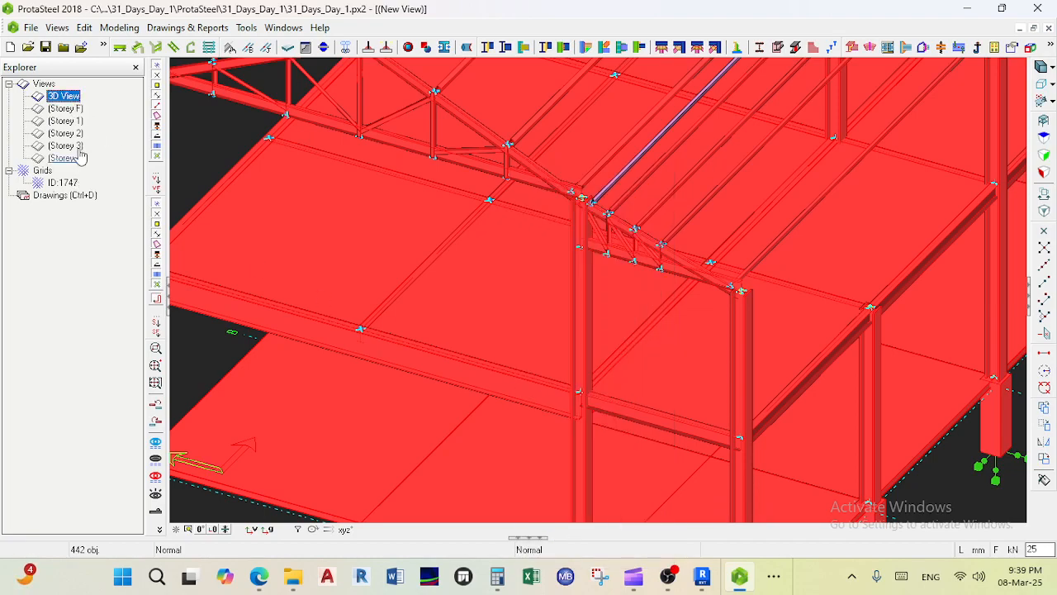
right_click(69, 99)
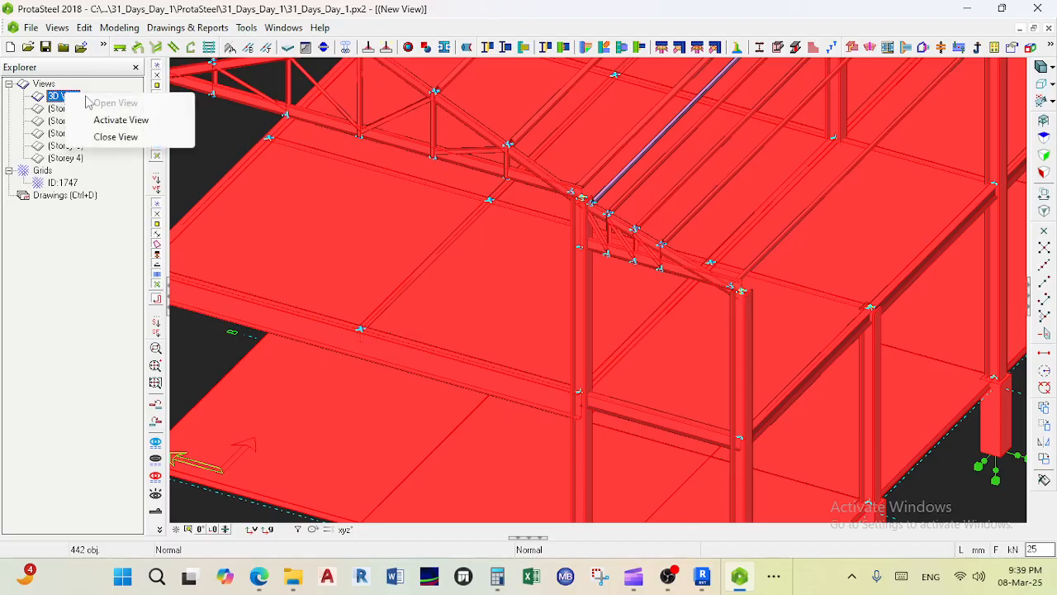
Step: Apply the existing numbering options and run Perform Numbering on the model's parts
left_click(204, 30)
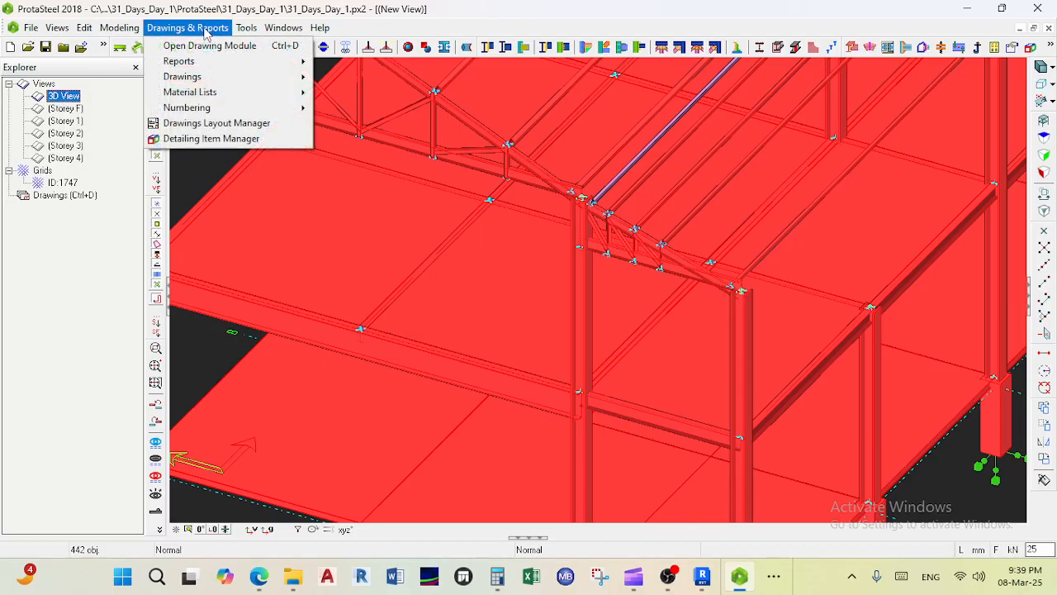
mouse_move(188, 115)
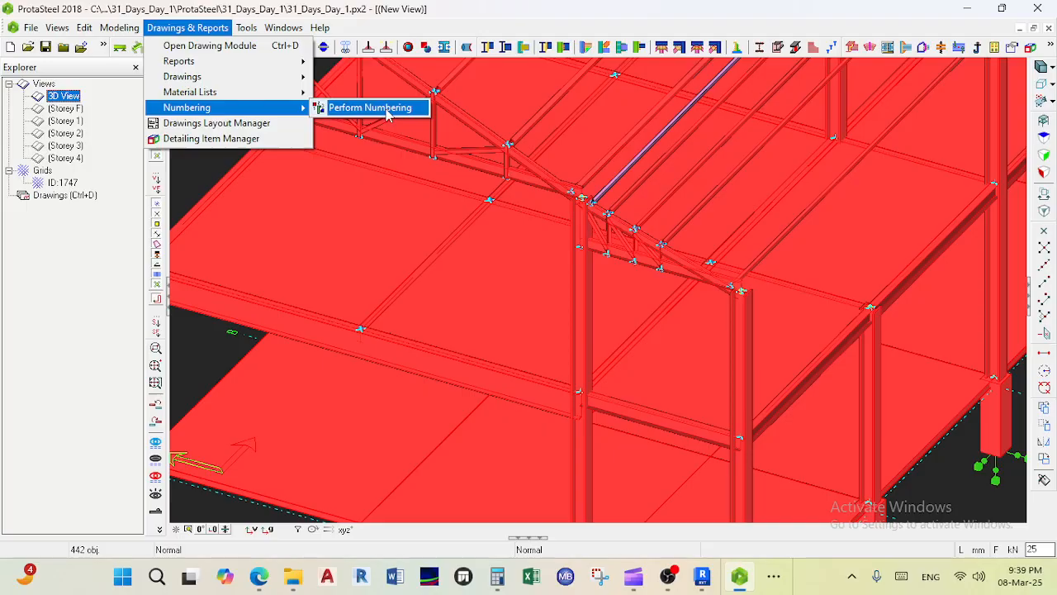
left_click(370, 110)
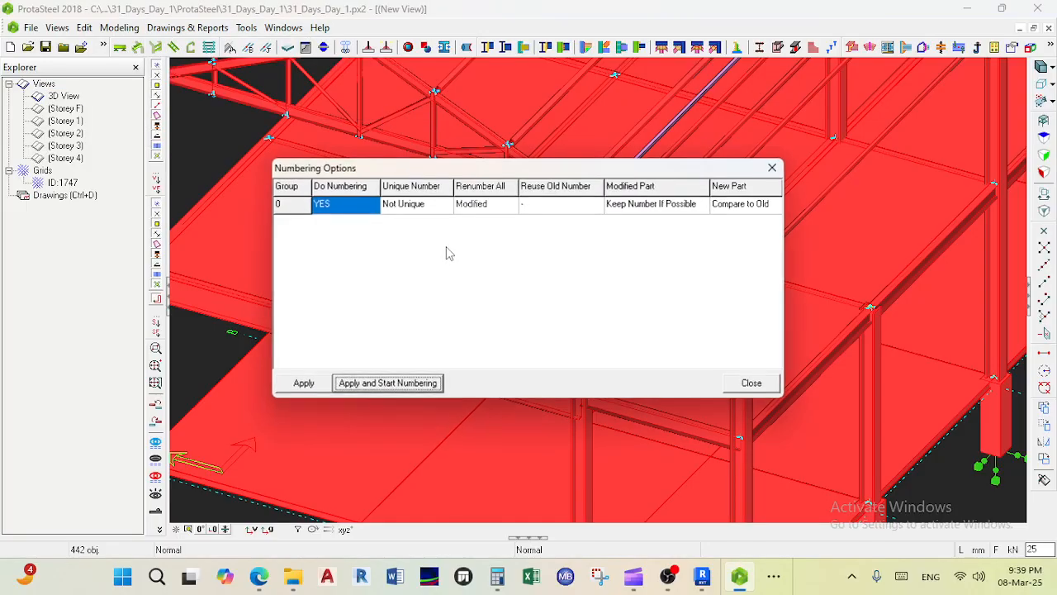
left_click(400, 385)
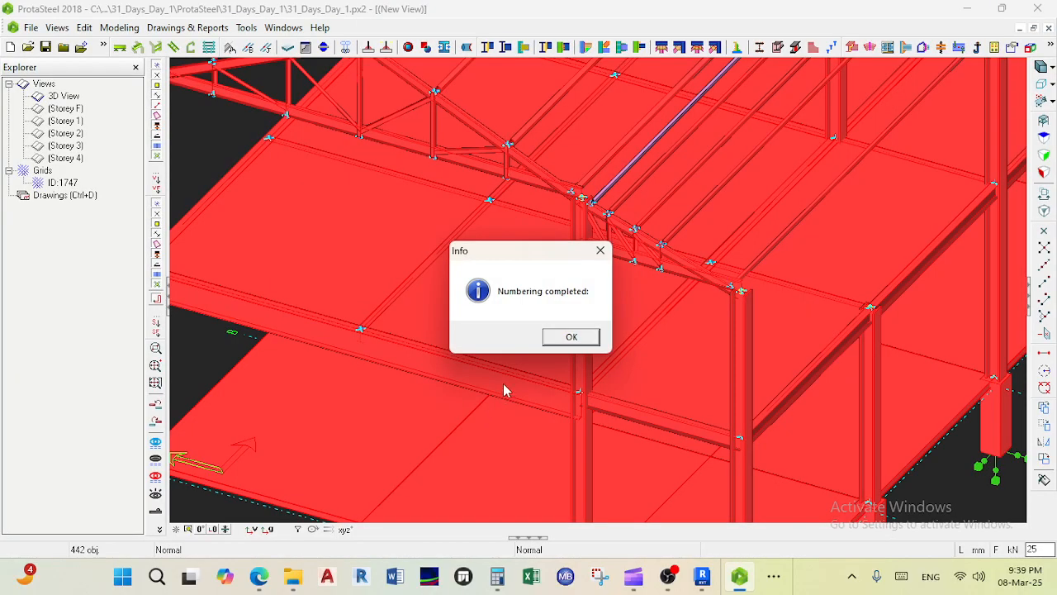
left_click(569, 338)
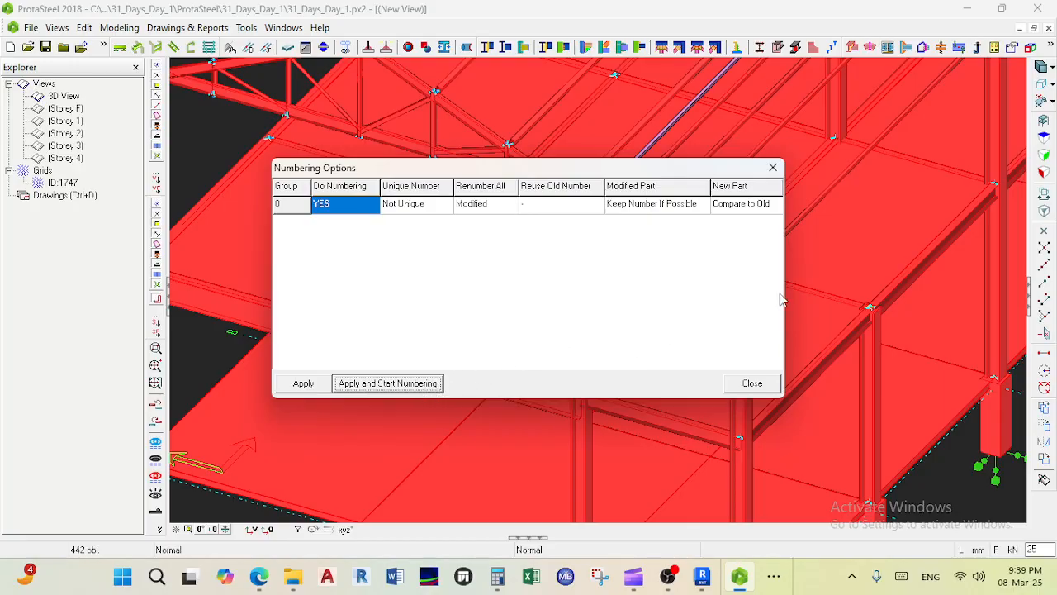
left_click(751, 384)
Step: Create assembly drawings of all selected objects, accepting the default title block
right_click(613, 242)
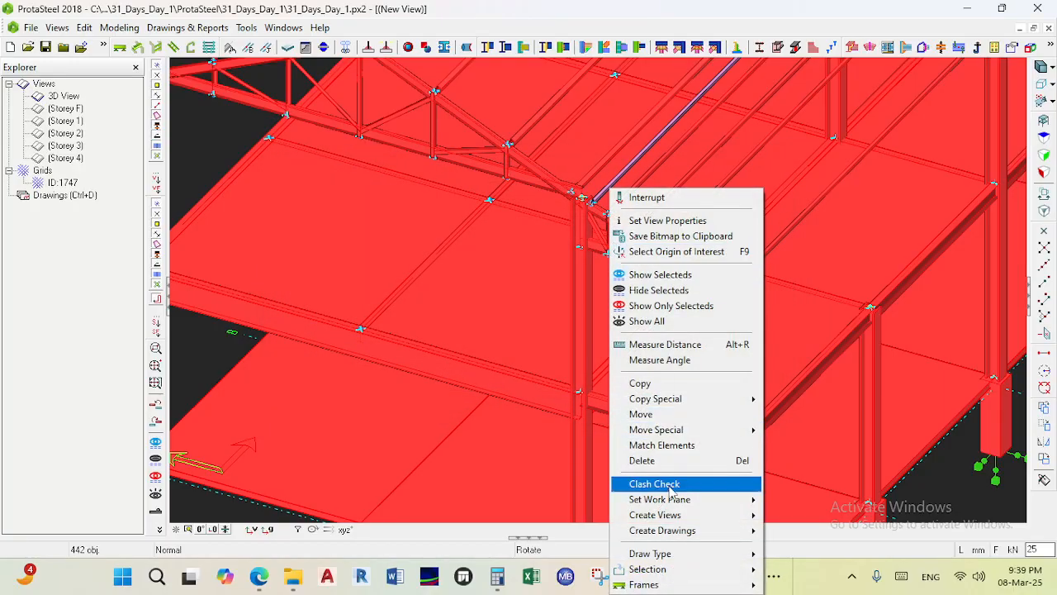
mouse_move(694, 535)
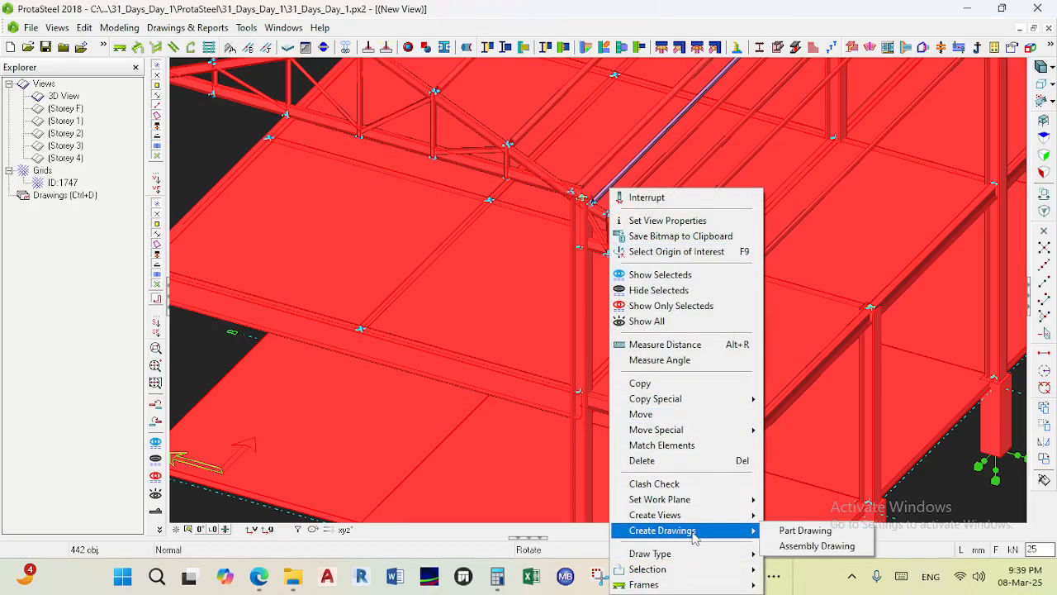
left_click(797, 546)
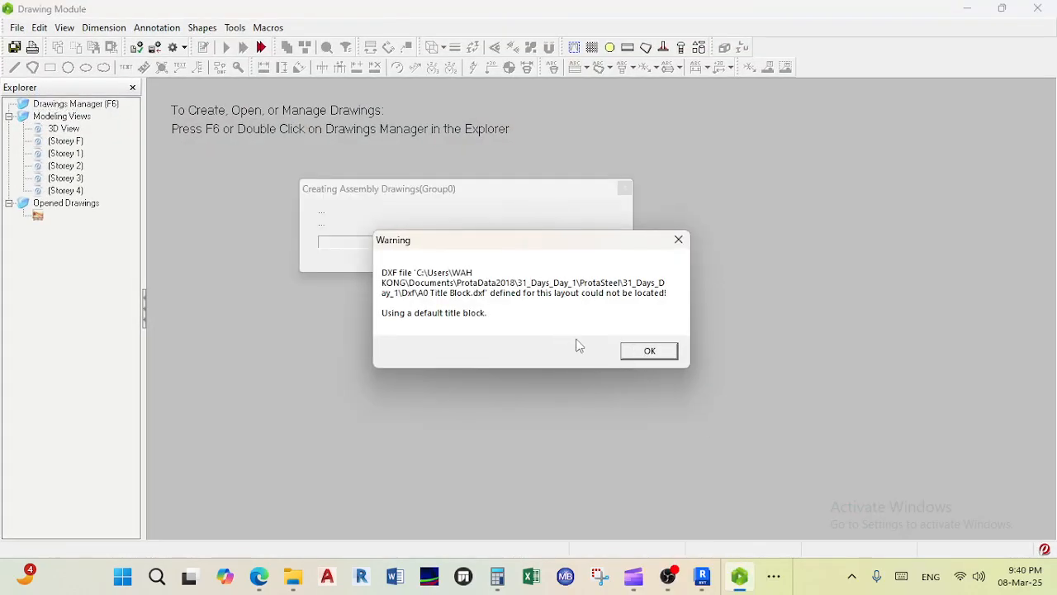
left_click(649, 351)
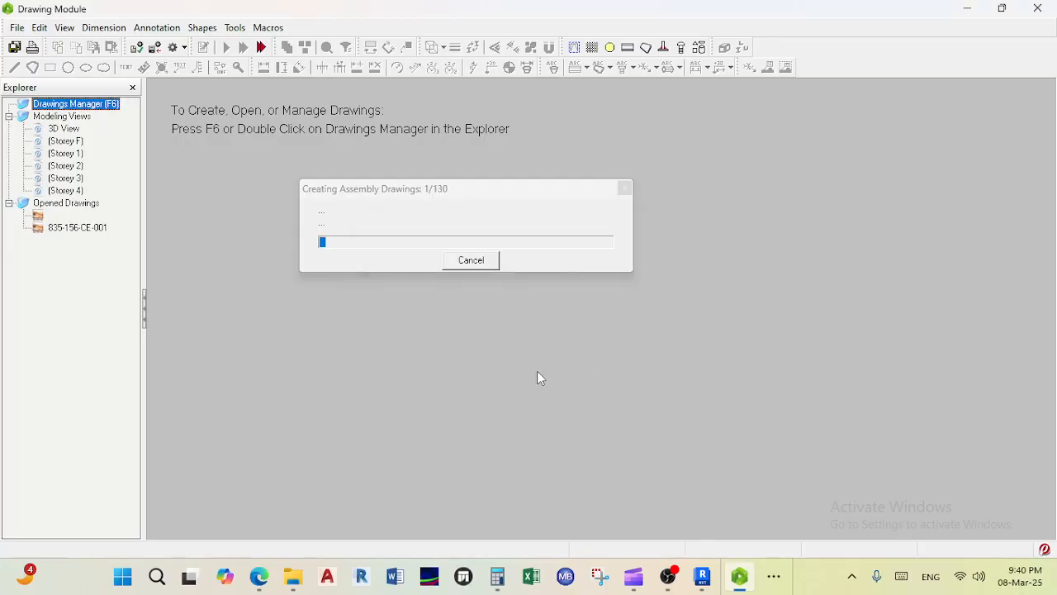
Step: Alternate between the Microsoft Teams meeting and ProtaSteel's Drawing Module to follow the call and the assembly drawing progress
mouse_move(254, 583)
left_click(242, 535)
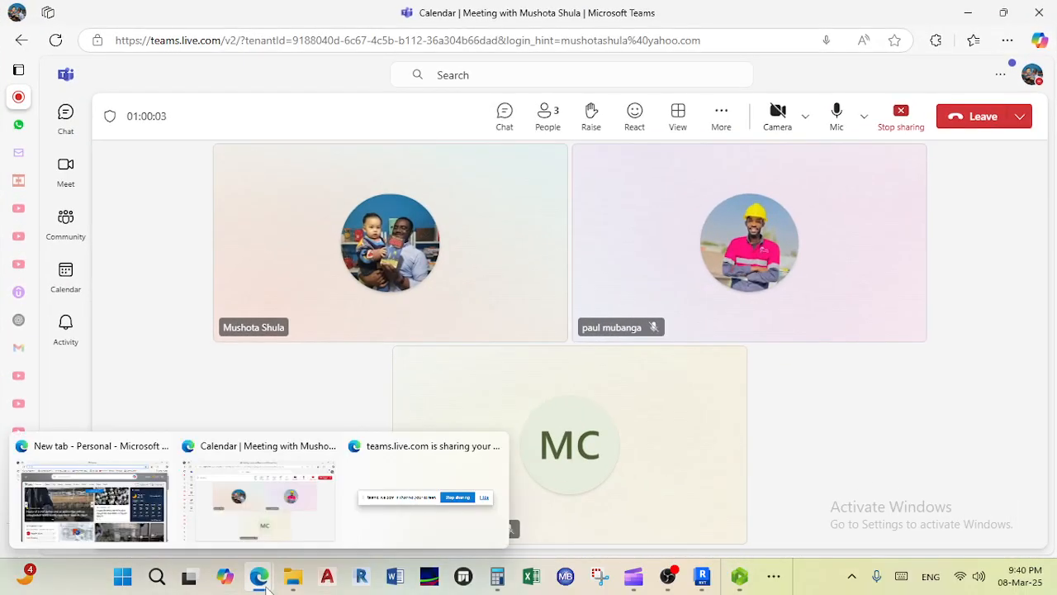
left_click(739, 576)
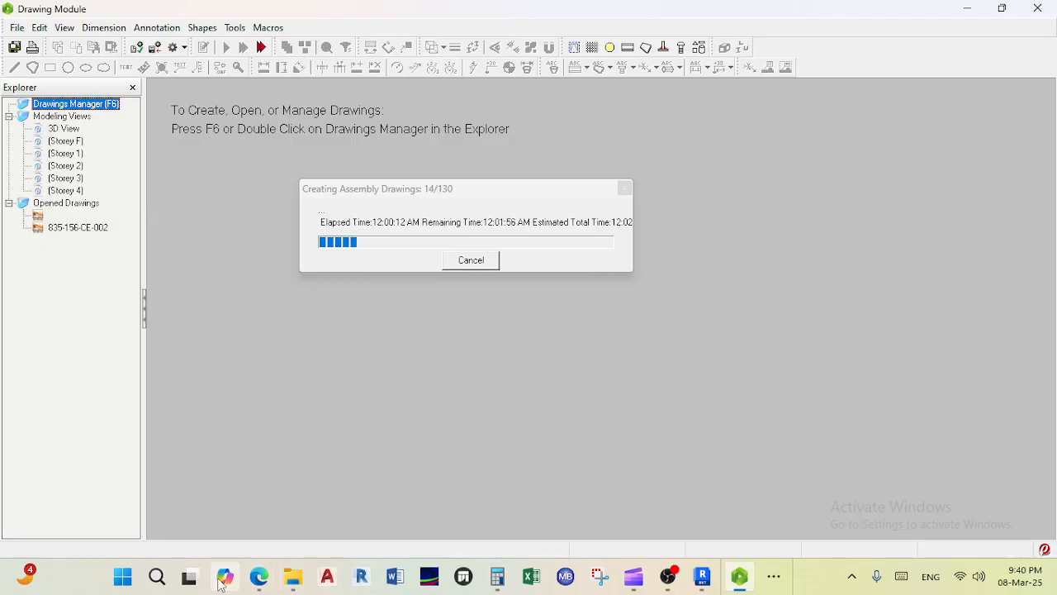
left_click(258, 575)
left_click(244, 510)
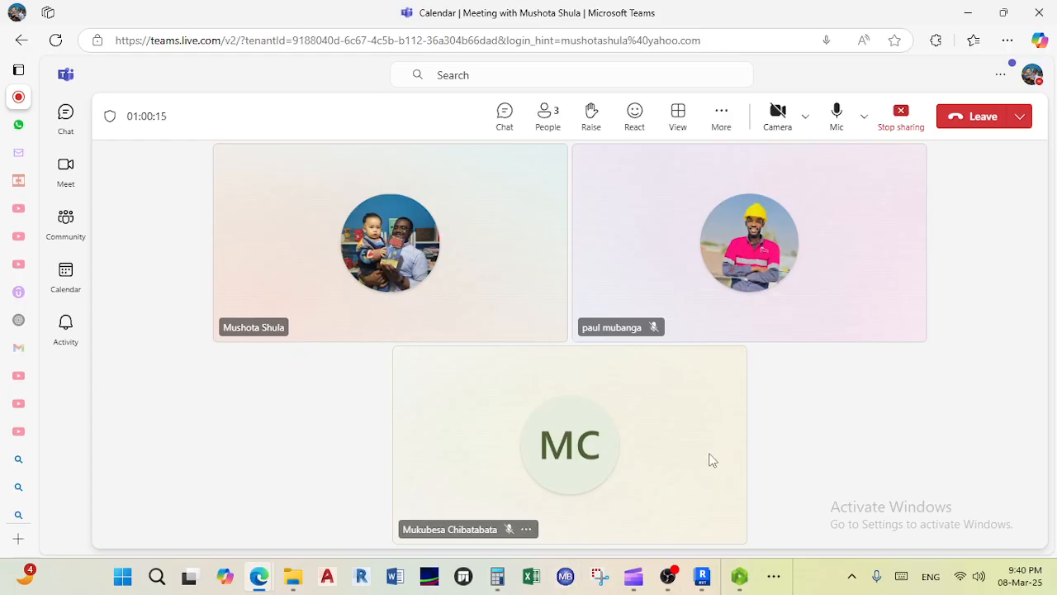
left_click(745, 583)
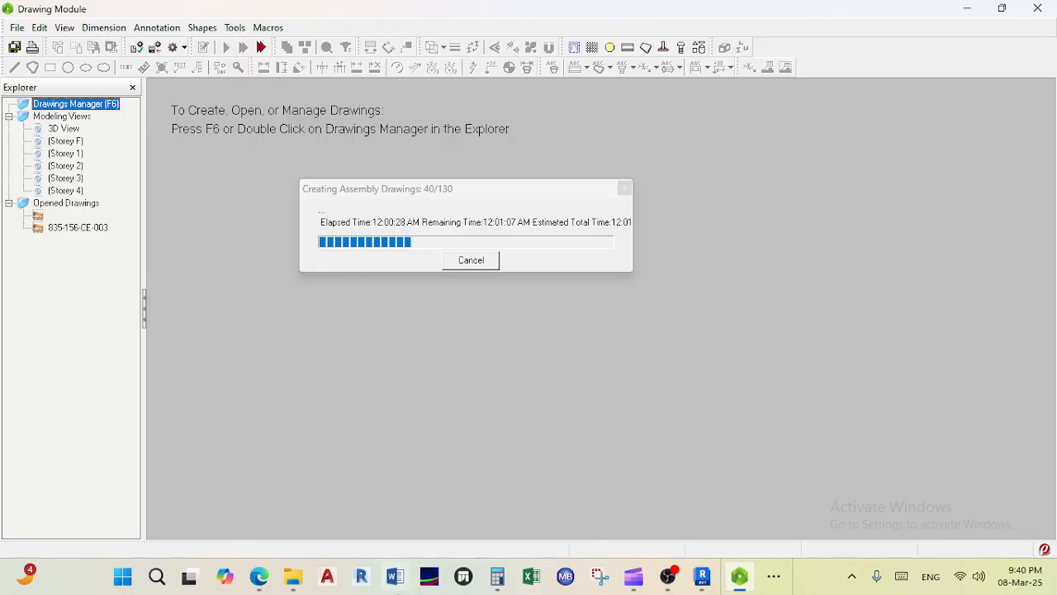
mouse_move(259, 577)
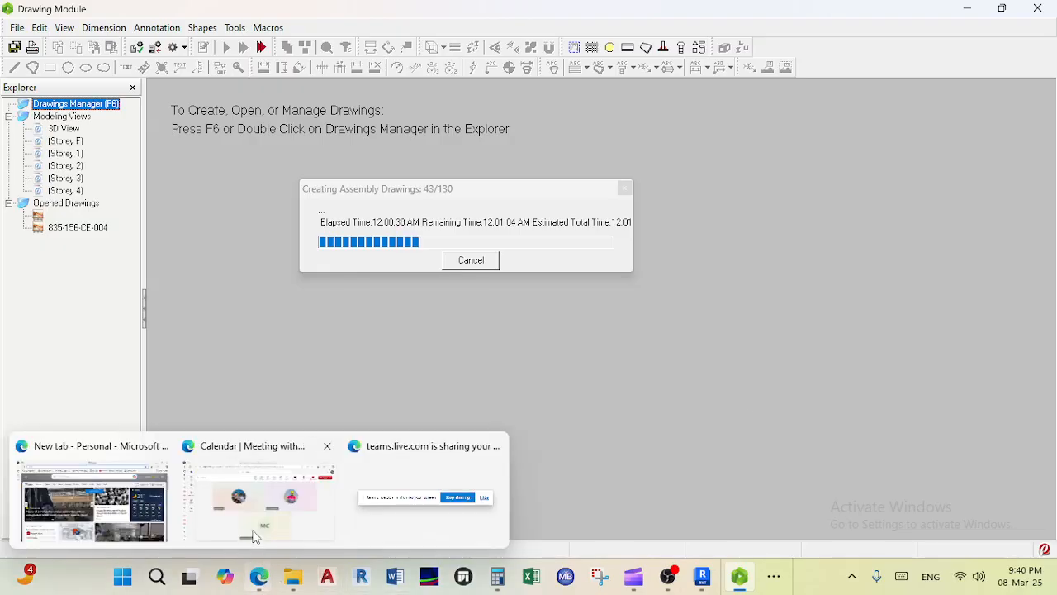
left_click(256, 537)
mouse_move(282, 591)
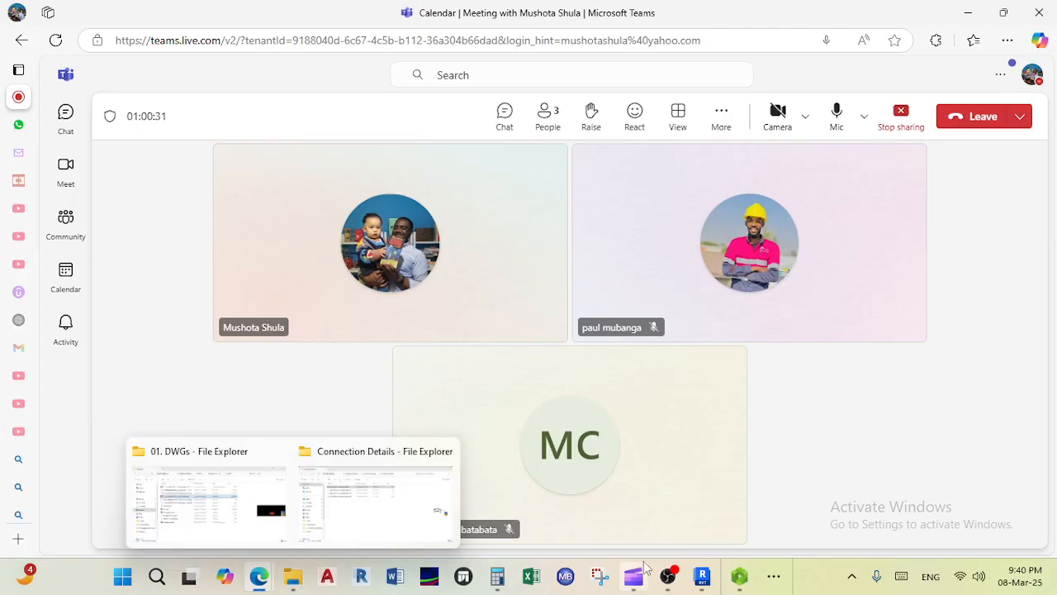
Step: Check the Microsoft Teams meeting and return to ProtaSteel's Drawing Module to monitor the assembly drawing creation
mouse_move(748, 585)
left_click(712, 438)
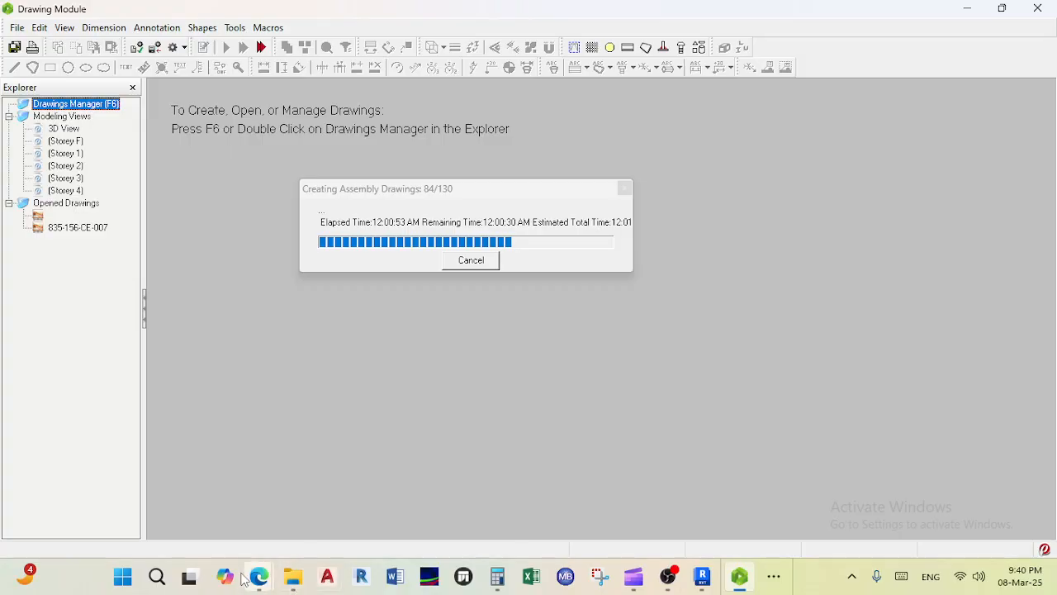
mouse_move(259, 580)
left_click(266, 524)
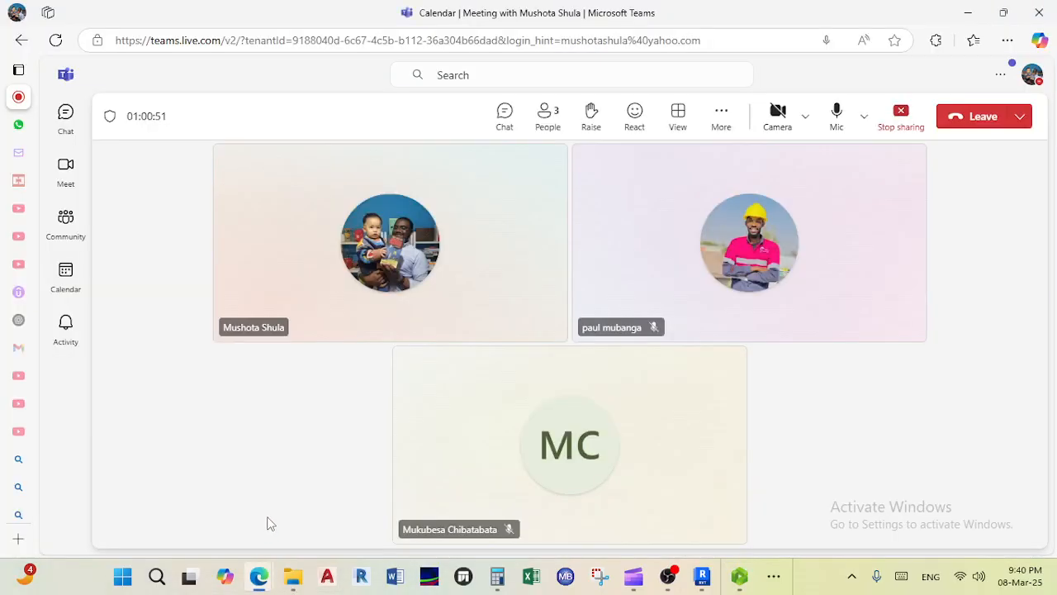
left_click(574, 465)
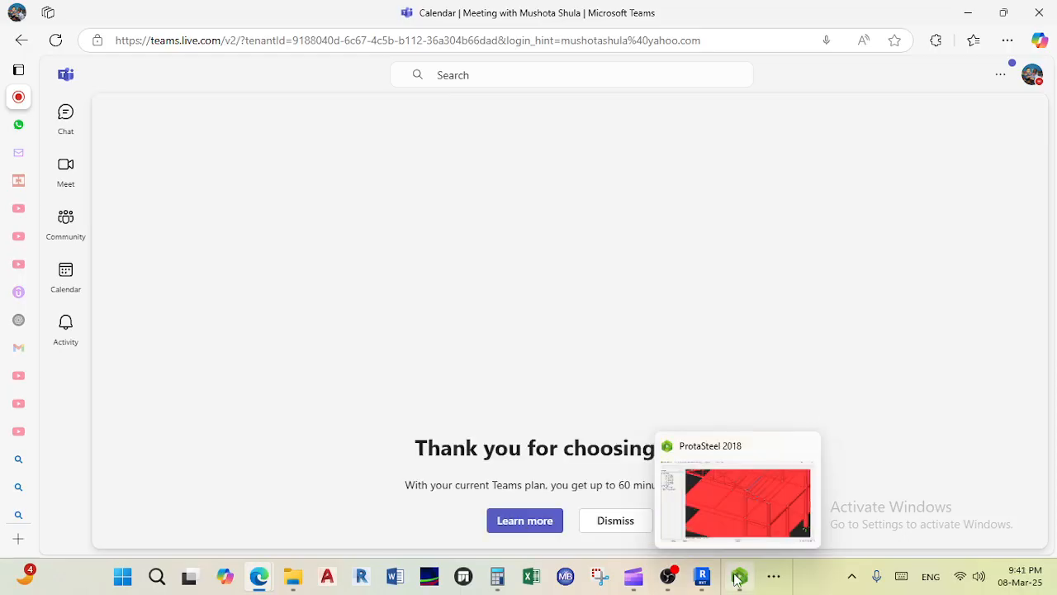
left_click(740, 576)
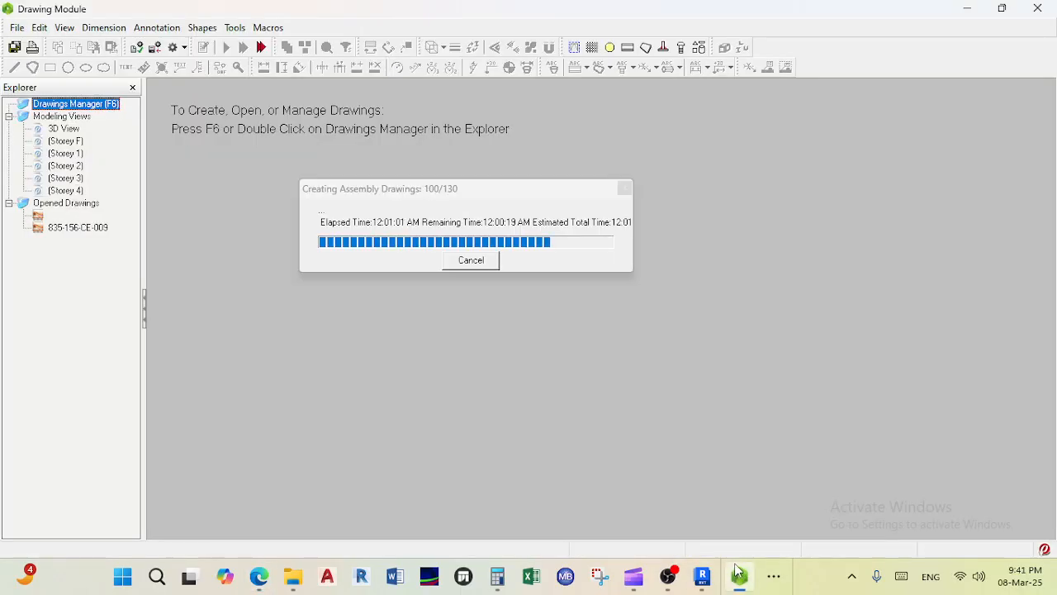
mouse_move(256, 576)
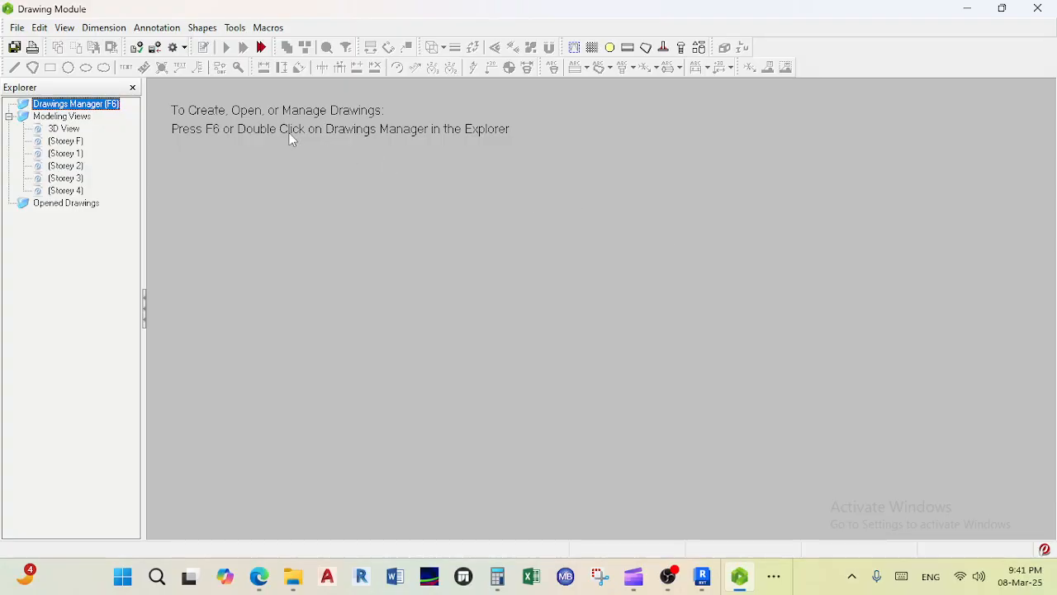
Step: Open assembly drawing 835-156-CE-001 from the Drawings Manager
double_click(89, 110)
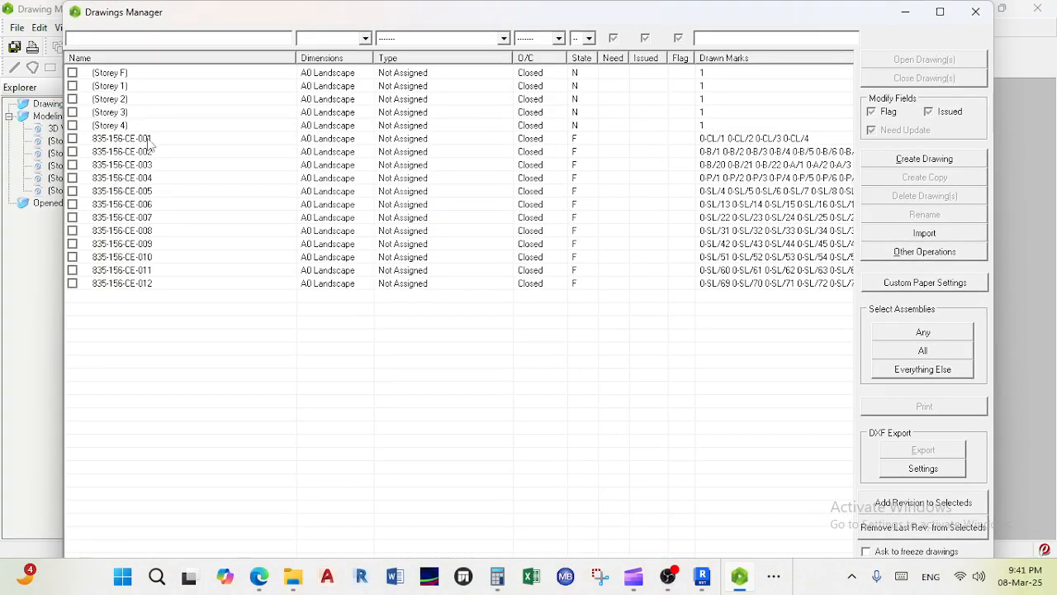
left_click(103, 142)
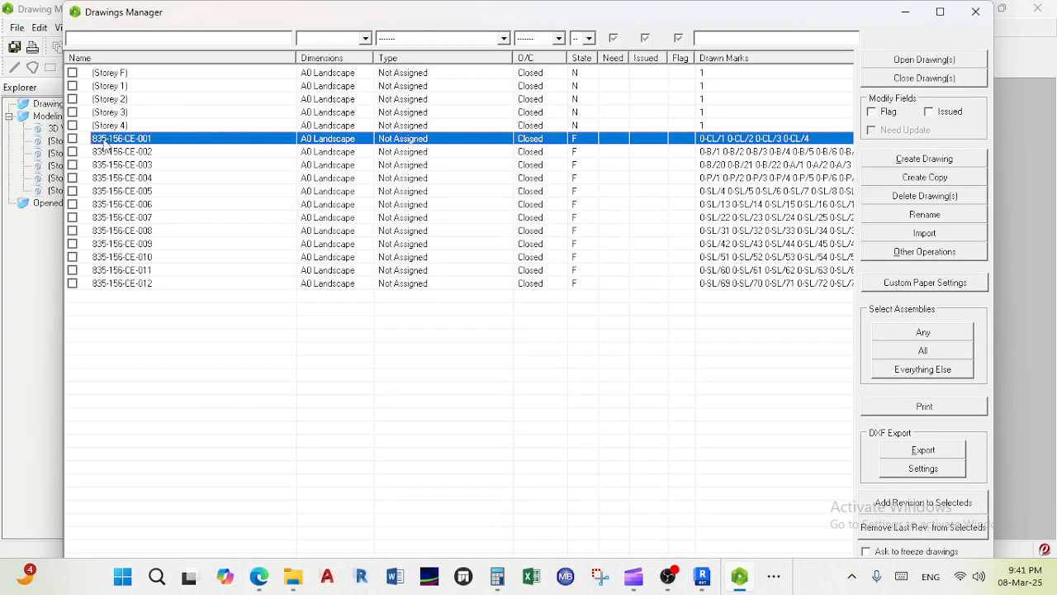
double_click(103, 142)
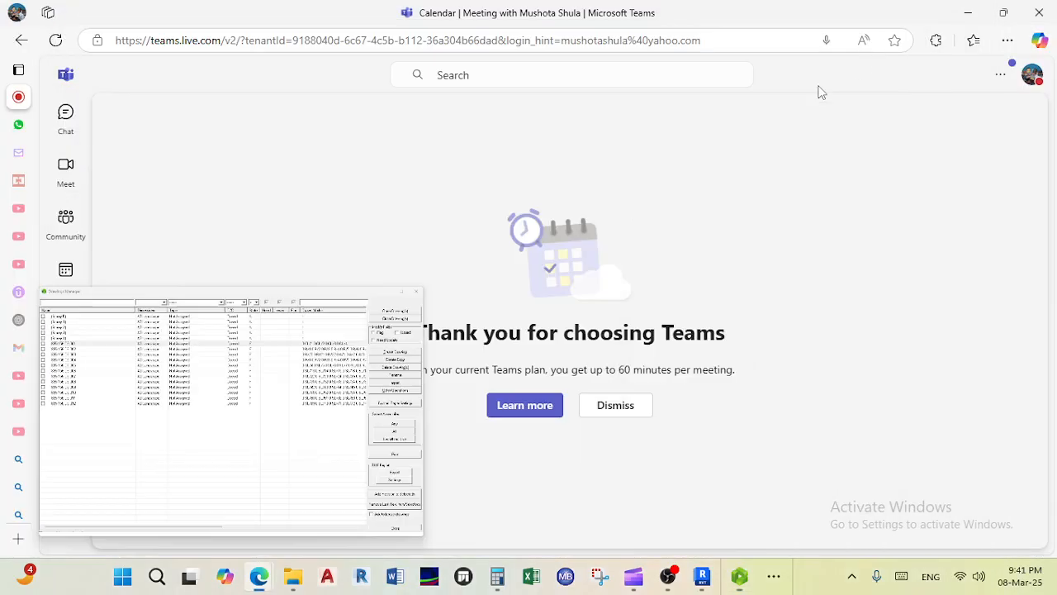
left_click(906, 13)
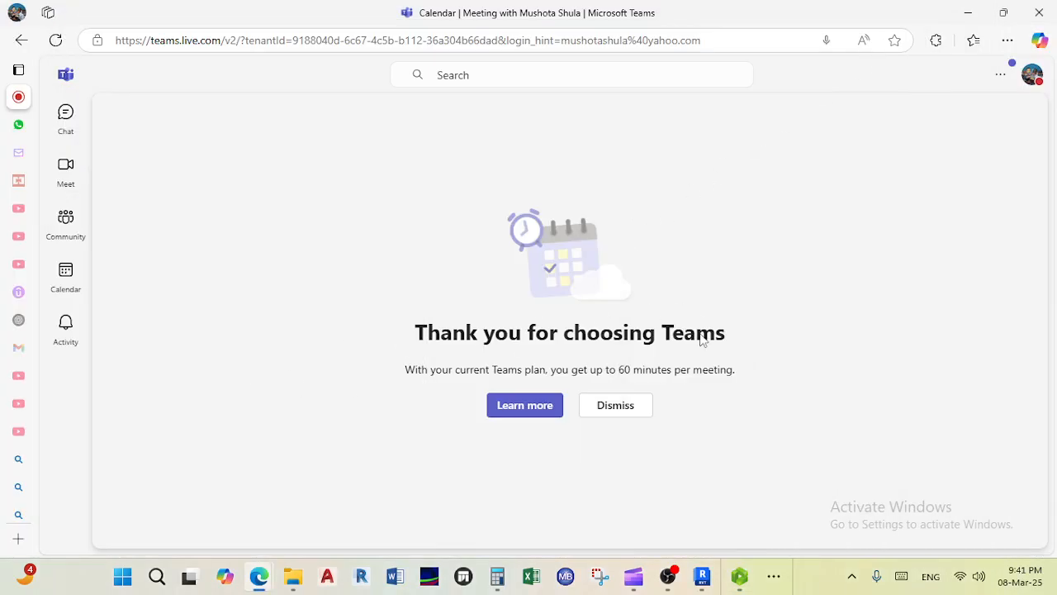
left_click(739, 576)
left_click(73, 139)
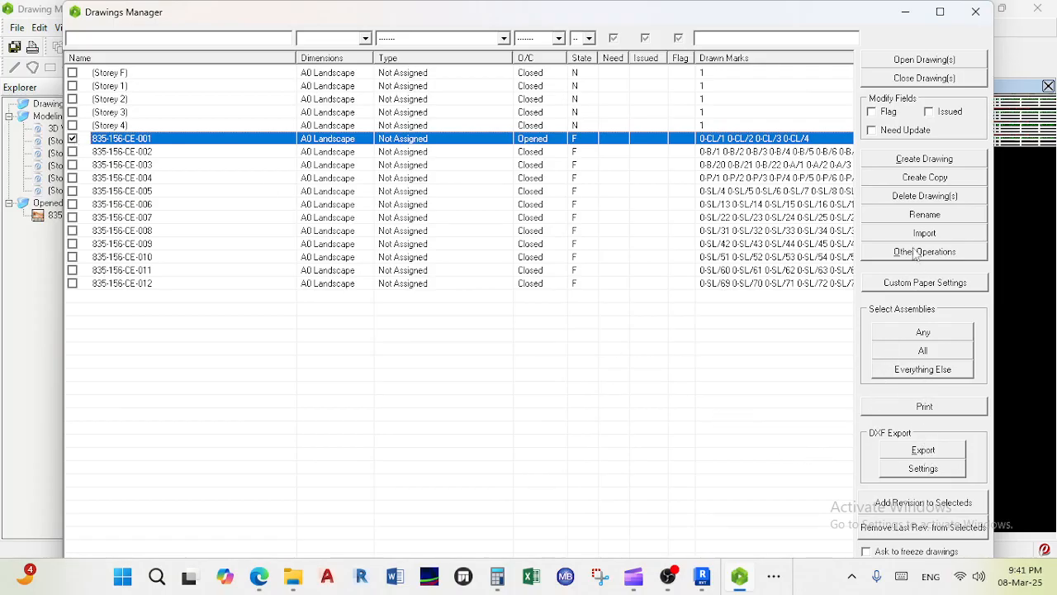
left_click(915, 161)
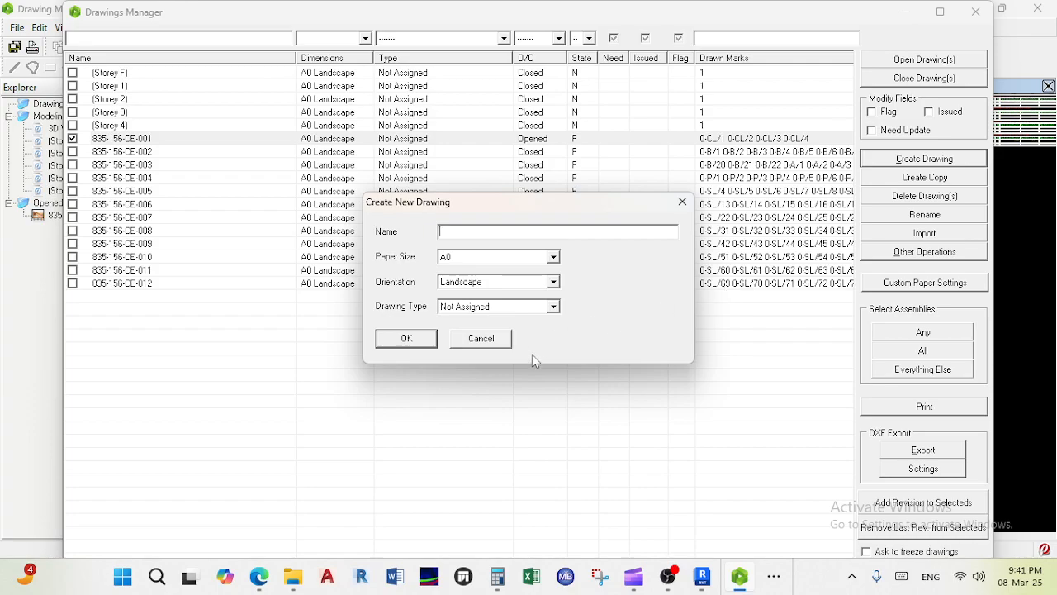
left_click(682, 202)
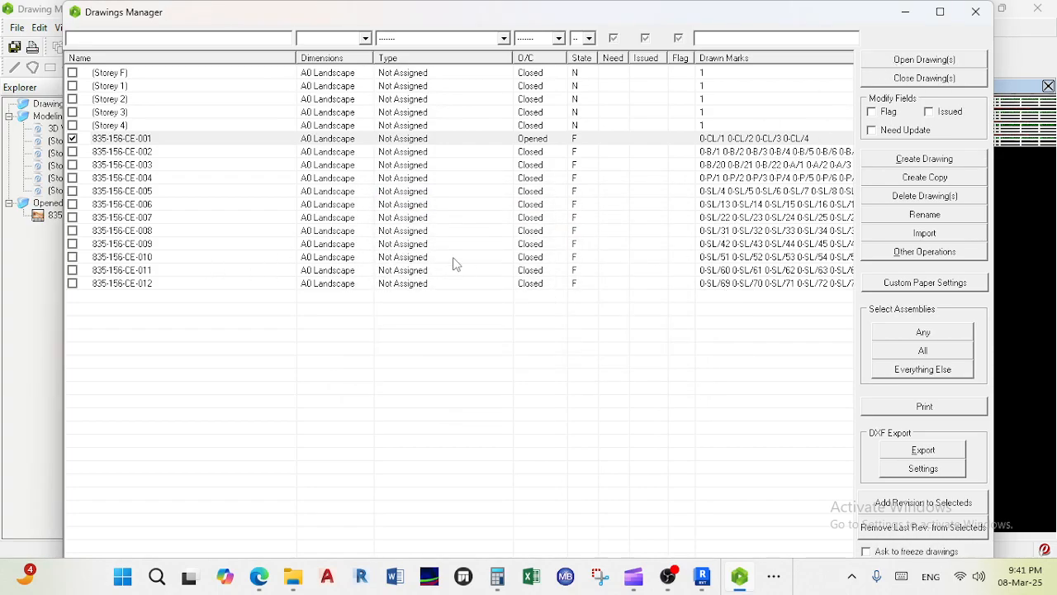
Step: Move the Drawings Manager aside and dismiss it to uncover drawing 835-156-CE-001
mouse_move(440, 22)
left_mouse_down()
mouse_move(517, 177)
mouse_move(462, 223)
left_mouse_up()
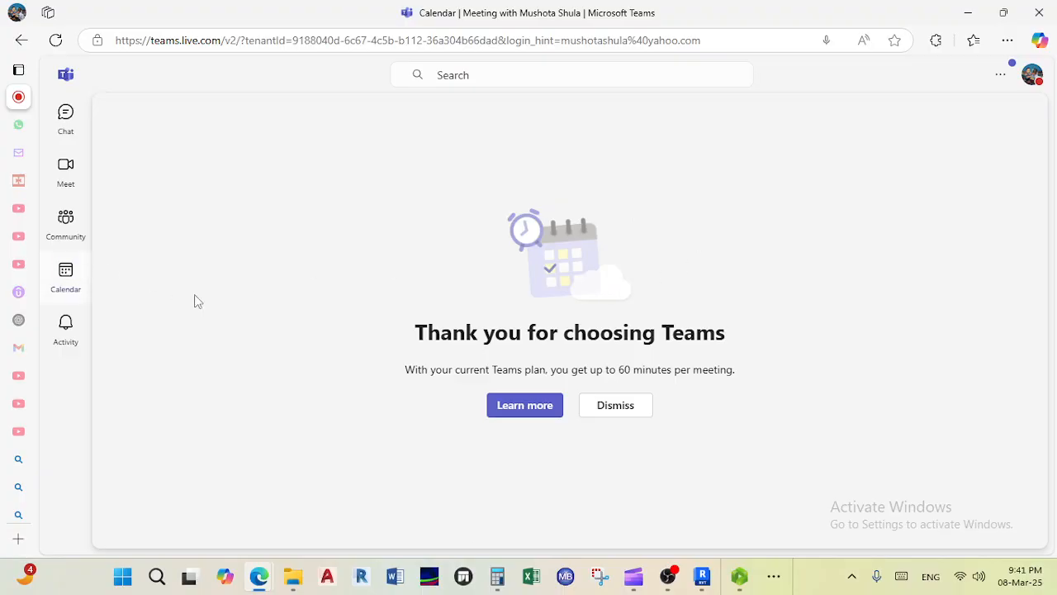
left_click(739, 577)
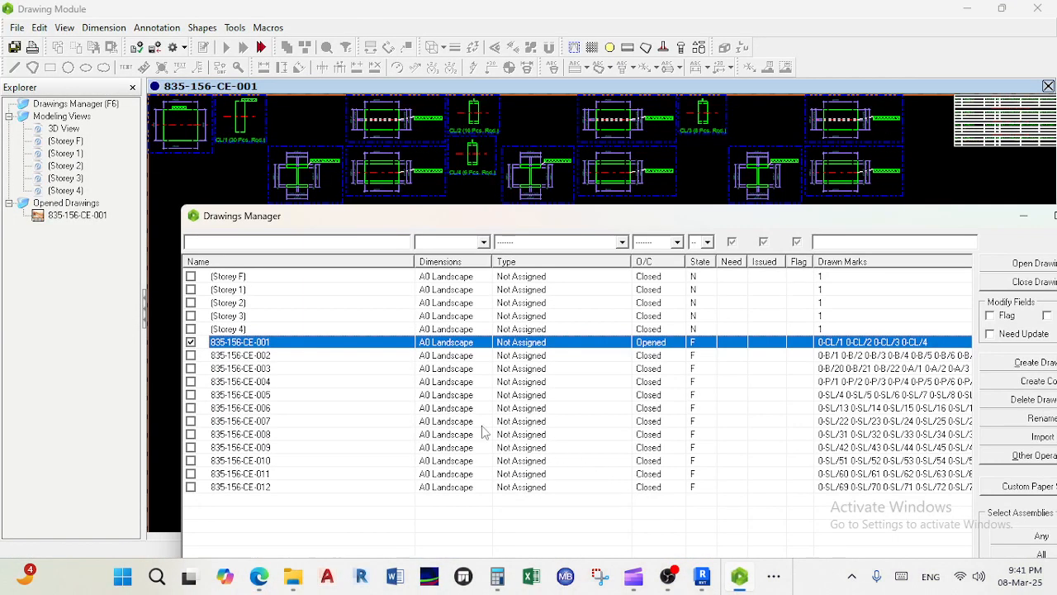
left_click(1025, 219)
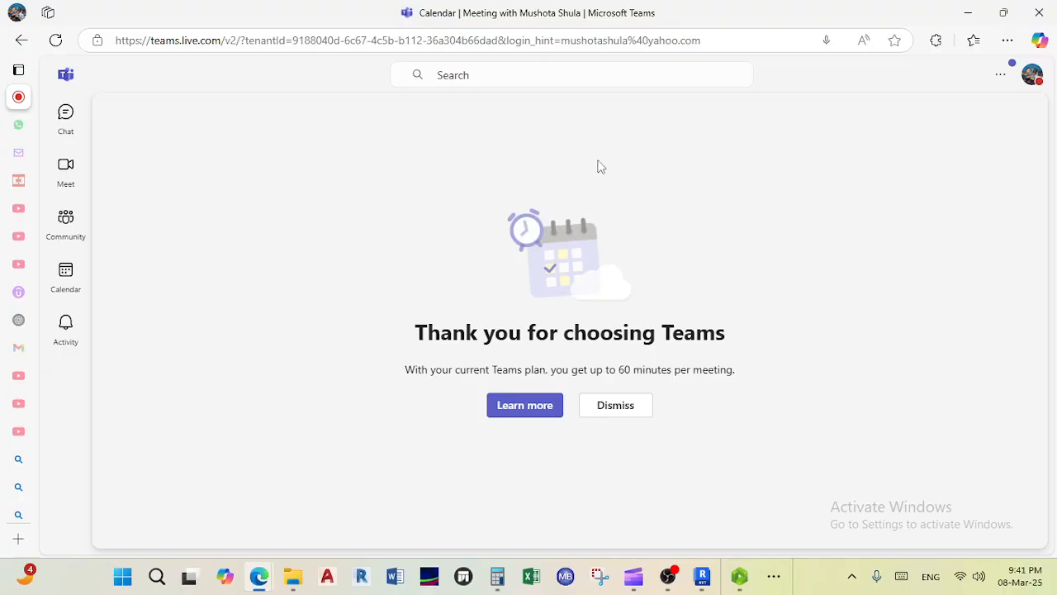
left_click(739, 577)
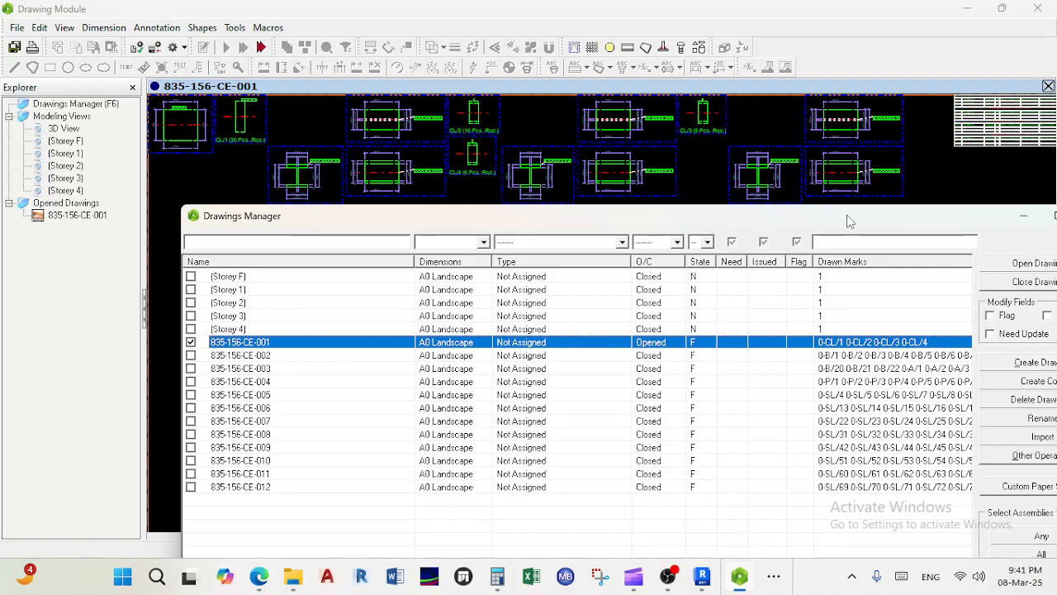
left_click_drag(831, 219, 648, 220)
left_click(904, 215)
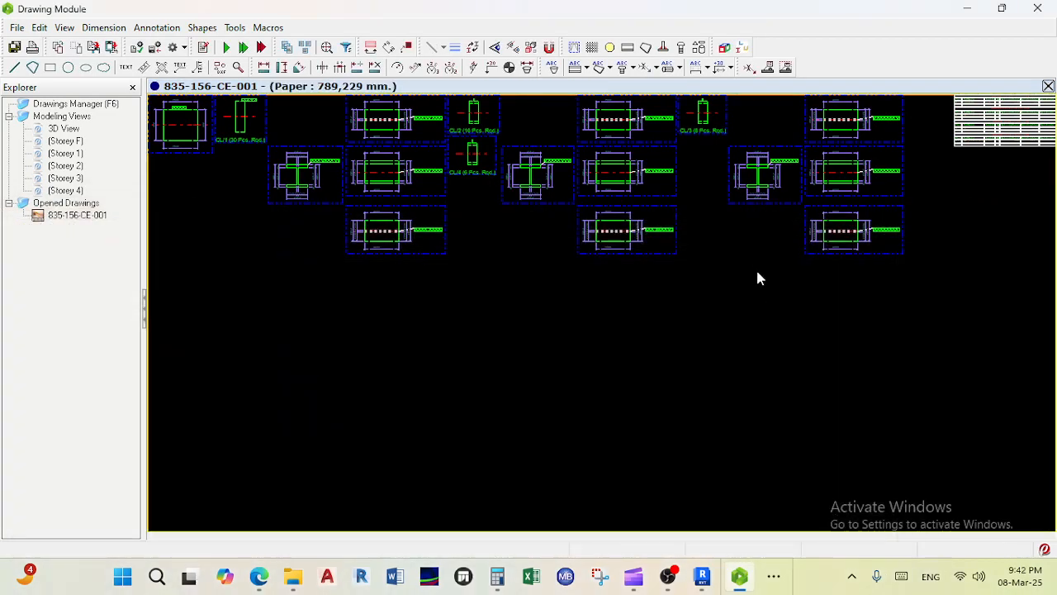
Step: Examine the views of assemblies CL/1 to CL/4 on drawing 835-156-CE-001
scroll(717, 283, "up", 4)
scroll(615, 288, "down", 1)
middle_click_drag(607, 280, 708, 344)
scroll(535, 236, "down", 3)
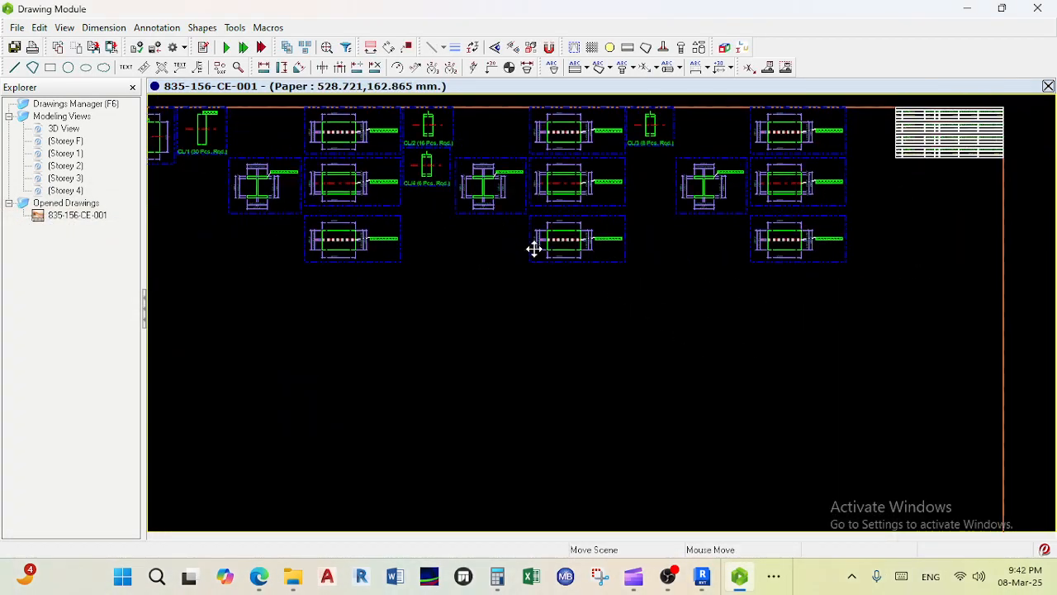
middle_click_drag(524, 243, 596, 321)
scroll(520, 216, "up", 3)
scroll(578, 353, "up", 4)
scroll(614, 361, "down", 6)
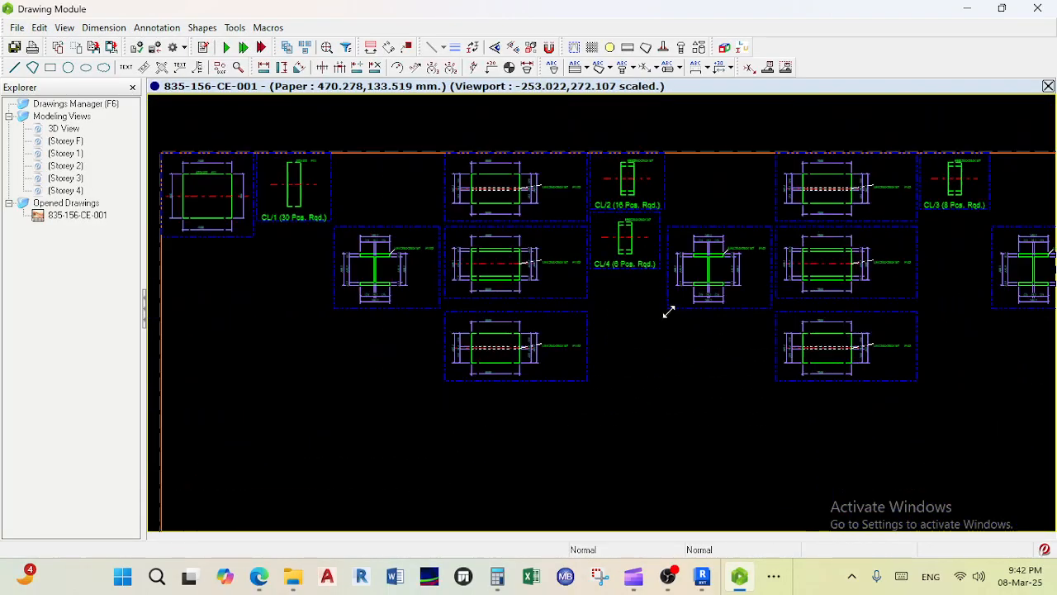
scroll(311, 231, "up", 2)
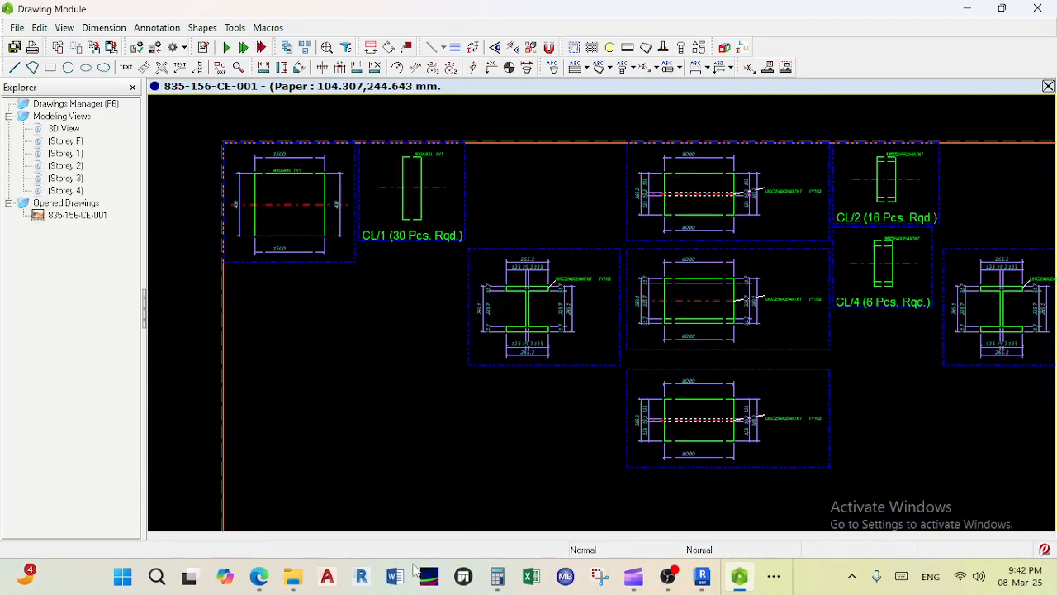
Step: Open all assembly drawings from 835-156-CE-001 to 835-156-CE-012 through the Drawings Manager, and close the manager
left_click(259, 576)
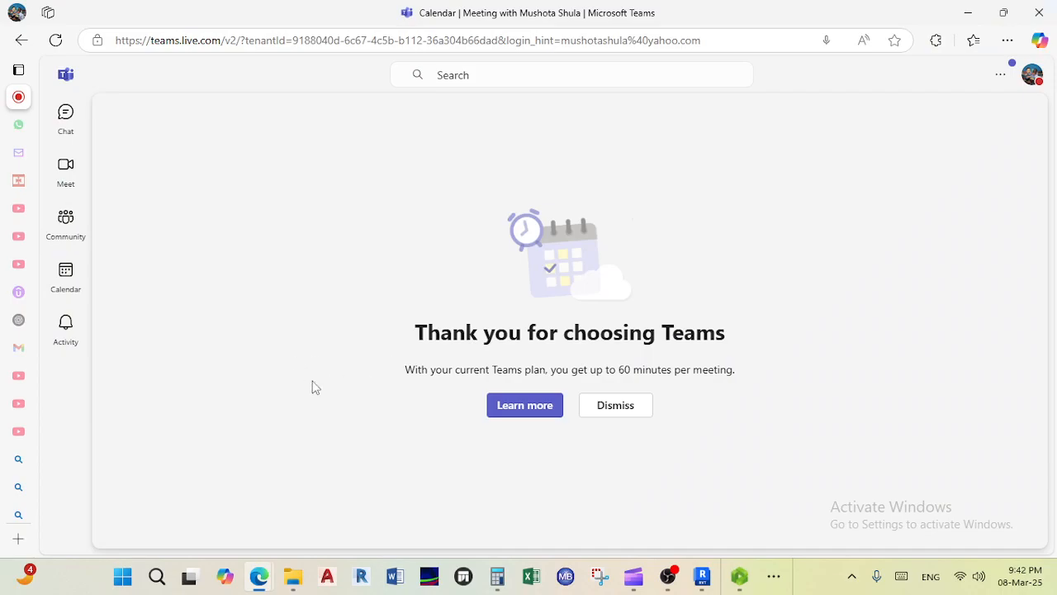
left_click(739, 578)
double_click(82, 103)
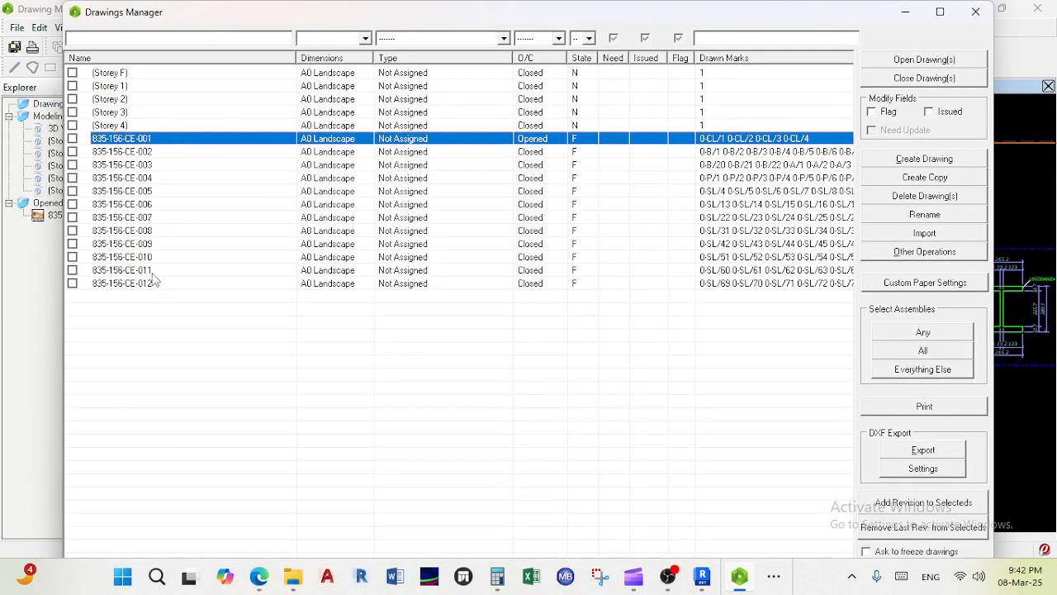
left_click(105, 155)
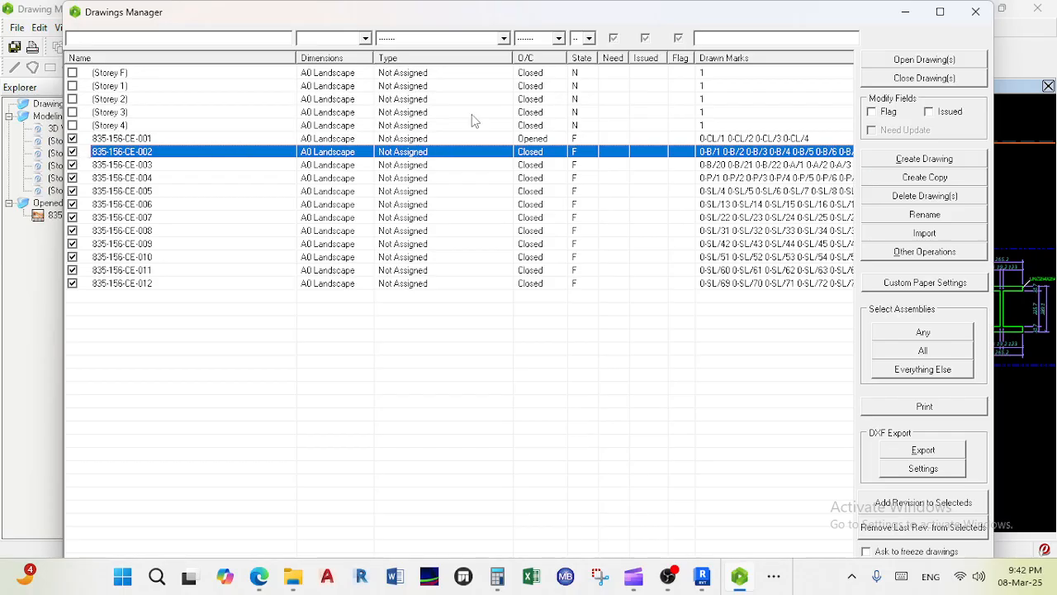
left_click(920, 63)
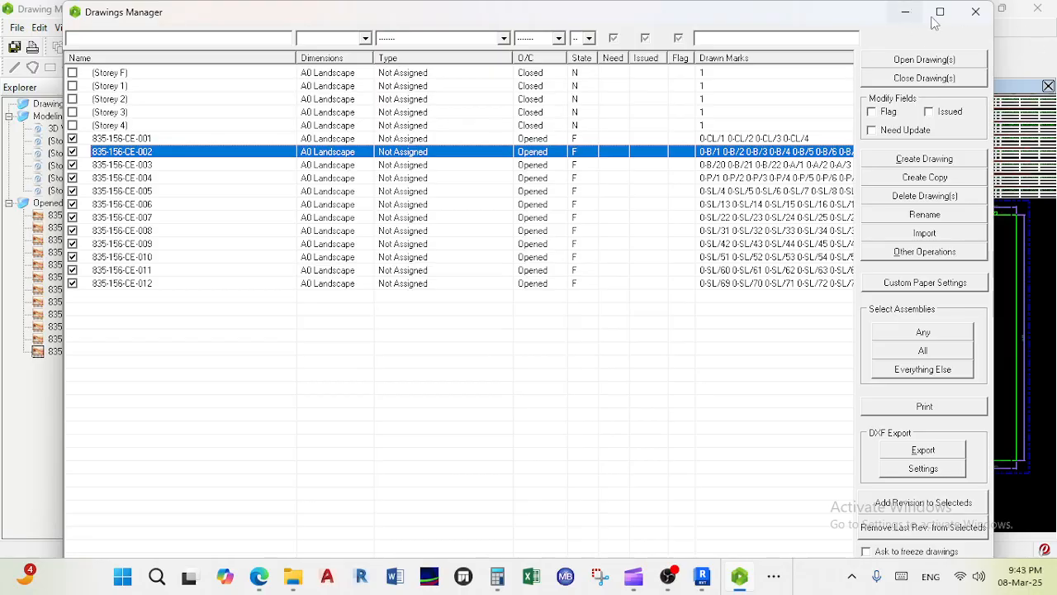
left_click(970, 13)
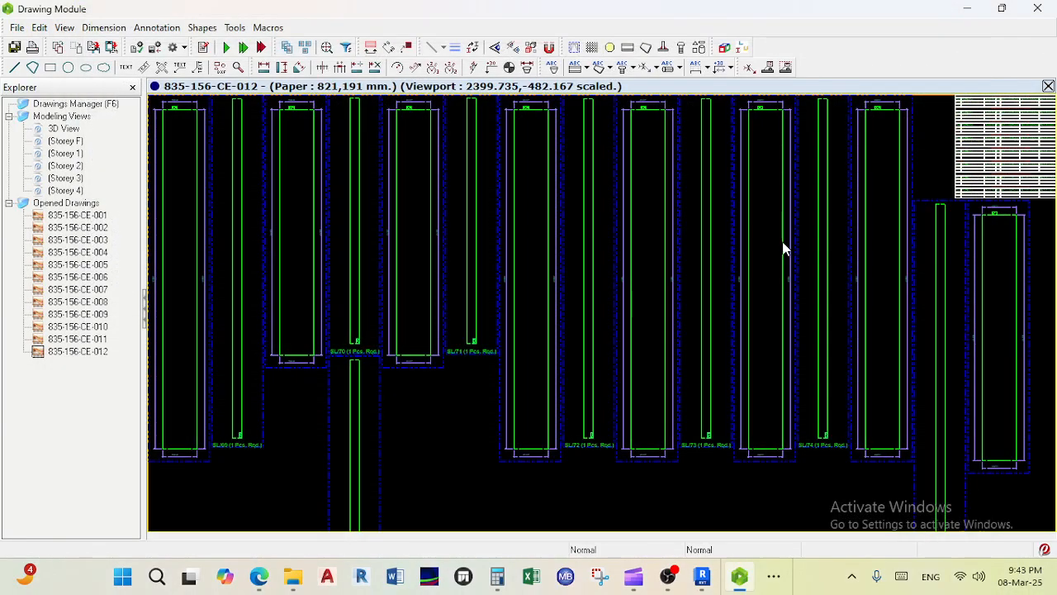
Step: Examine the slab assembly views and material lists on drawing 835-156-CE-012
middle_click_drag(833, 200, 682, 236)
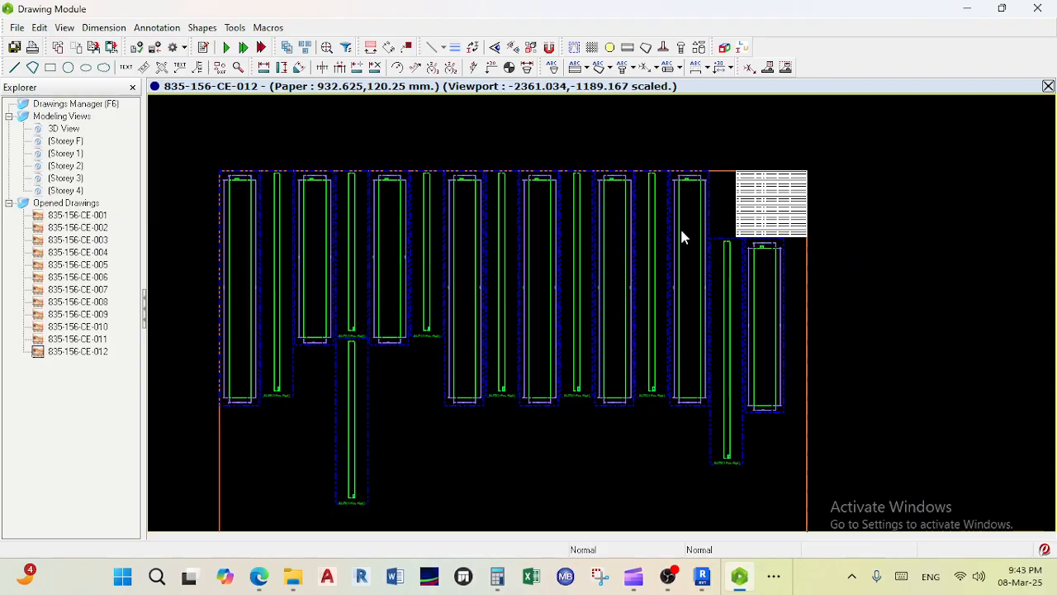
scroll(776, 206, "up", 5)
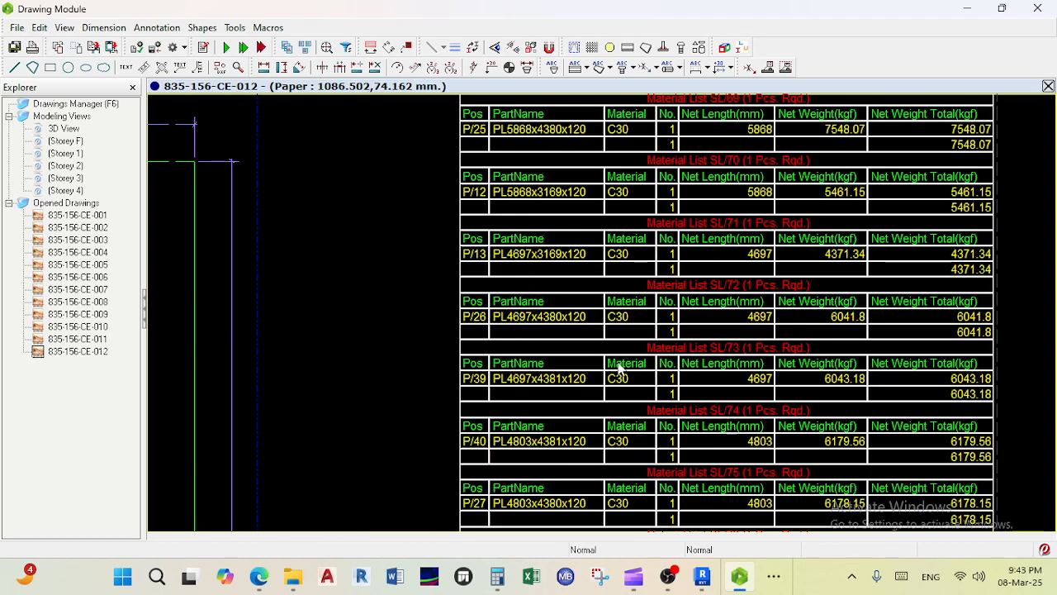
scroll(617, 167, "down", 3)
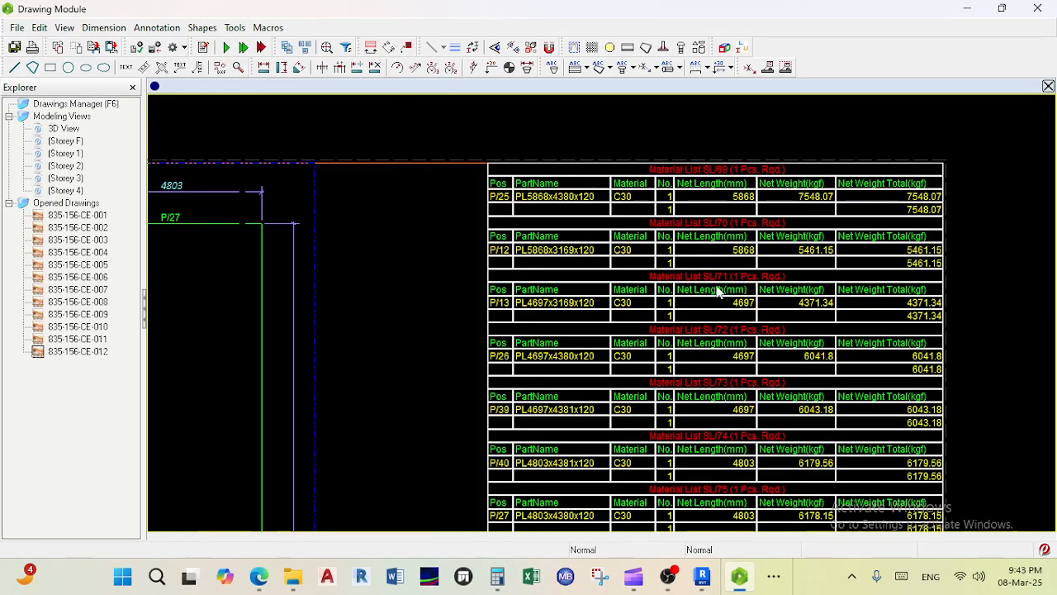
scroll(602, 289, "down", 2)
scroll(384, 248, "up", 6)
scroll(472, 309, "down", 8)
scroll(619, 392, "up", 8)
scroll(410, 337, "down", 8)
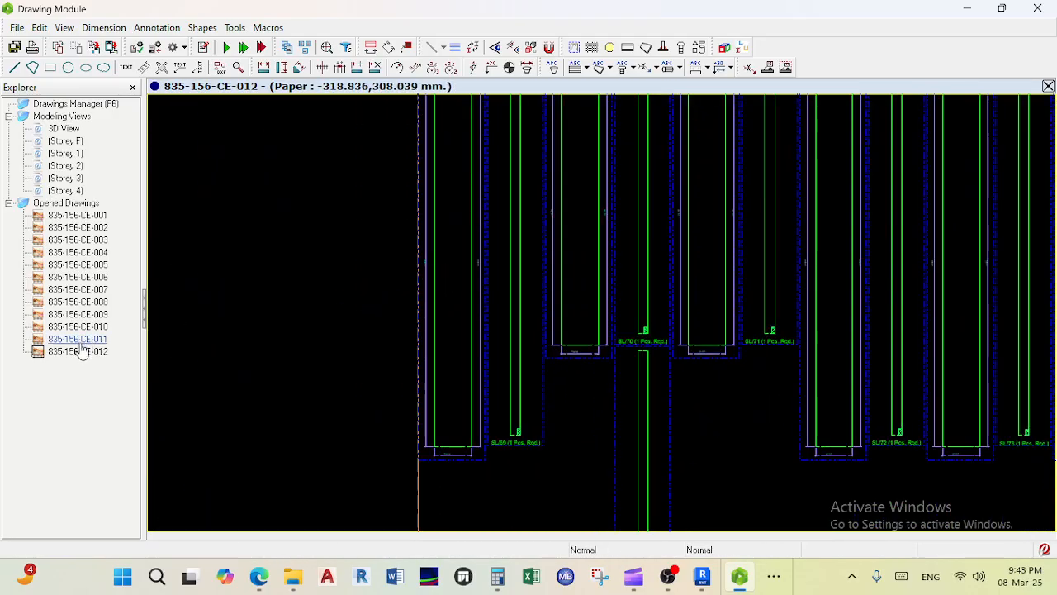
Step: Display drawing 835-156-CE-001 and inspect the dimensions and part label of the column's cross-section view
double_click(76, 216)
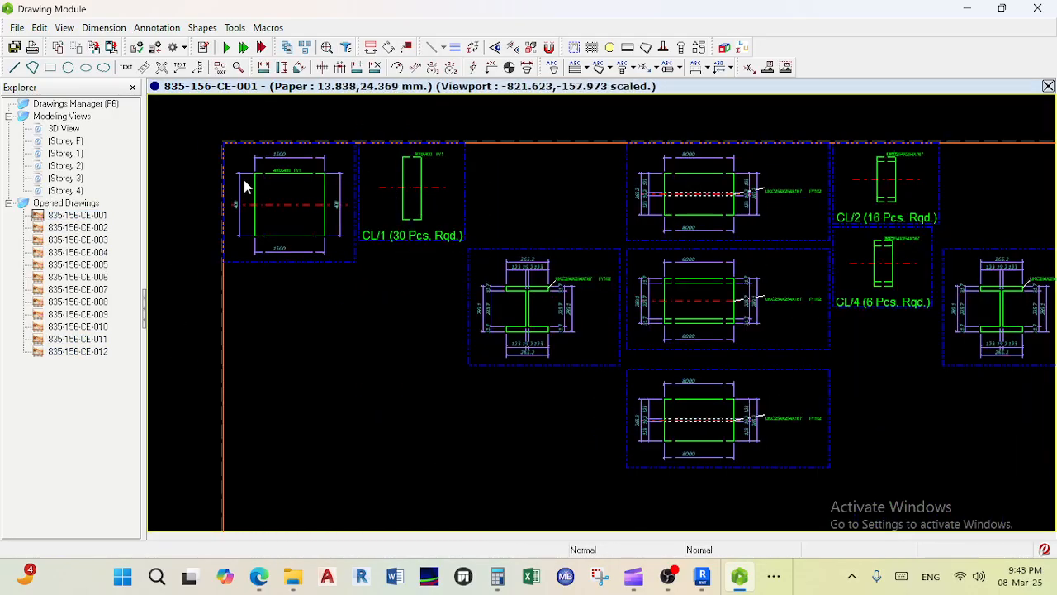
scroll(543, 328, "up", 4)
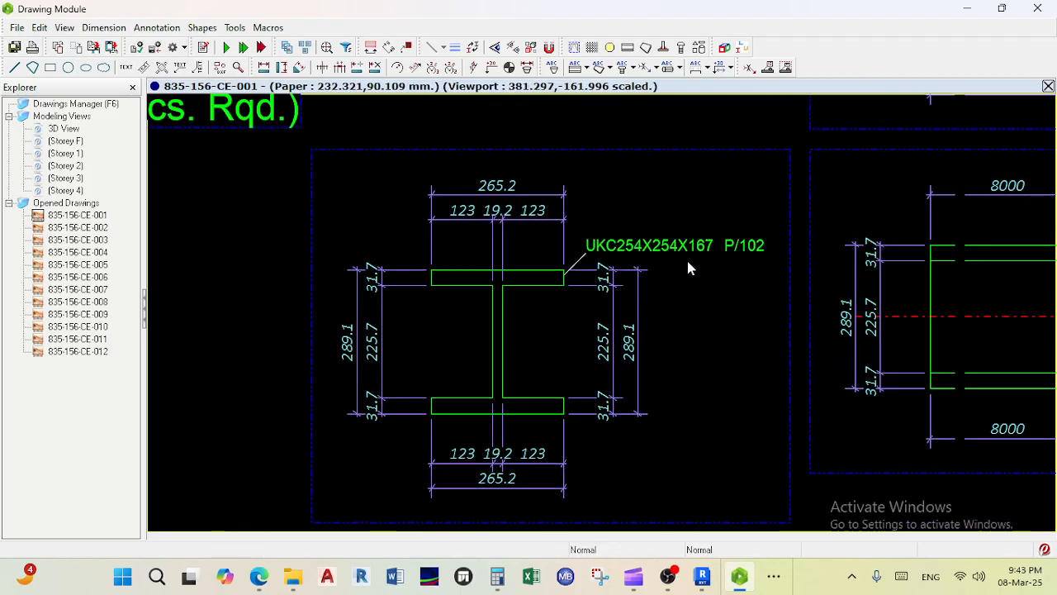
scroll(611, 289, "up", 2)
scroll(571, 281, "down", 8)
scroll(554, 307, "down", 3)
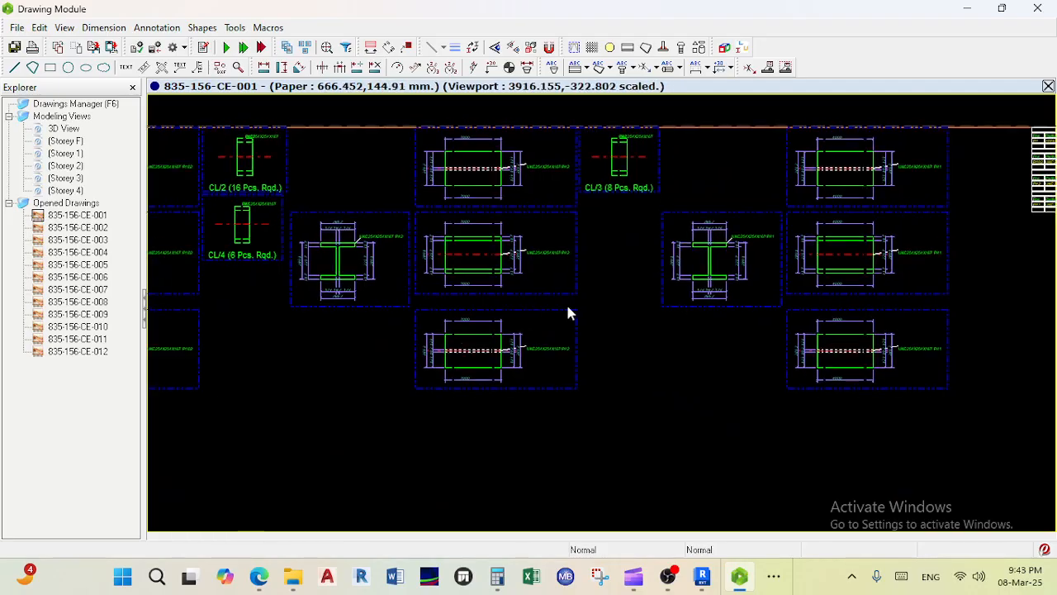
Step: Display drawing 835-156-CE-002 and examine its beam assembly views and material lists
double_click(82, 228)
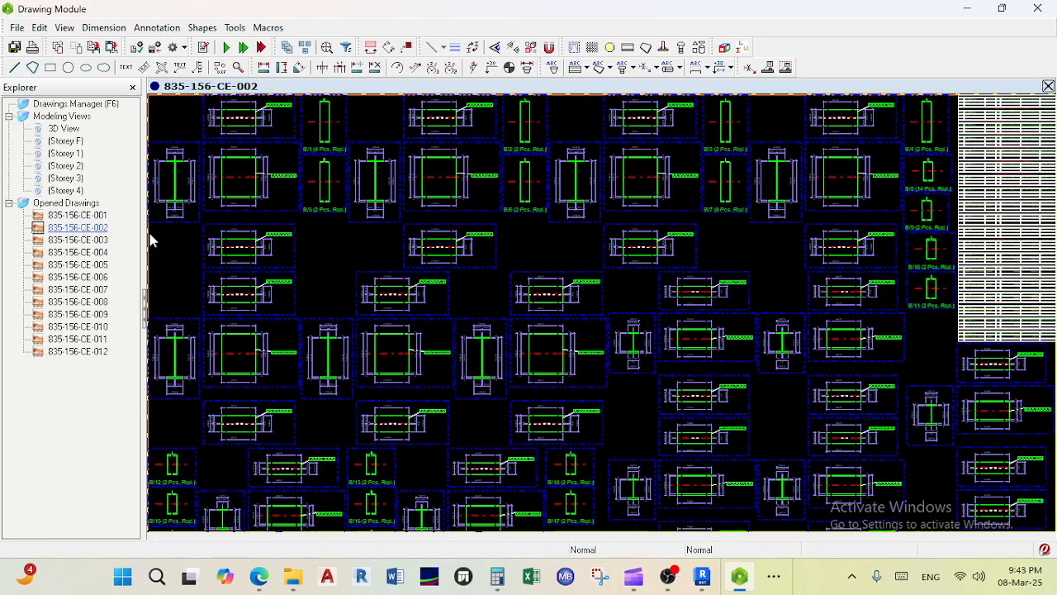
scroll(638, 284, "down", 4)
scroll(674, 288, "up", 4)
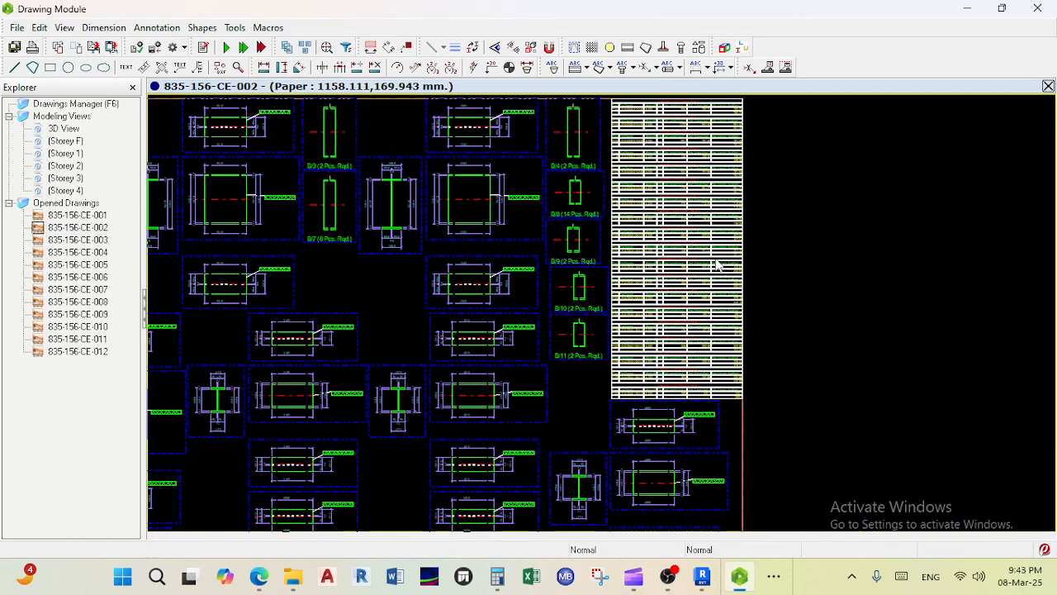
scroll(519, 312, "up", 2)
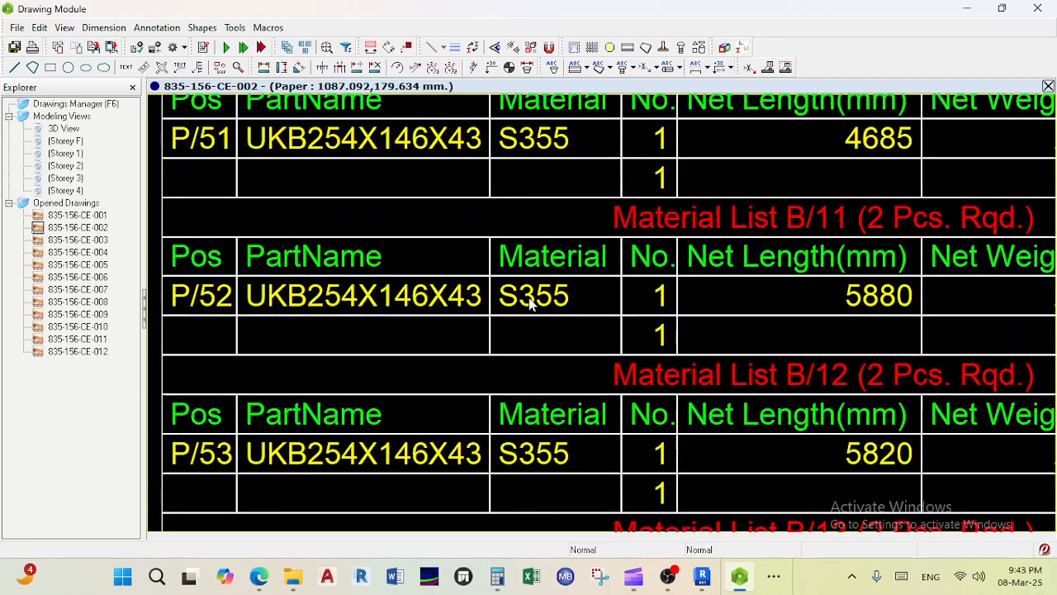
Step: Examine the beam material lists and the neighbouring assembly views, such as B/4 and B/8, on drawing 835-156-CE-002
scroll(531, 304, "down", 3)
middle_click_drag(538, 305, 644, 395)
middle_click_drag(654, 203, 708, 438)
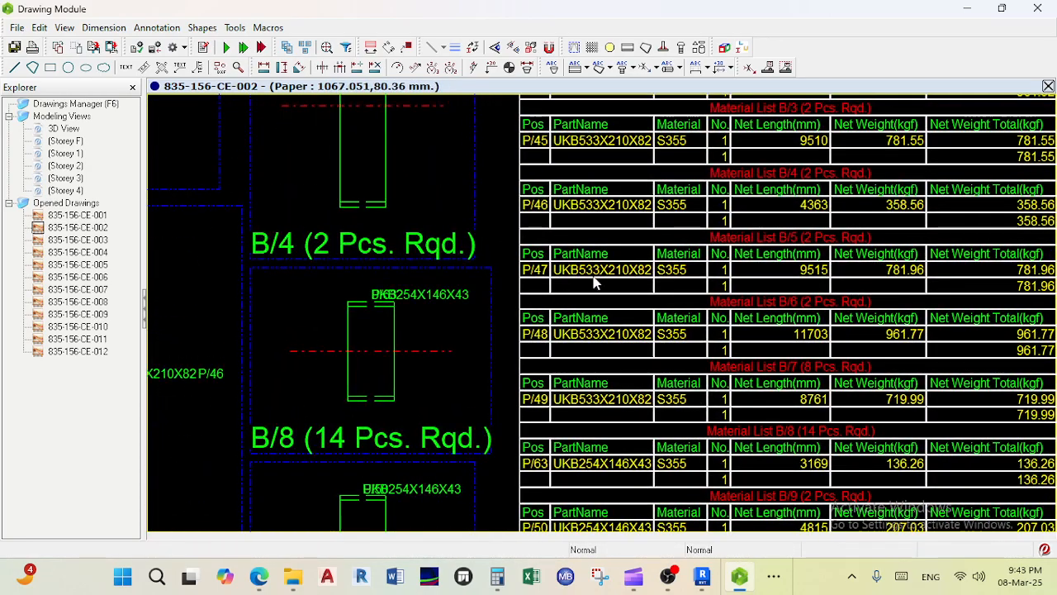
scroll(557, 297, "down", 6)
middle_click_drag(259, 343, 541, 334)
scroll(460, 326, "up", 3)
scroll(648, 357, "down", 3)
scroll(650, 356, "up", 5)
scroll(576, 301, "up", 1)
scroll(581, 288, "down", 7)
scroll(472, 348, "up", 2)
scroll(470, 351, "down", 4)
scroll(444, 334, "down", 3)
Step: Display drawing 835-156-CE-003 and examine its beam and L70X7 angle views with their dimensions and part labels
double_click(73, 240)
scroll(541, 159, "up", 4)
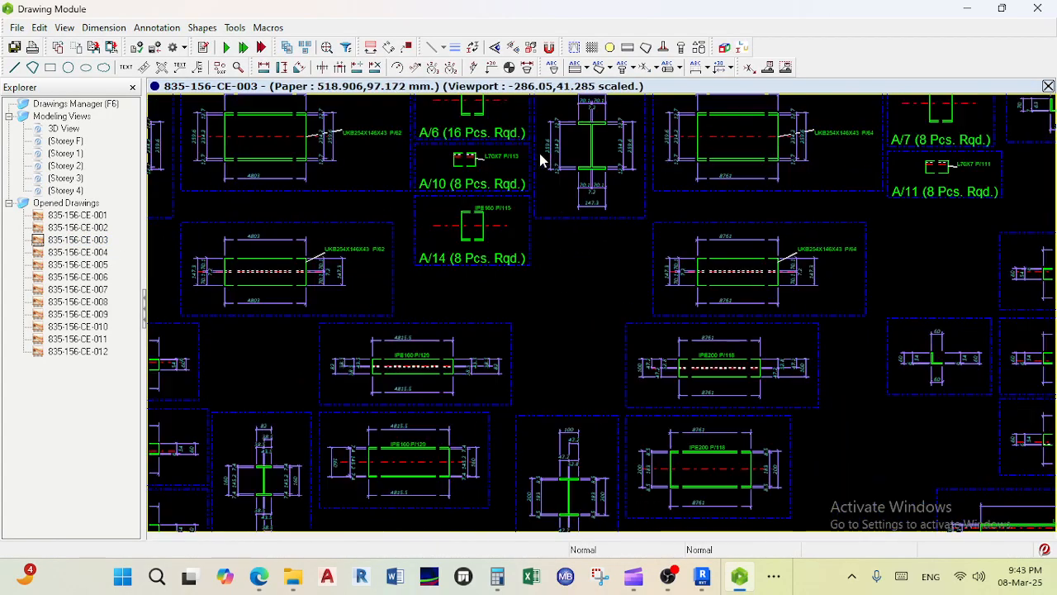
scroll(791, 326, "down", 3)
scroll(880, 353, "up", 4)
scroll(879, 350, "up", 2)
scroll(864, 344, "down", 3)
mouse_move(811, 343)
middle_mouse_down()
mouse_move(708, 317)
mouse_move(616, 312)
middle_mouse_up()
mouse_move(746, 331)
middle_mouse_down()
mouse_move(665, 411)
mouse_move(751, 364)
mouse_move(745, 317)
middle_mouse_up()
scroll(670, 412, "down", 3)
middle_click_drag(833, 448, 916, 311)
mouse_move(625, 469)
middle_mouse_down()
mouse_move(906, 303)
mouse_move(507, 314)
middle_mouse_up()
scroll(477, 234, "up", 3)
scroll(507, 397, "up", 1)
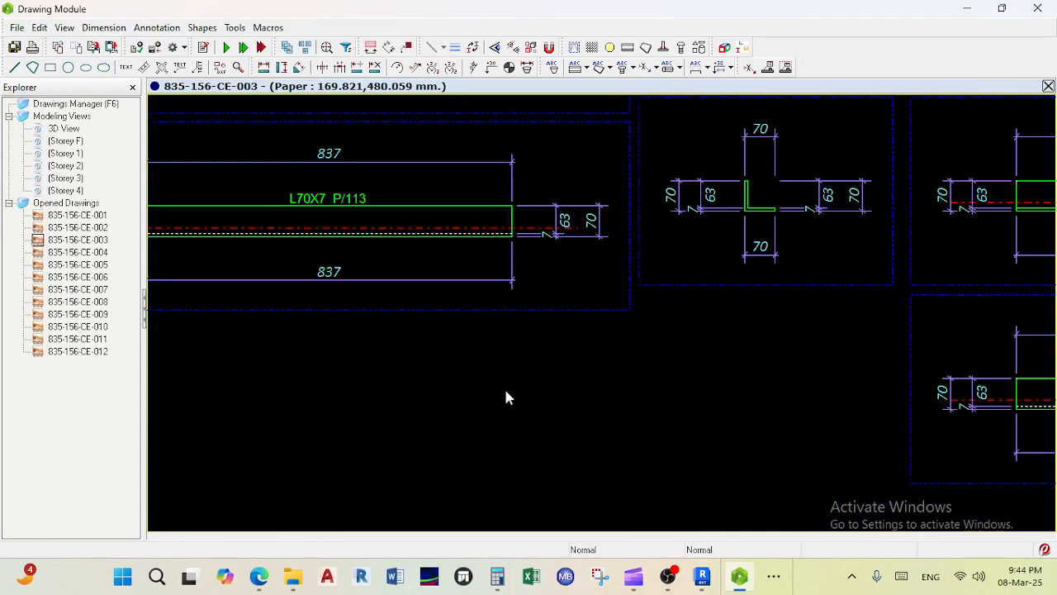
Step: Display drawing 835-156-CE-004 and examine its channel section views and the labels of assemblies P/4 to P/13
double_click(70, 252)
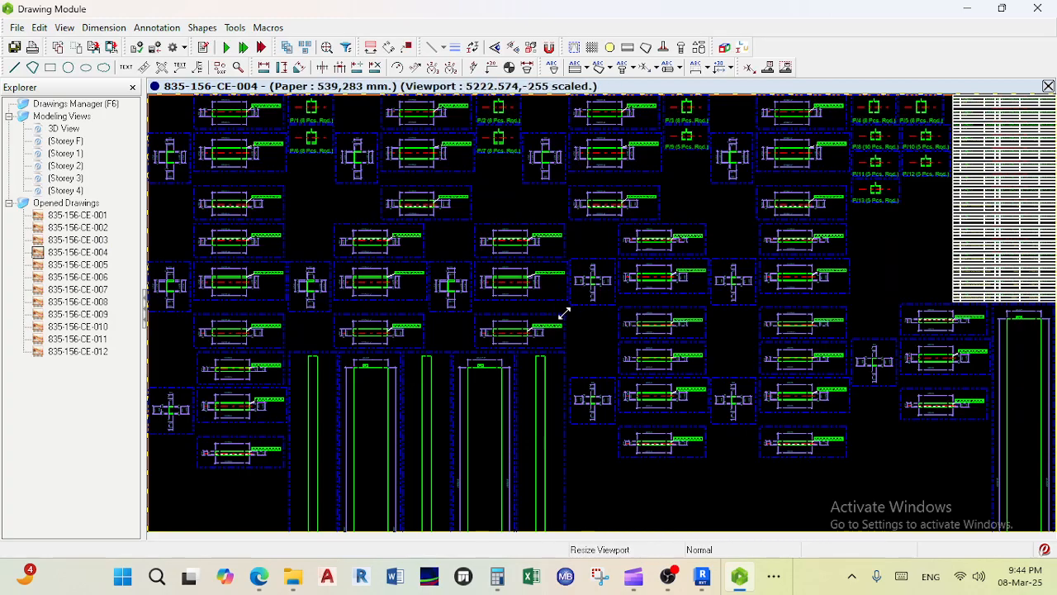
scroll(810, 326, "down", 2)
scroll(864, 177, "up", 6)
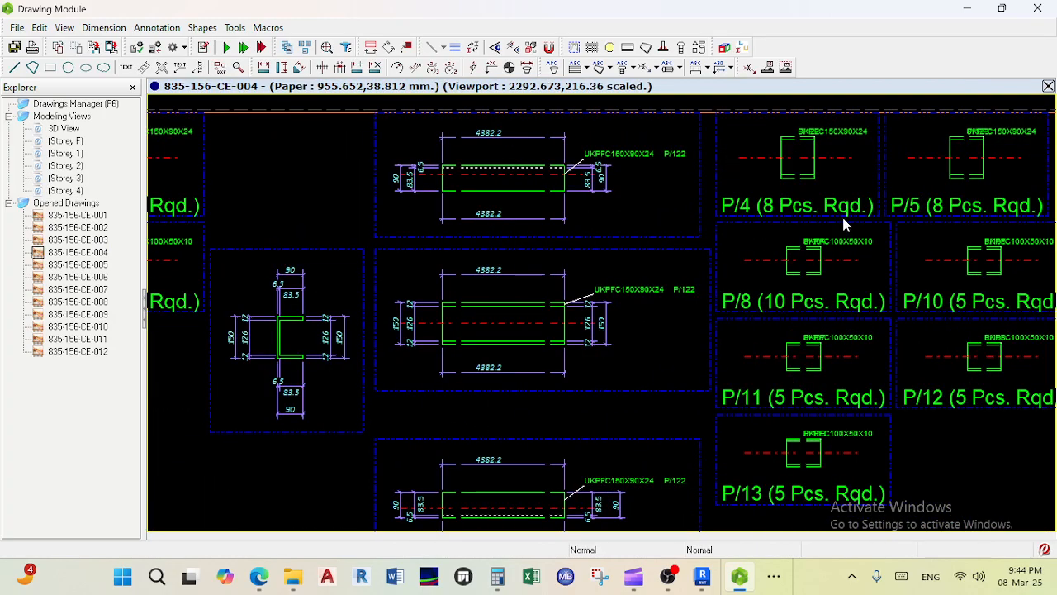
scroll(844, 225, "down", 3)
scroll(265, 283, "down", 1)
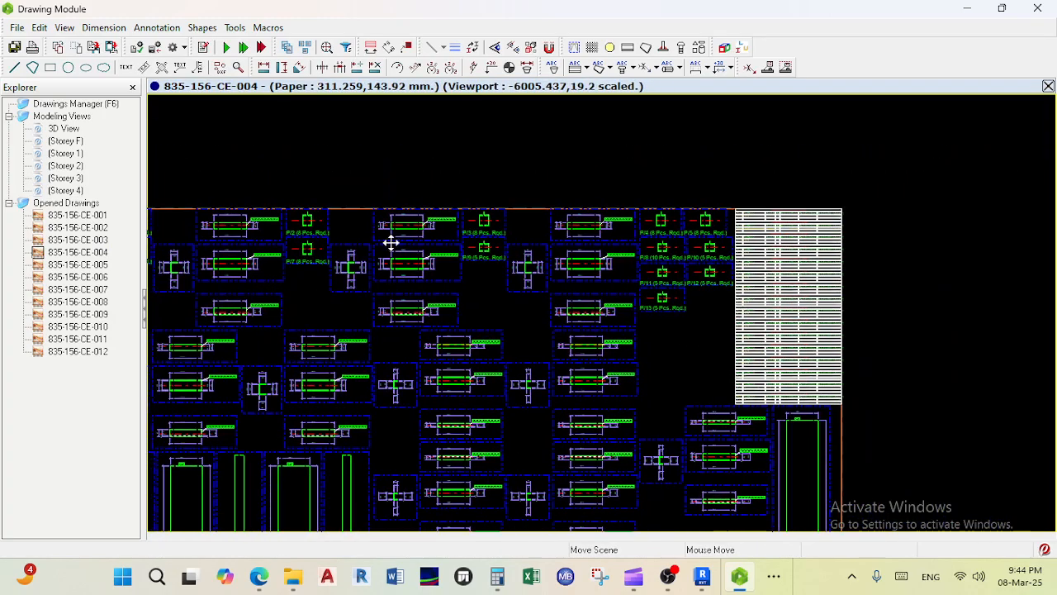
middle_click_drag(202, 313, 391, 243)
Step: Display drawings 835-156-CE-005, 006, 007 and 008 one after another to review their slab assembly layouts
double_click(66, 264)
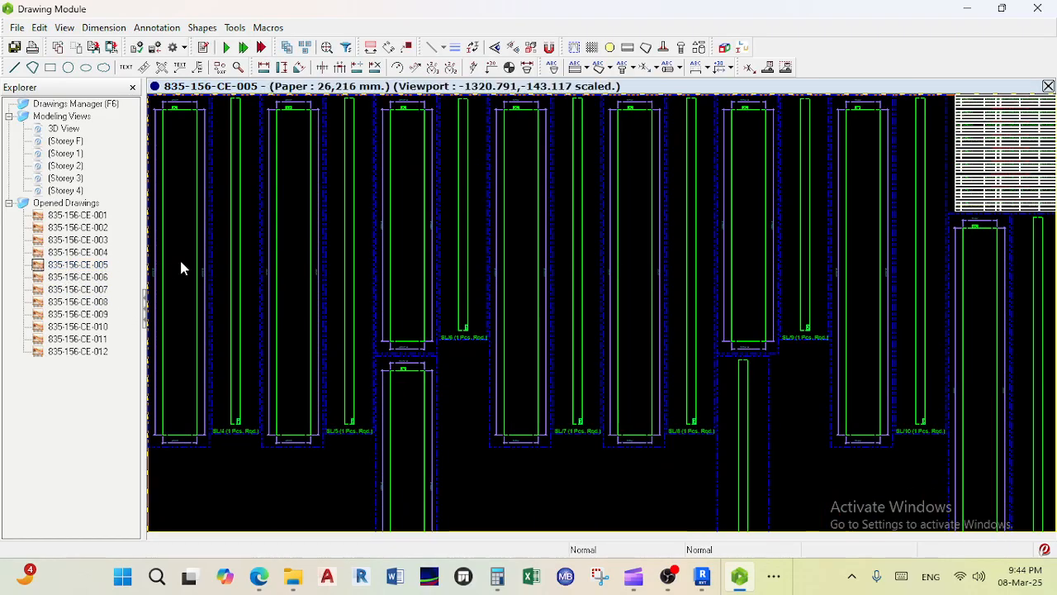
double_click(58, 278)
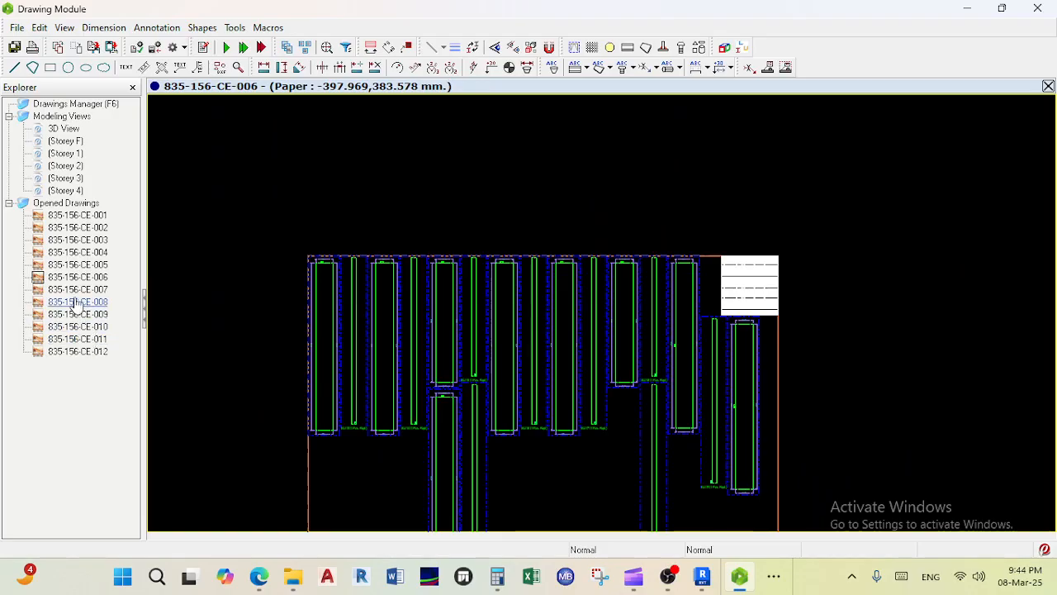
double_click(66, 289)
scroll(426, 355, "down", 3)
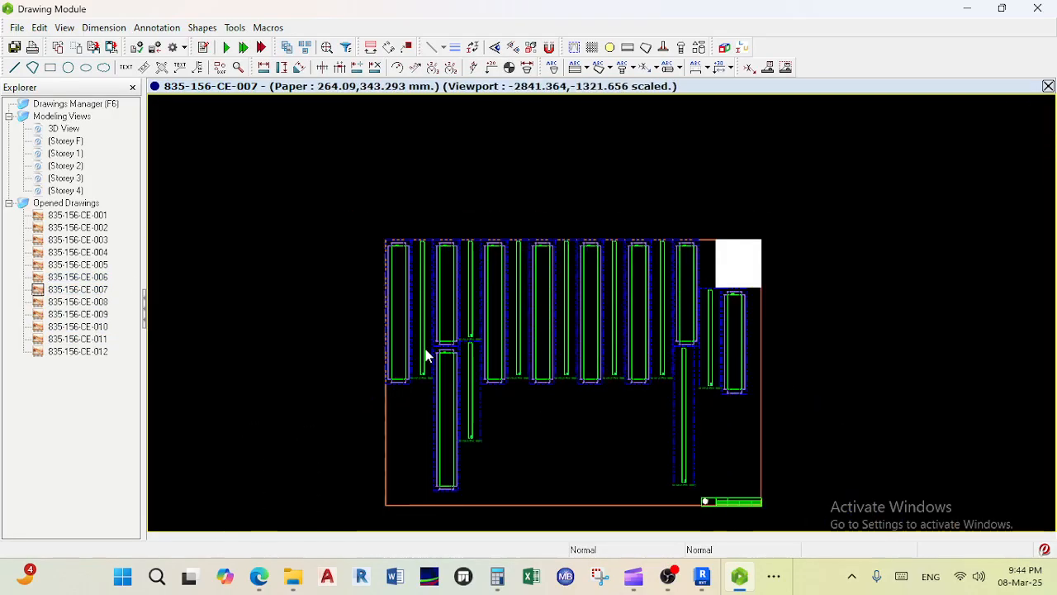
double_click(75, 301)
scroll(506, 281, "down", 3)
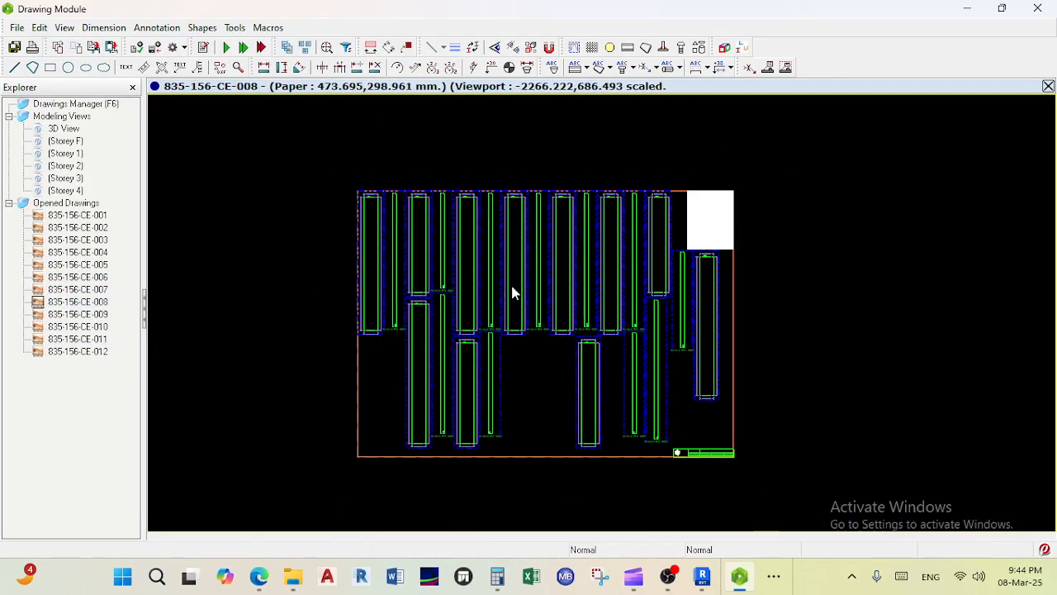
Step: Display drawings 835-156-CE-009, 010 and 011 in turn and review the arrangement of their slab views
double_click(74, 314)
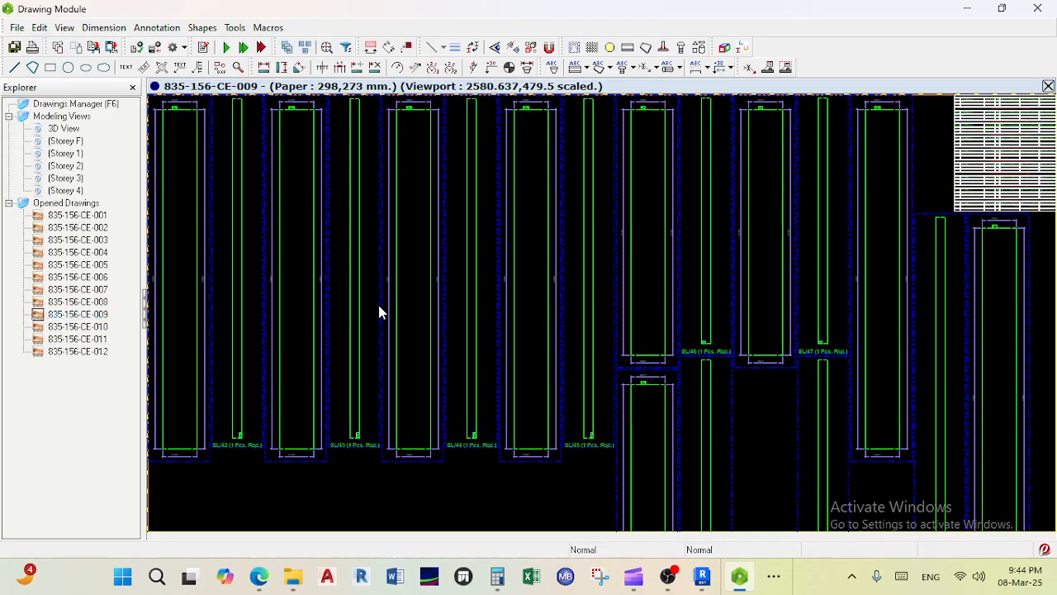
scroll(559, 345, "down", 2)
double_click(75, 327)
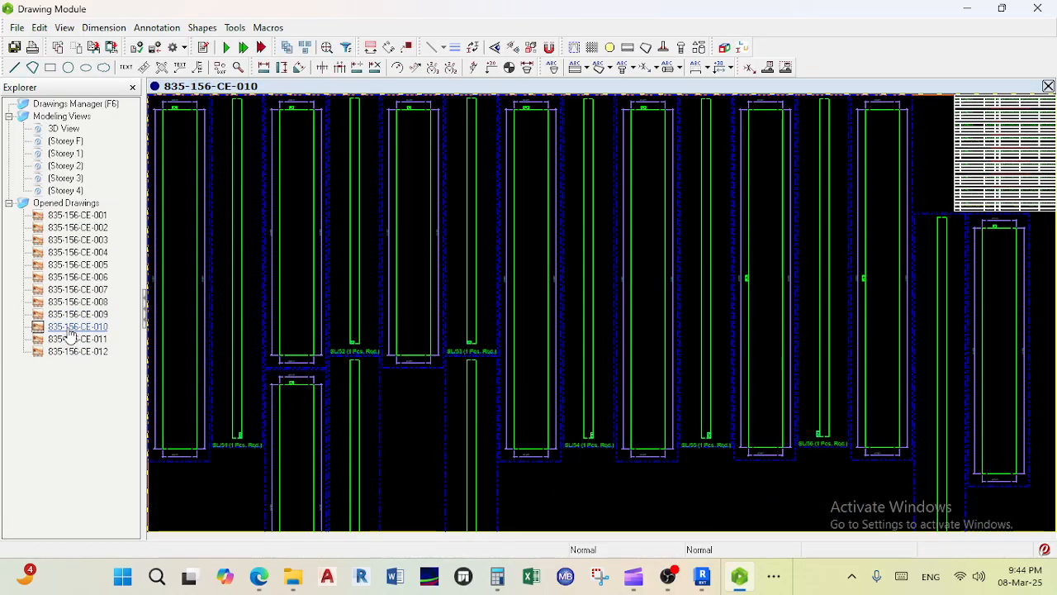
double_click(74, 339)
scroll(562, 219, "down", 2)
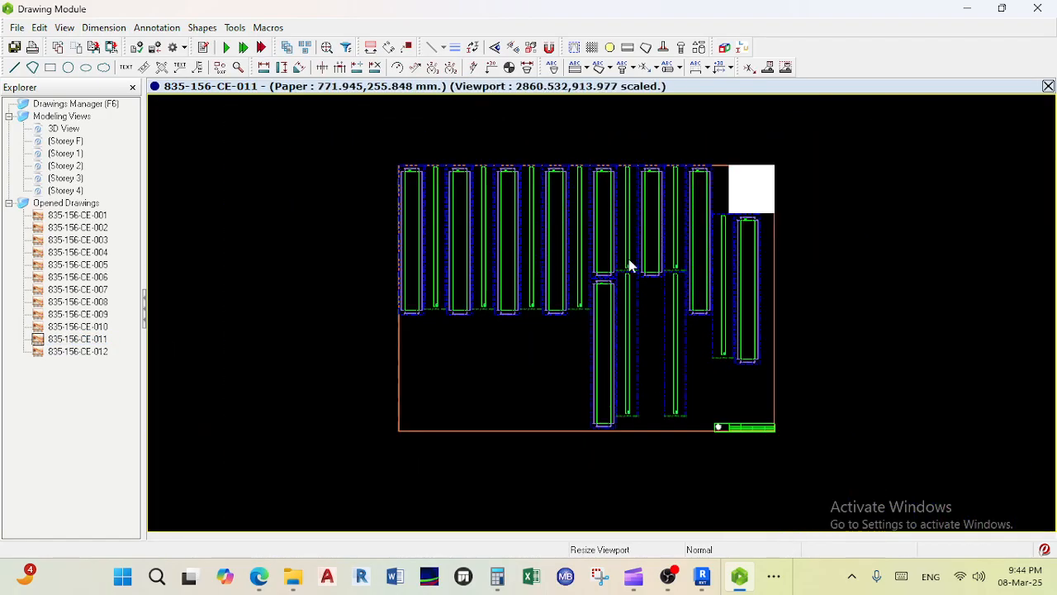
Step: Display drawing 835-156-CE-012 and examine its slab assembly views up close and as a full sheet
double_click(52, 353)
scroll(583, 239, "down", 2)
scroll(611, 279, "up", 4)
scroll(645, 217, "up", 2)
scroll(638, 270, "down", 5)
scroll(852, 292, "down", 4)
scroll(761, 298, "up", 5)
scroll(766, 304, "down", 2)
scroll(852, 267, "up", 3)
scroll(741, 332, "down", 3)
scroll(741, 333, "down", 3)
scroll(620, 401, "down", 2)
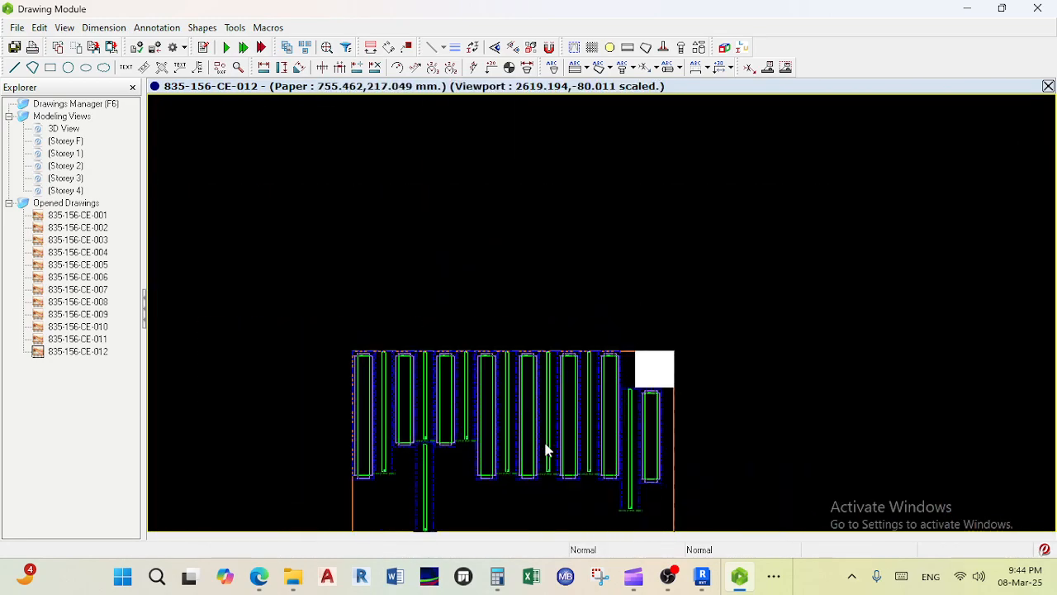
mouse_move(668, 575)
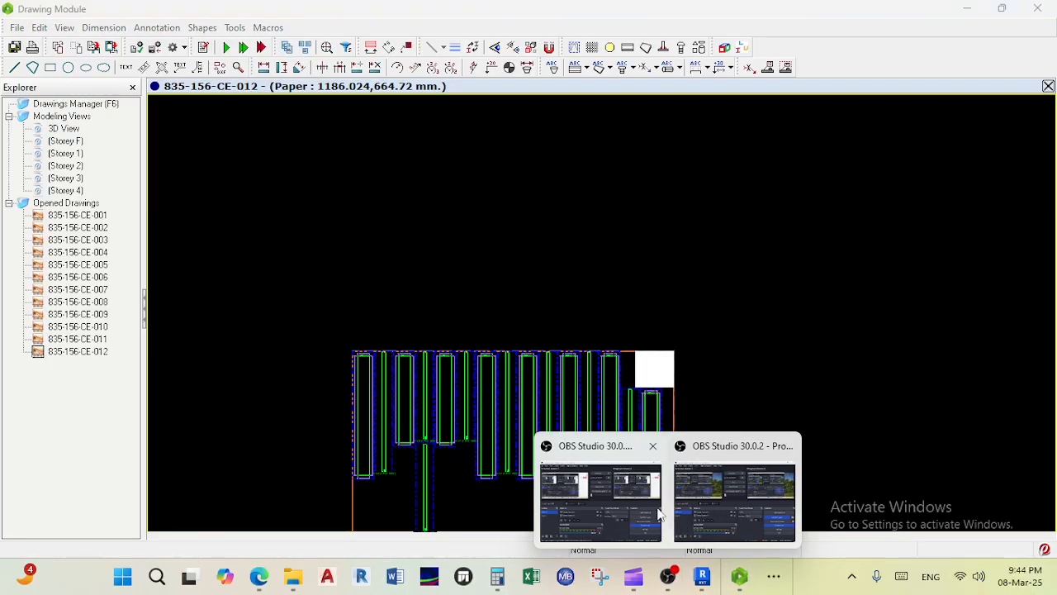
left_click(702, 500)
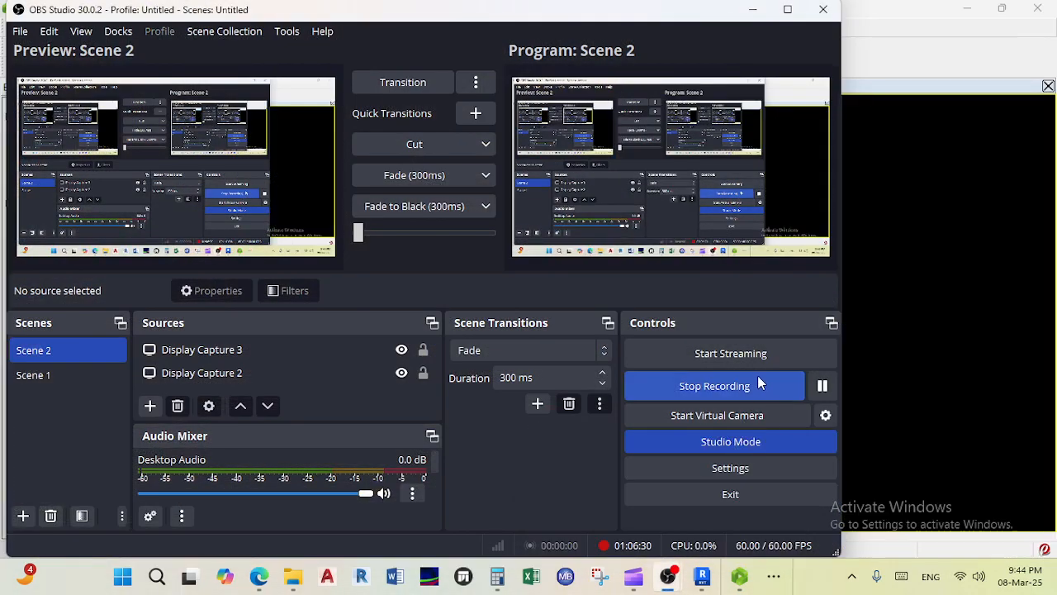